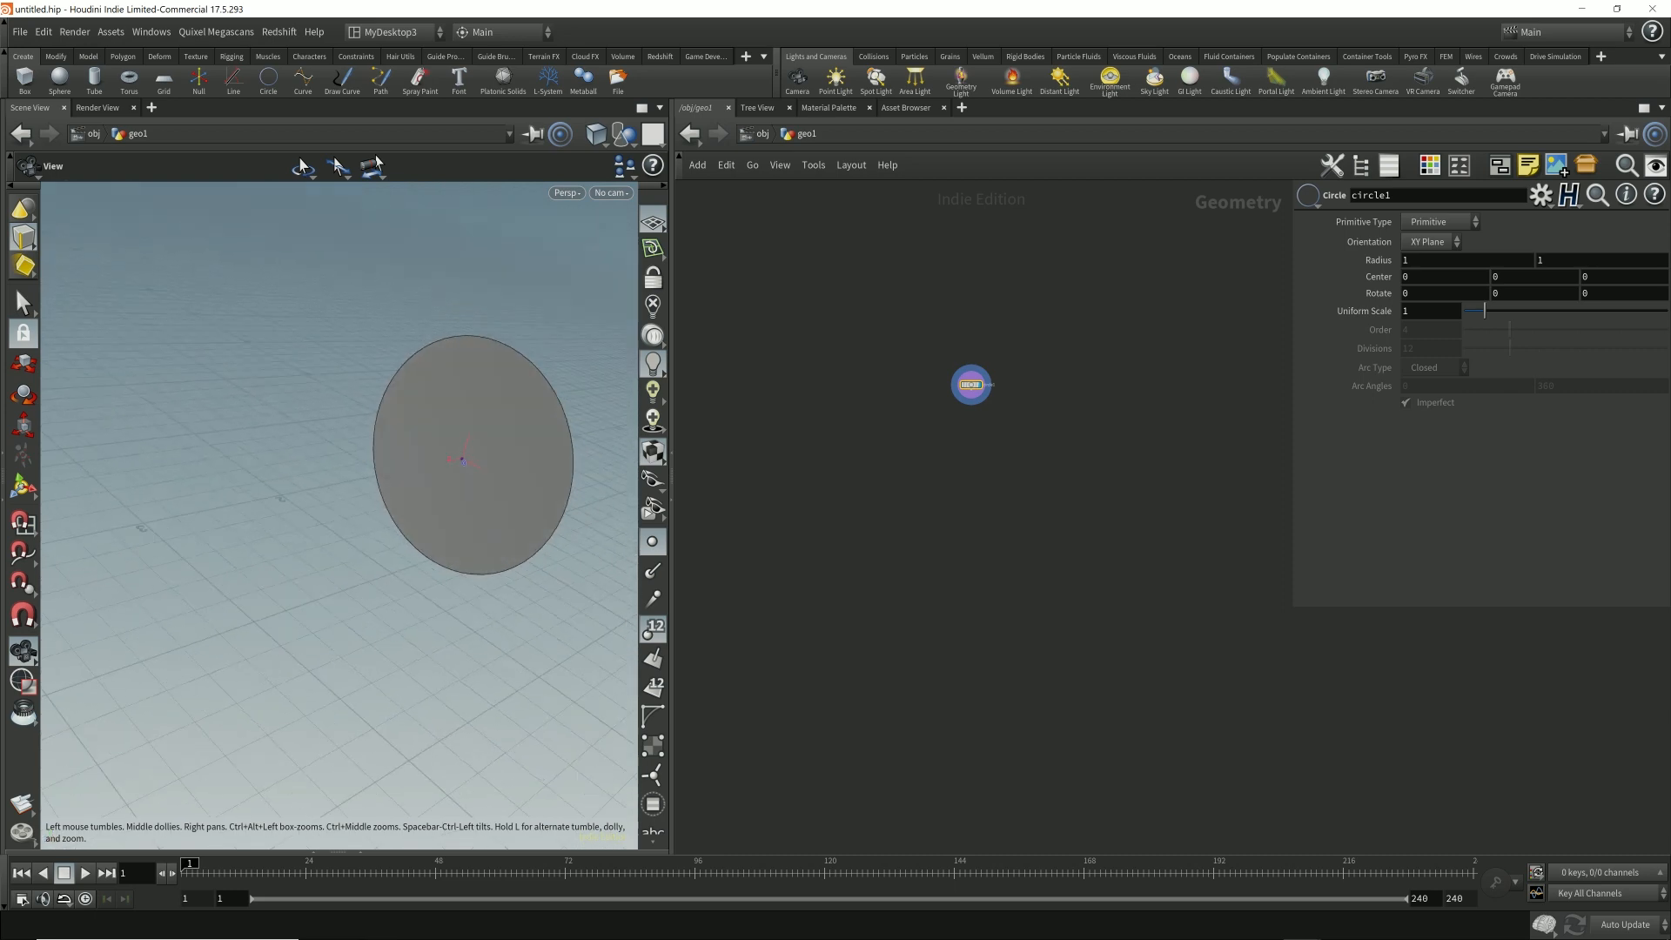
- Rotate the circle 90 degrees around X so that it lies flat
scroll(983, 386, "up", 5)
mouse_move(863, 452)
left_mouse_down()
mouse_move(827, 475)
mouse_move(1032, 311)
left_mouse_up()
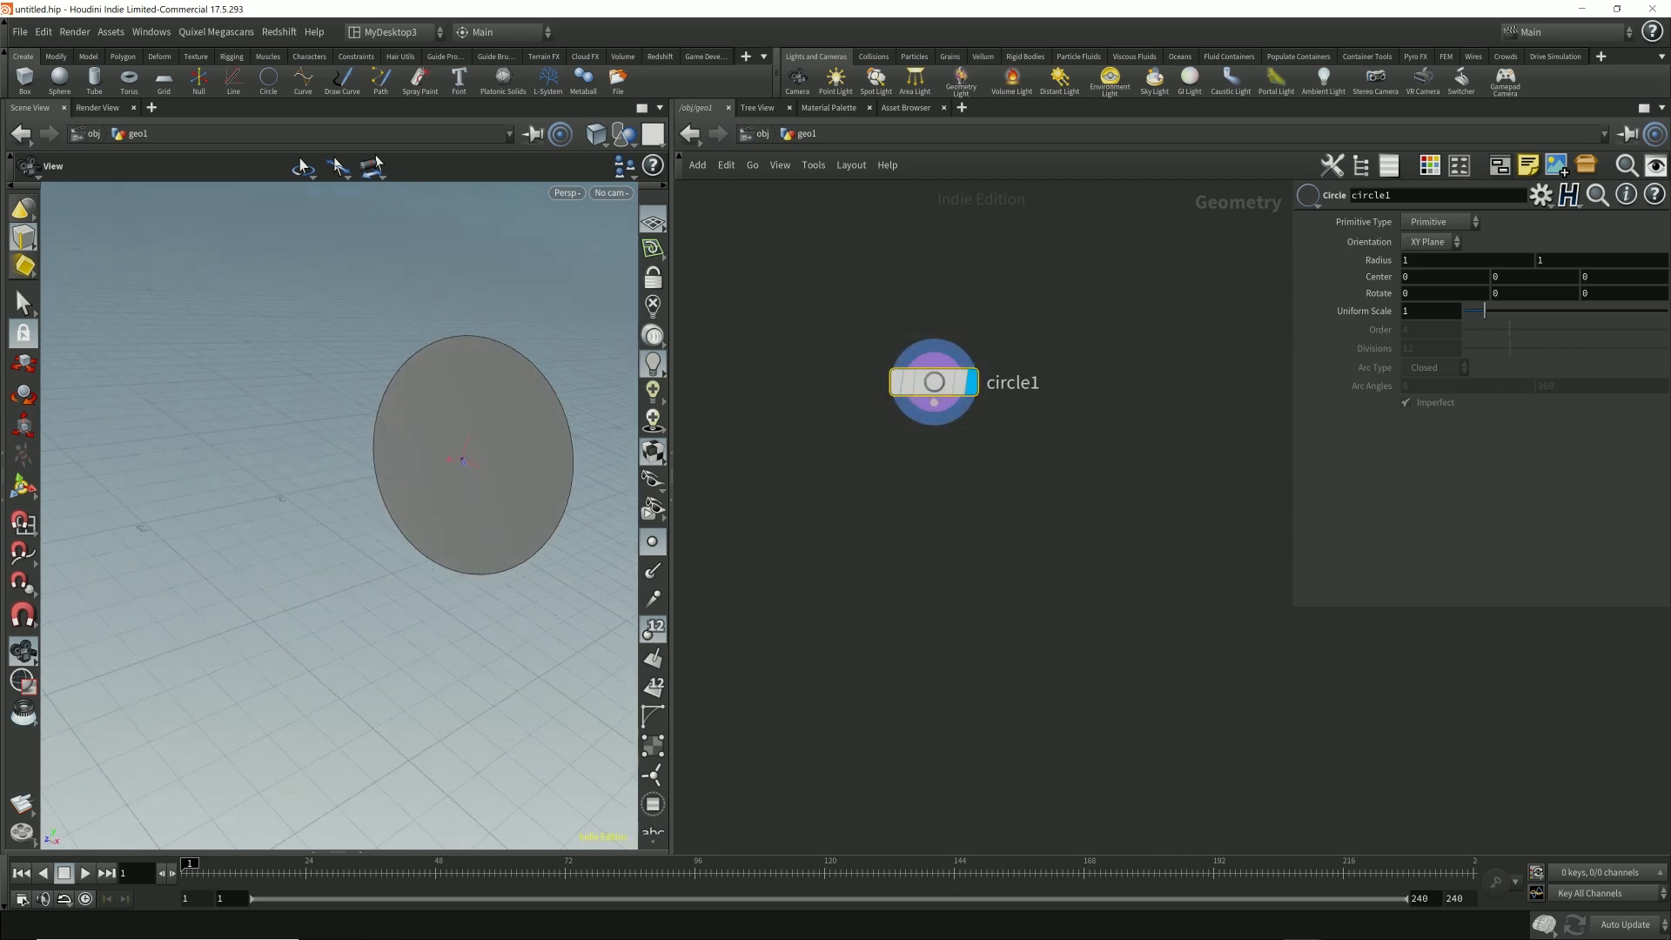
double_click(1419, 293)
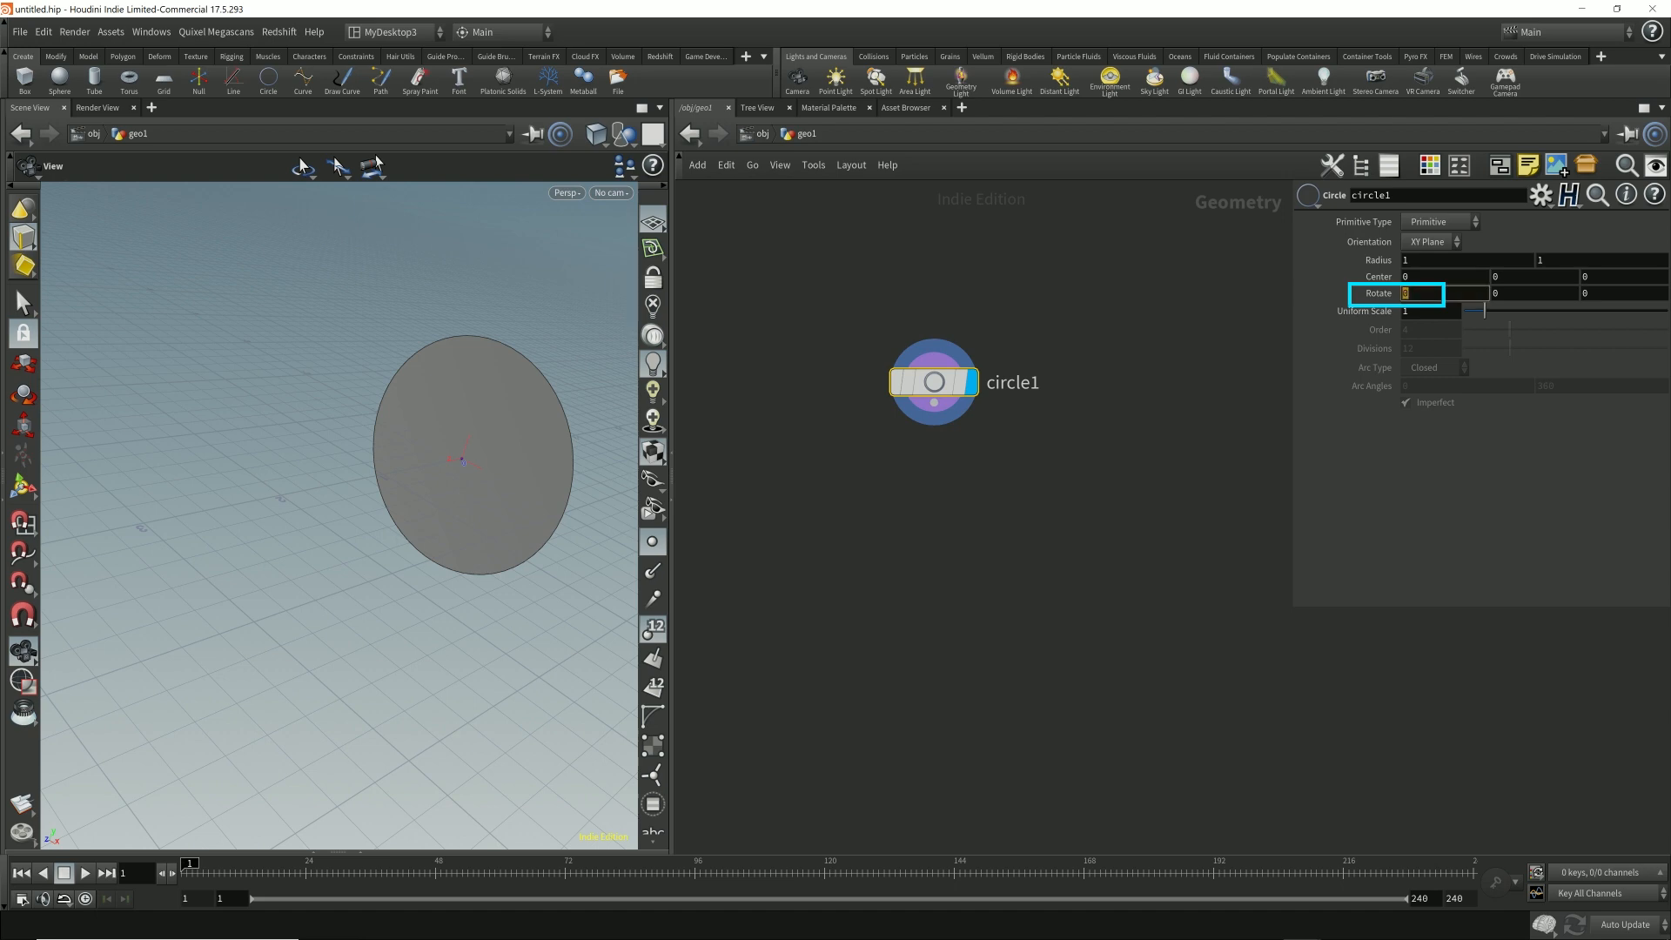
type("90")
key("Return")
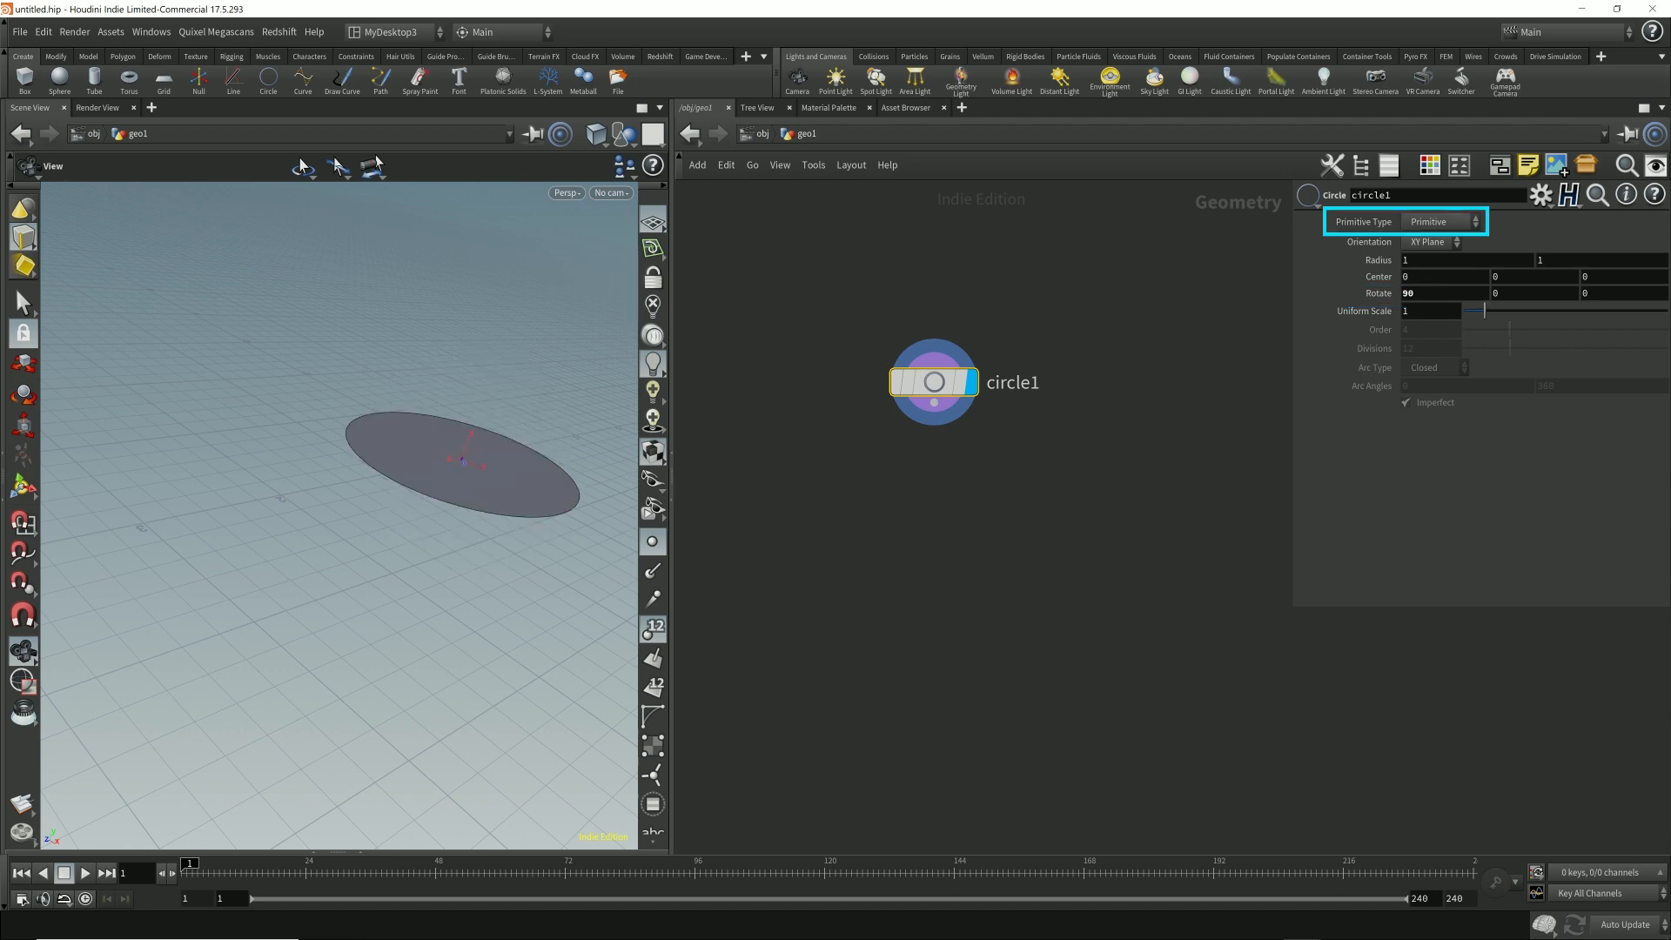
- Change the circle's primitive type to Polygon
left_click(1440, 222)
left_click(1435, 255)
left_click_drag(487, 488, 461, 574)
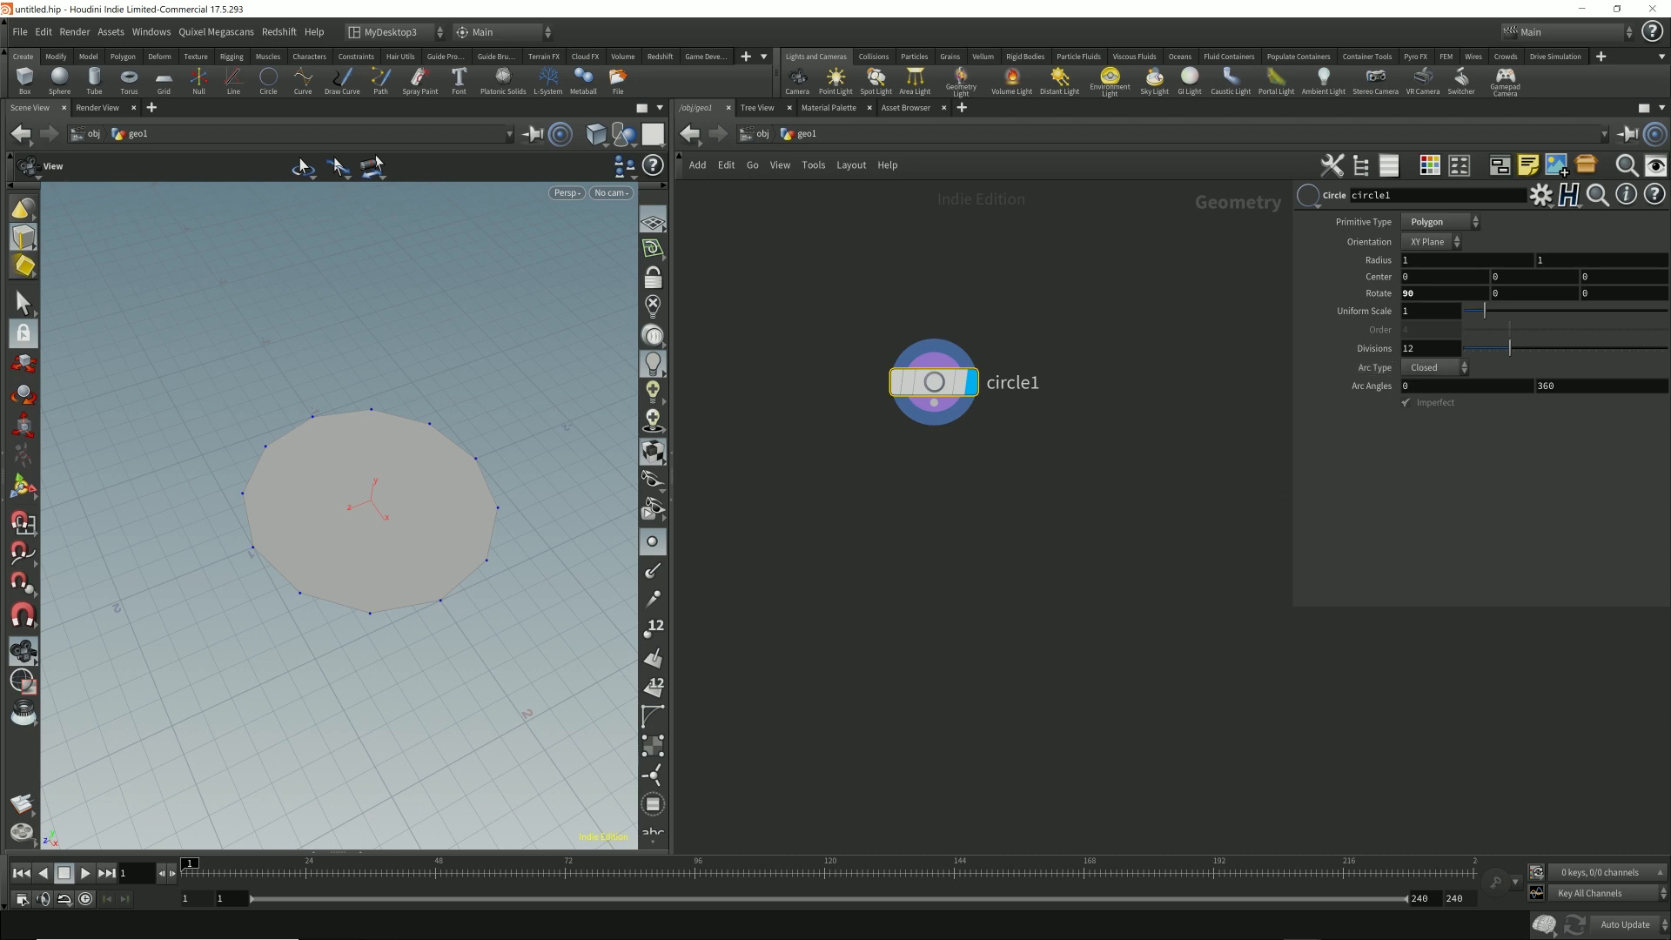
mouse_move(374, 504)
left_mouse_down()
mouse_move(409, 565)
mouse_move(374, 600)
mouse_move(366, 383)
mouse_move(374, 601)
left_mouse_up()
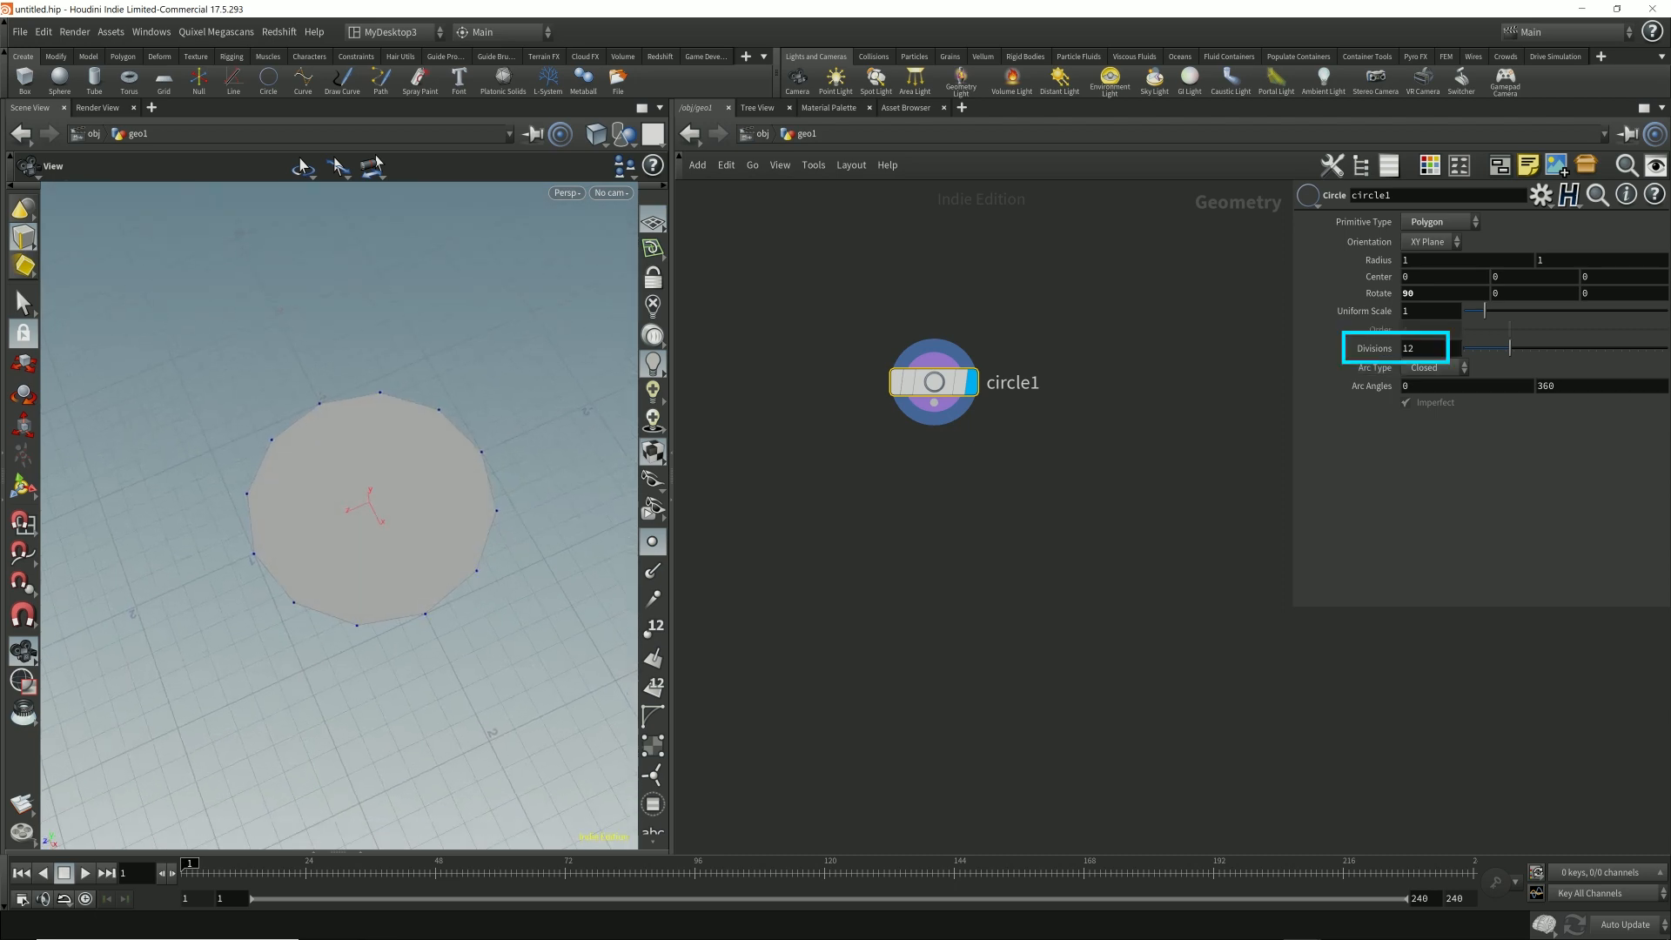
- Set the polygon circle's divisions to 24
double_click(1415, 348)
type("24")
key("Return")
mouse_move(365, 522)
left_mouse_down()
mouse_move(370, 348)
mouse_move(365, 540)
mouse_move(370, 495)
left_mouse_up()
scroll(1001, 442, "down", 1)
- Add a Transform node fed by the circle and name it bottom_radius
middle_click_drag(1001, 442, 995, 390)
left_click_drag(937, 376, 879, 466)
key("Tab")
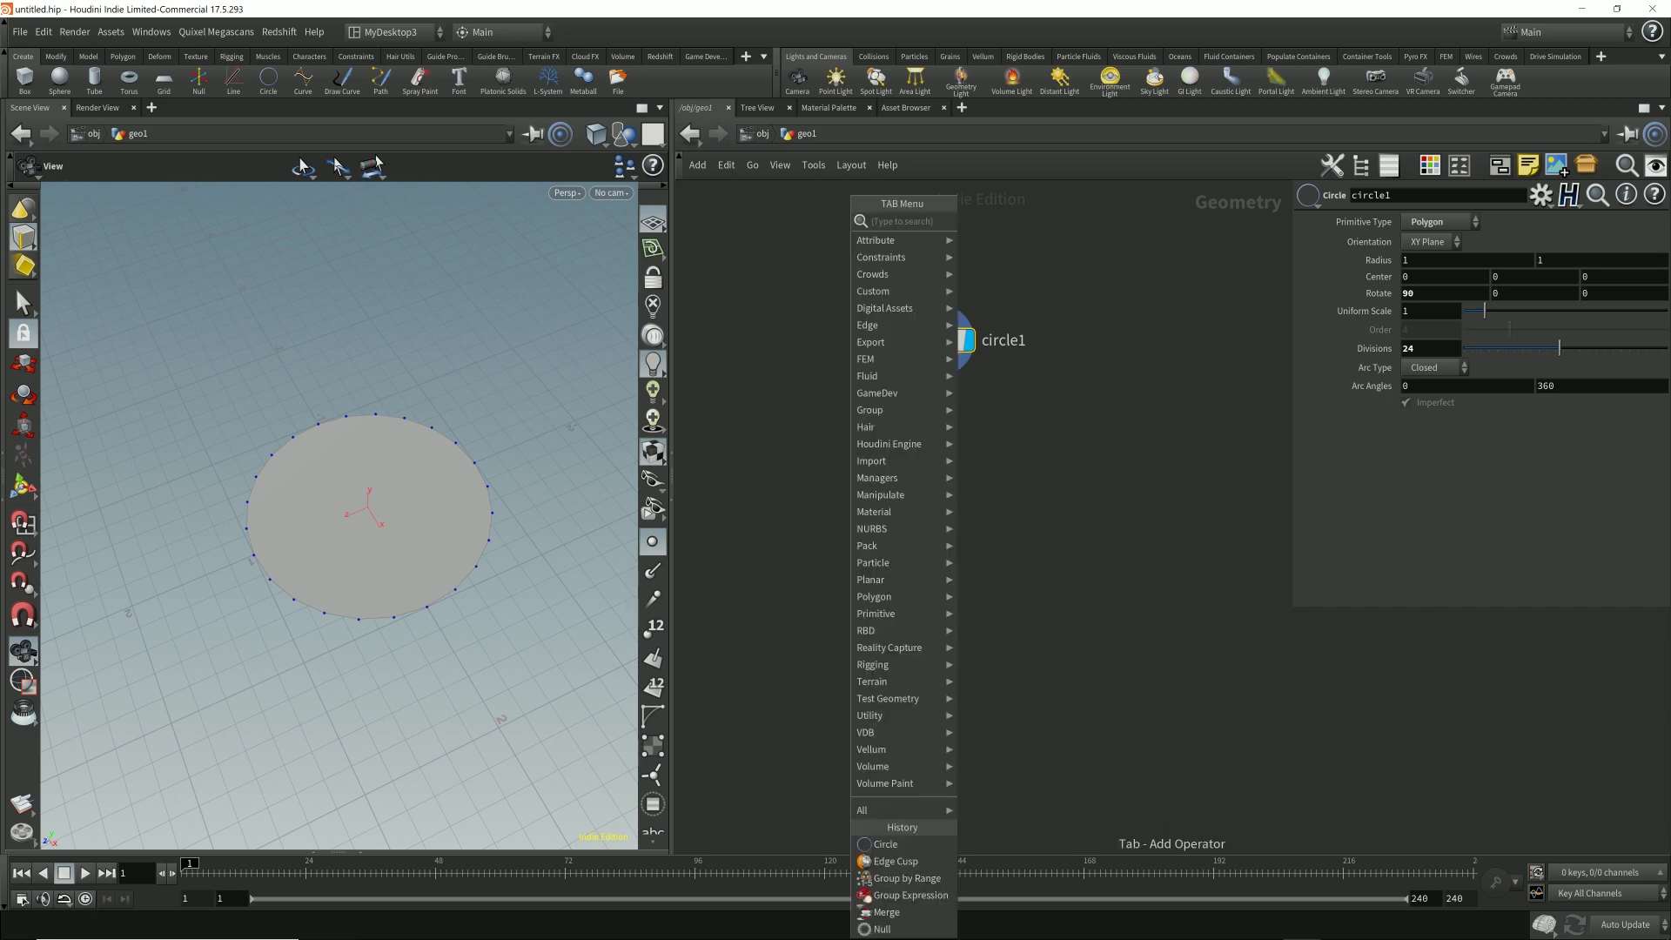
type("trans")
key("Return")
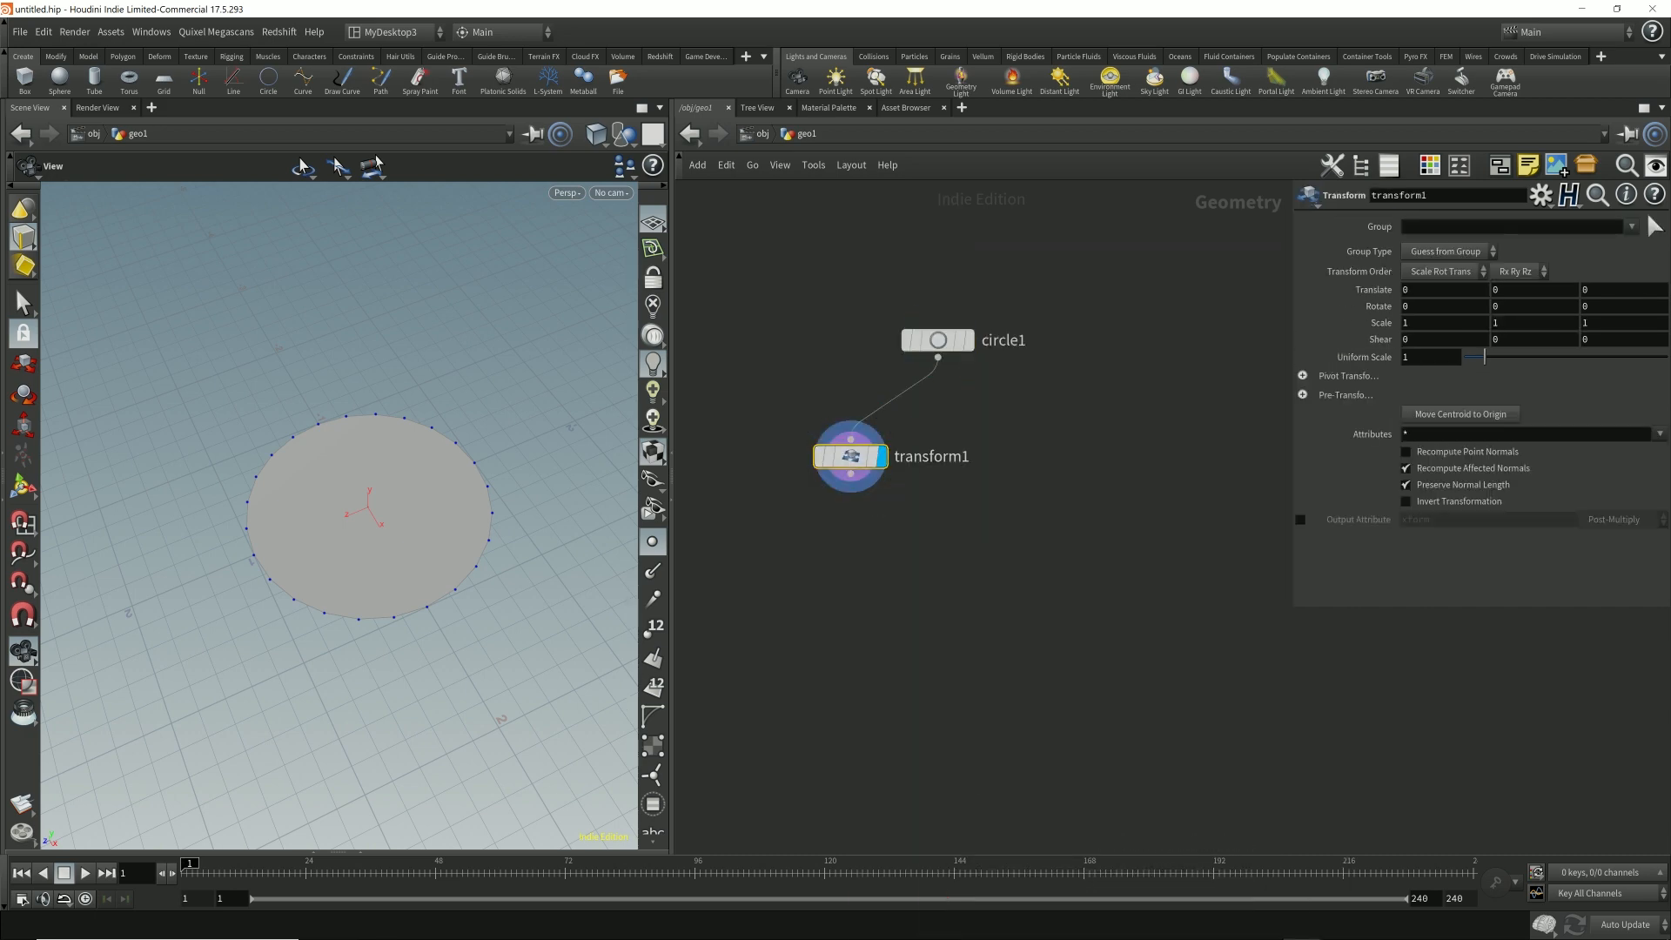
double_click(931, 456)
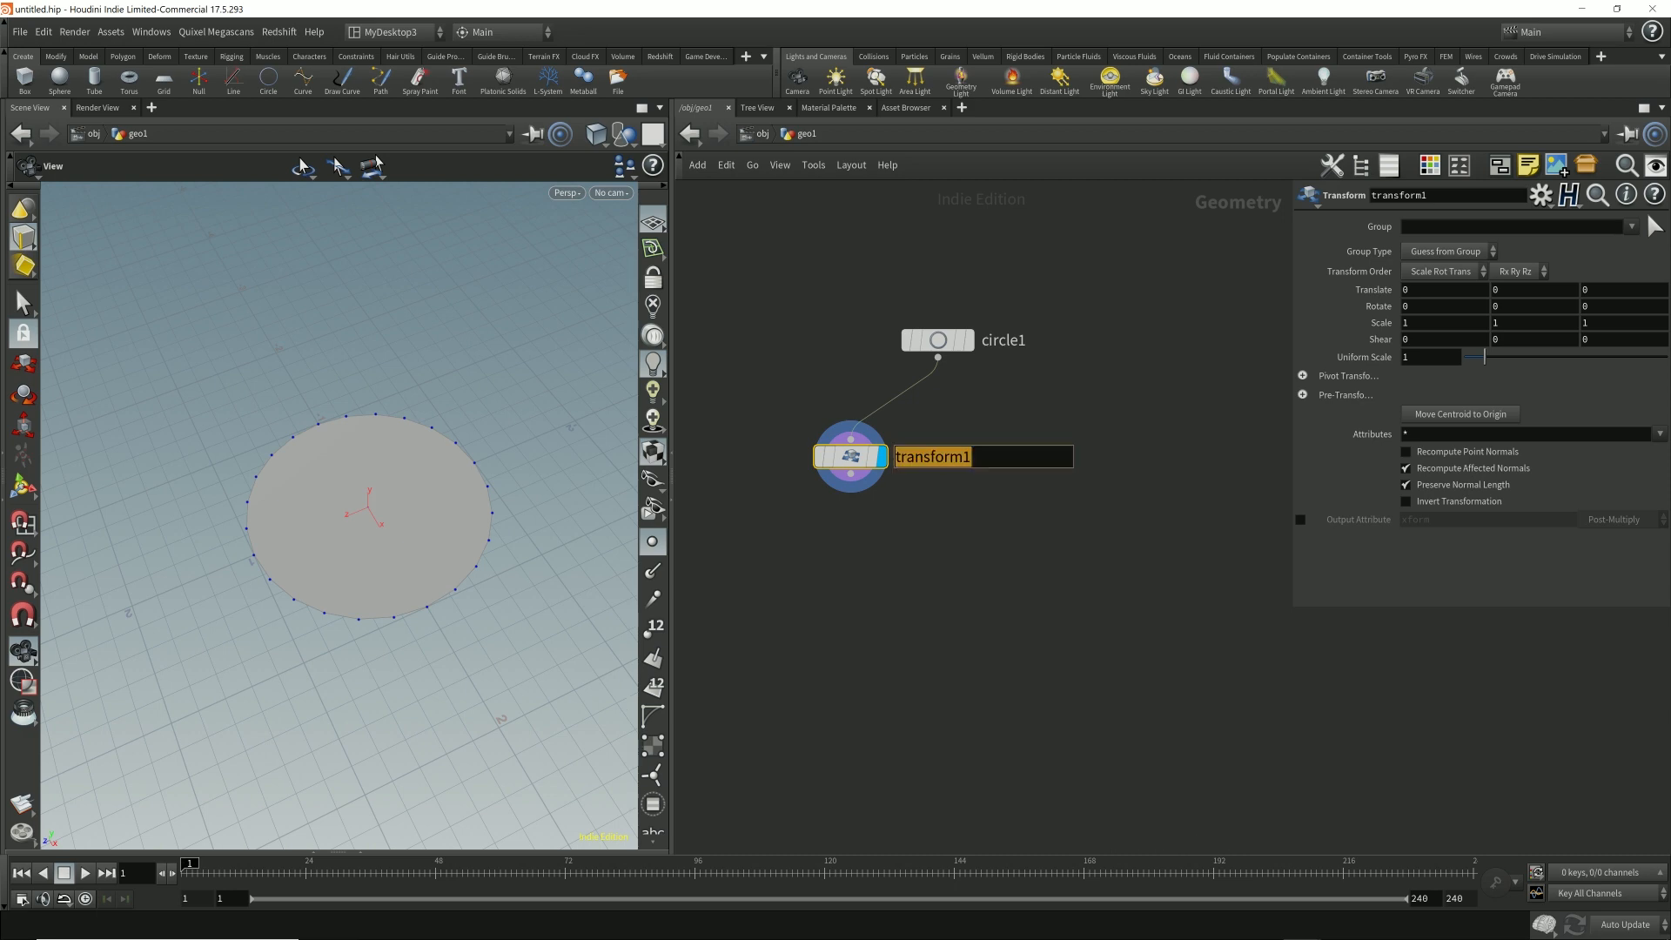
type("bottom_radius")
key("Return")
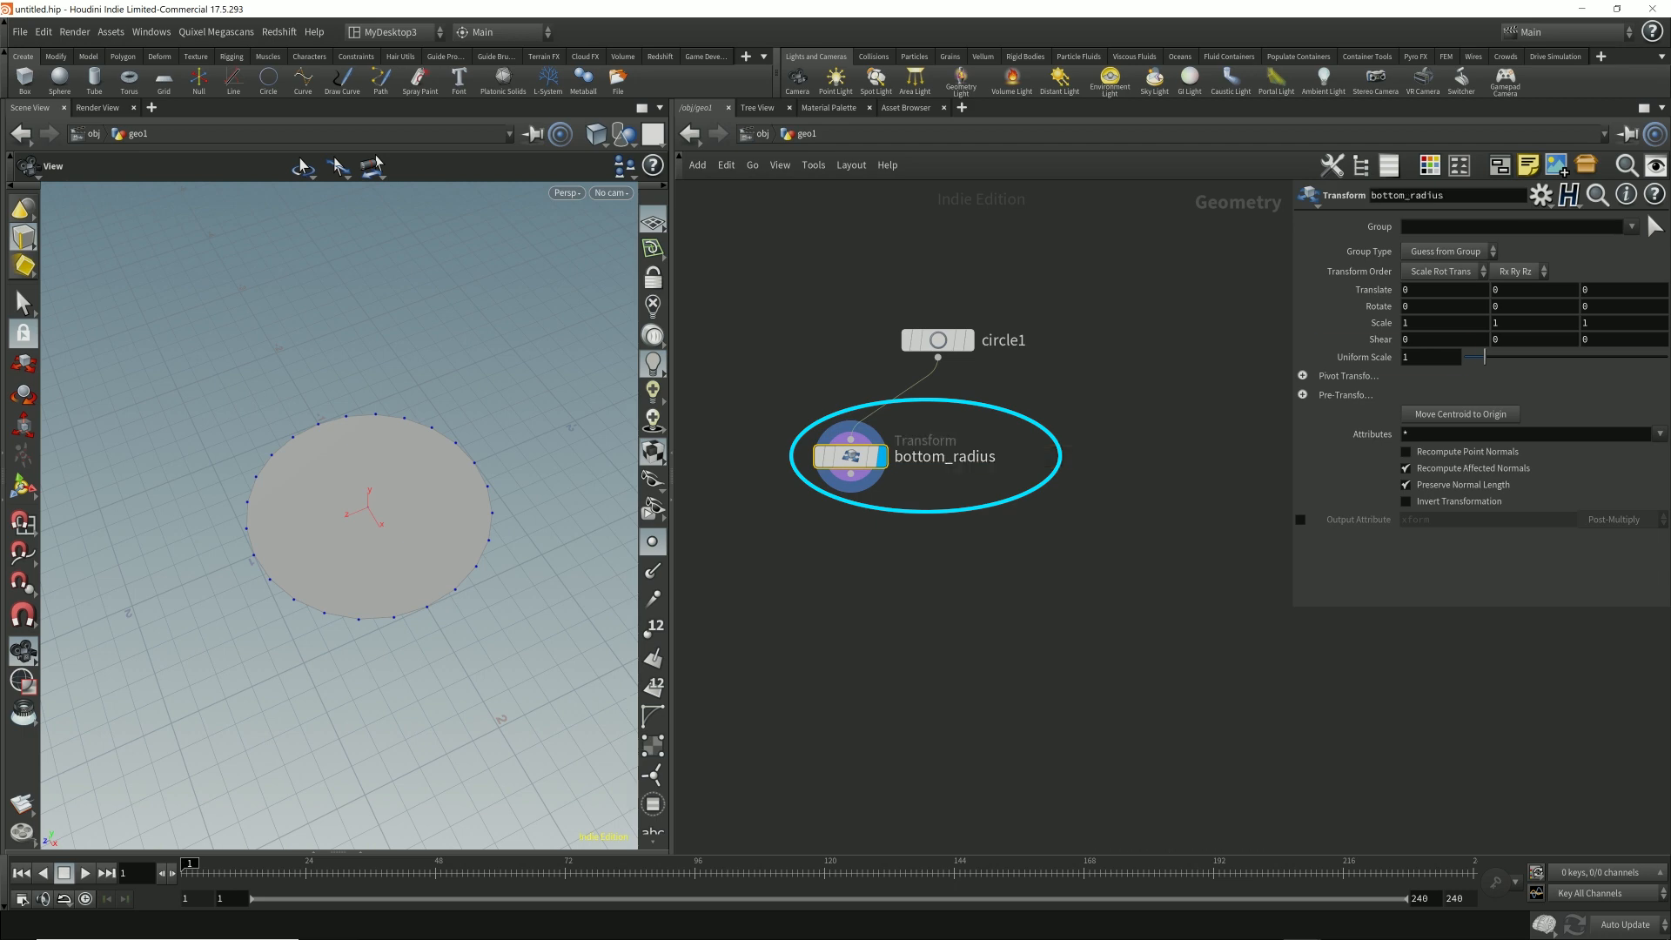
- Set the uniform scale of bottom_radius to 0.5
left_click(1410, 357)
left_click_drag(1484, 356, 1473, 356)
mouse_move(366, 609)
left_mouse_down()
mouse_move(361, 557)
mouse_move(356, 570)
left_mouse_up()
- Duplicate the bottom_radius node beside the original, still fed by the circle, and name the copy middle_radius
left_click_drag(850, 456, 1067, 456, "alt")
left_click(1149, 456)
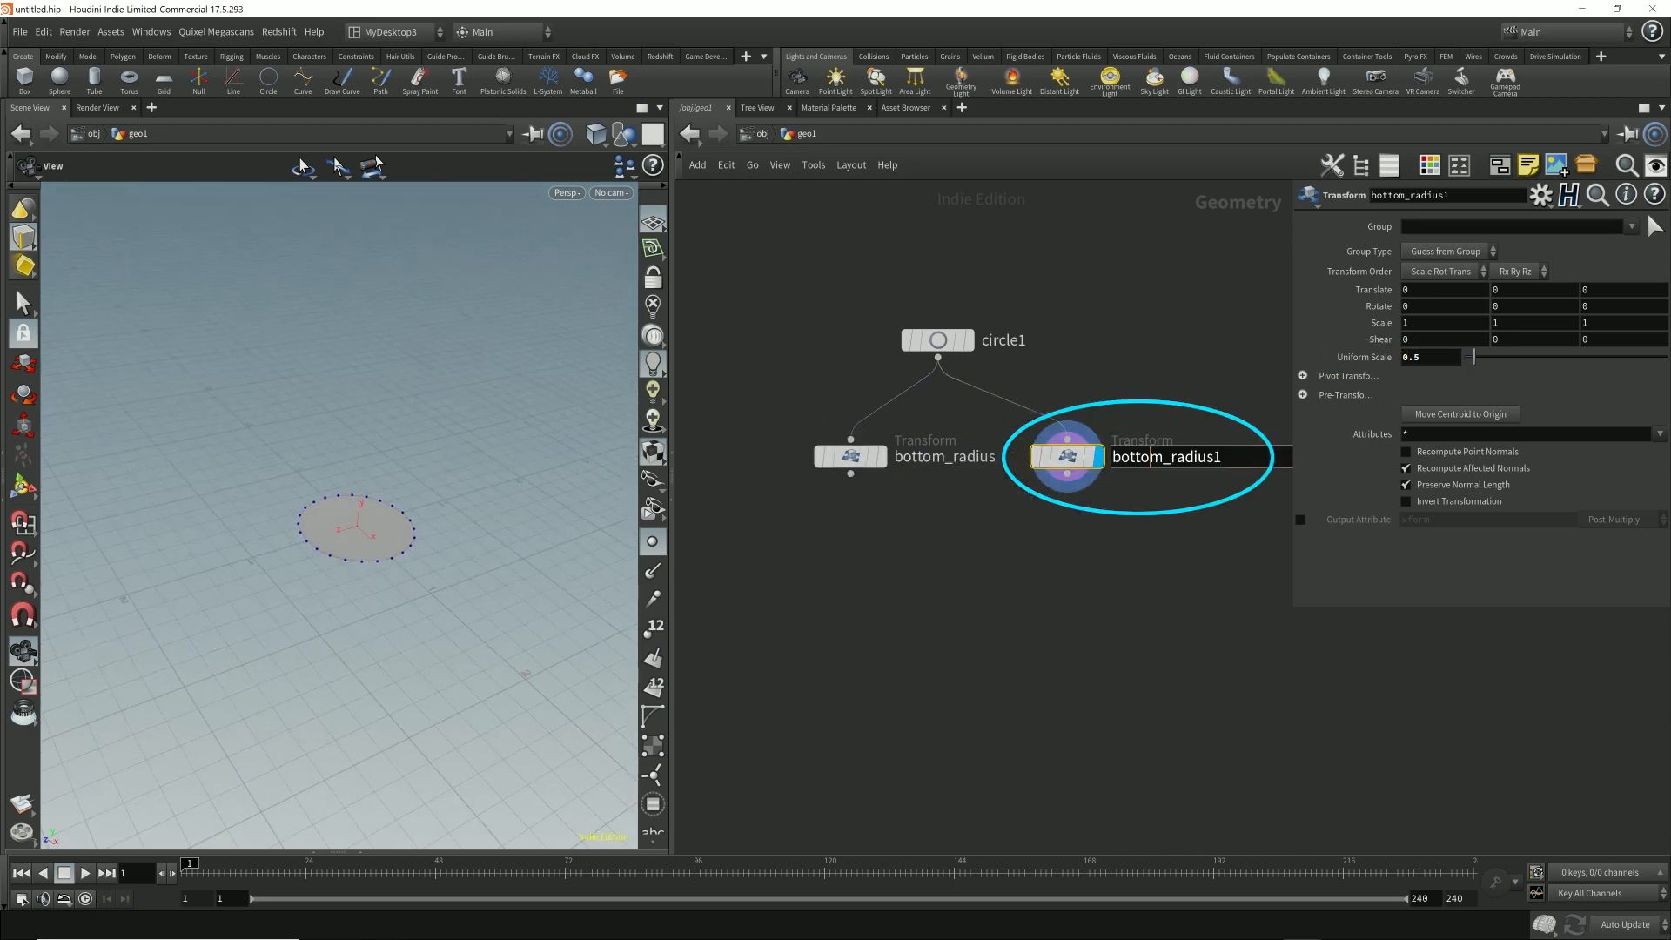
double_click(1150, 456)
type("upper")
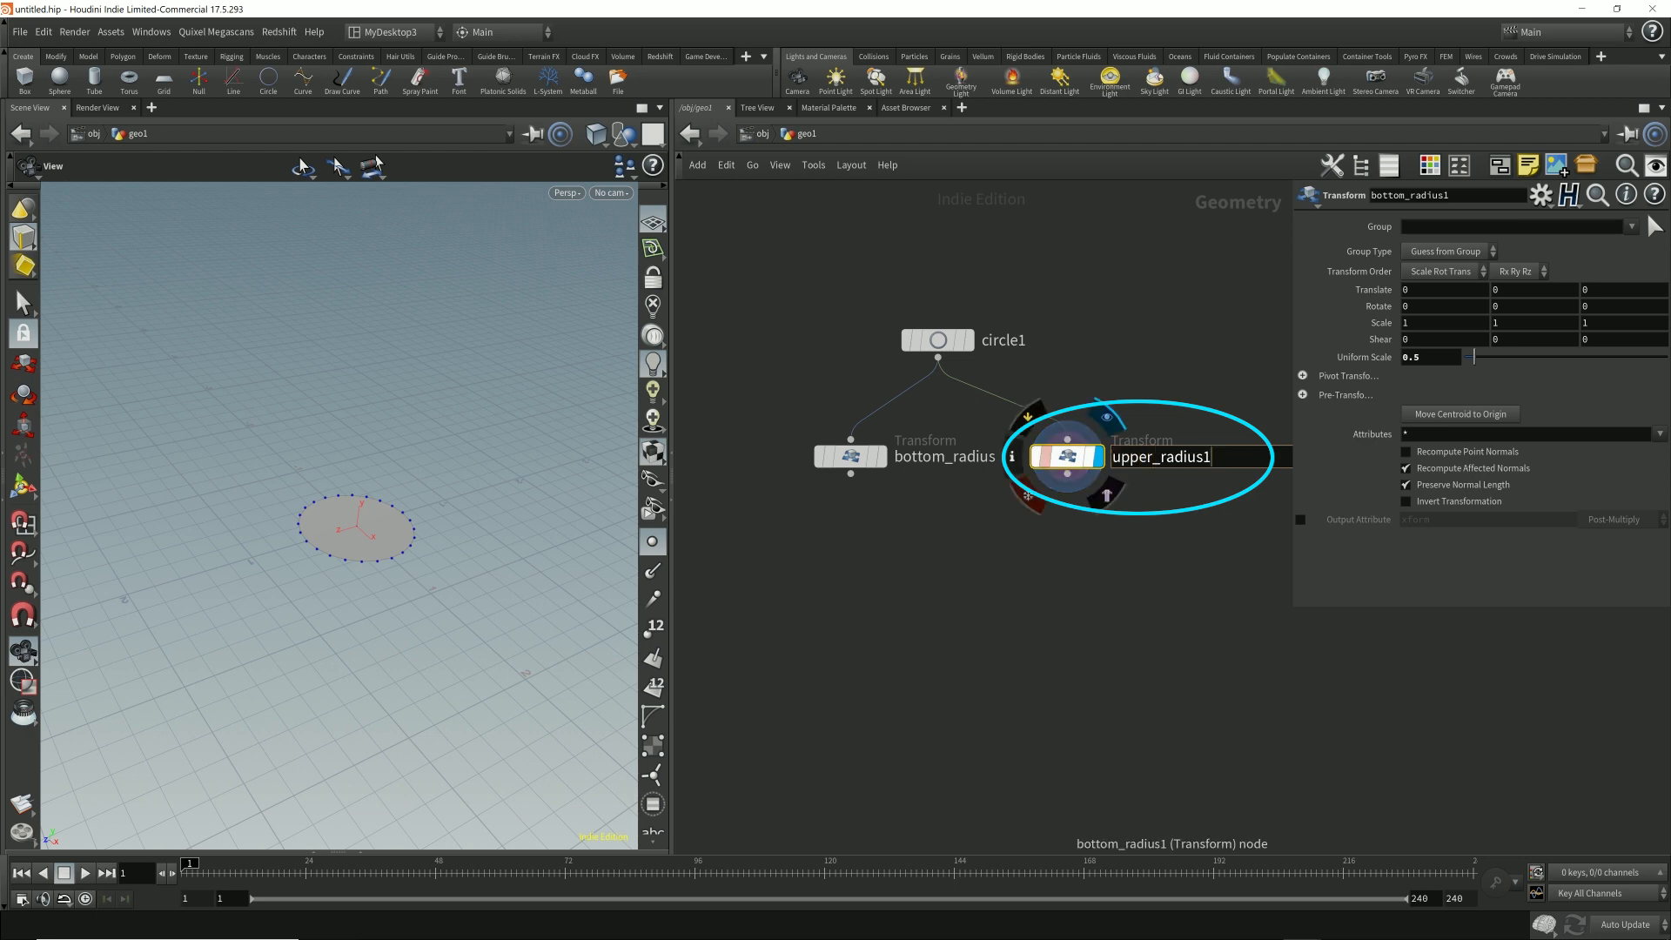
key("BackSpace")
key("Left")
key("Left")
key("Left")
key("Left")
key("Left")
key("shift+Home")
type("middle")
key("Return")
- Add a Transform node after middle_radius, display it, and name it middle_height
key("Tab")
type("tran")
key("Return")
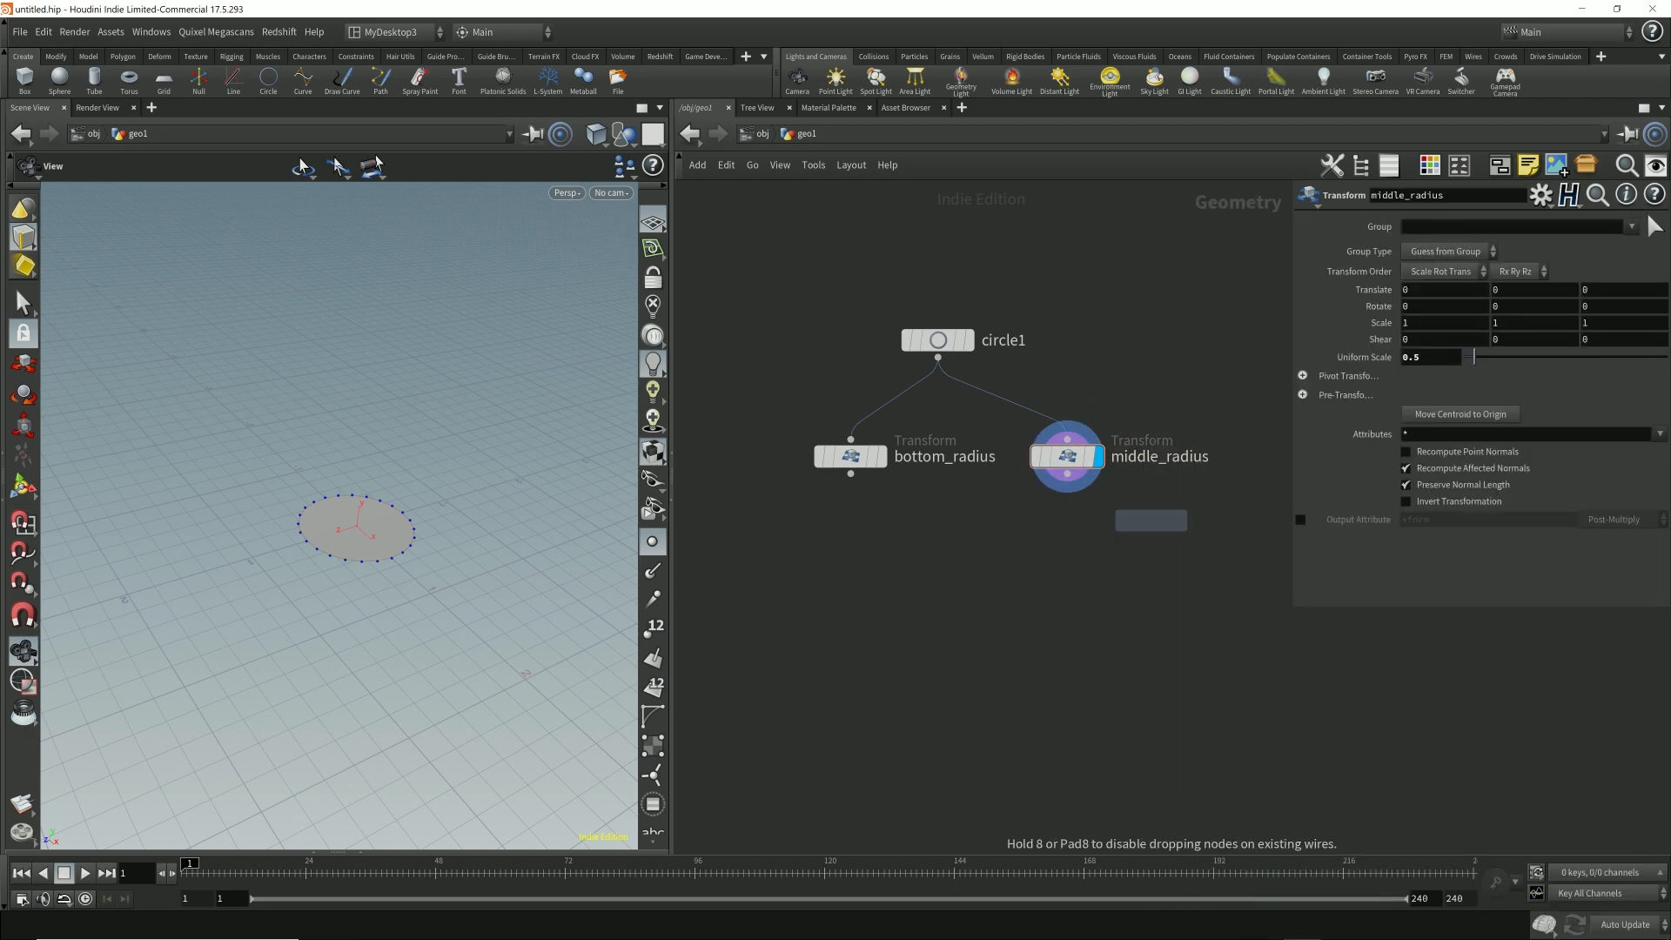
left_click(1067, 562)
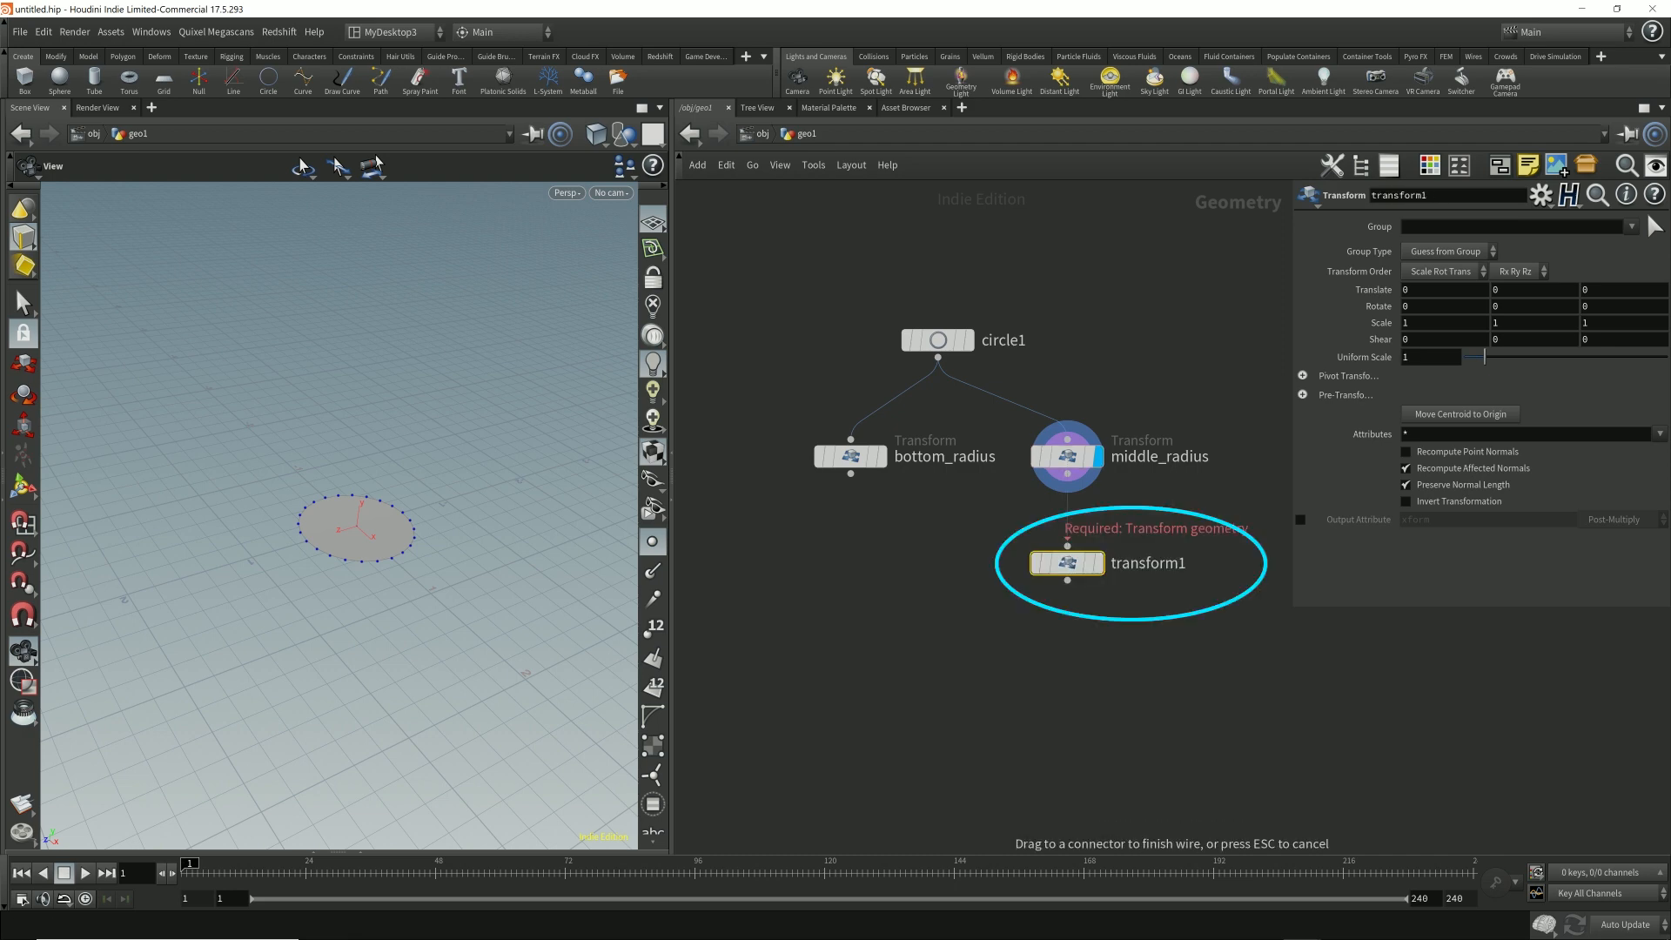
left_click(1066, 545)
left_click(1109, 529)
double_click(1147, 563)
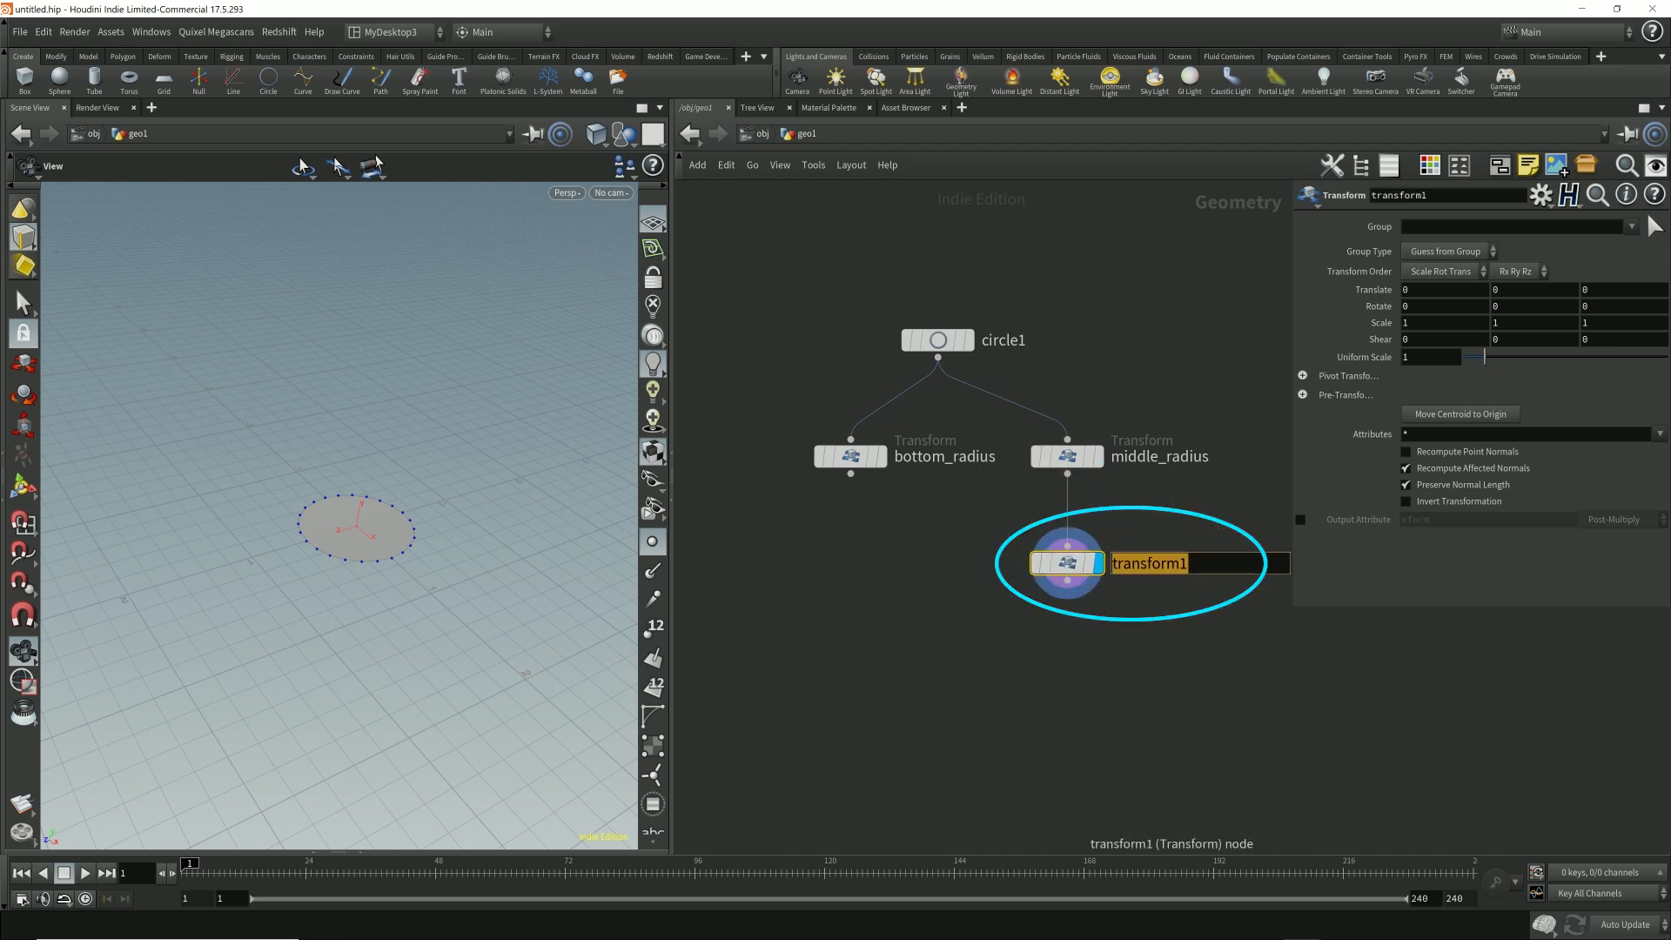
type("middle_height")
key("Return")
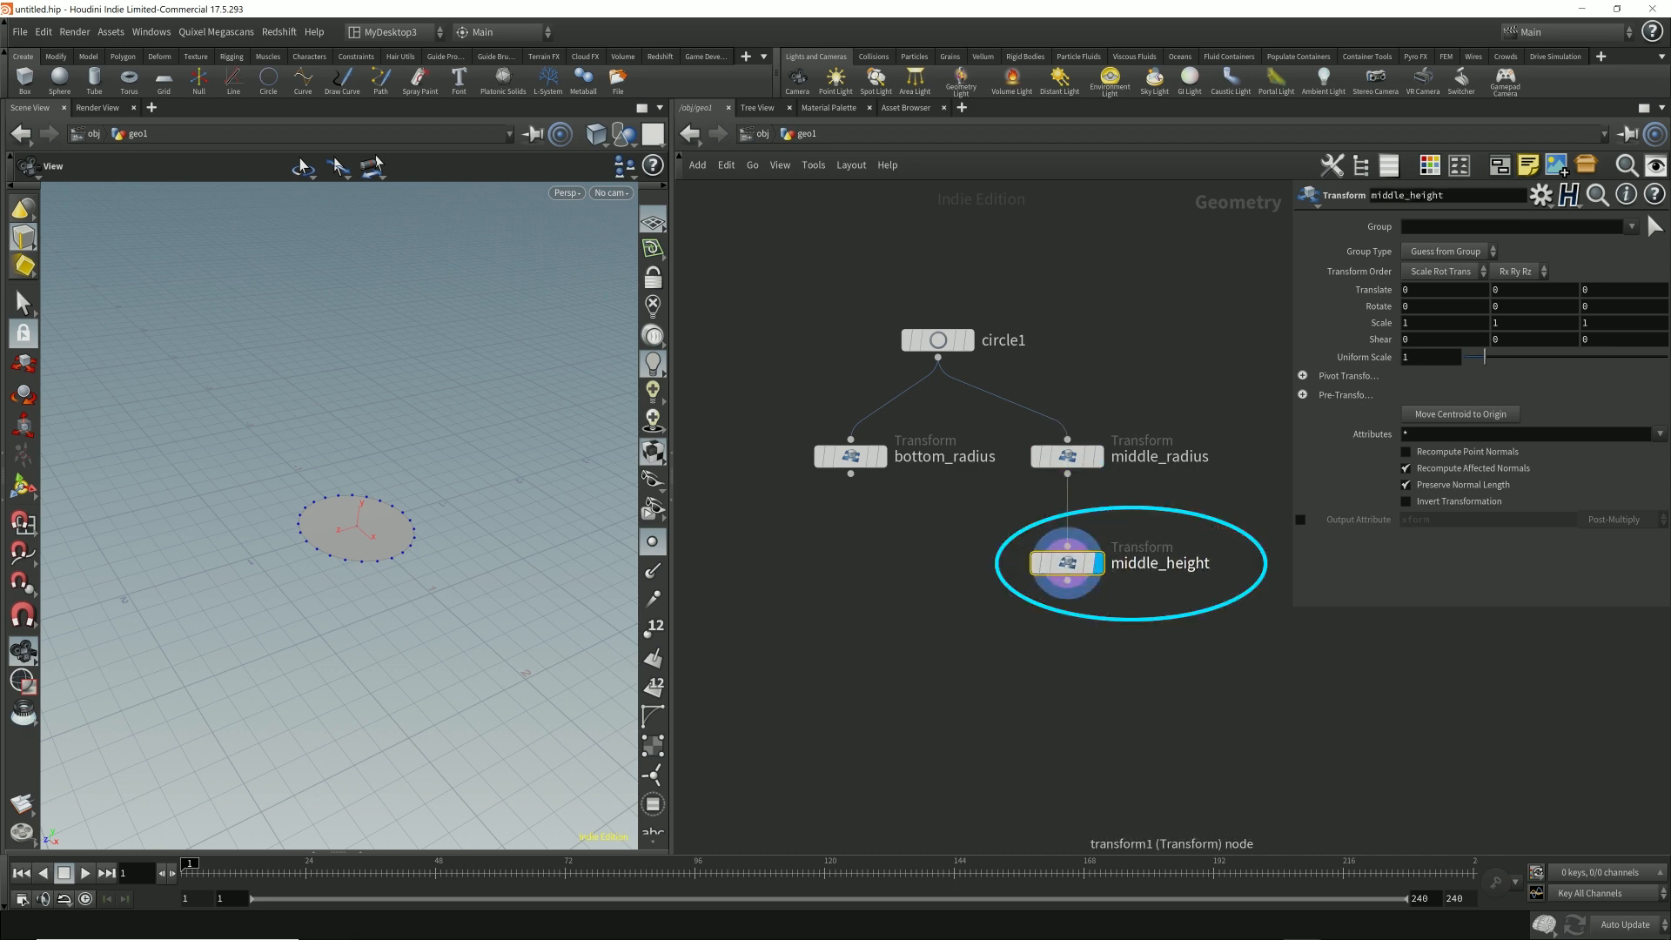
- Raise the middle circle by setting the Y translation of middle_height to 1
left_click(1499, 289)
type(".6")
key("Return")
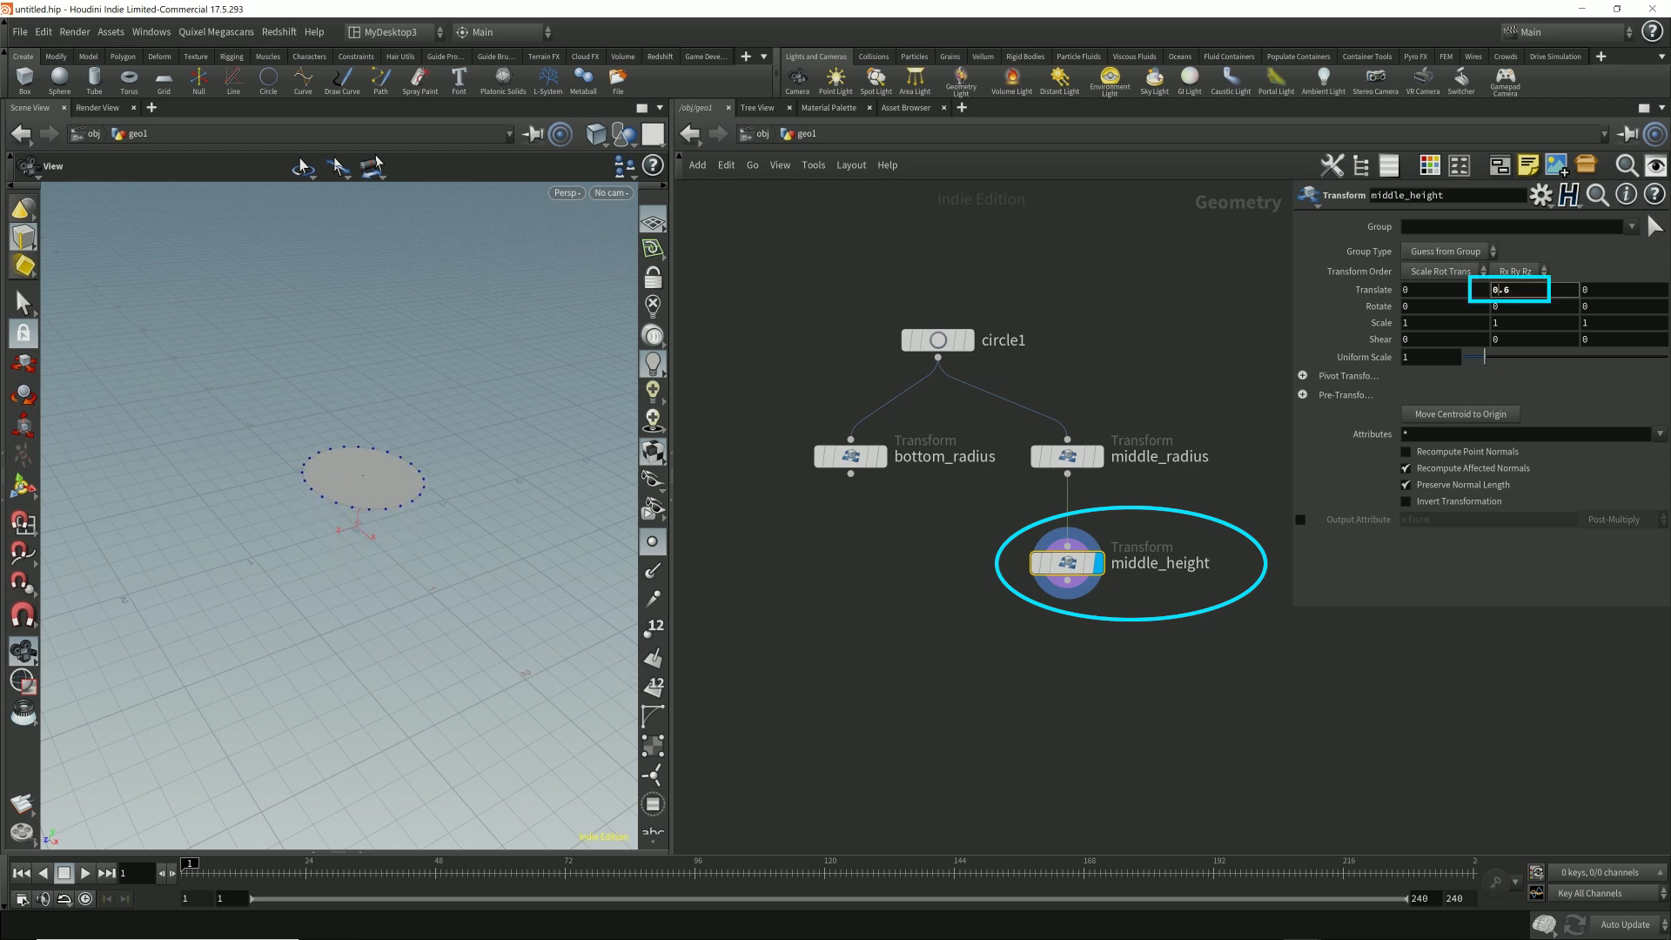
scroll(1498, 289, "up", 4)
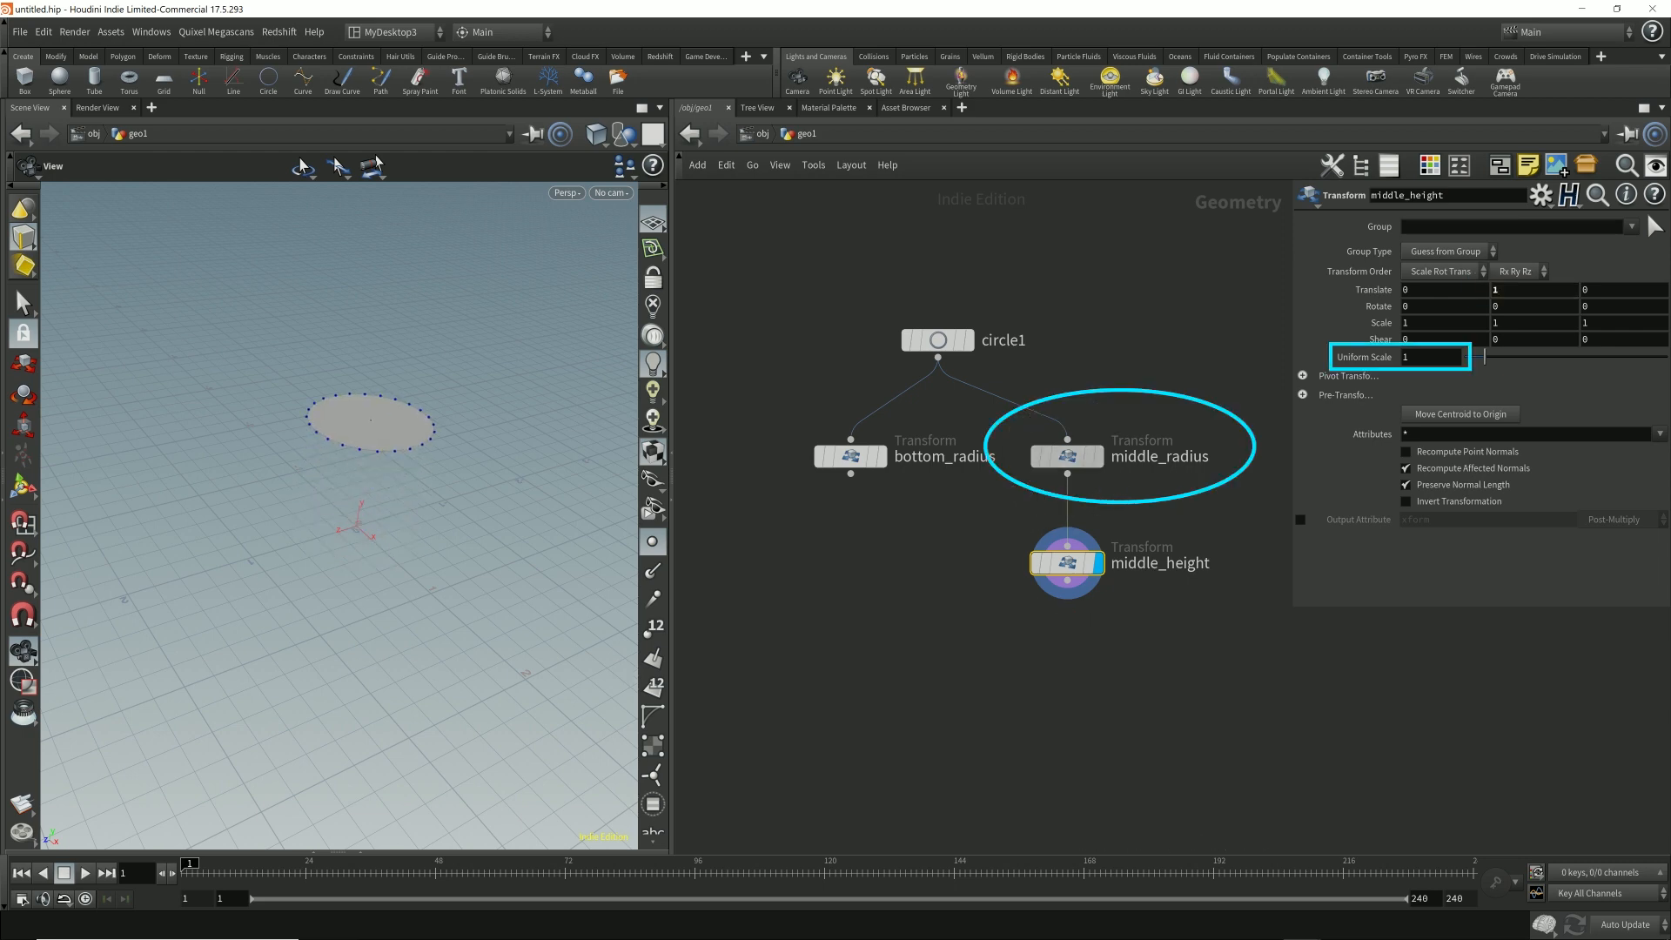
- Set the uniform scale of middle_radius to 1
left_click(1067, 456)
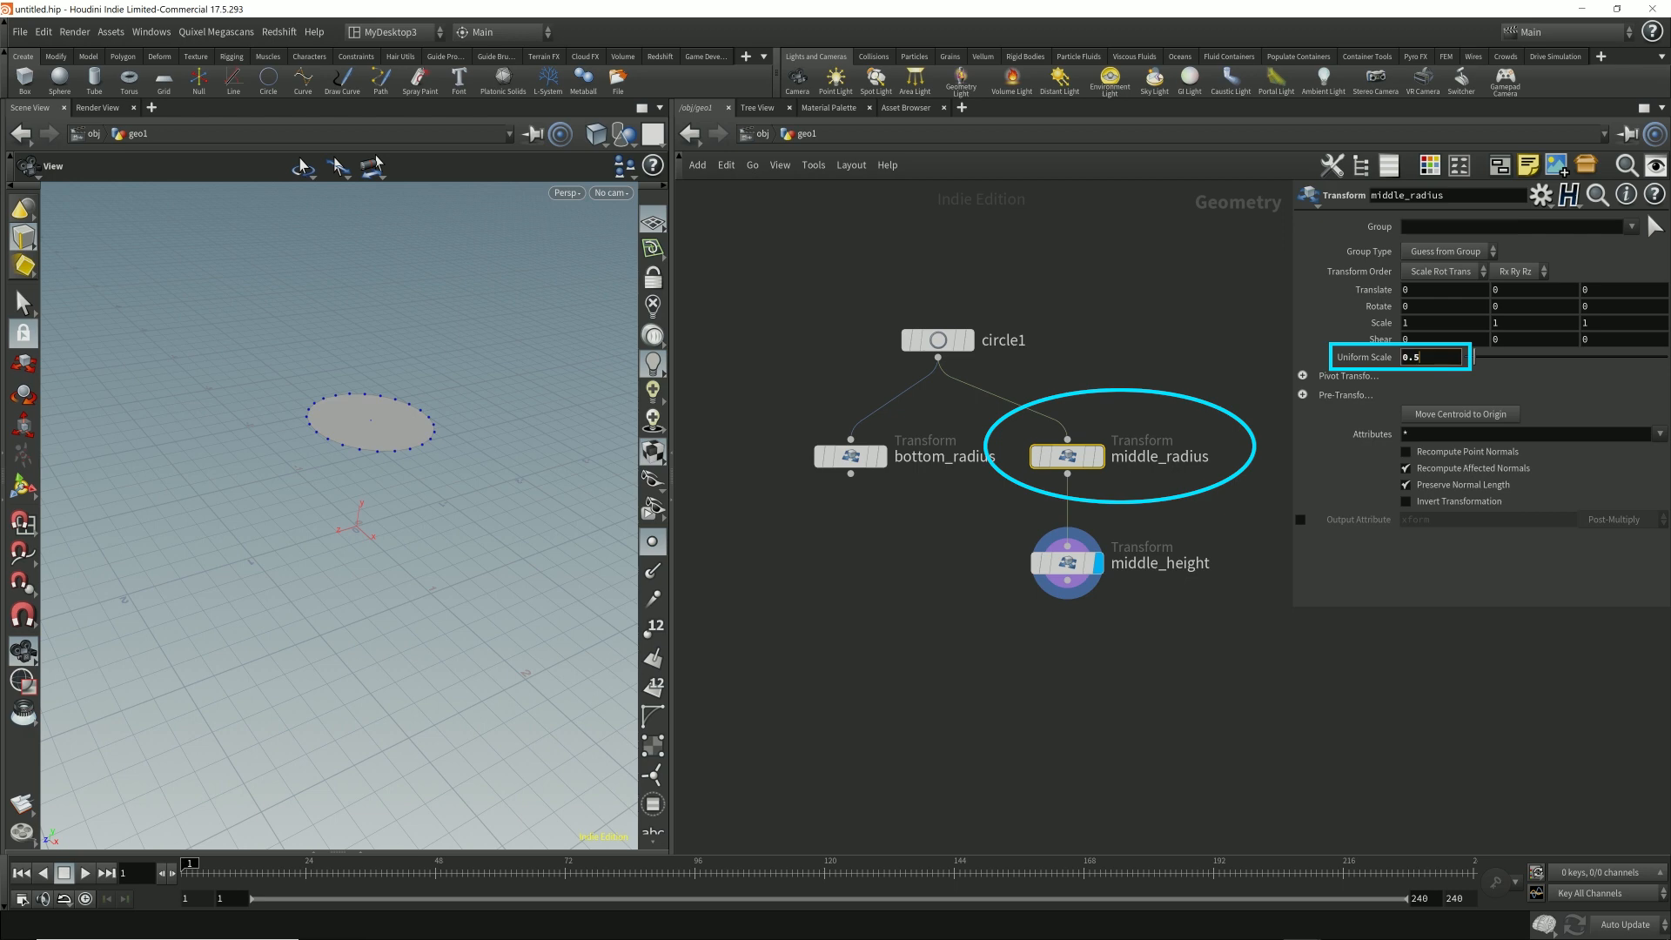
key("BackSpace")
type("6")
scroll(1429, 356, "up", 4)
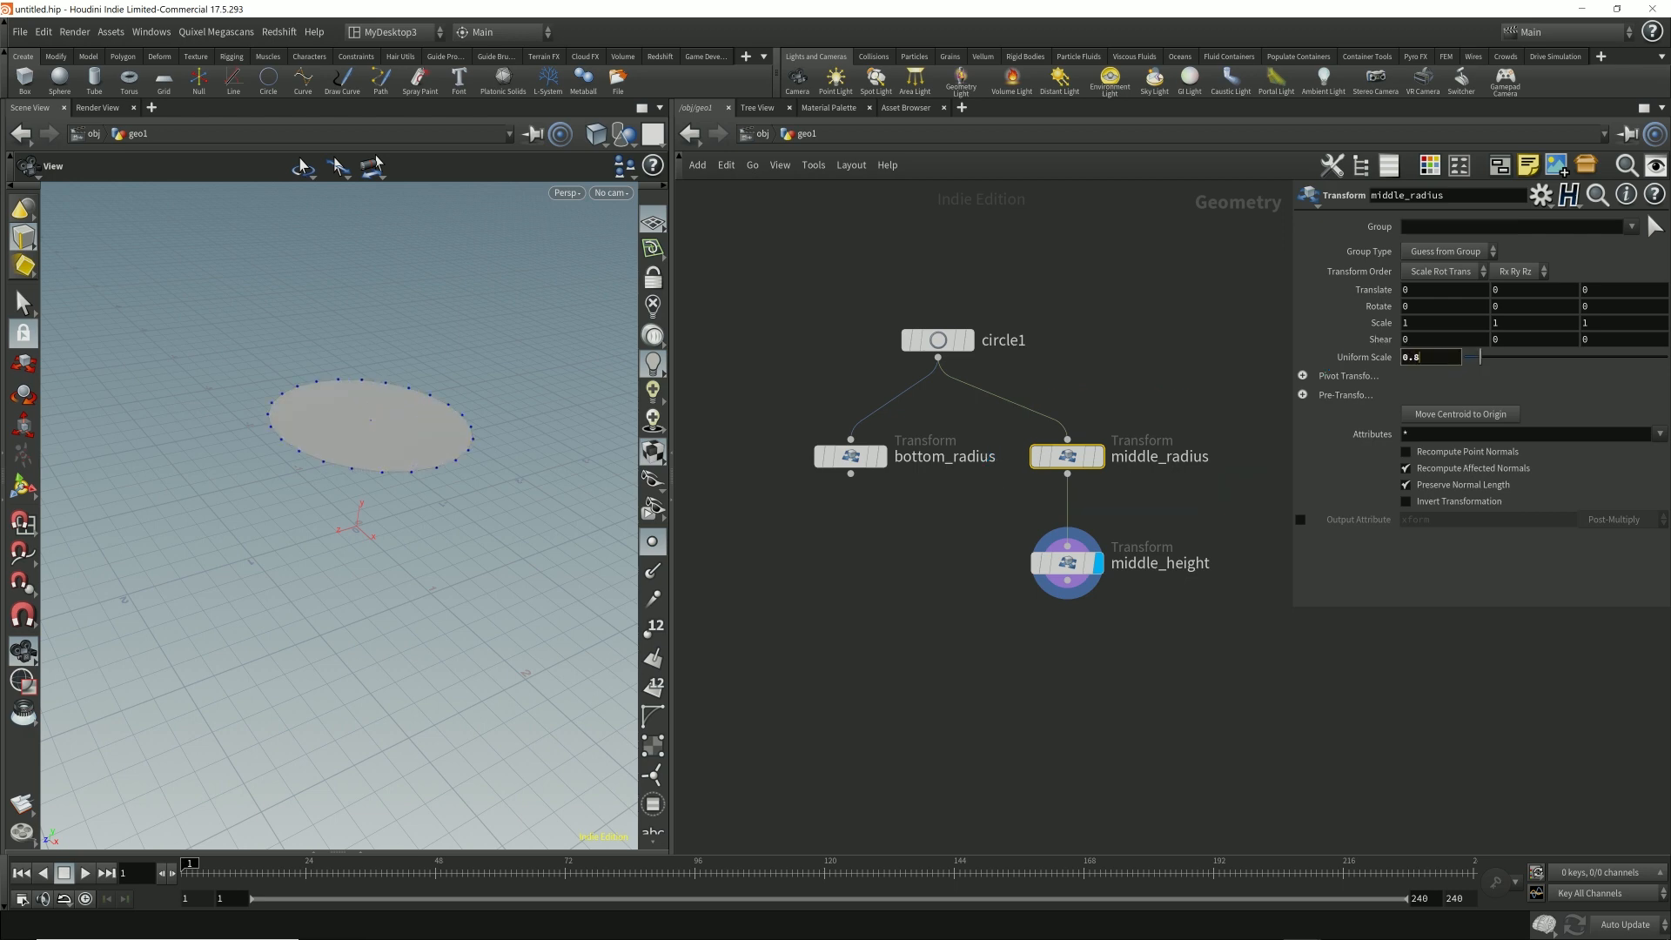
key("Return")
- Add a Merge node, connect bottom_radius and middle_height into it, and display its output
key("Tab")
type("merge")
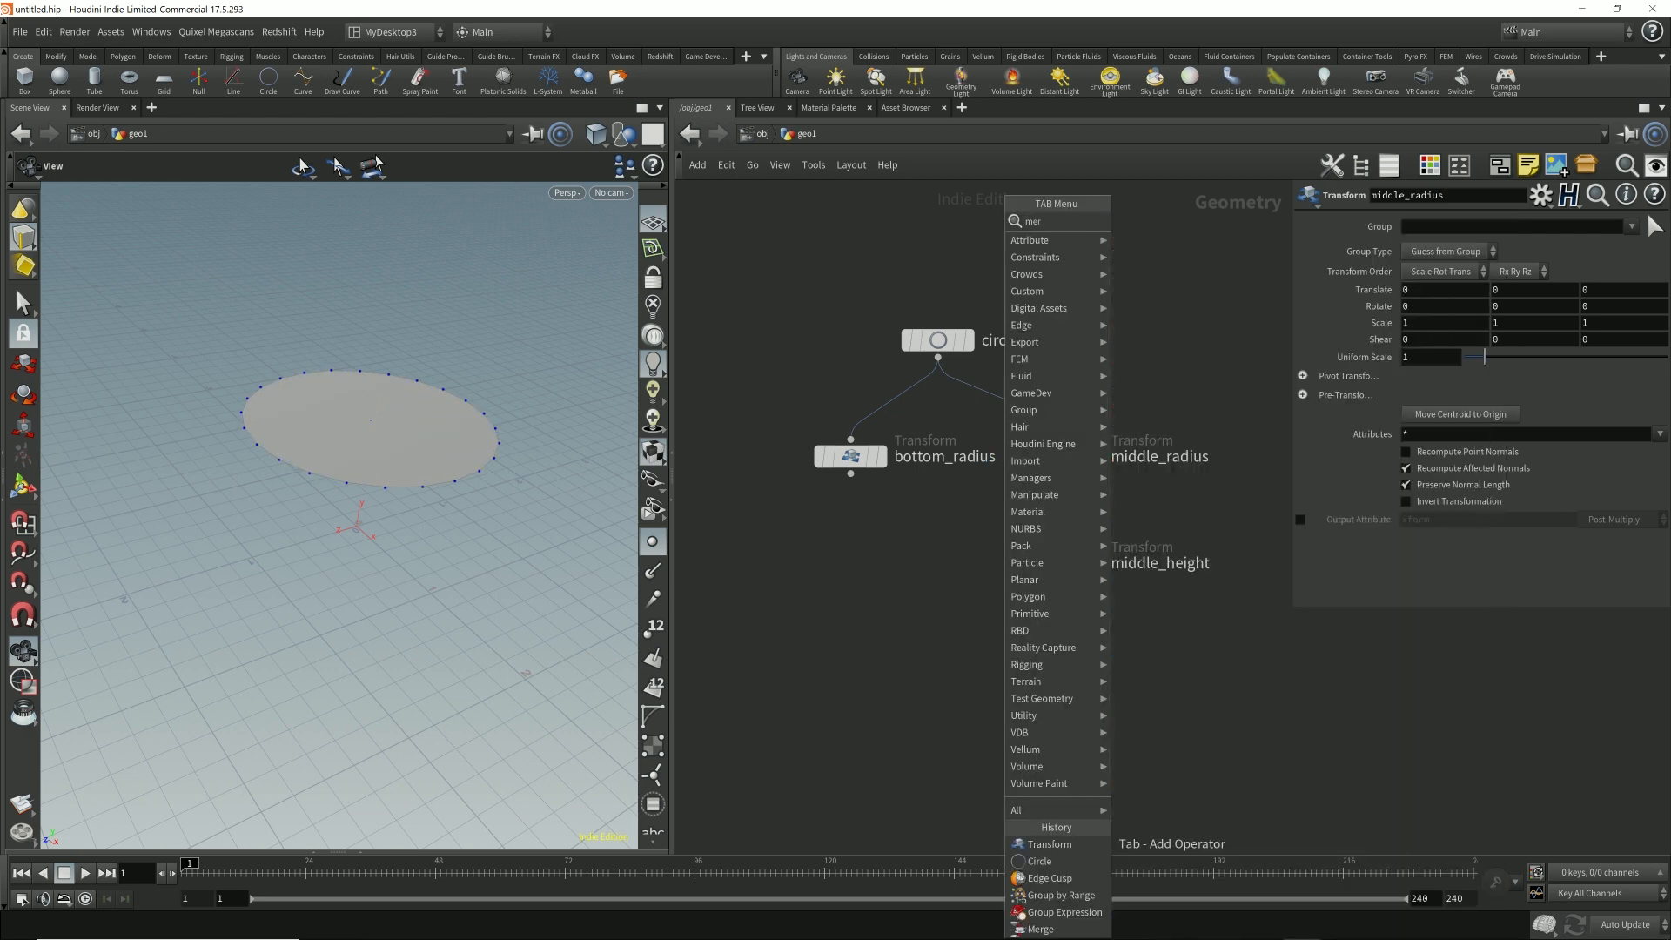
key("Return")
left_click(949, 704)
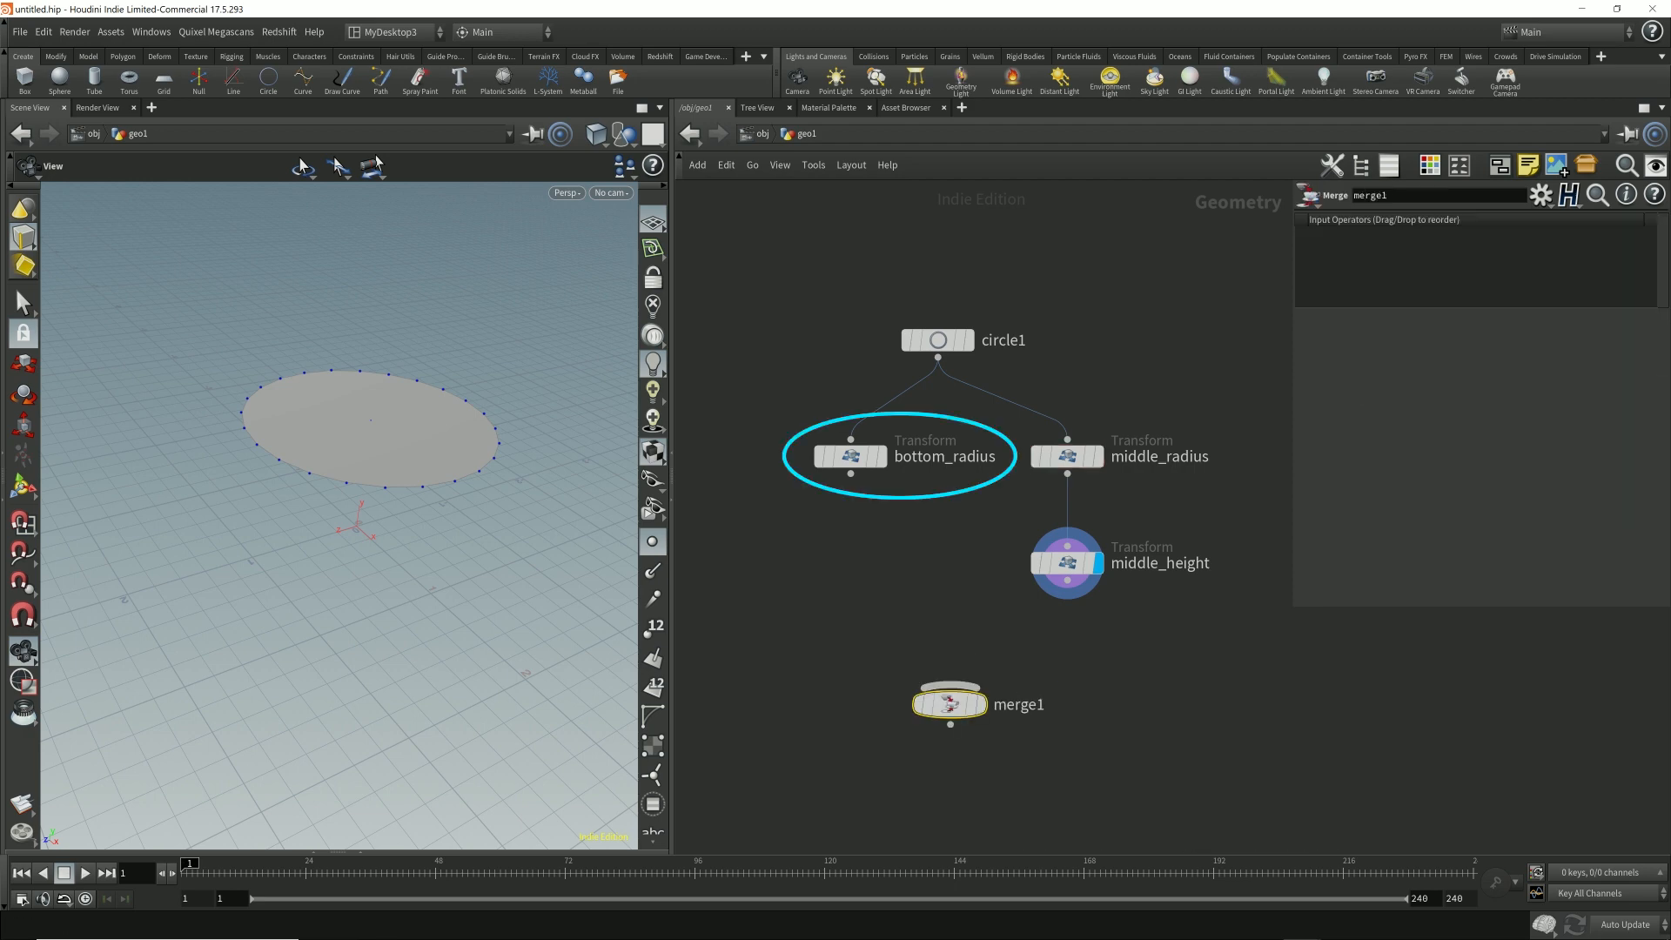
left_click_drag(850, 474, 950, 685)
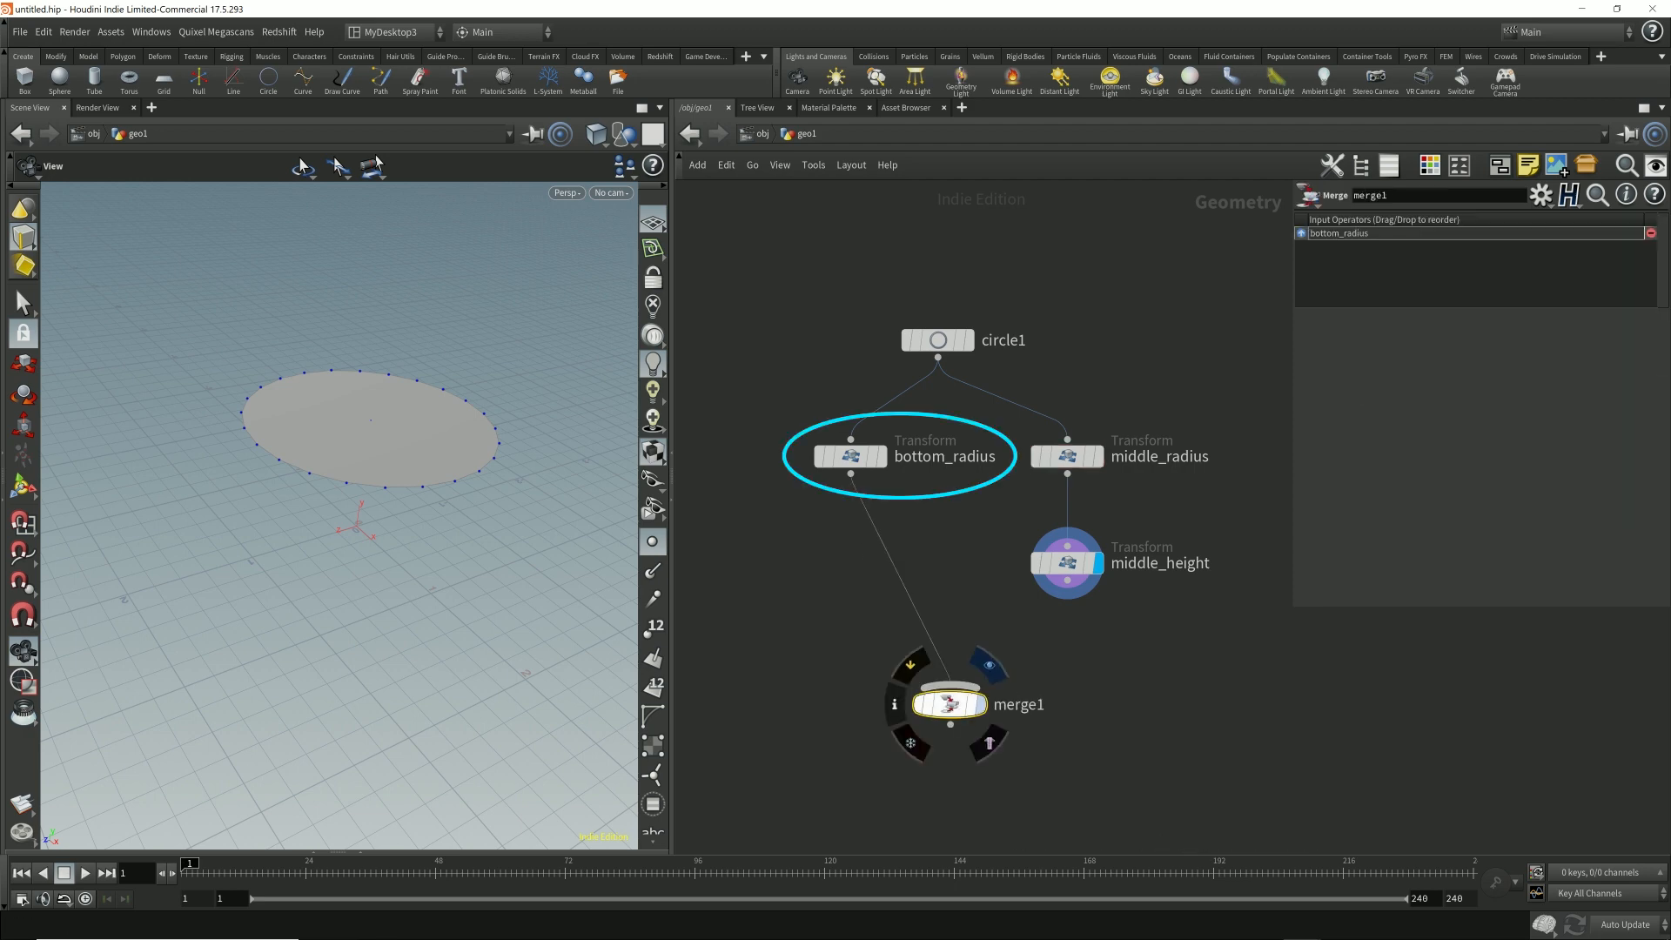
left_click(981, 704)
mouse_move(409, 662)
left_mouse_down()
mouse_move(427, 565)
mouse_move(418, 661)
left_mouse_up()
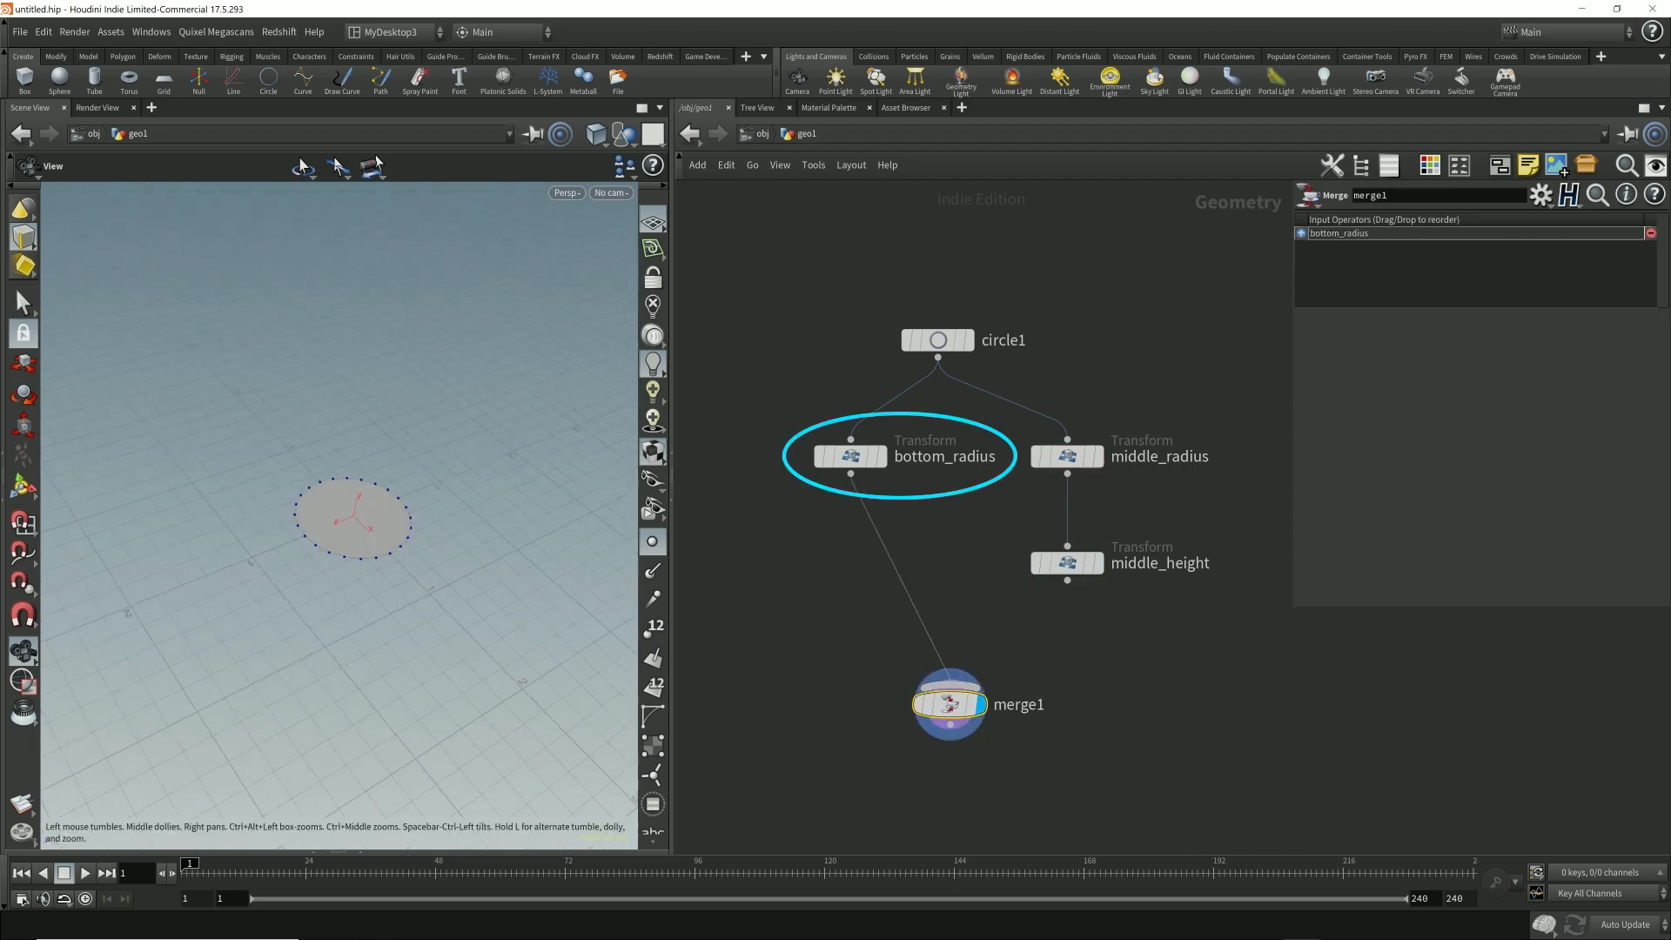
left_click_drag(1067, 580, 962, 681)
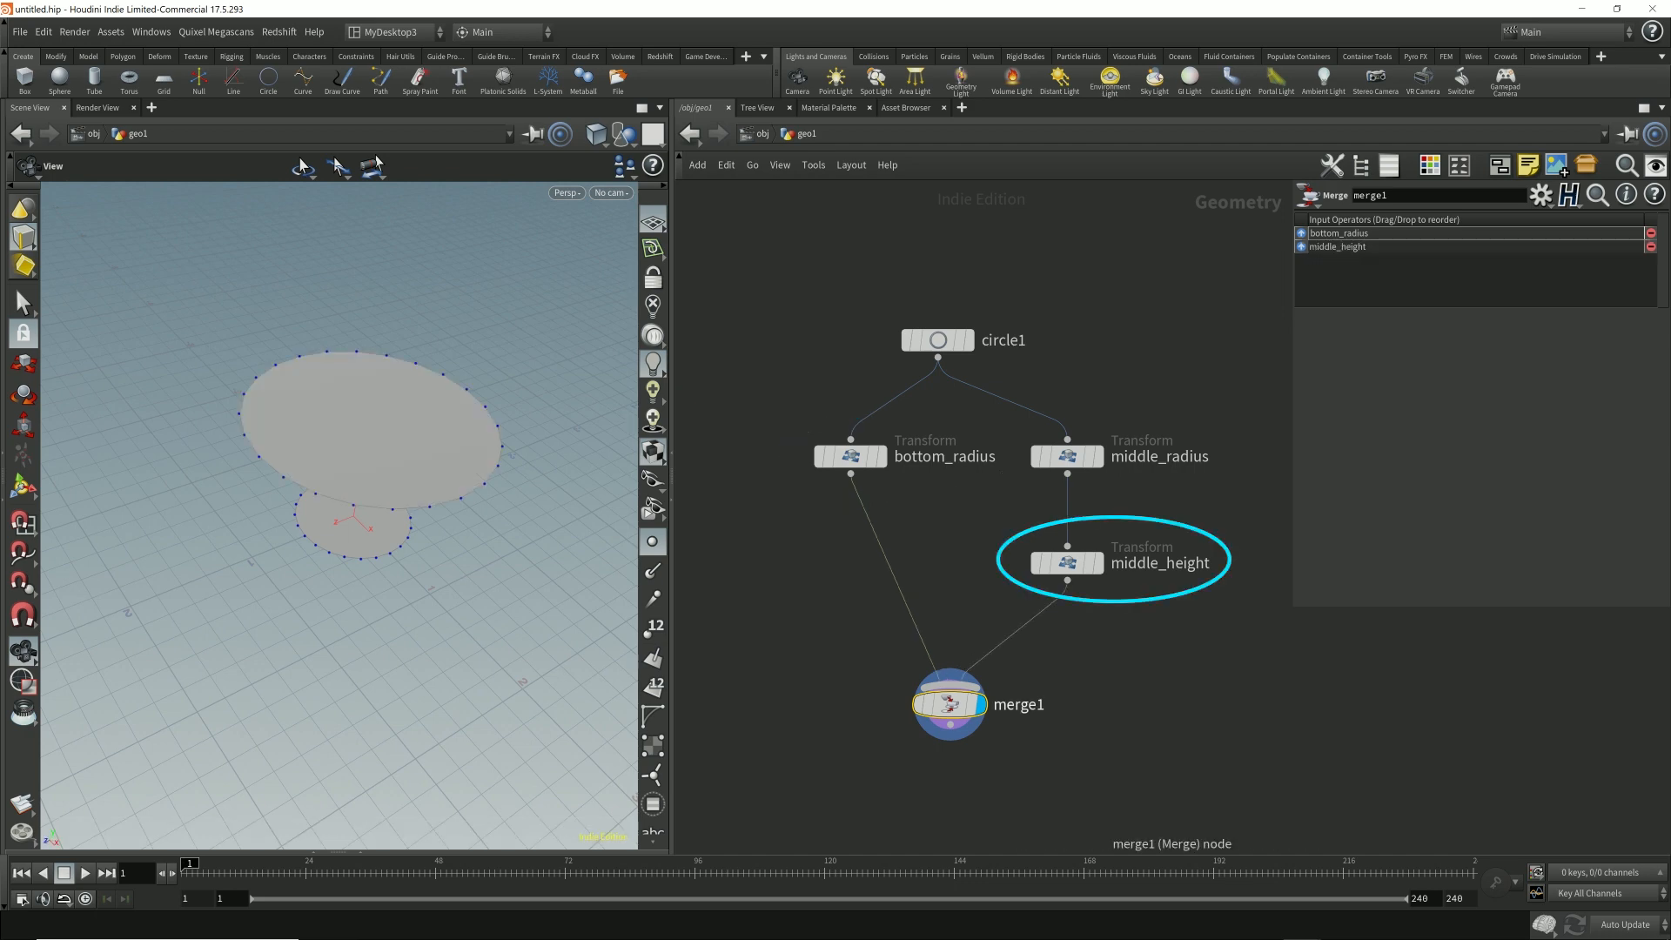
- Examine the merged circles from a lower angle, displaying bottom_radius, middle_height and the Merge node in turn
left_click_drag(418, 661, 426, 561)
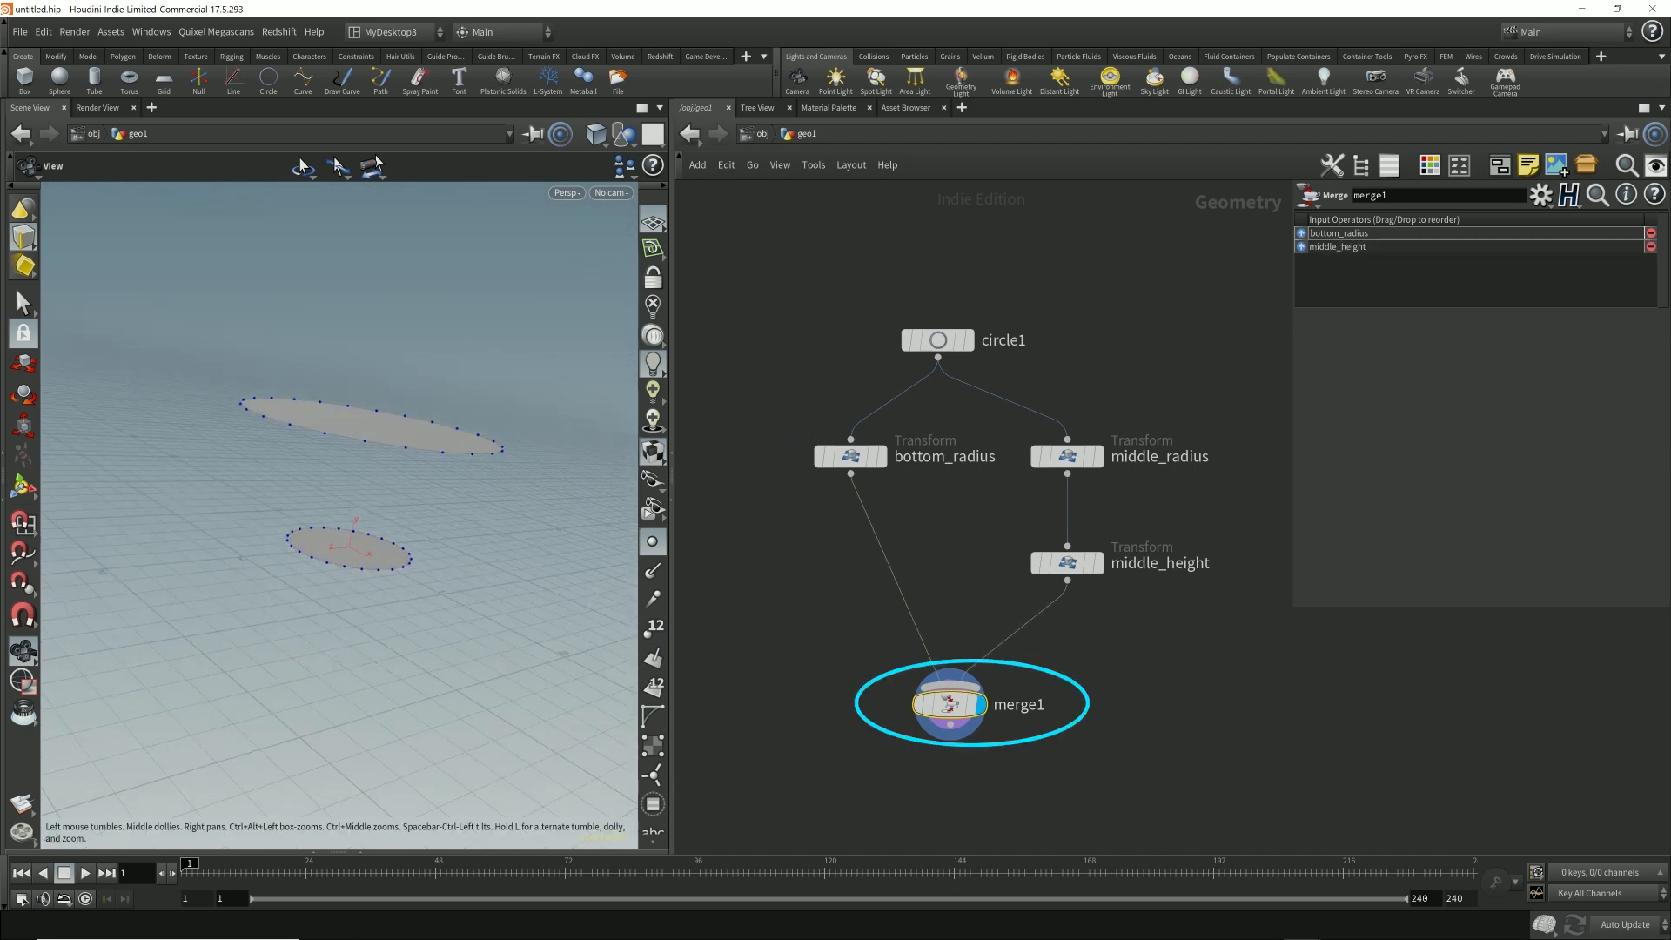
right_click_drag(426, 561, 426, 632)
middle_click_drag(426, 633, 396, 618)
left_click_drag(396, 618, 396, 629)
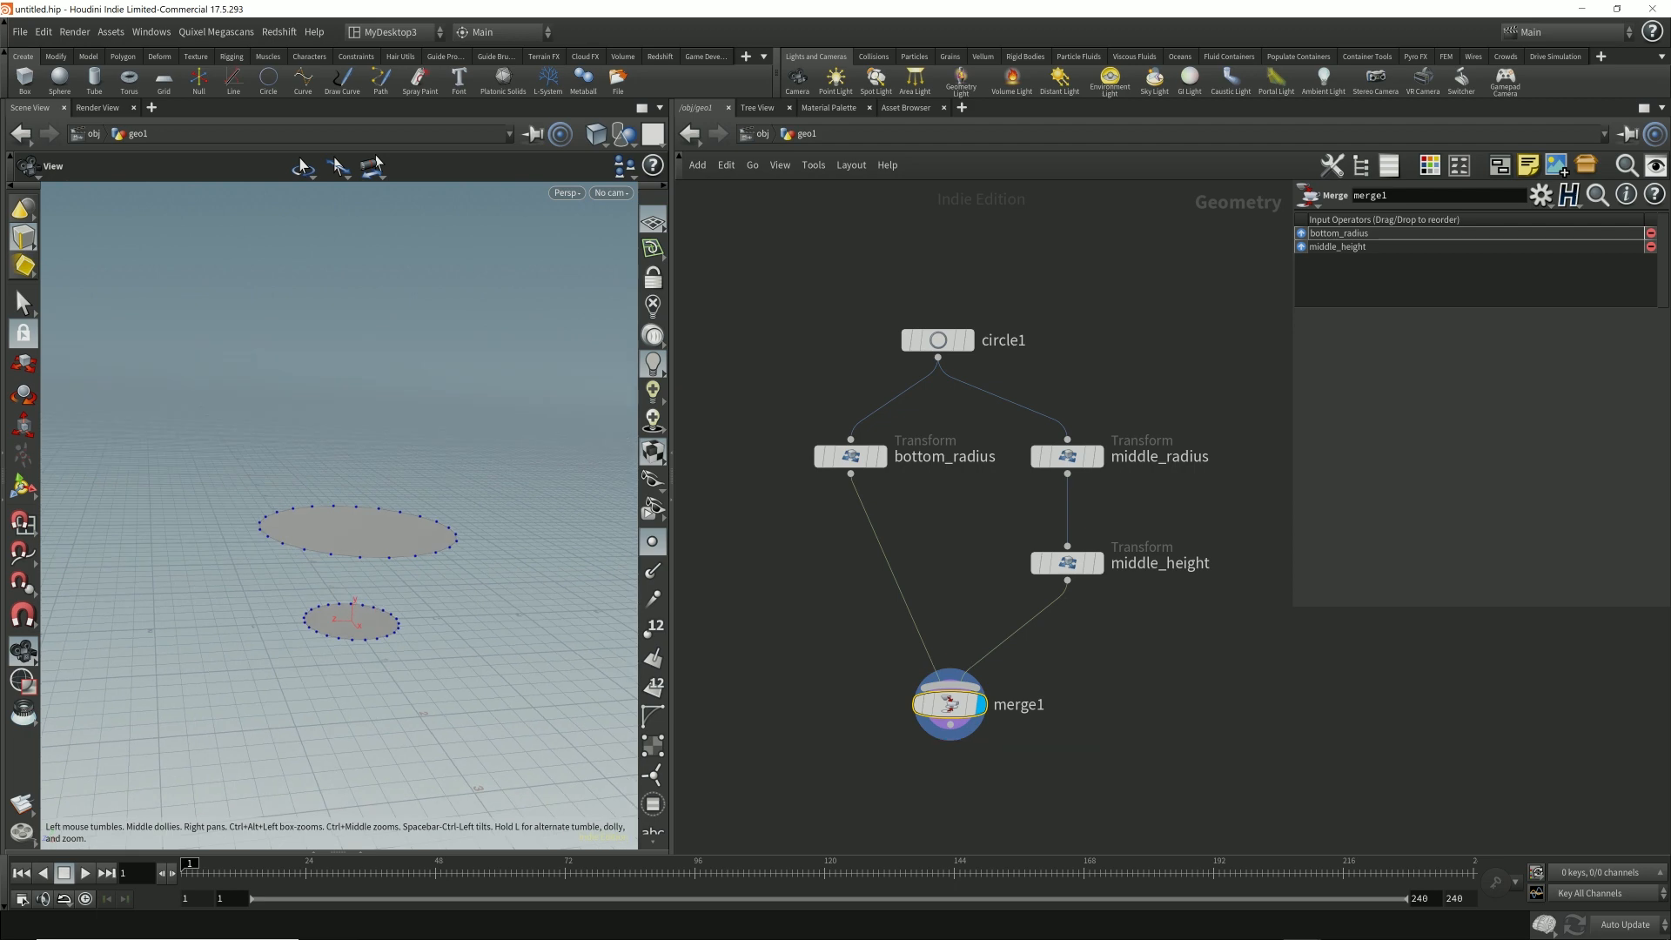
left_click(880, 456)
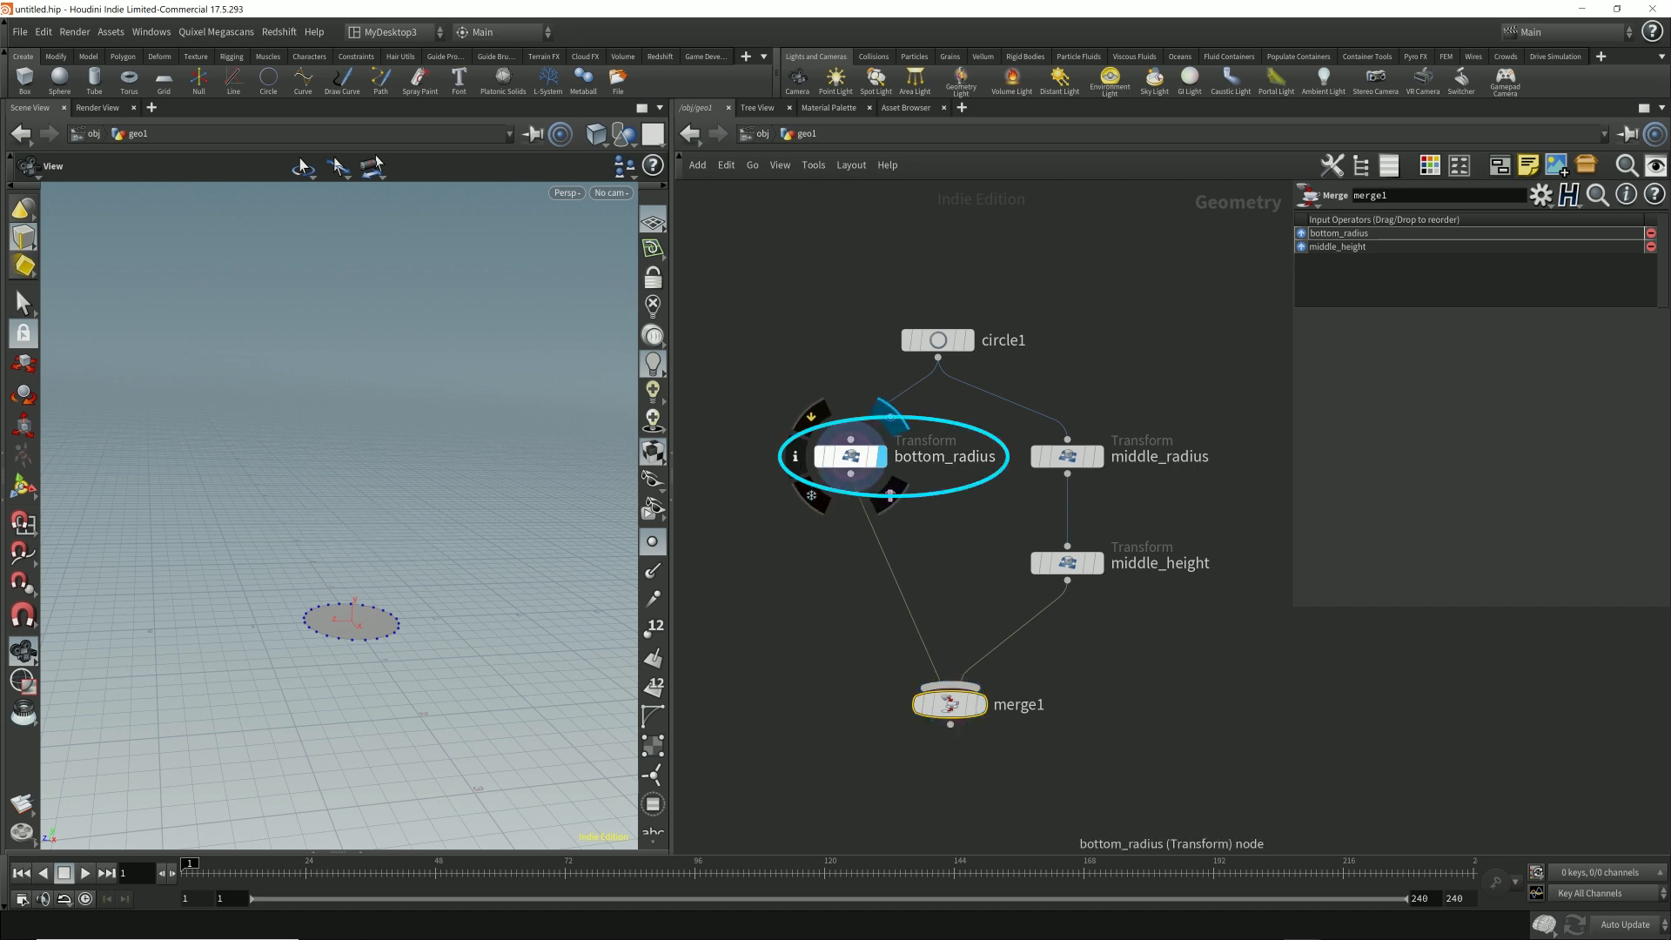
left_click(1098, 563)
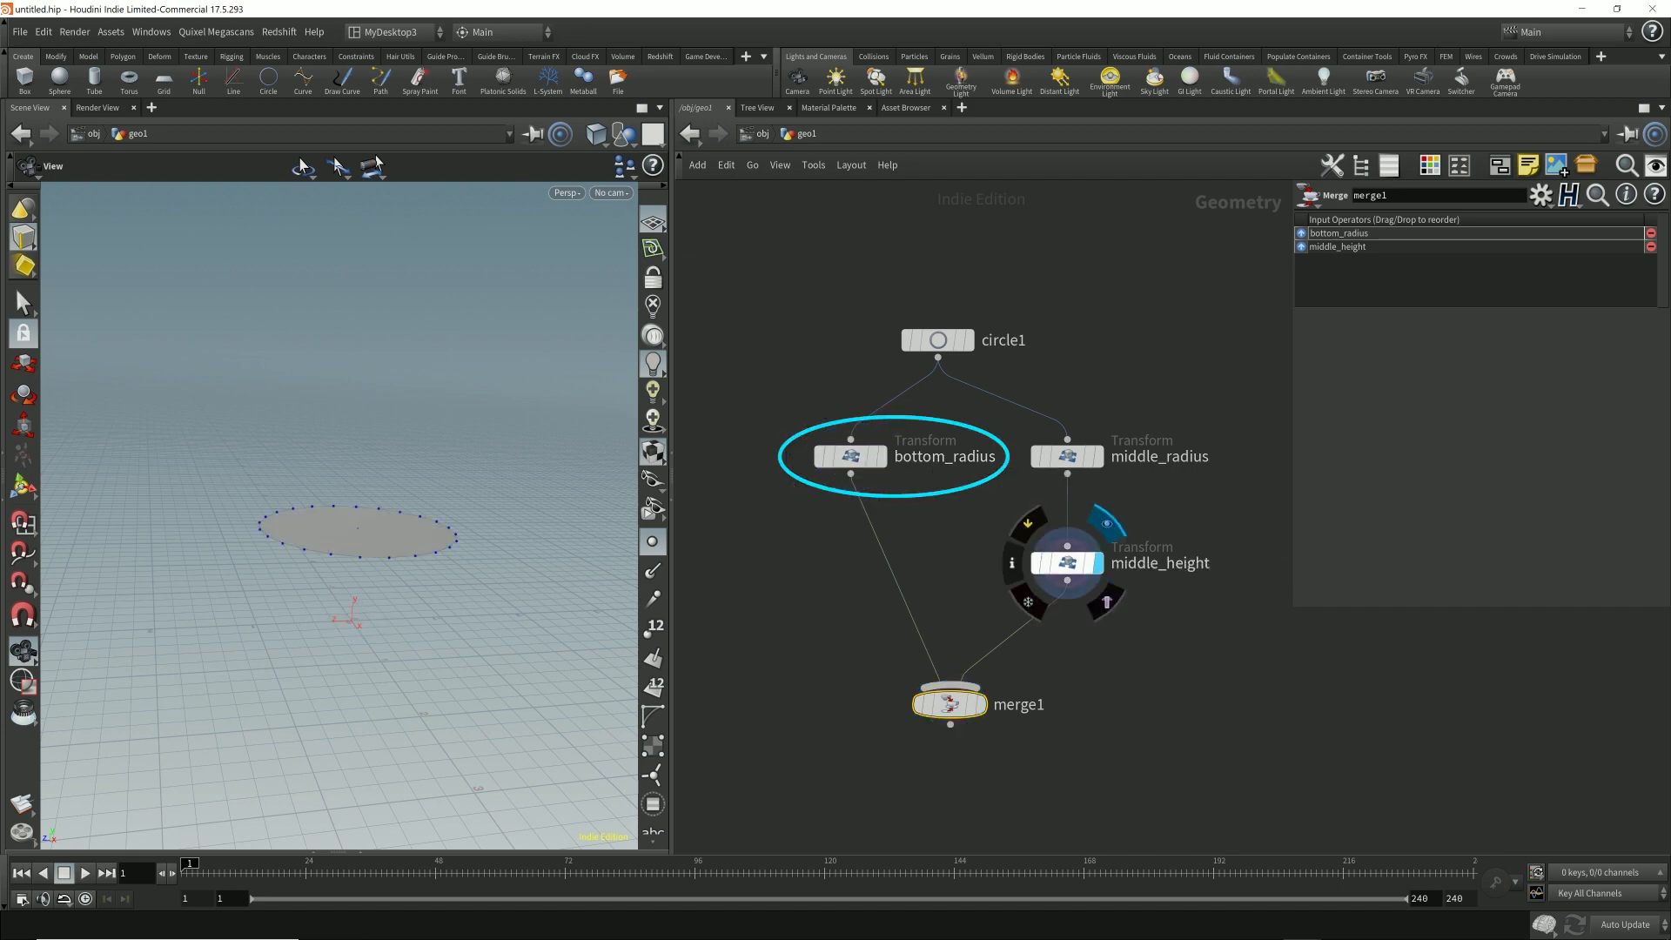
left_click(980, 704)
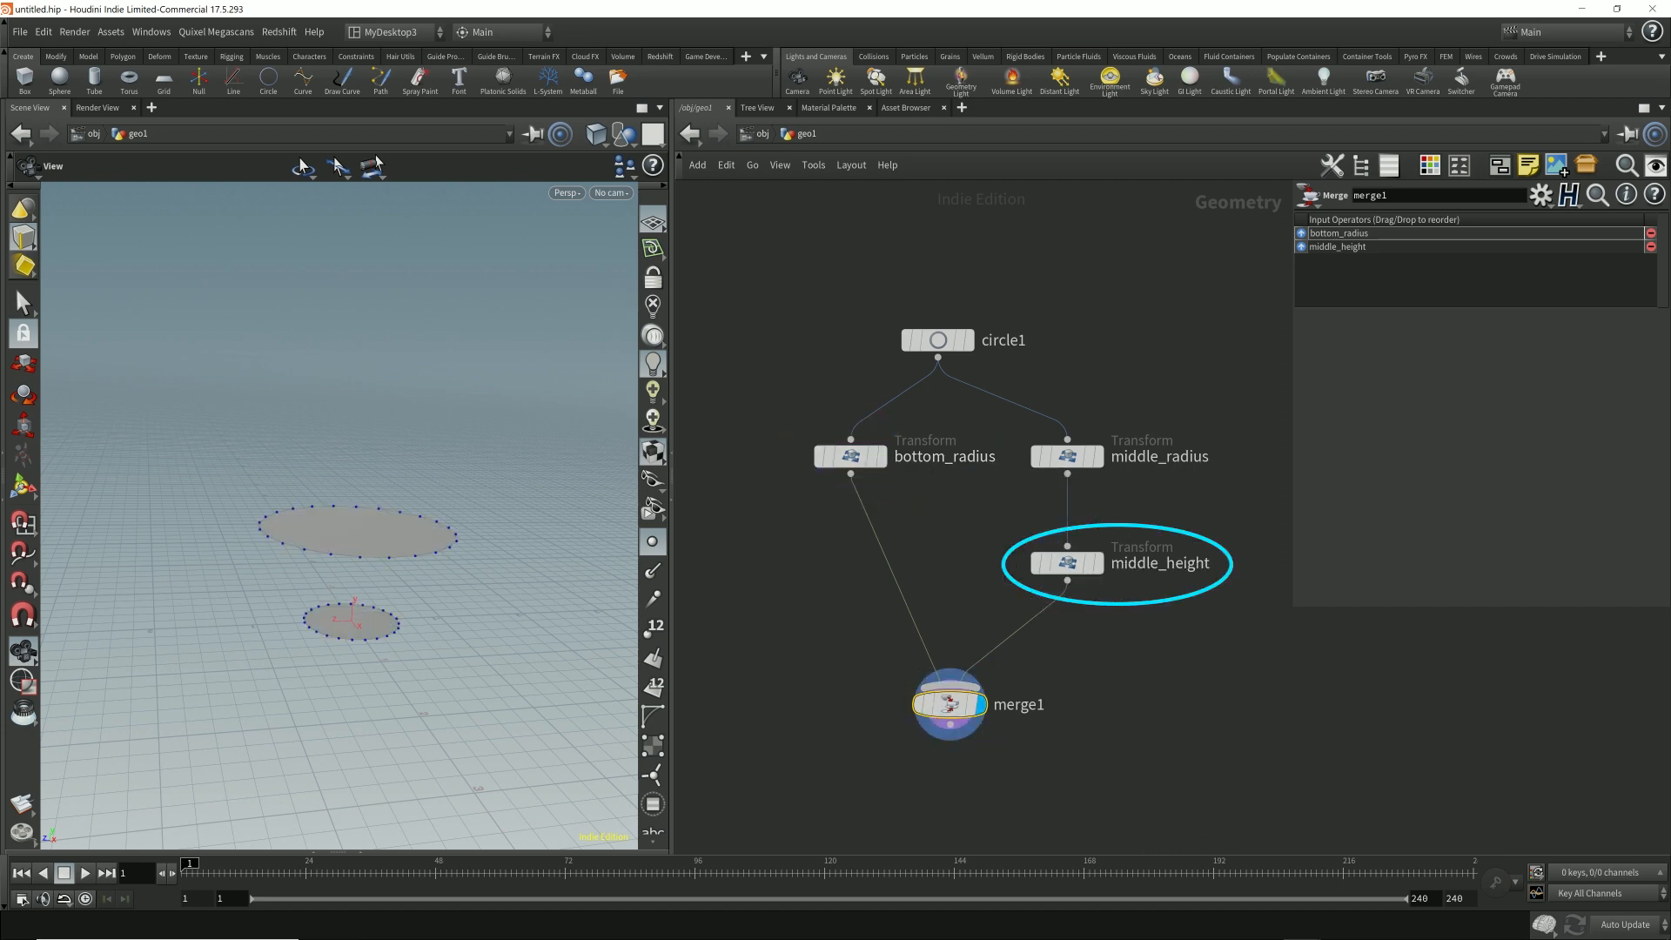
- Try larger and smaller uniform scale values on middle_radius, returning to 1
left_click(1067, 456)
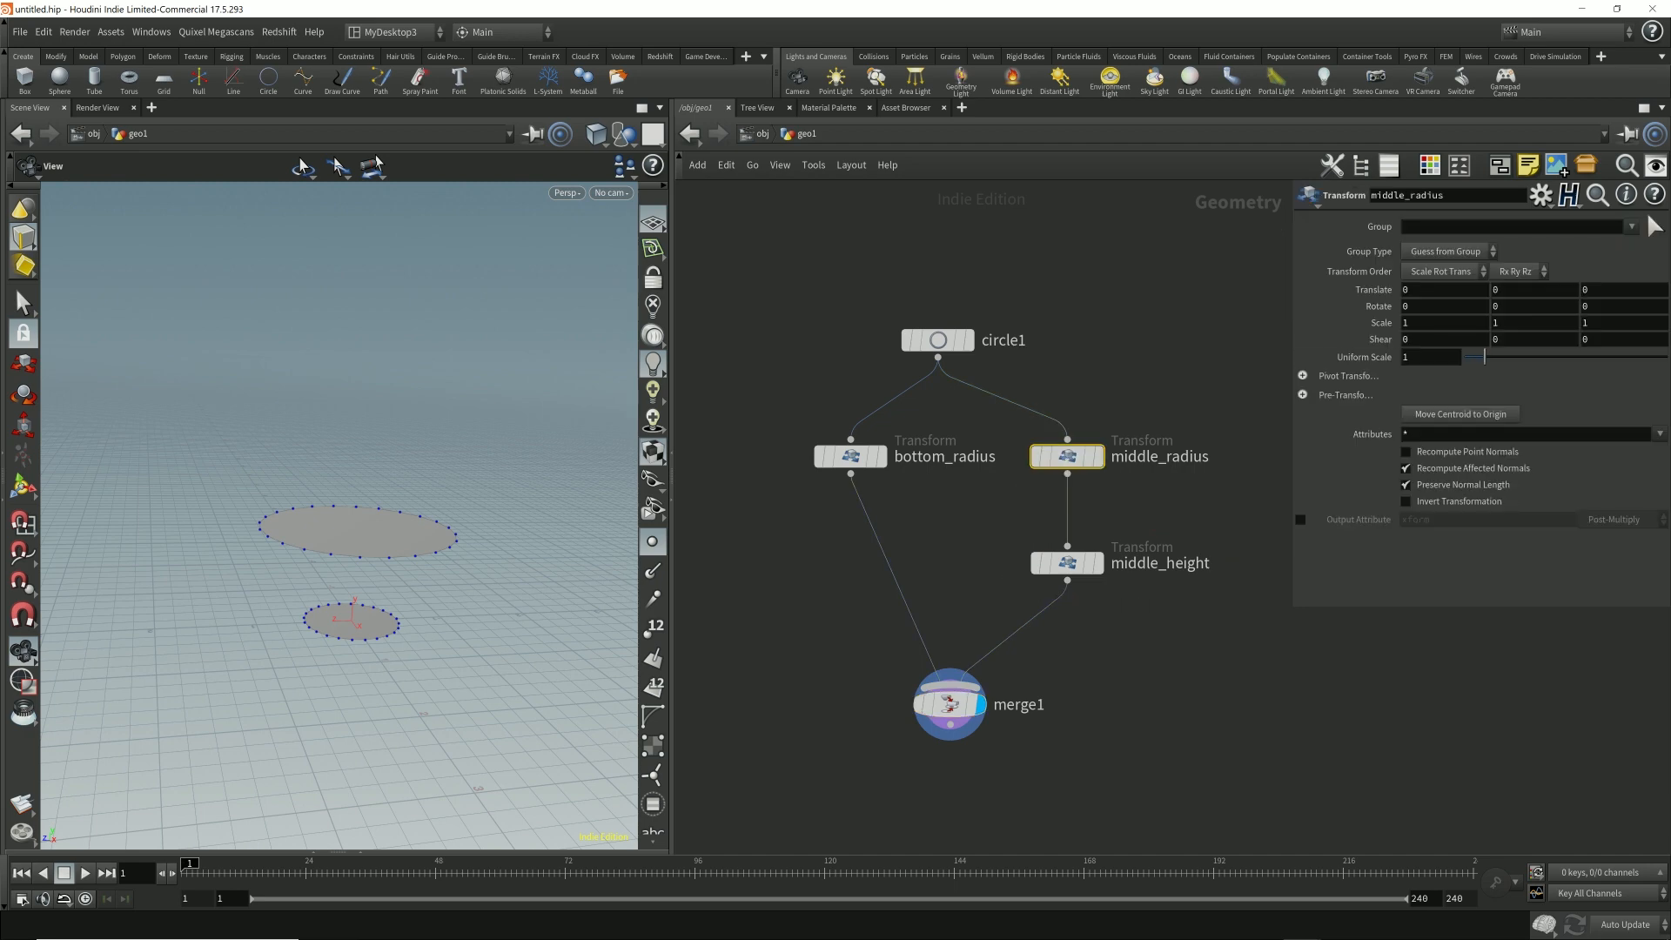
left_click(1409, 356)
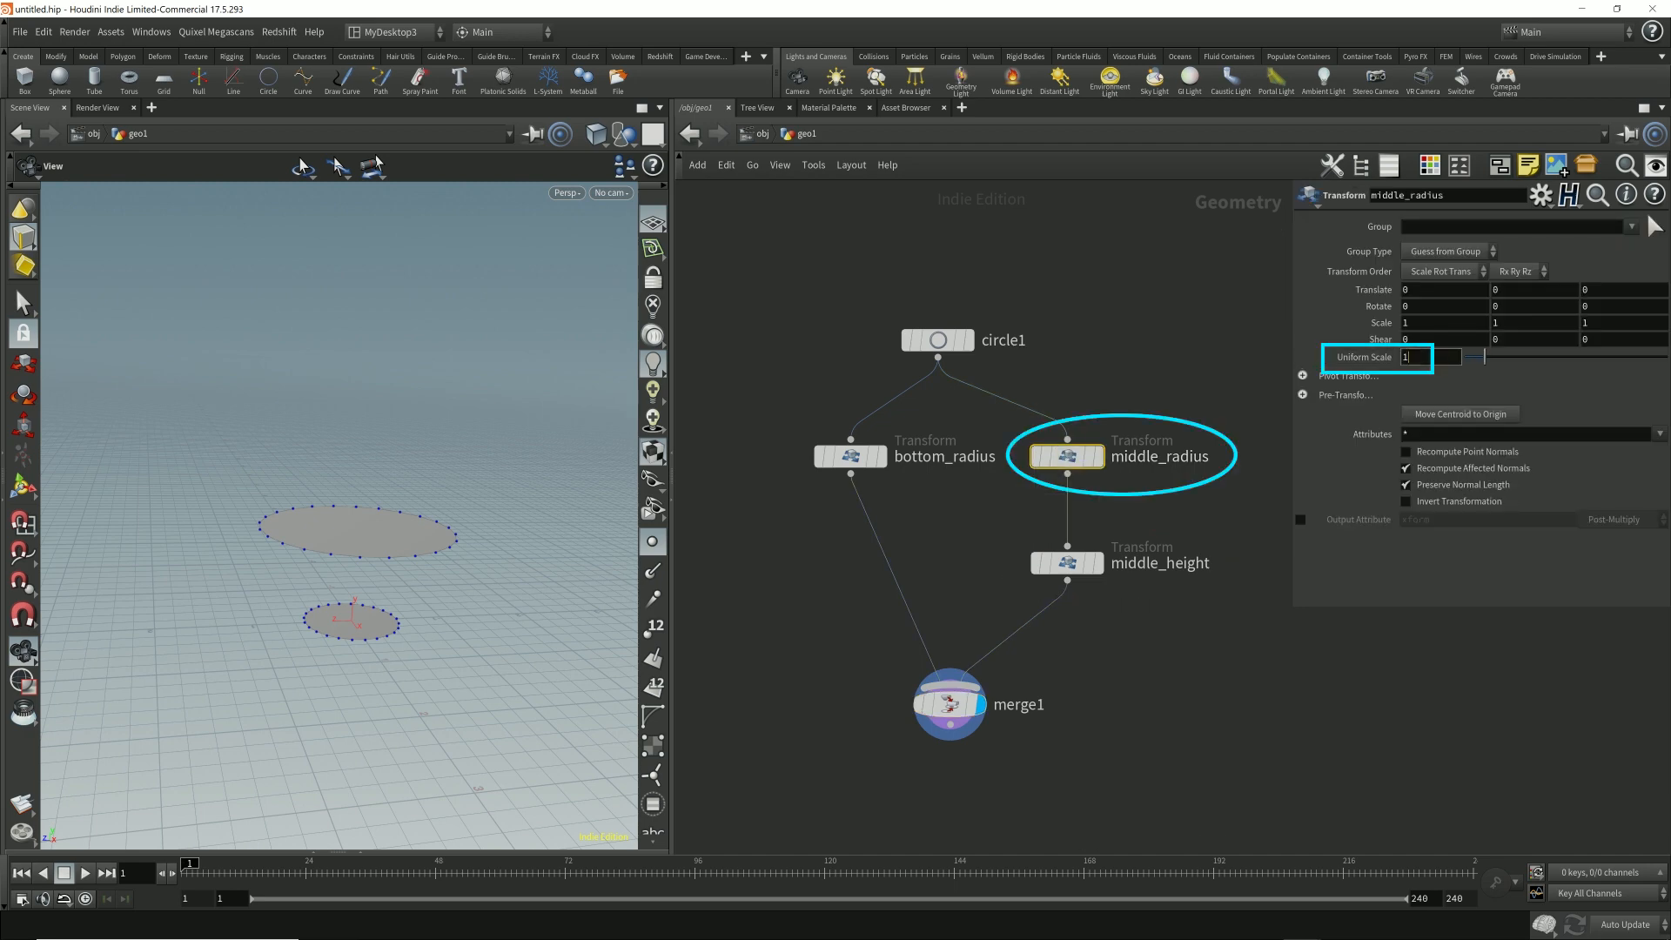
scroll(1408, 357, "up", 6)
scroll(1408, 357, "down", 8)
scroll(1409, 357, "up", 2)
- Set the Y translation of middle_height to 1.5
left_click(1067, 563)
left_click(1498, 290)
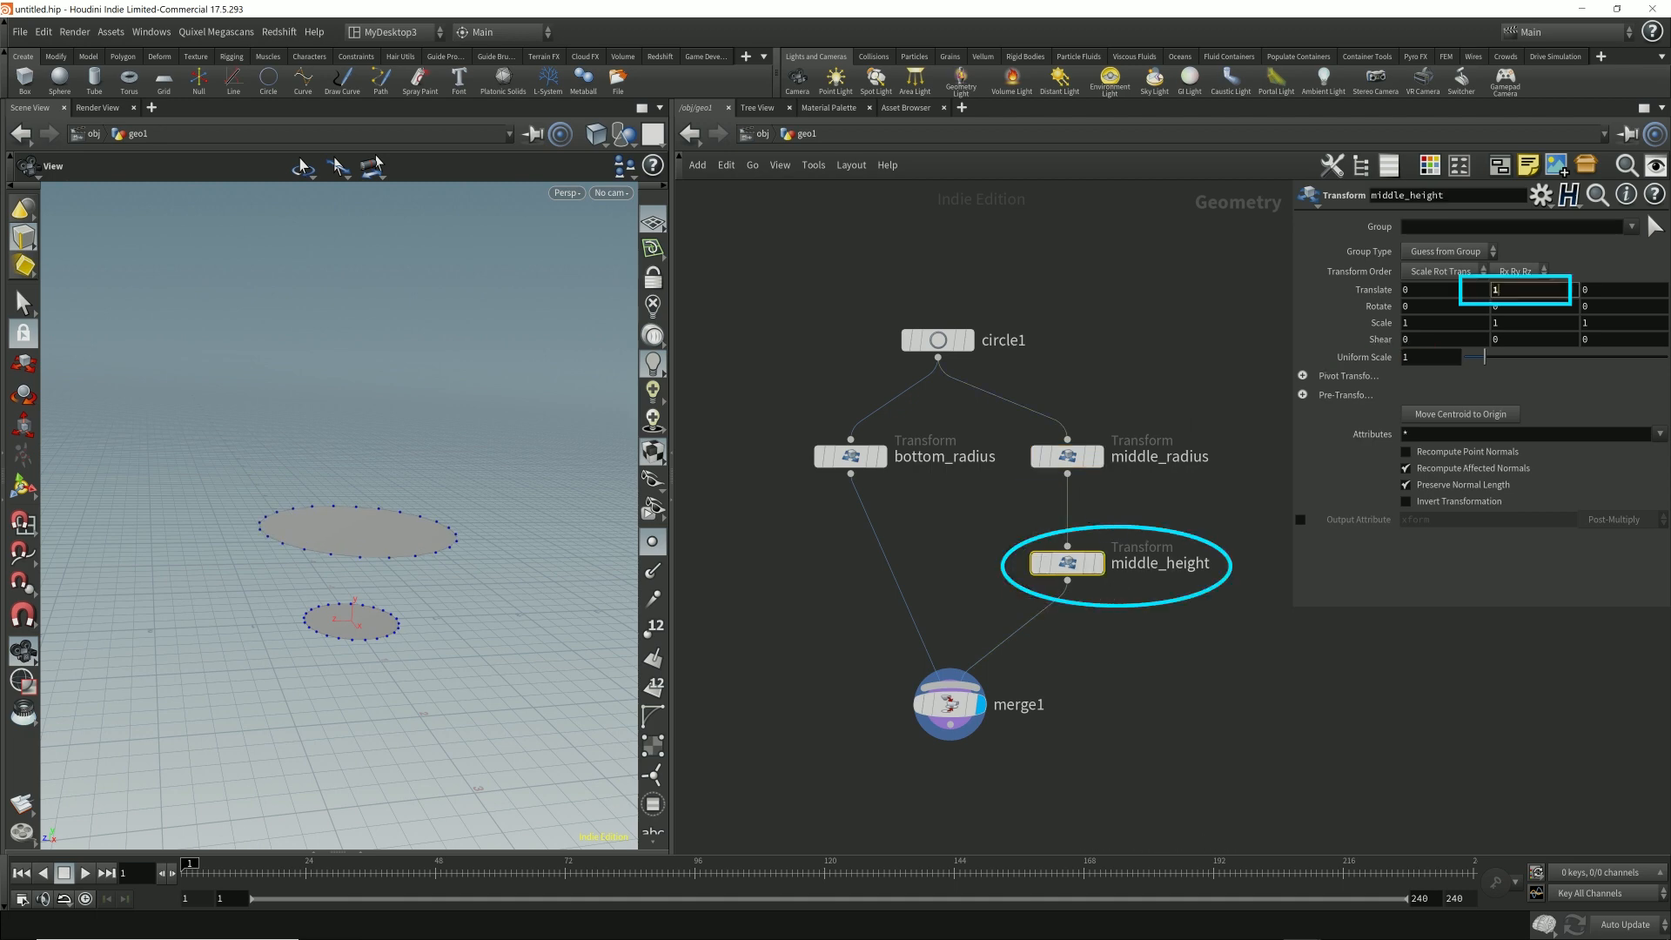
scroll(1497, 290, "up", 5)
- Add another Transform node below and beside middle_height and wire its input to the middle_height output
middle_click_drag(1132, 391, 1031, 354)
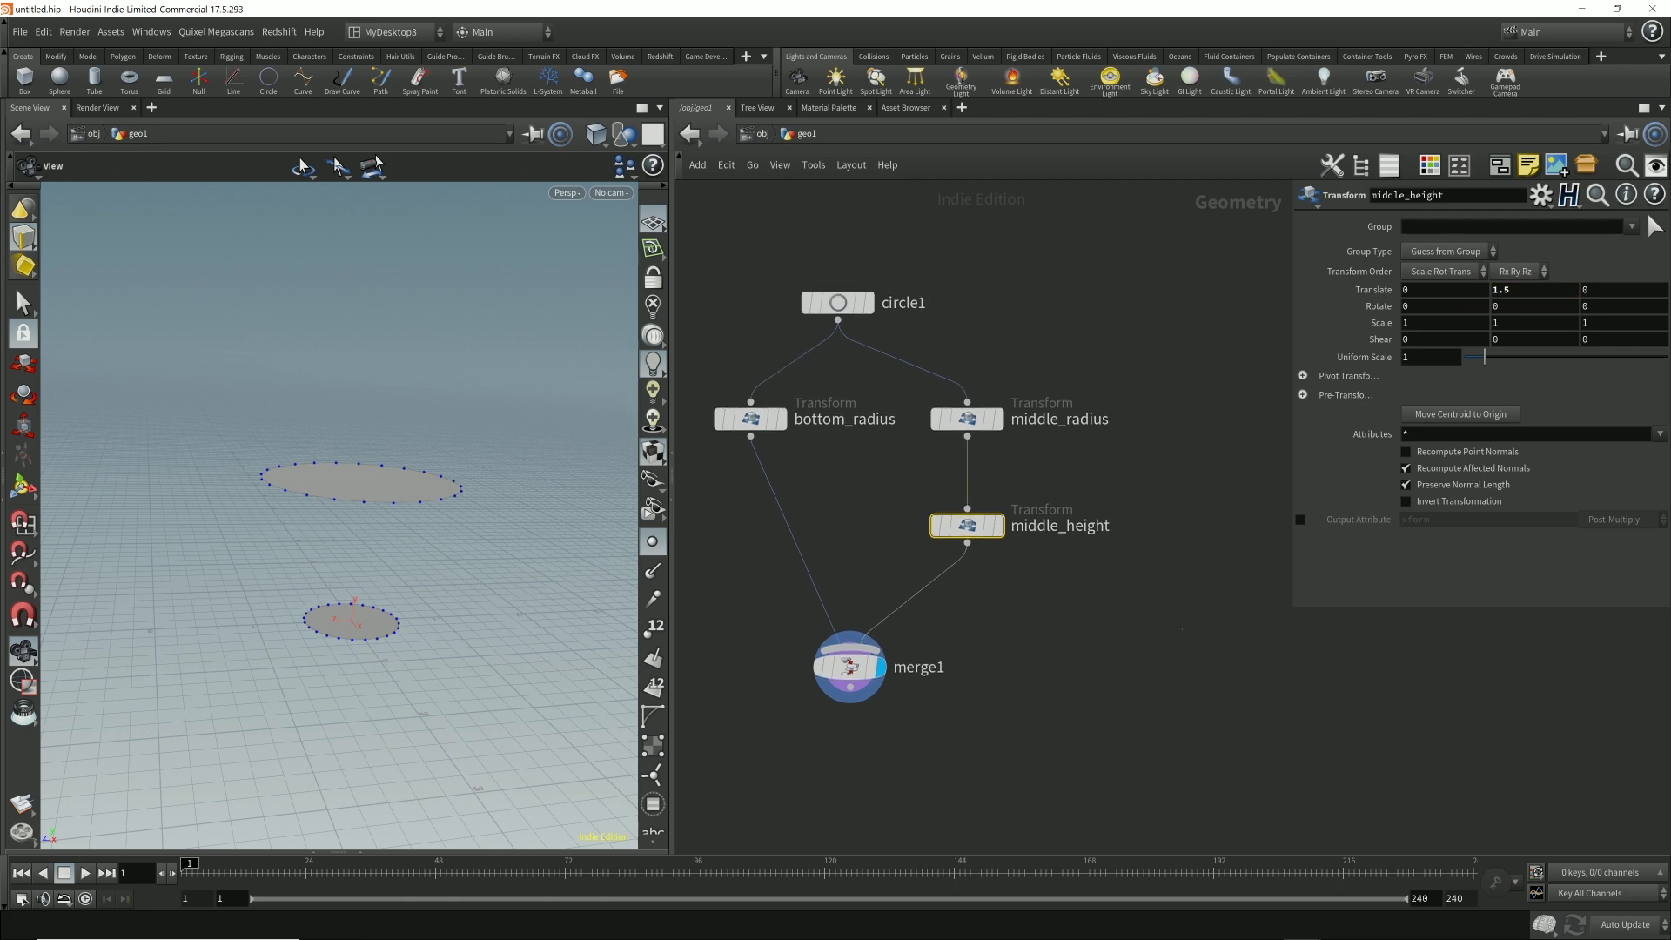
left_click(1182, 628)
key("Tab")
key("Escape")
left_click(1176, 611)
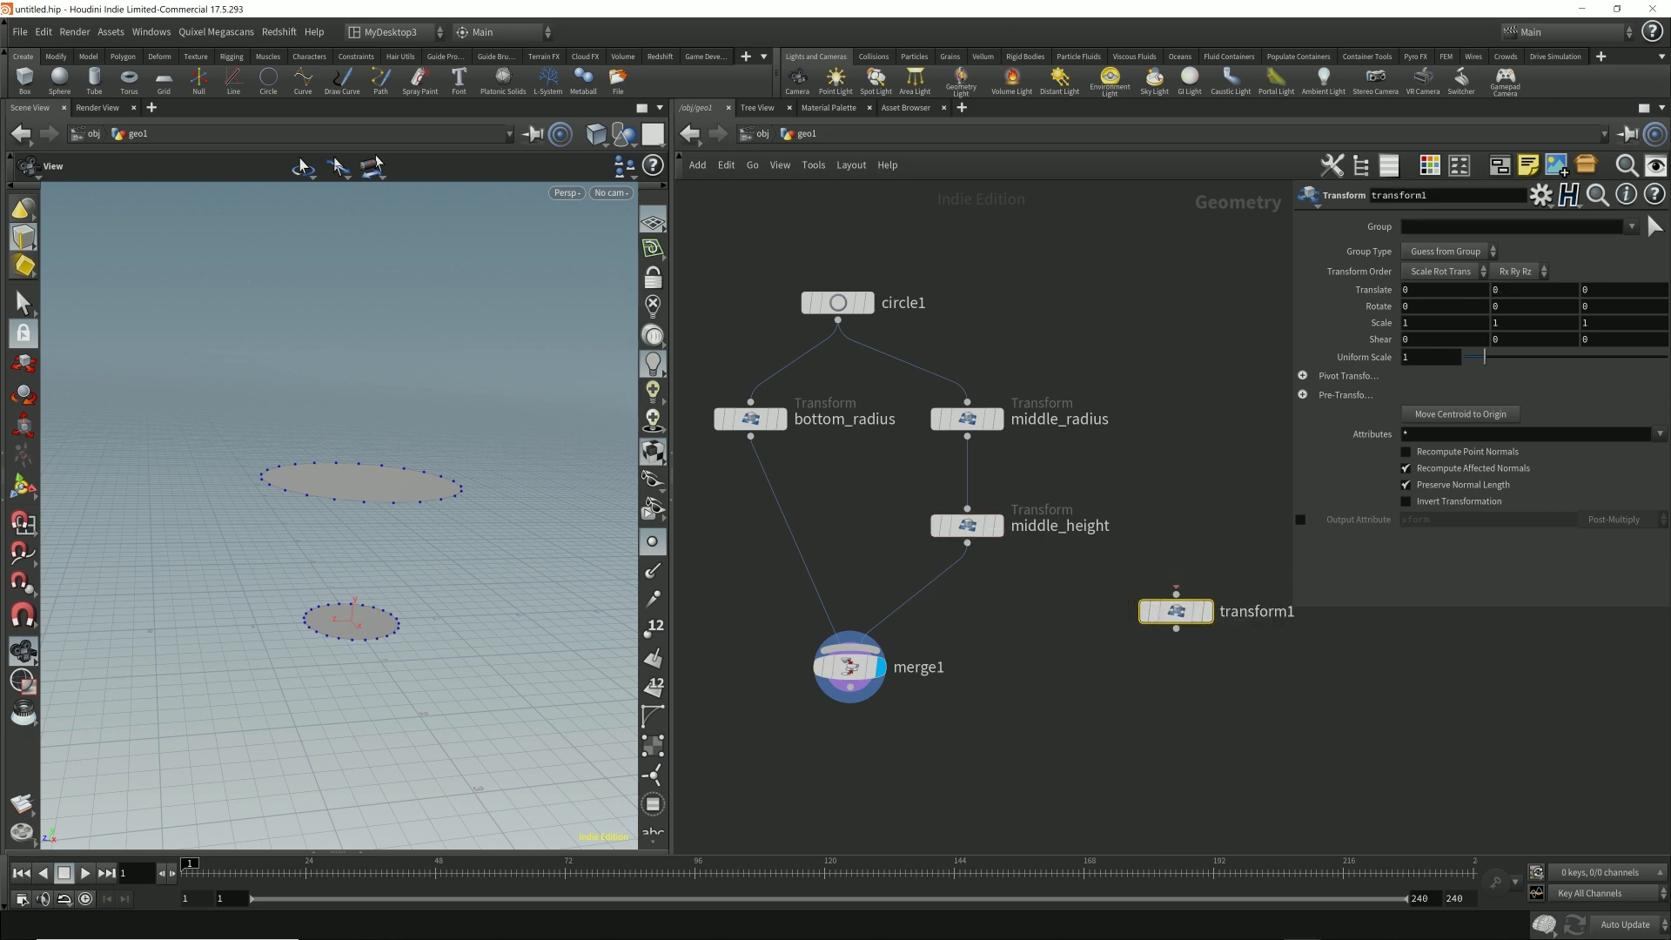
left_click_drag(1175, 594, 966, 542)
left_click_drag(1176, 611, 1155, 602)
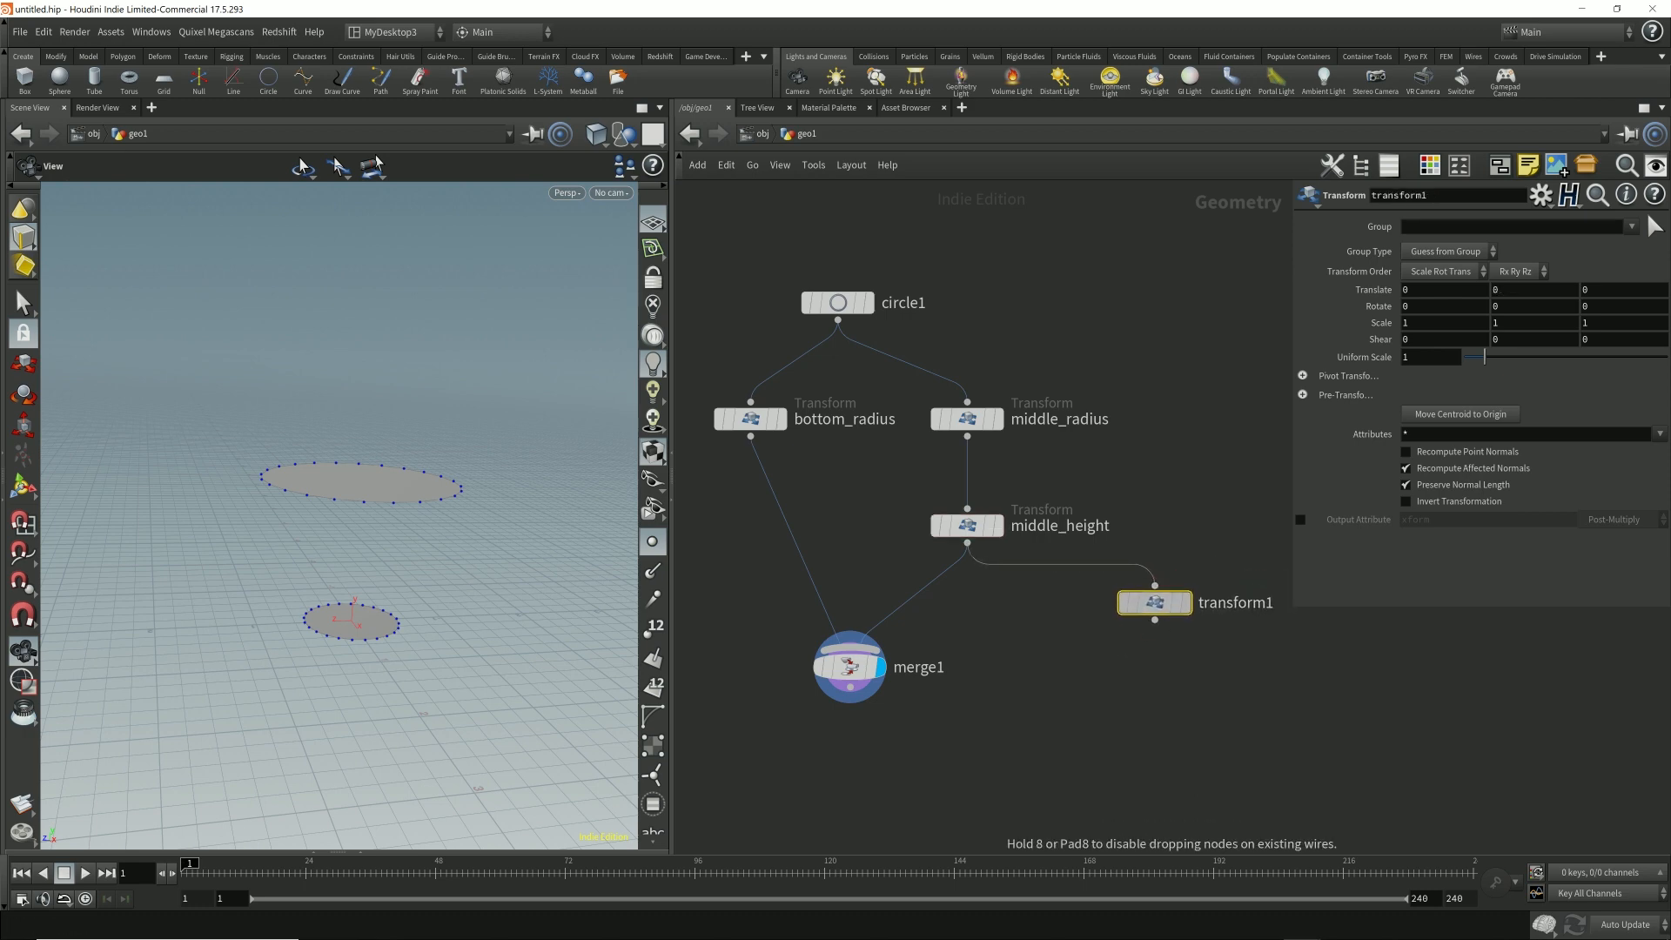
- Rename the new Transform node fed by middle_height to neck_radius and display its result in the viewport
middle_click_drag(1155, 602, 1019, 595)
left_click(1100, 596)
type("nc")
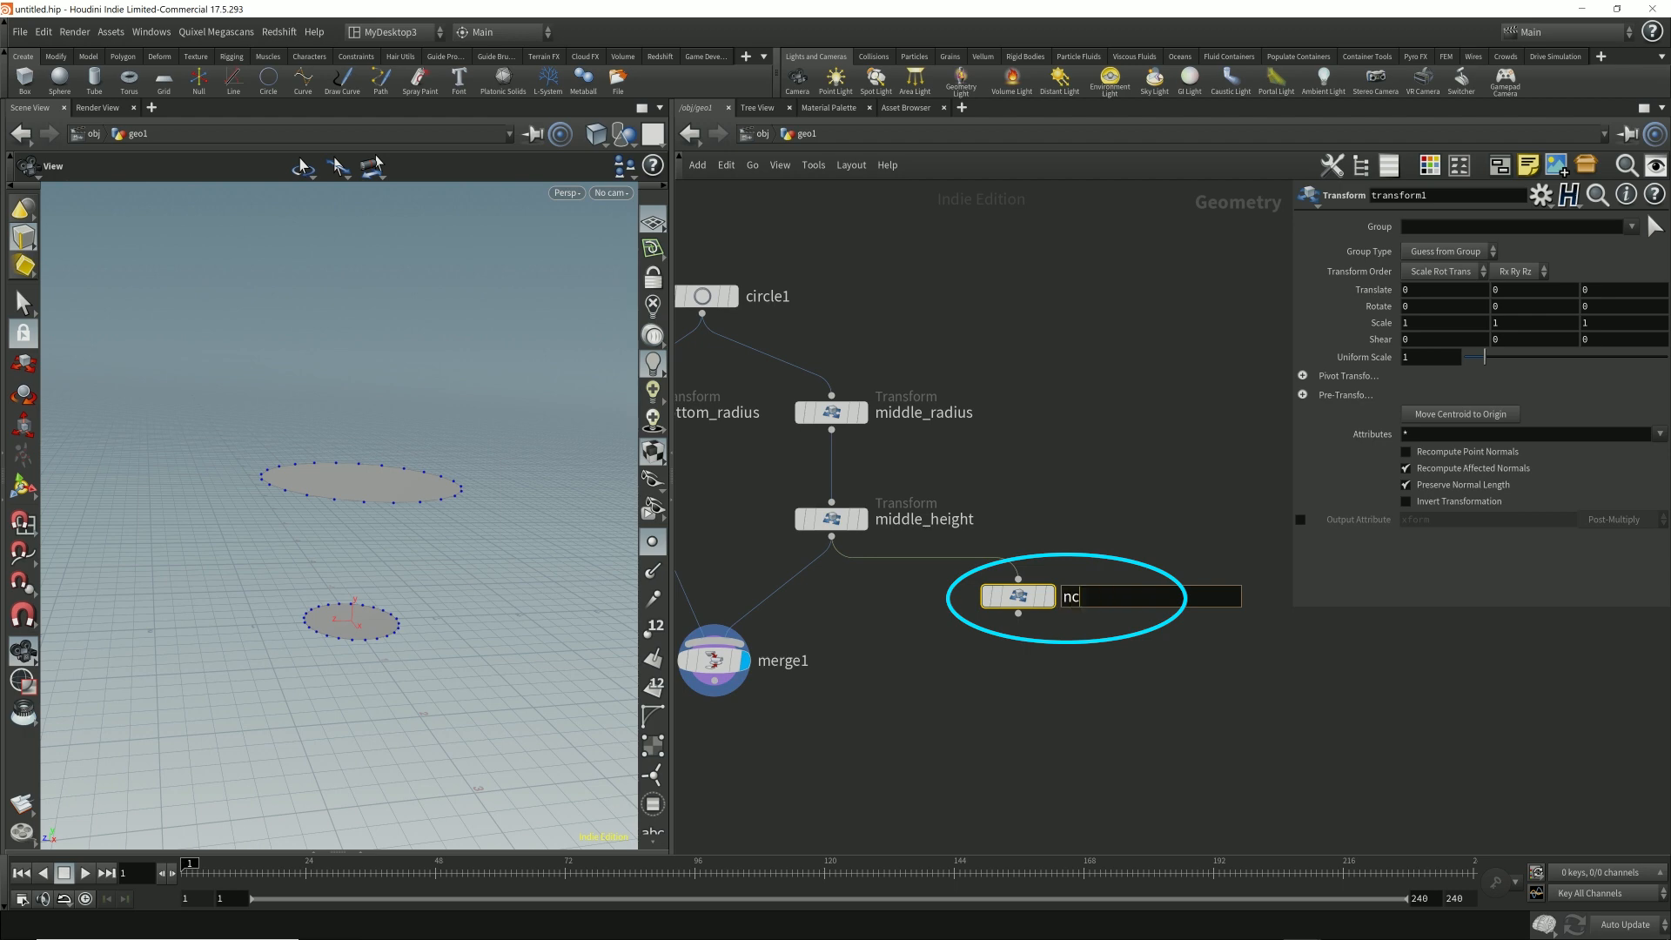
type("ck_radius")
key("Return")
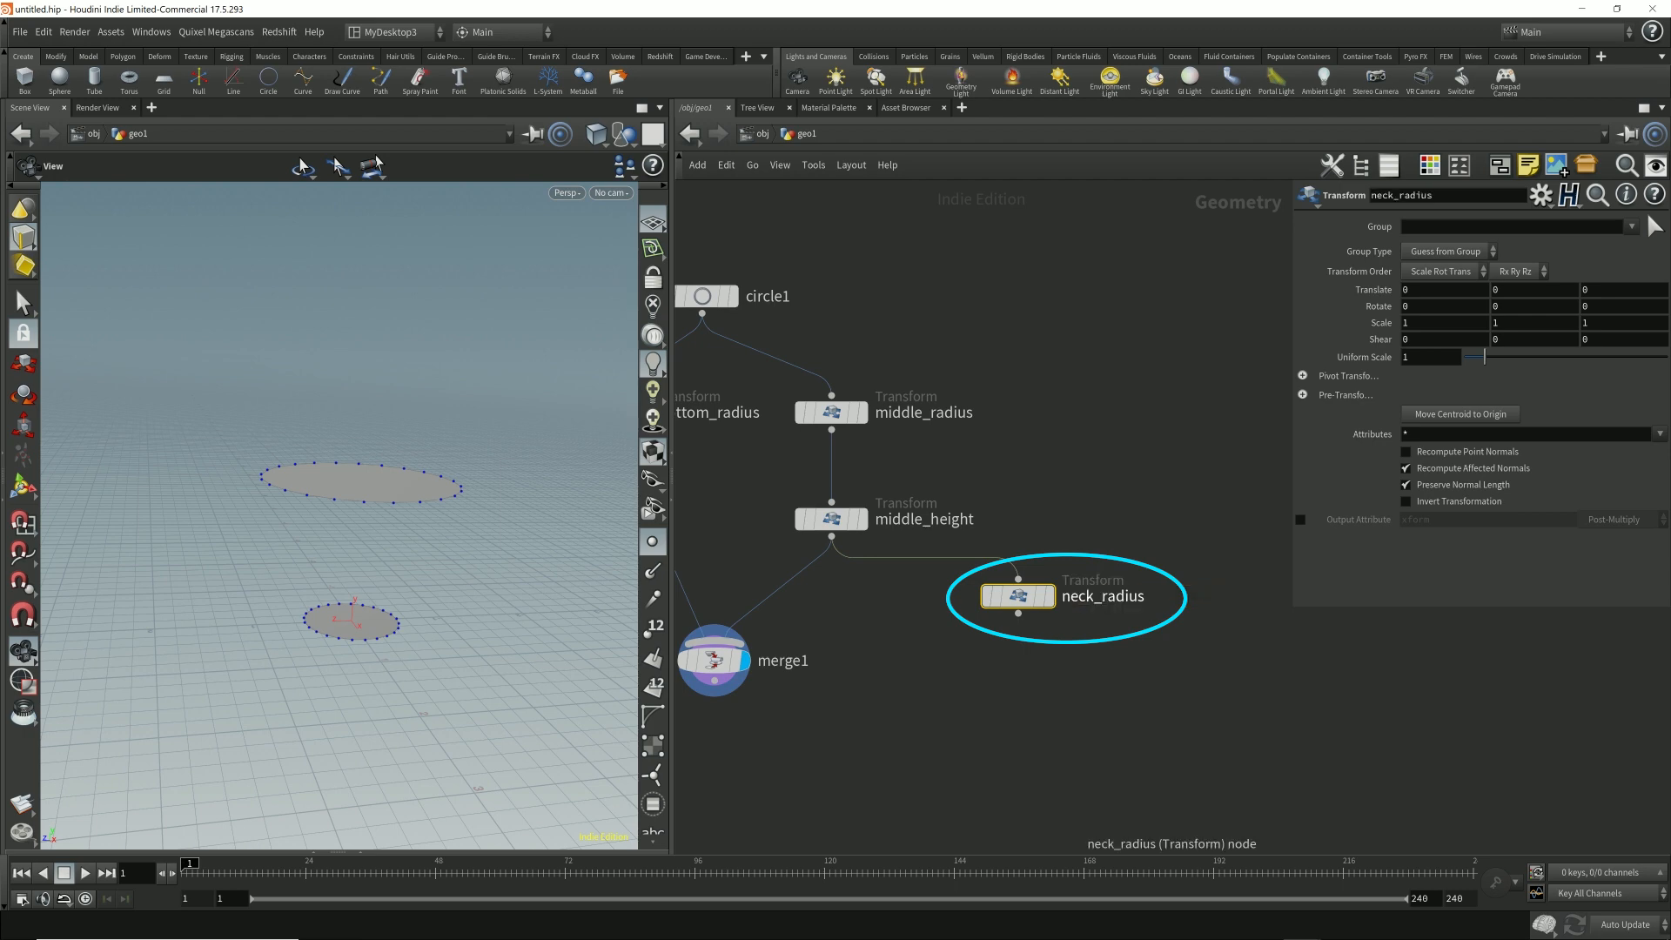
middle_click_drag(957, 661, 1057, 680)
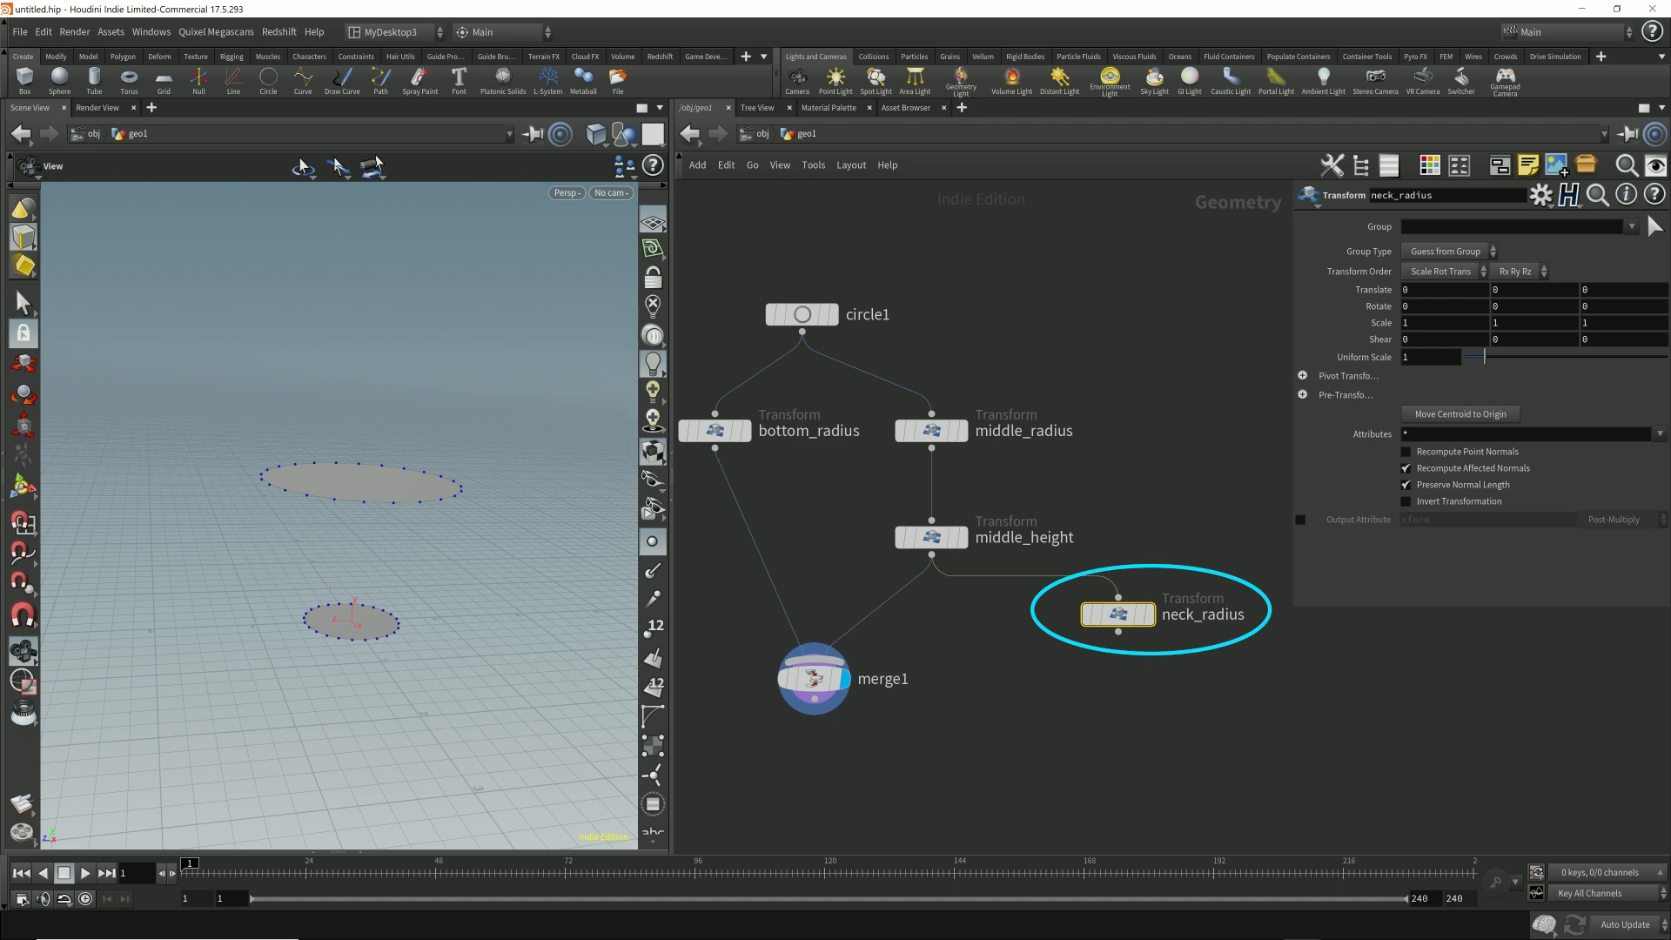
left_click(1150, 614)
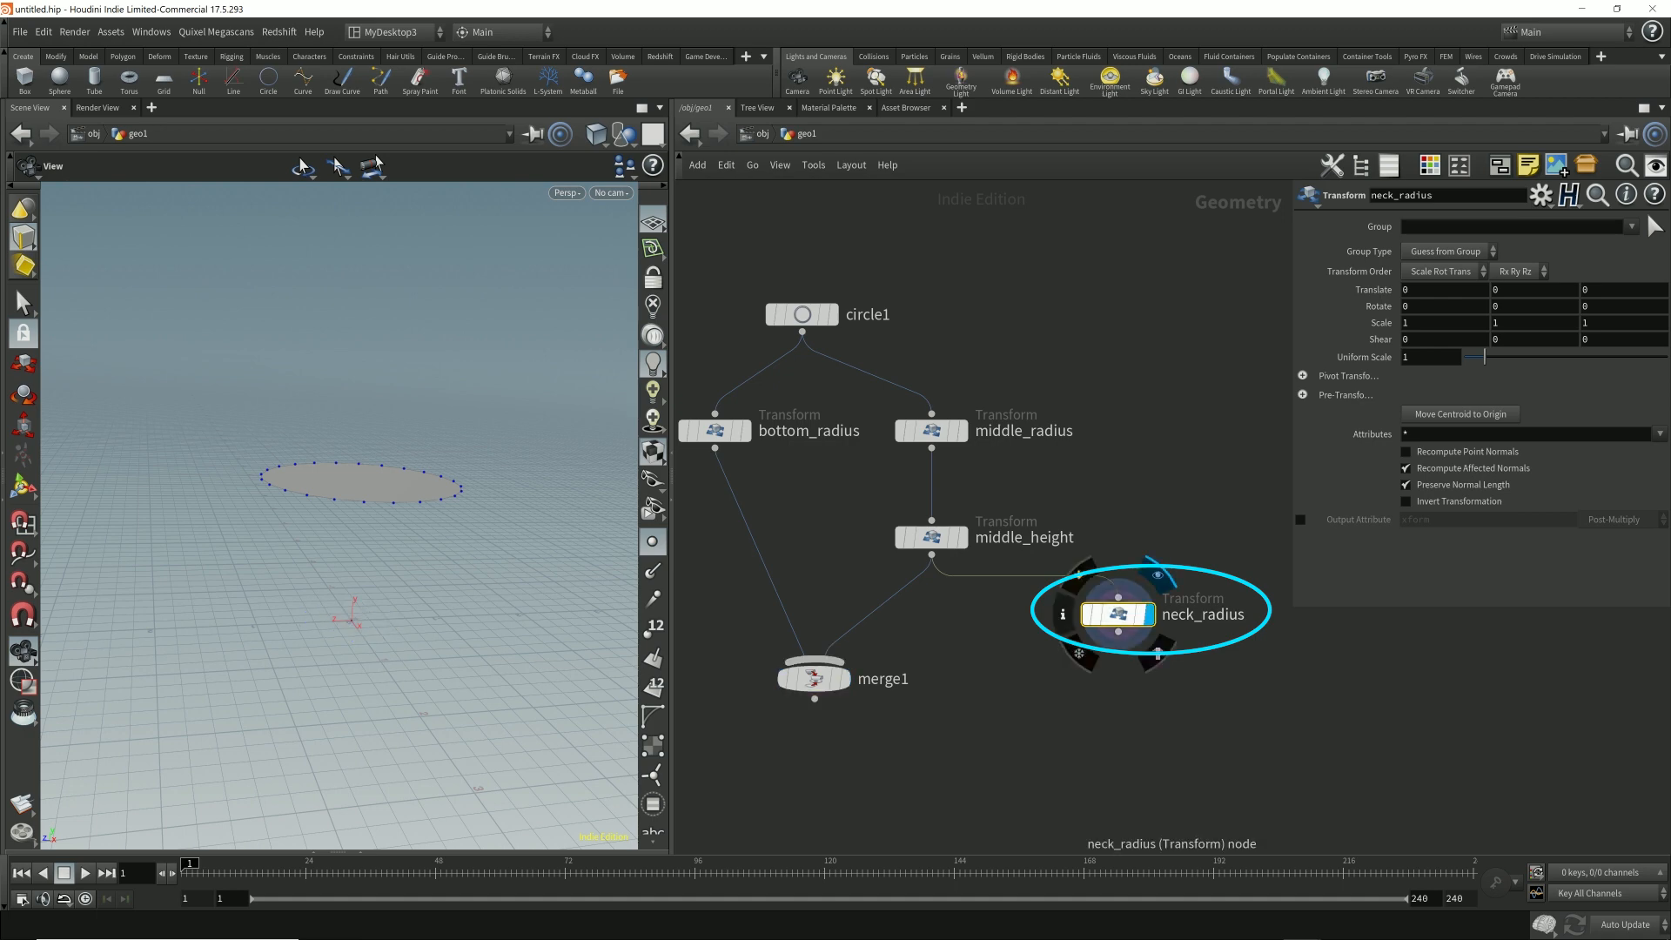
- Try a uniform scale of 0.9 on neck_radius, stepping the value up to 1.1
left_click(1421, 357)
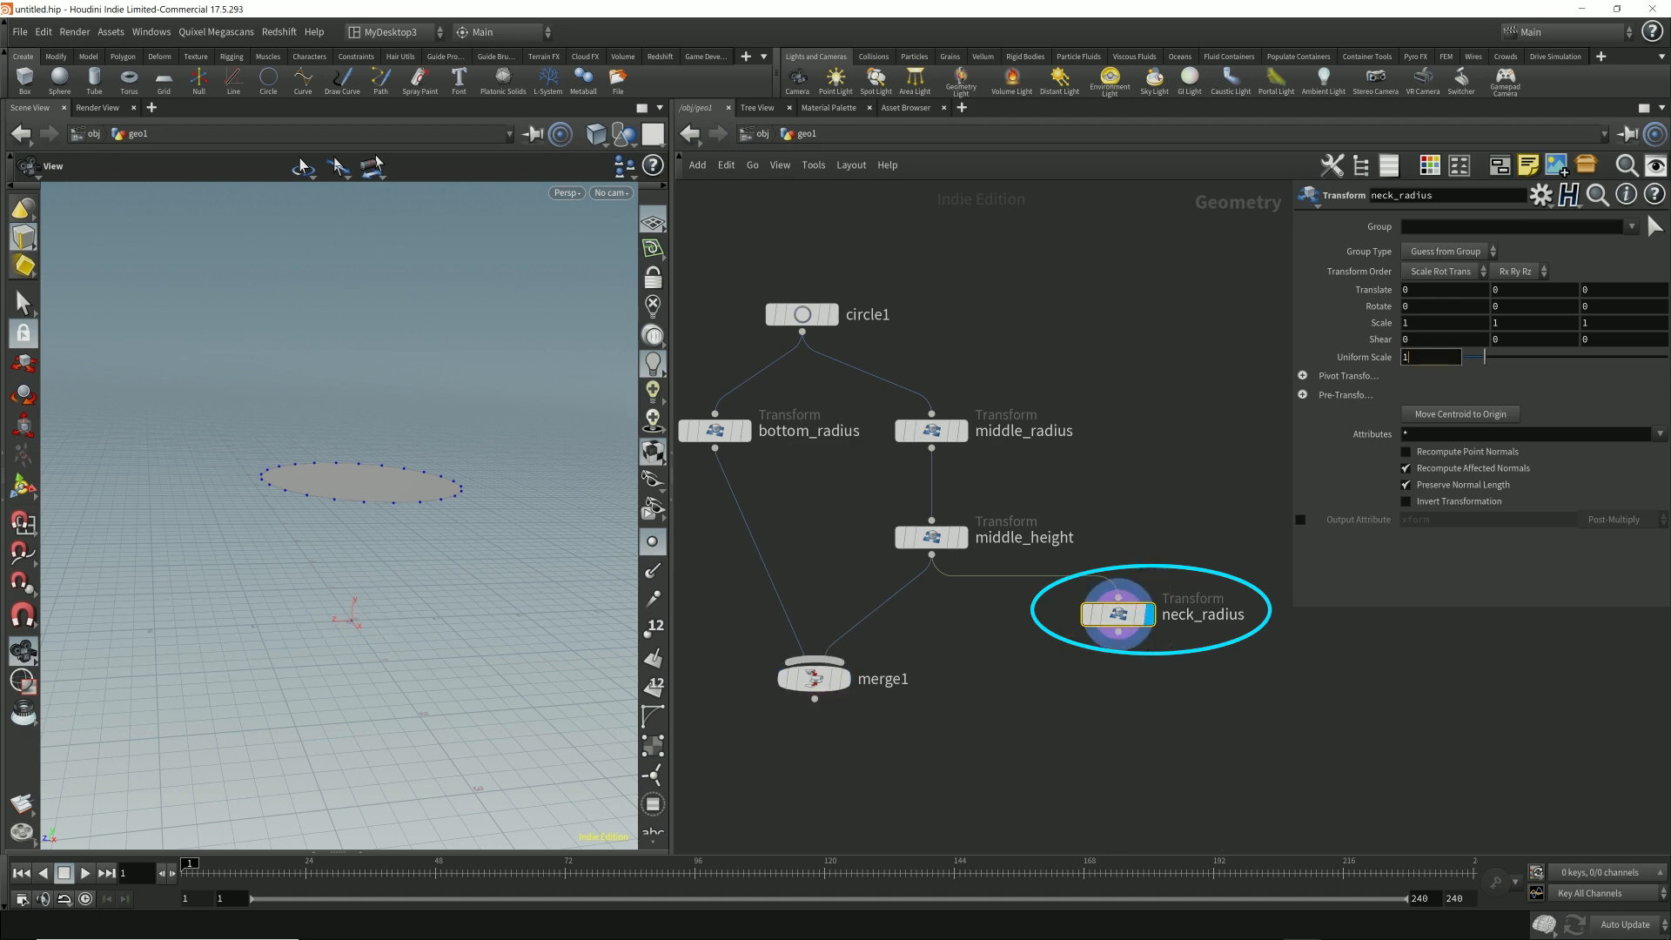
key("BackSpace")
type("0.9")
key("Return")
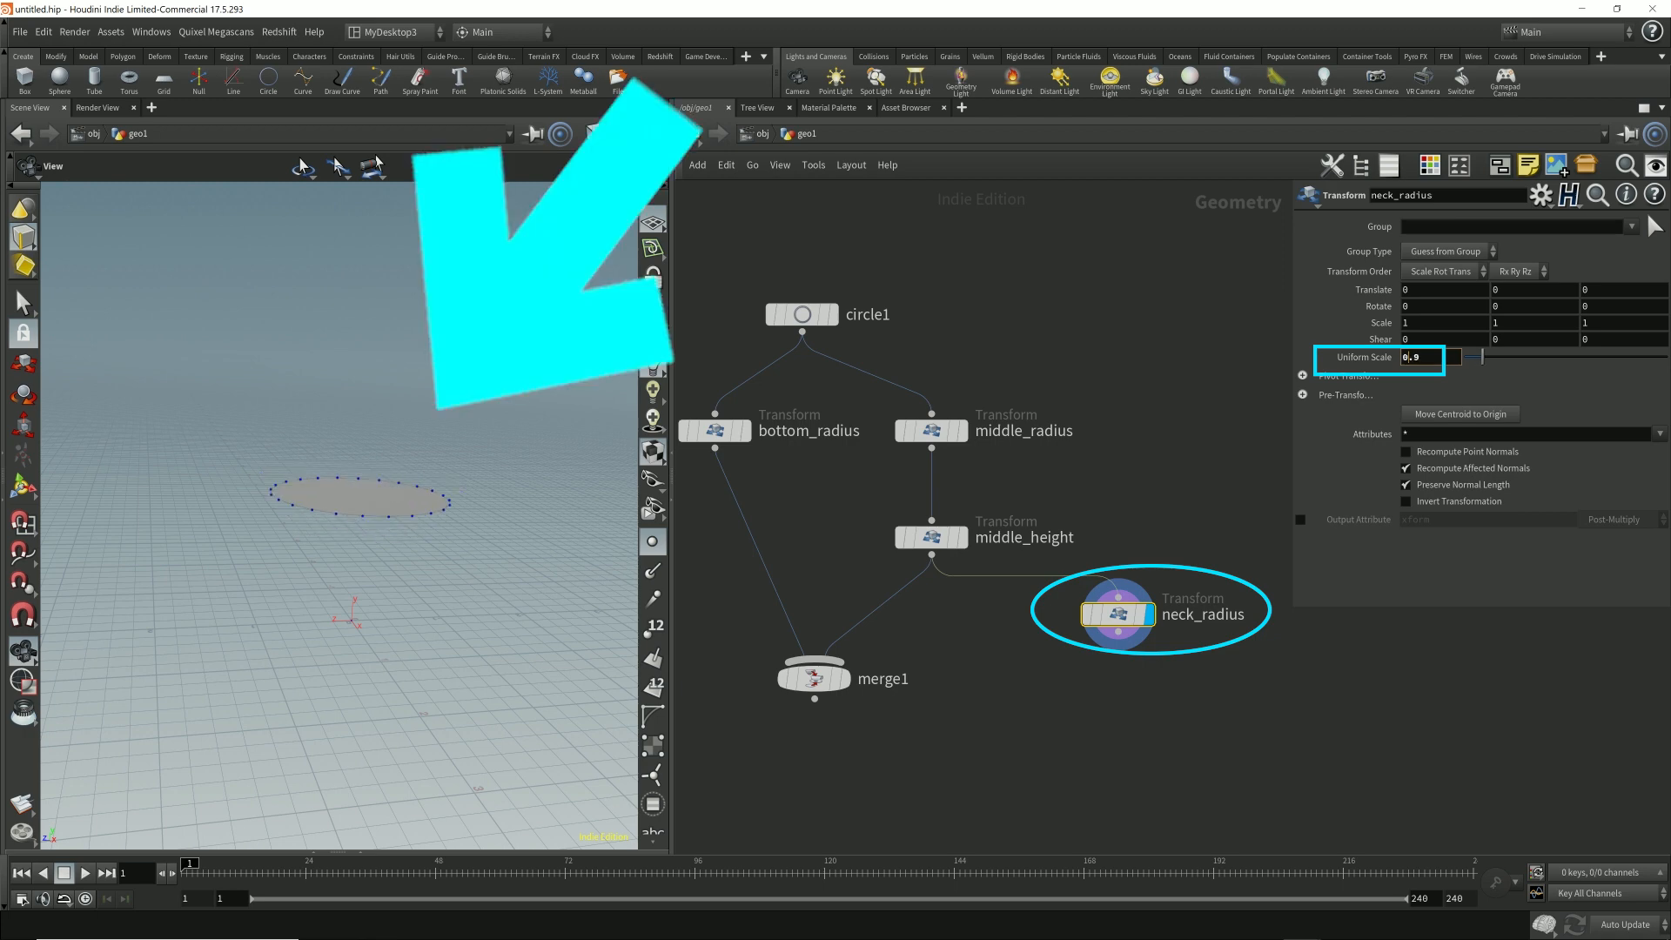
key("Up")
key("Up")
key("Down")
key("Up")
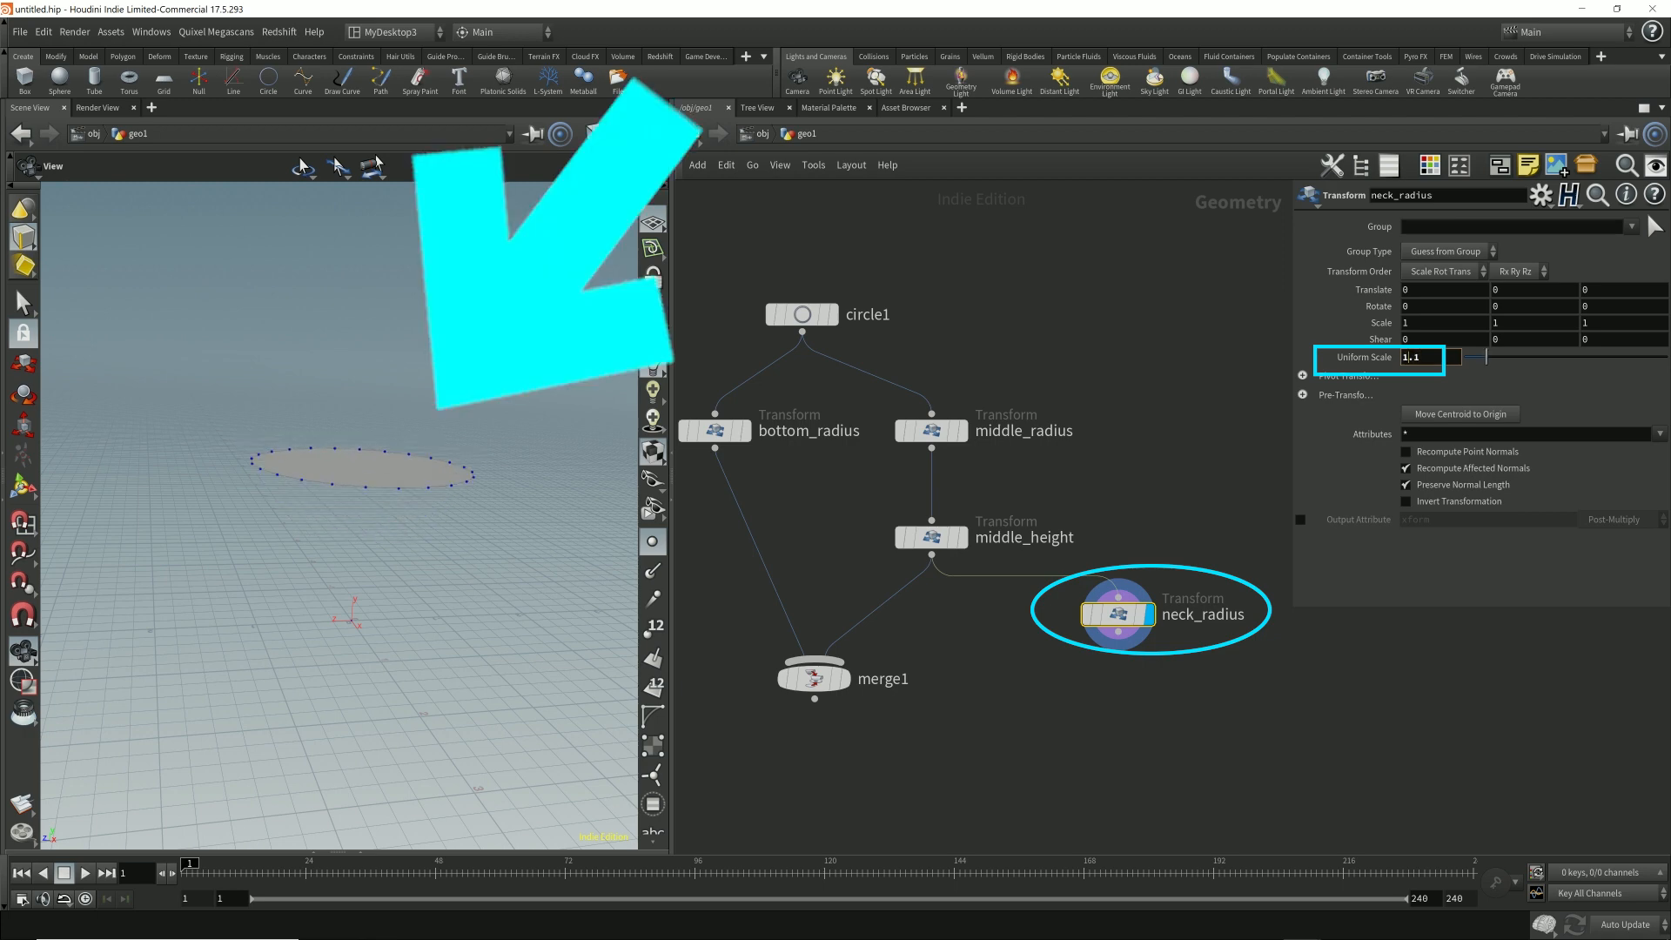
- Open the viewport display options and set the background color scheme to Dark
mouse_move(348, 487)
left_mouse_down()
mouse_move(348, 530)
mouse_move(348, 469)
left_mouse_up()
scroll(351, 599, "up", 5)
key("d")
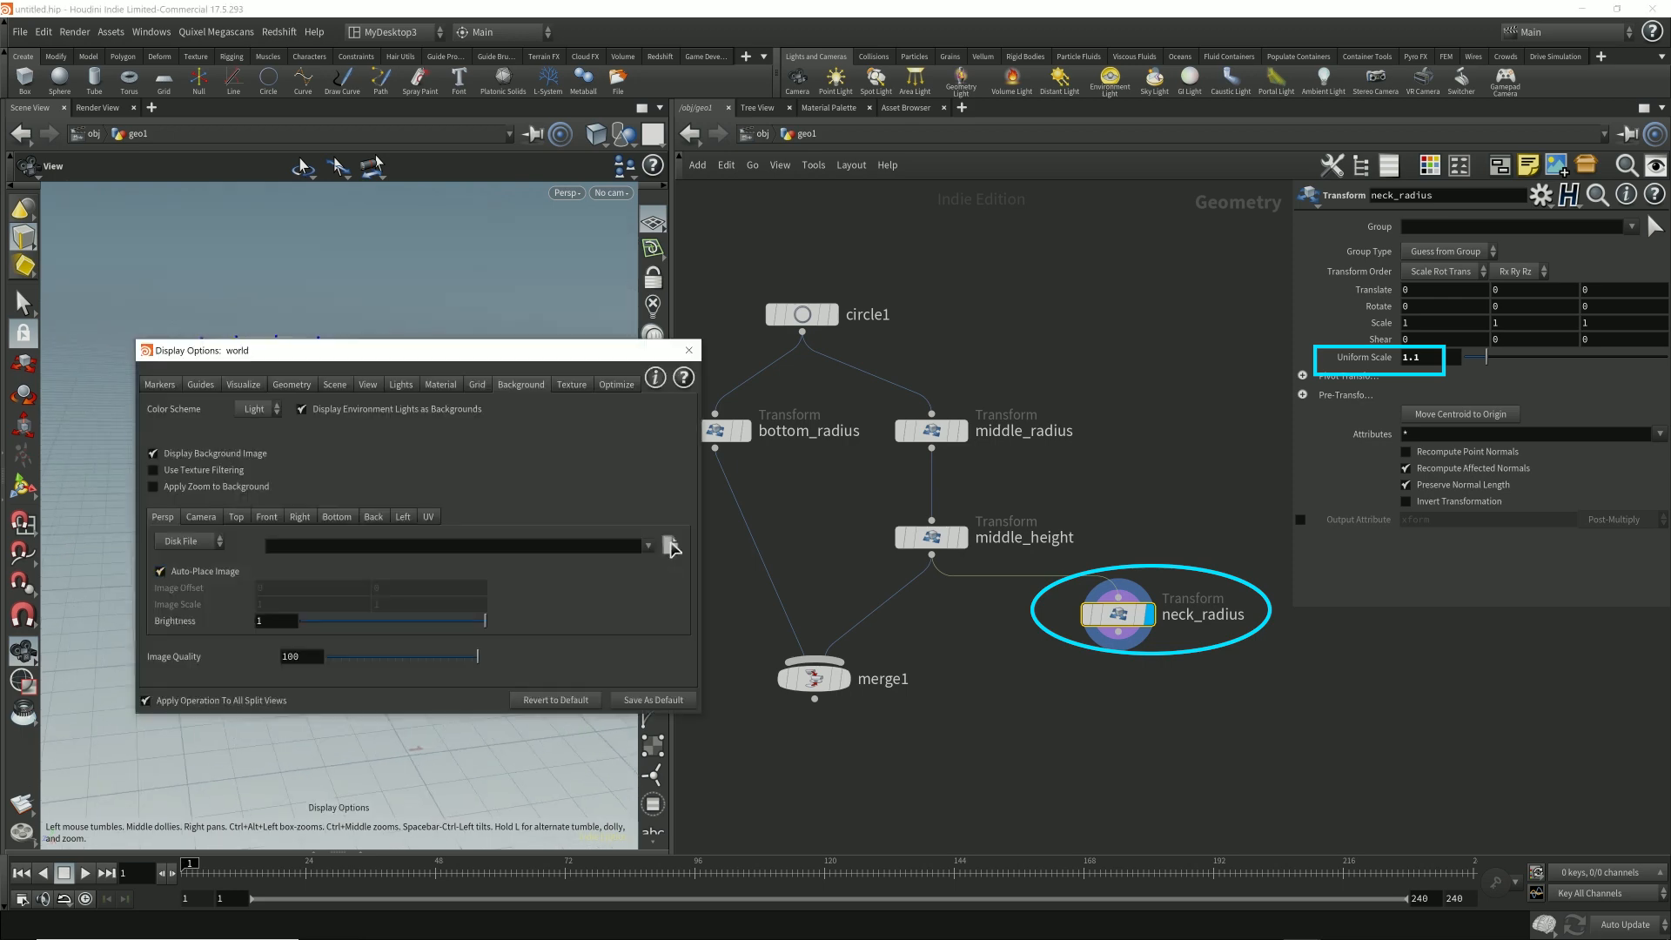
left_click(257, 409)
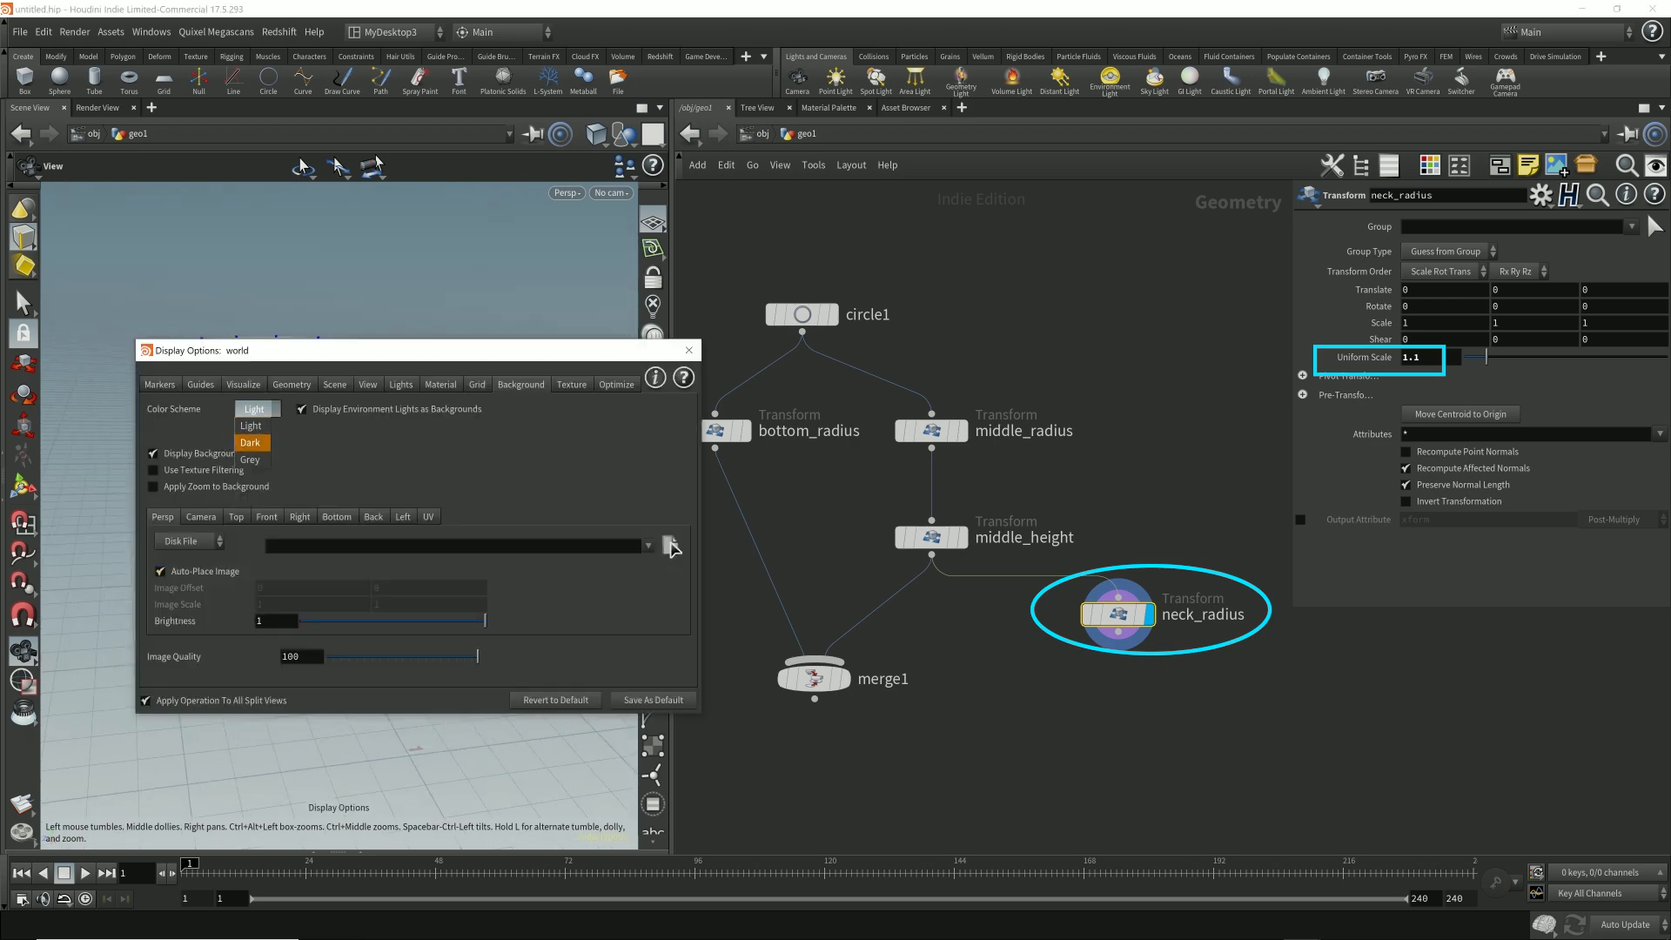
left_click(253, 442)
left_click_drag(268, 352, 744, 364)
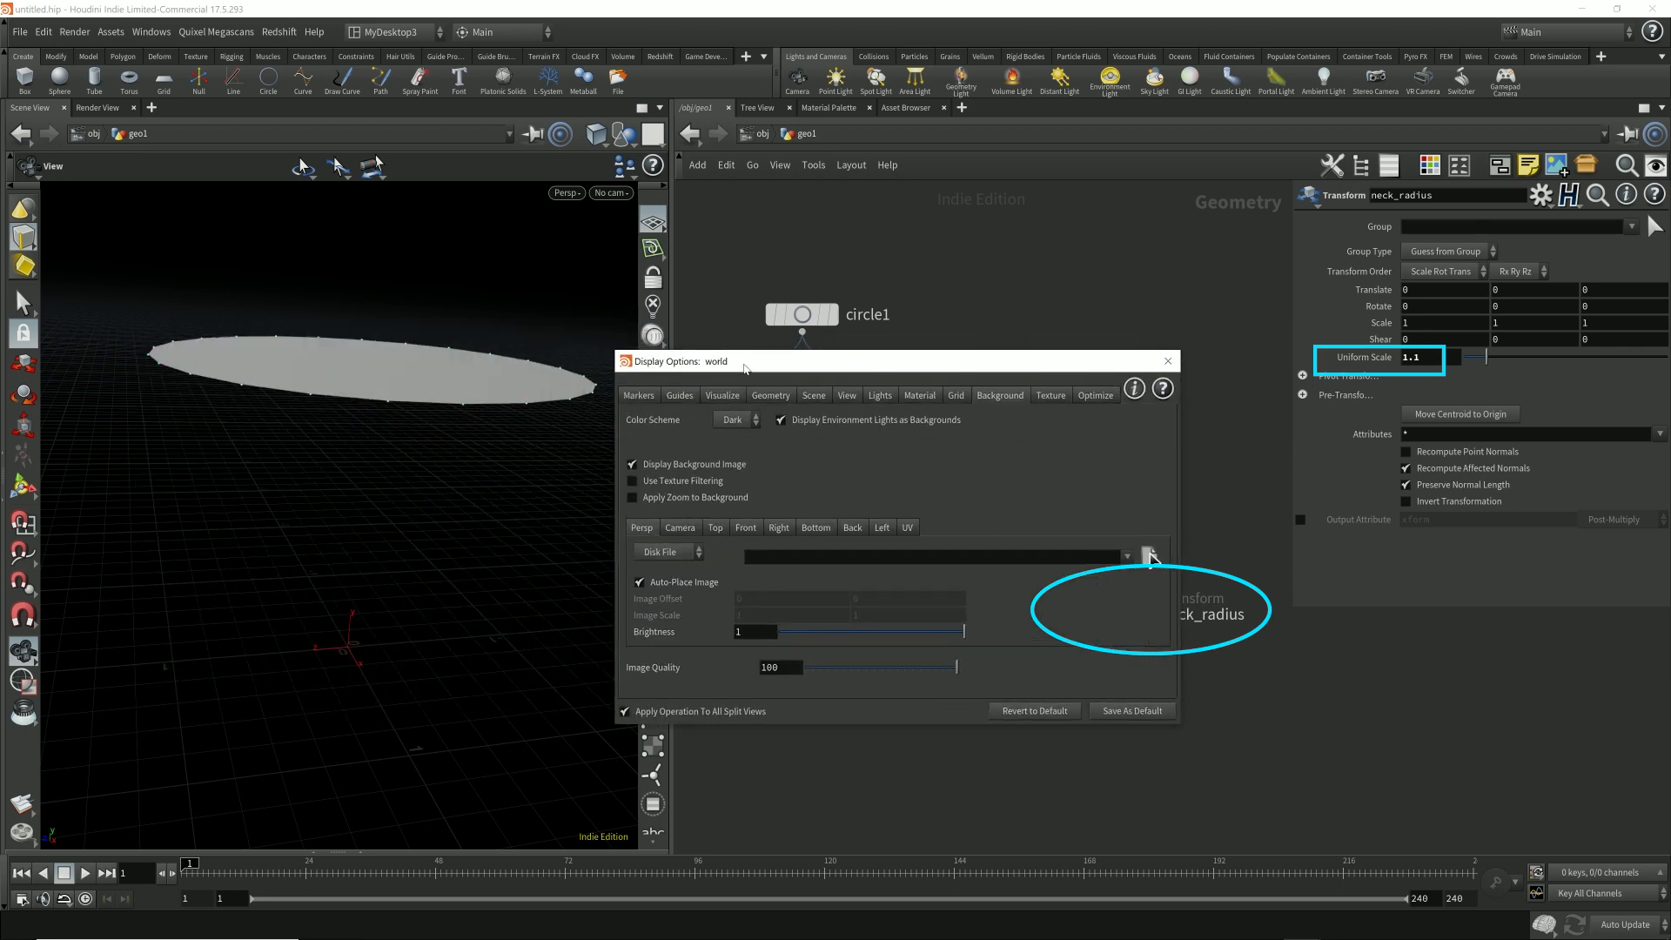
- Hide the origin gnomon in the display options and restore the Light color scheme, clearing the dialog from the node network
left_click(677, 395)
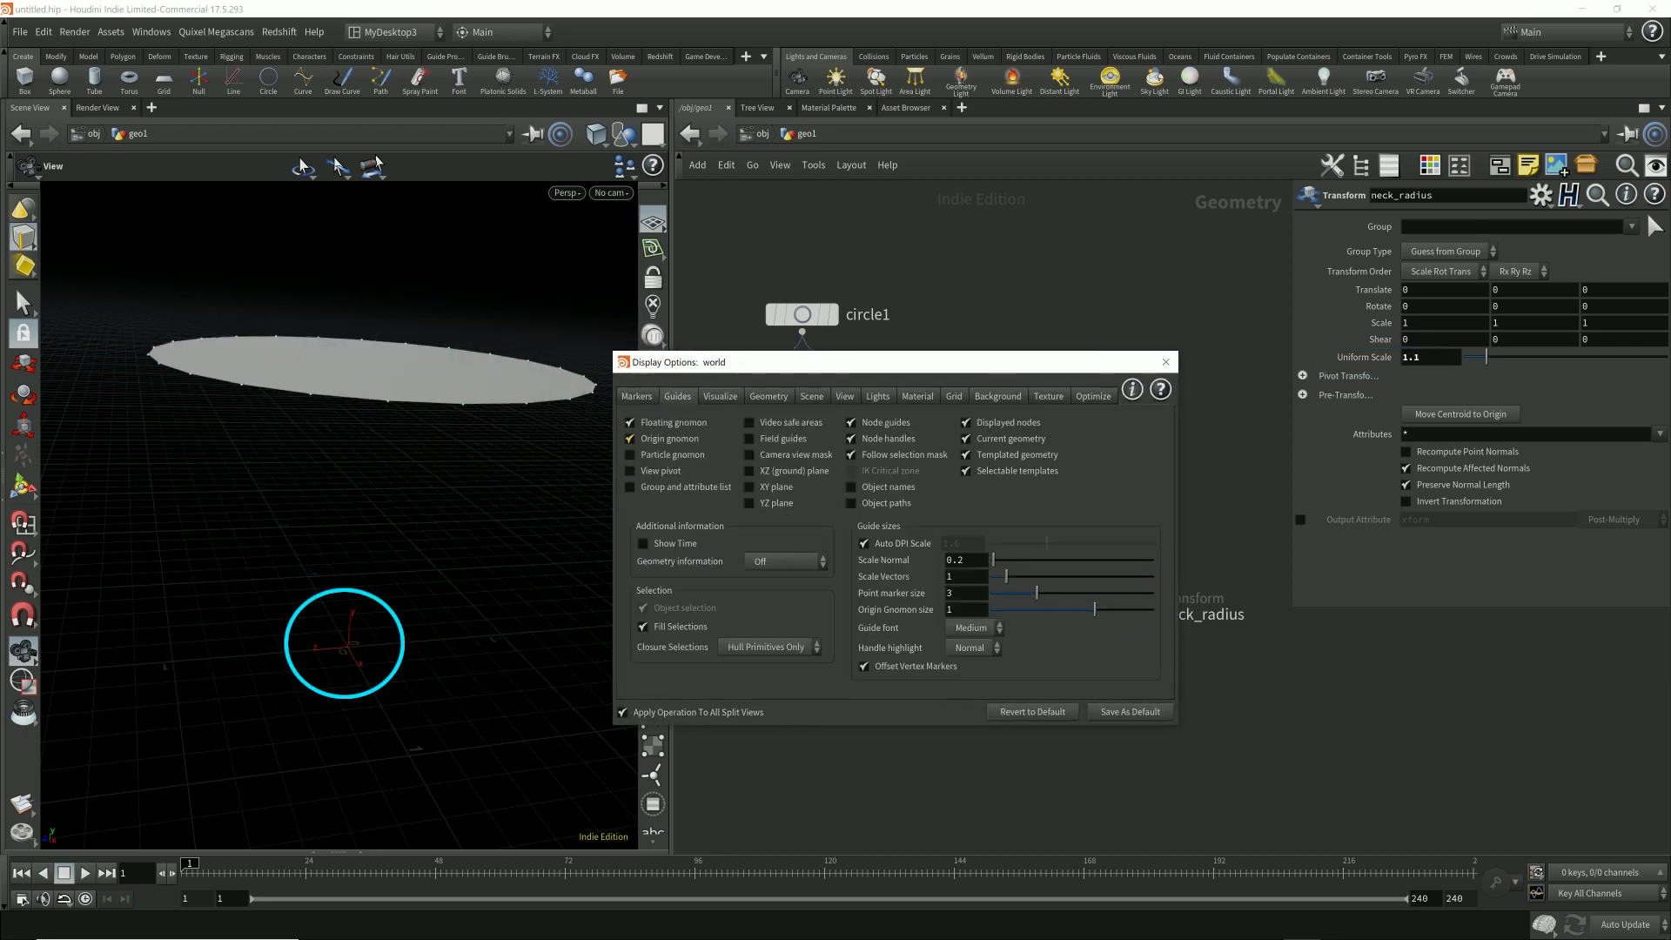
mouse_move(339, 513)
left_mouse_down()
mouse_move(340, 565)
mouse_move(340, 522)
left_mouse_up()
left_click(997, 396)
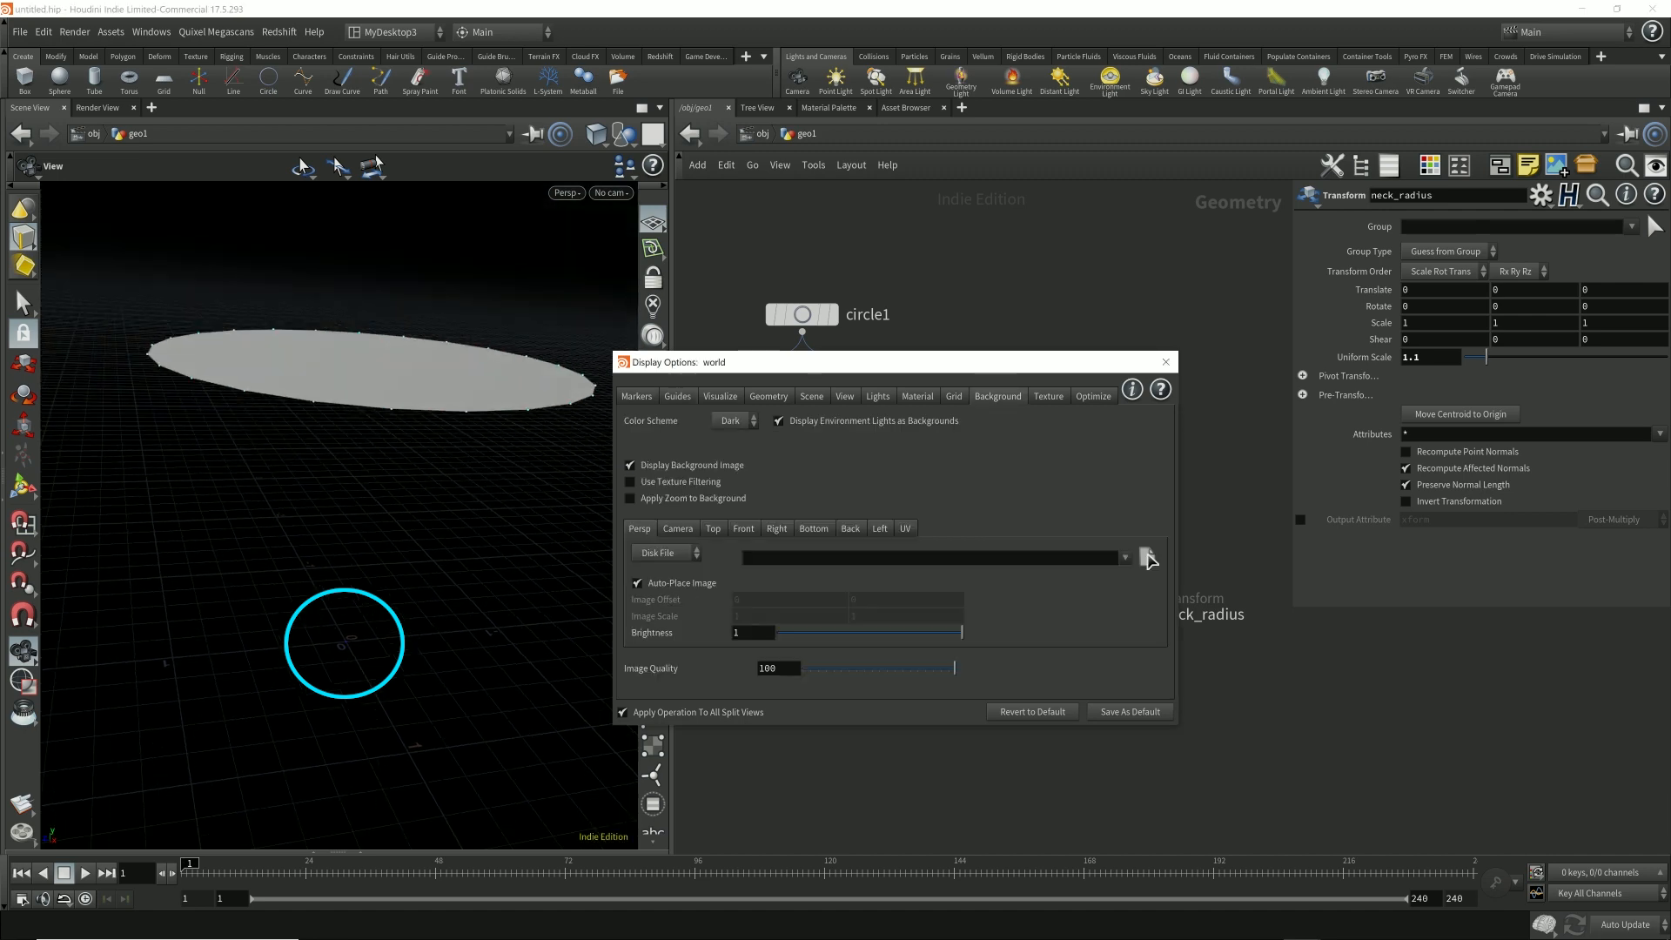
left_click(734, 421)
left_click(730, 437)
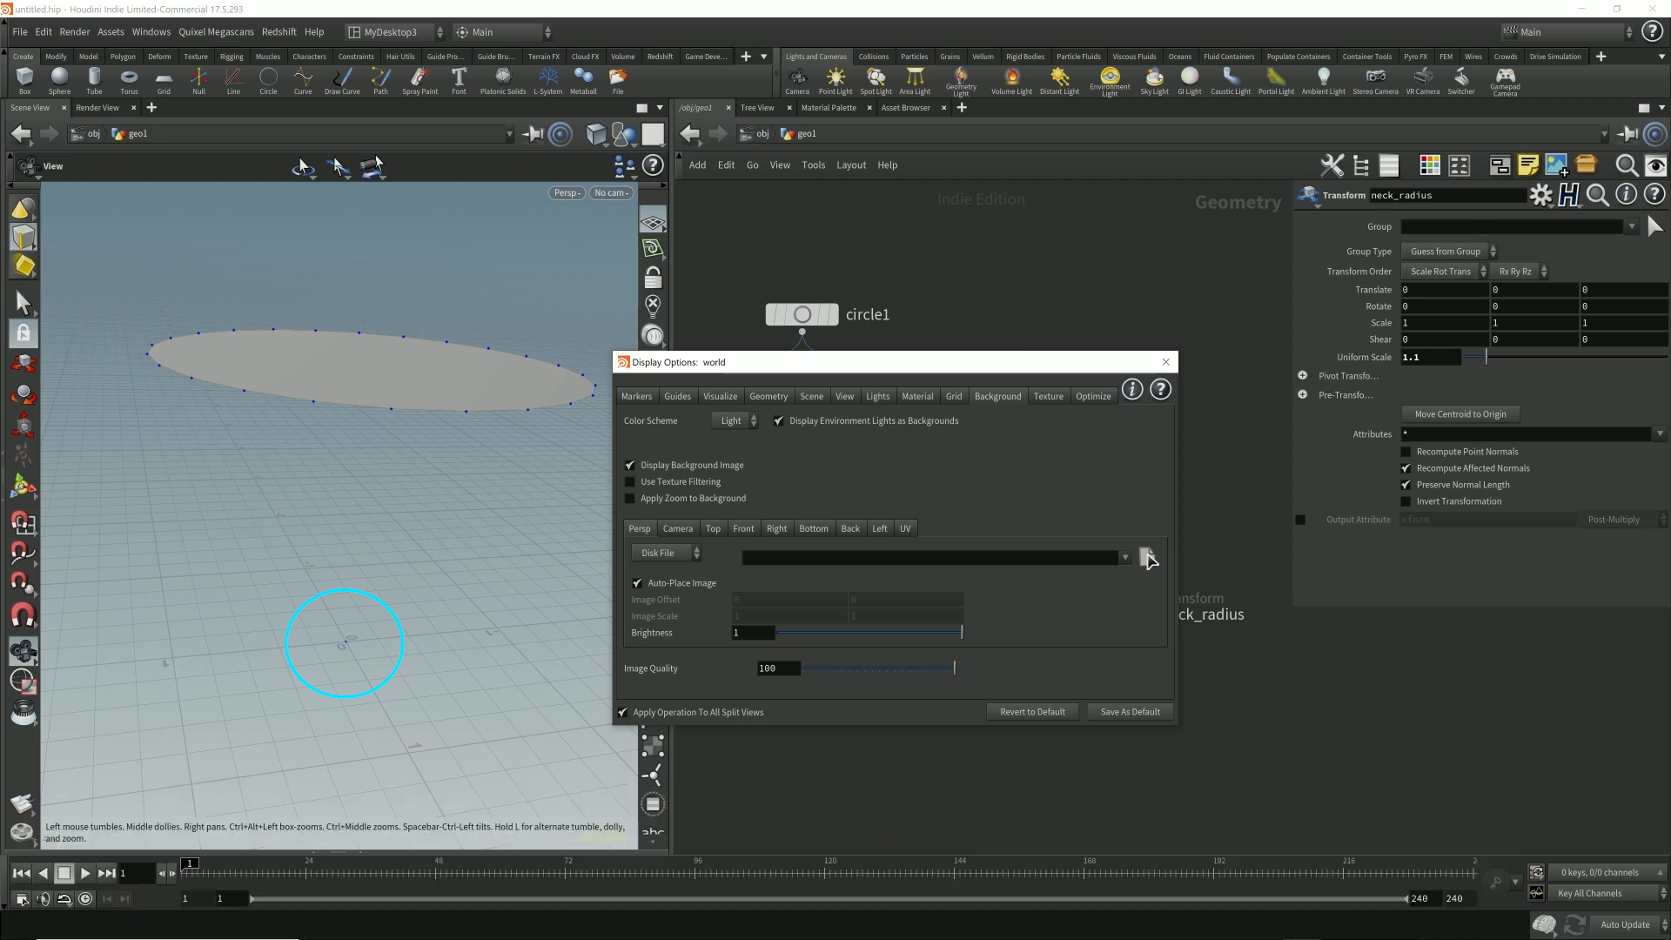
left_click_drag(722, 362, 652, 752)
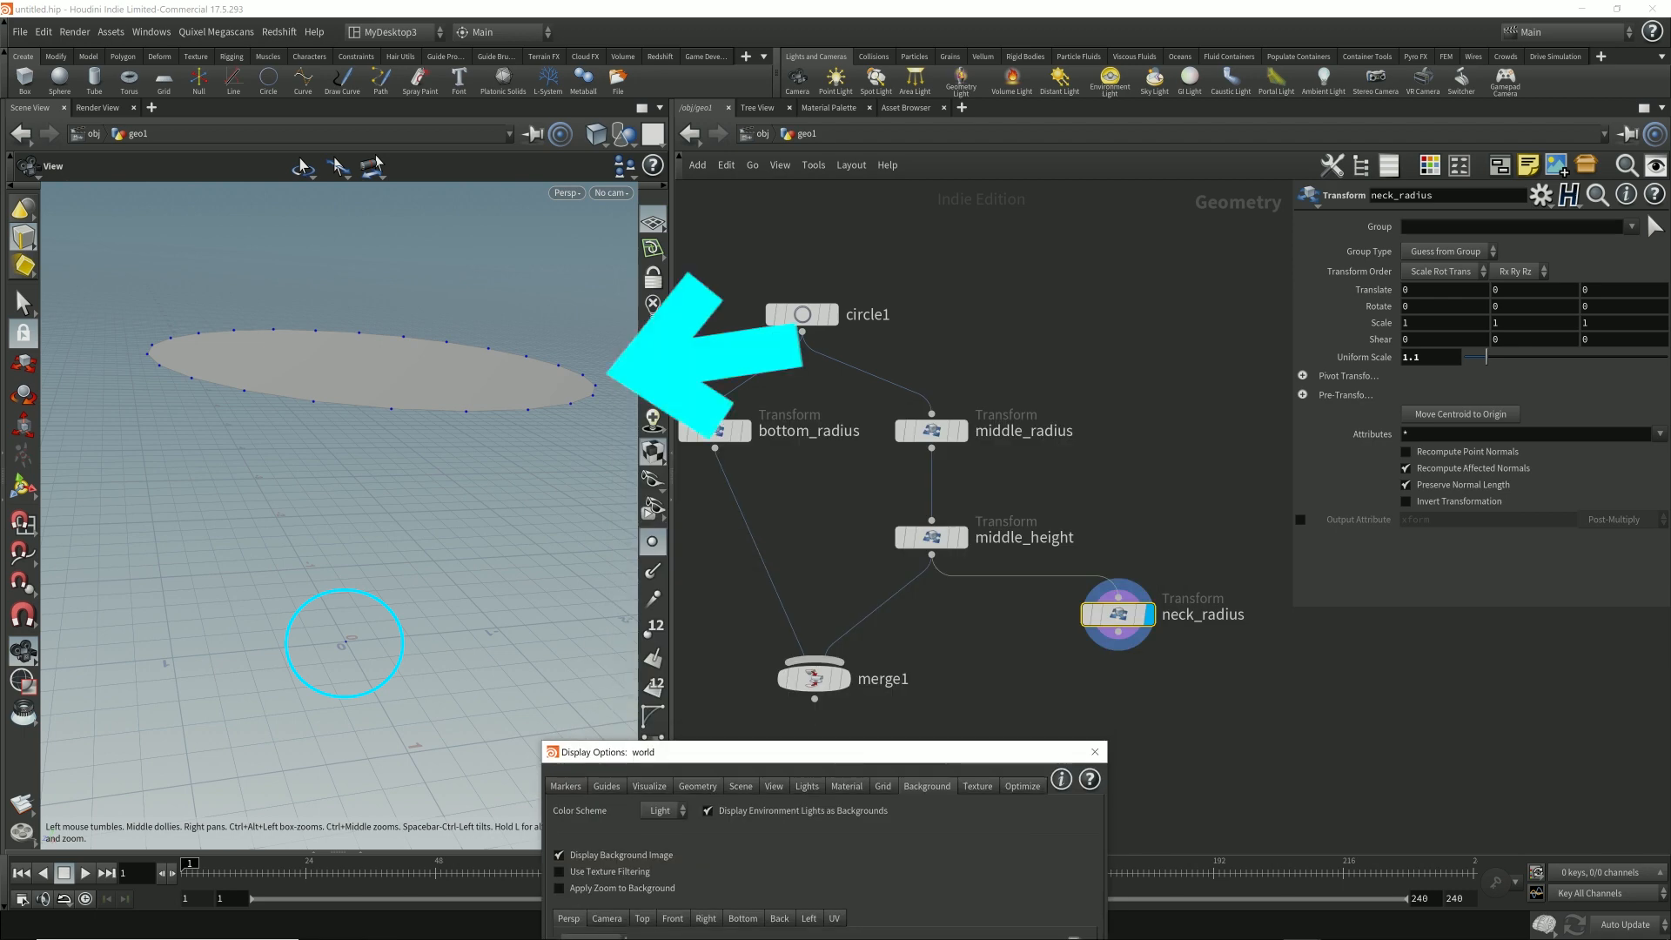
- Set the uniform scale of neck_radius to 1 and expand its Pivot Transform settings
left_click(1429, 357)
key("BackSpace")
key("BackSpace")
key("Return")
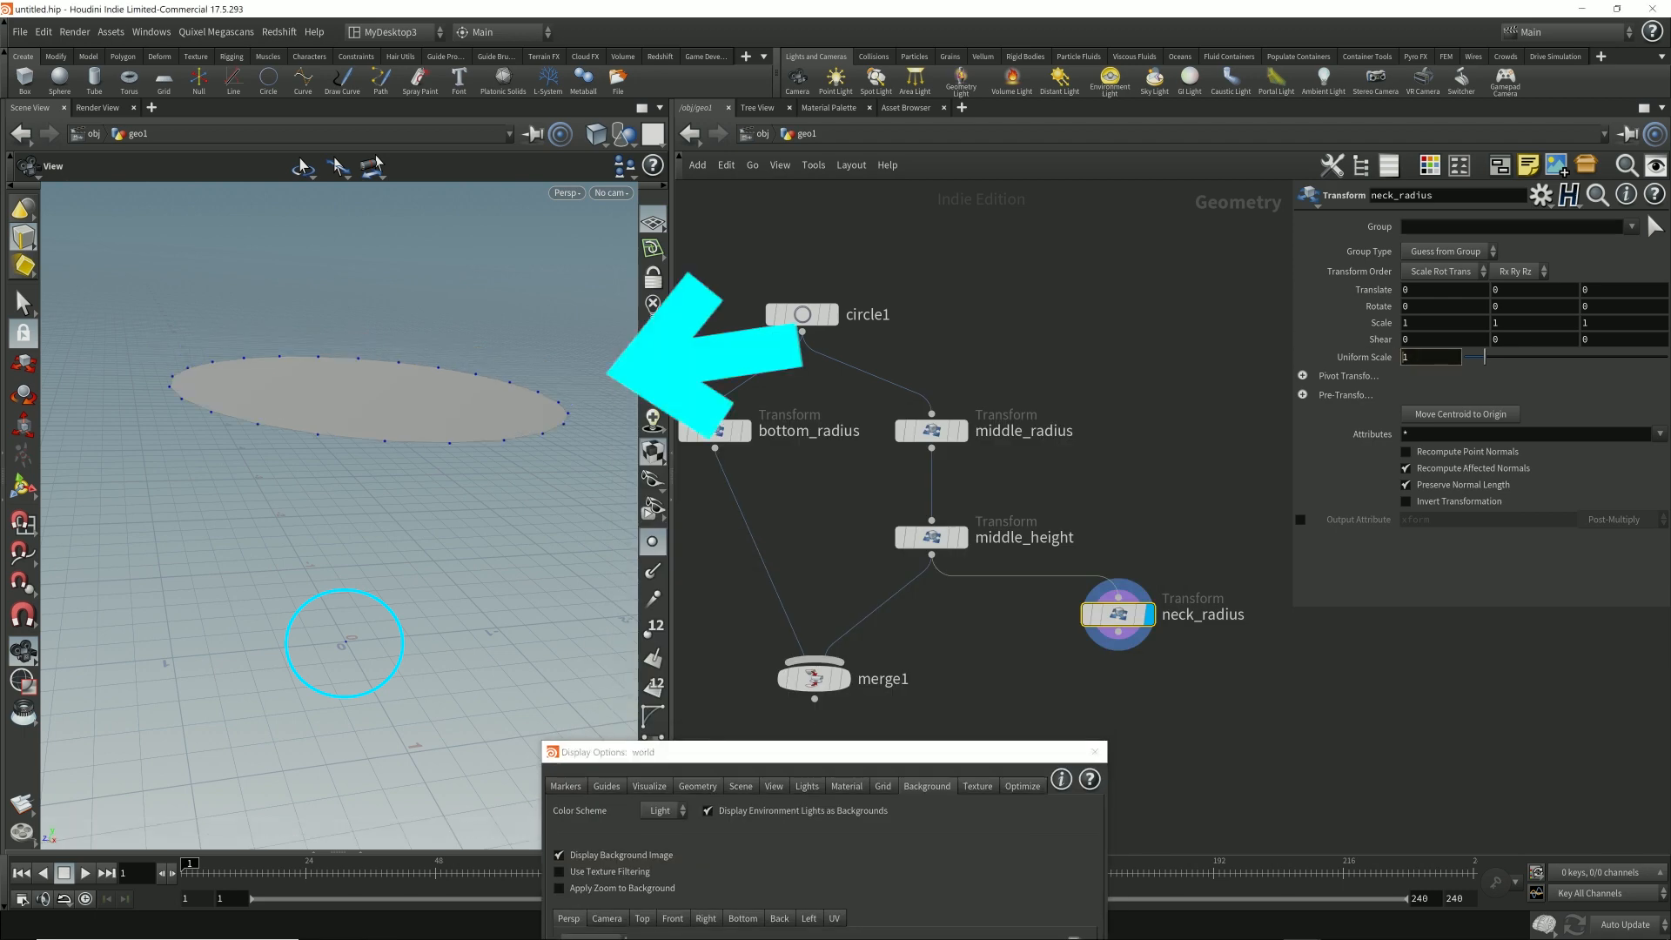
left_click(1302, 375)
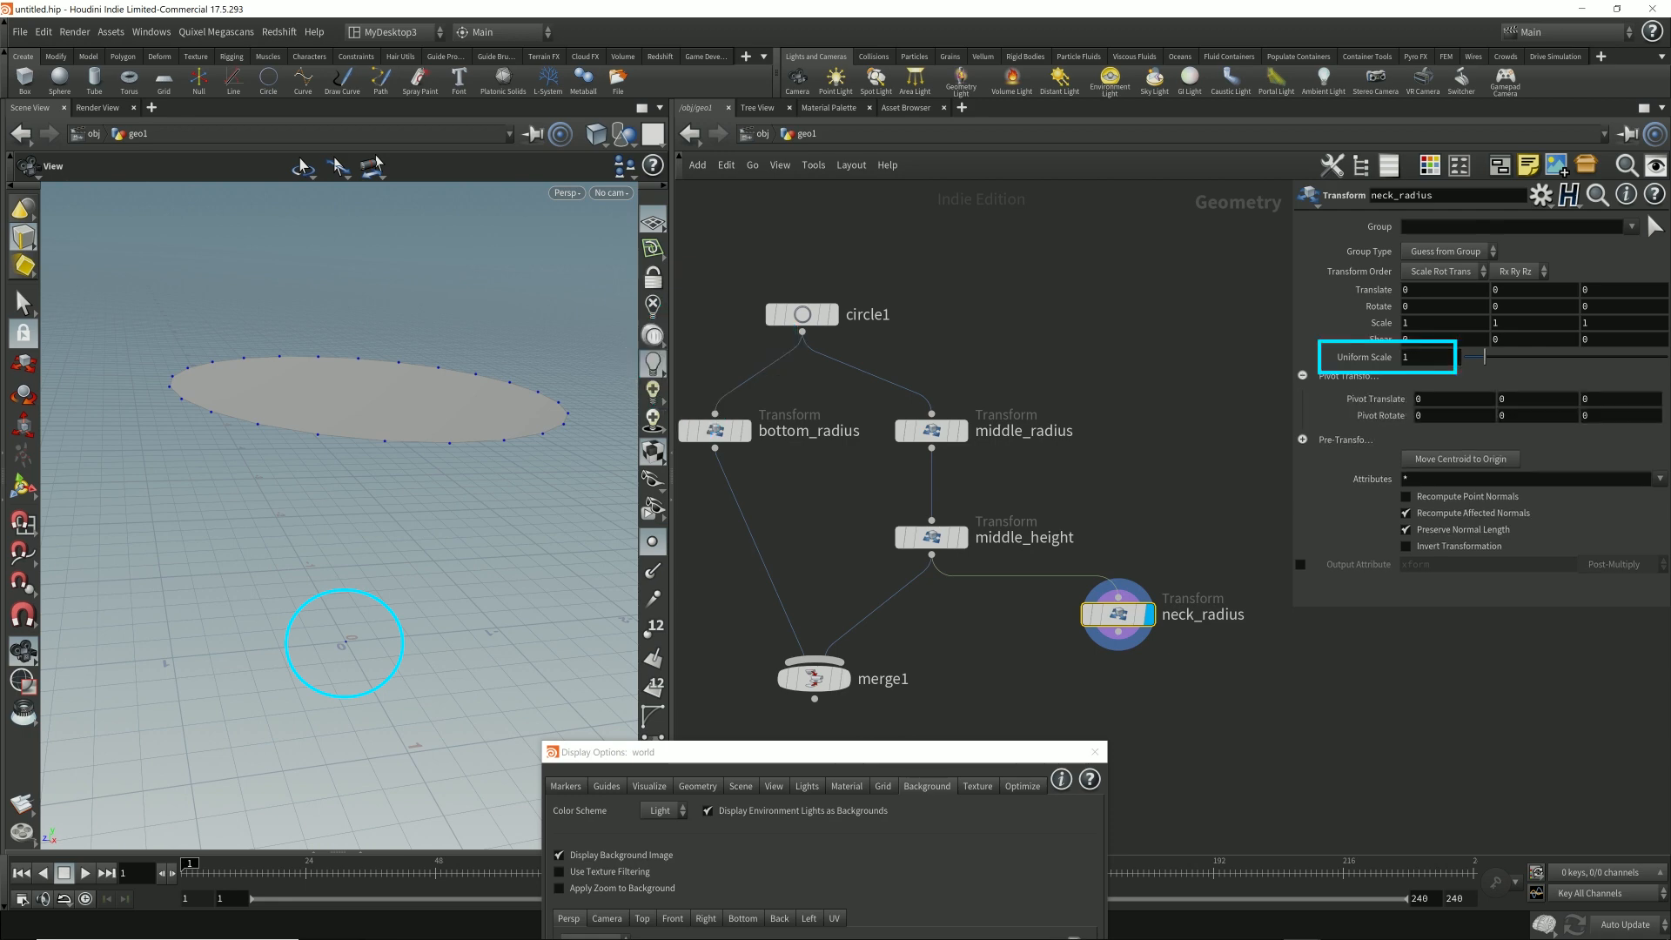
- Try larger and smaller uniform scale values on neck_radius with the unchanged pivot, returning to 1
left_click(1406, 356)
type(".2")
key("Return")
key("Up")
key("Up")
key("Down")
key("Down")
key("Down")
key("Down")
key("Up")
key("Up")
key("Down")
key("Down")
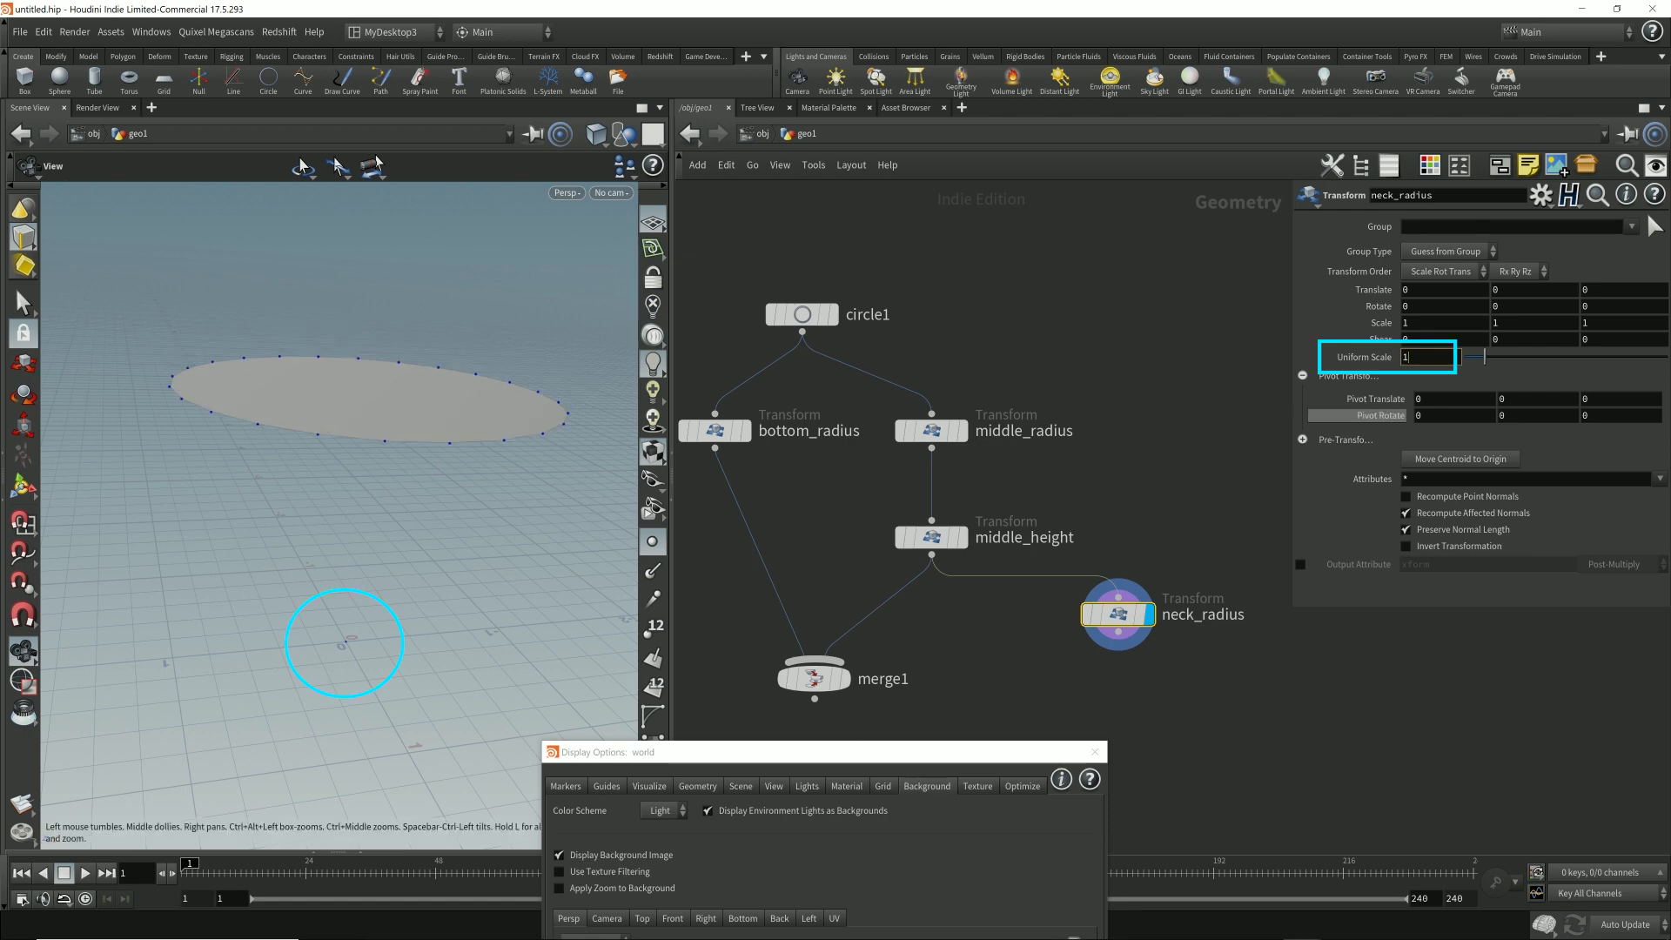
- Set the Pivot Translate of neck_radius to the centroid expressions $CEX, $CEY and $CEZ
left_click(1418, 398)
type("$CEX")
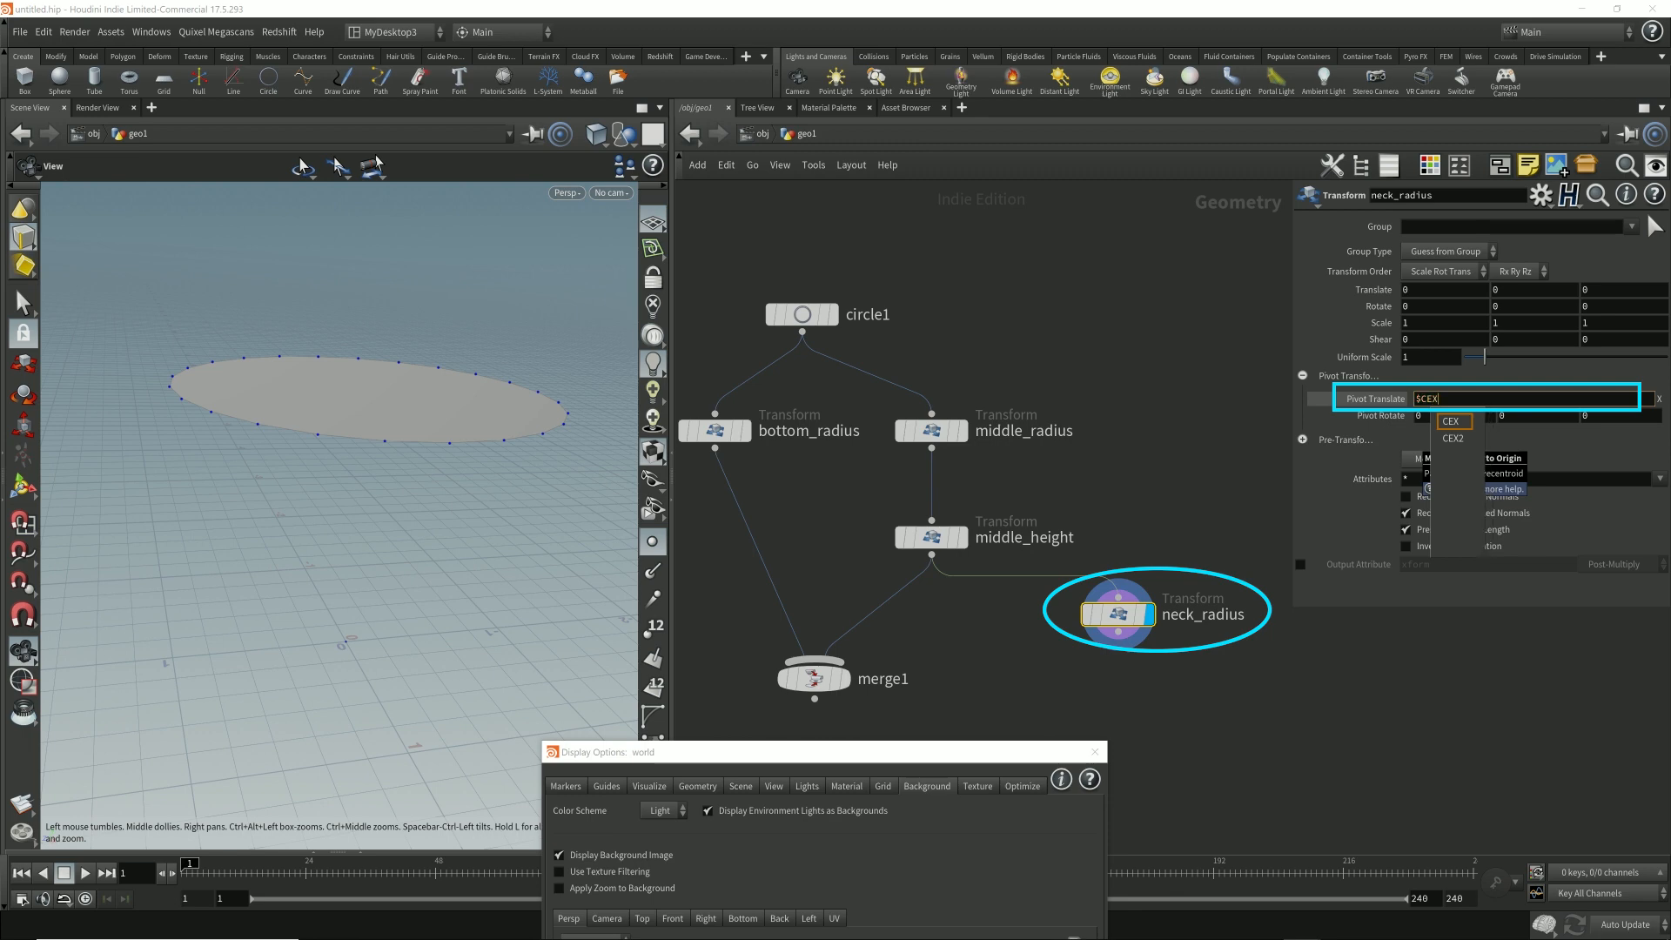
key("Tab")
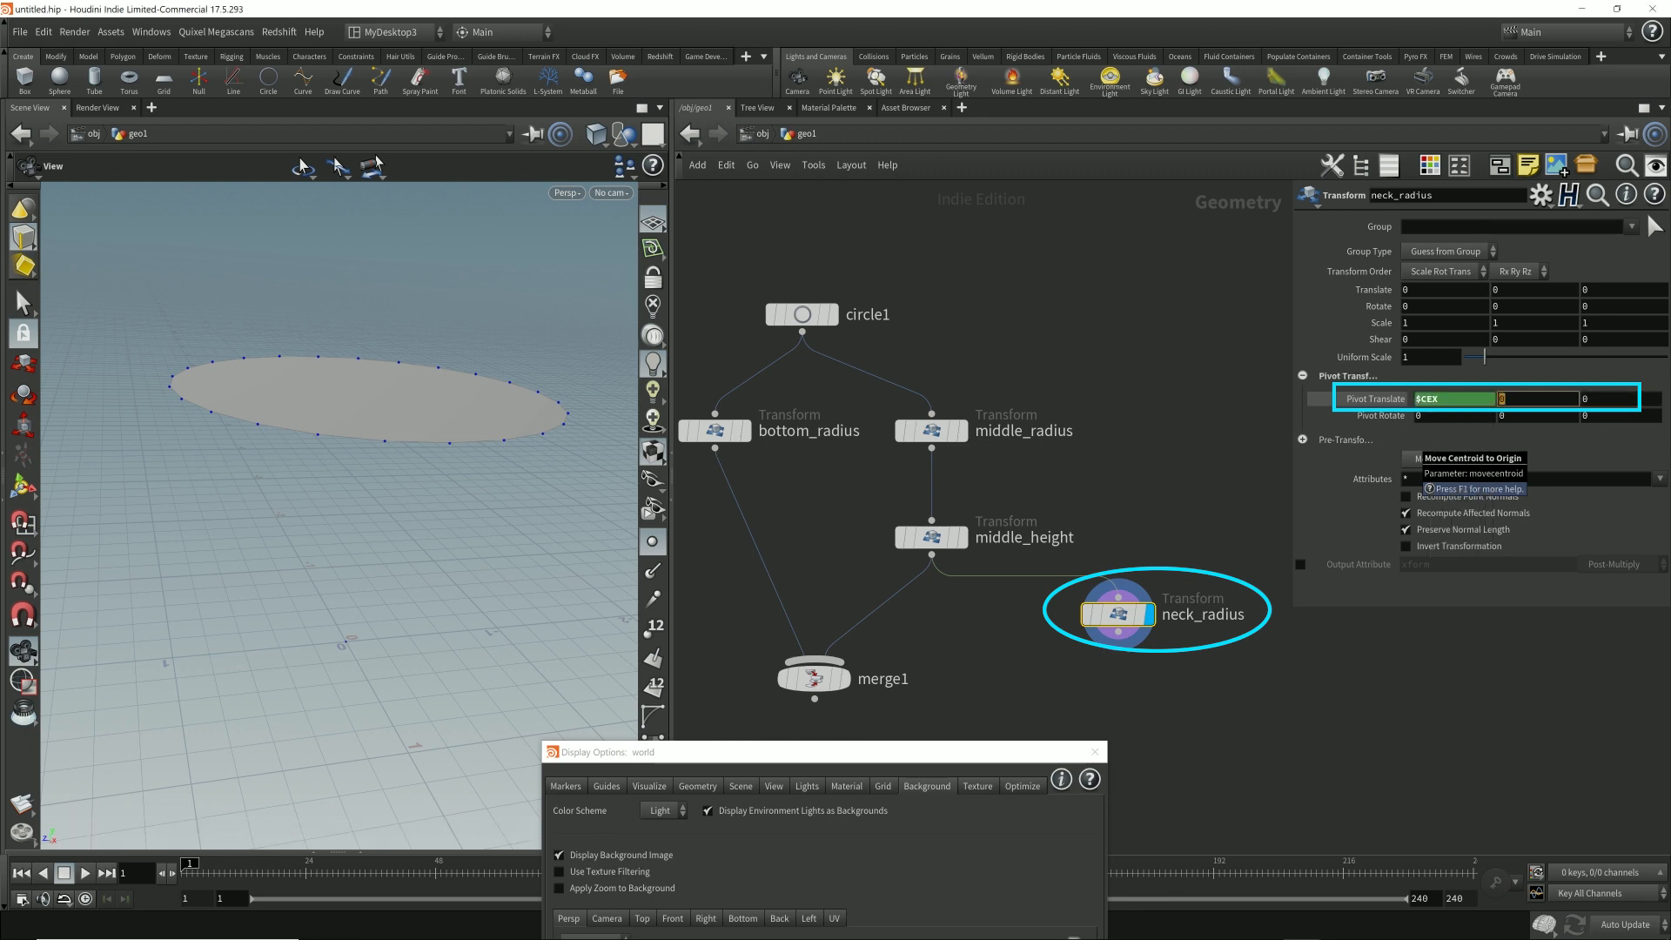
type("$CEY")
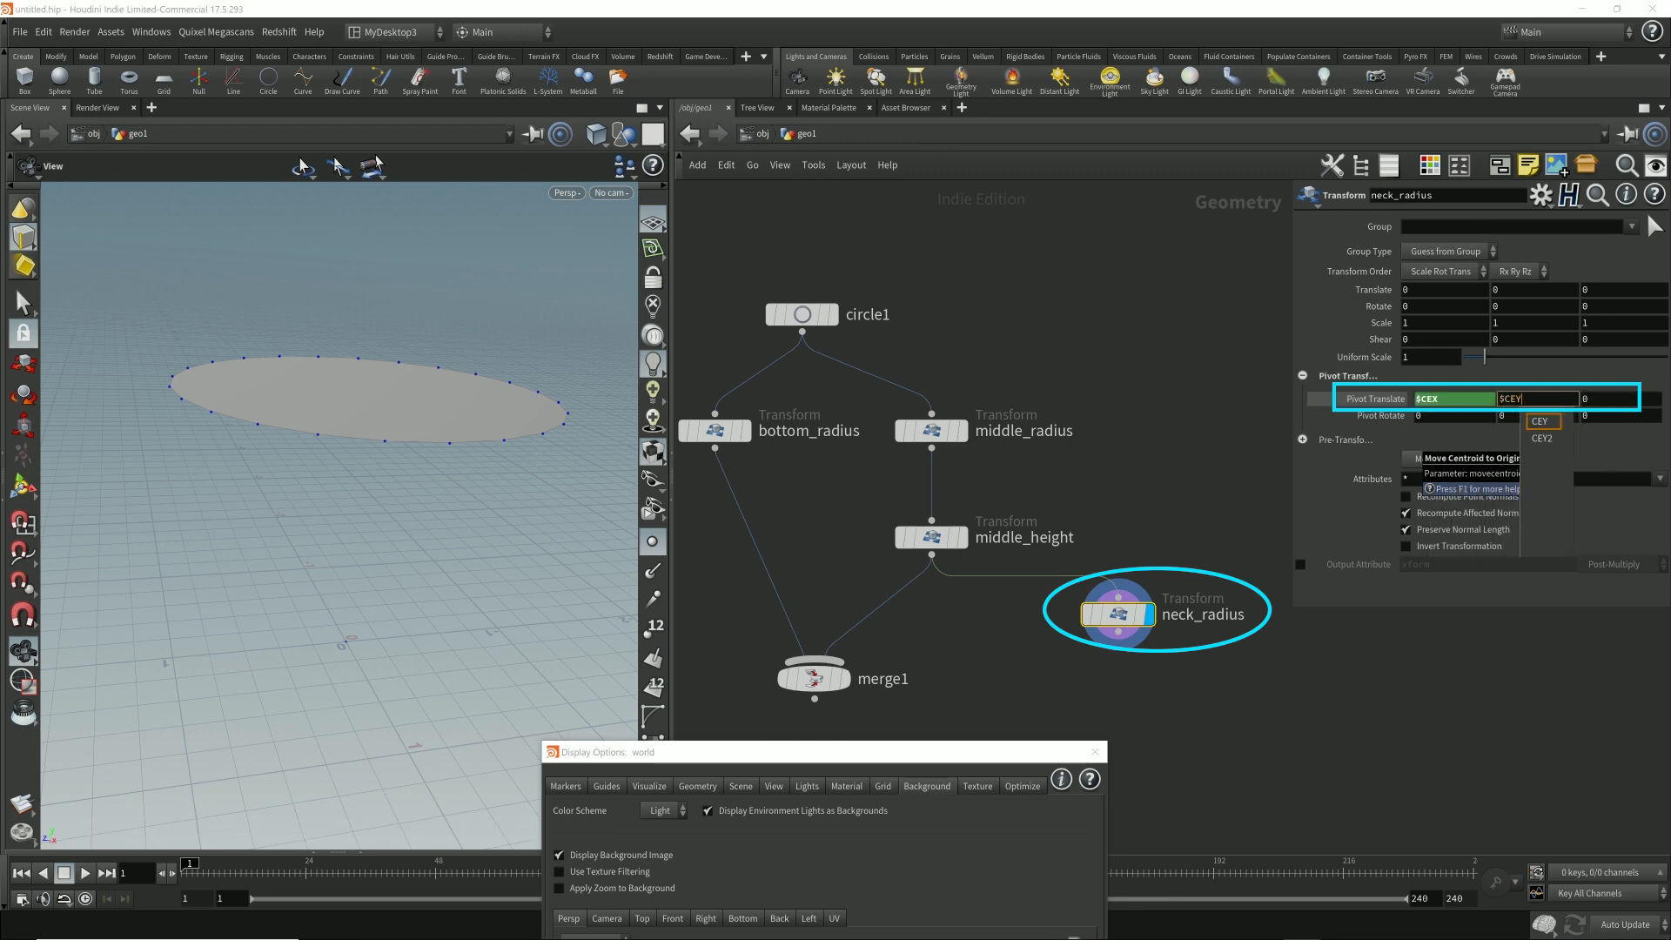
key("Tab")
type("$CEZ")
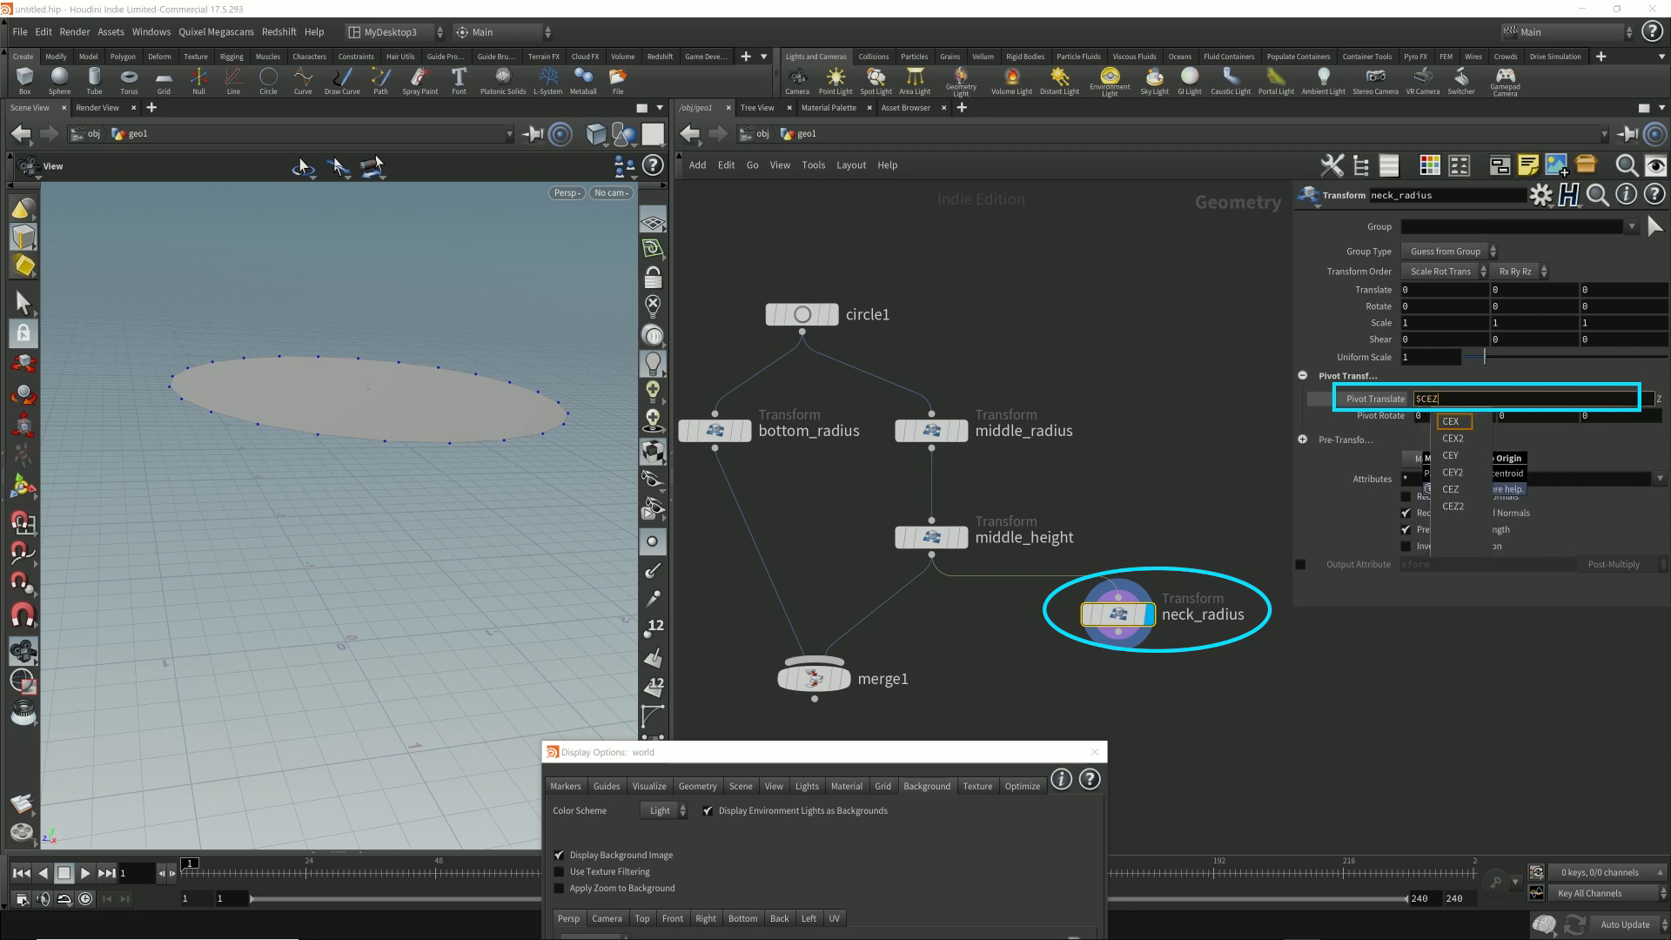
key("Return")
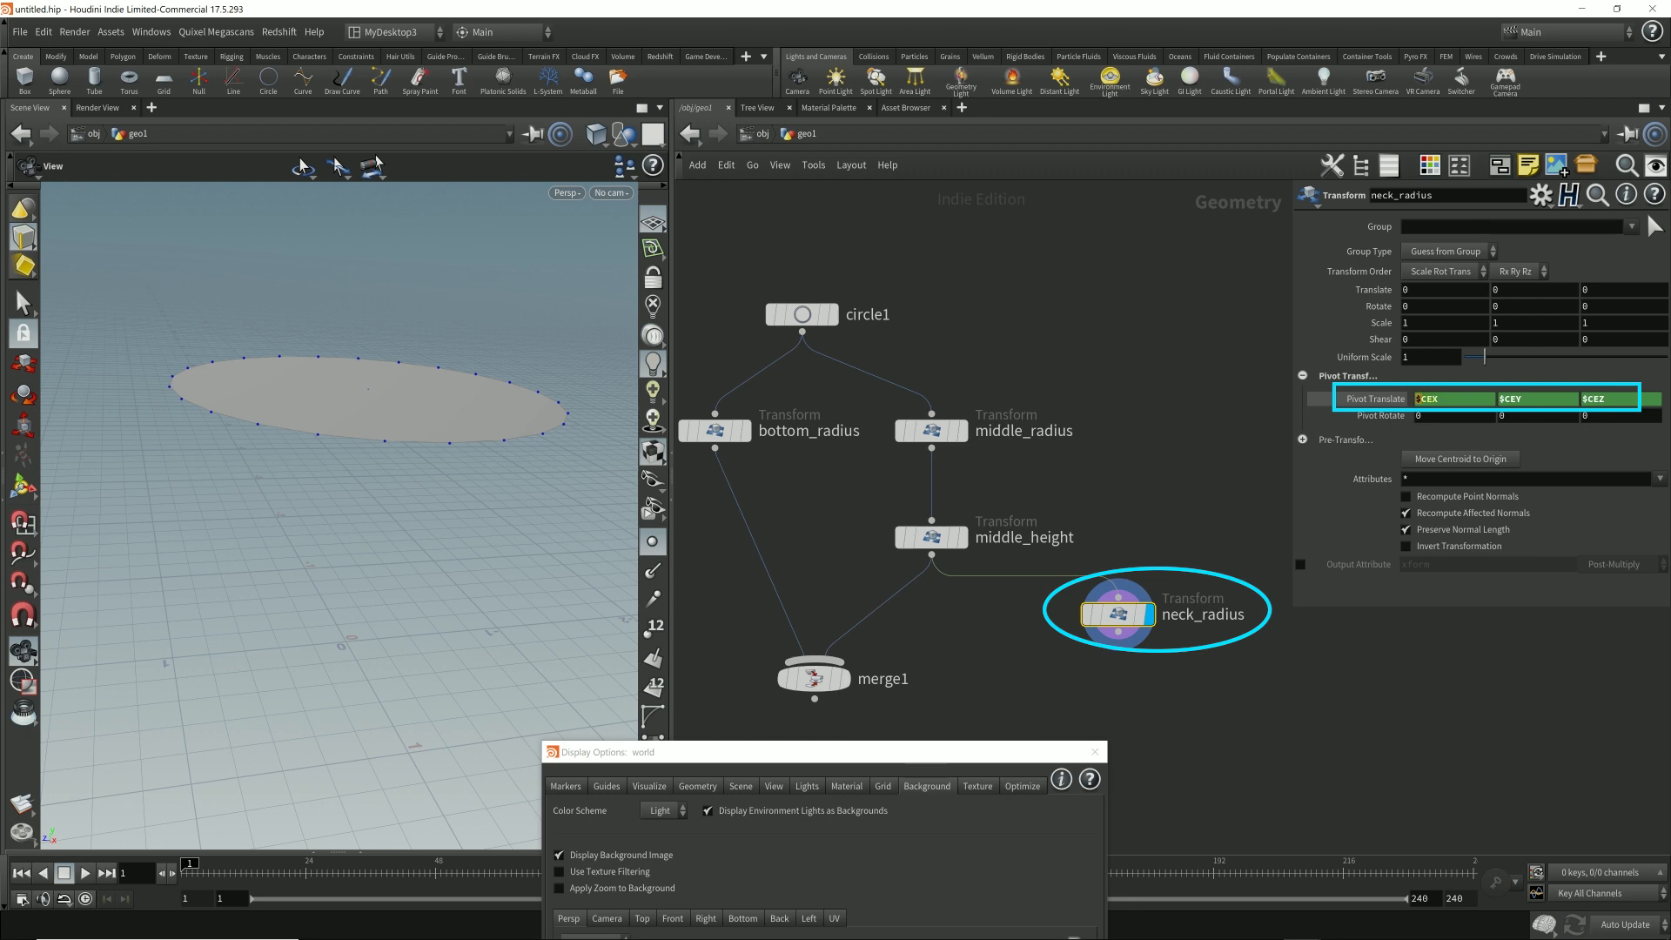
- Examine the three pivot expressions of neck_radius, switching Pivot Translate between expressions and evaluated values
left_click(1418, 399)
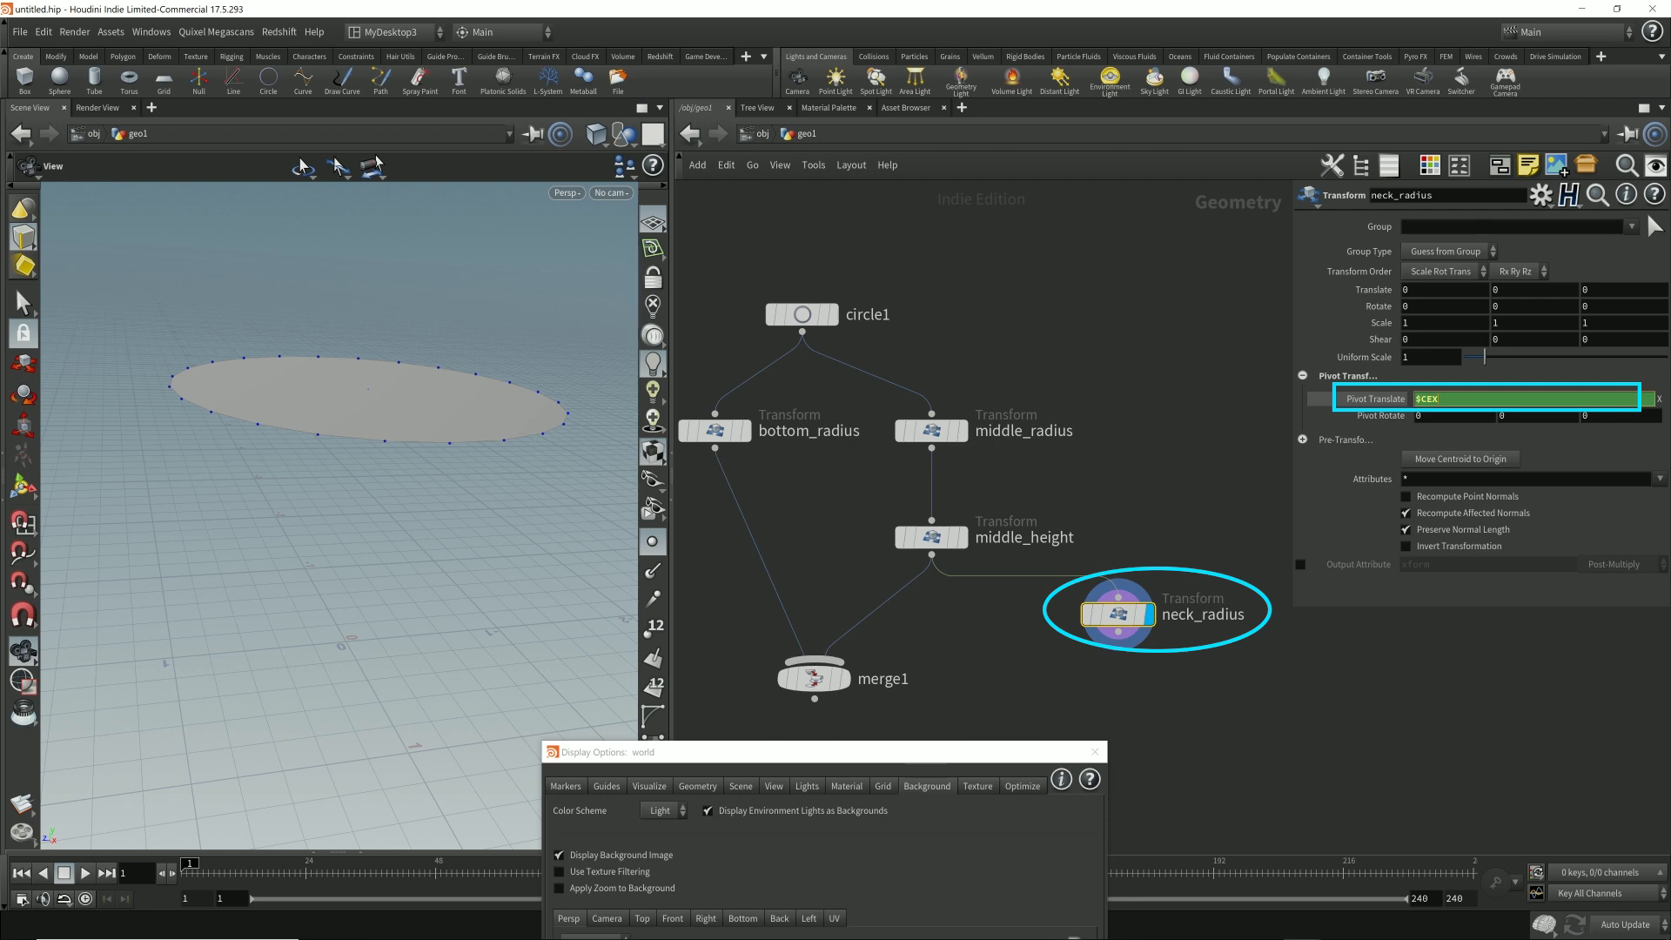
left_click_drag(1421, 399, 1432, 398)
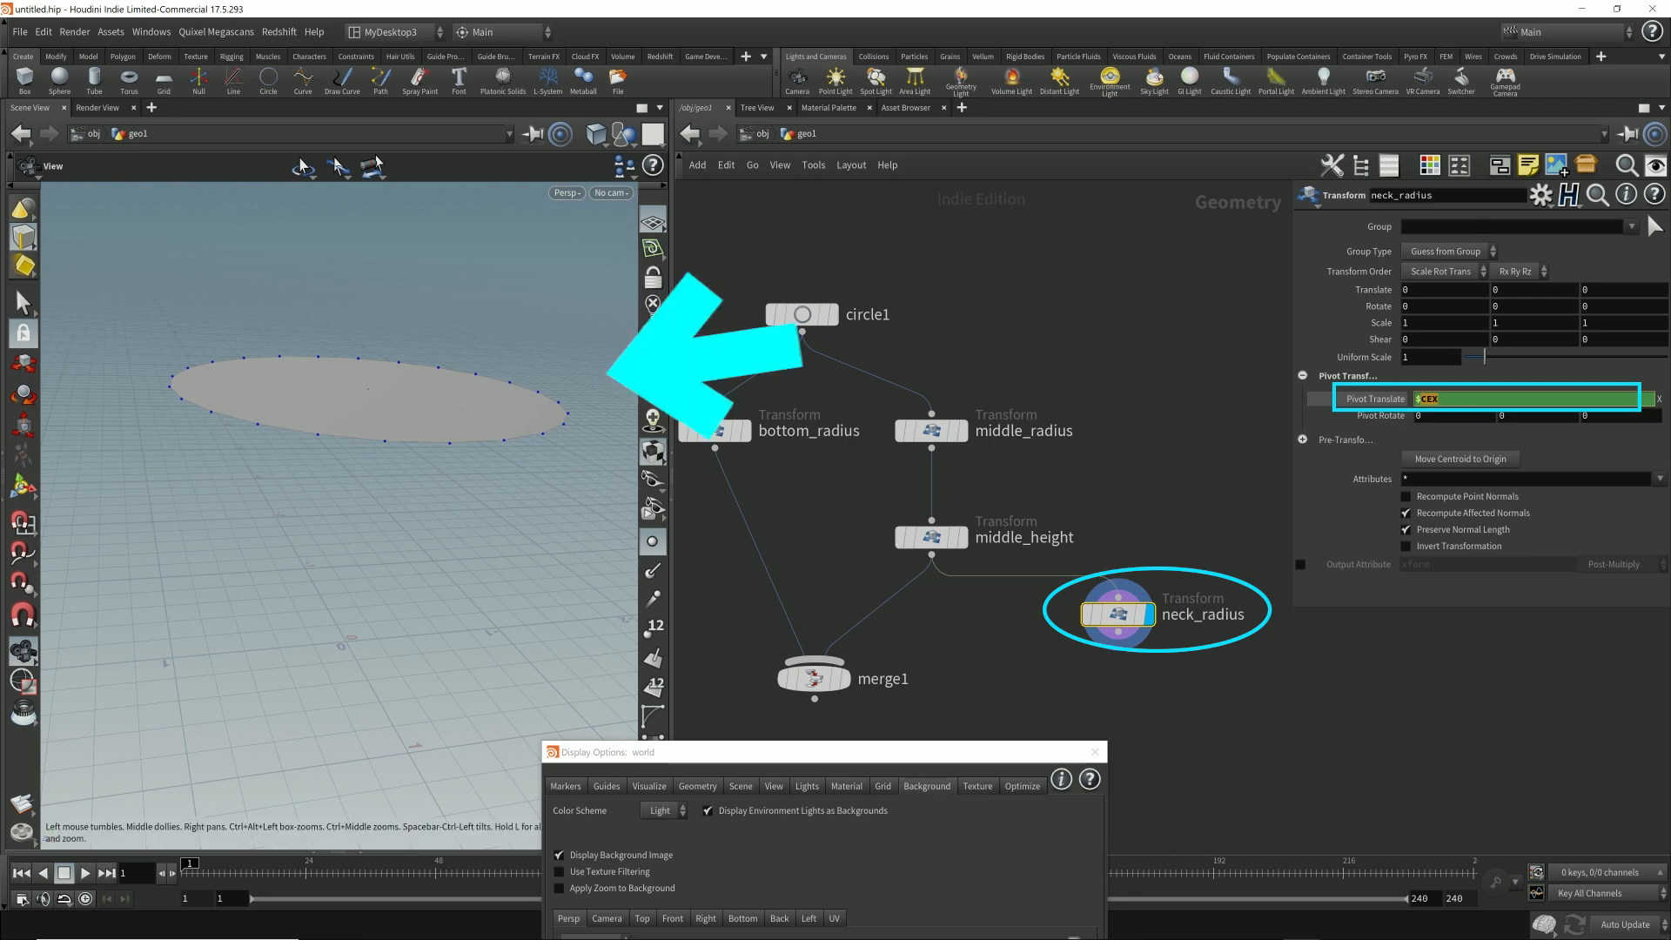
left_click(1438, 398)
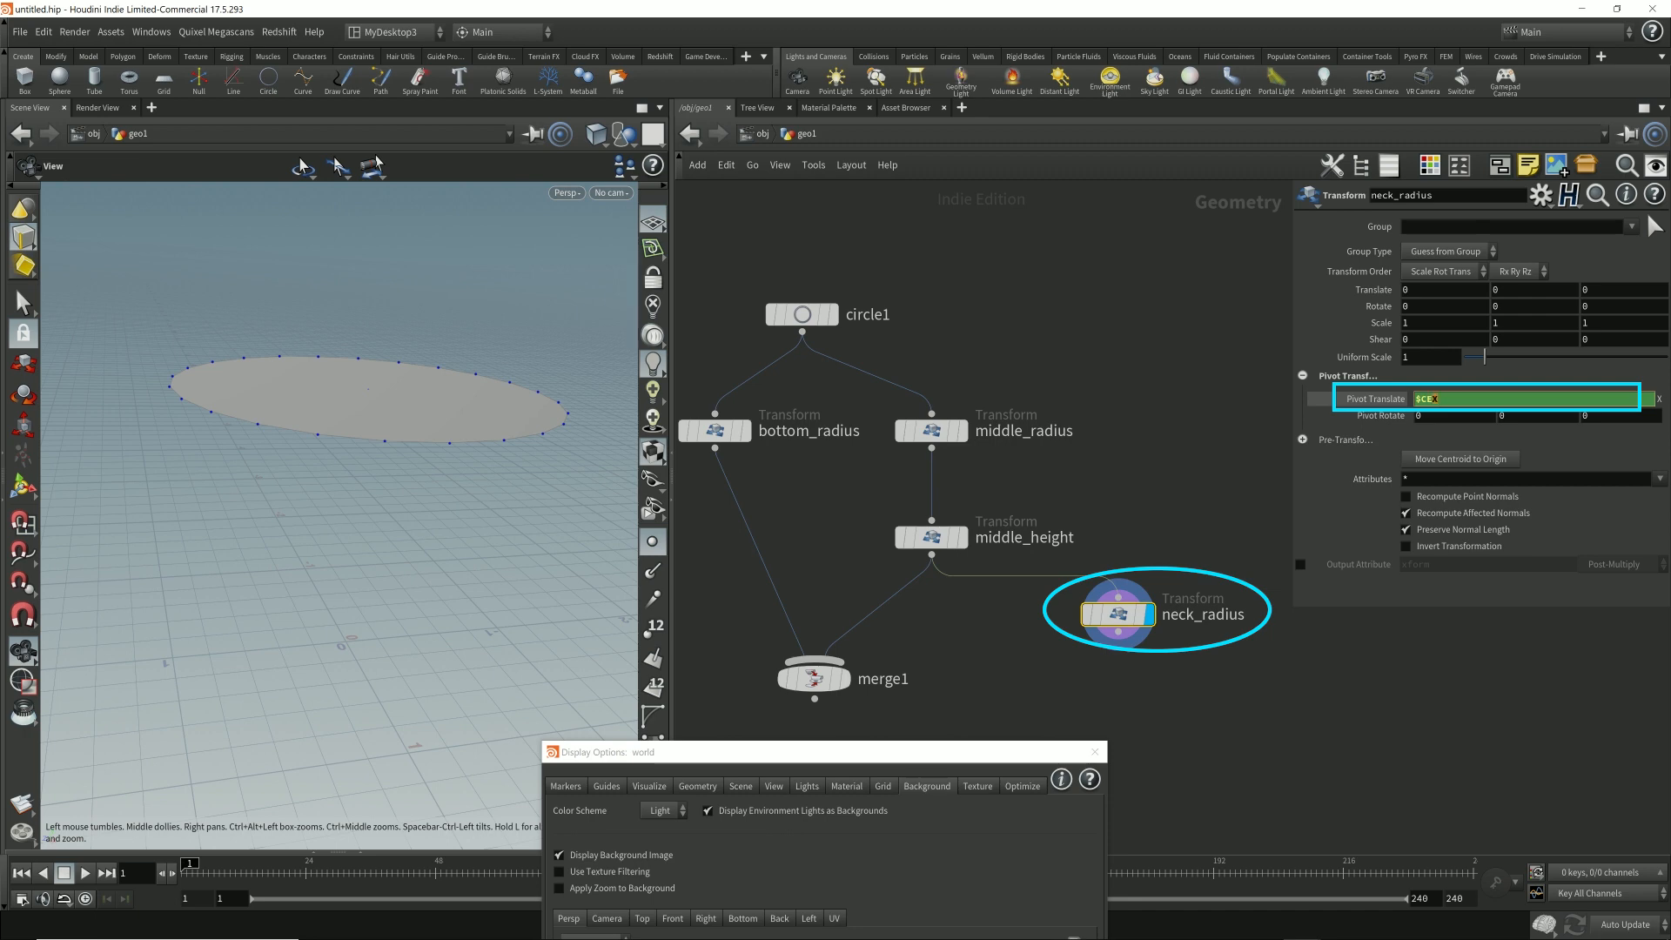
left_click(1533, 399)
left_click(1374, 398)
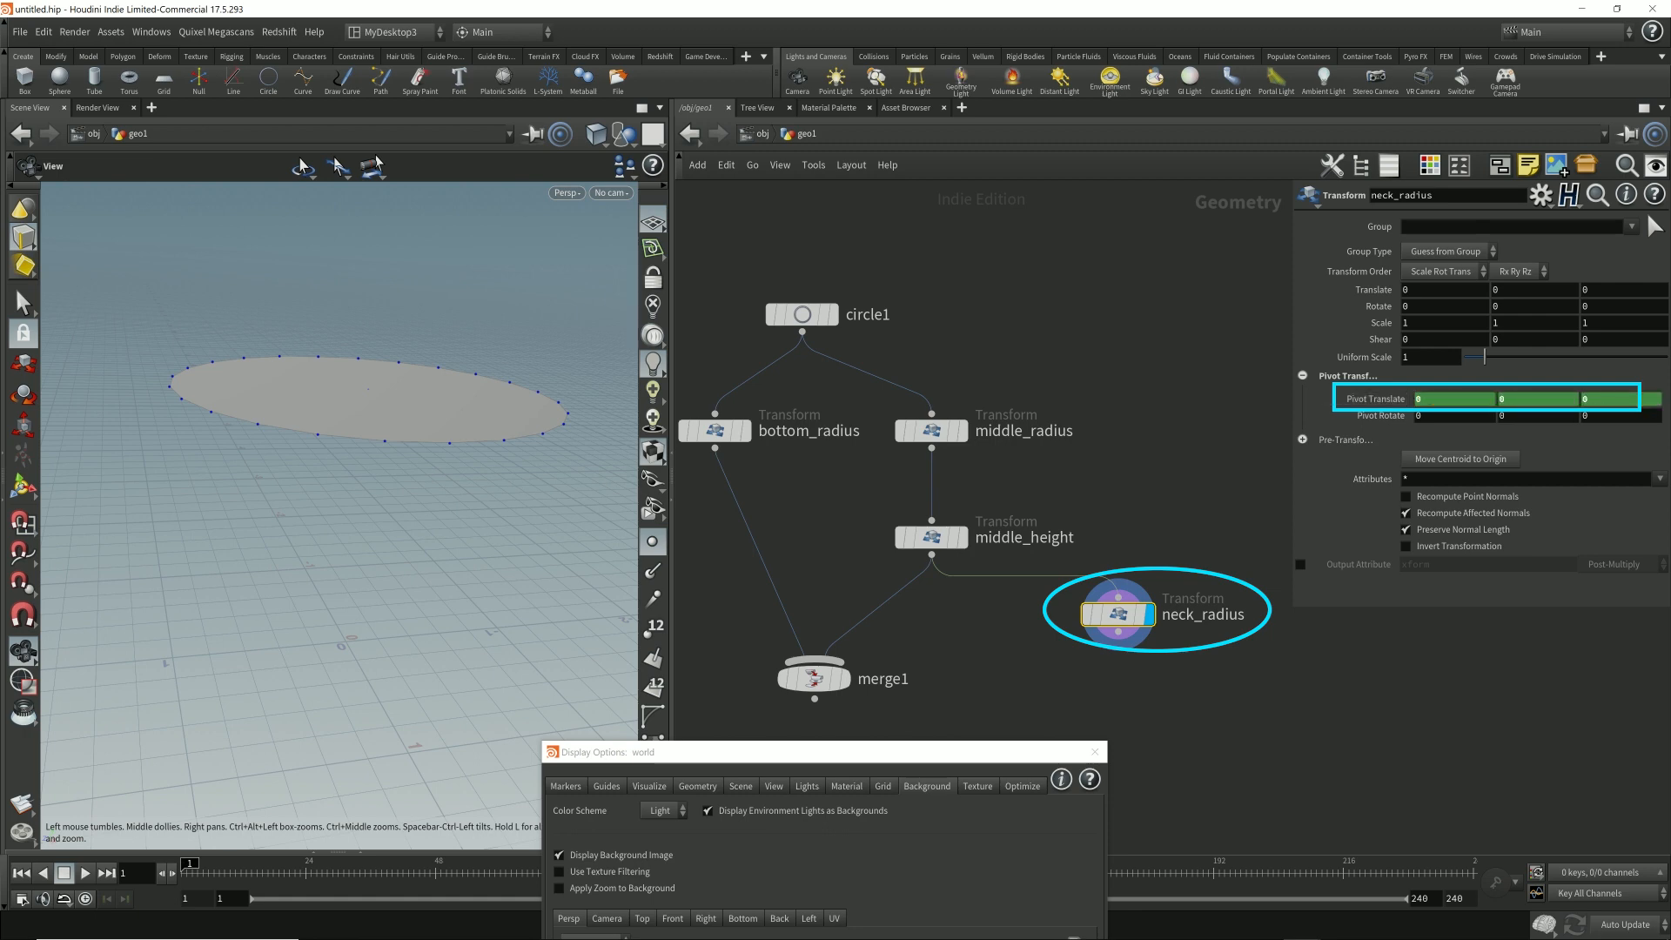
left_click(1374, 398)
left_click(1608, 399)
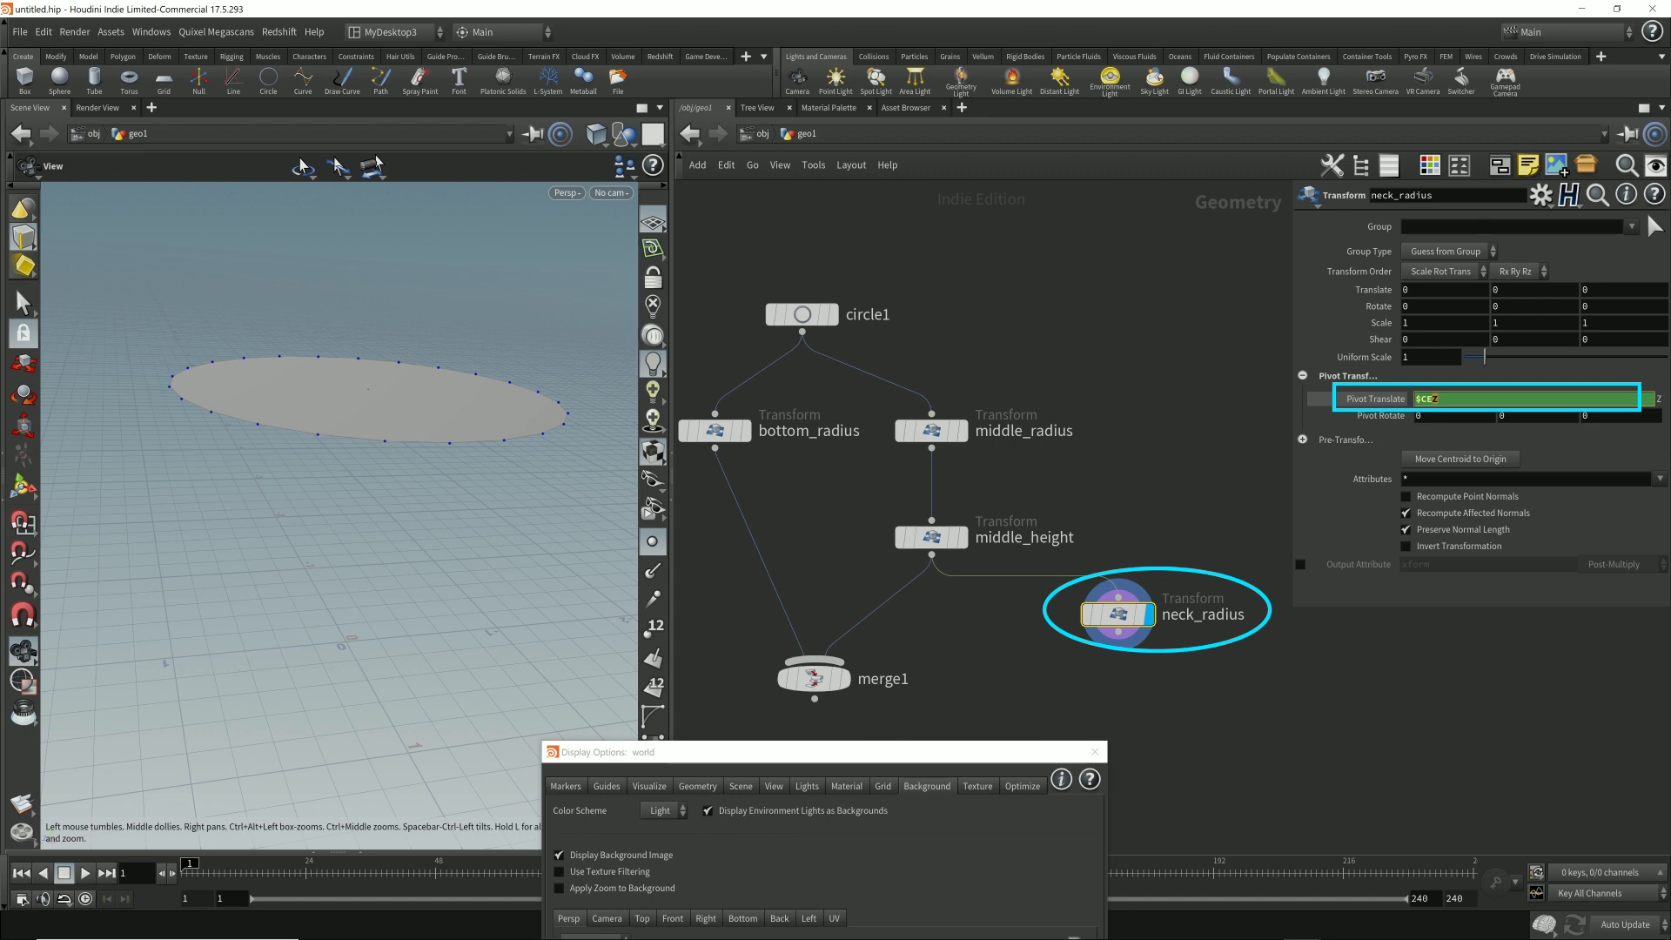
left_click(1374, 399)
left_click(1374, 398)
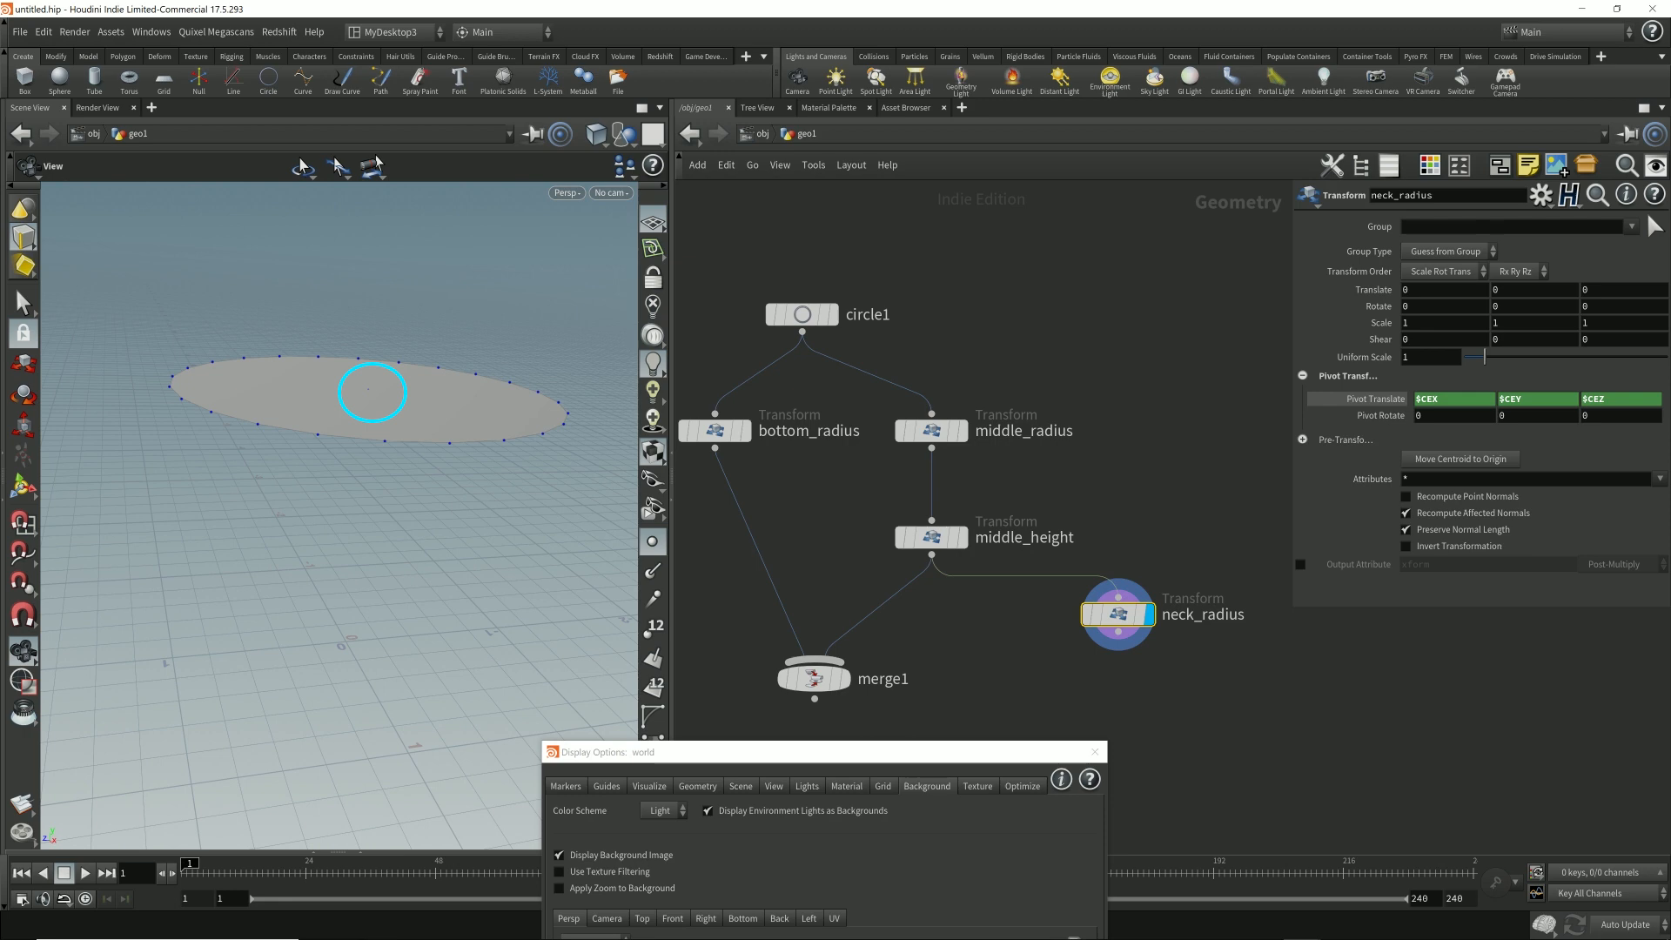
- Set the uniform scale of neck_radius to 0.8, raise it to 1 and step it down to test scaling about the centroid
left_click_drag(372, 393, 376, 376)
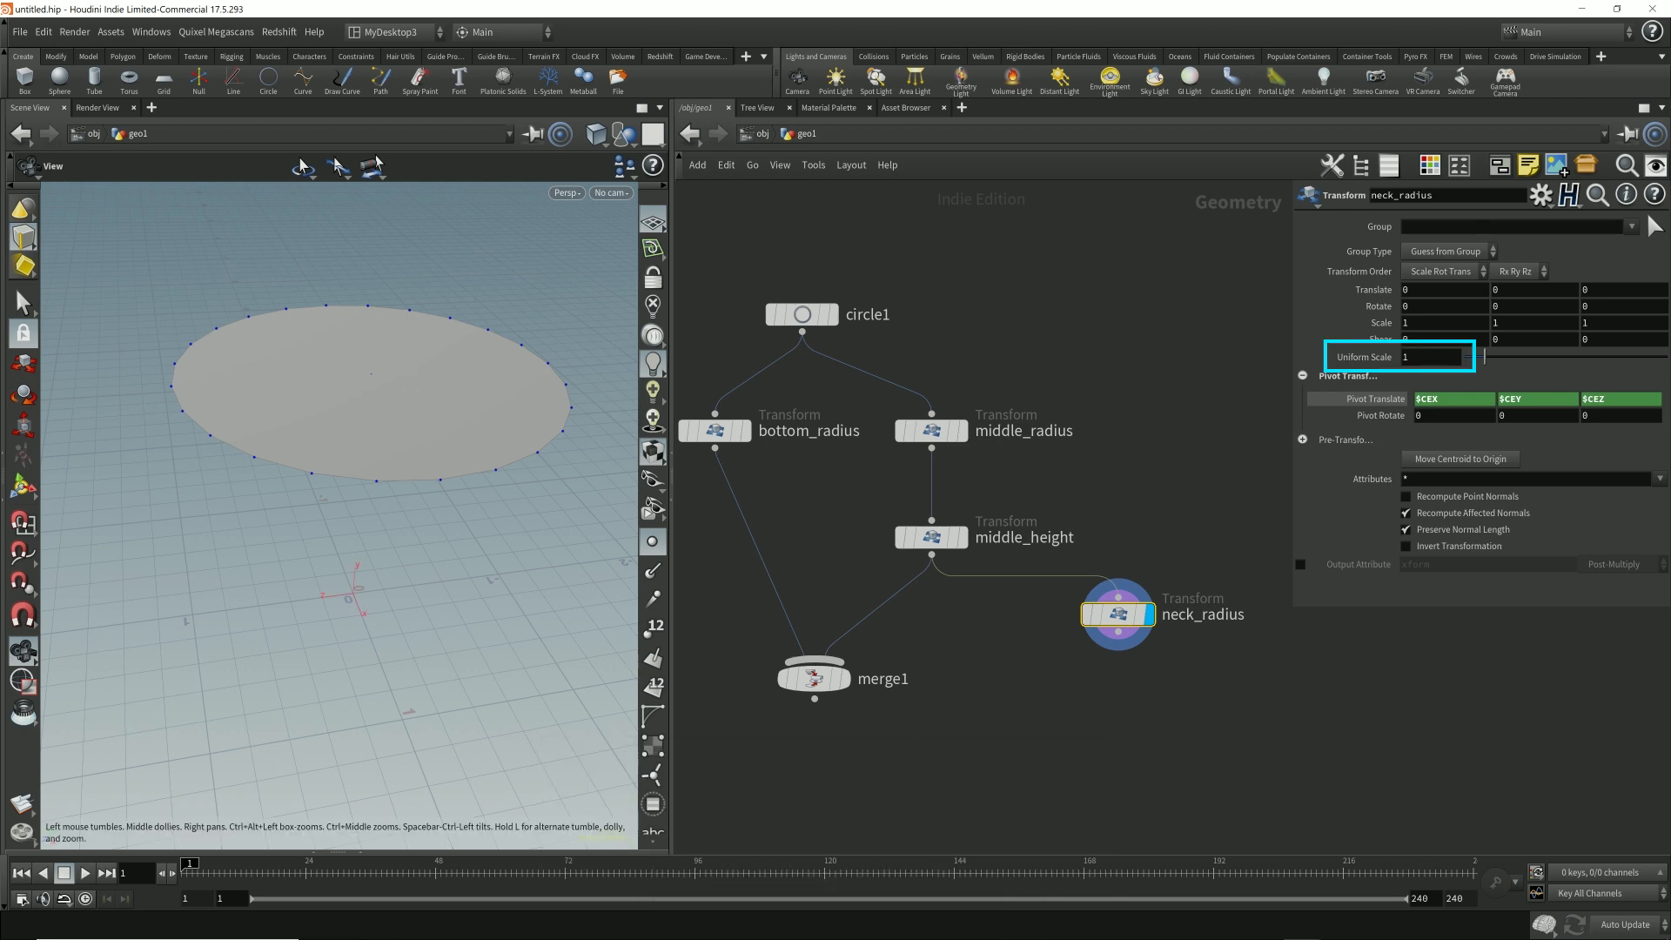
left_click(1428, 357)
key("BackSpace")
type("0.8")
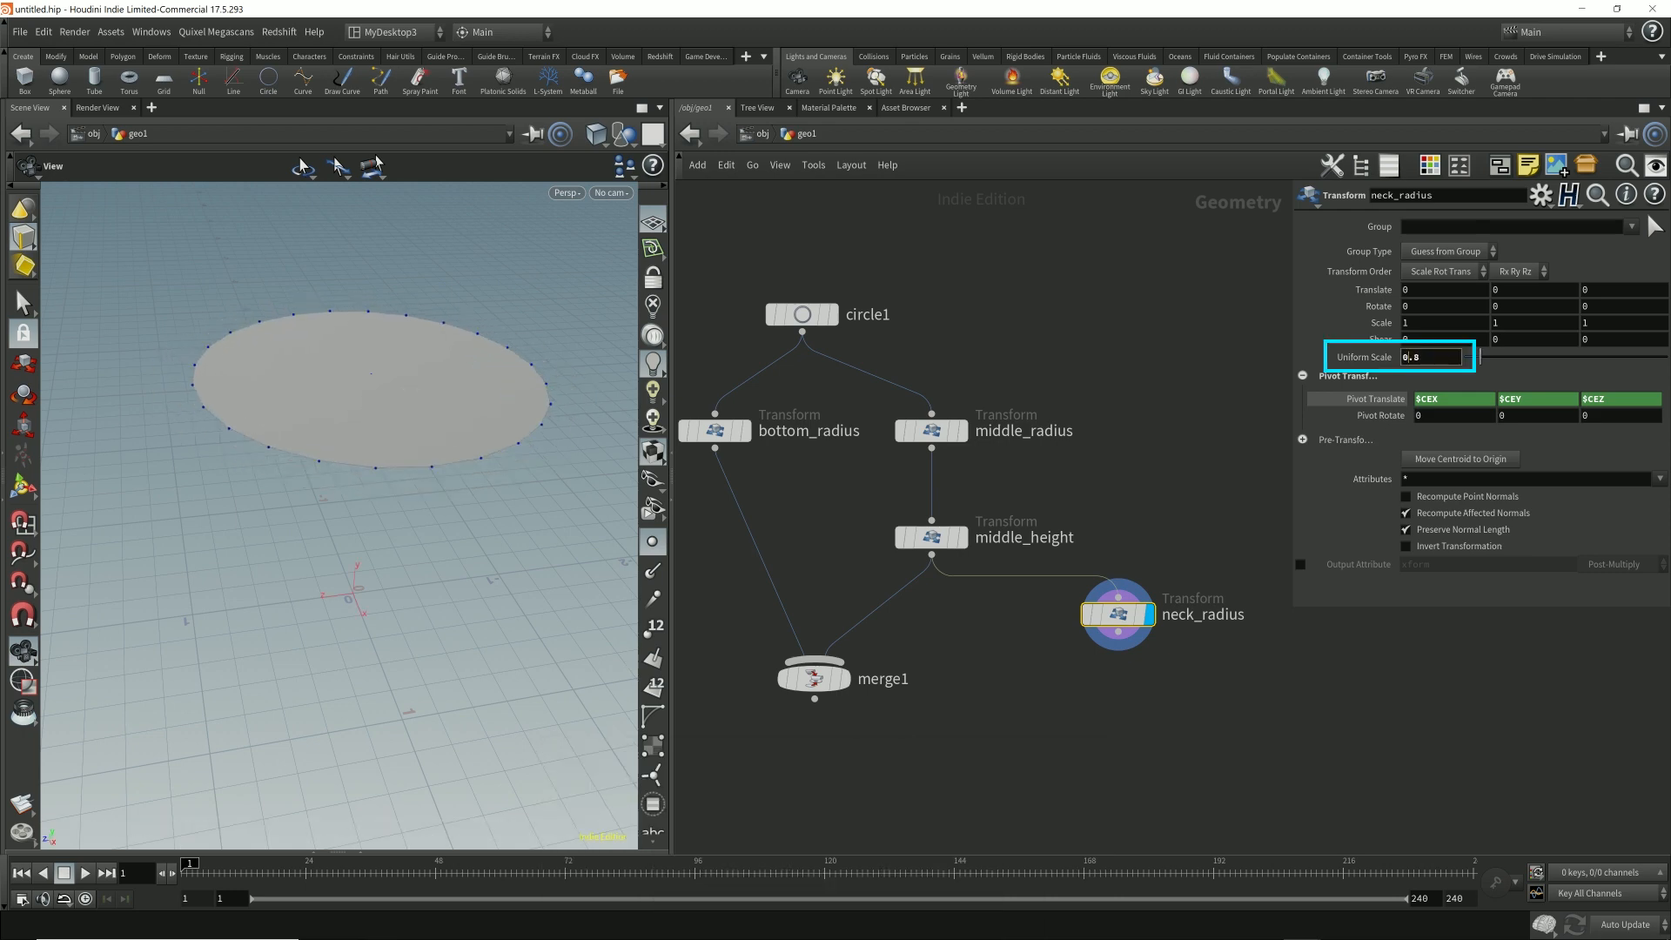
key("Up")
key("Up")
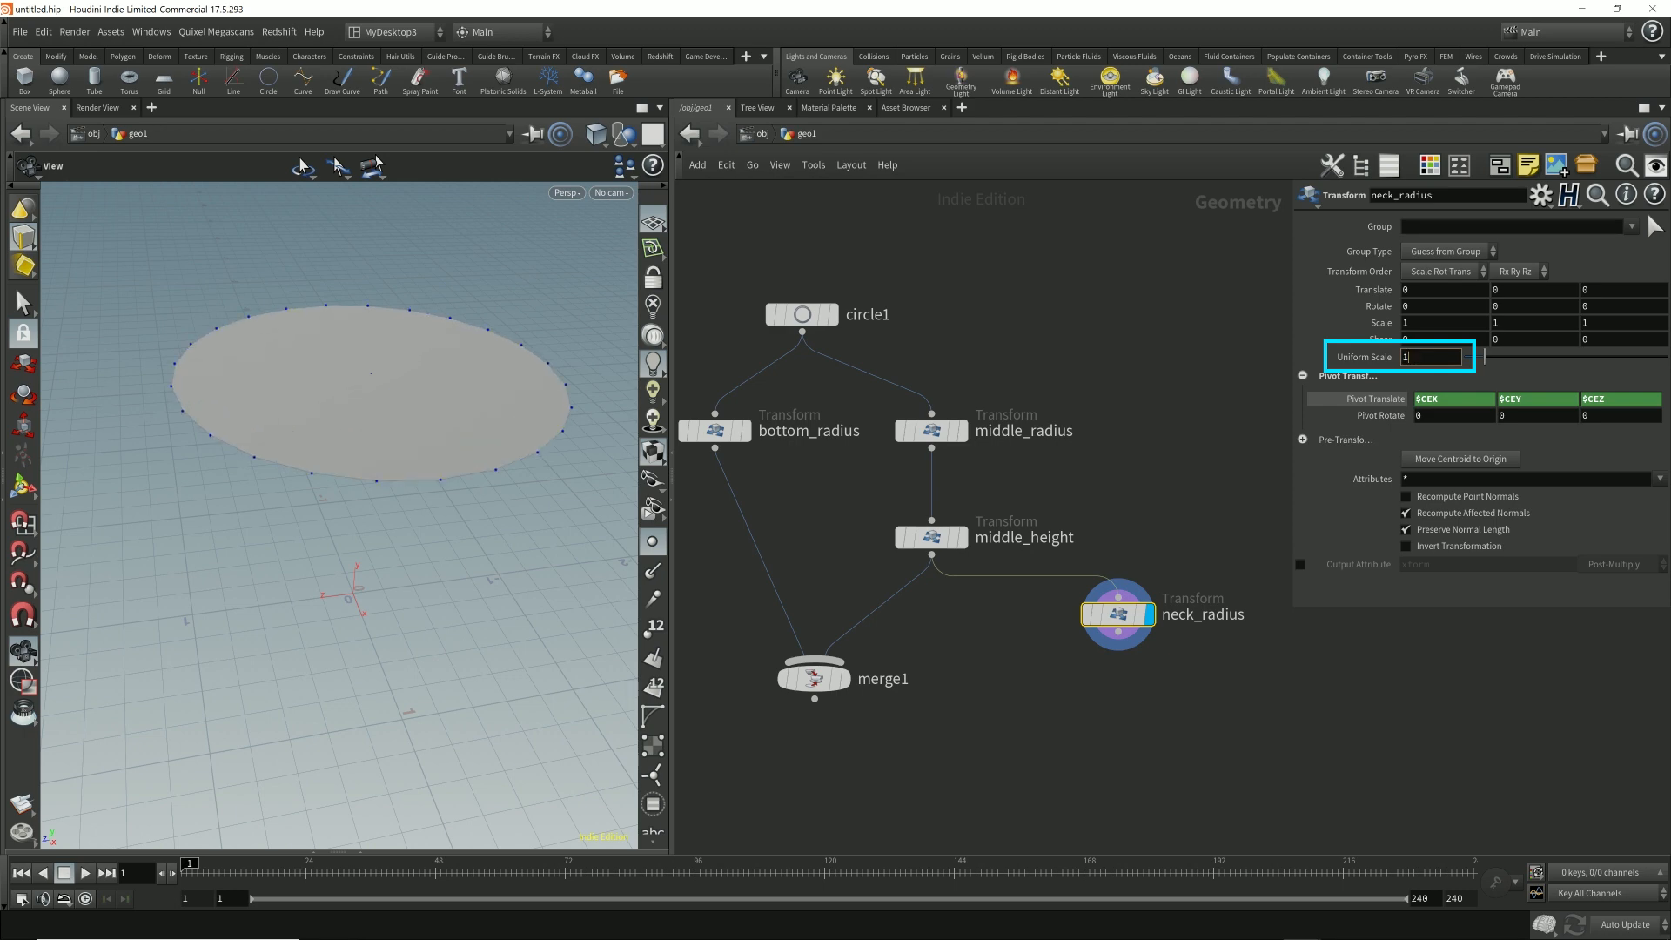
key("Down")
key("Down")
key("Down")
key("Down")
key("Down")
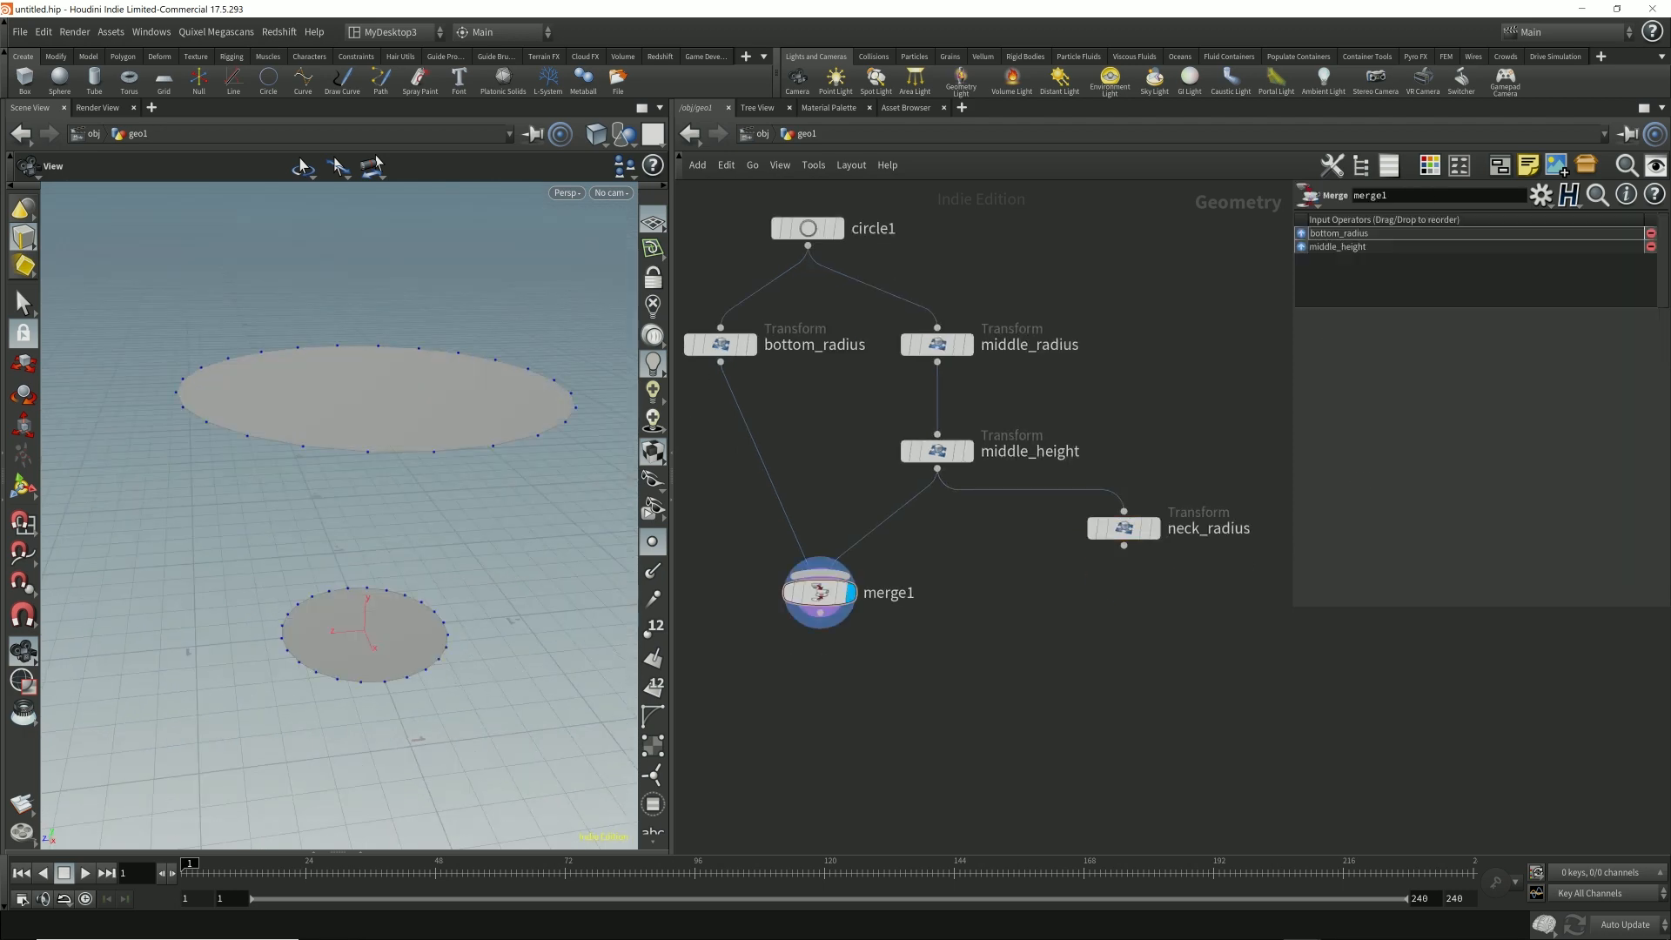
- Add a second Merge node below the network and wire merge1 and neck_radius into it
key("Tab")
type("merg")
key("Return")
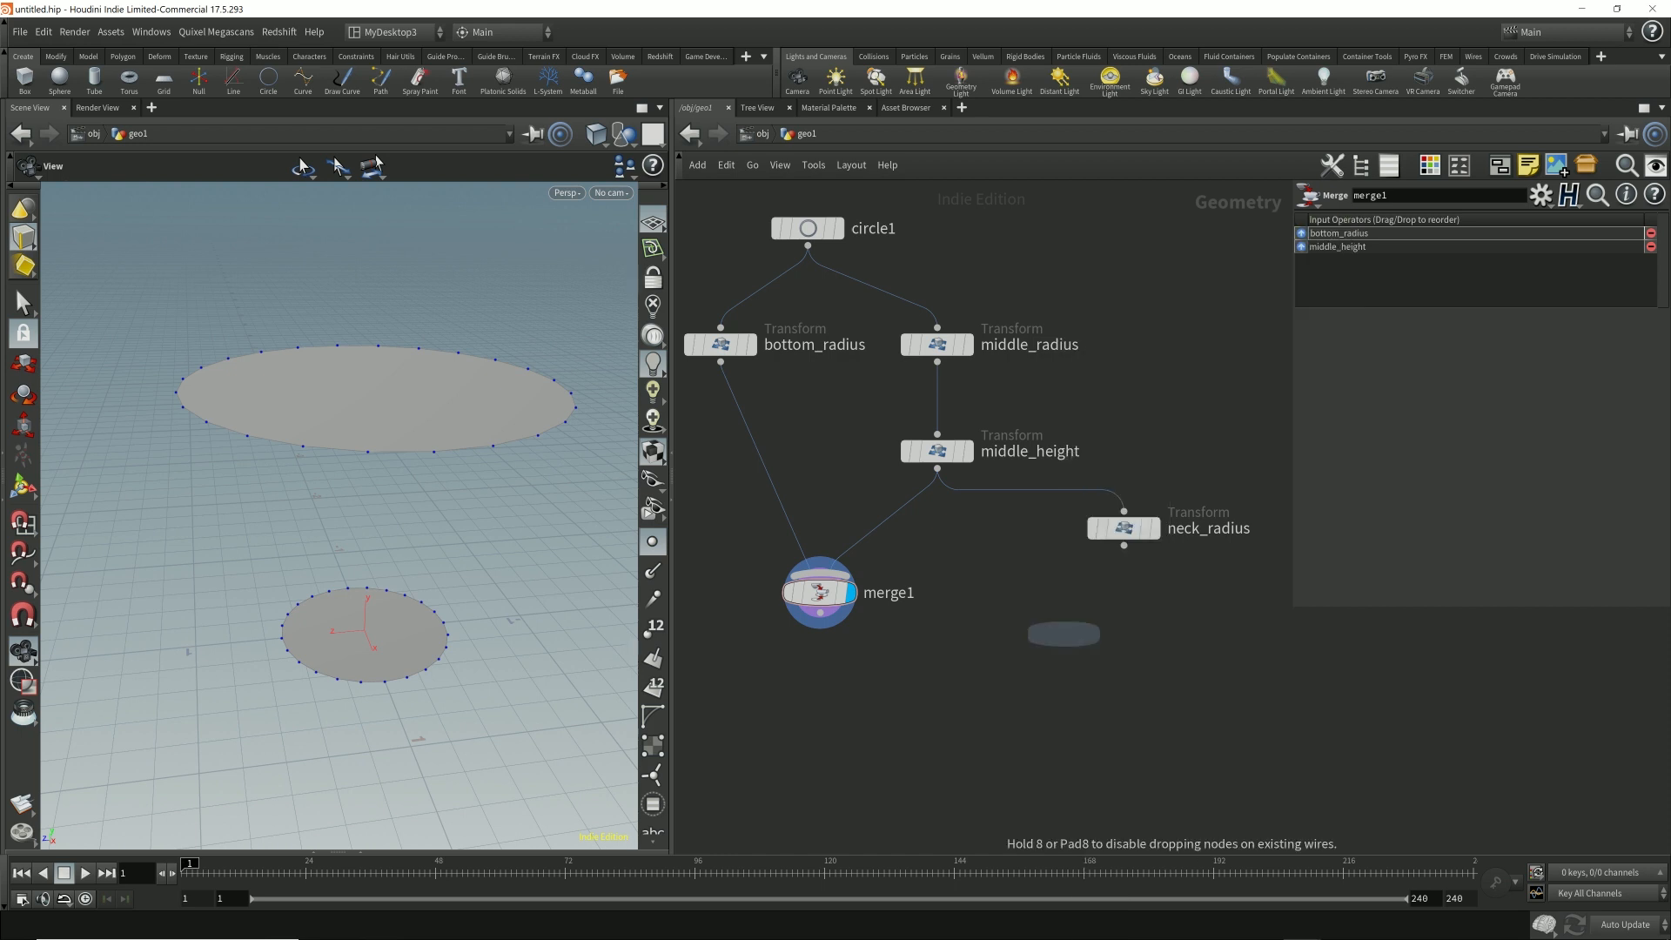
left_click(1059, 672)
left_click_drag(820, 612, 1050, 654)
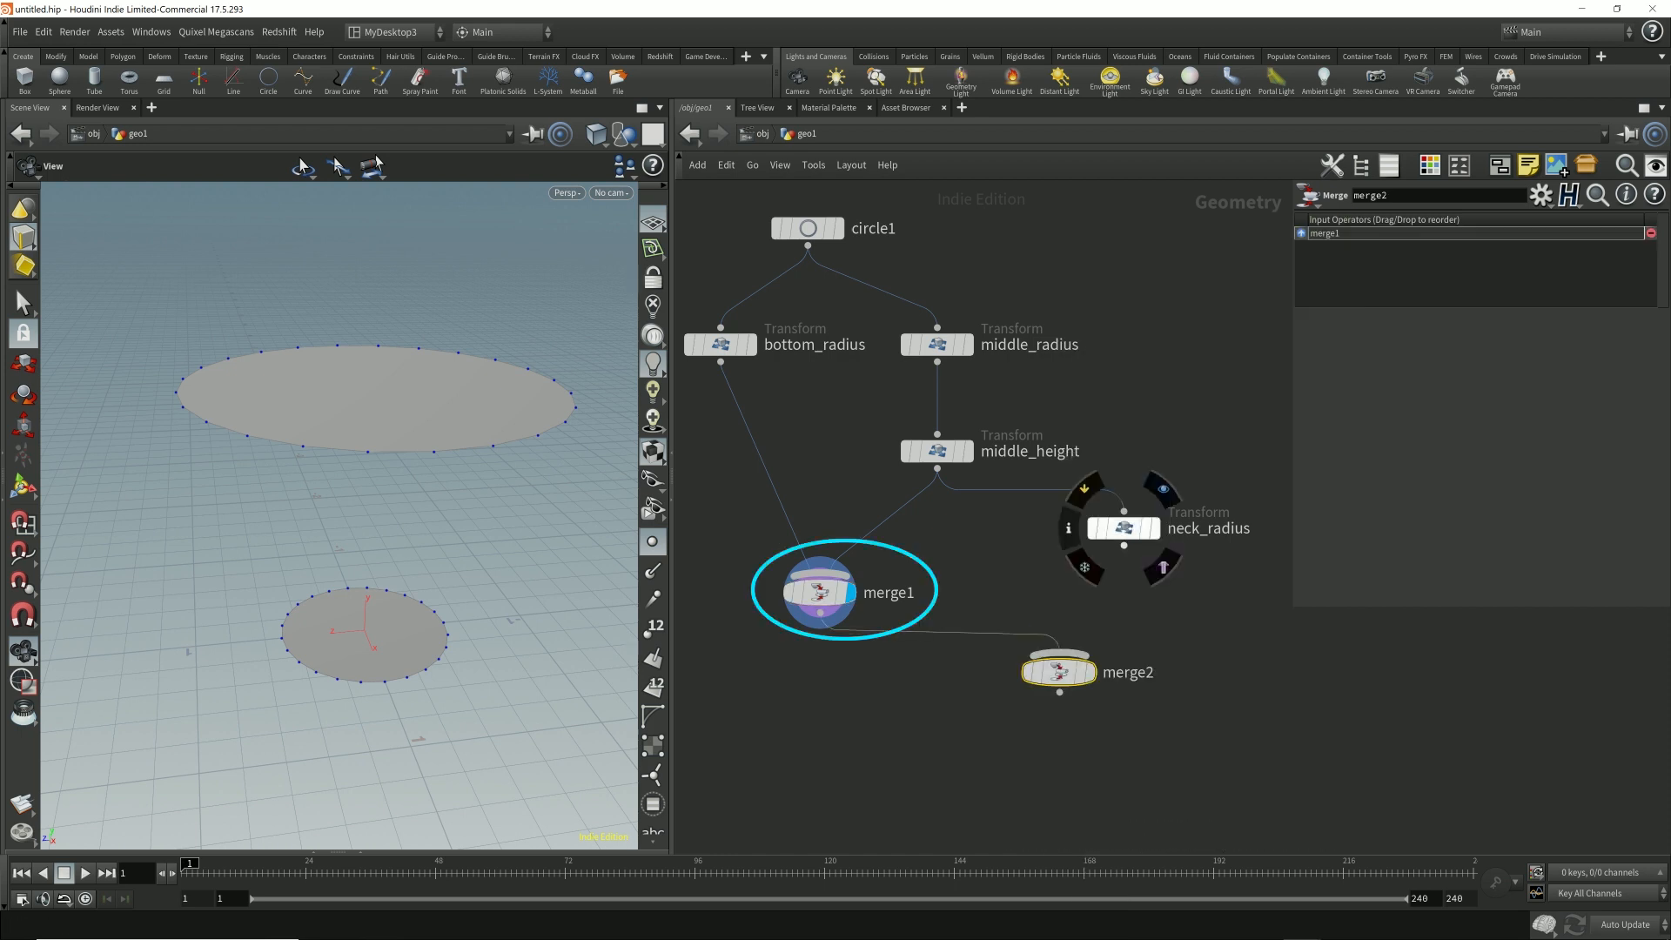
left_click_drag(1124, 546, 1286, 755)
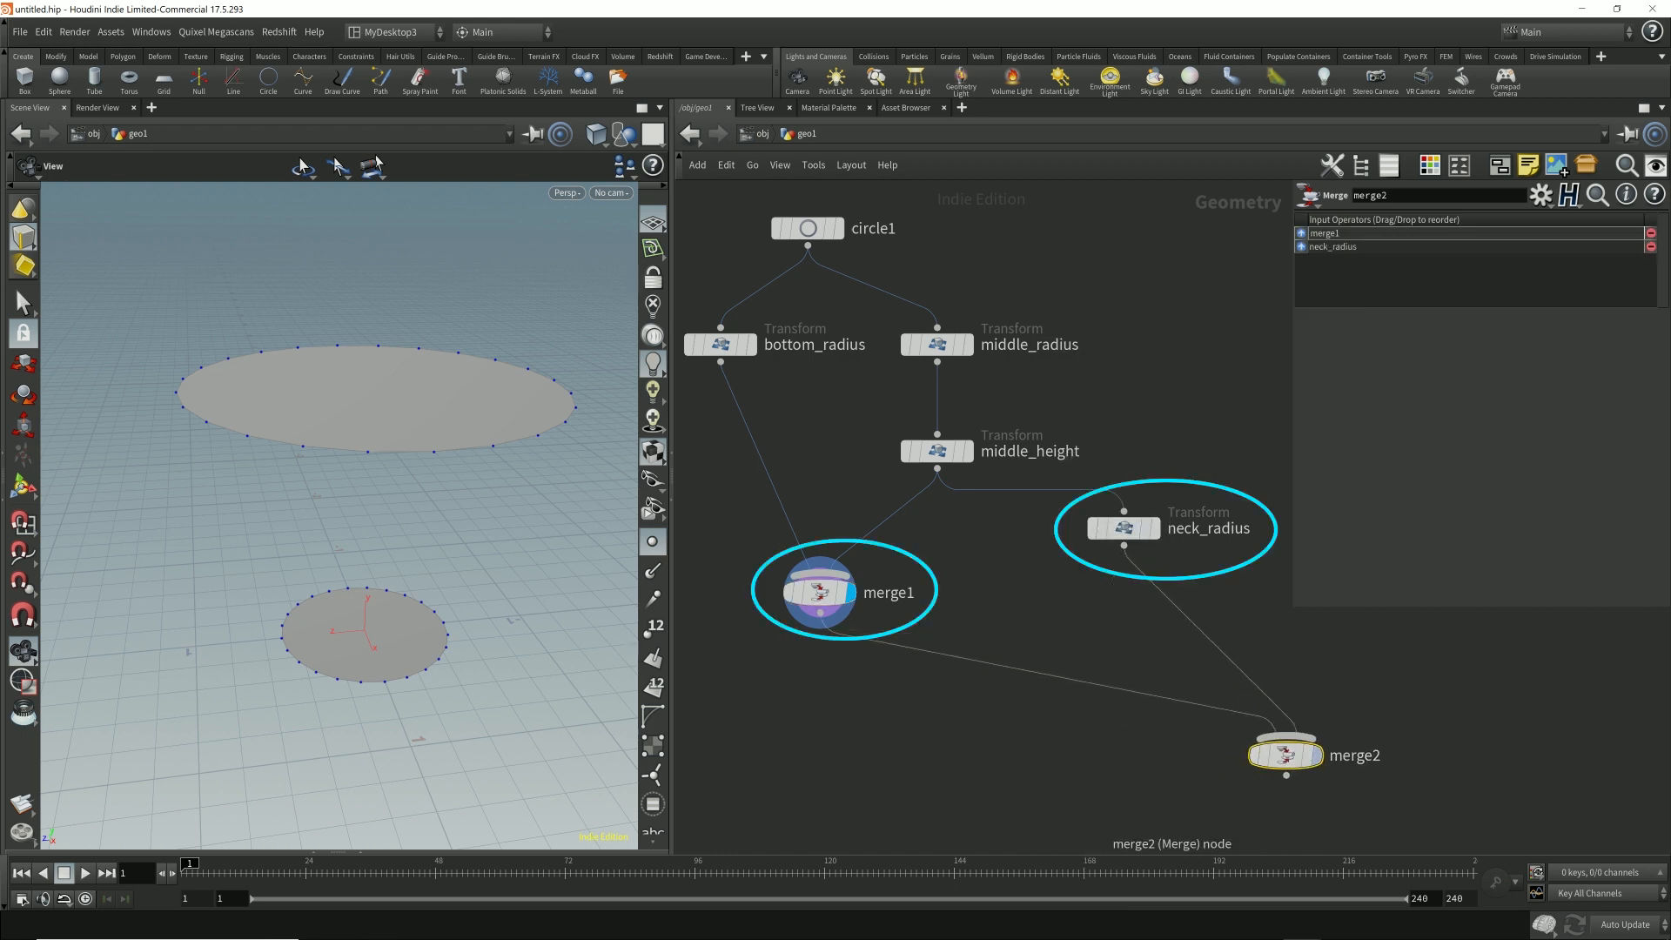
- Display merge2 and insert a Transform node between neck_radius and merge2
left_click(1316, 753)
left_click(1124, 527)
mouse_move(348, 488)
left_mouse_down()
mouse_move(348, 556)
mouse_move(331, 496)
left_mouse_up()
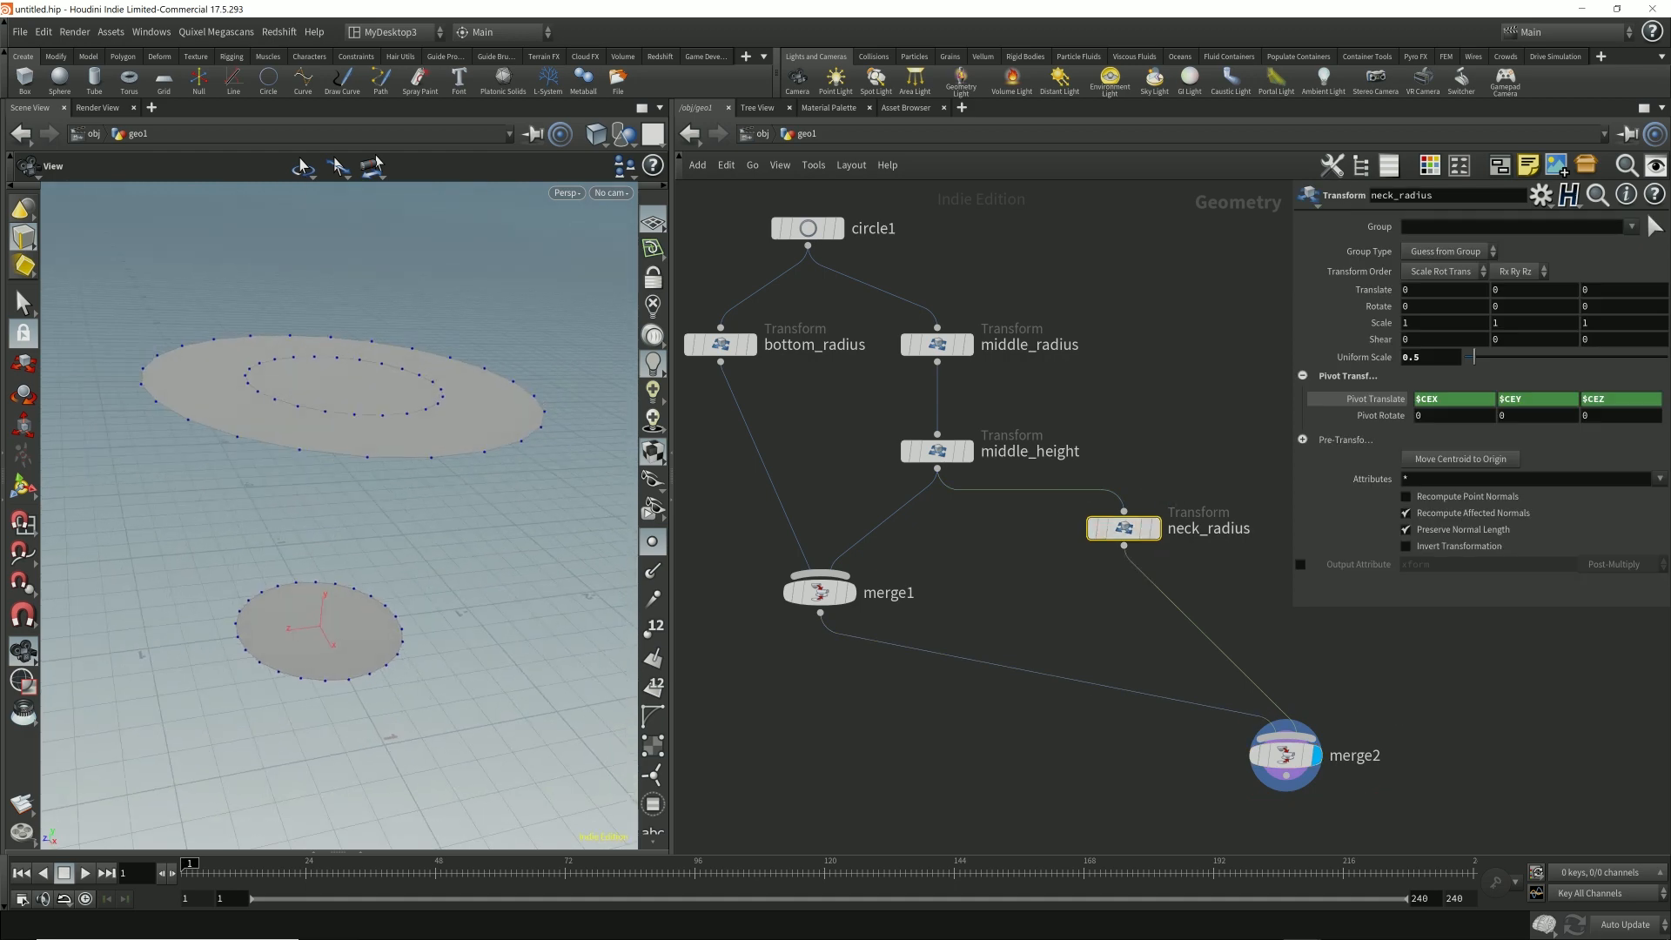
key("Tab")
type("transform")
key("Return")
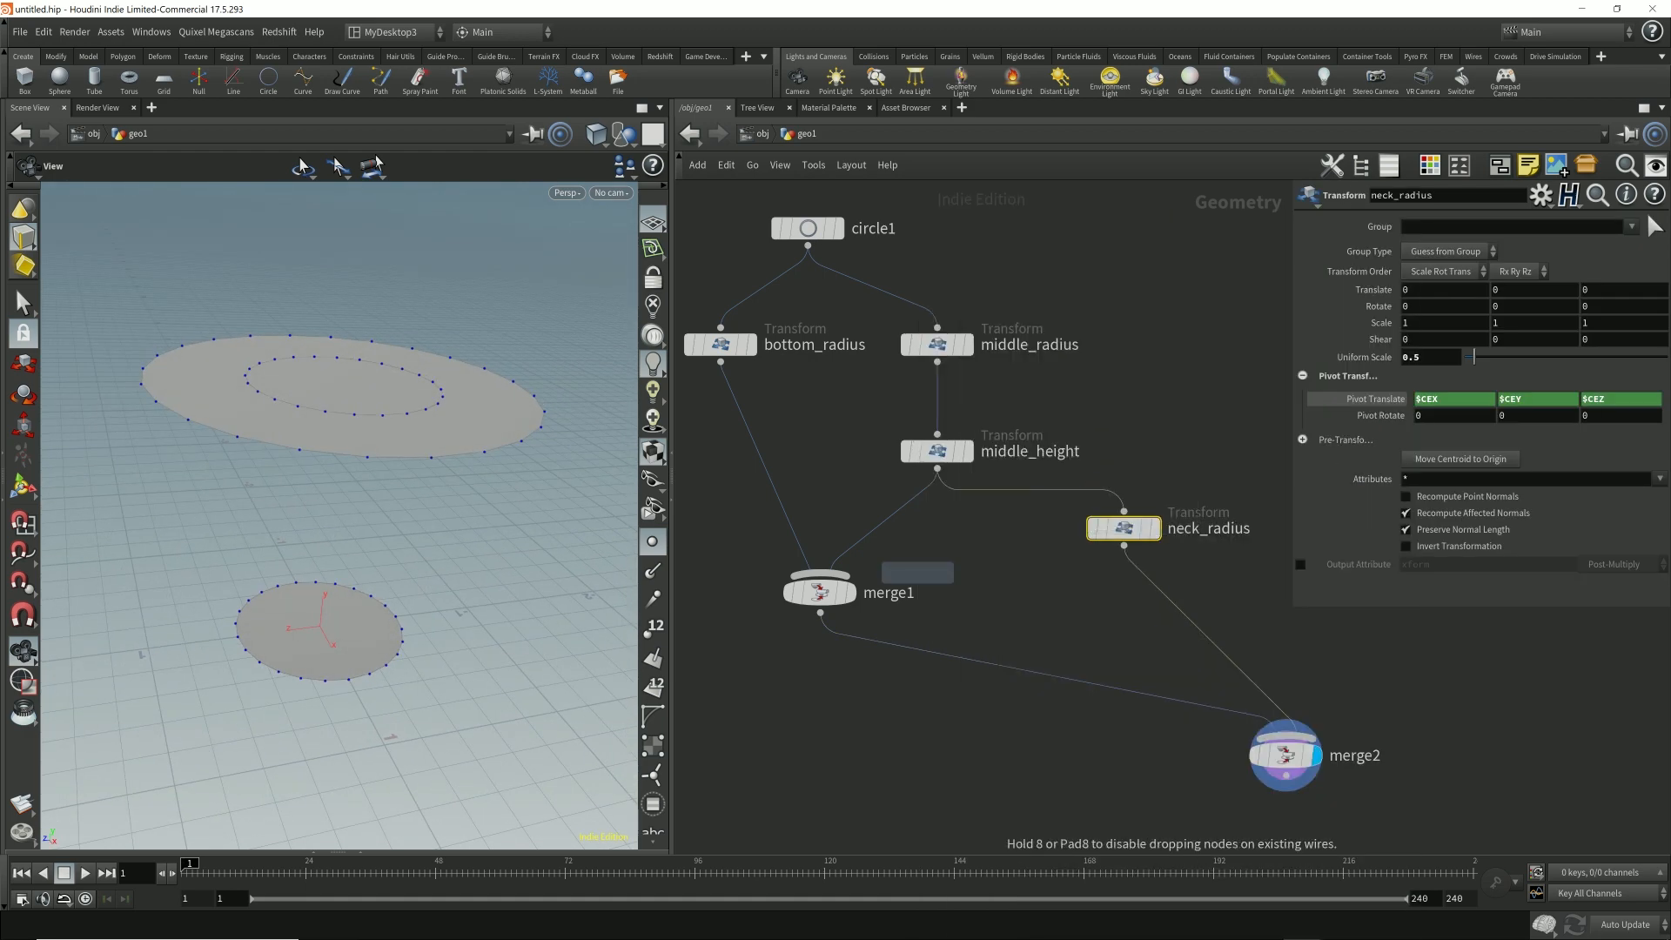
left_click(1131, 591)
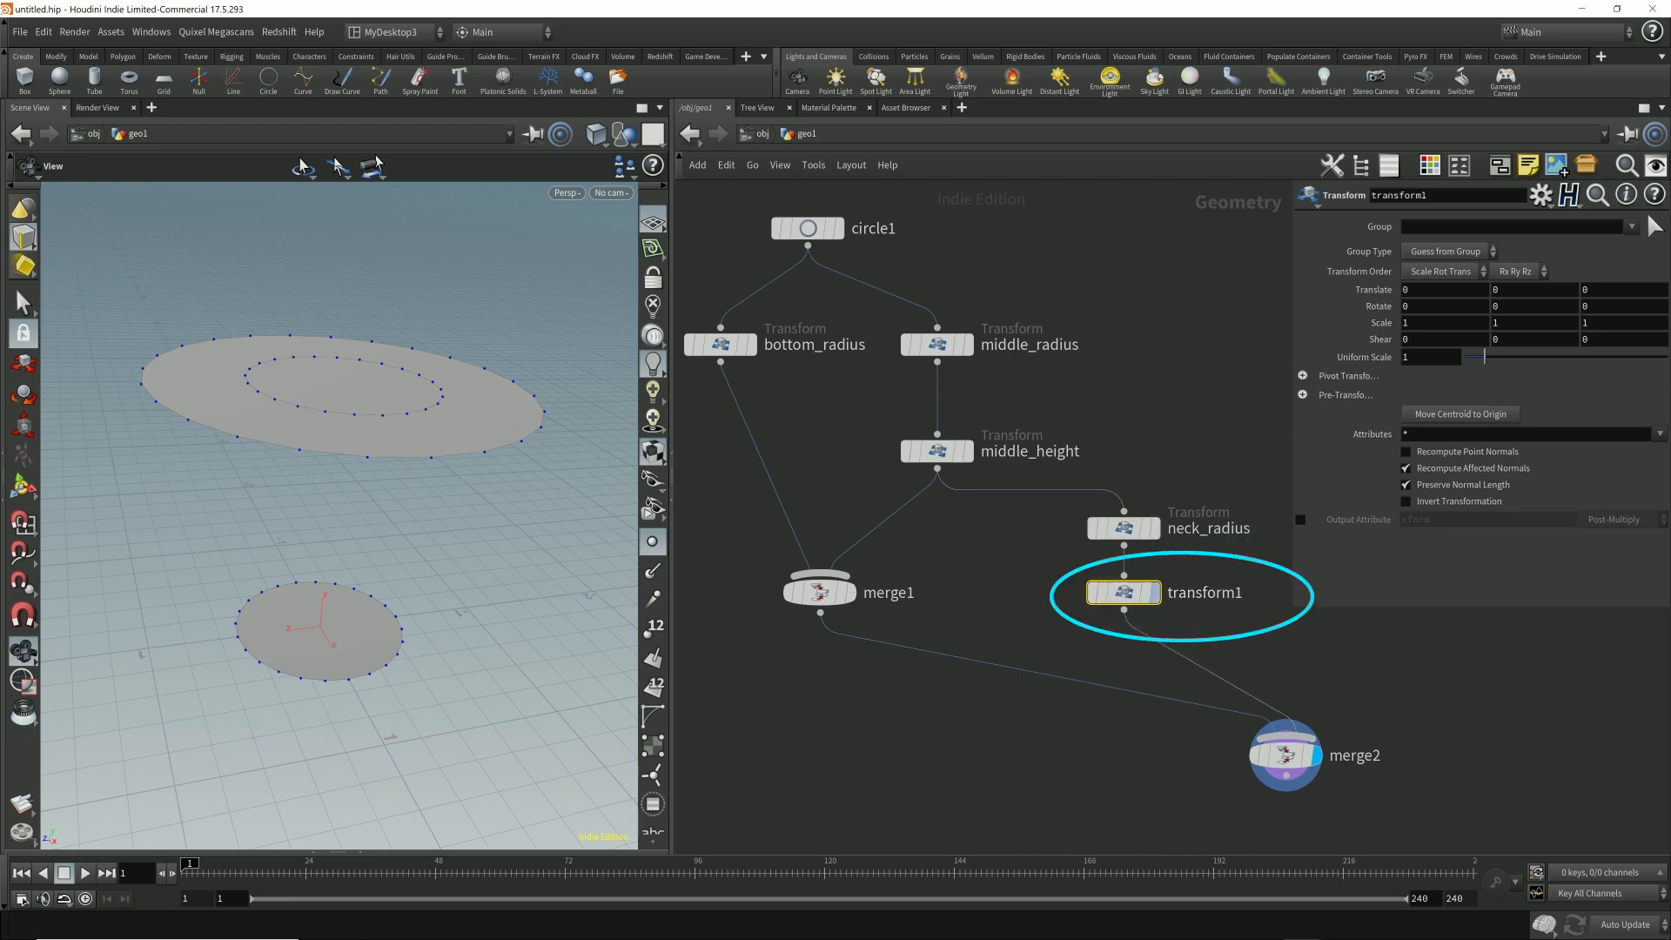
- Rename the new Transform node below neck_radius as neck_height
double_click(1205, 592)
key("ctrl+a")
key("BackSpace")
type("neck_height")
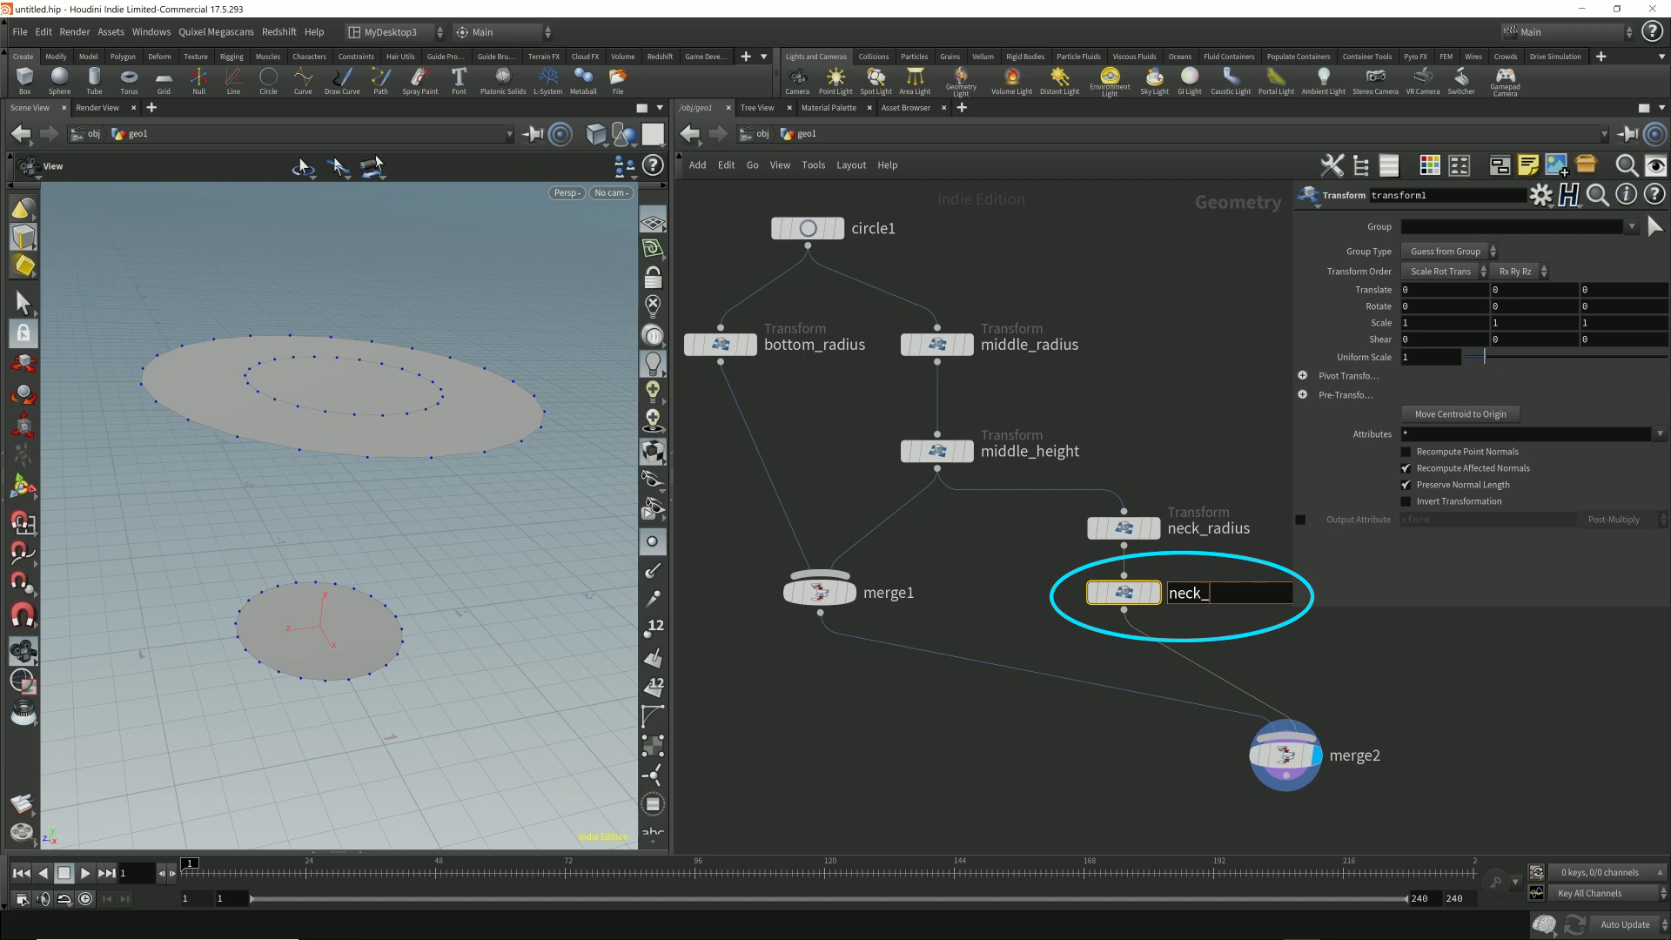
key("Return")
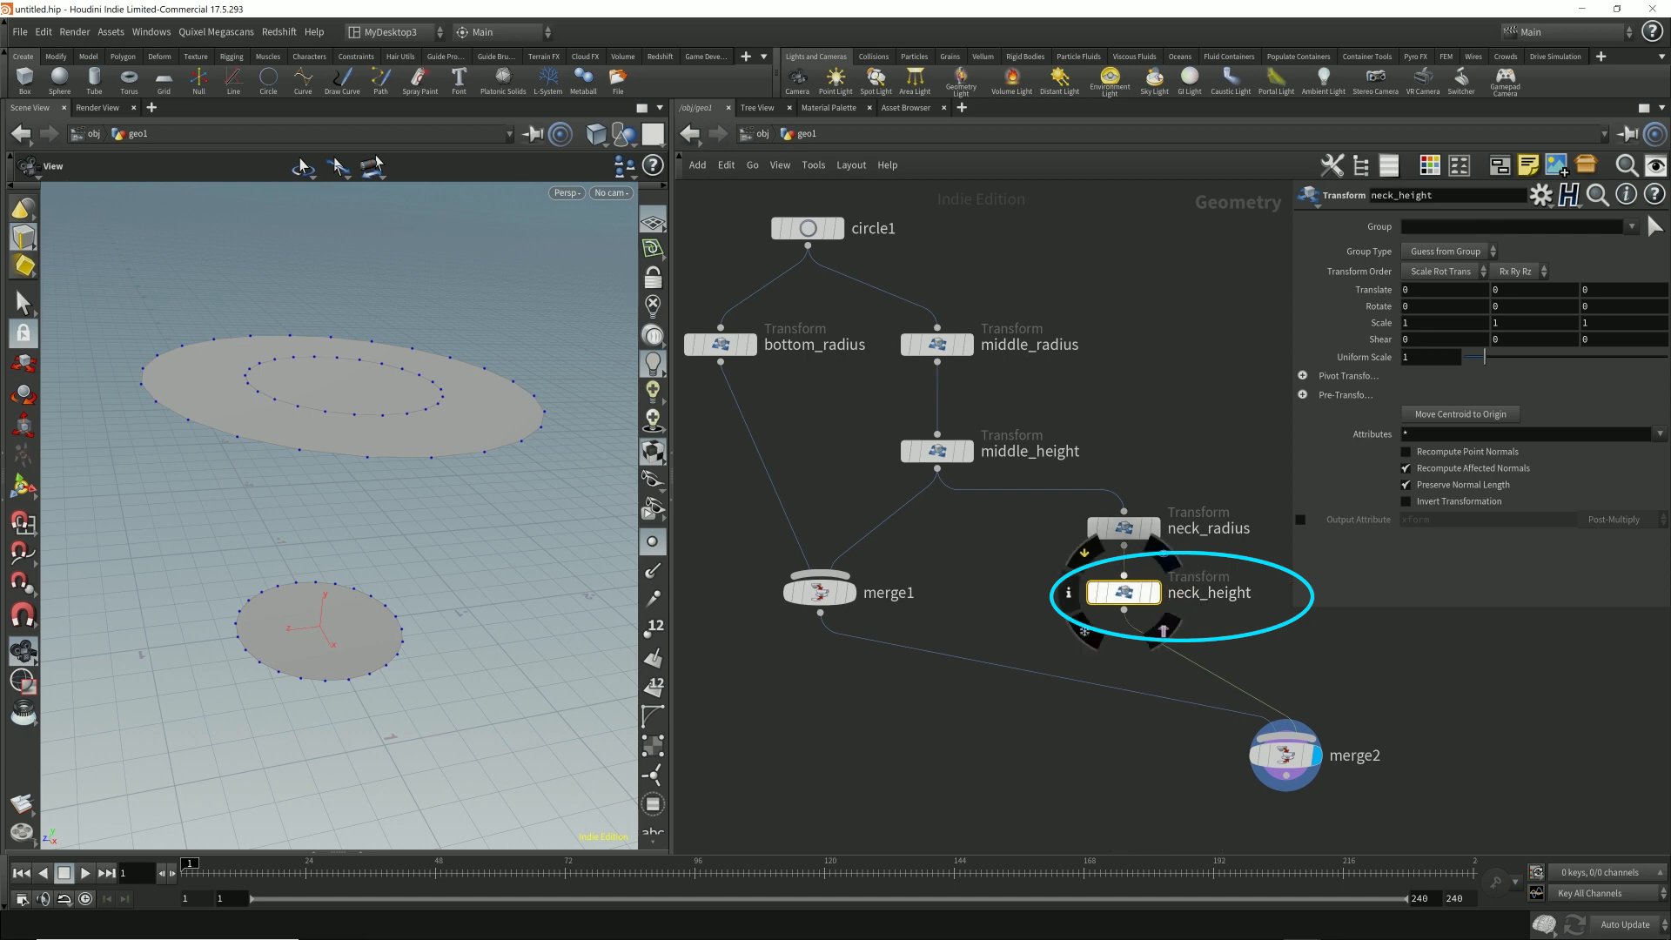
- Set the Y Translate of neck_height to 0.7 to raise the neck circle above the middle one
scroll(1528, 290, "up", 8)
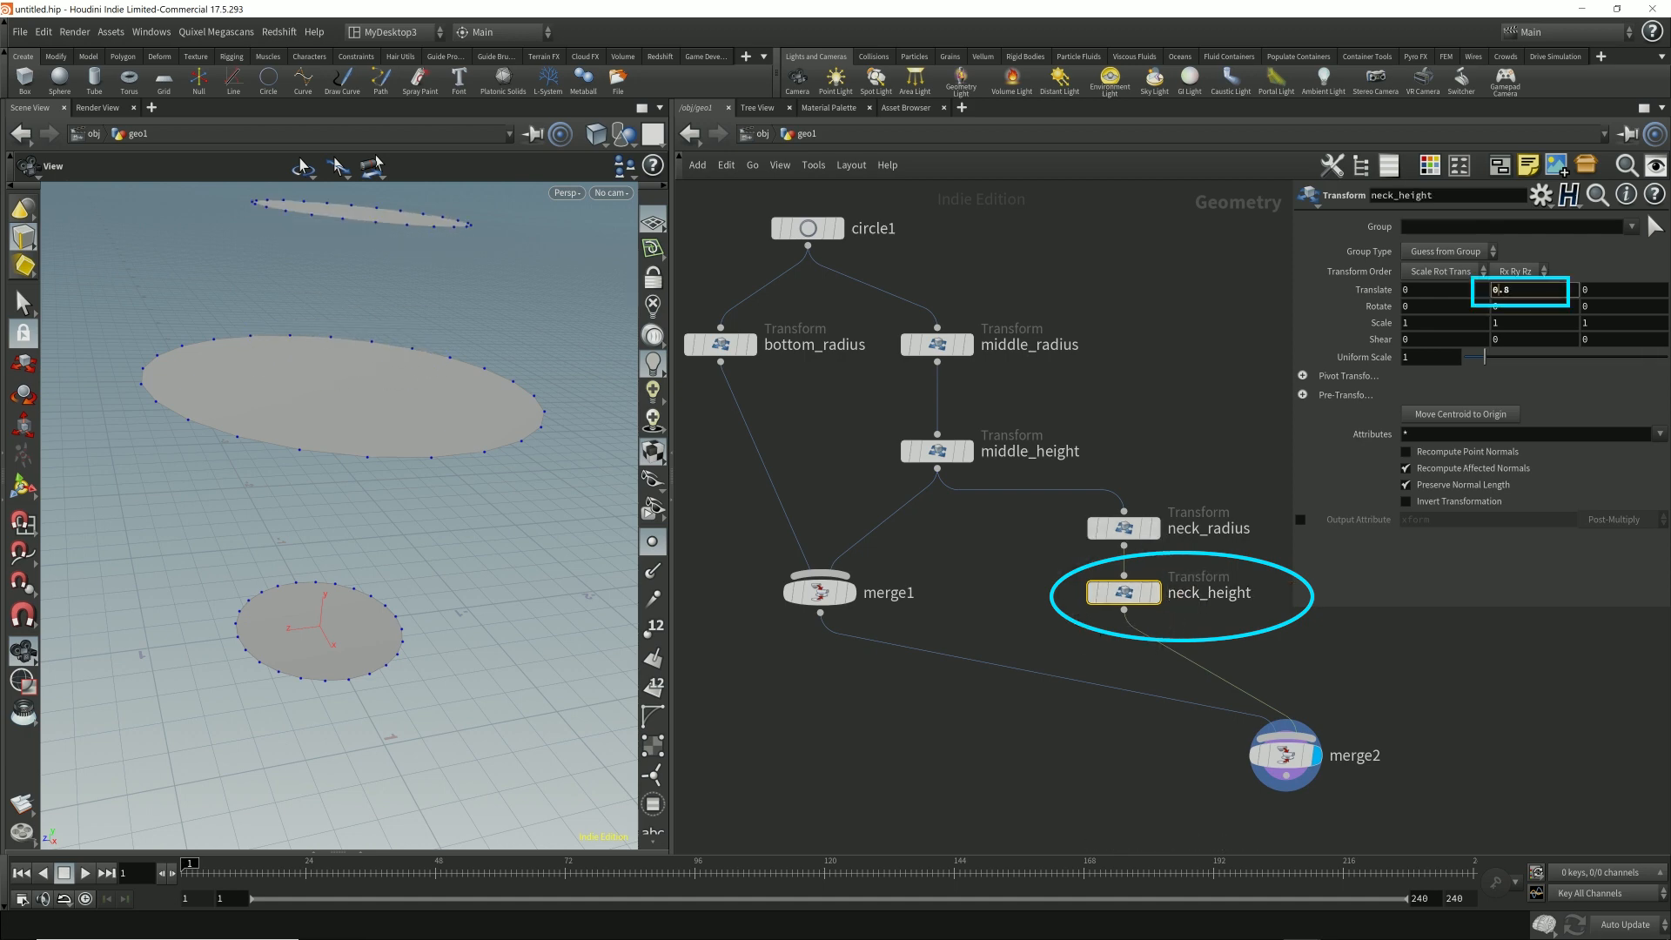
scroll(1528, 289, "down", 1)
left_click_drag(522, 374, 548, 315)
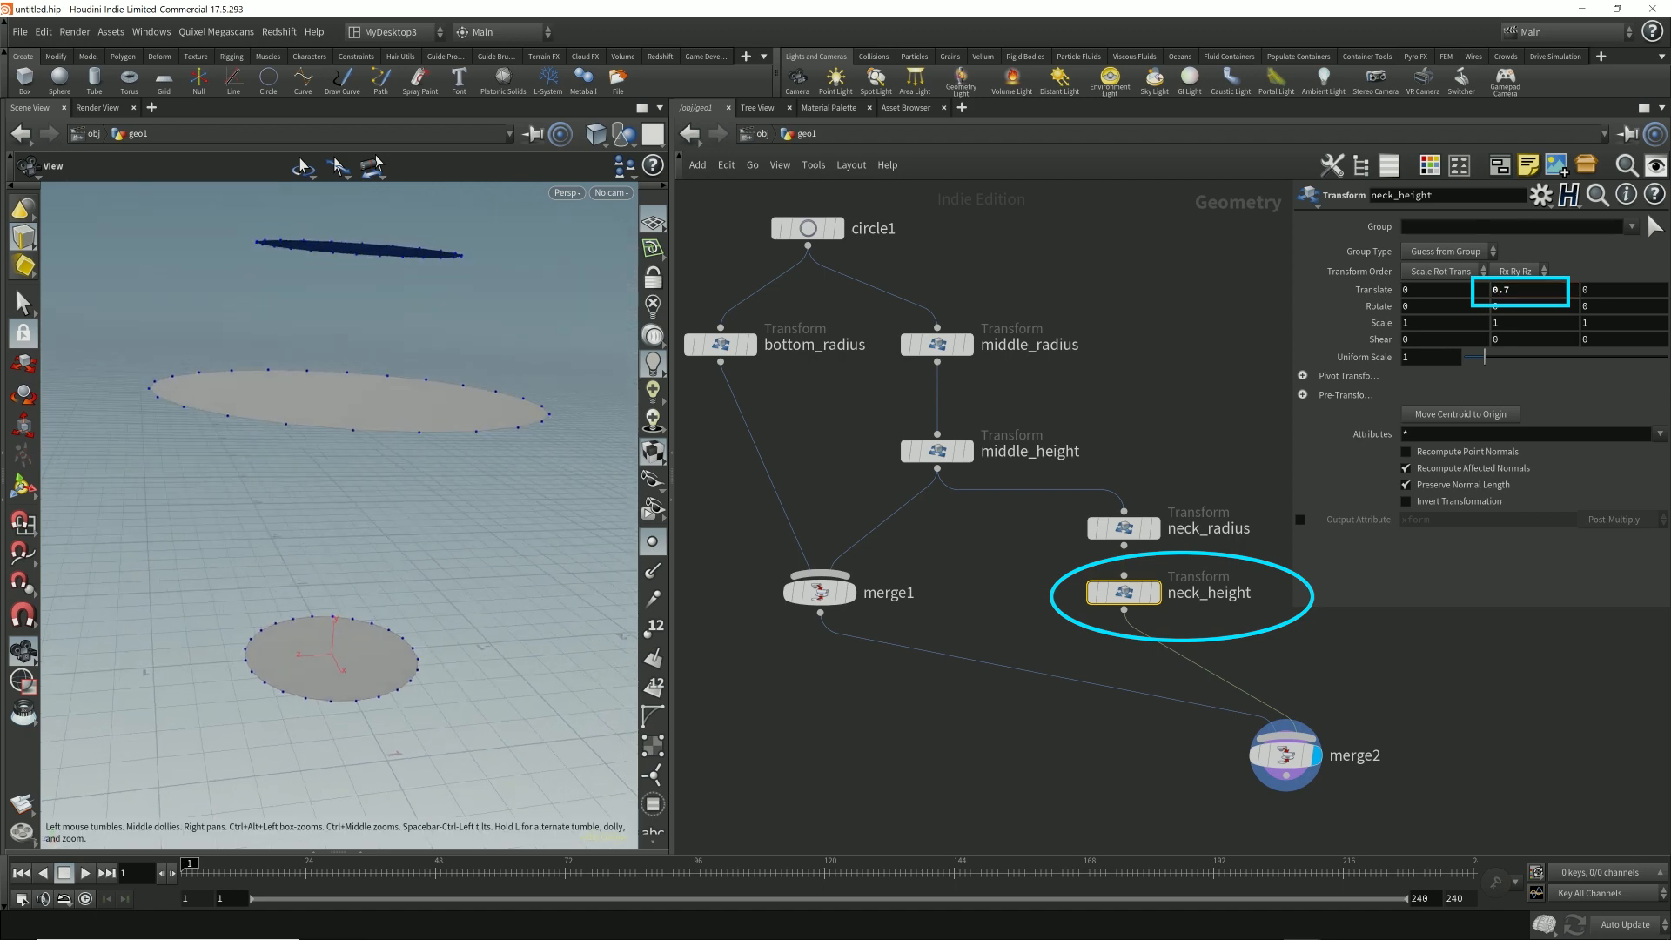
scroll(557, 309, "down", 3)
right_click_drag(557, 309, 492, 348)
mouse_move(492, 348)
left_mouse_down()
mouse_move(492, 440)
mouse_move(492, 381)
left_mouse_up()
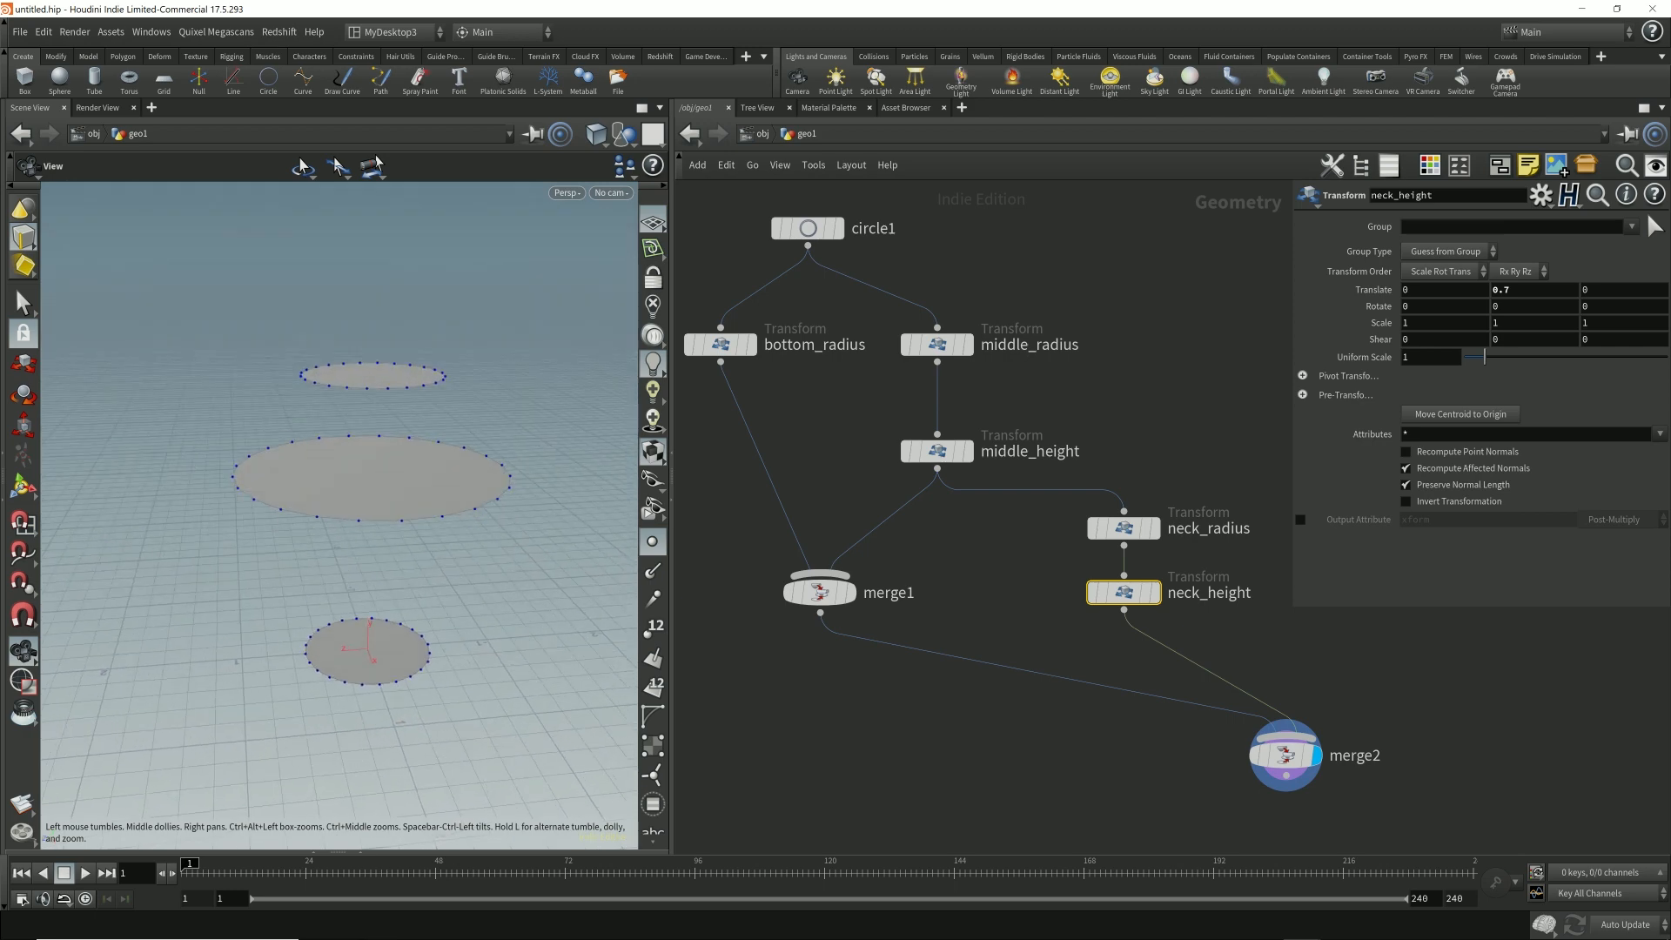
- Delete the merge2 node from the network
left_click(1285, 755)
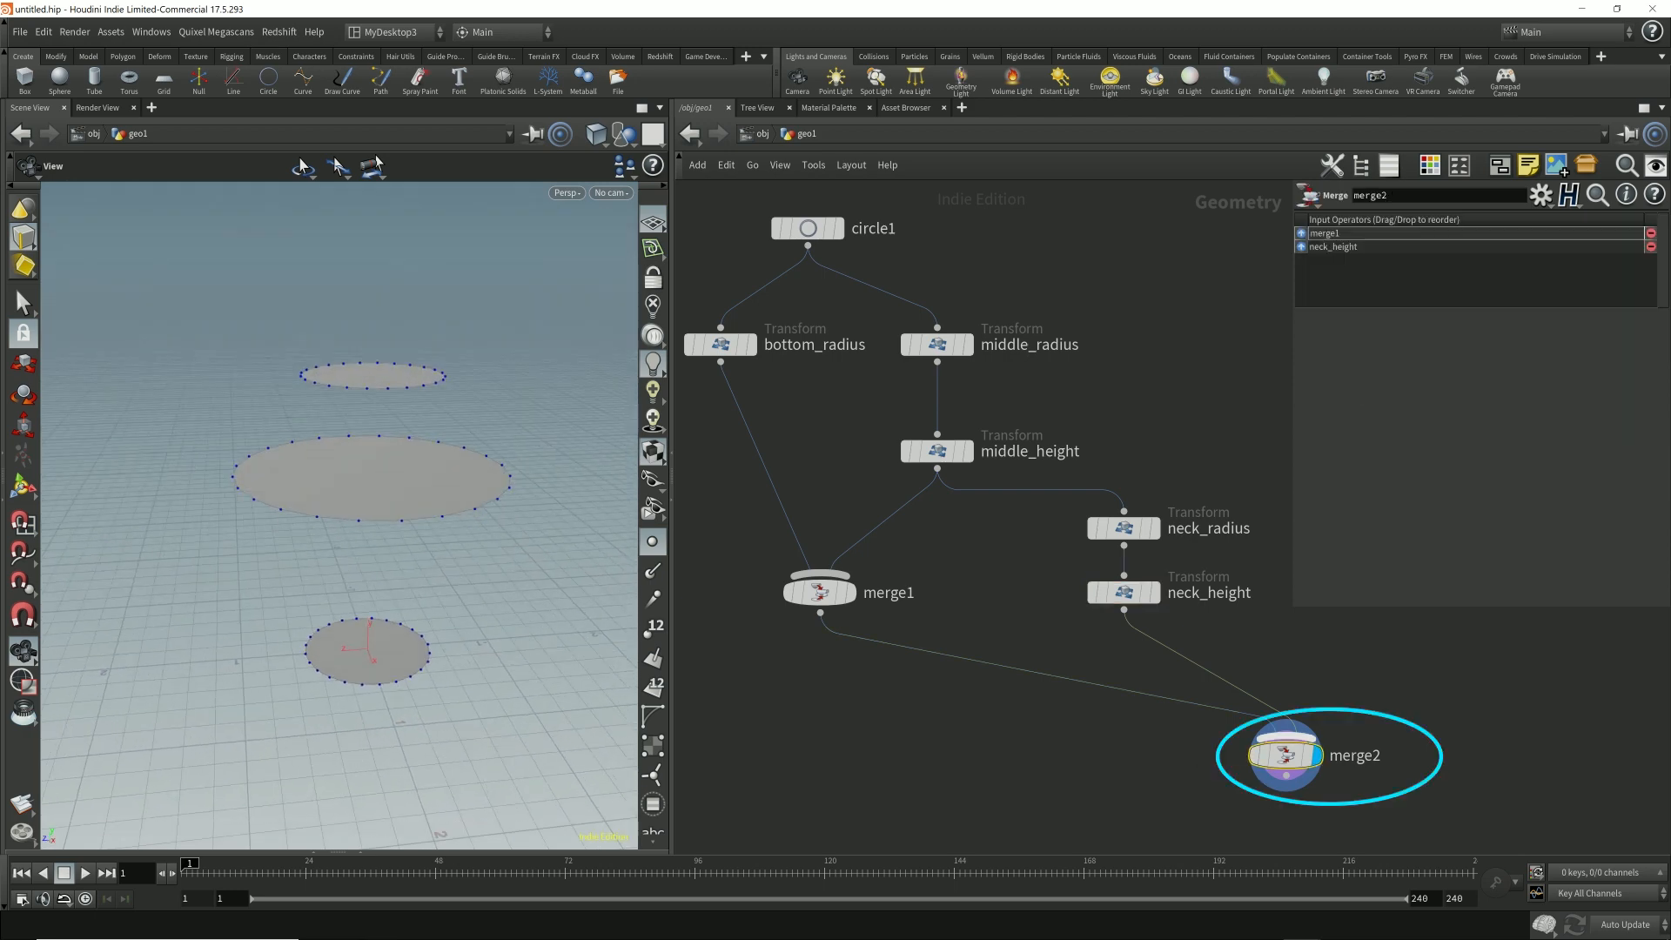
key("Delete")
middle_click_drag(957, 661, 1083, 696)
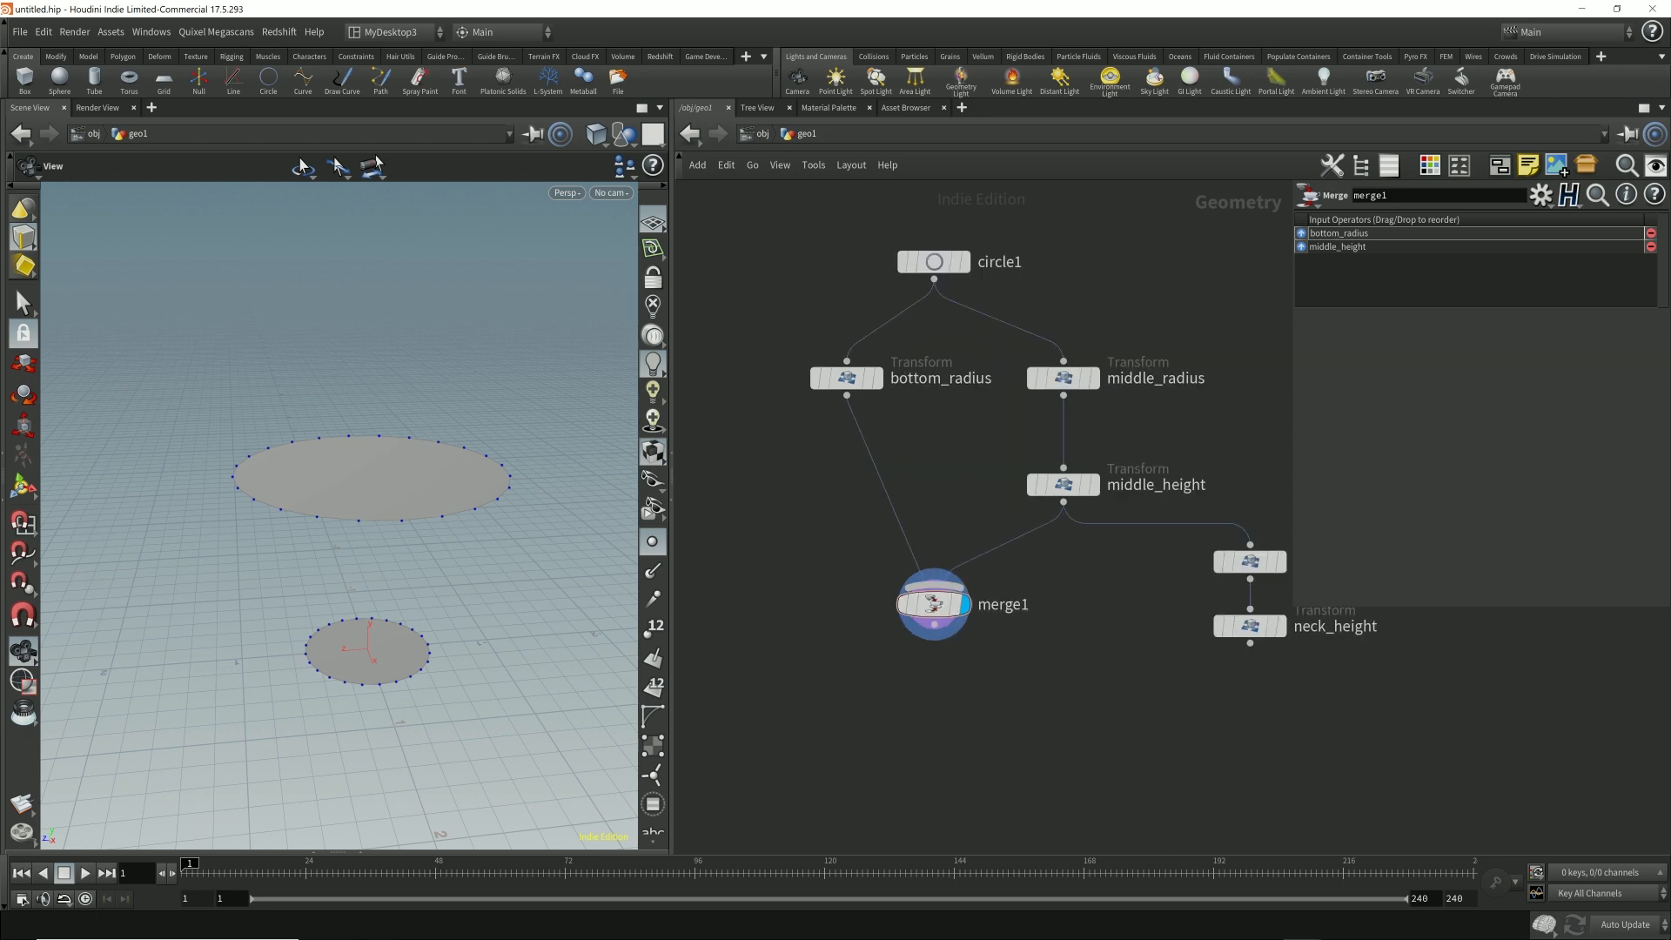
- Display bottom_radius, middle_height and merge1 in turn to examine the circles feeding the merge
mouse_move(1063, 484)
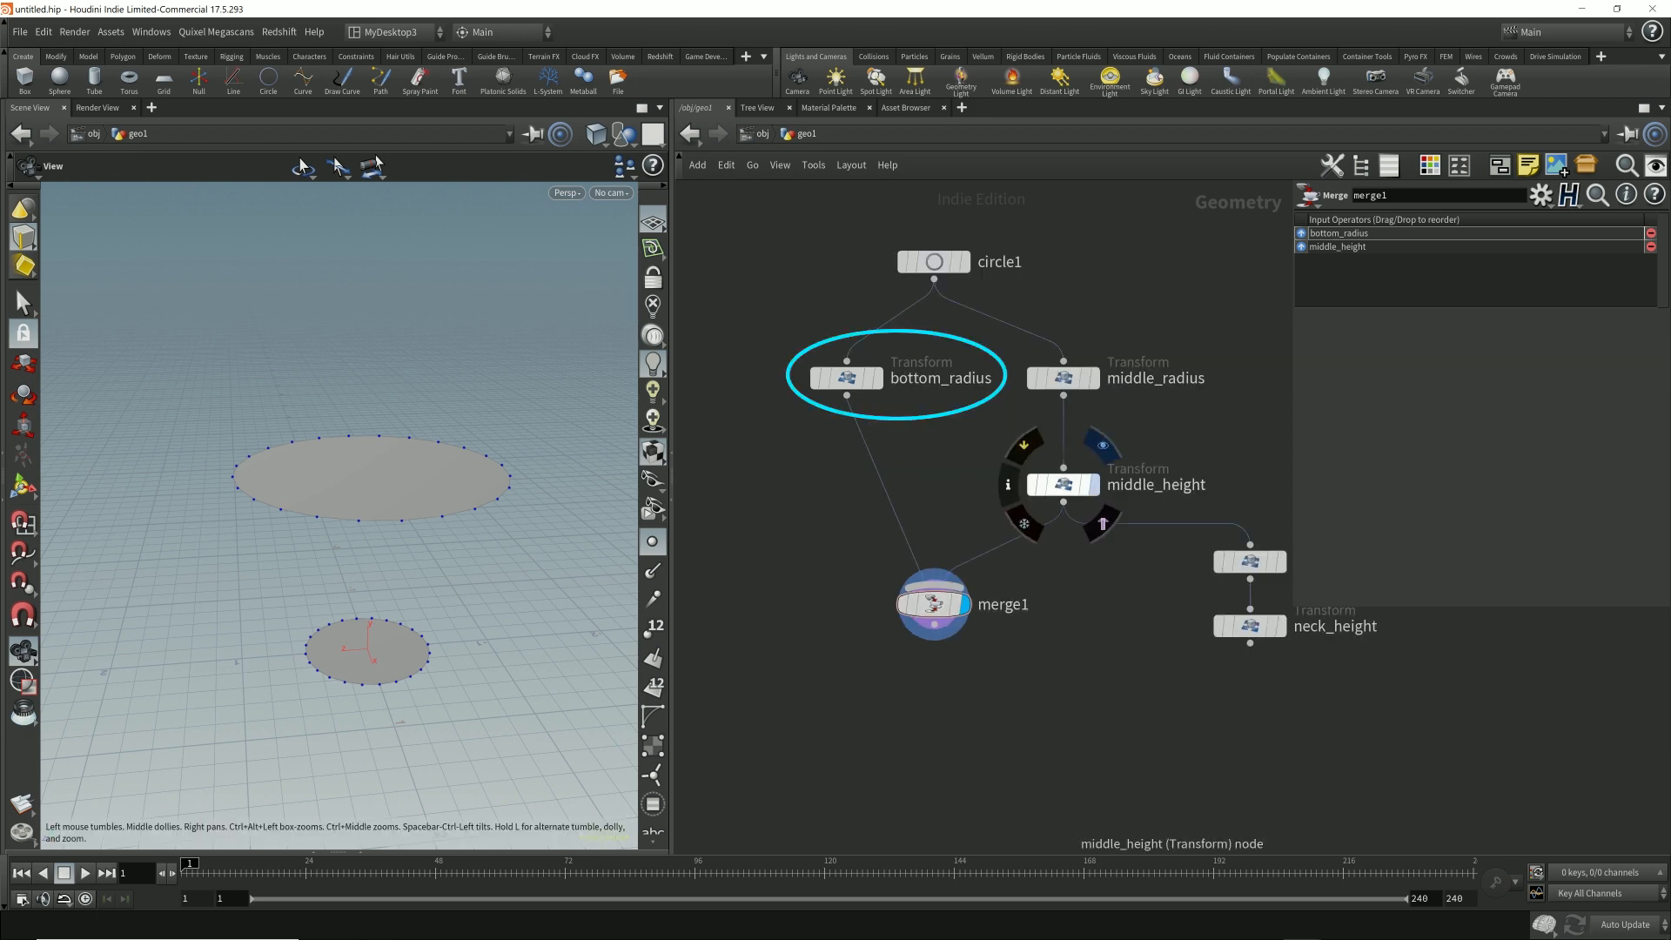
left_click(875, 378)
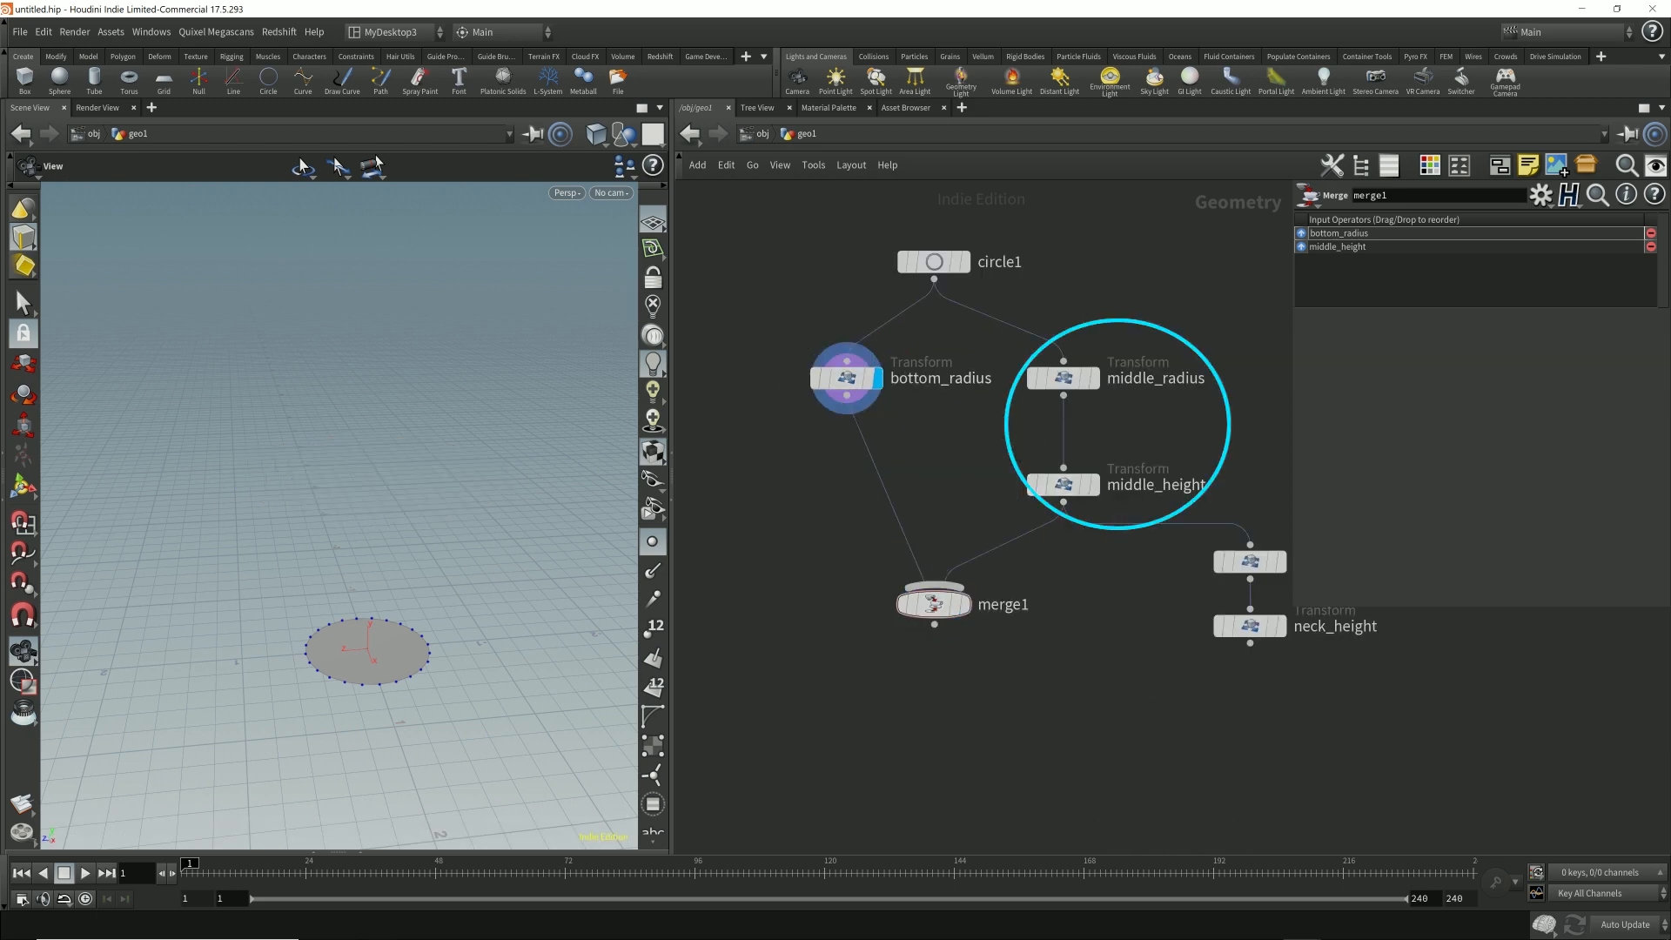
left_click(1093, 485)
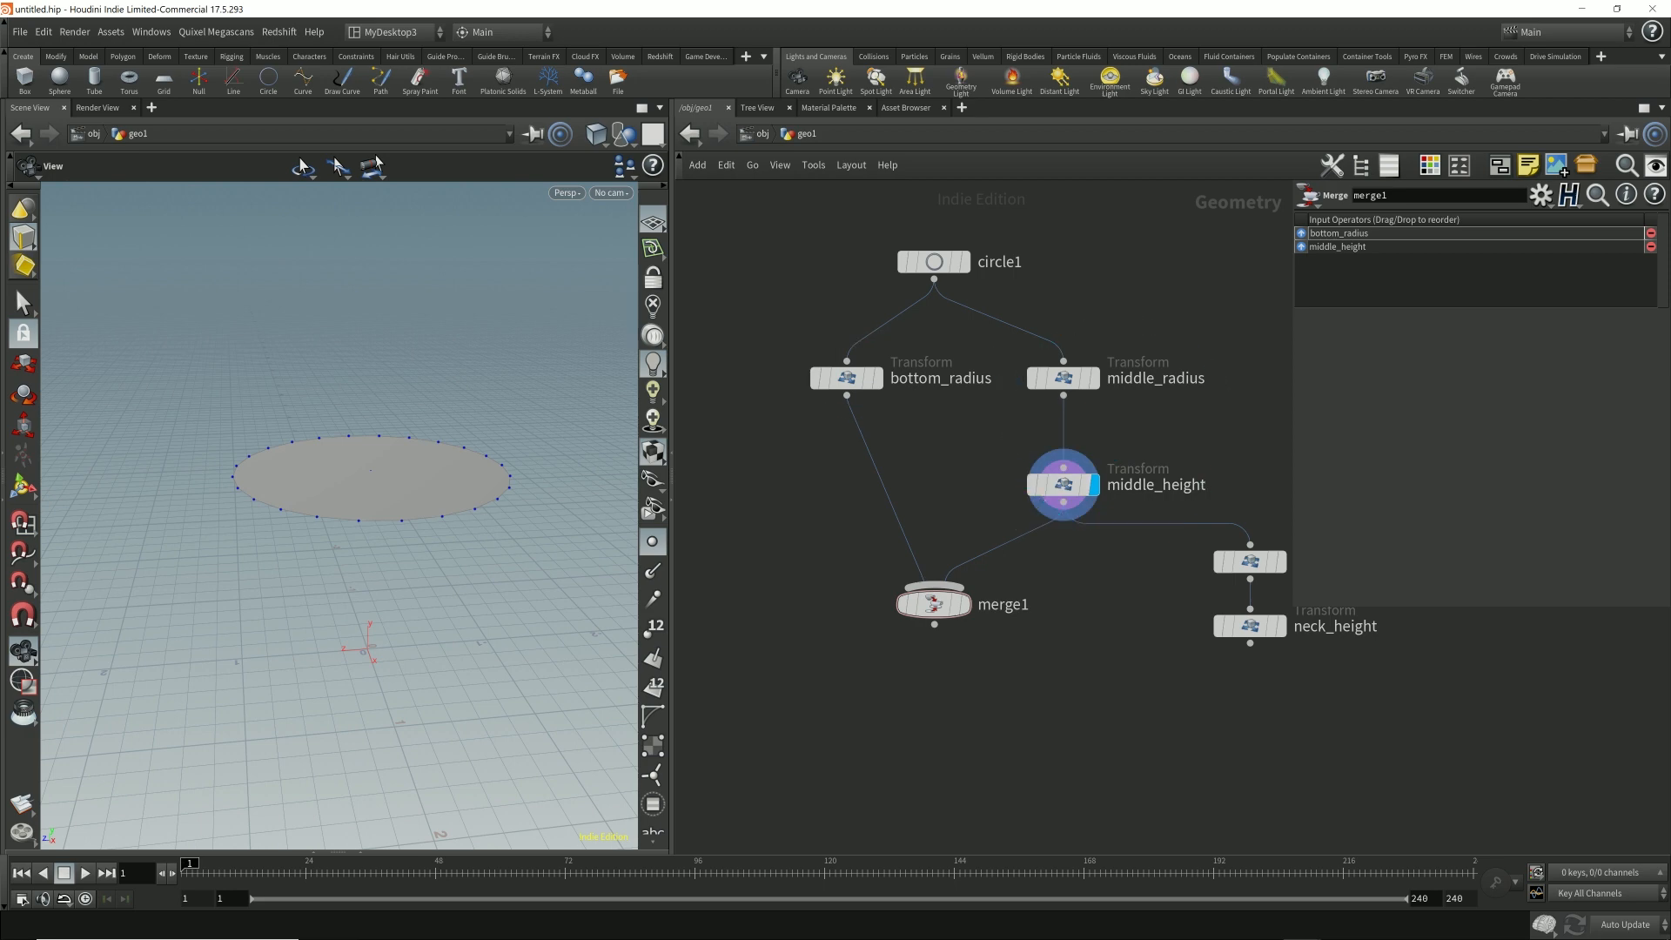
left_click(963, 604)
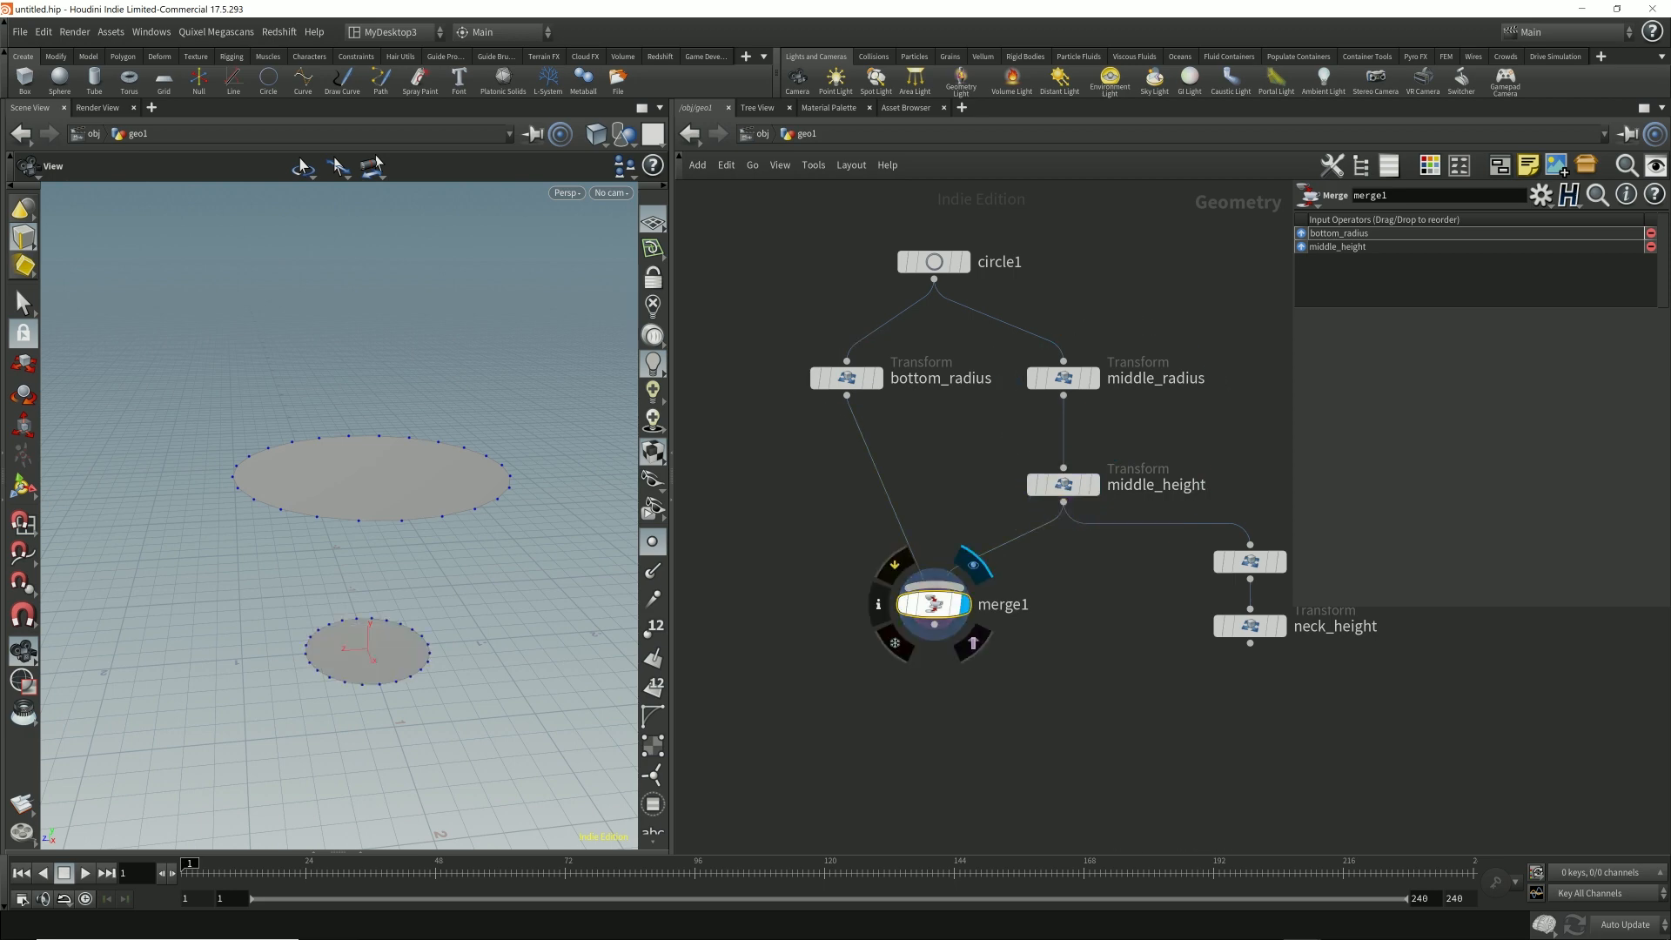
- Add a Skin node wired below merge1 and display the surface between the bottom and middle circles
key("Tab")
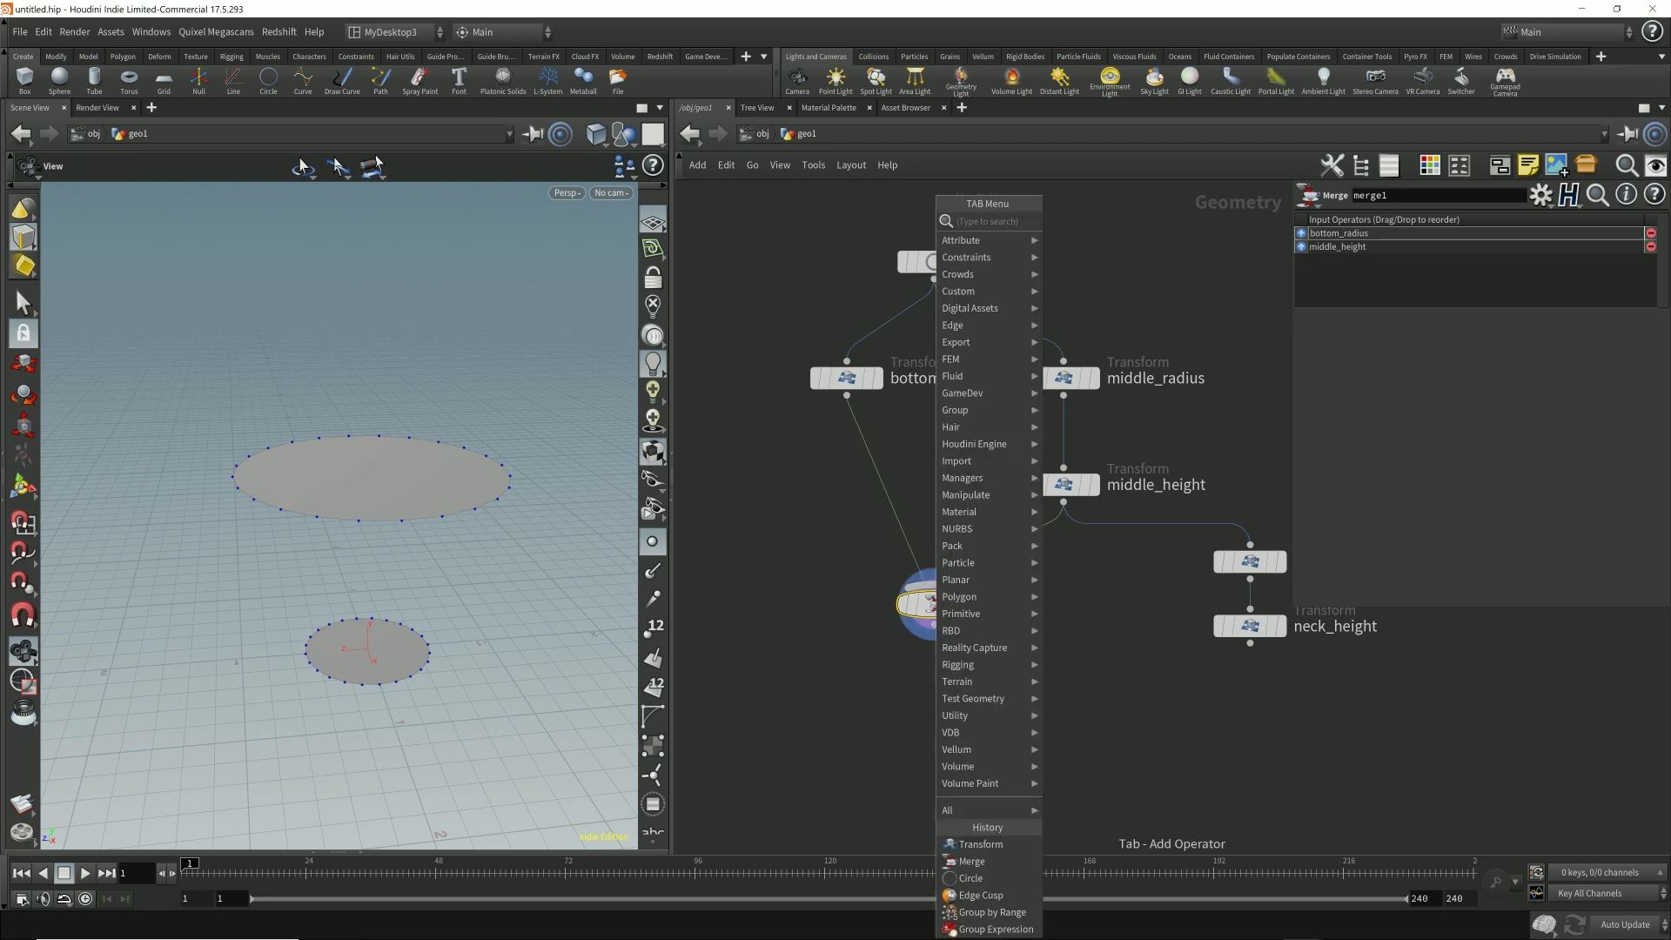
type("skin")
key("Return")
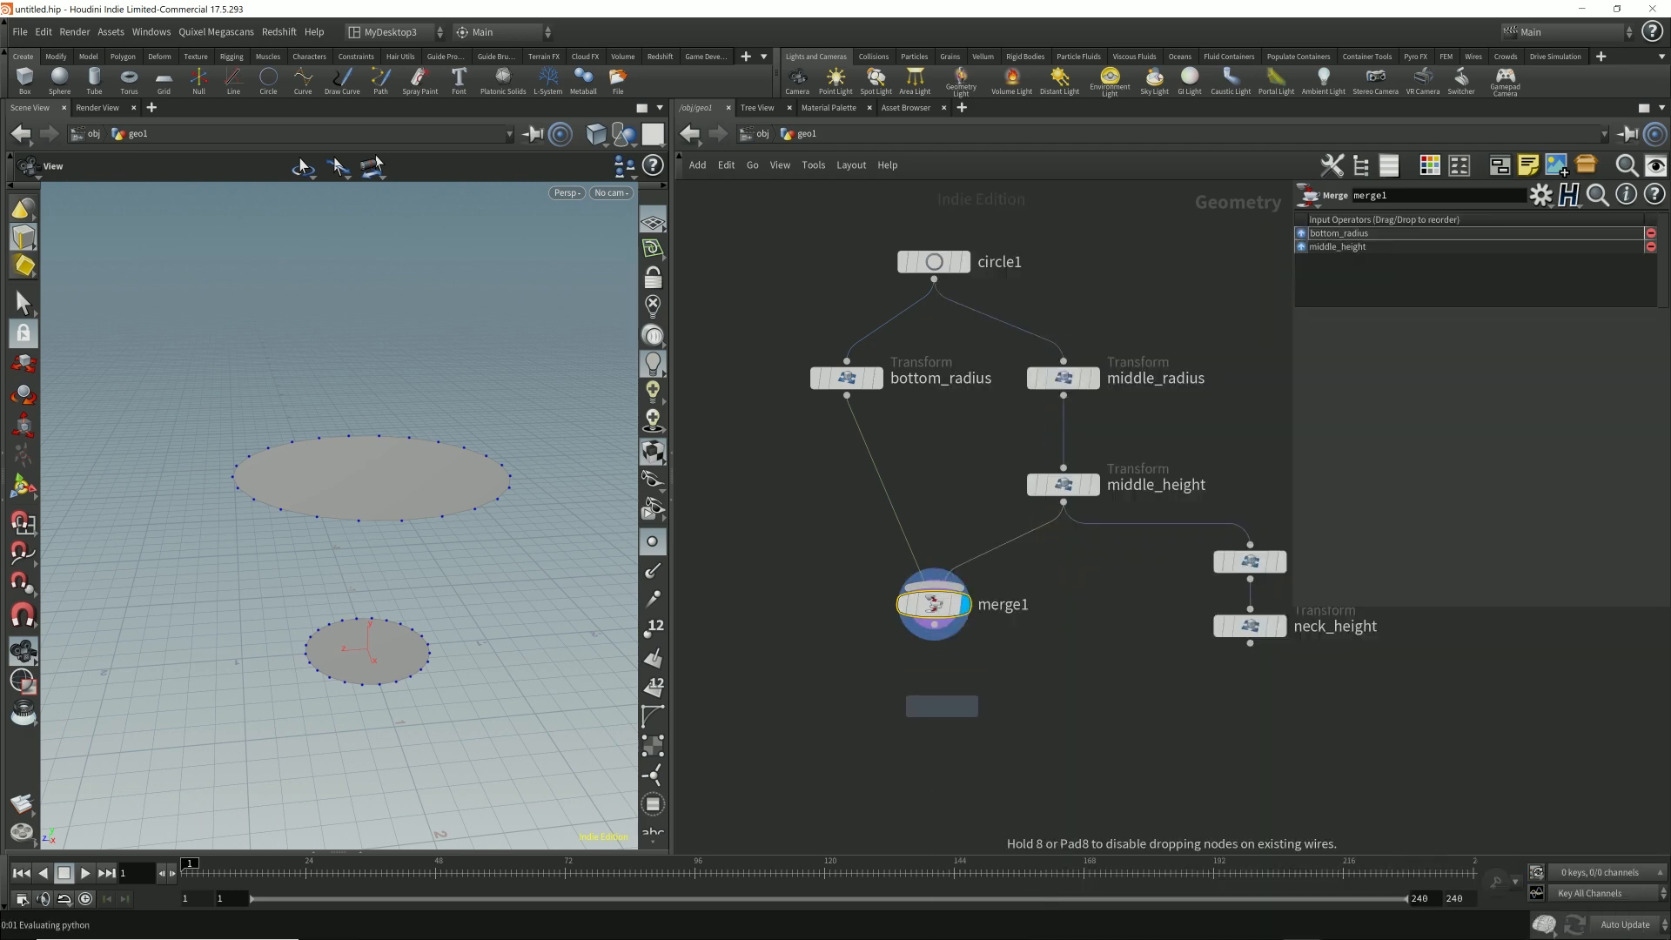
left_click(941, 706)
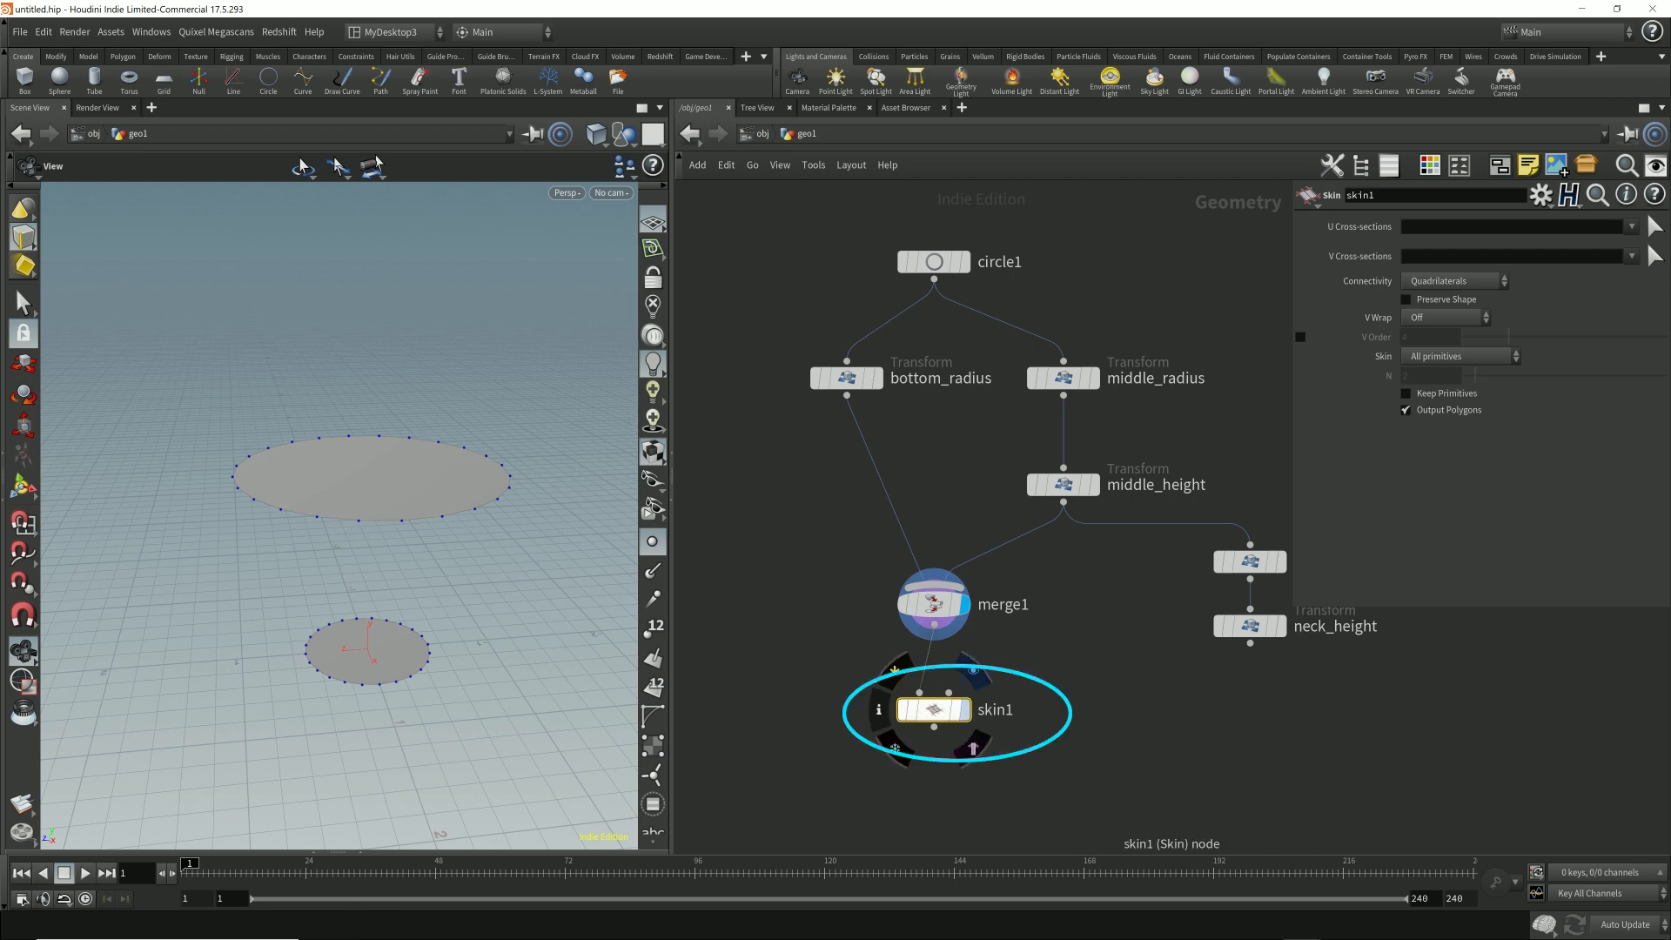
left_click(965, 709)
left_click_drag(348, 609, 387, 558)
middle_click_drag(1146, 677, 1029, 647)
scroll(1044, 674, "down", 1)
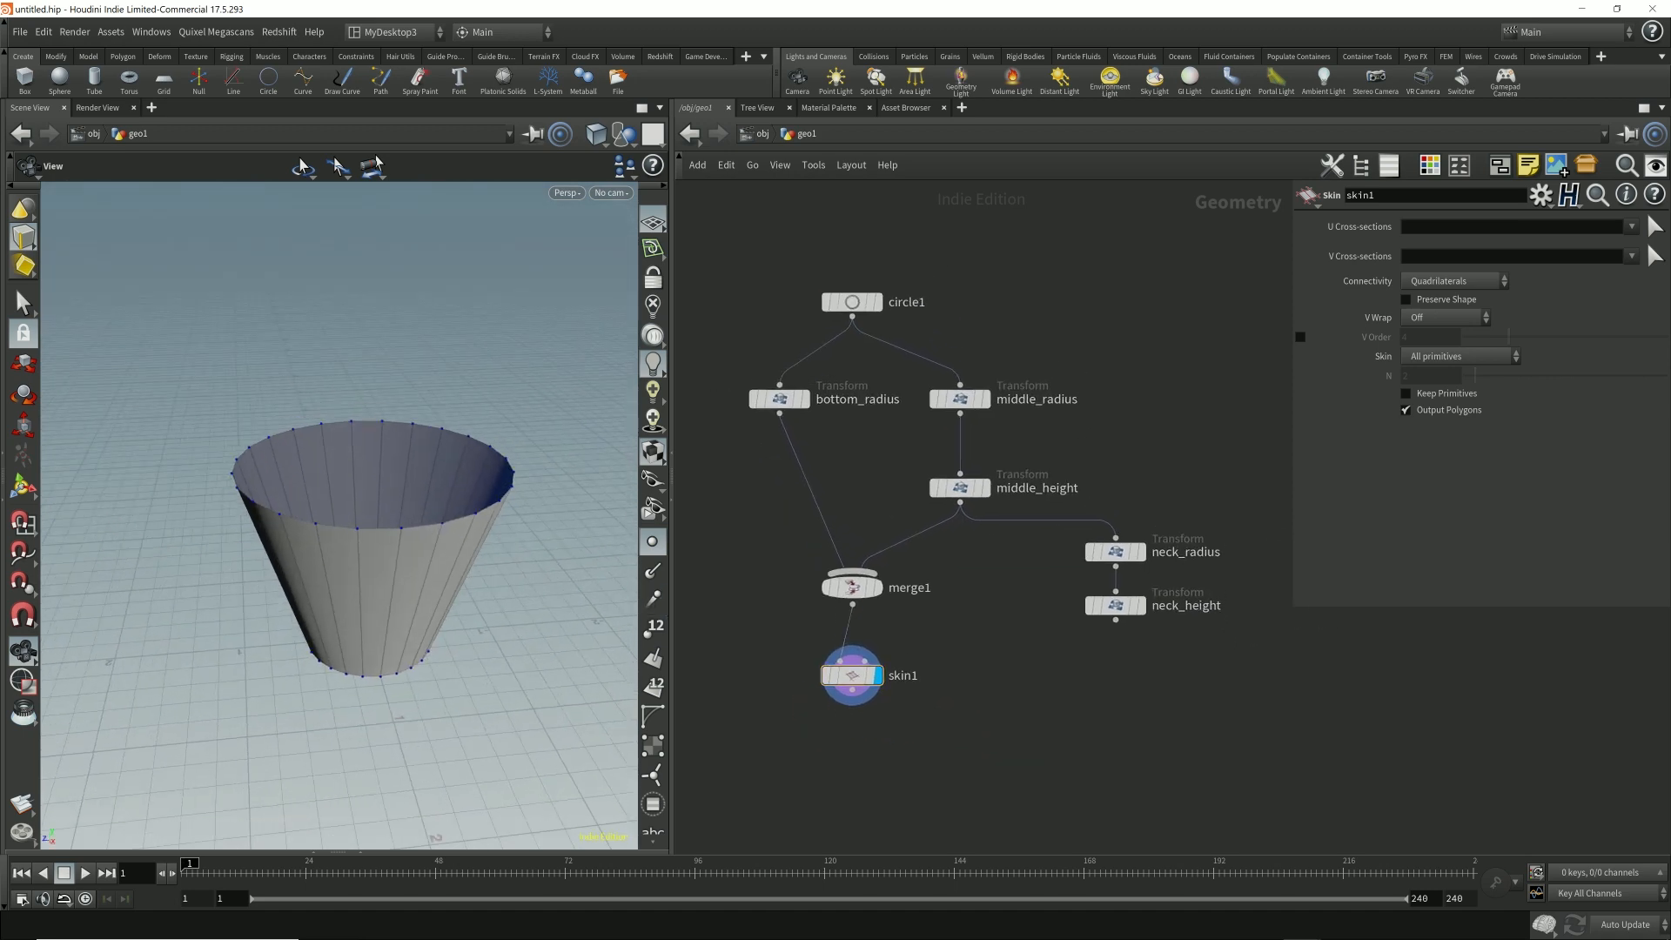
key("Tab")
type("skin")
key("Return")
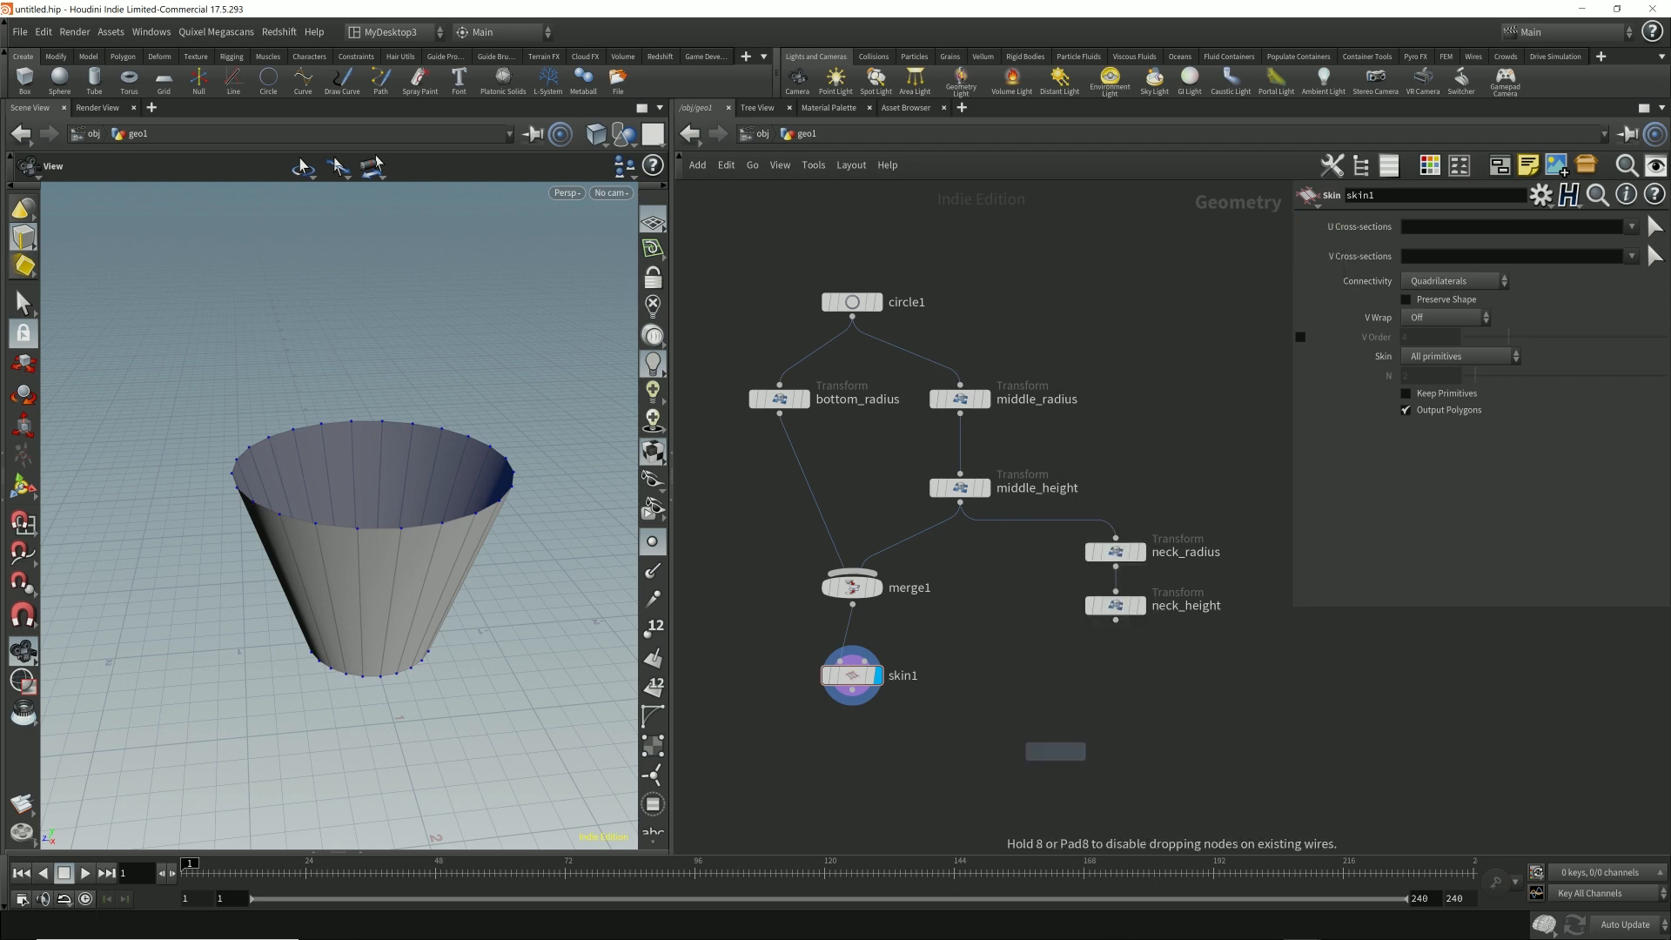
- Add an unconnected Merge node below middle_height and move merge1 with skin1 down level with it
key("Tab")
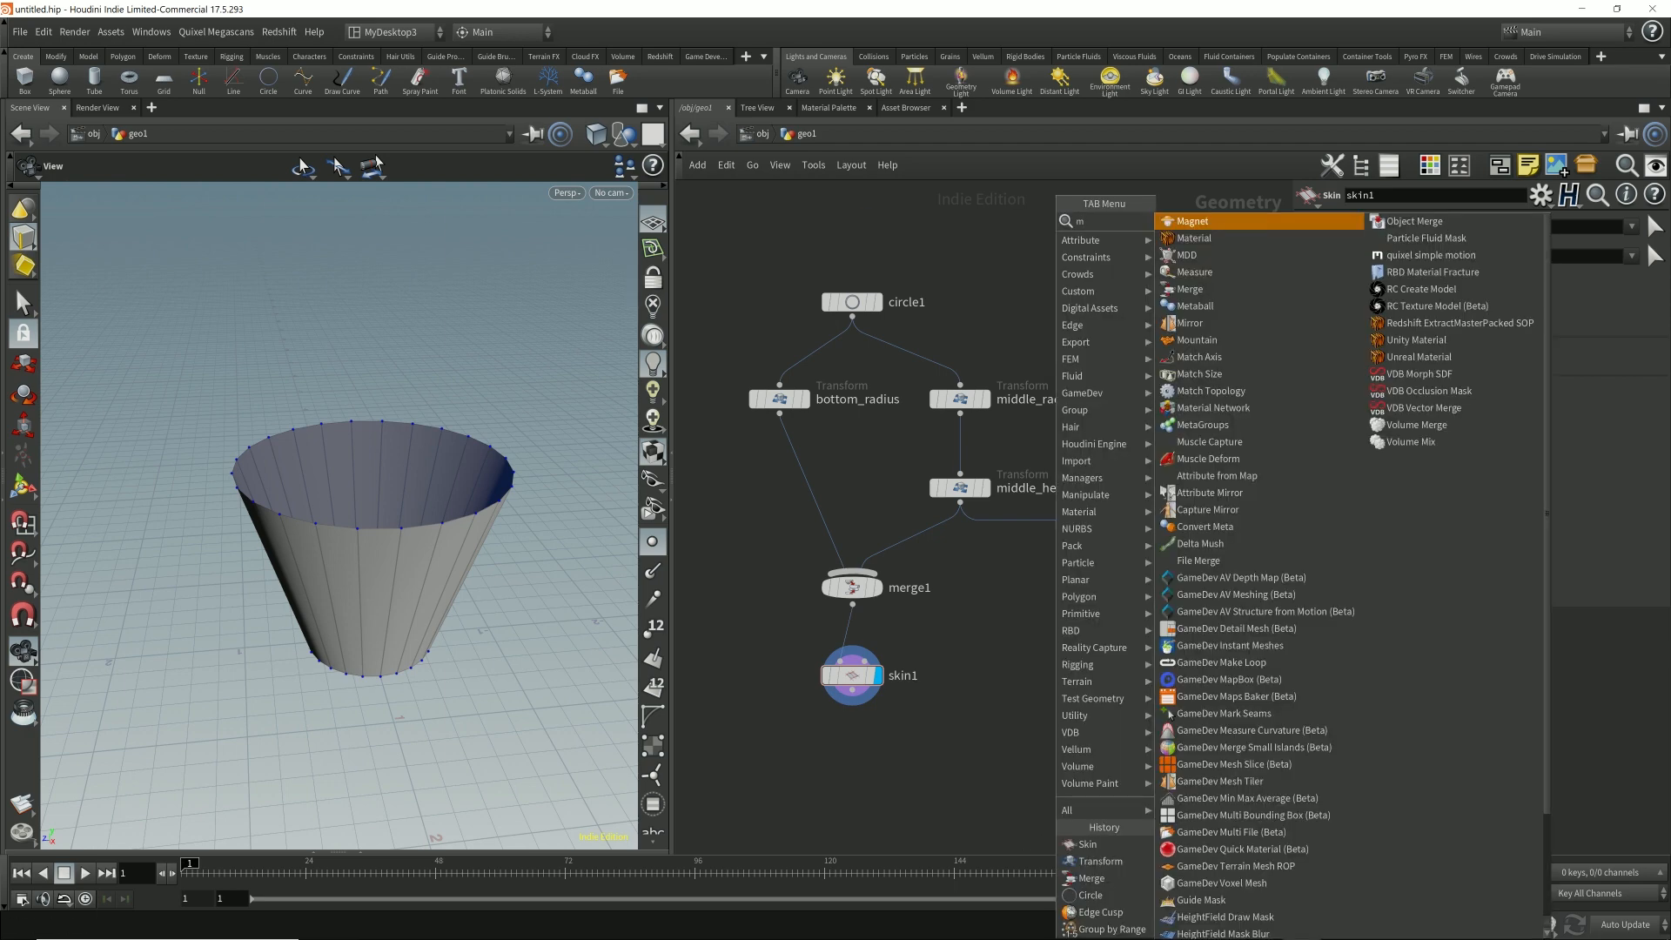
type("merge")
key("Return")
left_click(997, 665)
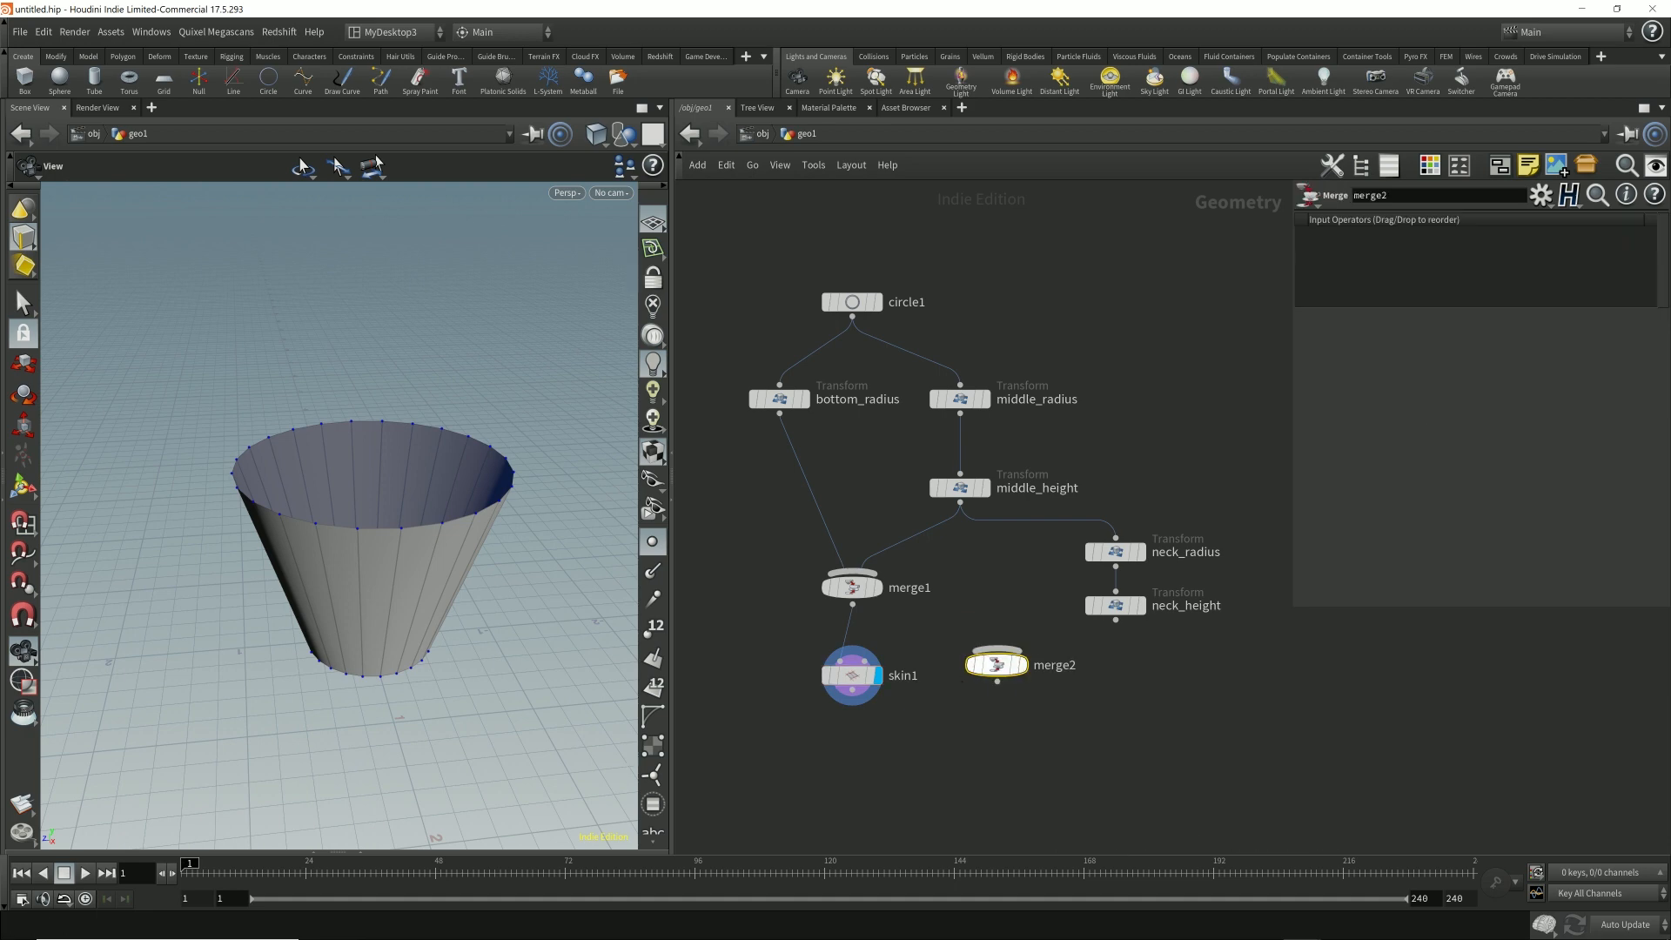
left_click_drag(996, 665, 1002, 675)
left_click_drag(852, 588, 844, 676, "ctrl")
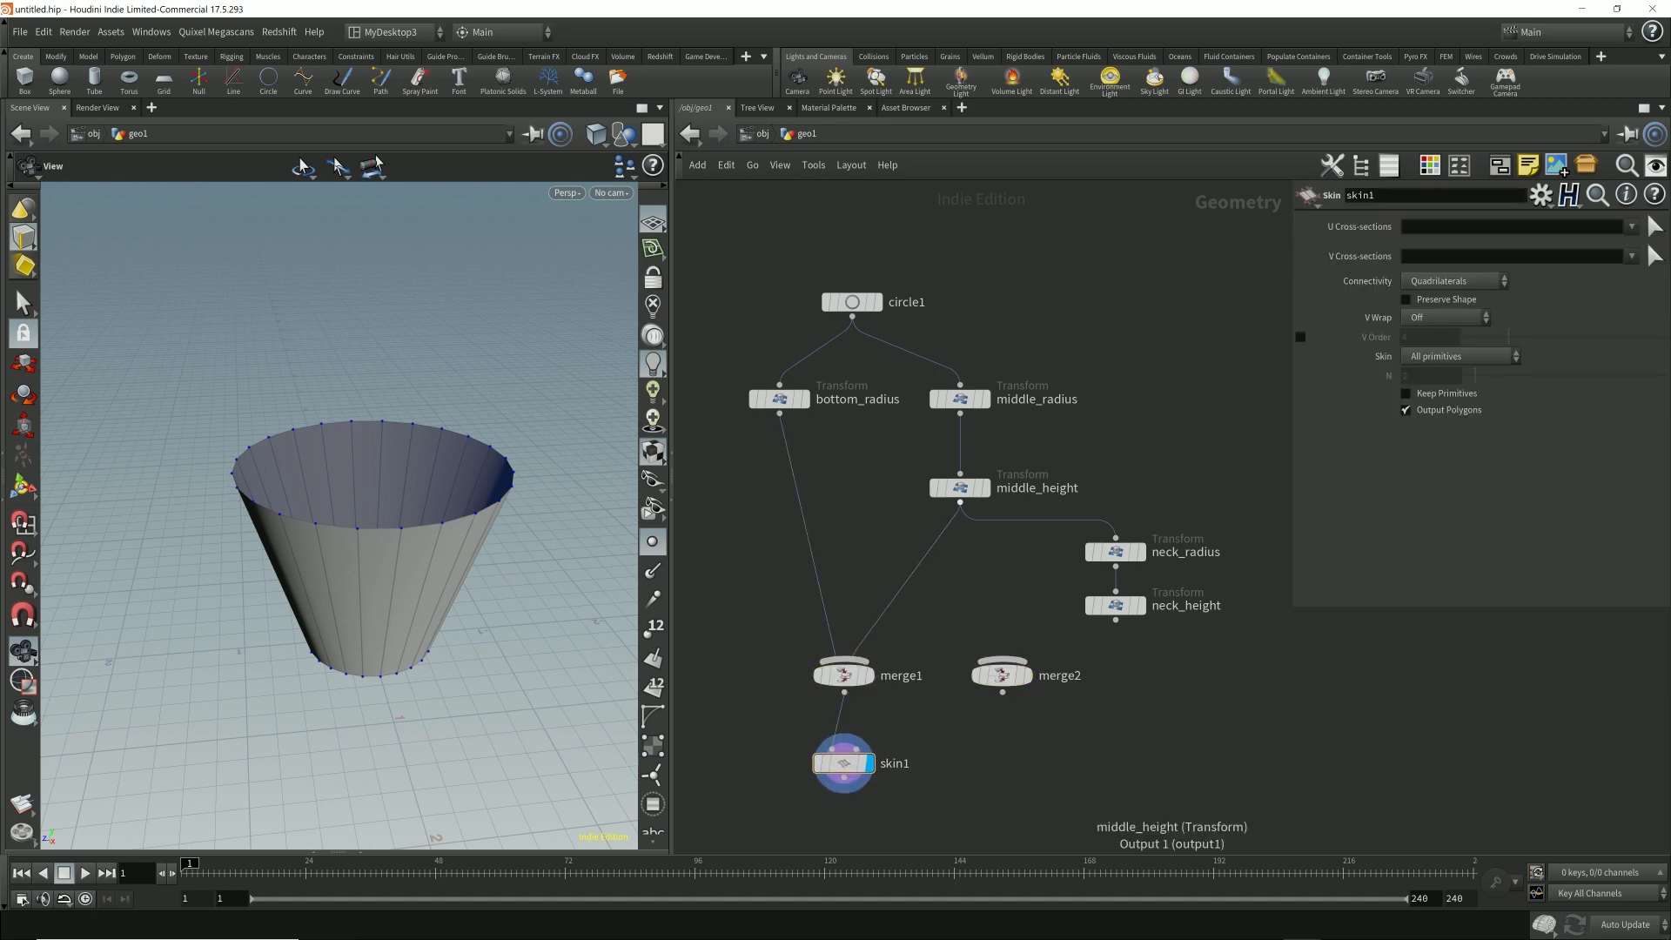
- Check the circles from middle_height and neck_height, wire both nodes into merge2 and display it
left_click(984, 487)
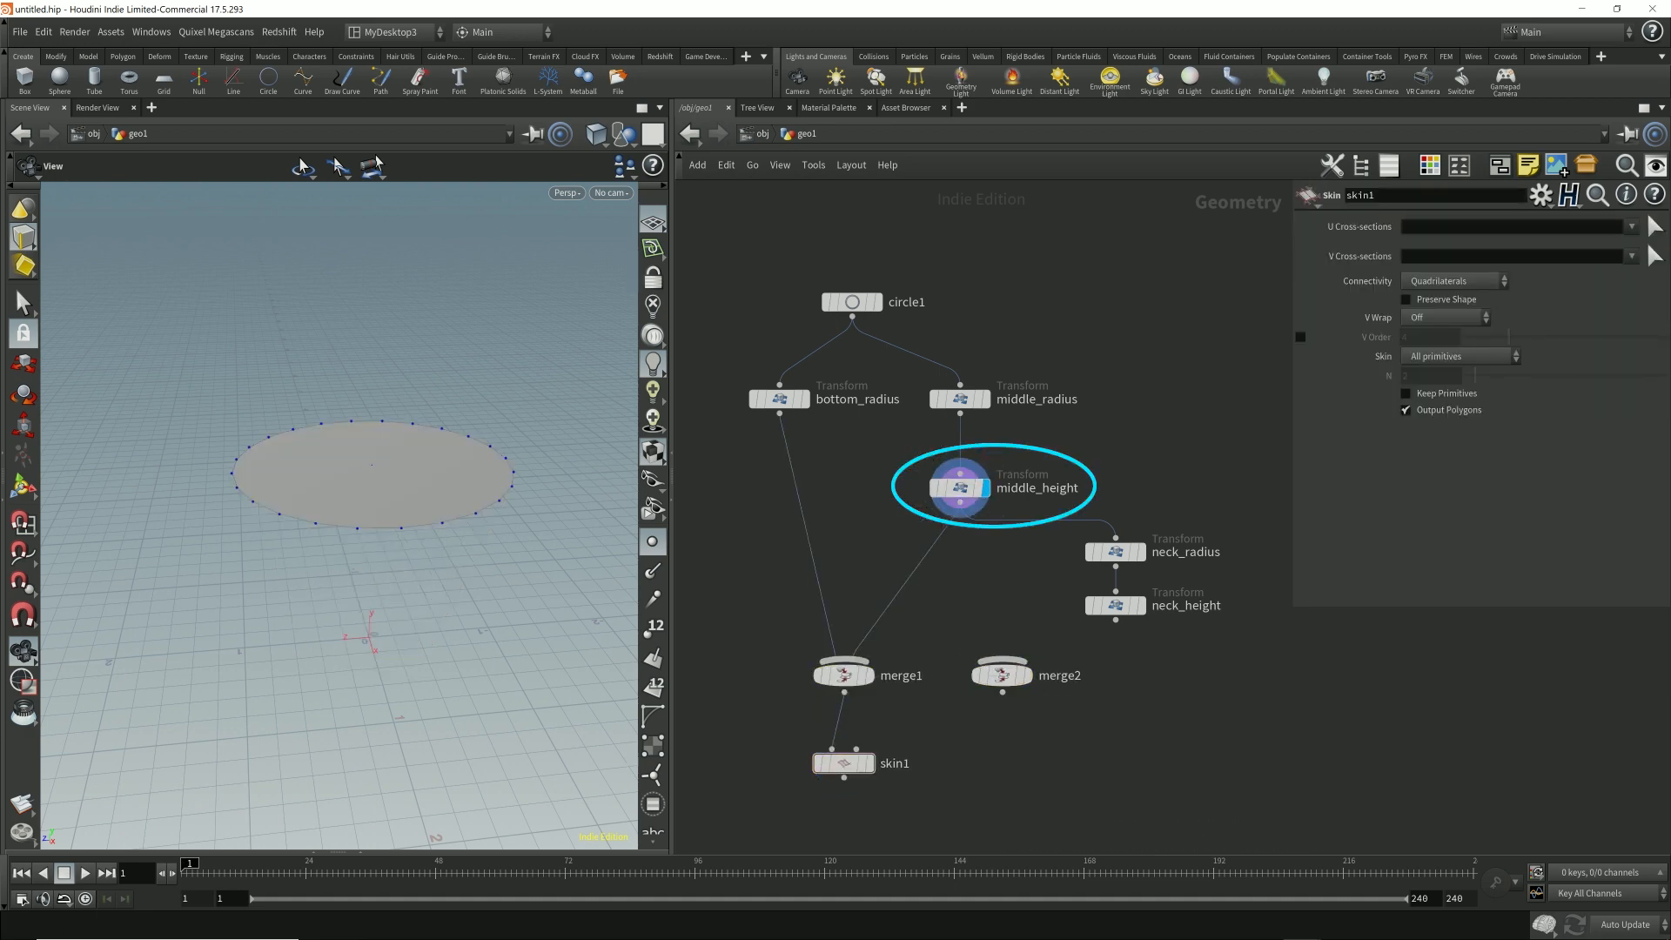
left_click(1140, 605)
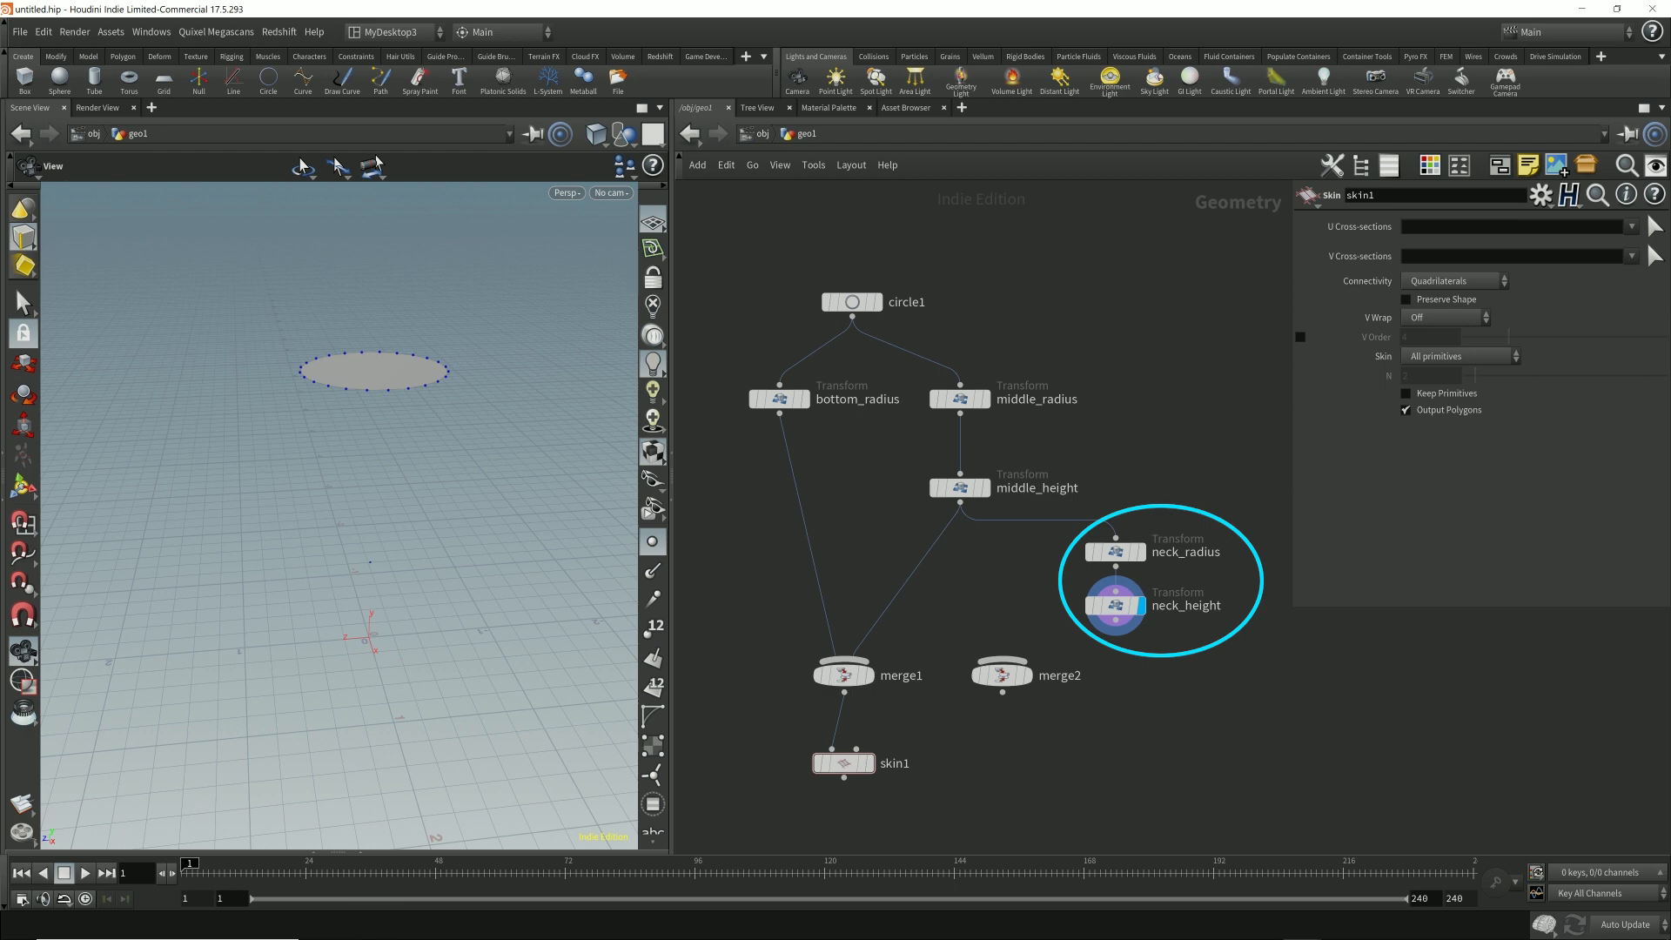
left_click_drag(960, 502, 1001, 660)
left_click_drag(1115, 620, 1010, 660)
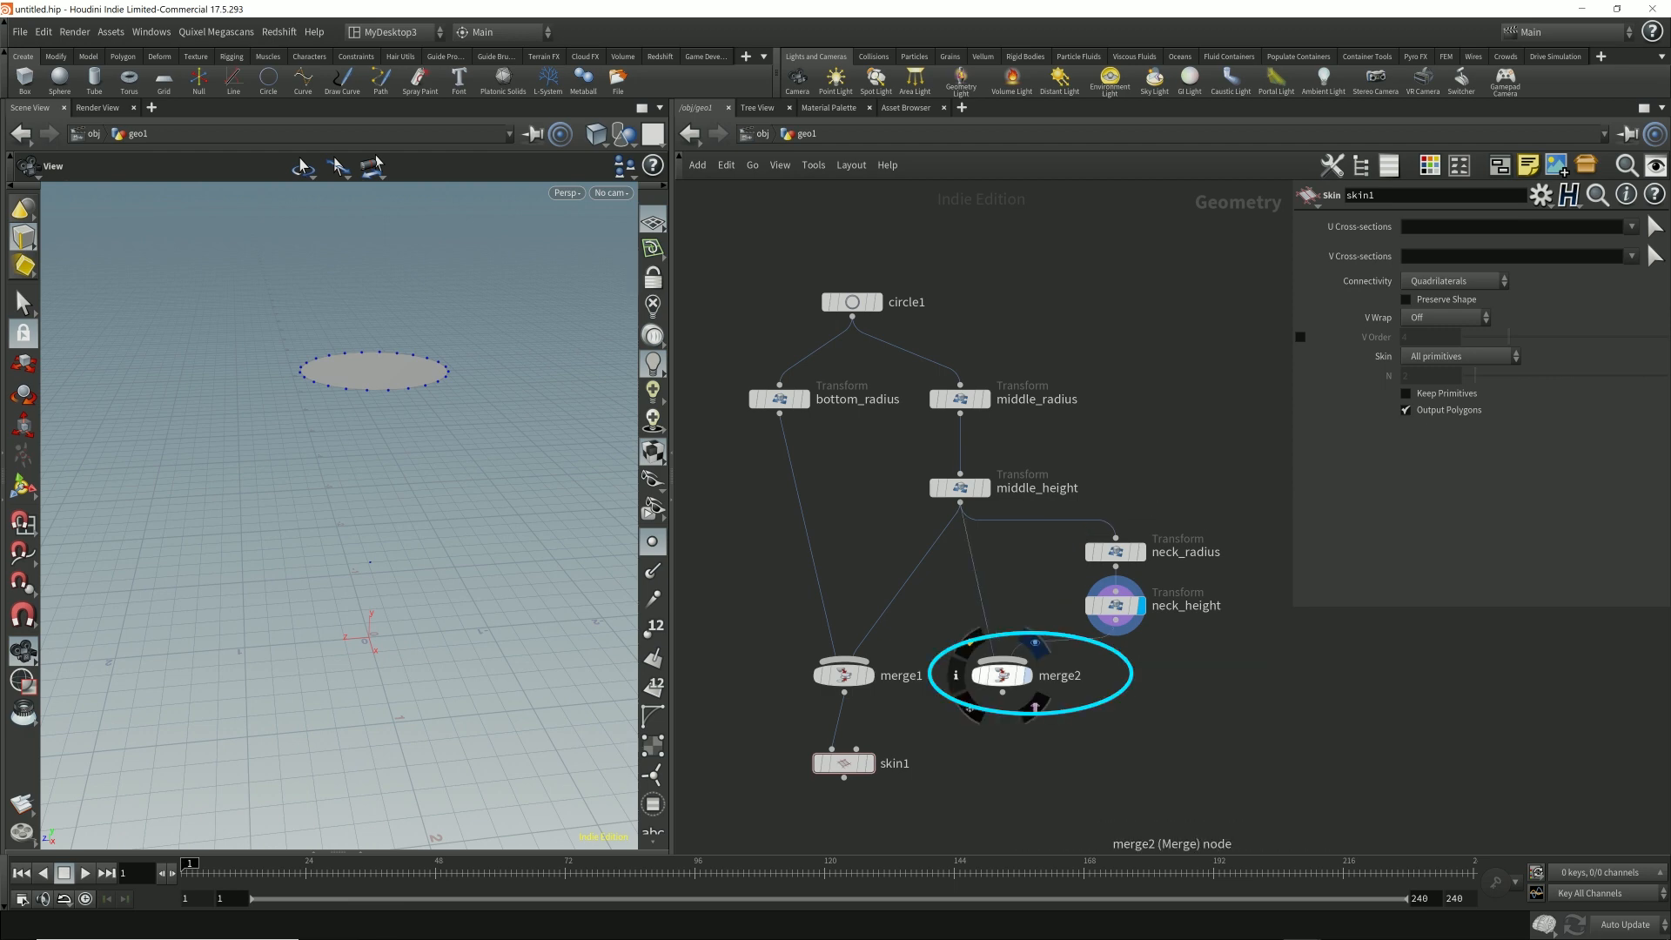
left_click(1027, 675)
left_click(1001, 676)
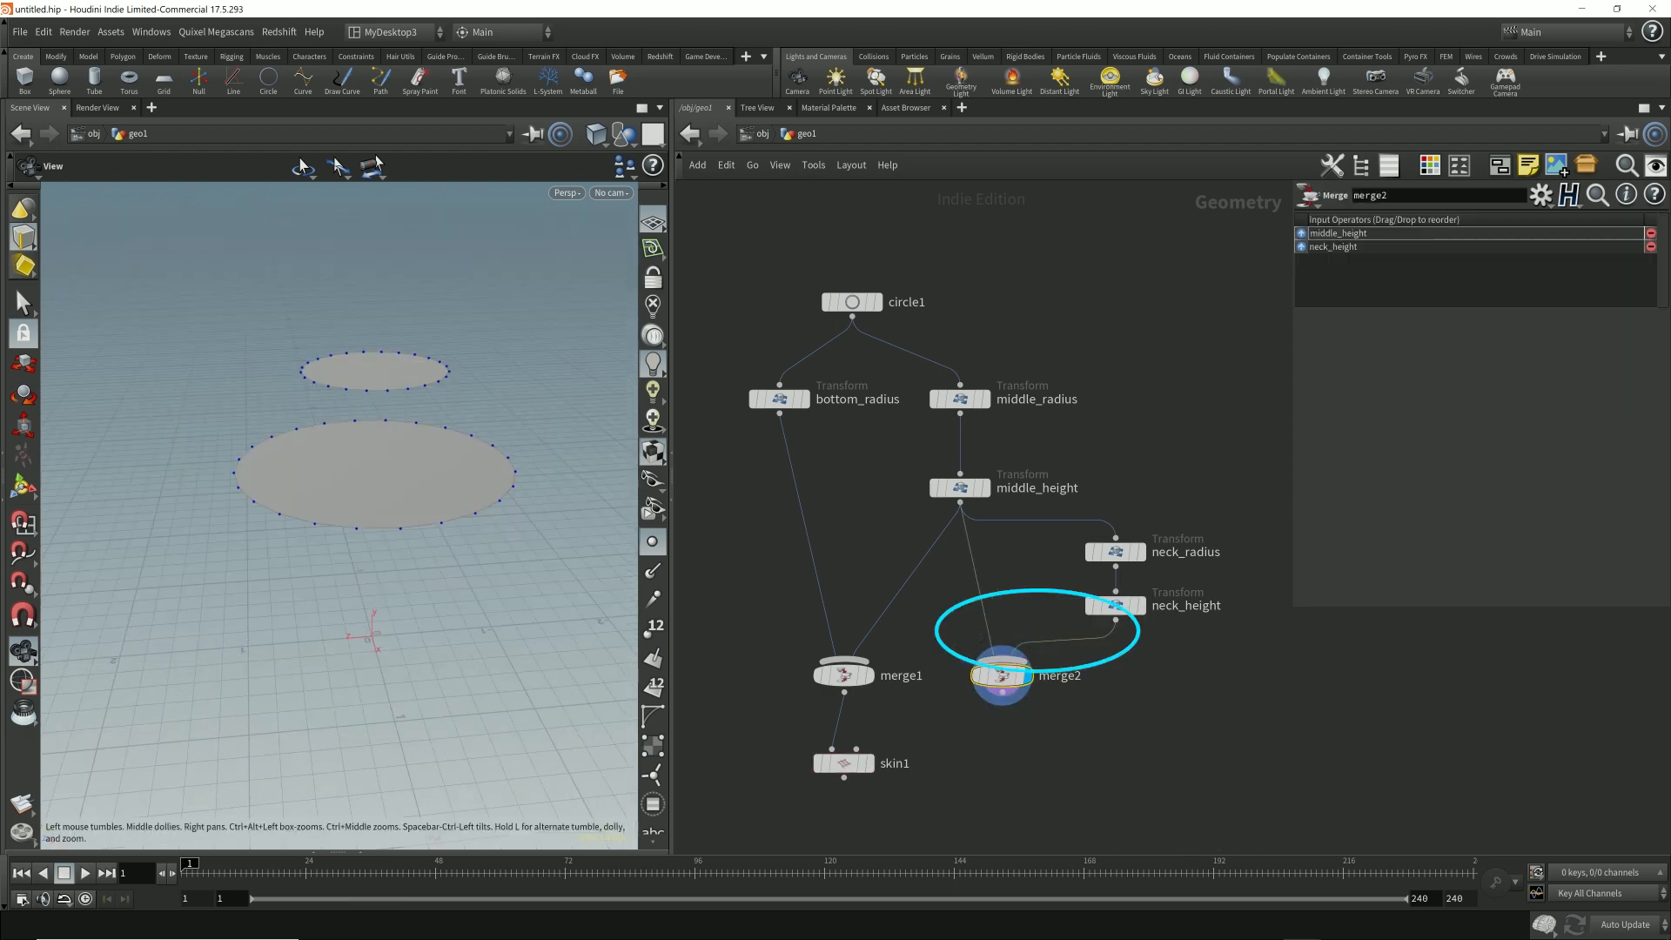
- Add a Skin node wired below merge2 and display the surface between the middle and neck circles
middle_click_drag(1001, 676, 1010, 623)
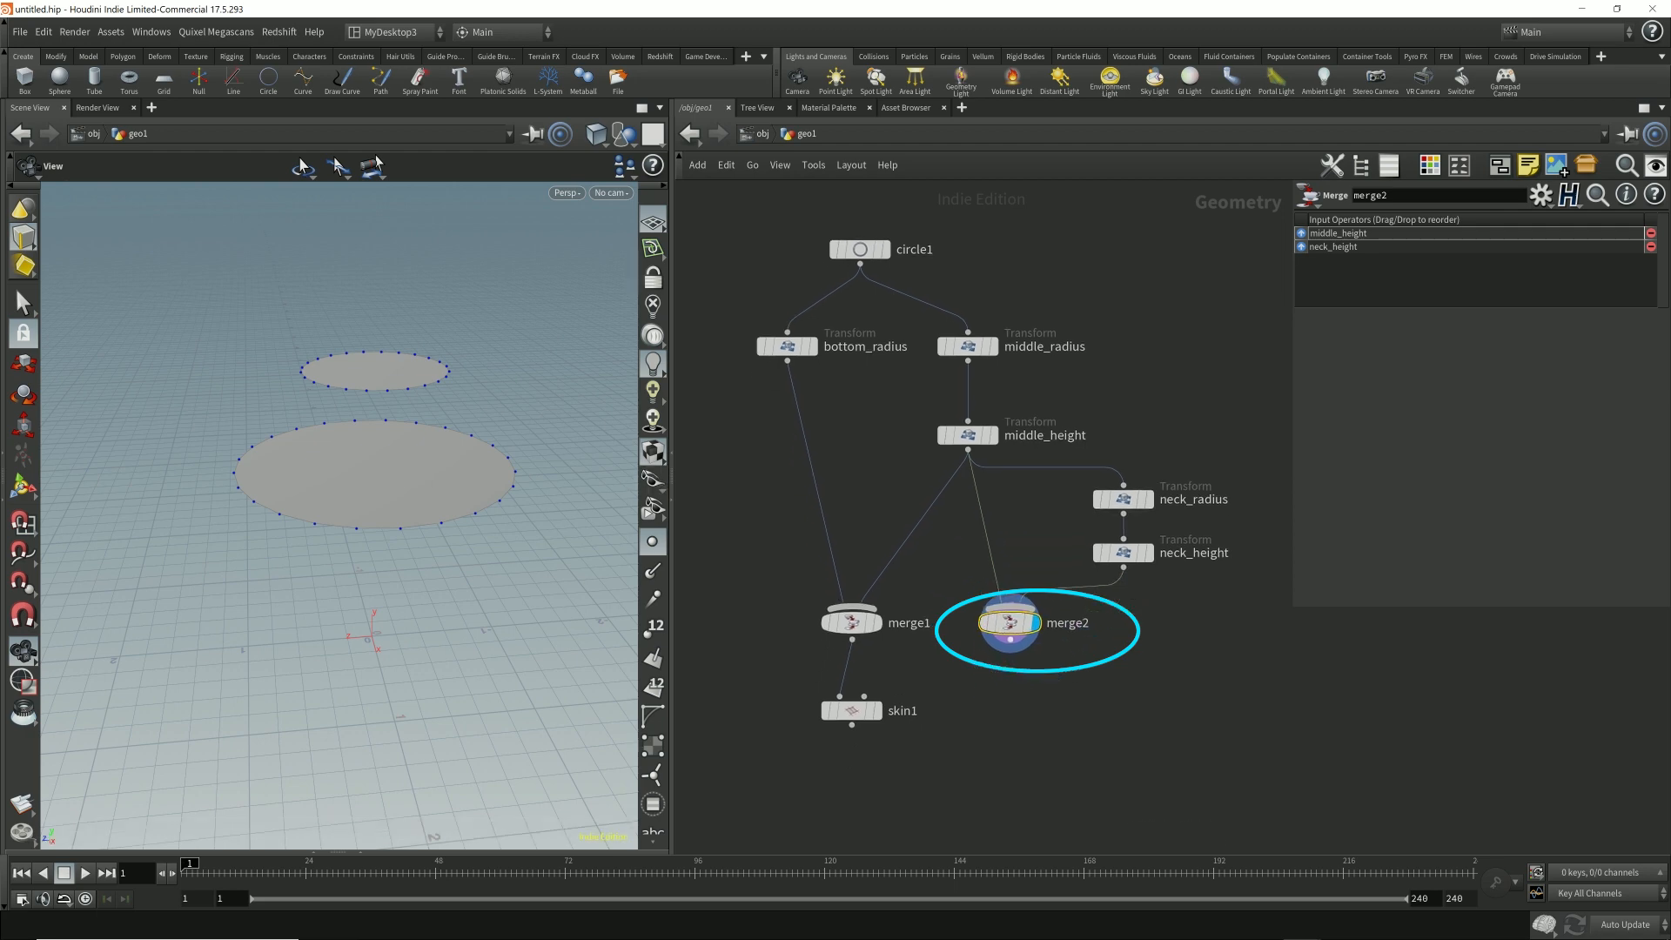
key("Tab")
type("s")
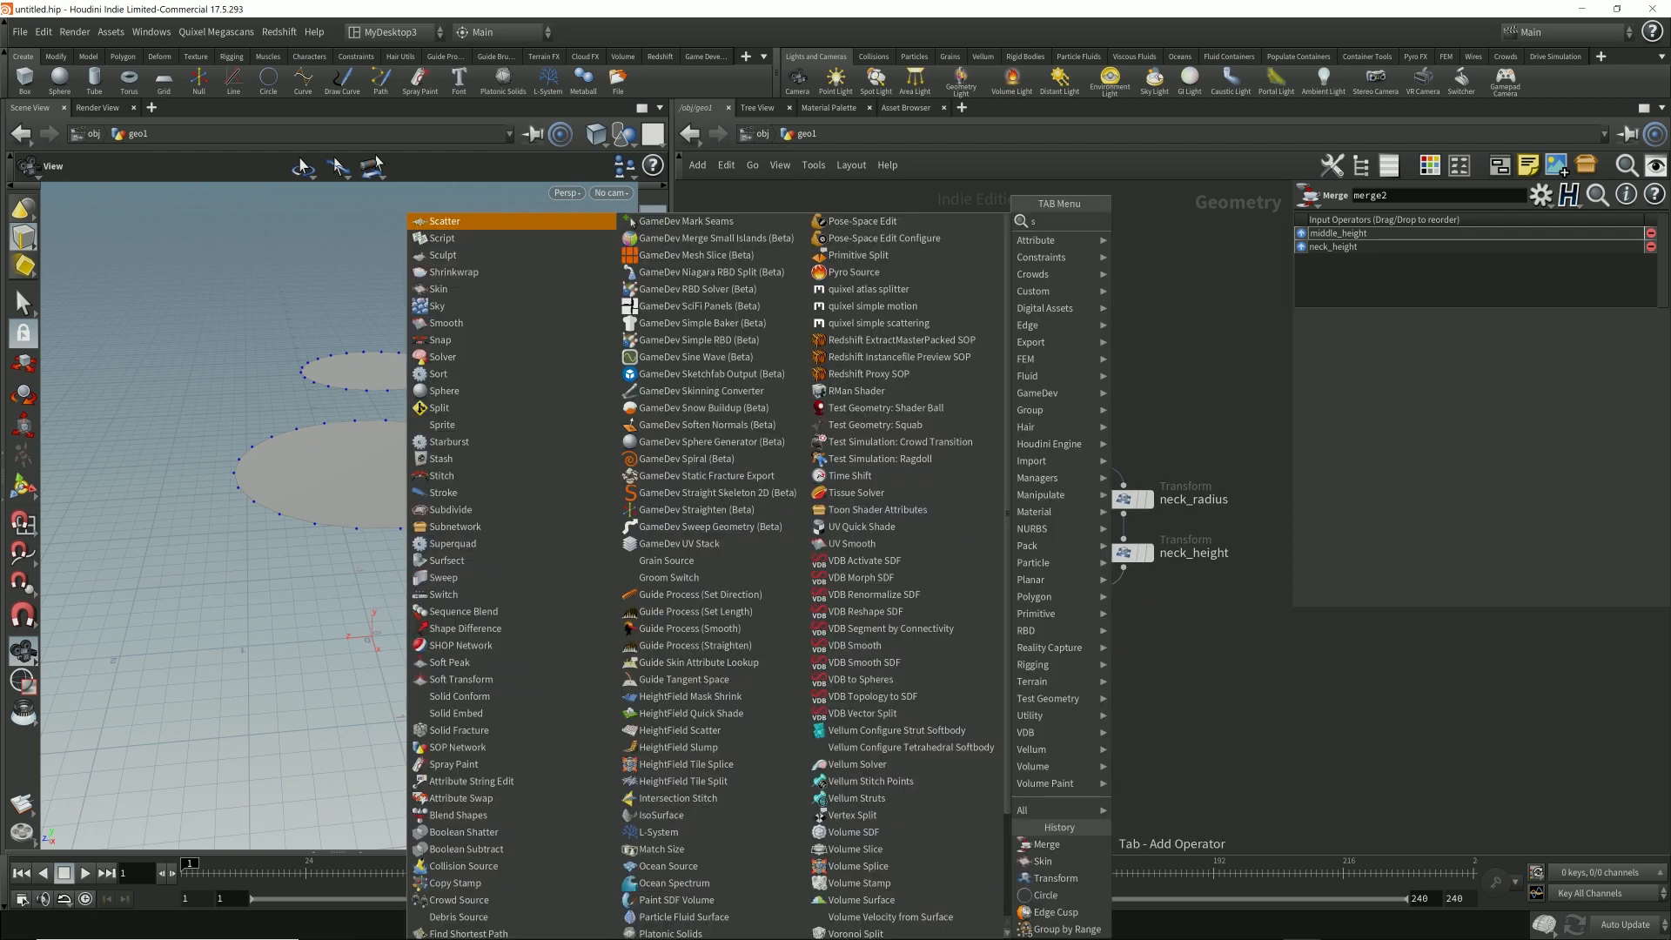
type("kin")
key("Return")
left_click(1010, 710)
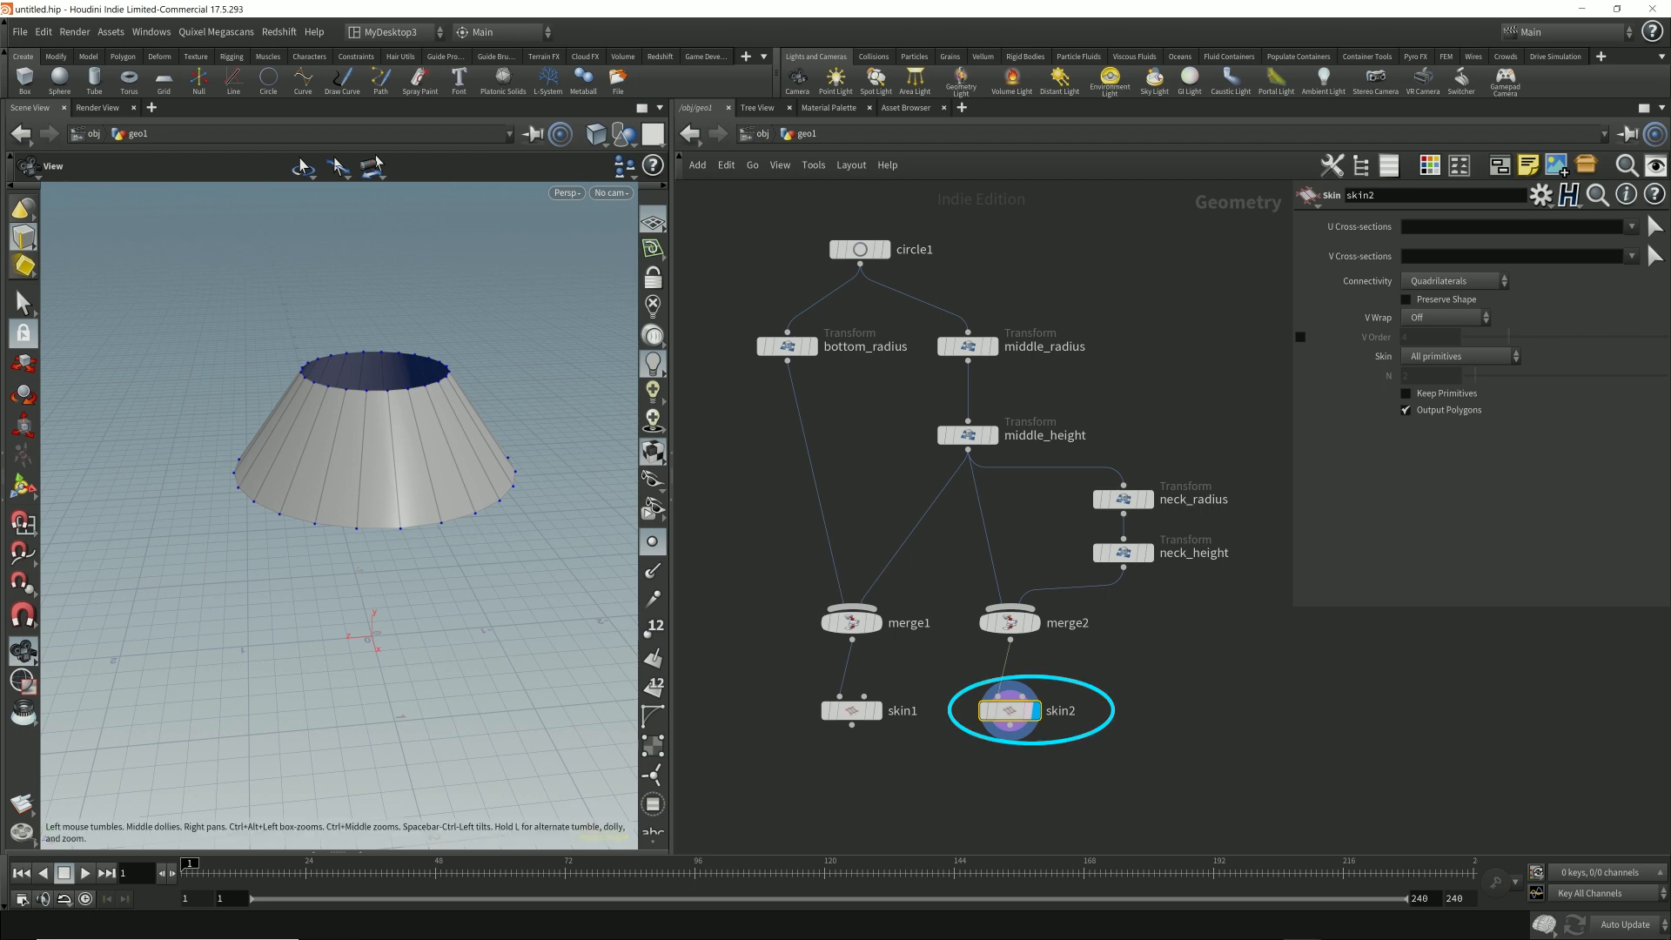
mouse_move(374, 523)
left_mouse_down()
mouse_move(374, 391)
mouse_move(374, 544)
left_mouse_up()
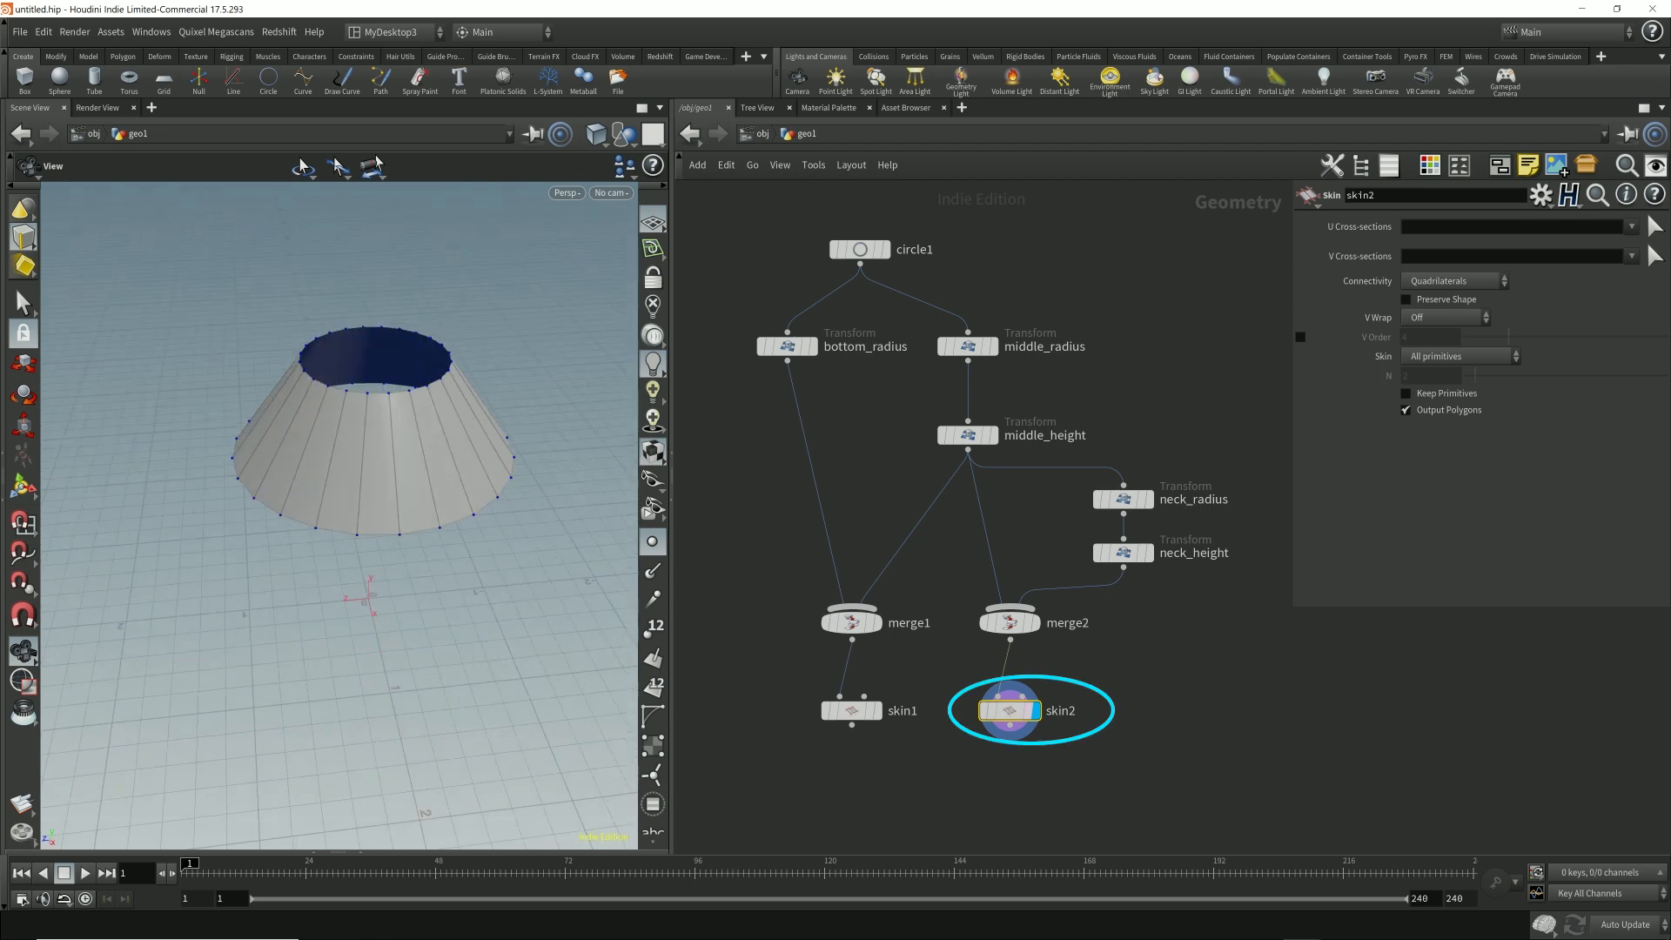
- Display skin1, bottom_radius and middle_height in turn, returning to bottom_radius, to examine the lower section and its source circles
left_click_drag(925, 666, 832, 760)
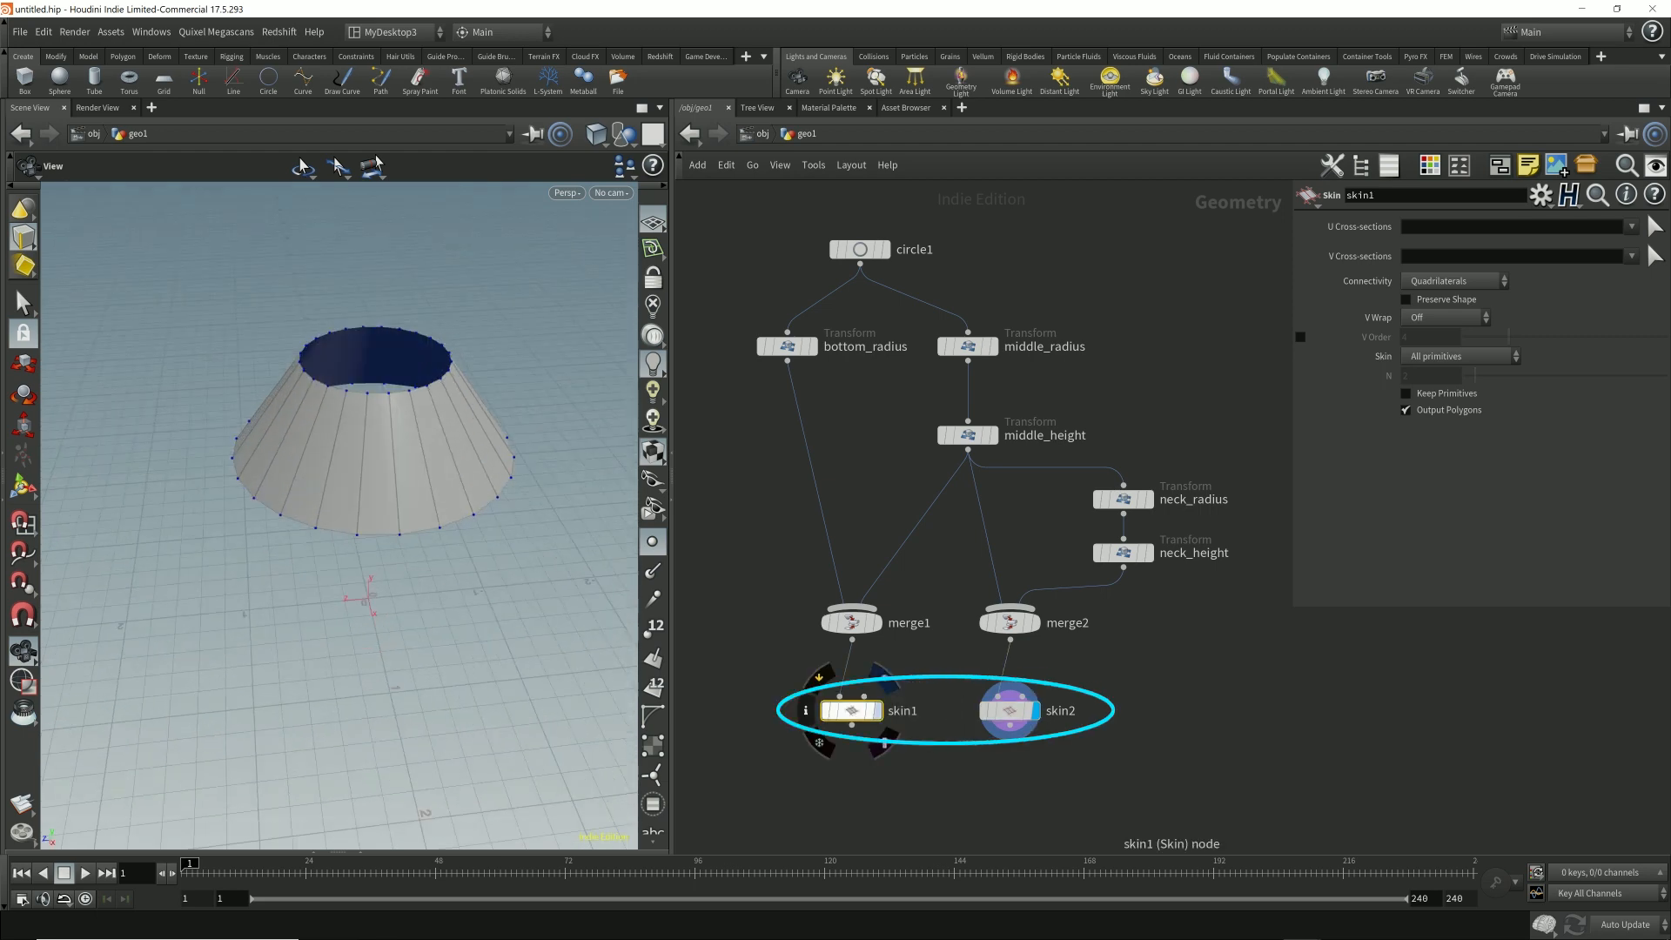
left_click(877, 711)
mouse_move(374, 522)
left_mouse_down()
mouse_move(387, 427)
mouse_move(376, 506)
left_mouse_up()
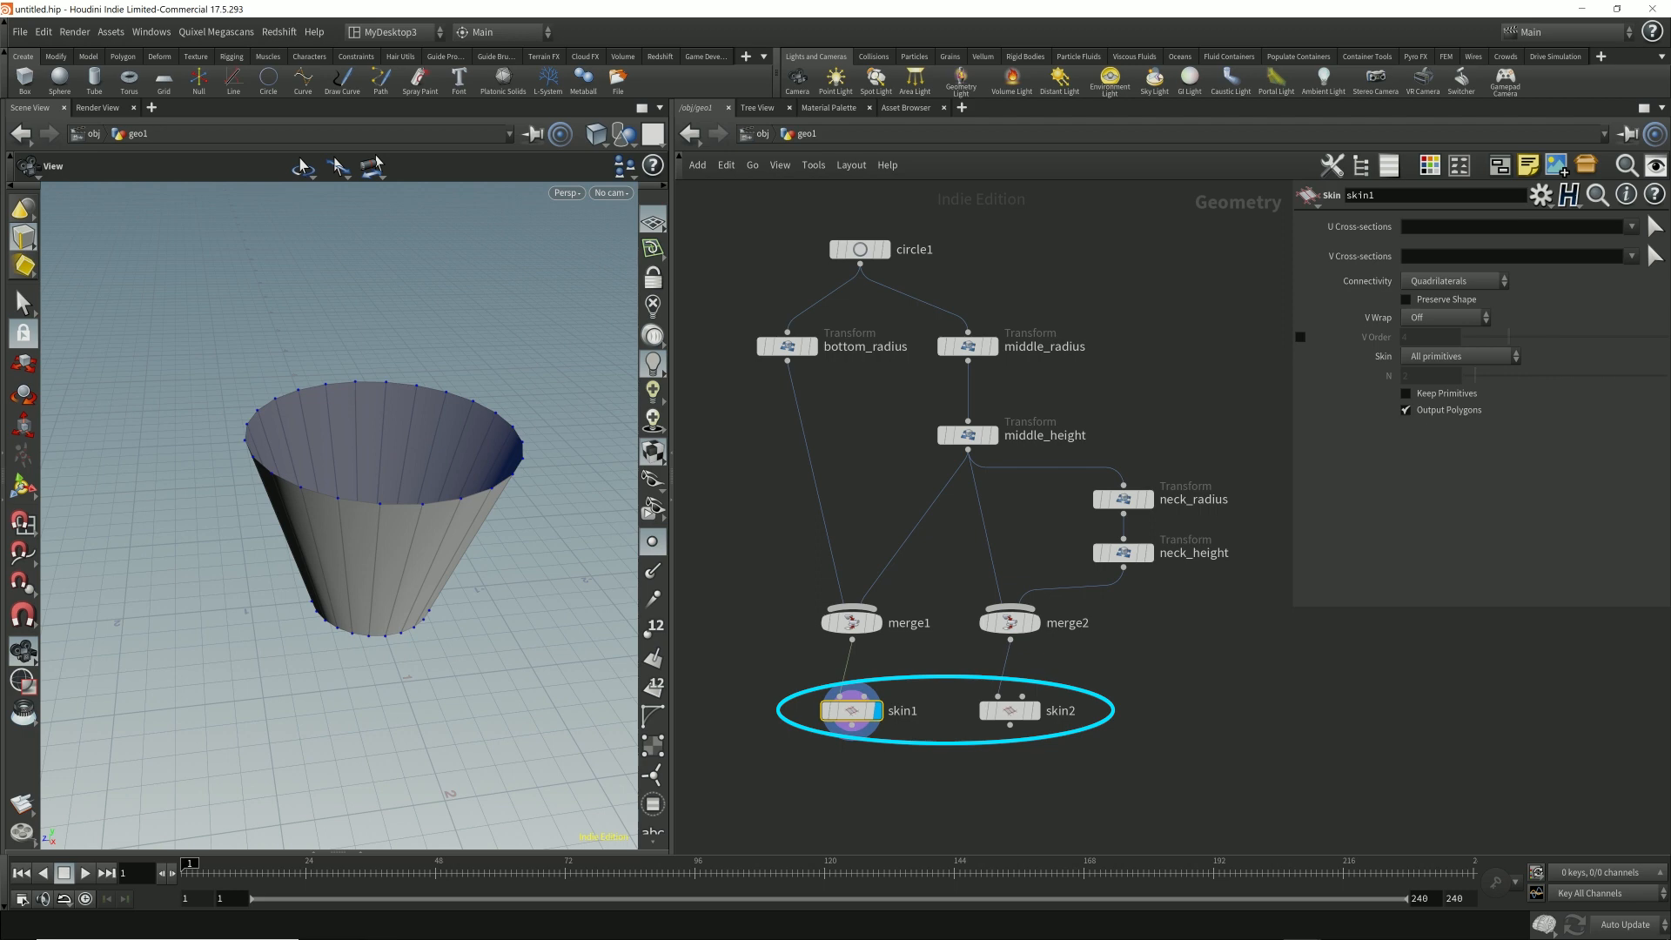
left_click(812, 345)
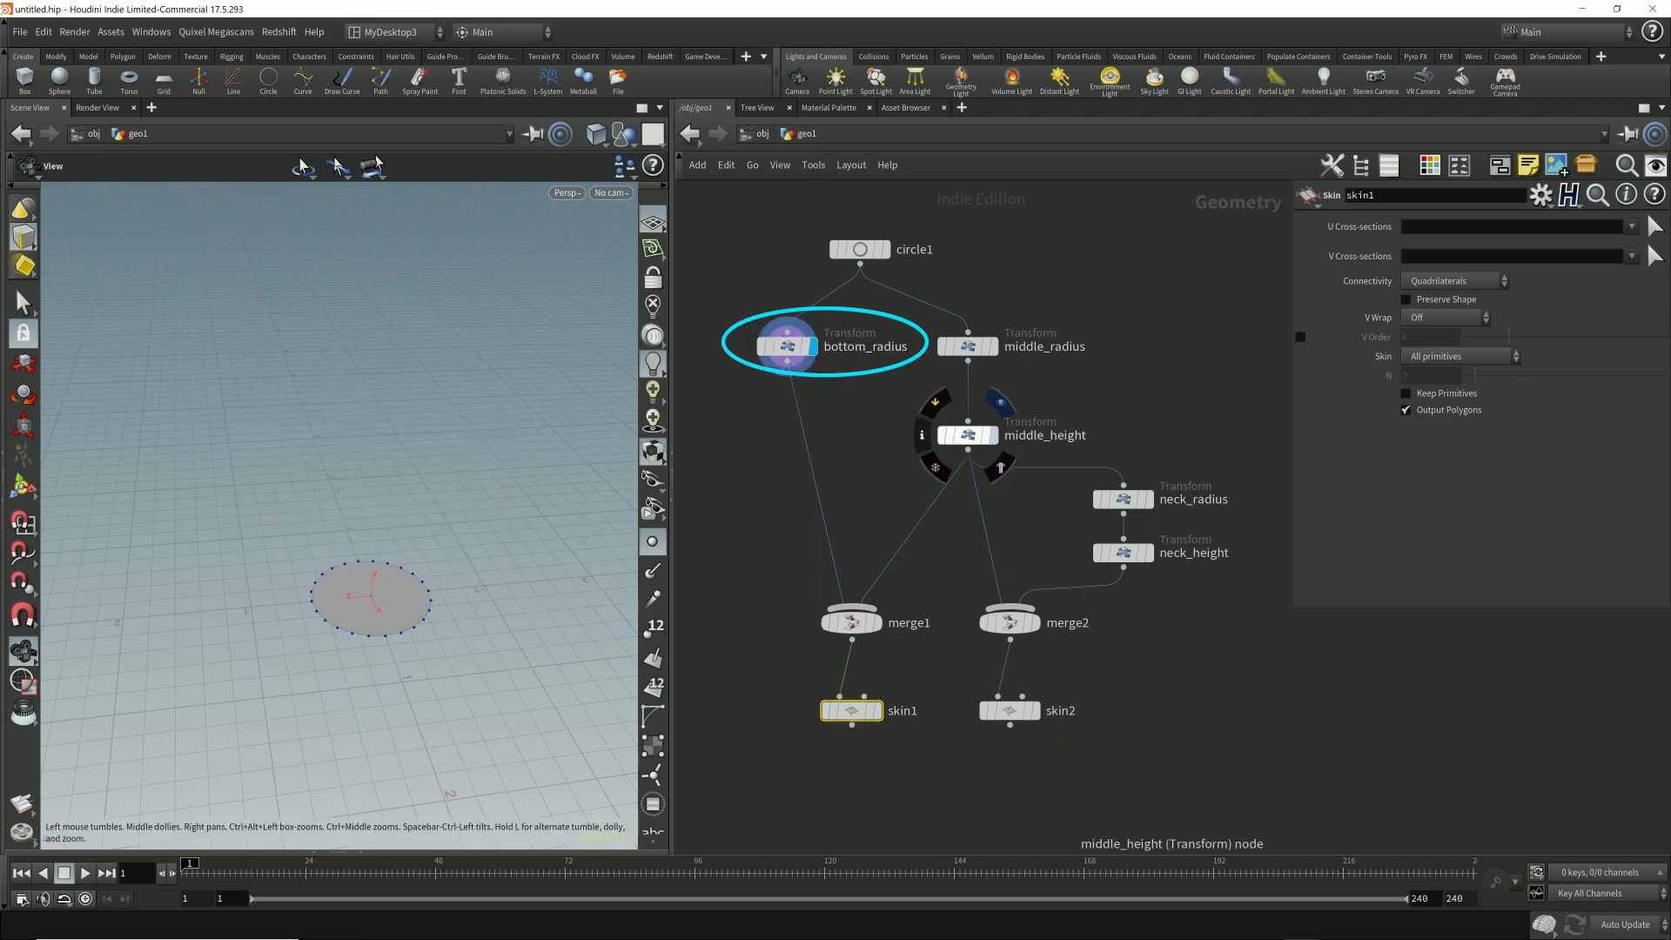
left_click(988, 434)
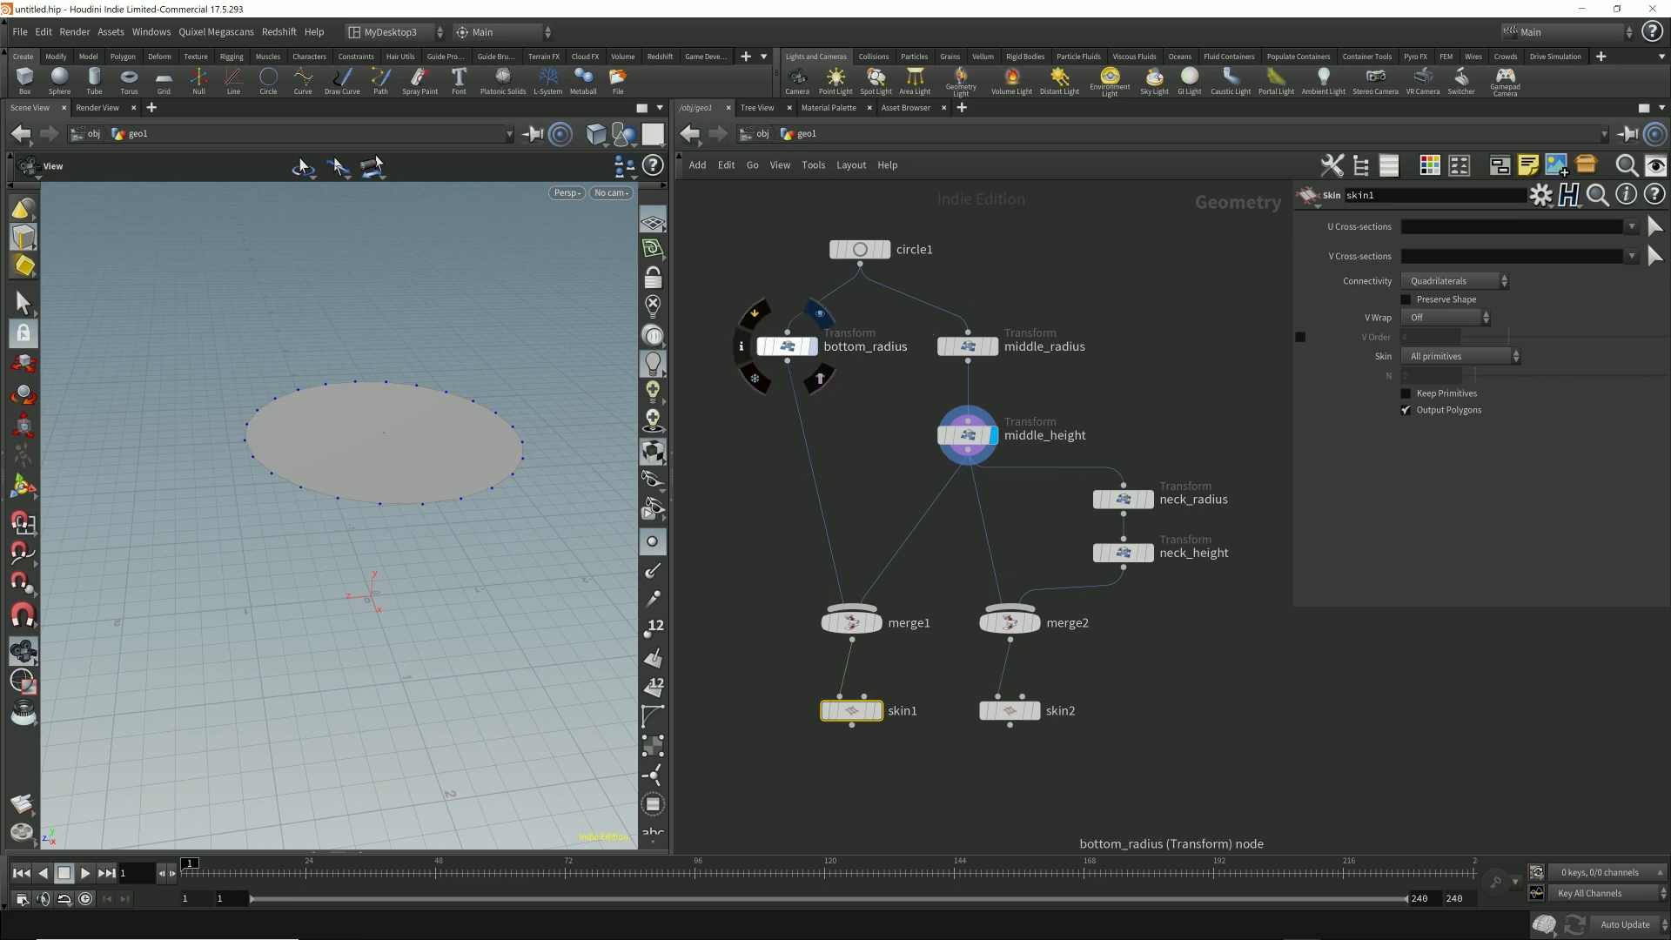
left_click(812, 346)
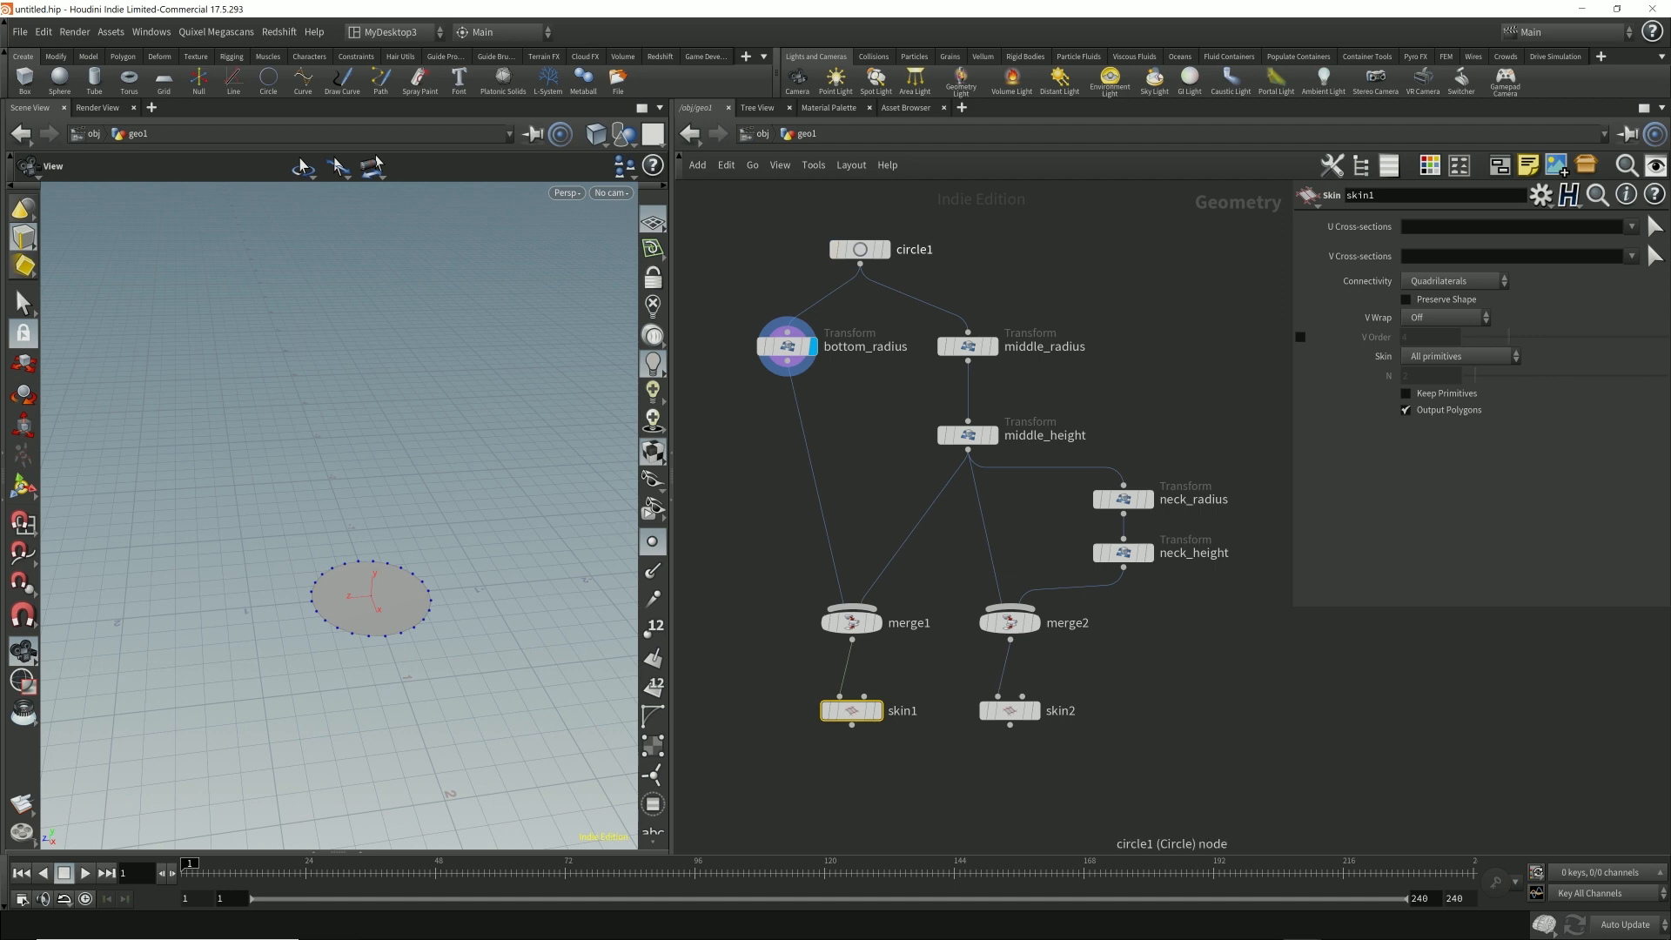
- Display circle1, merge1 and middle_height, returning to merge1, to examine the source circle and the two circles feeding the lower section
left_click(885, 249)
left_click(858, 249)
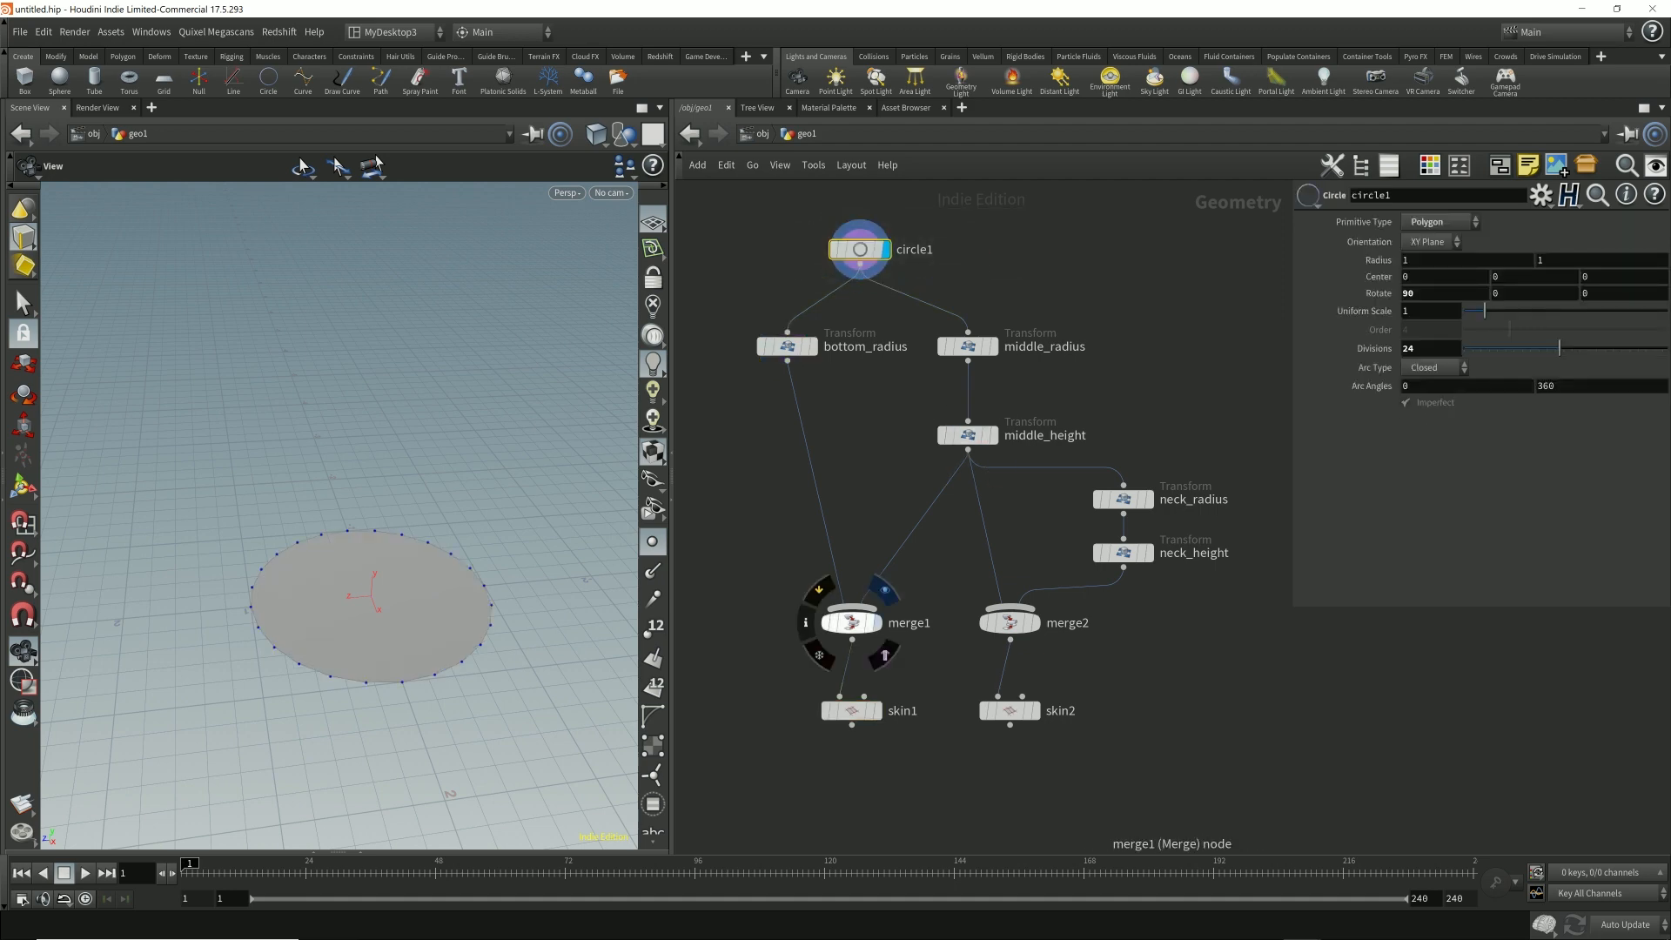
left_click(885, 591)
left_click(852, 622)
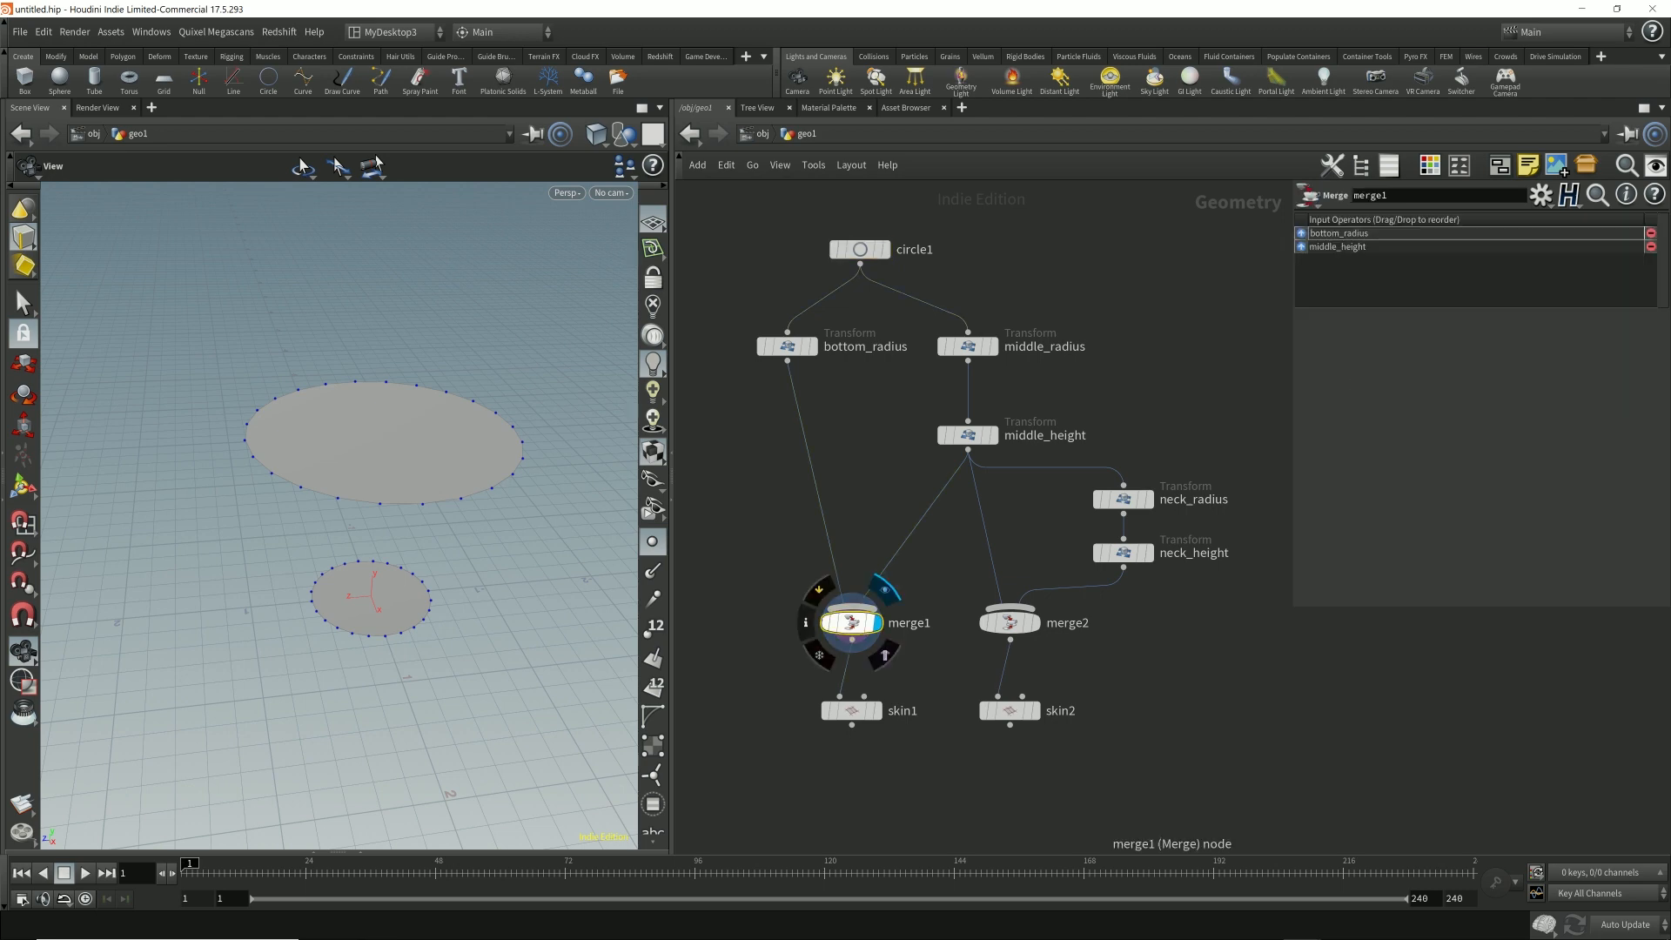
left_click_drag(894, 469, 1015, 413)
left_click(1001, 402)
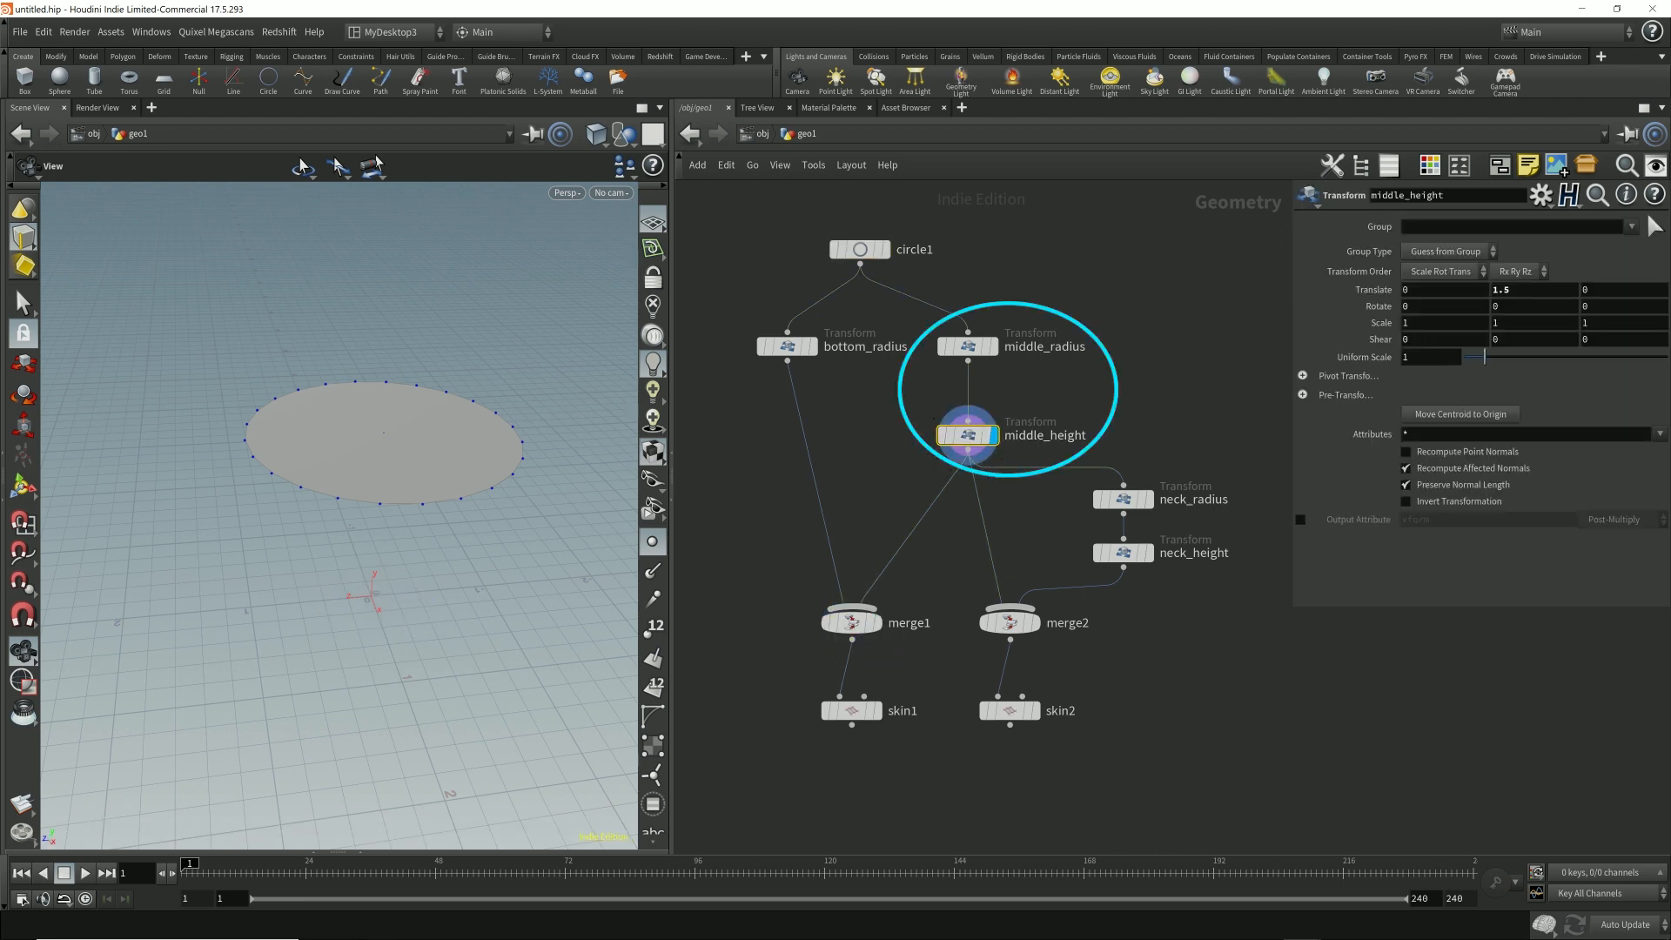
left_click_drag(383, 522, 370, 444)
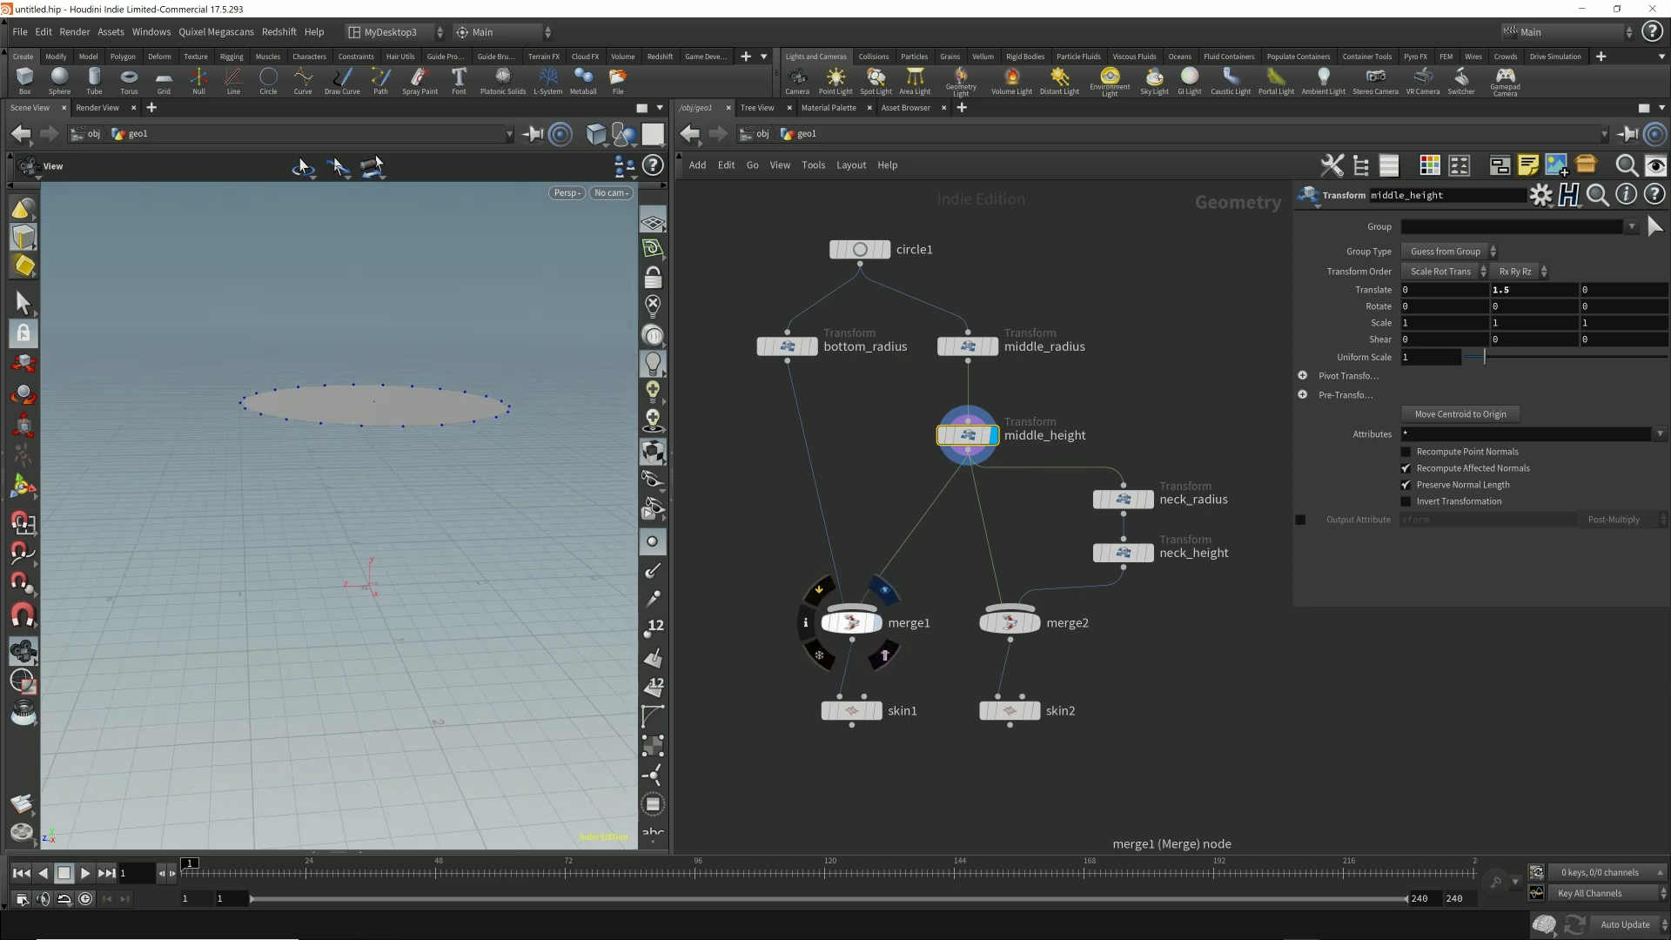
left_click(851, 621)
left_click_drag(401, 522, 295, 448)
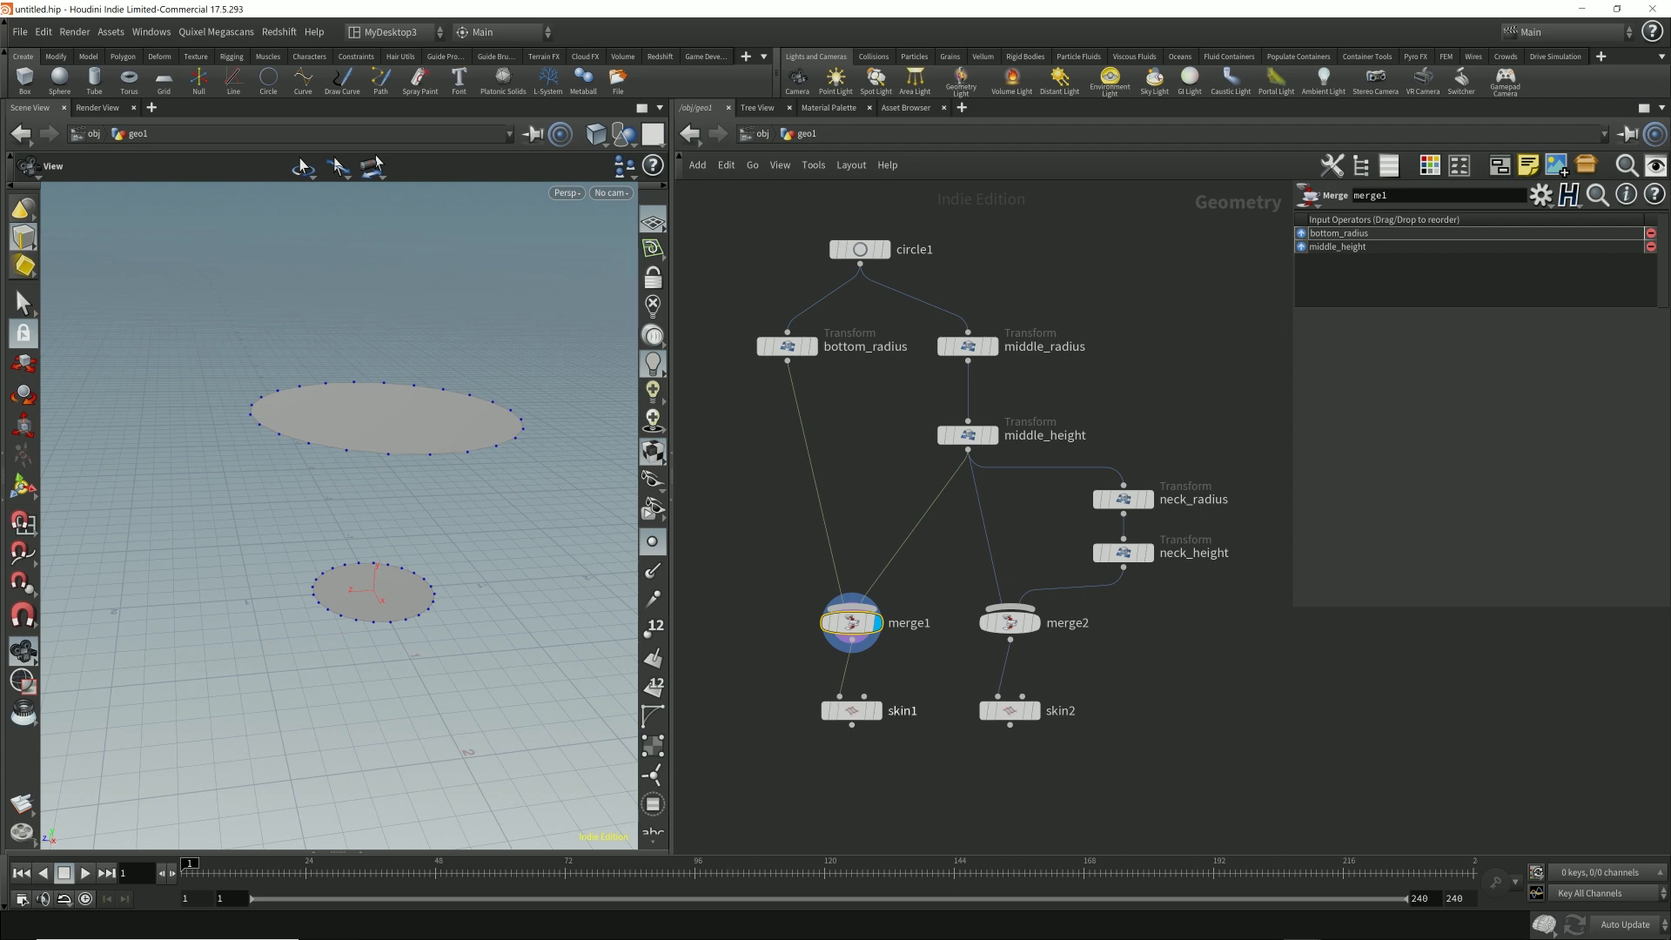
- Display skin1 and examine the lower section in the front and perspective views
left_click(877, 710)
left_click(851, 710)
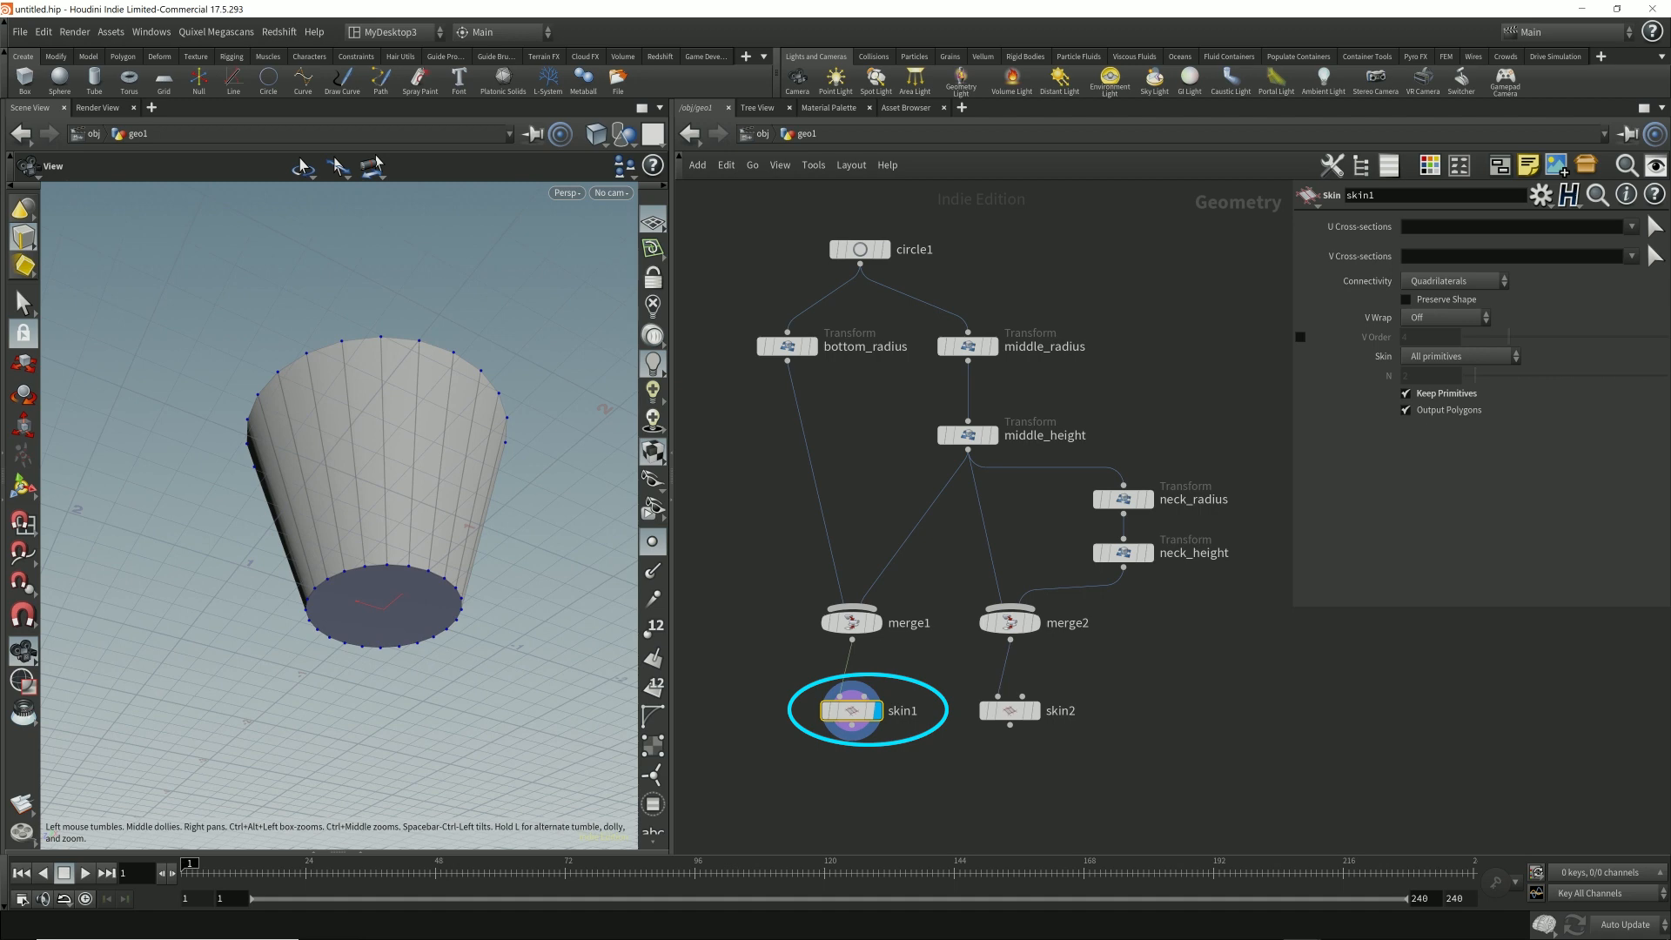
key("space+3")
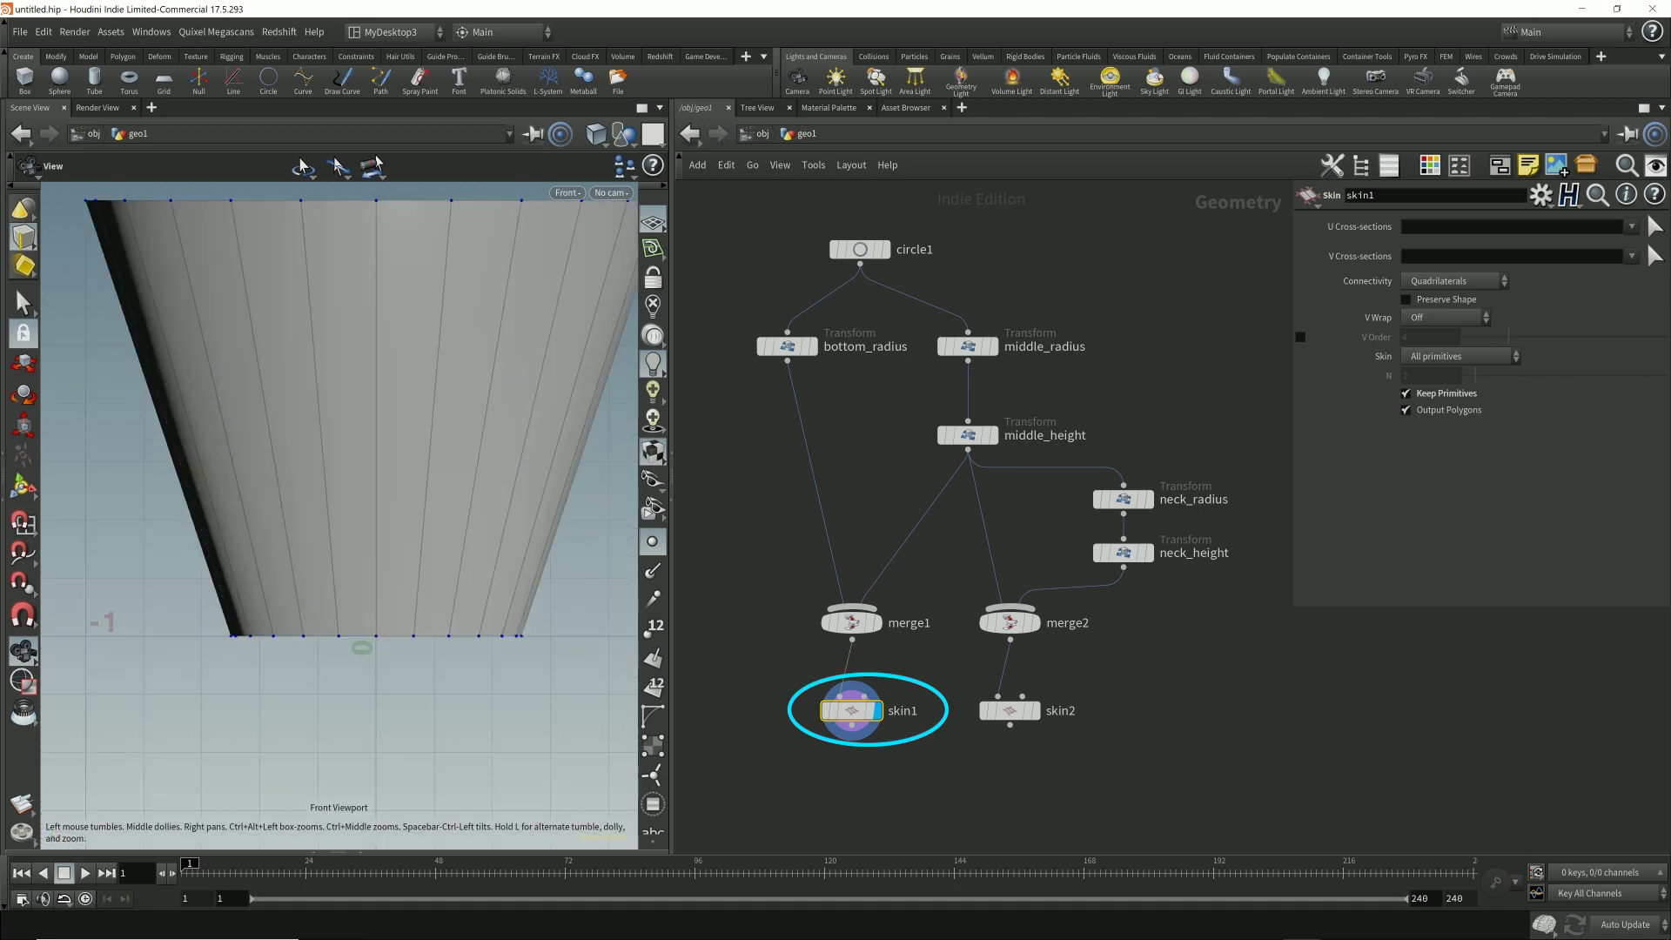
scroll(566, 377, "down", 4)
right_click_drag(567, 376, 486, 498)
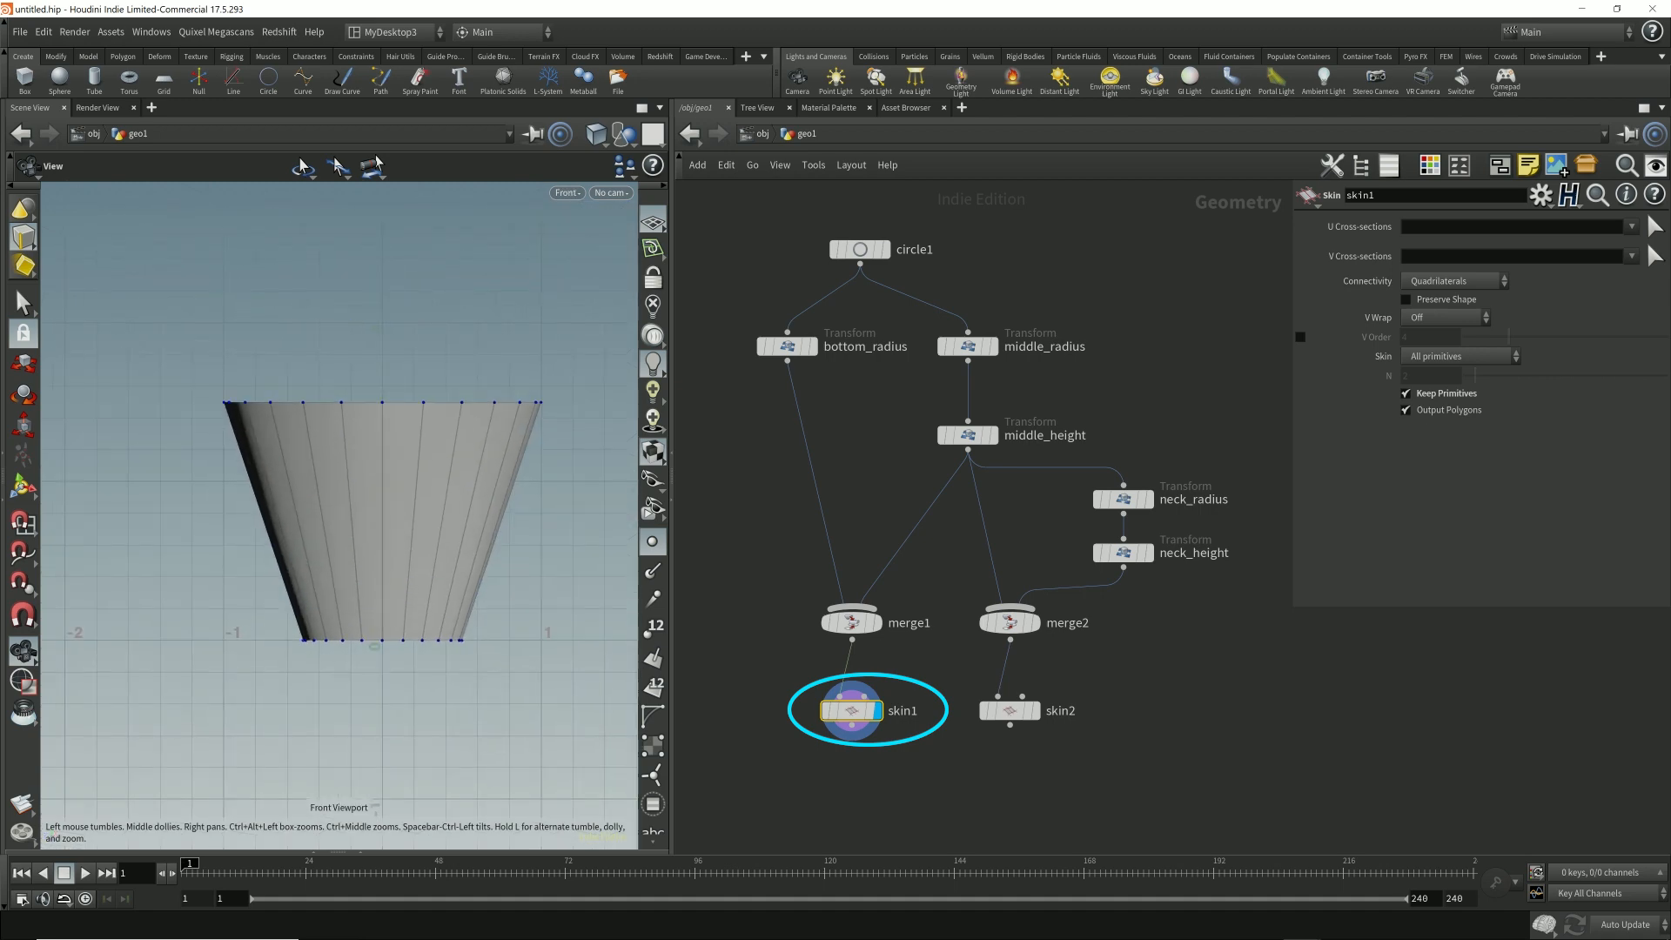
key("space+1")
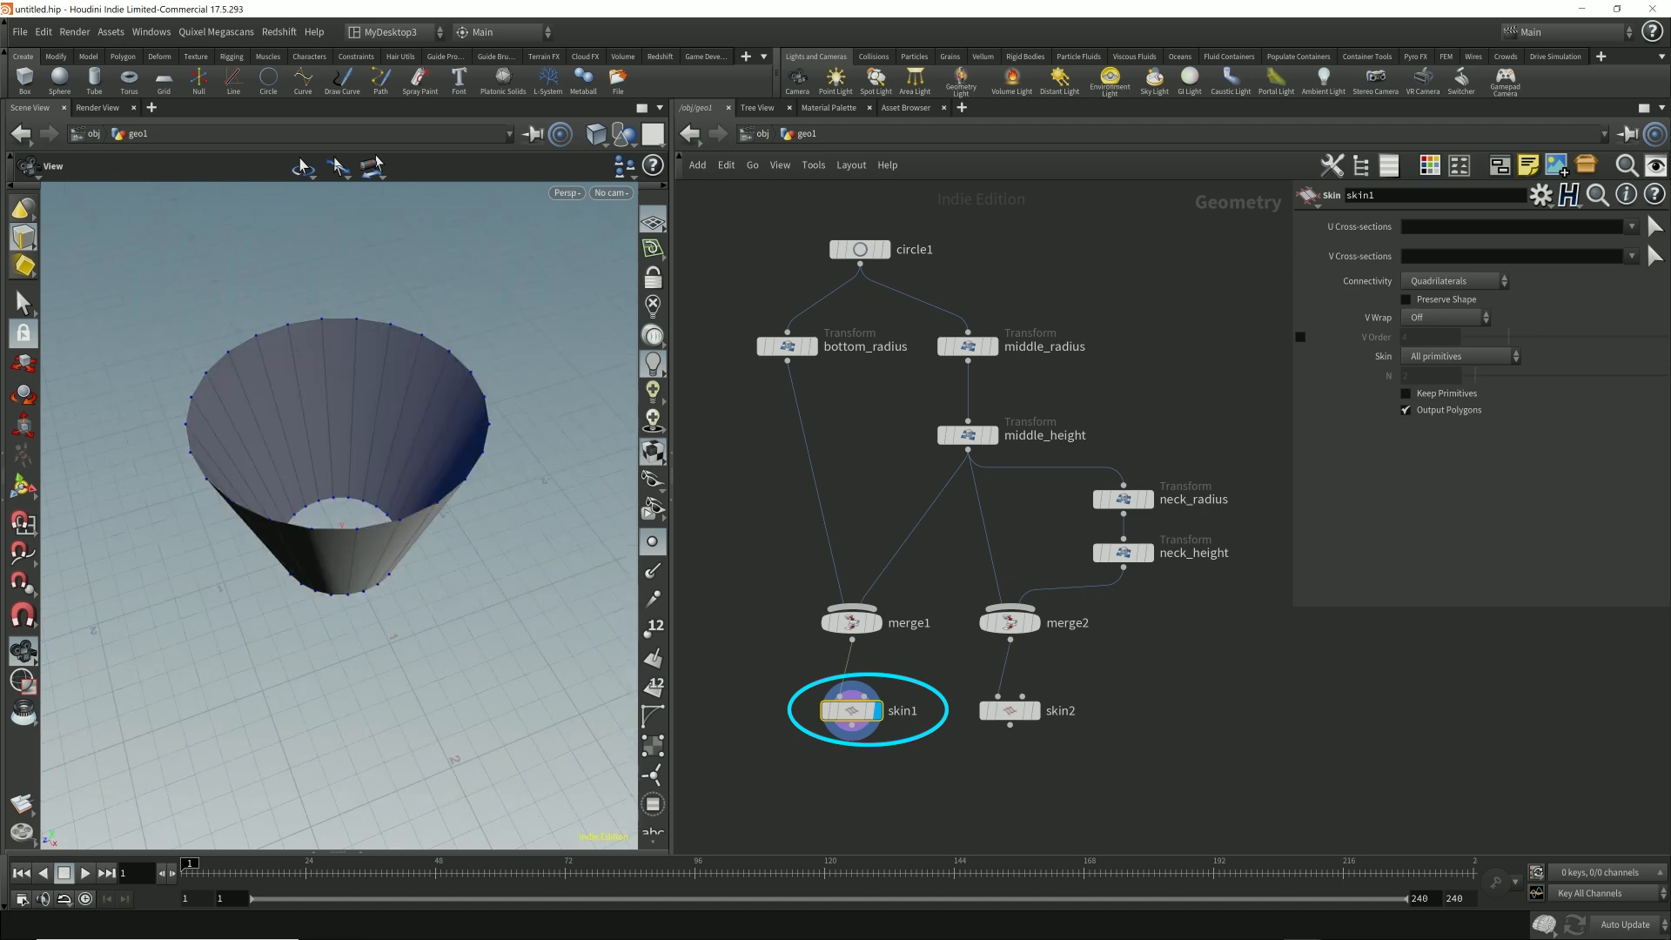
- Insert a Transform node into the connection between bottom_radius and merge1
key("Tab")
type("tr")
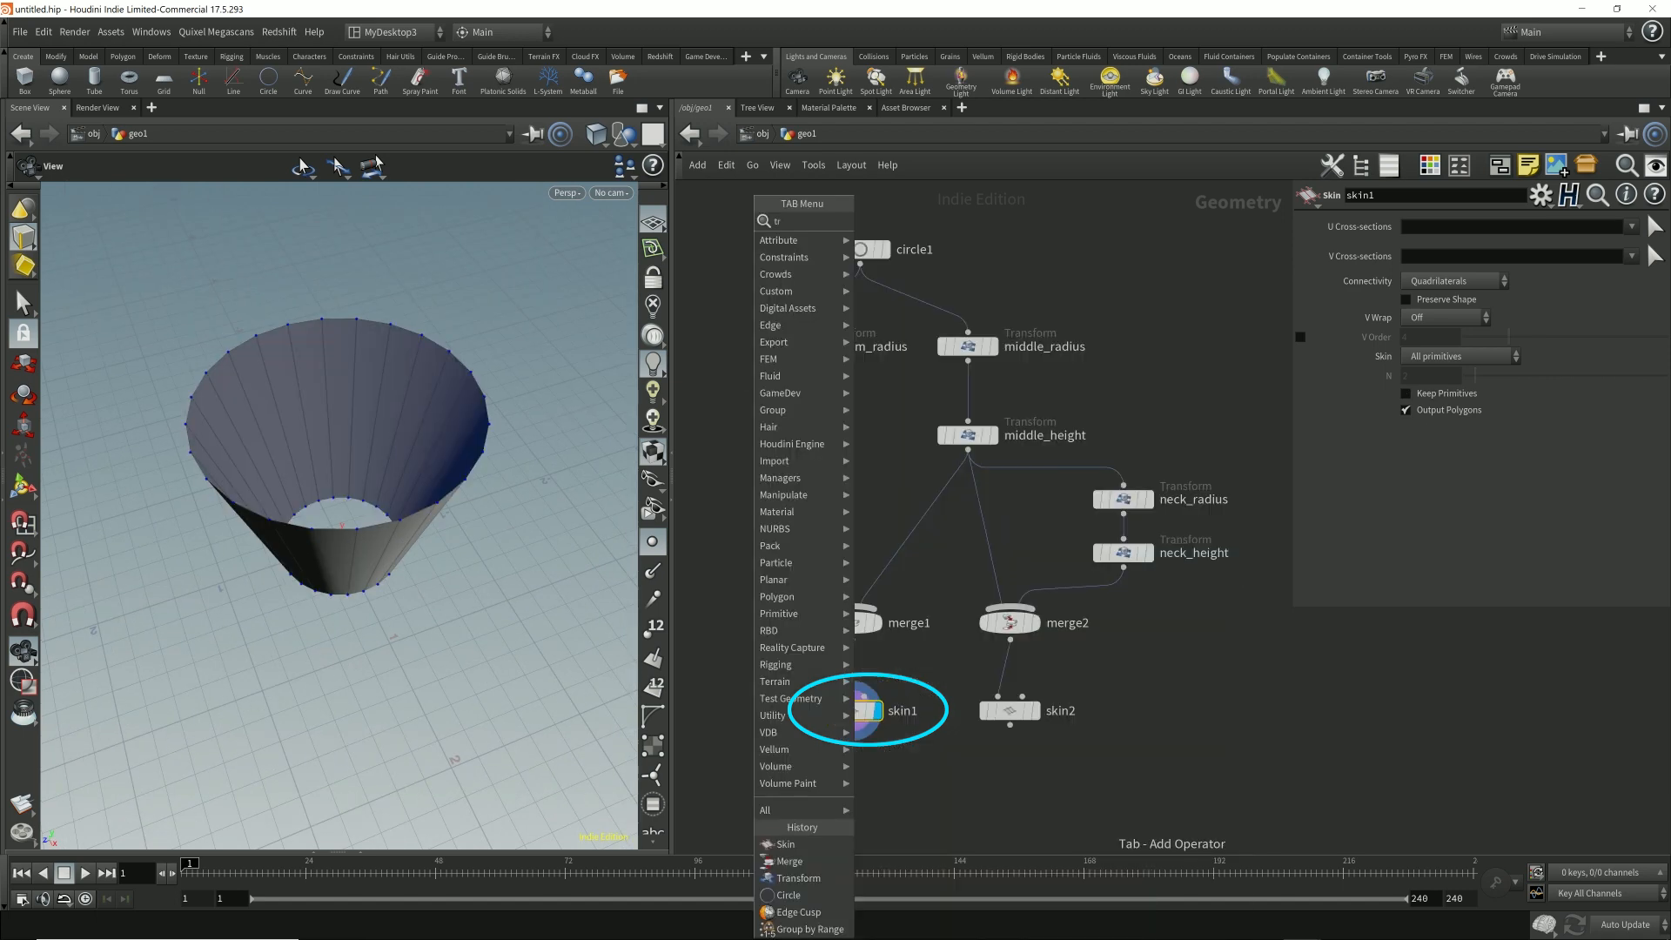
key("Return")
left_click_drag(730, 486, 806, 470)
left_click_drag(807, 470, 725, 477)
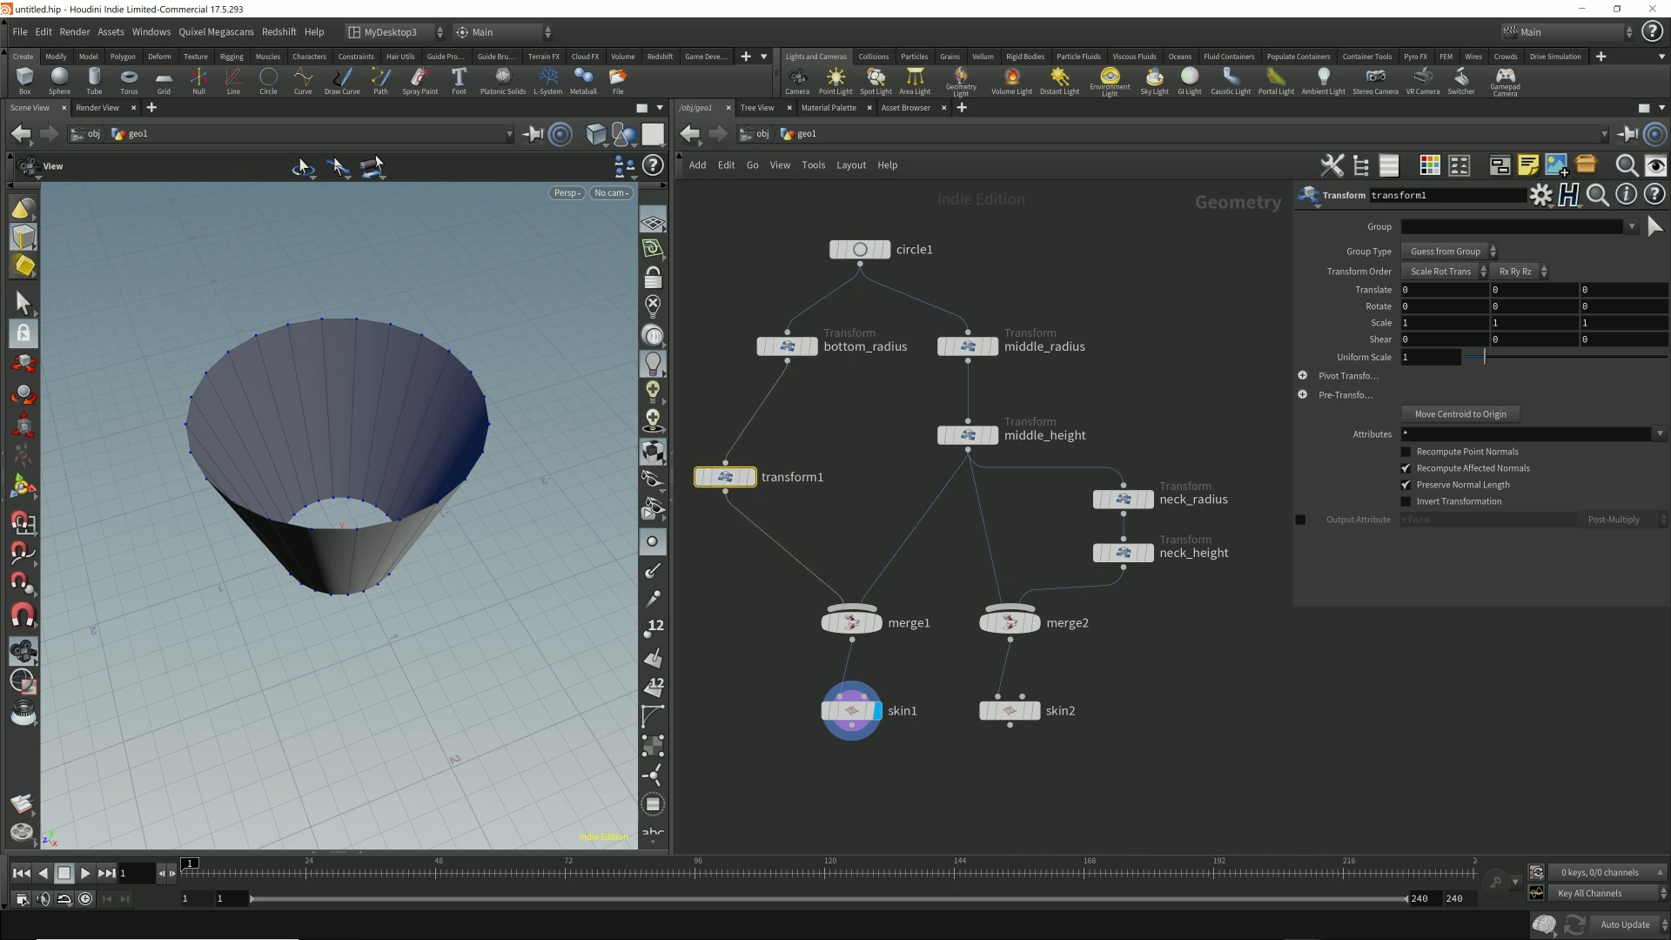
left_click(786, 347)
left_click(724, 477)
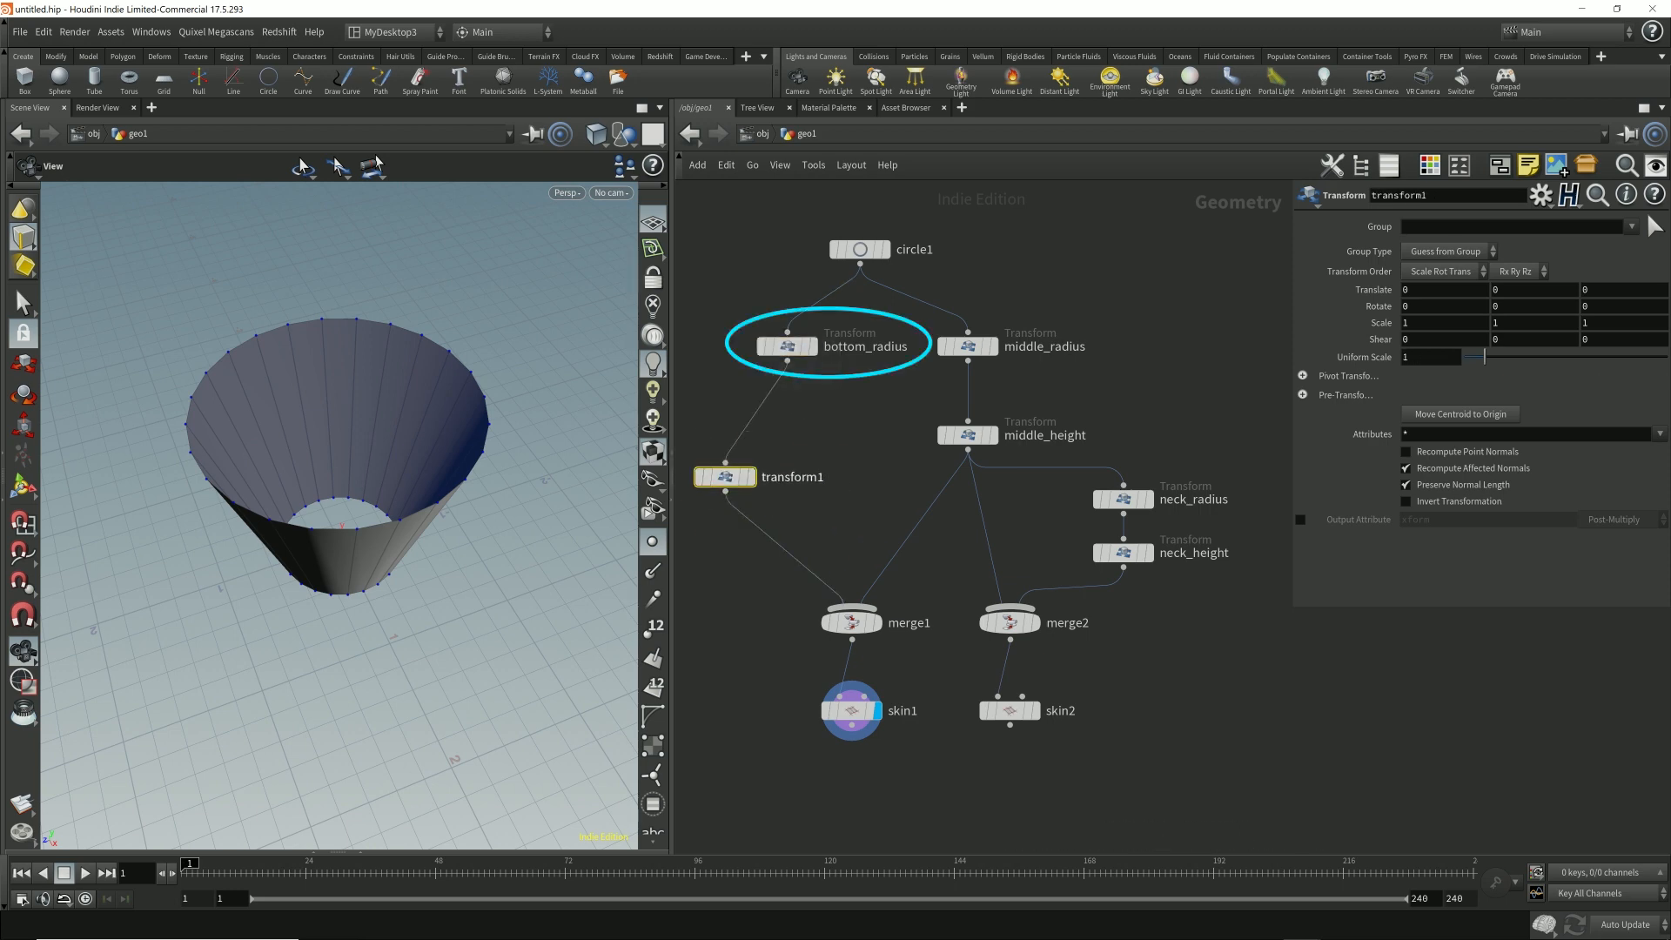
- Try rotating the bottom circle about X in transform1 and undo the change
left_click_drag(435, 557, 392, 418)
middle_click_drag(392, 487, 339, 522)
left_click_drag(355, 487, 355, 531)
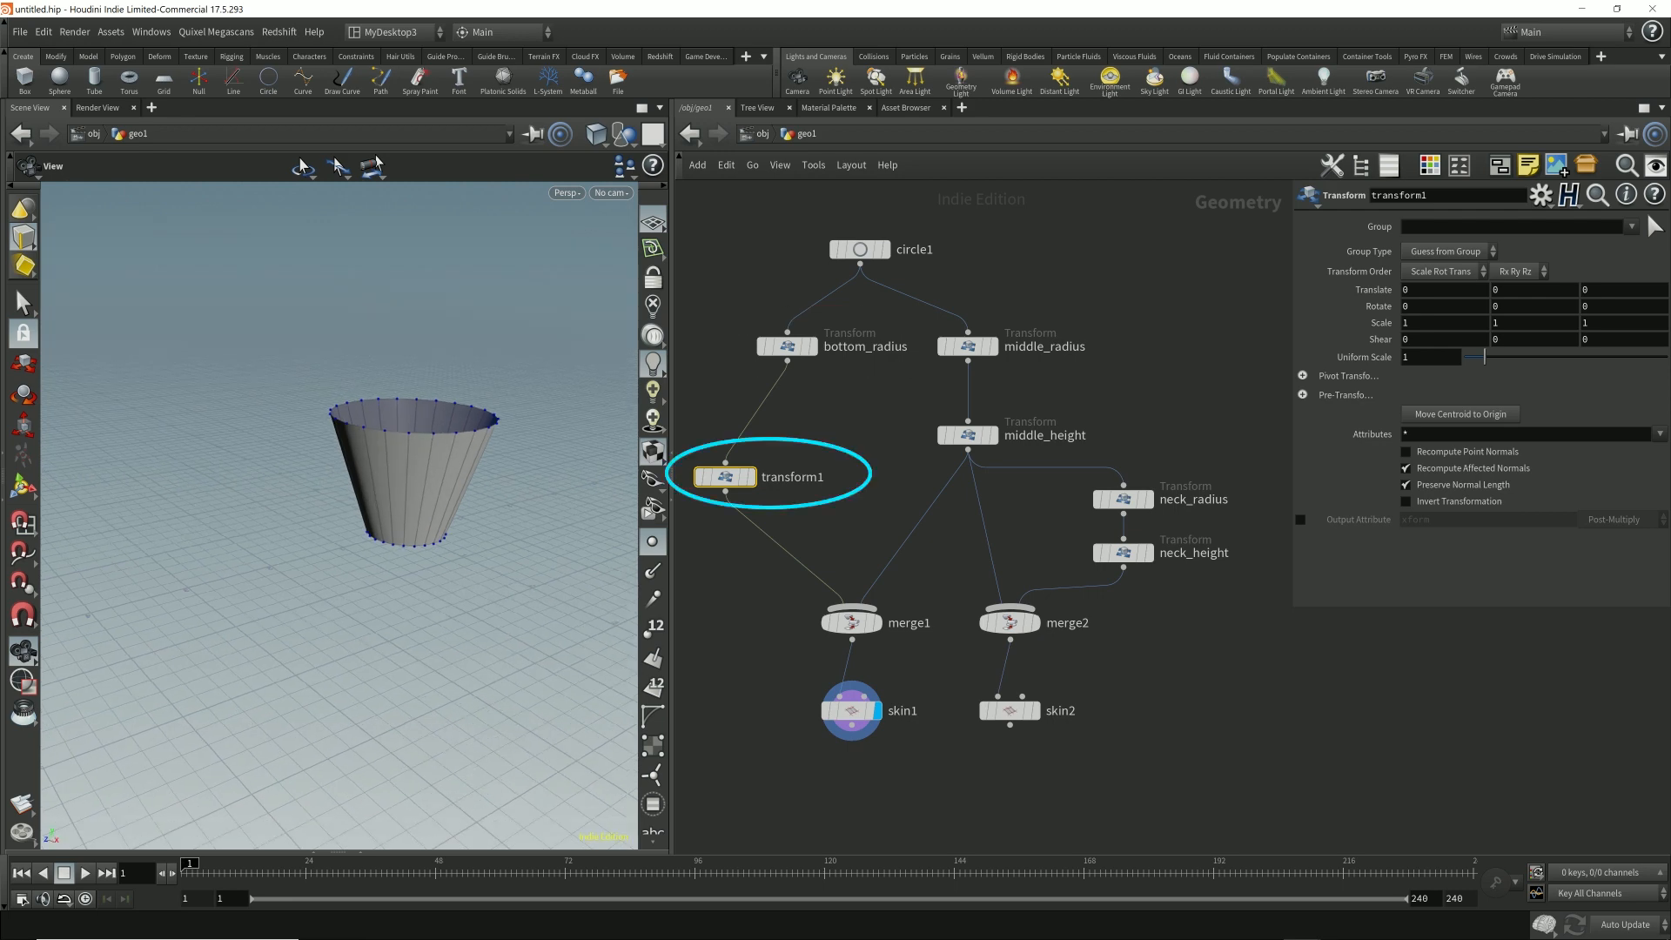
middle_click(1420, 307)
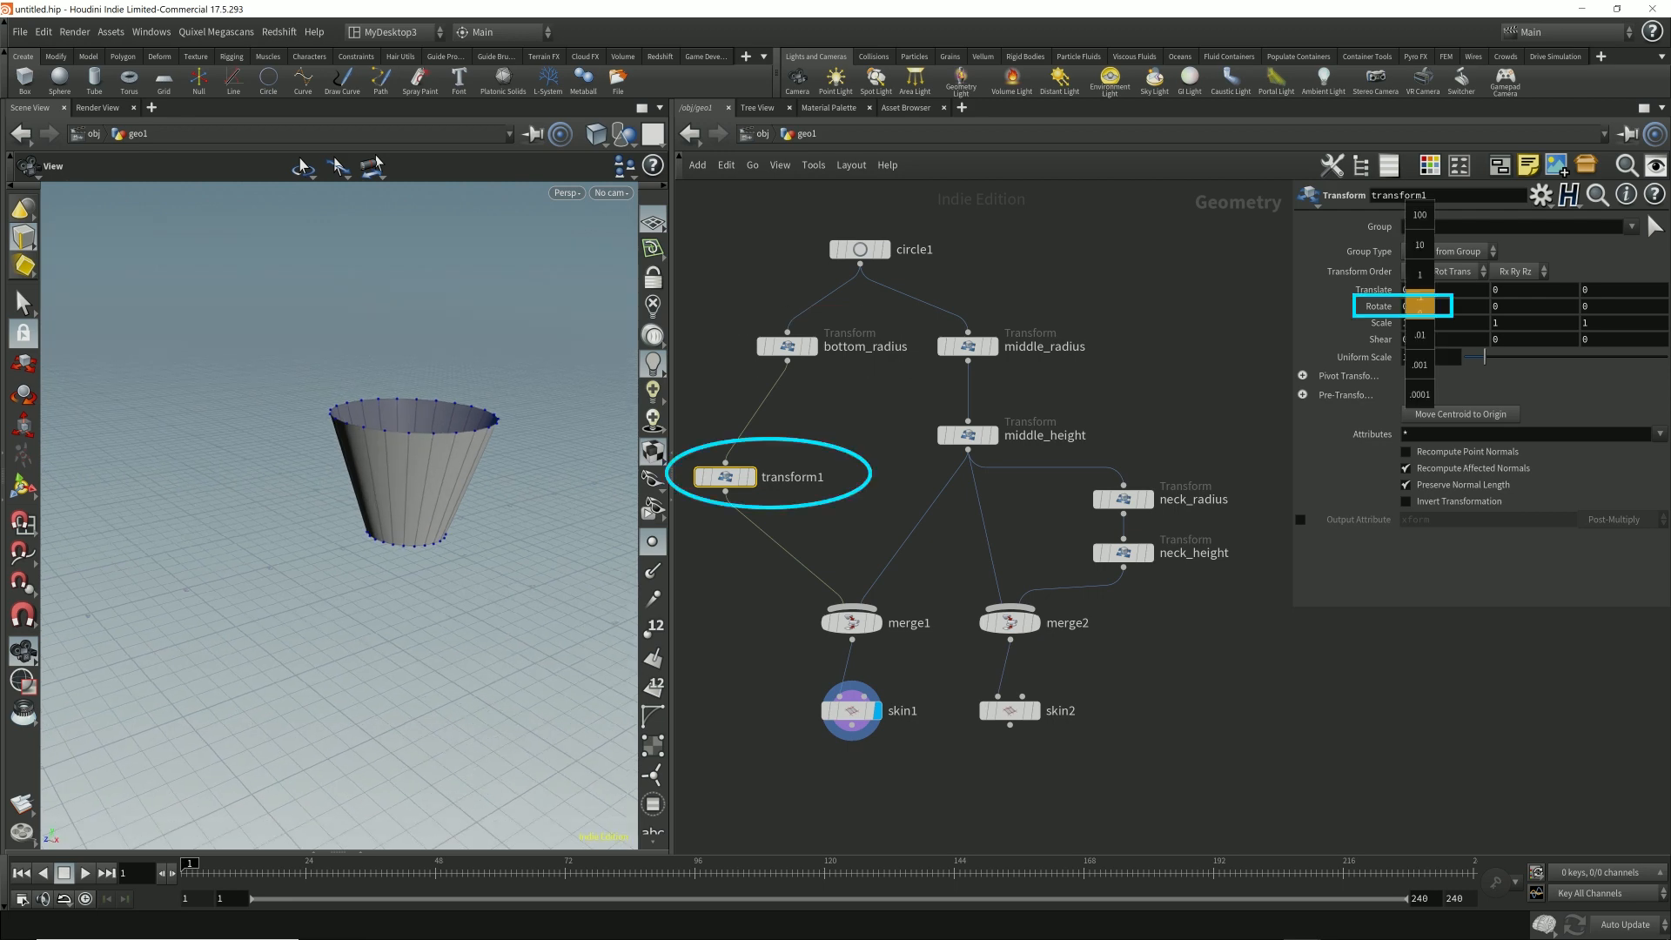
middle_click_drag(1419, 300, 1645, 274)
key("ctrl+z")
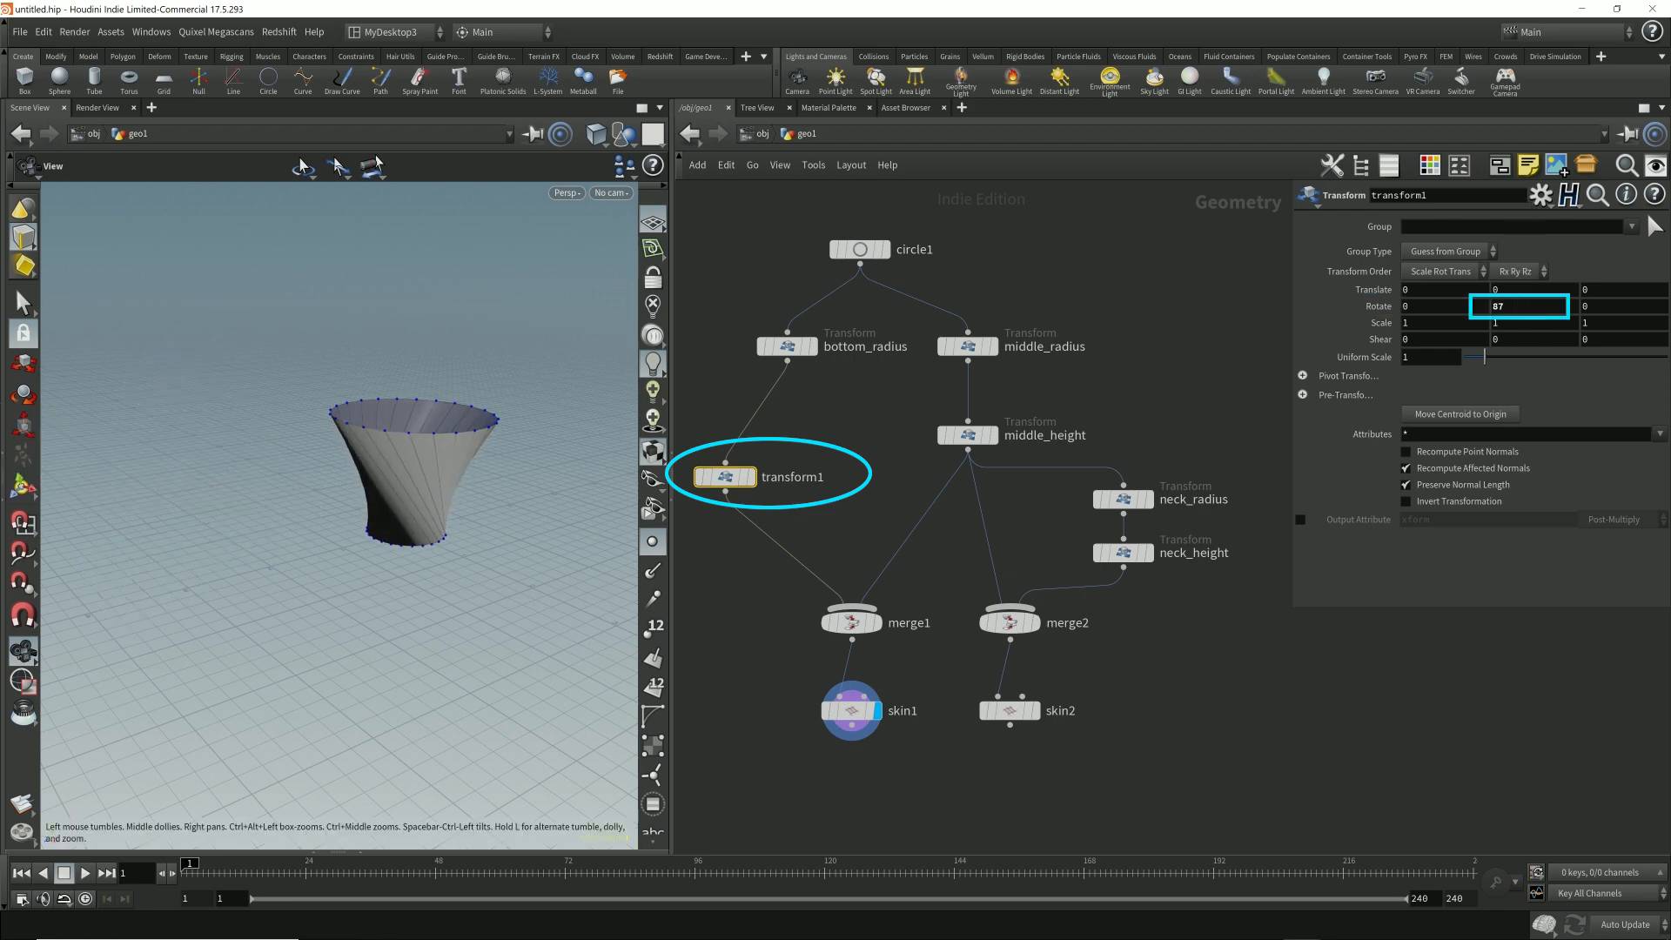
- Twist the lower section by setting transform1's Y rotation to 37, comparing the circles from bottom_radius and transform1
scroll(439, 509, "up", 5)
left_click_drag(417, 564, 424, 513)
middle_click_drag(1524, 305, 1482, 274)
left_click(812, 346)
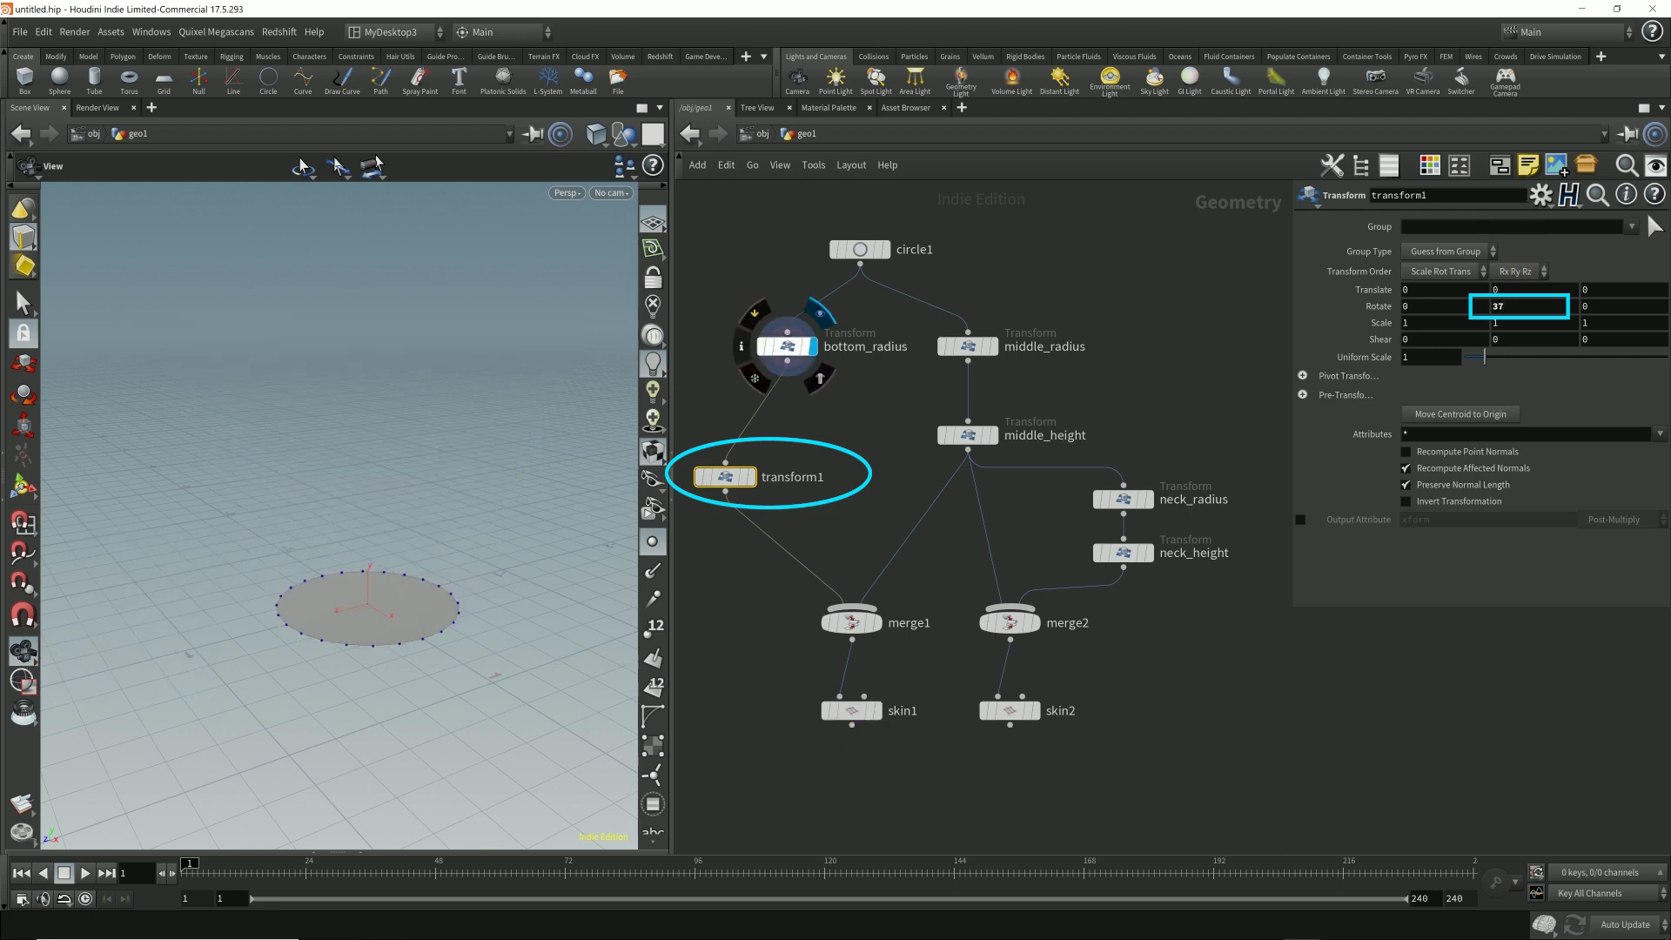
left_click_drag(366, 452, 366, 513)
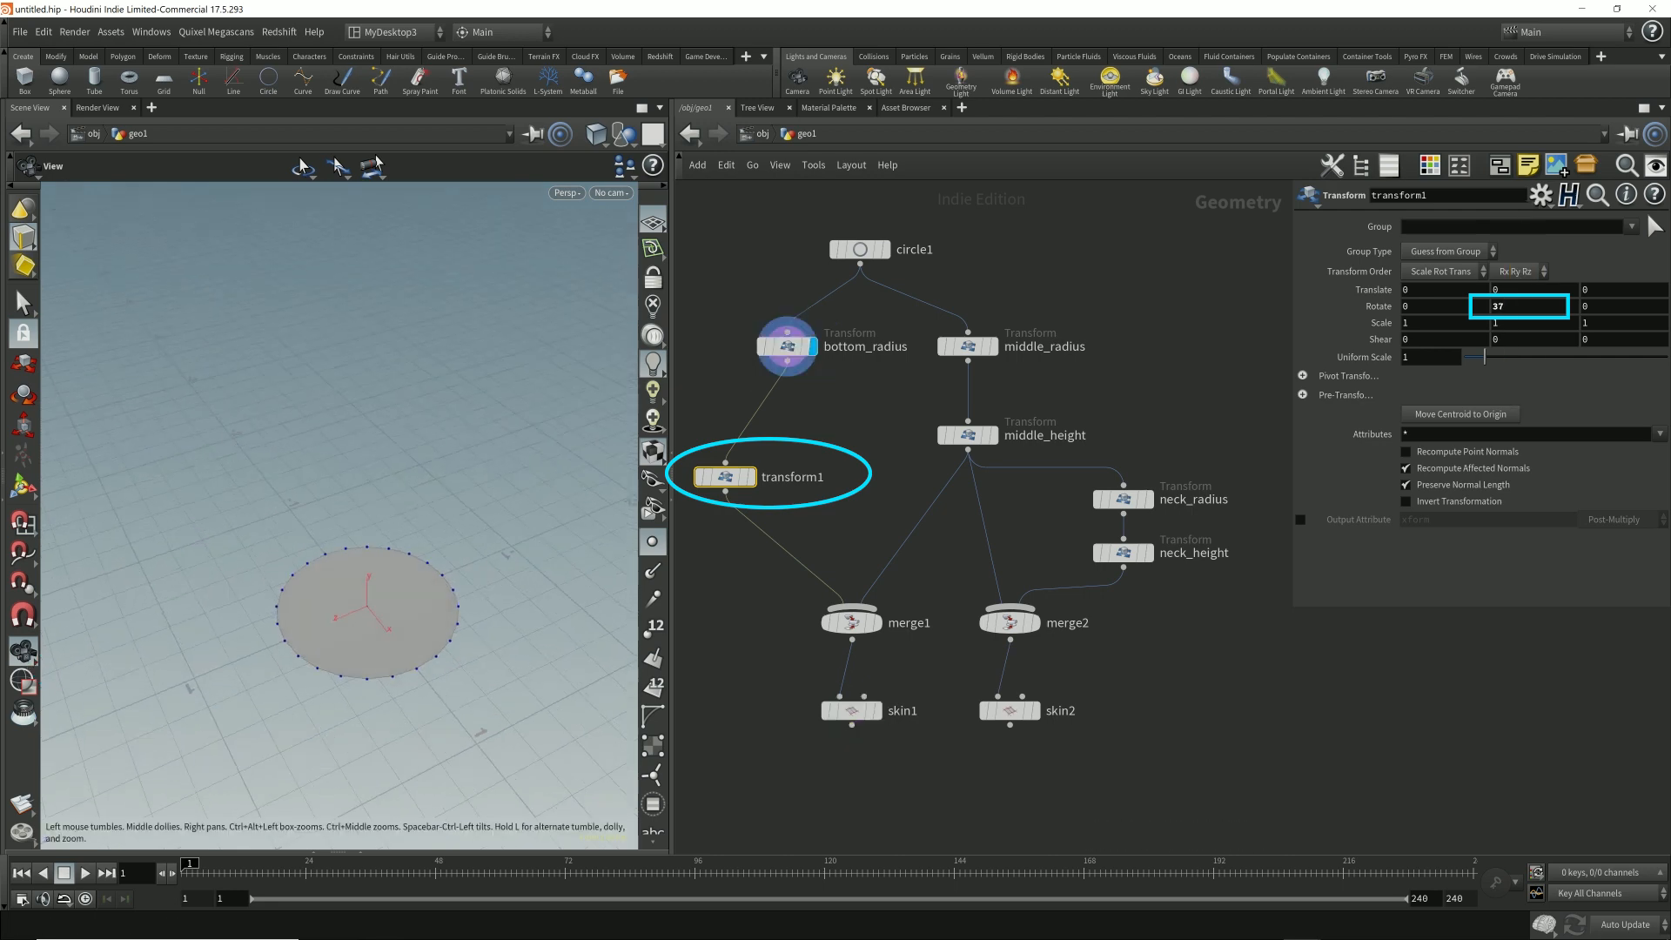
left_click(750, 476)
mouse_move(1517, 306)
middle_mouse_down()
mouse_move(1518, 273)
mouse_move(1540, 272)
mouse_move(1518, 306)
middle_mouse_up()
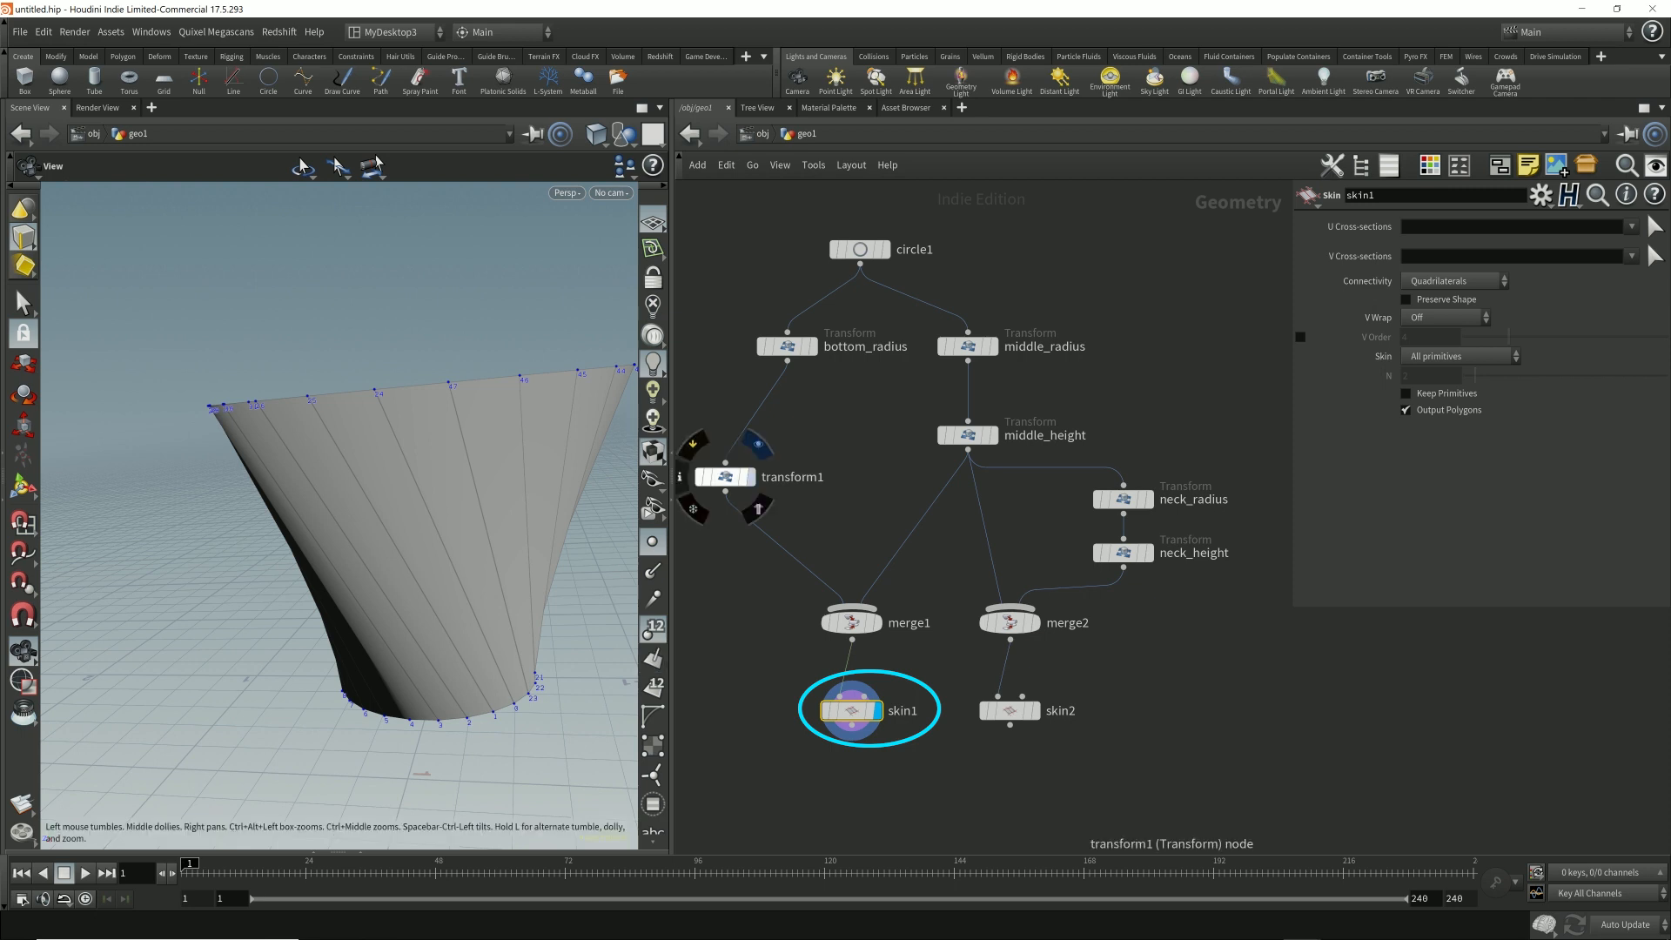
- Display bottom_radius, middle_height, merge1 and skin1 in turn to compare the point order of the lower section's circles
left_click(811, 345)
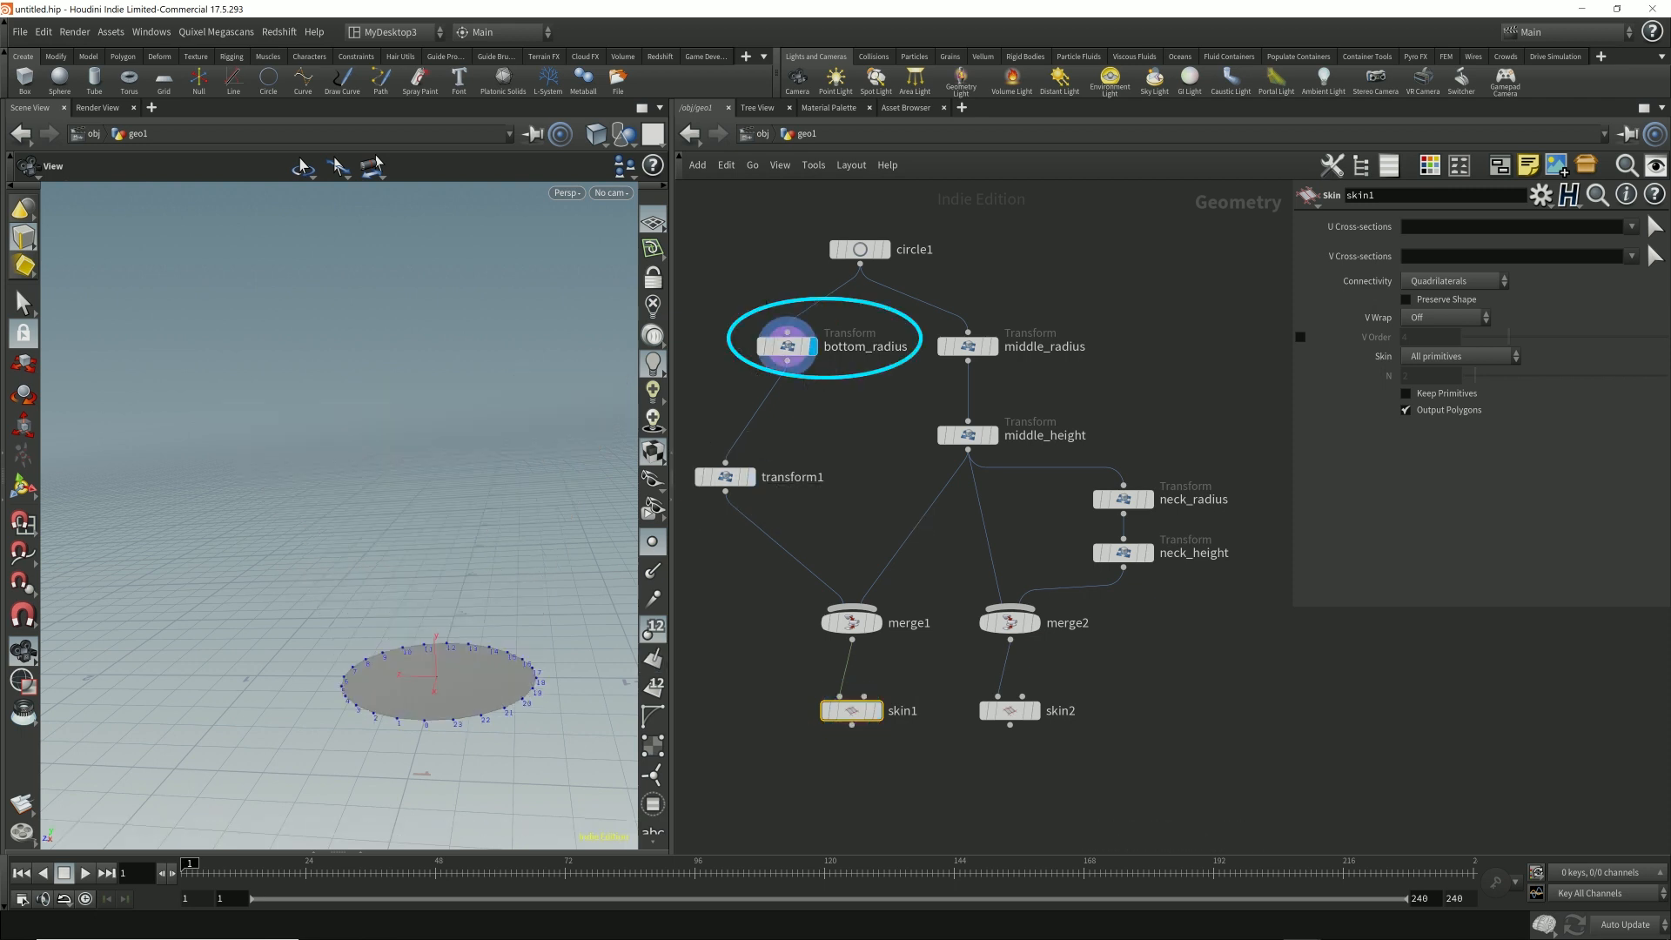
left_click(993, 435)
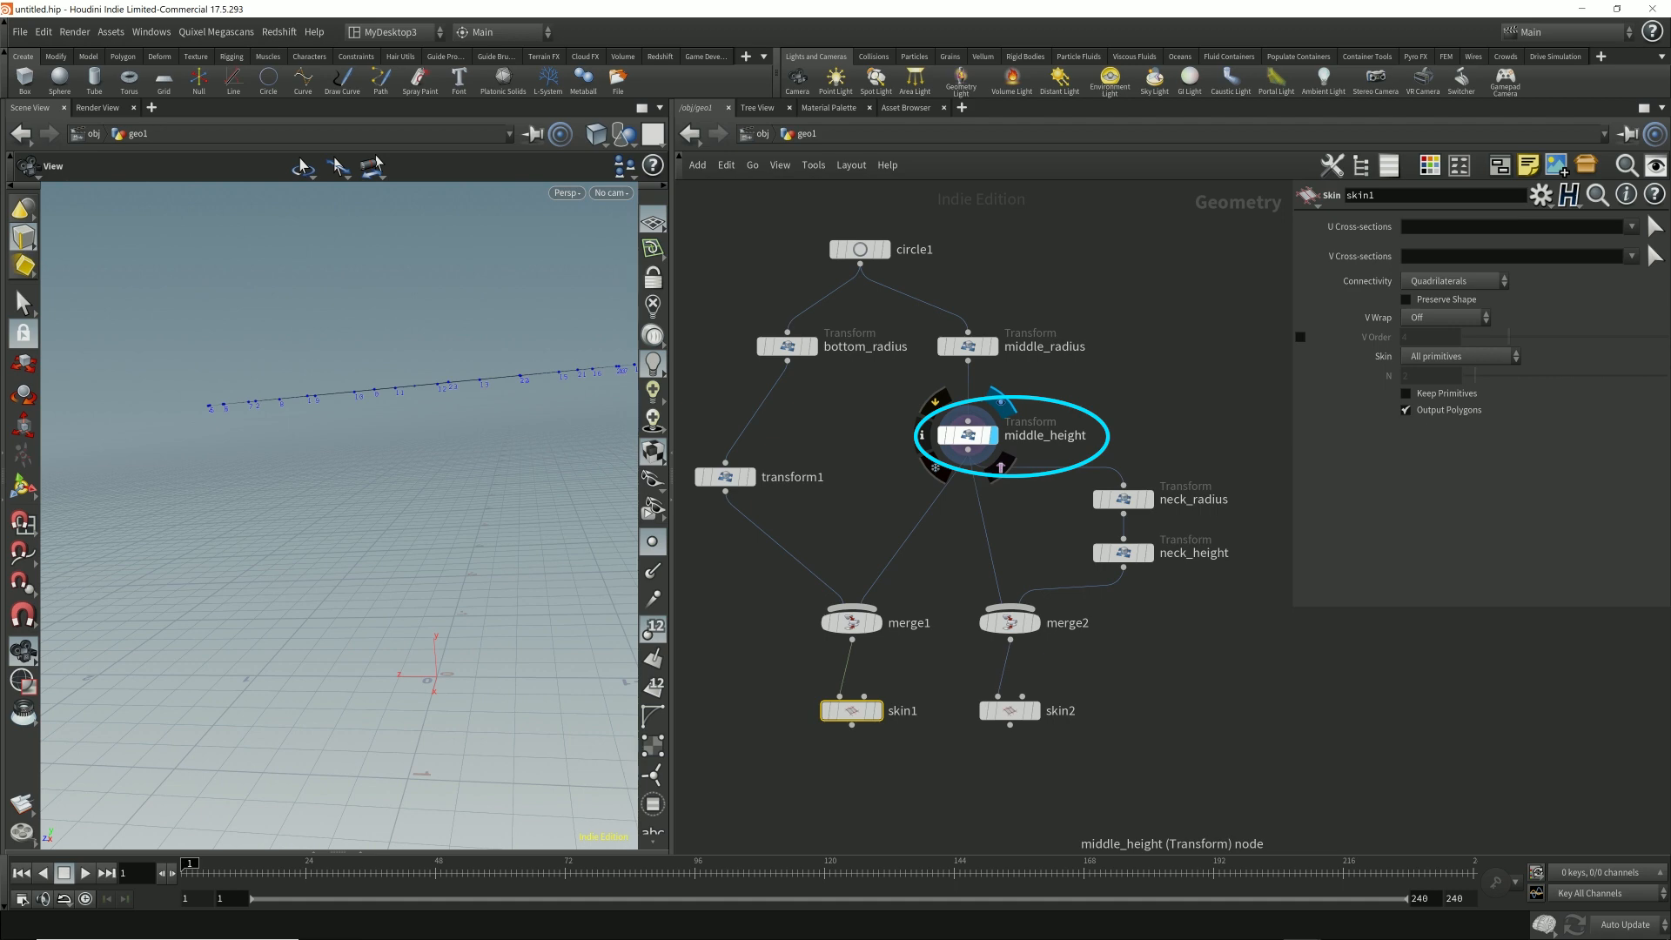
left_click(811, 345)
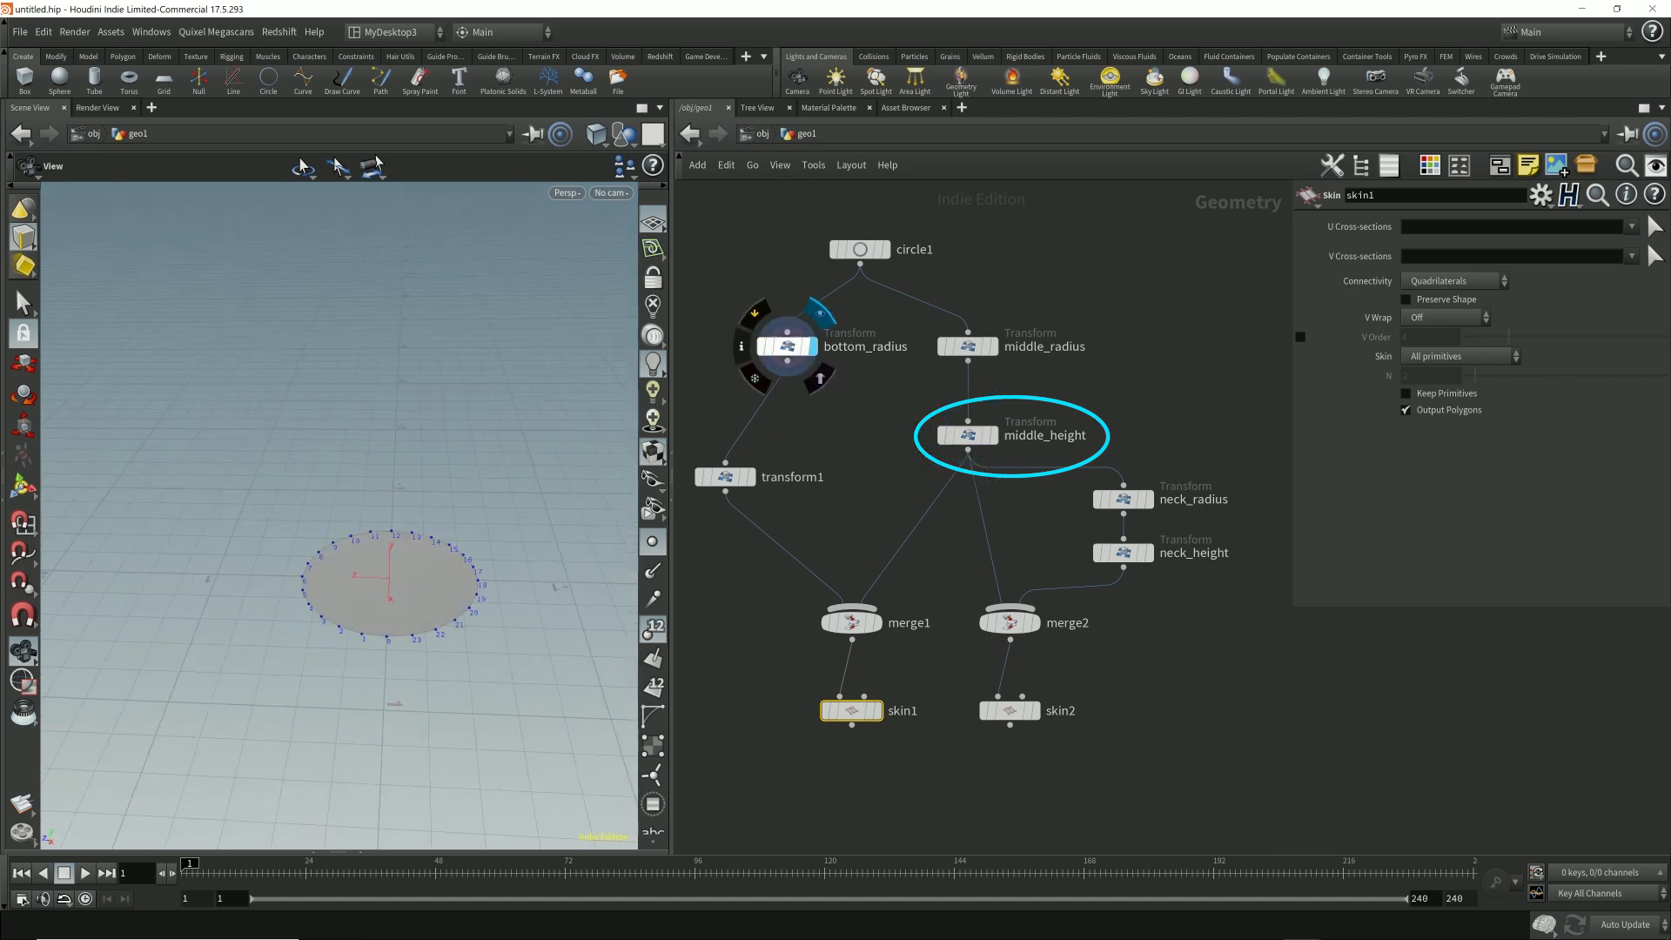
left_click(875, 623)
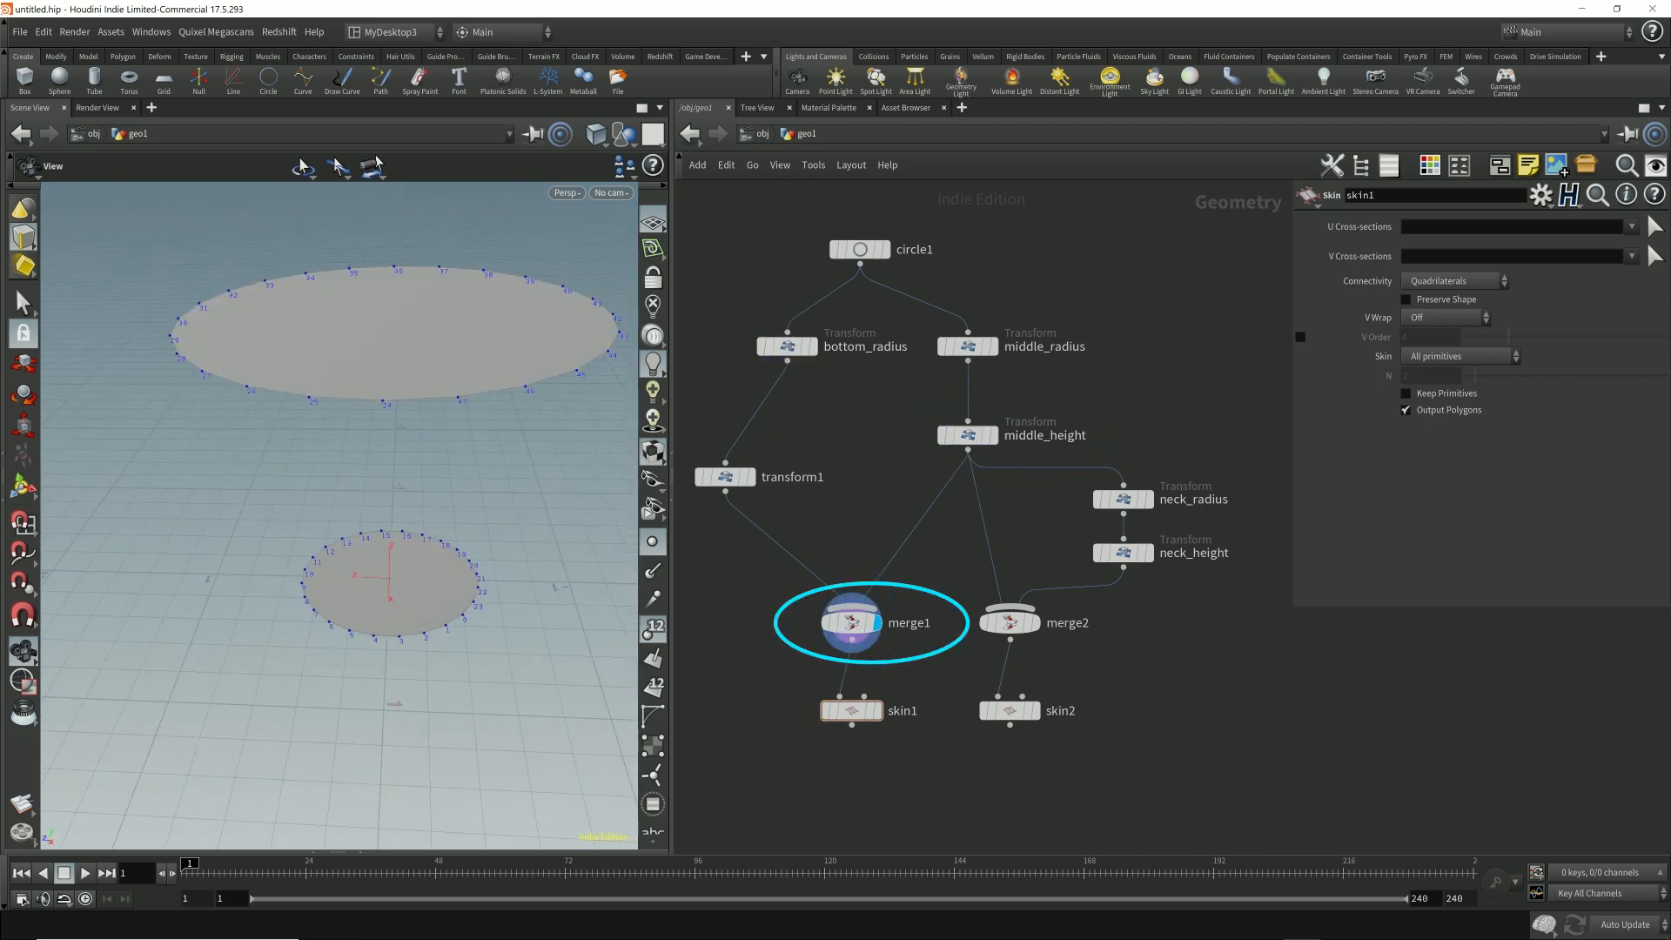
left_click(878, 710)
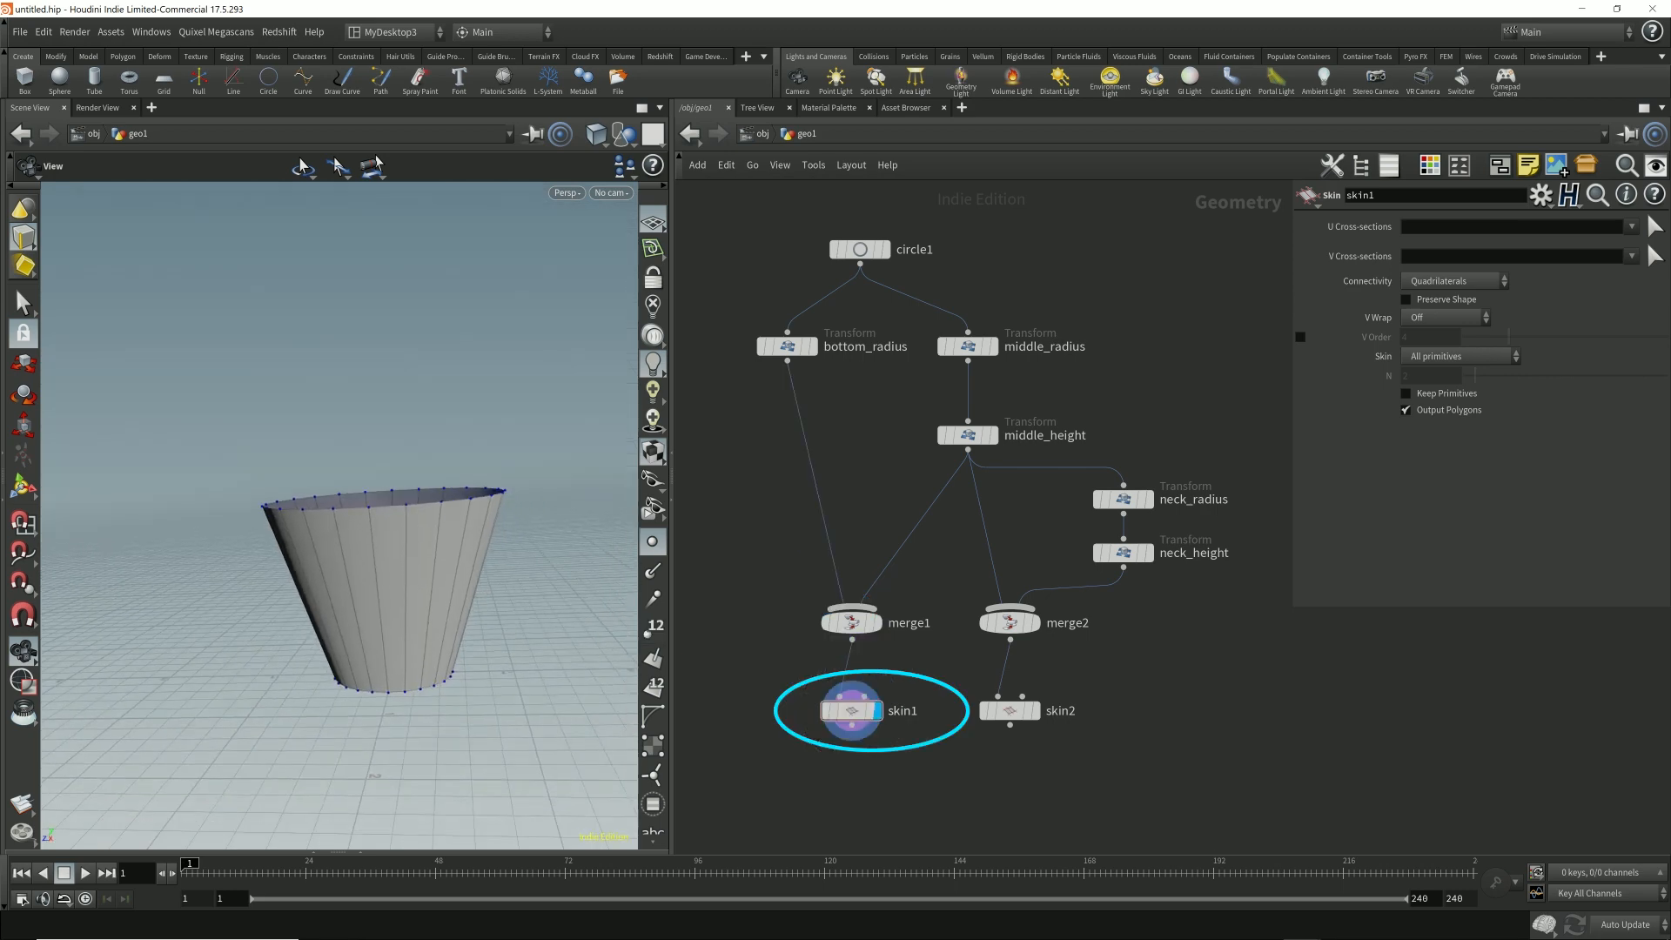
- Check skin2, add a Merge node combining skin1 and skin2 below them, and display it
left_click(1035, 710)
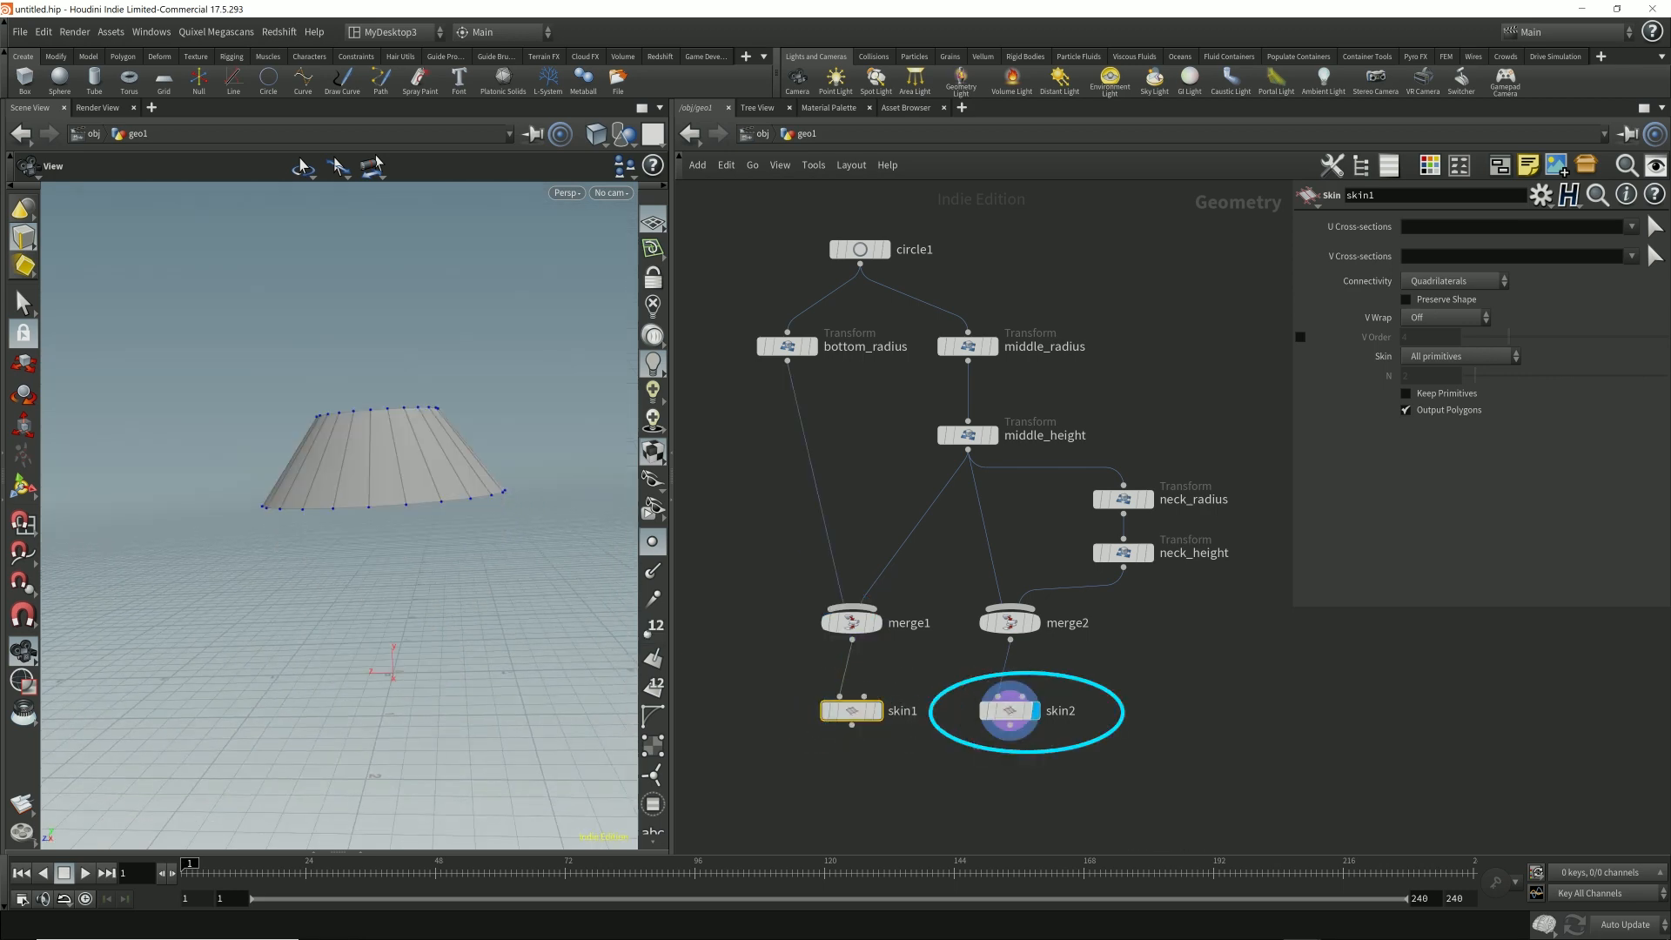
middle_click_drag(1009, 765, 1010, 622)
key("Tab")
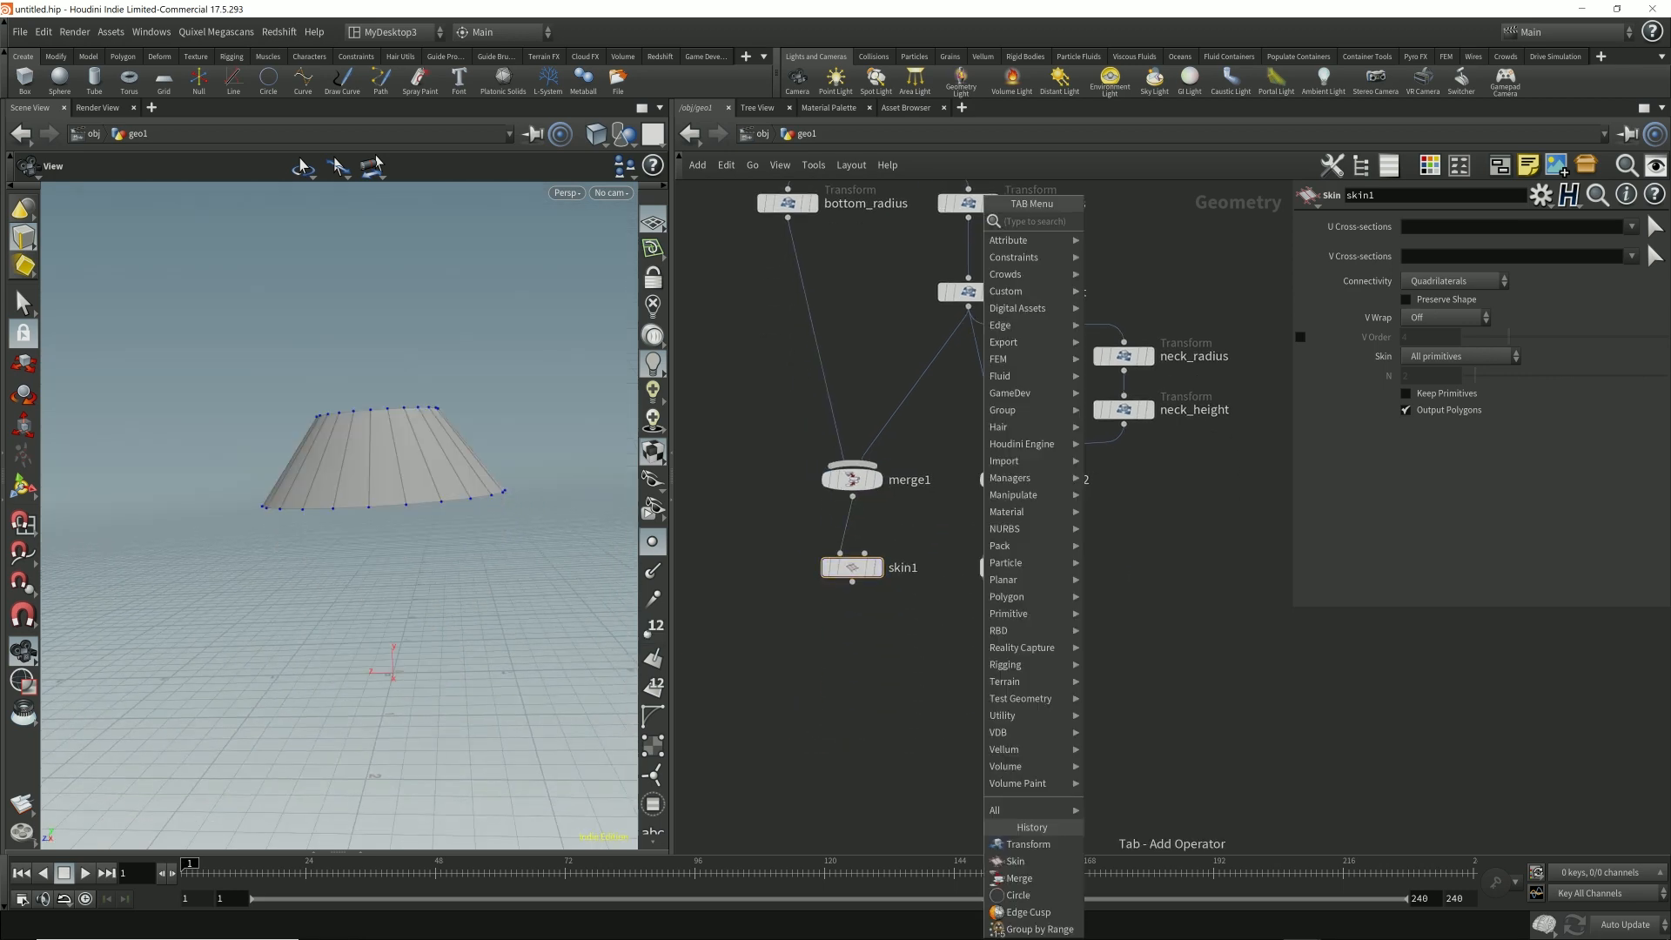
left_click(1017, 879)
left_click(931, 671)
left_click(961, 645)
left_click_drag(247, 397, 253, 453)
middle_click_drag(1045, 522, 966, 509)
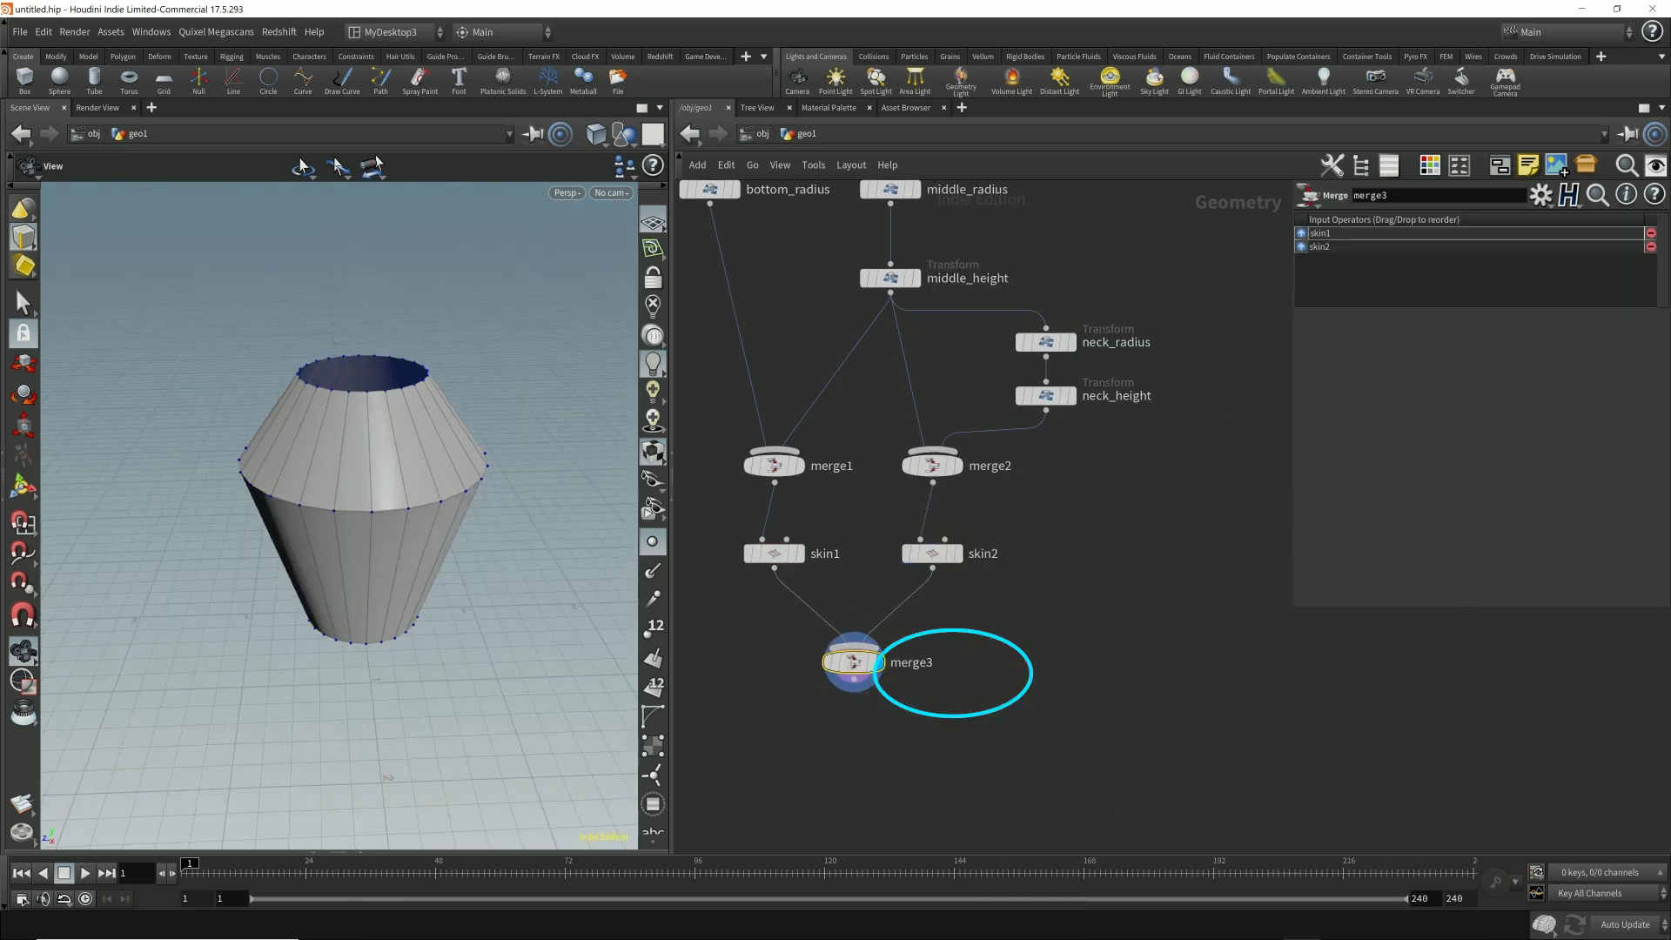
- Display the neck_height circle and return to merge3 to examine where the neck starts on the combined shape
left_click(1071, 396)
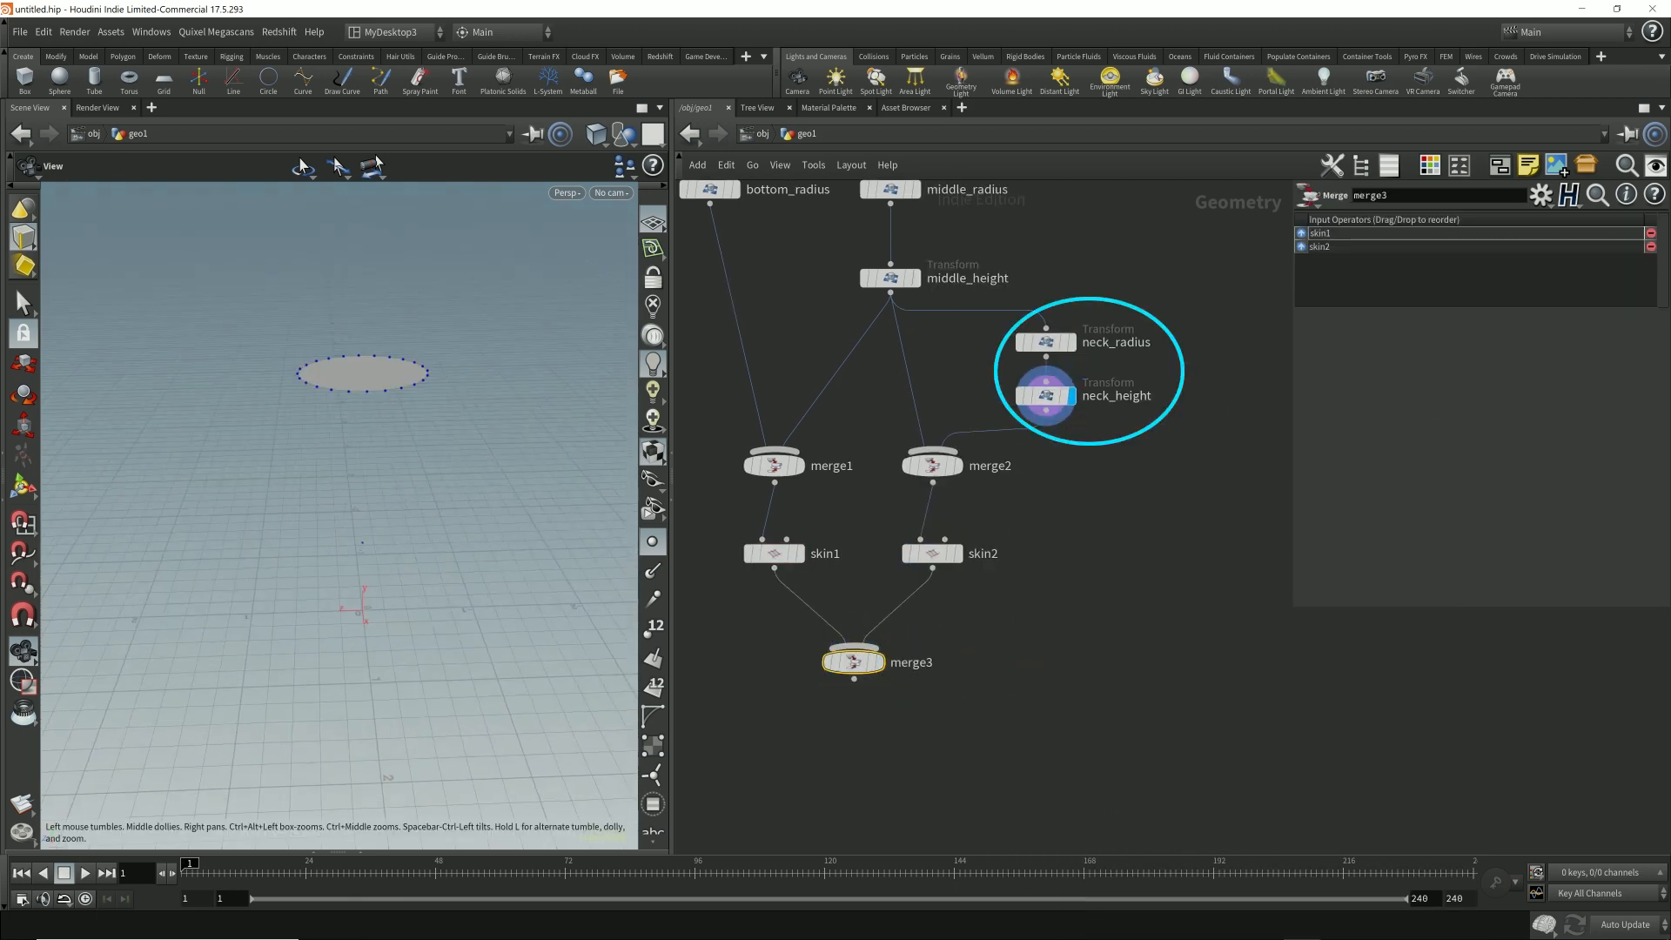
left_click(880, 662)
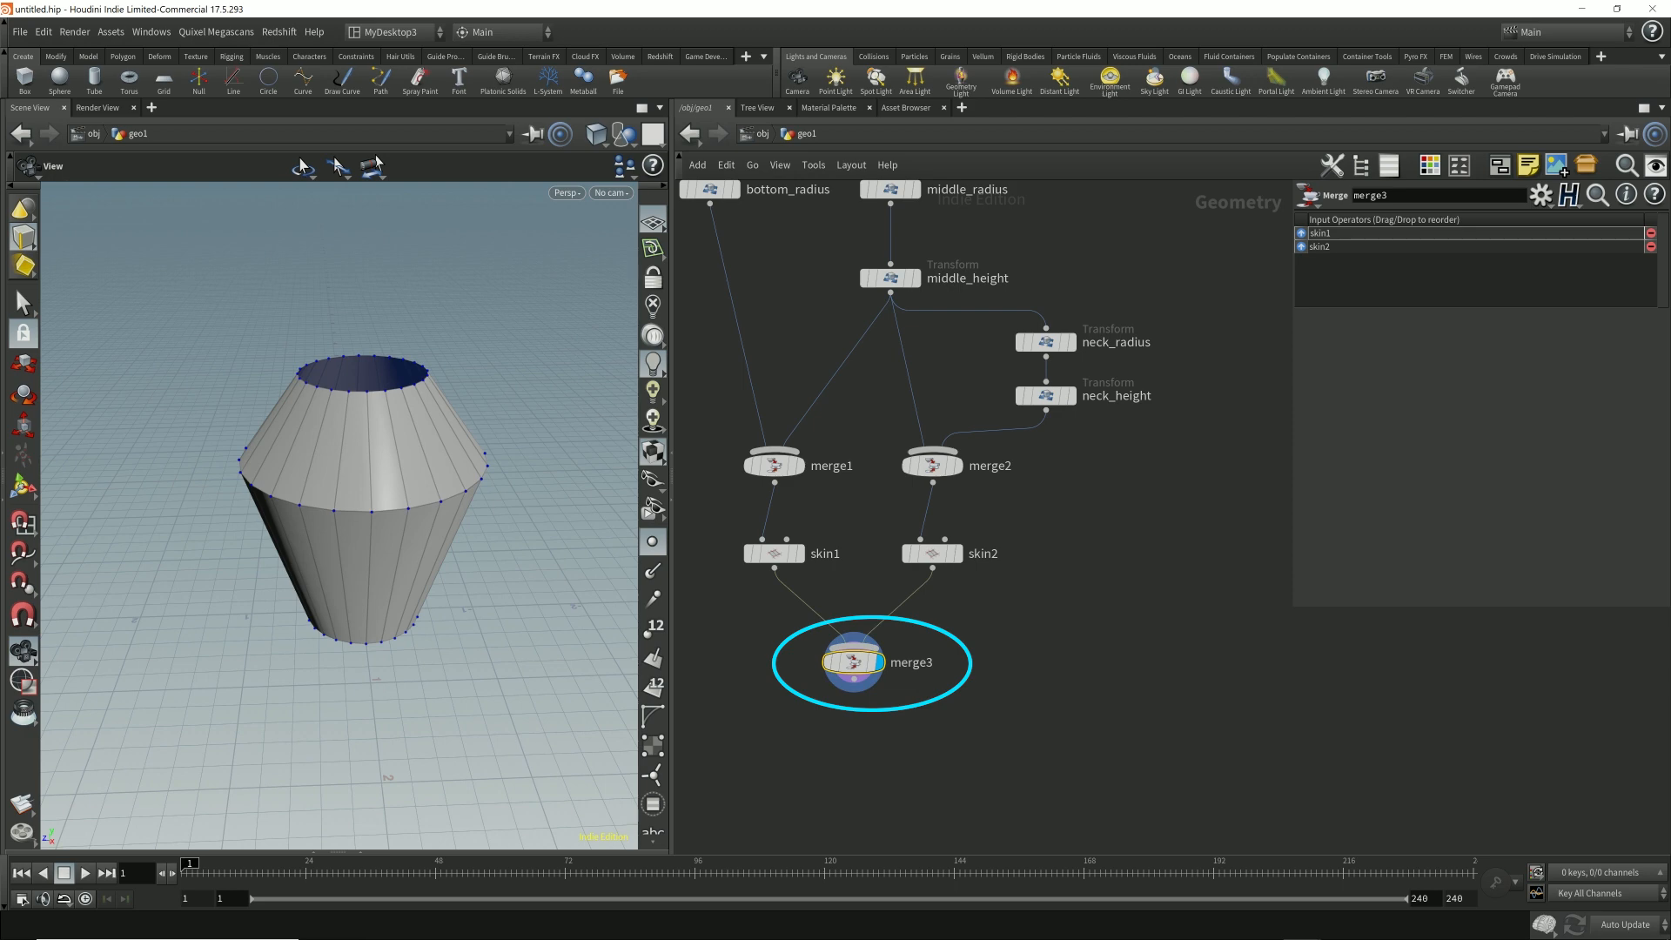
left_click_drag(488, 557, 501, 503)
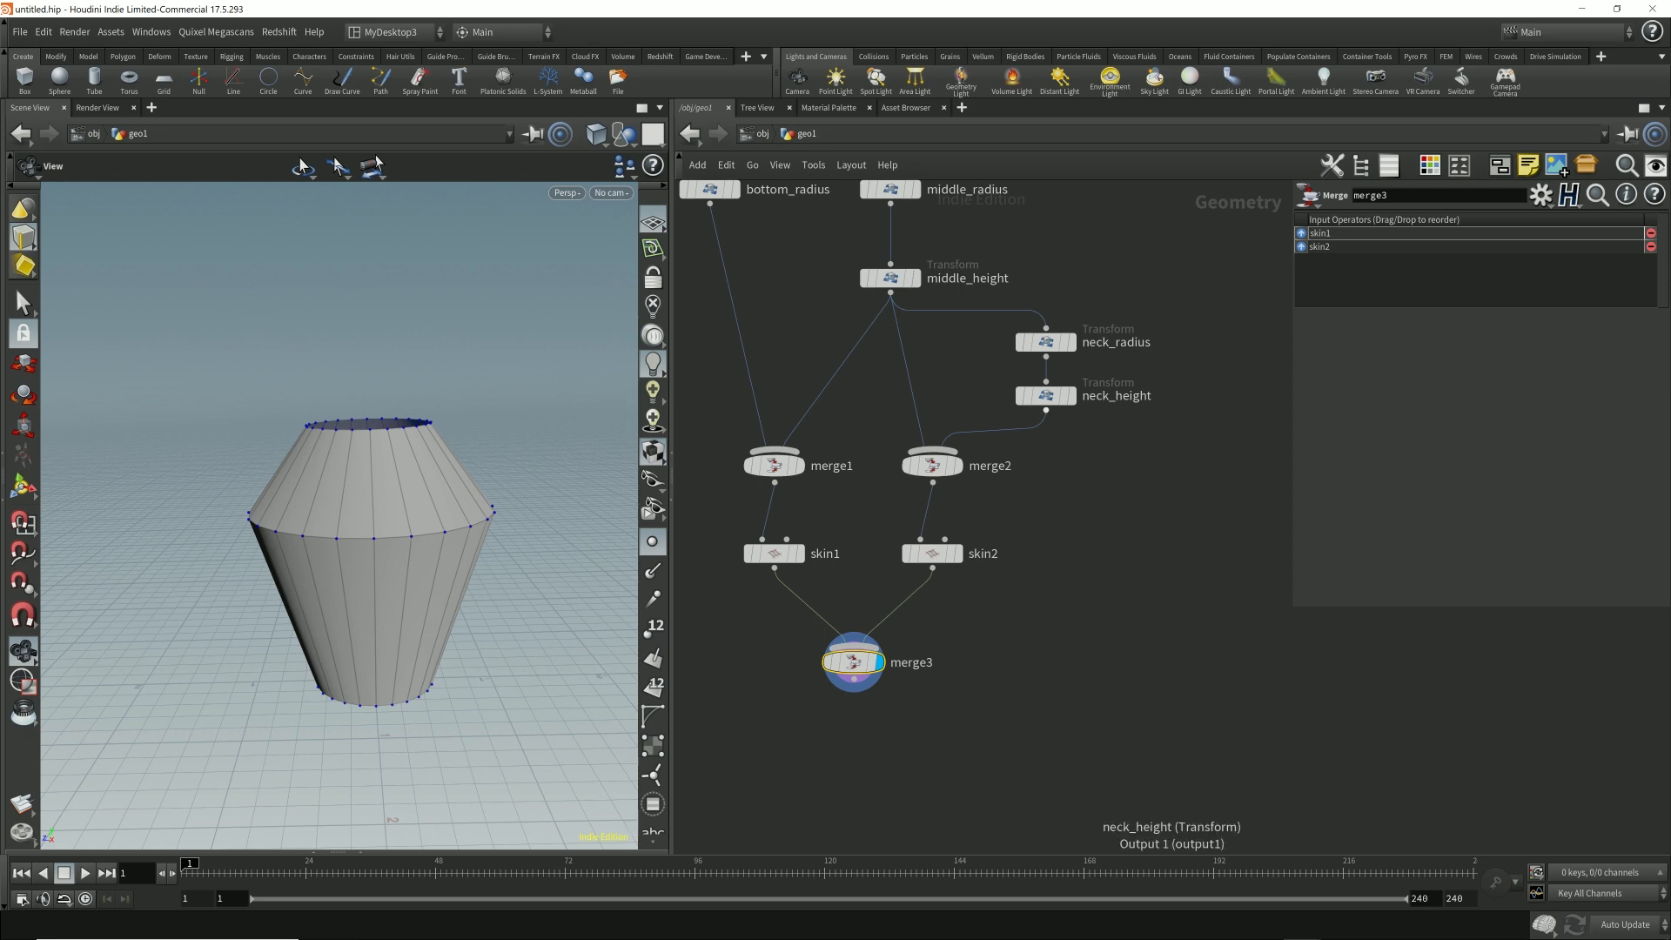
- Add a PolyExtrude node wired from neck_height, place it beside merge2 and display it
left_click(1046, 409)
key("Tab")
type("polyextrude")
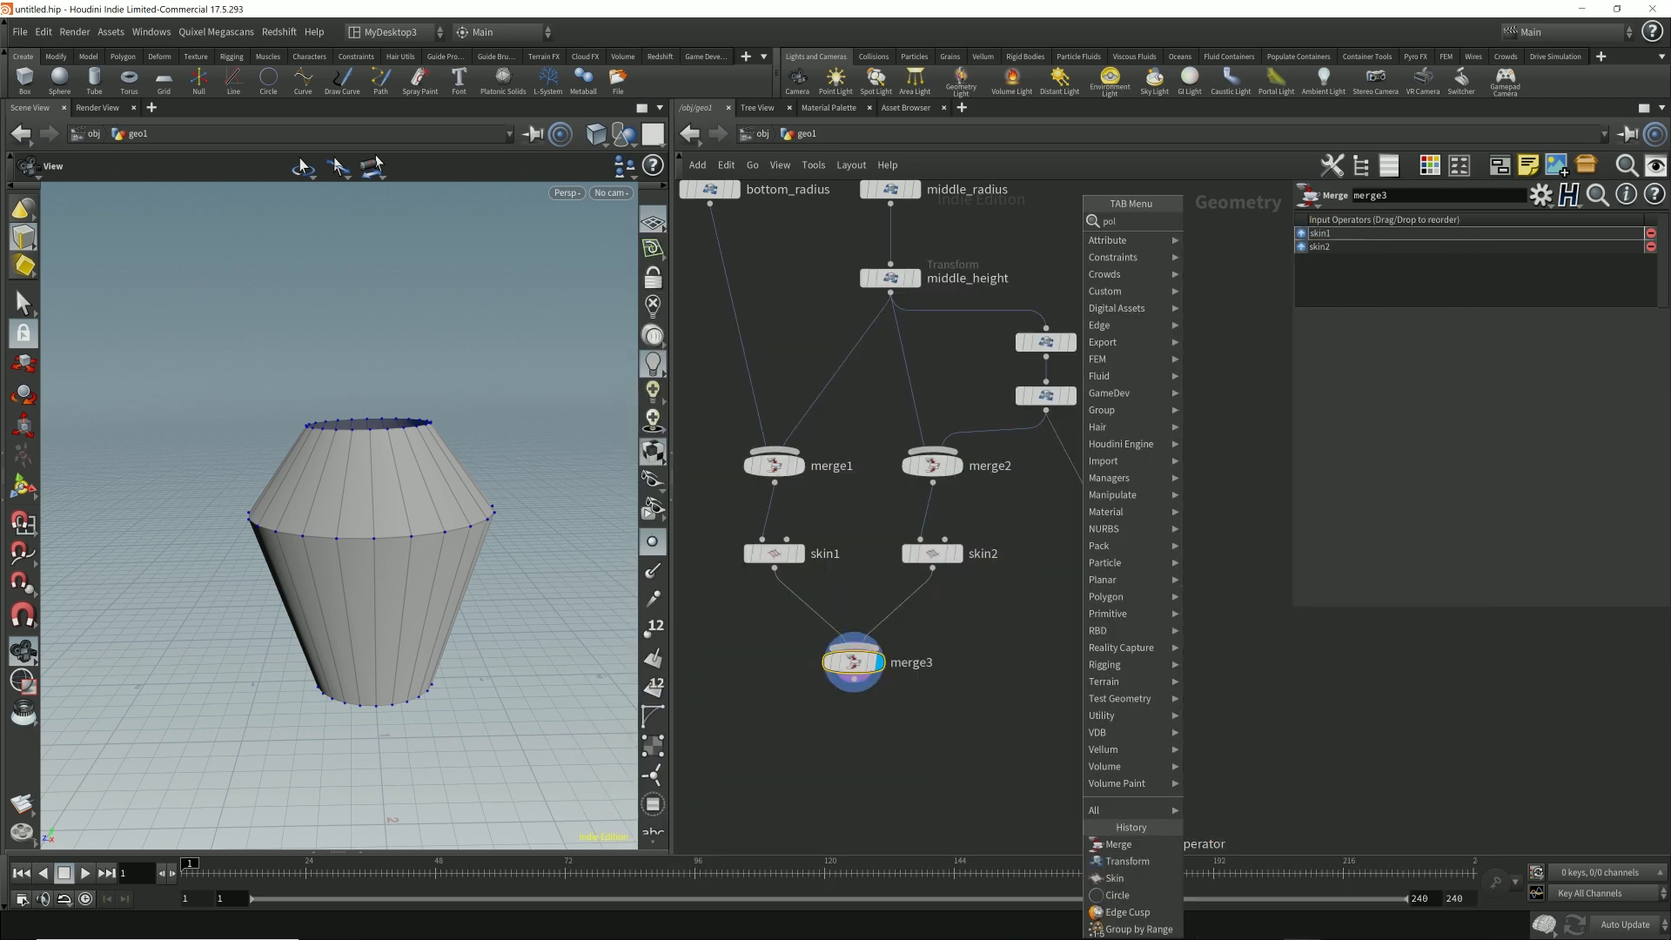
key("Return")
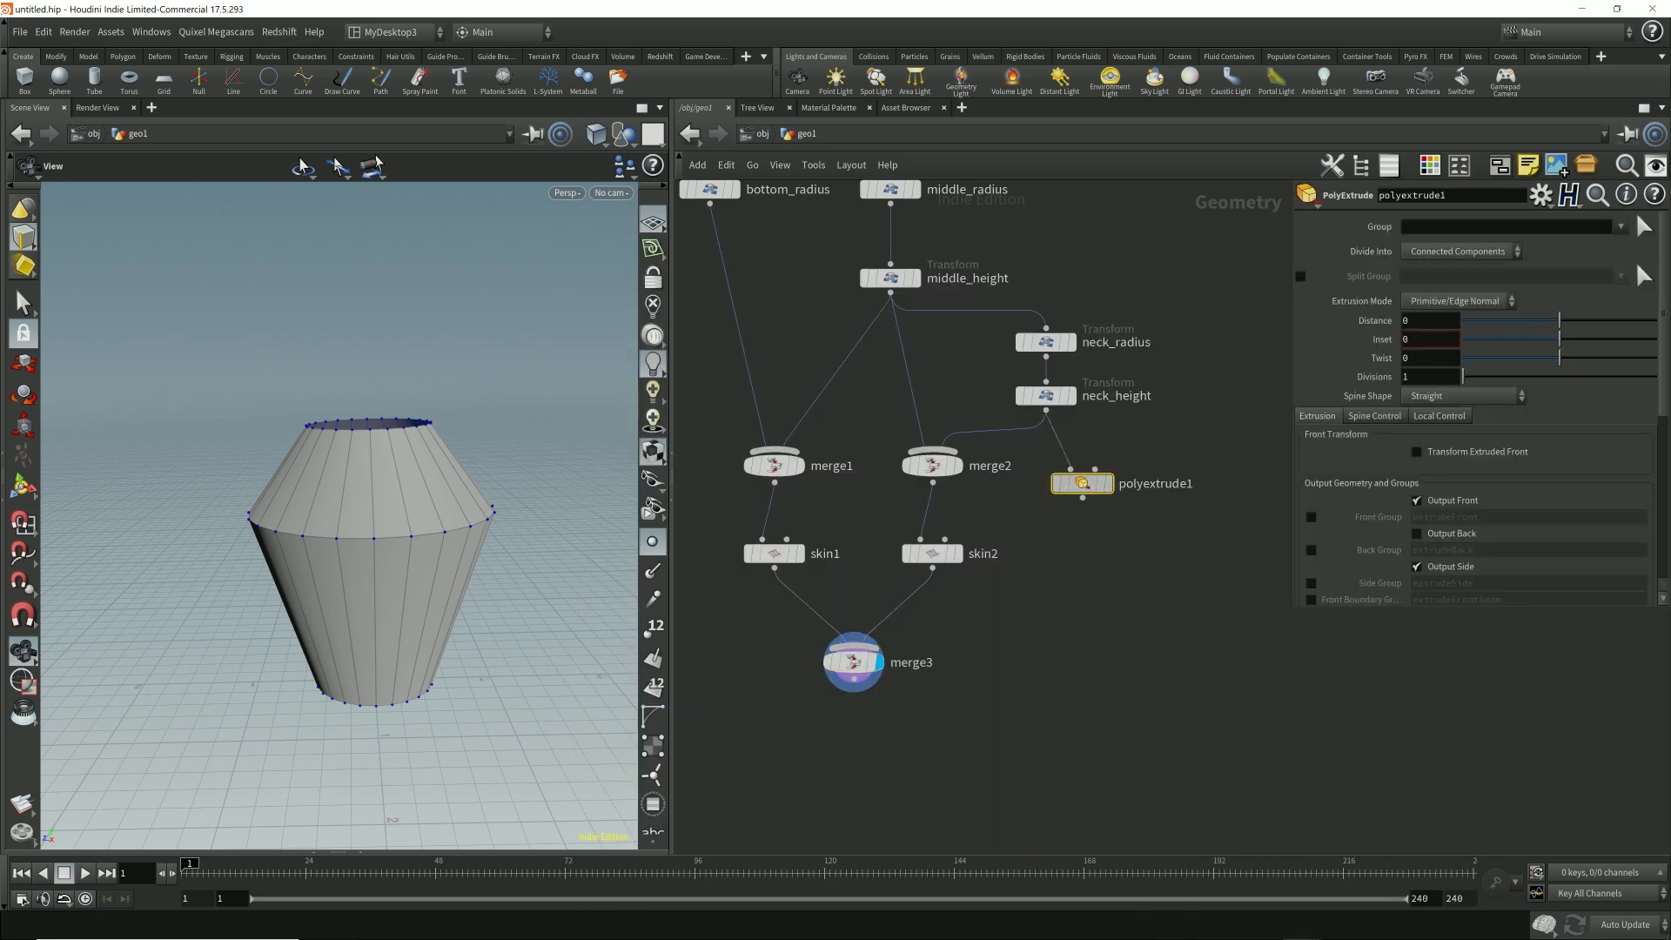
left_click(1130, 470)
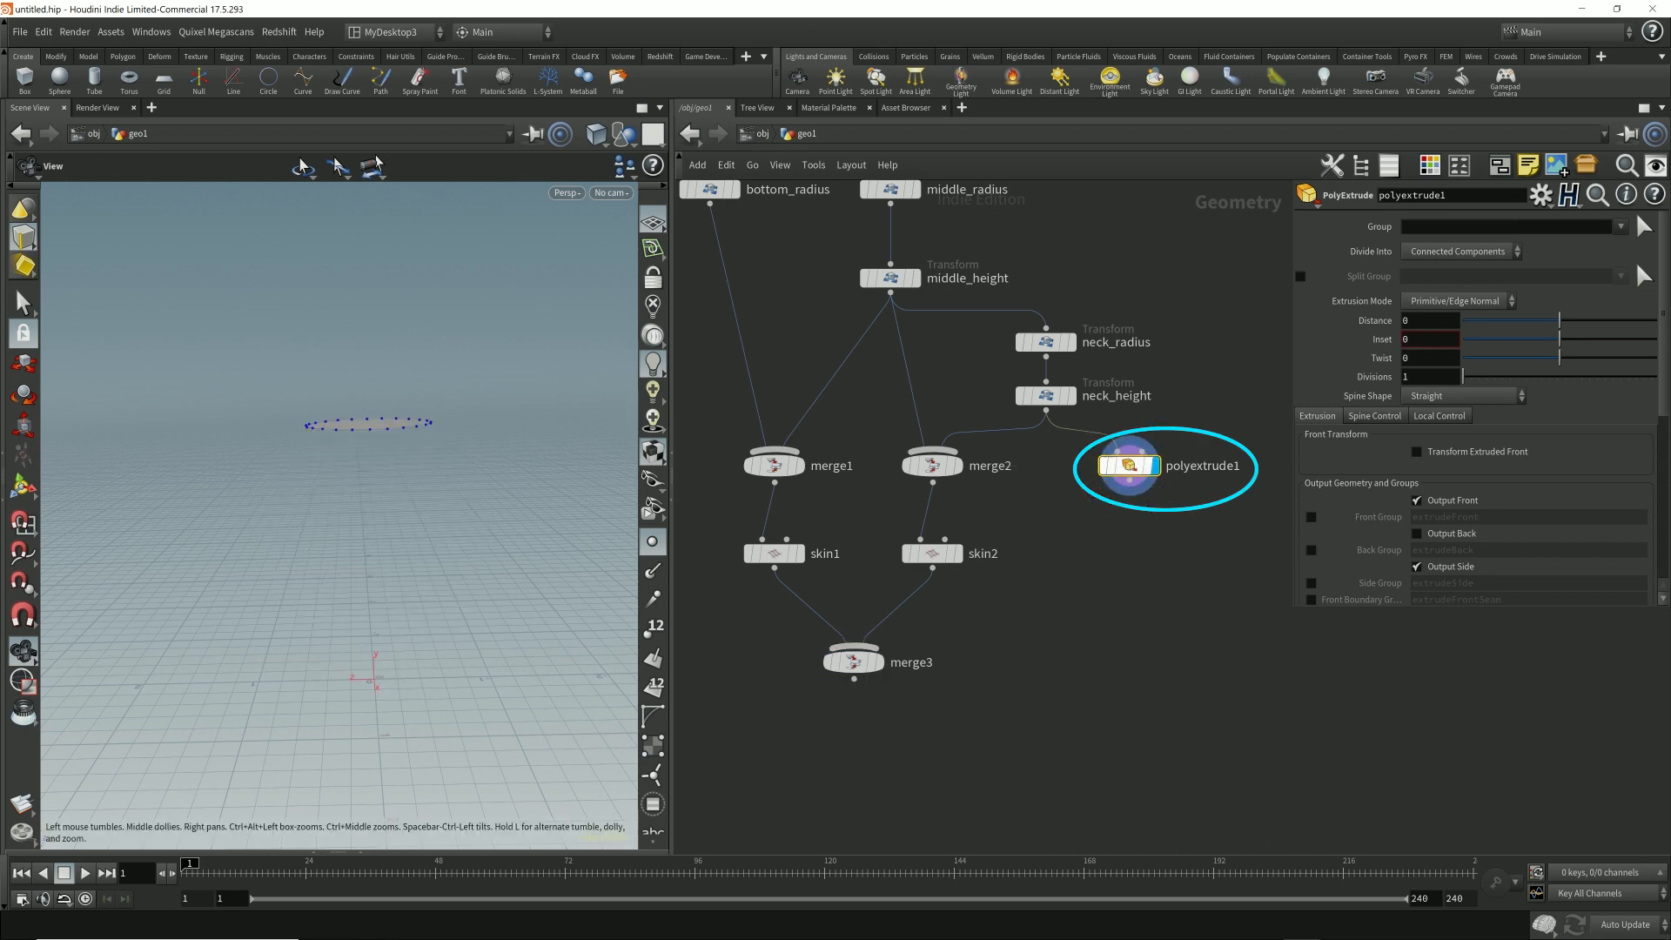
- Set the neck's extrusion distance to 0.9, wire polyextrude1 into merge3 and display the combined shape
left_click(1408, 320)
type(".8")
key("Return")
scroll(1408, 320, "up", 1)
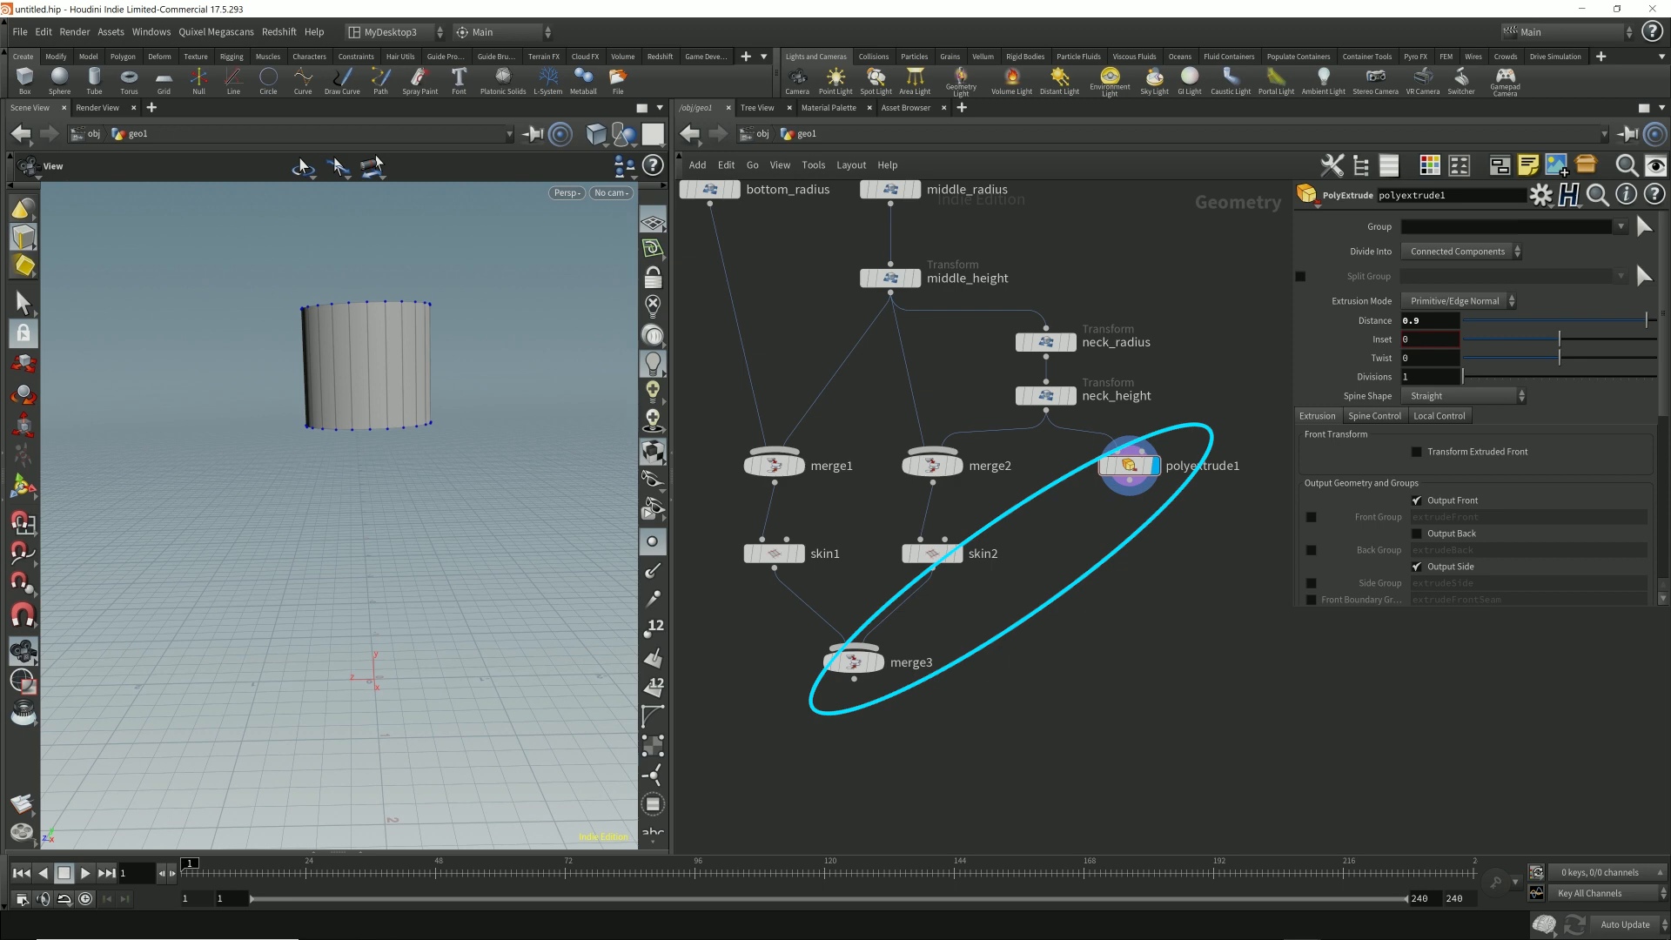
mouse_move(1130, 479)
left_mouse_down()
mouse_move(949, 657)
mouse_move(866, 647)
mouse_move(932, 698)
left_mouse_up()
left_click(877, 662)
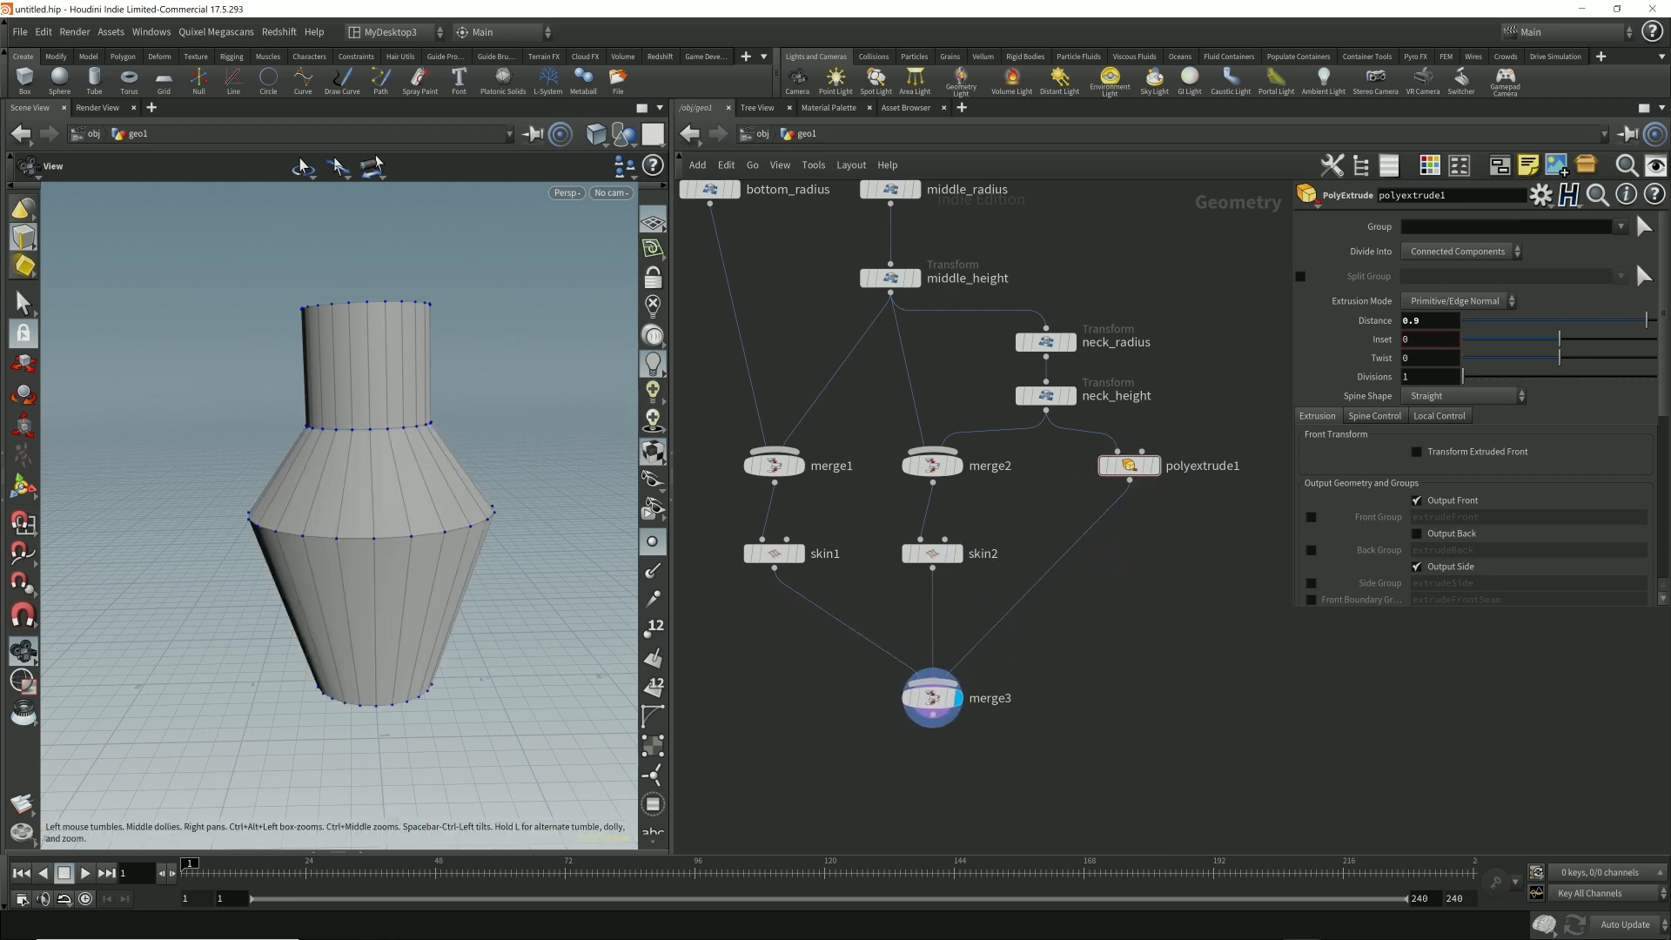
- Set the uniform scale of the neck_radius transform to 0.2
left_click(1045, 342)
left_click(1429, 356)
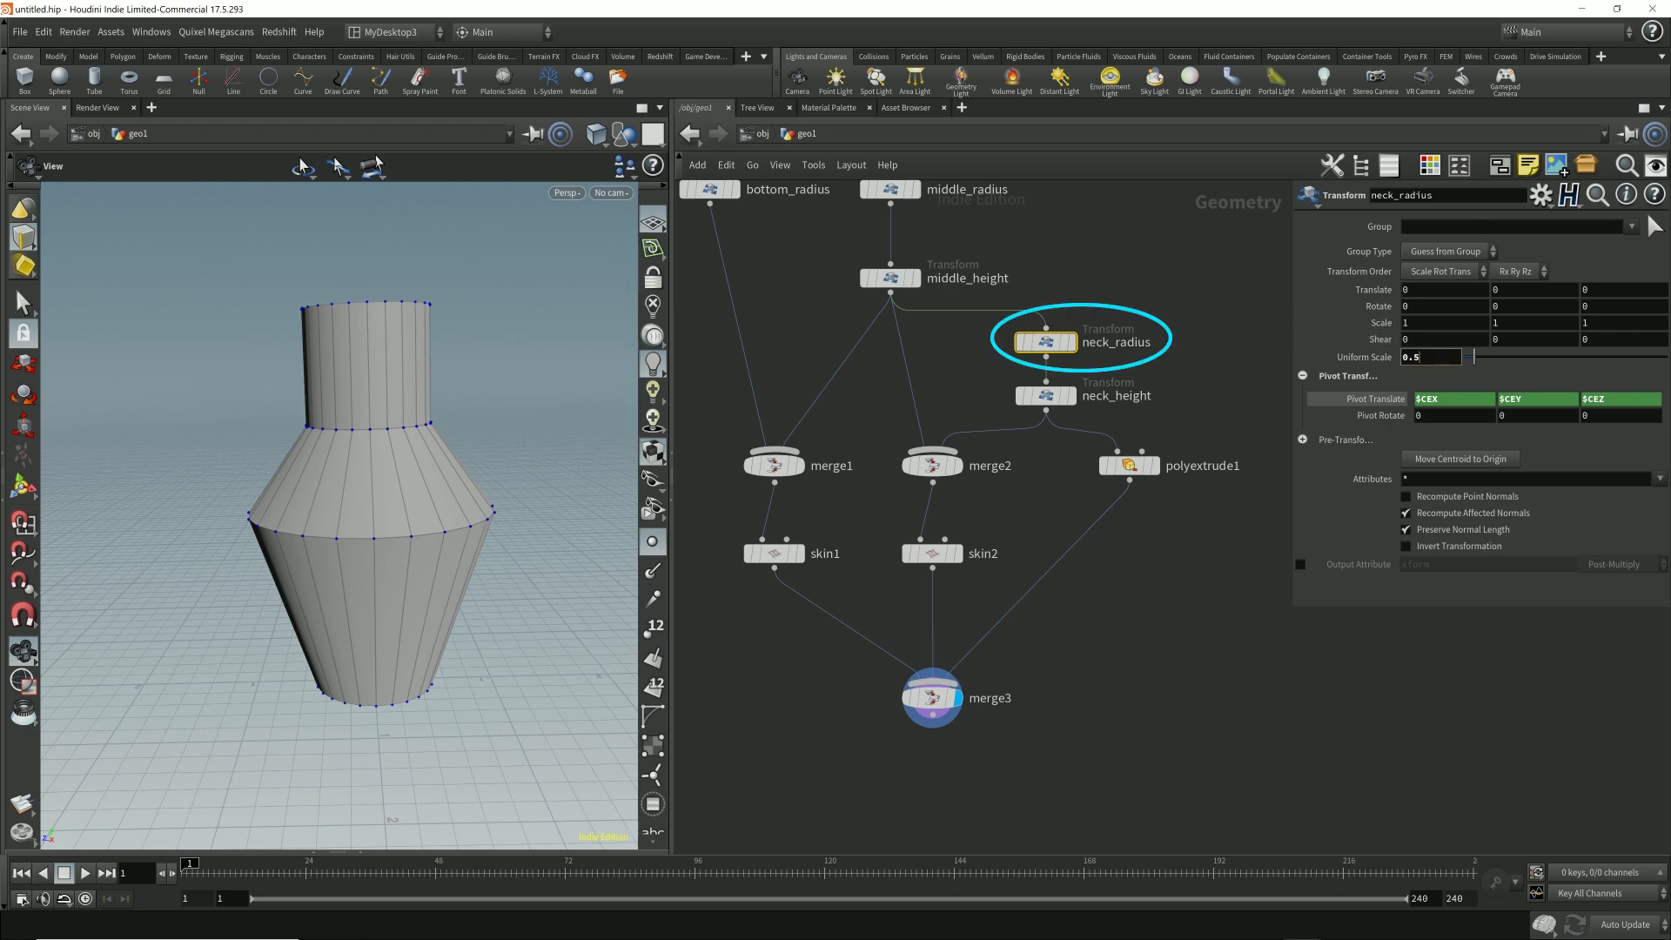
key("Down")
key("Down")
key("Down")
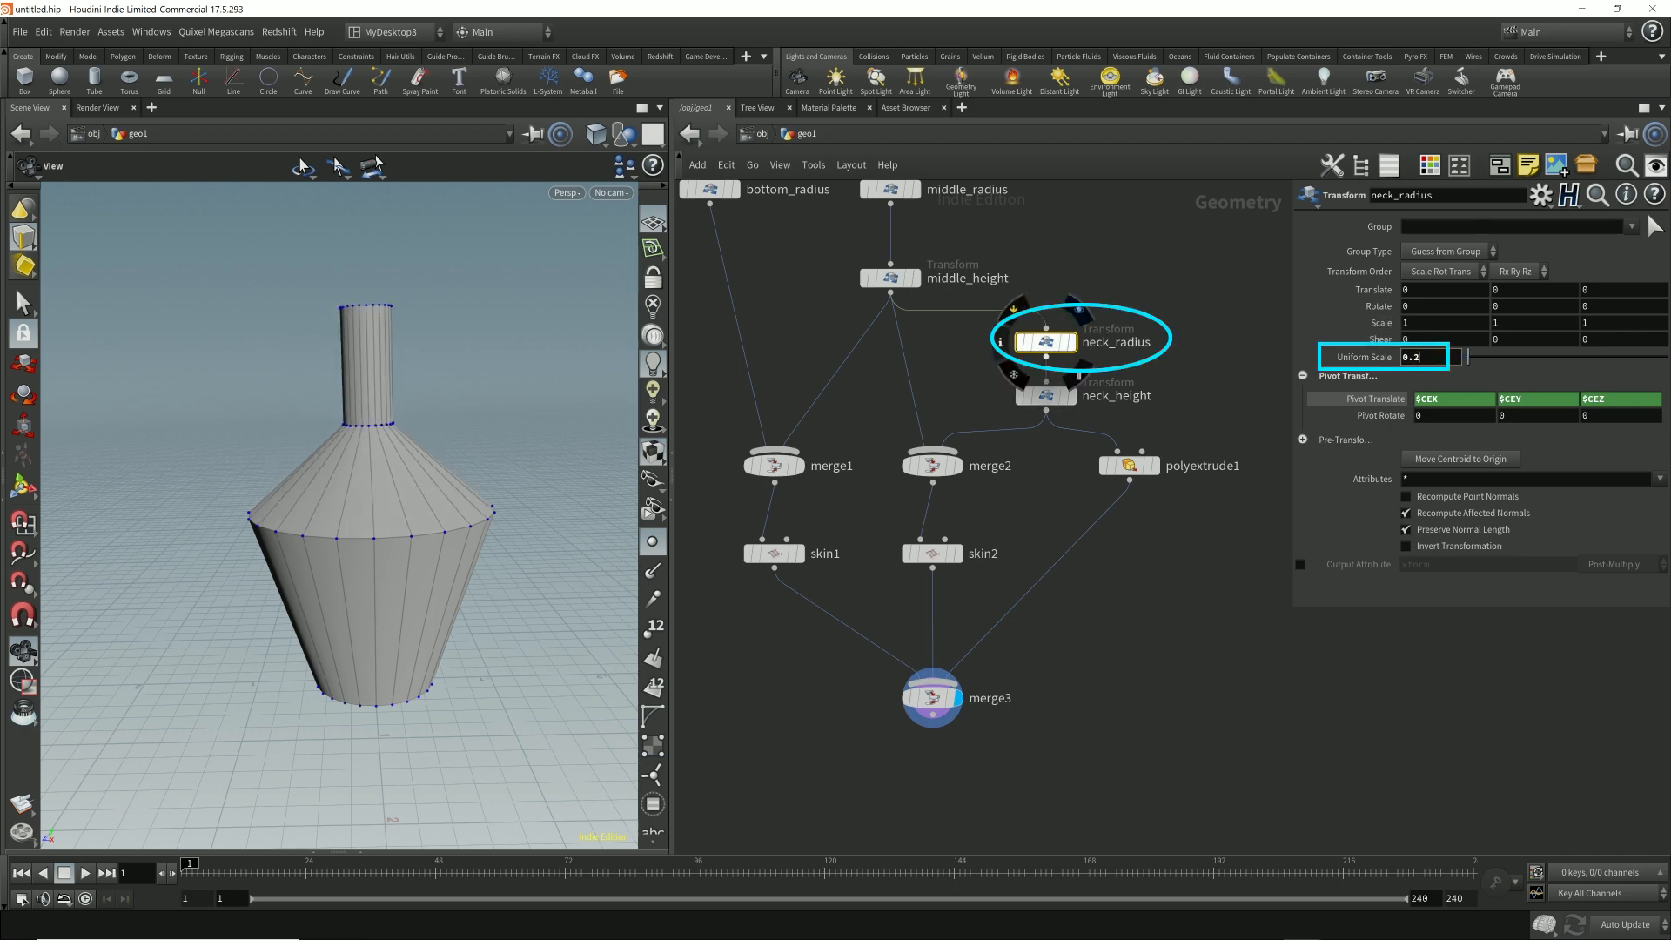
- Lower the start of the neck by reducing the Y translation of neck_height
left_click(1045, 395)
left_click(1423, 356)
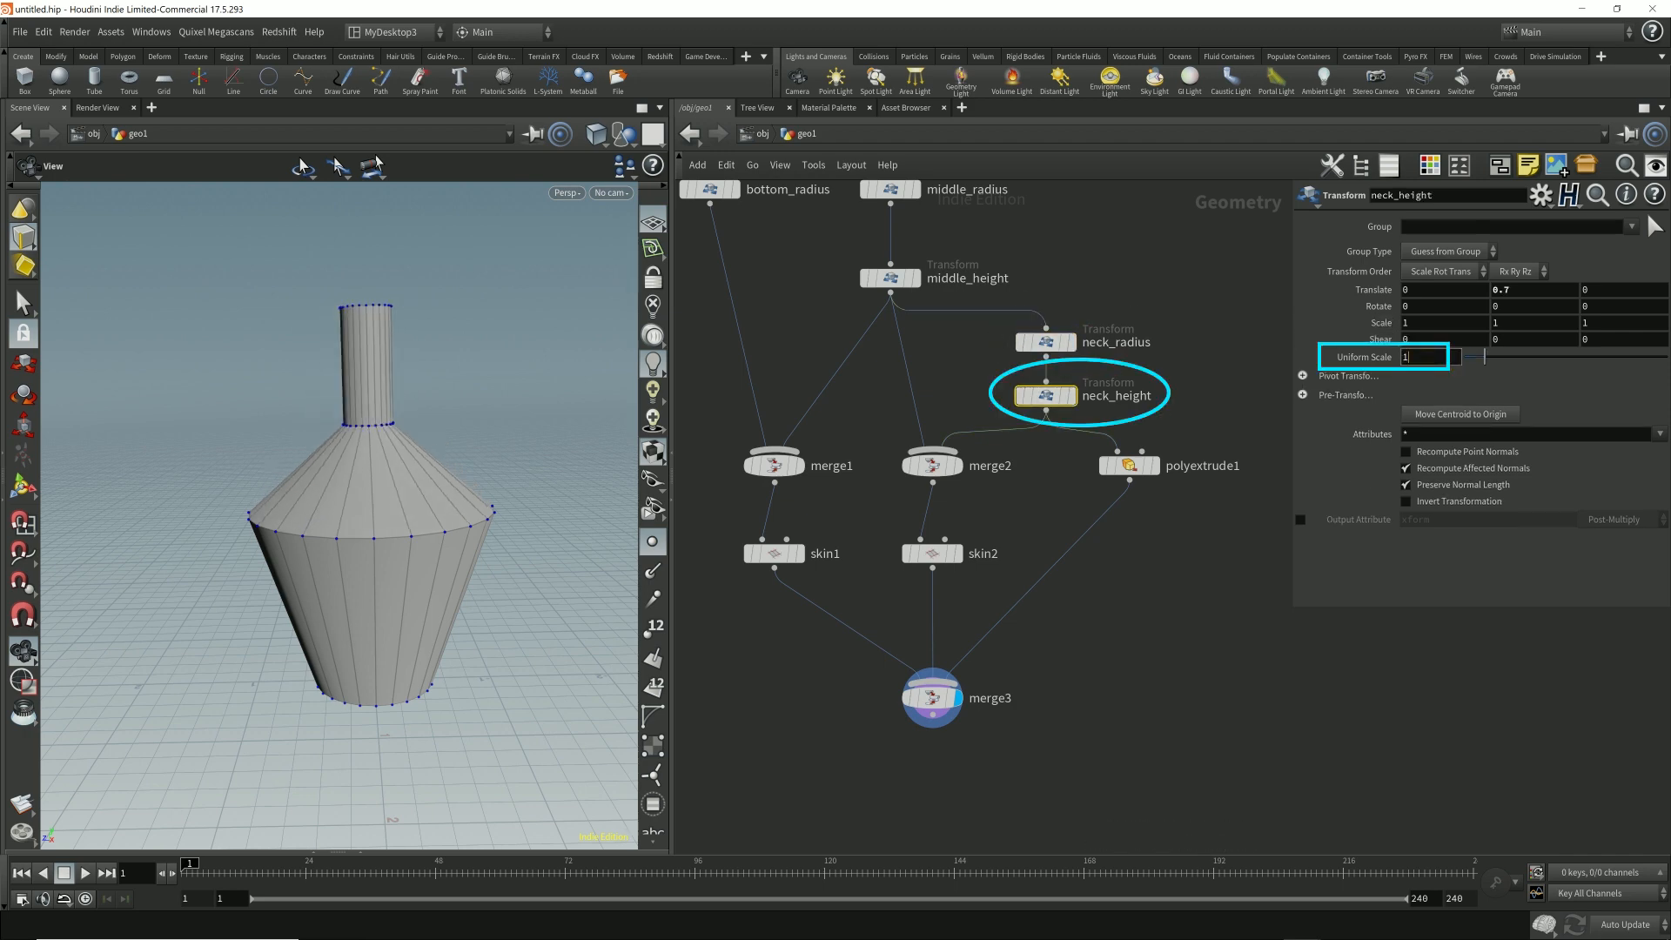
left_click(1515, 289)
key("Down")
key("Down")
- Set the extrusion distance of polyextrude1 to 0.6 to shorten the neck
left_click(1129, 465)
left_click(1428, 320)
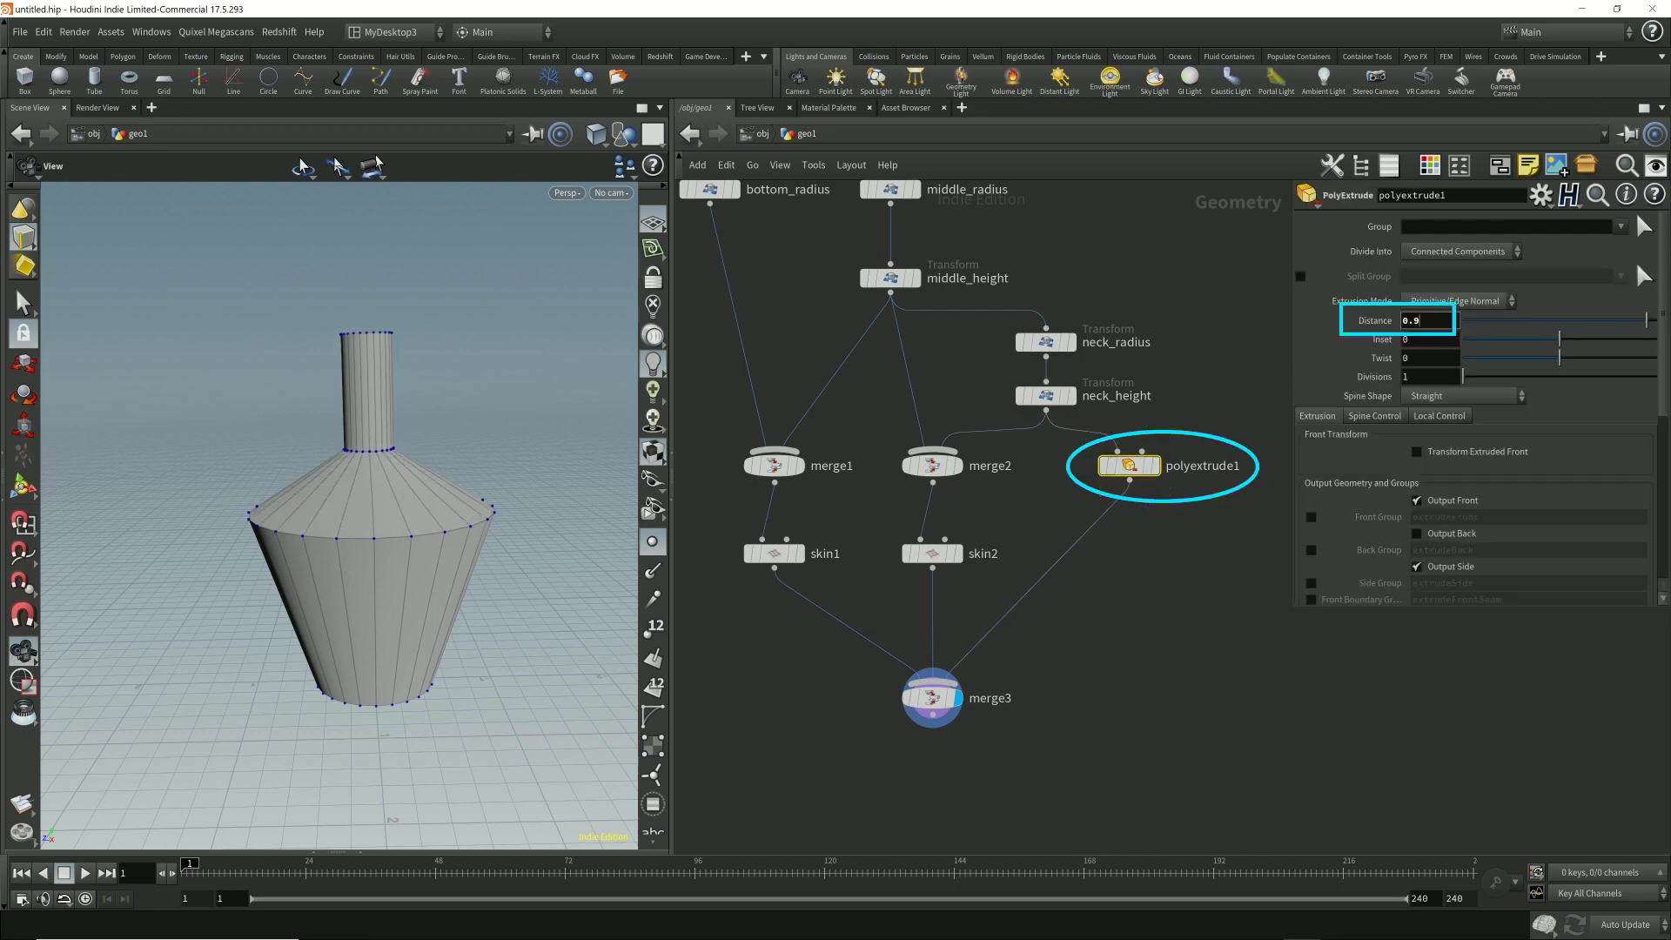
key("Down")
key("Down")
key("Down")
key("Down")
key("Up")
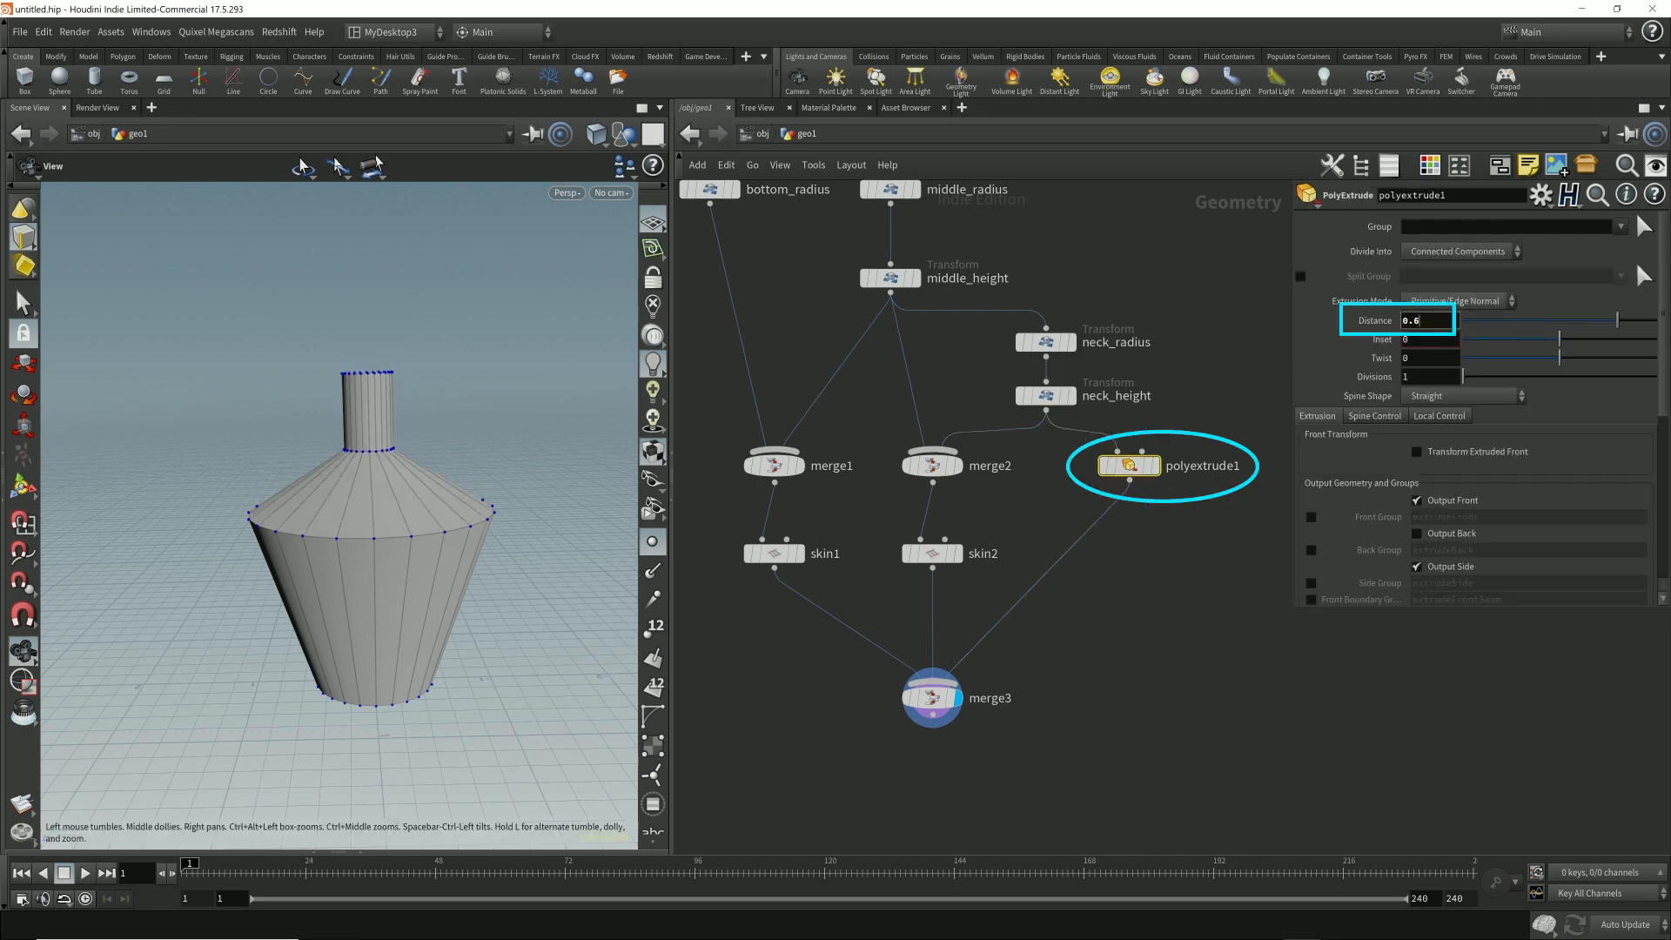
- Examine the reshaped vase and hide the point markers in the viewport
mouse_move(374, 566)
left_mouse_down()
mouse_move(379, 543)
mouse_move(409, 588)
left_mouse_up()
middle_click_drag(871, 591, 909, 592)
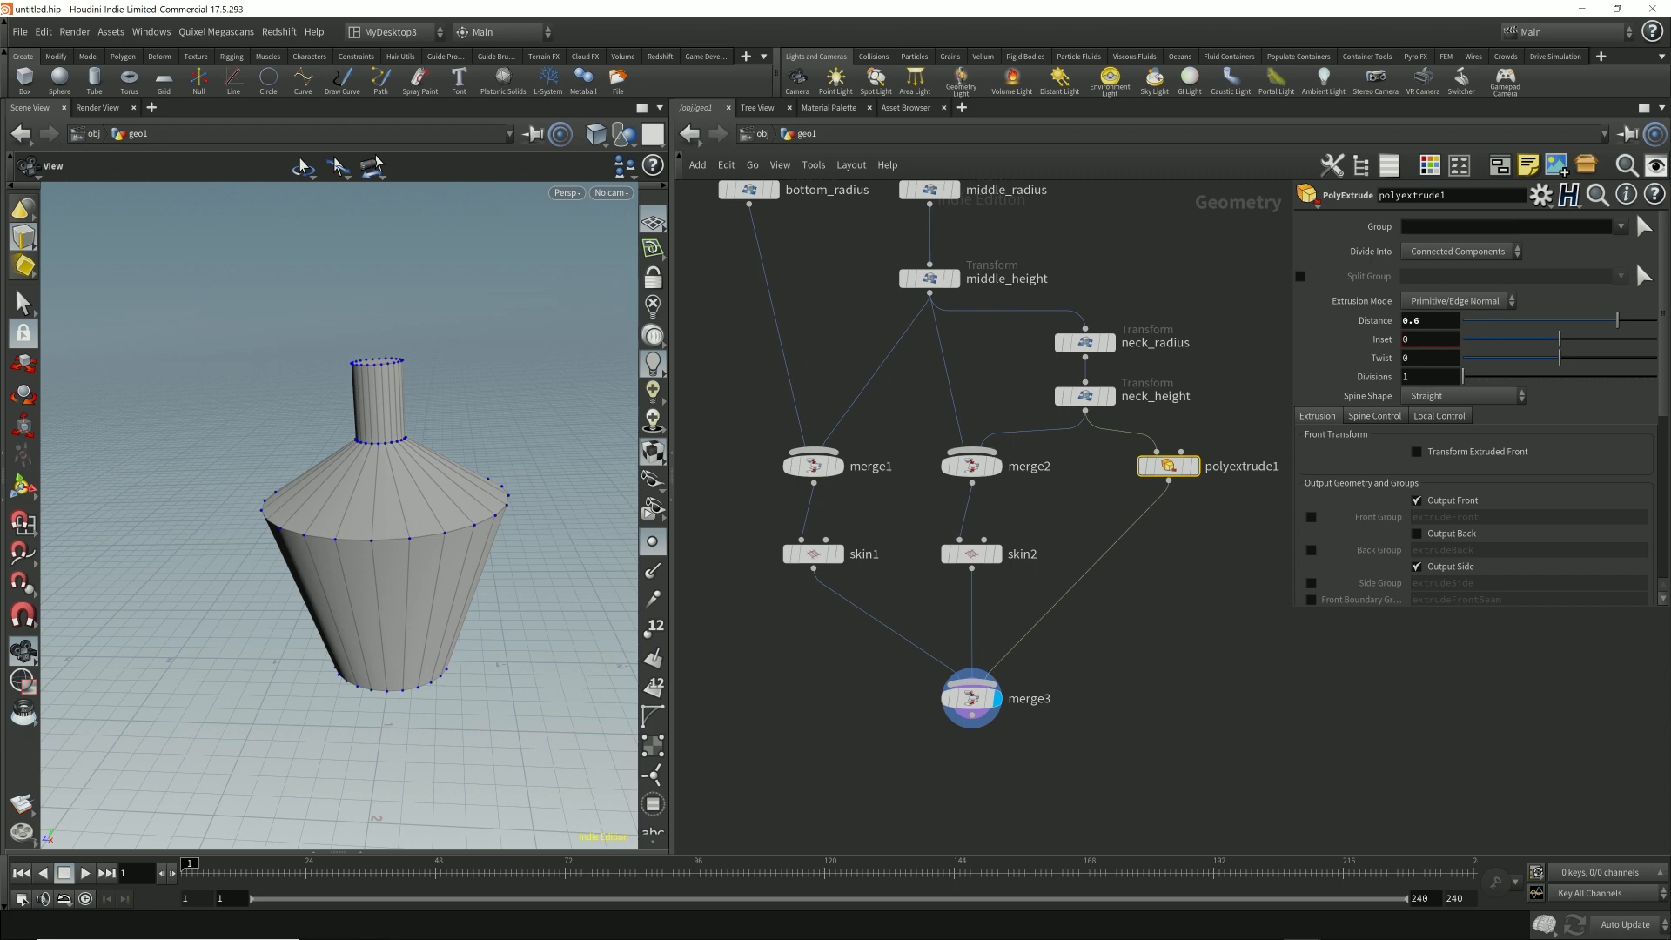
left_click_drag(409, 587, 402, 531)
mouse_move(383, 557)
left_mouse_down()
mouse_move(383, 418)
mouse_move(348, 392)
mouse_move(436, 418)
mouse_move(391, 461)
mouse_move(287, 487)
mouse_move(305, 365)
mouse_move(375, 496)
mouse_move(330, 366)
mouse_move(348, 357)
mouse_move(365, 496)
left_mouse_up()
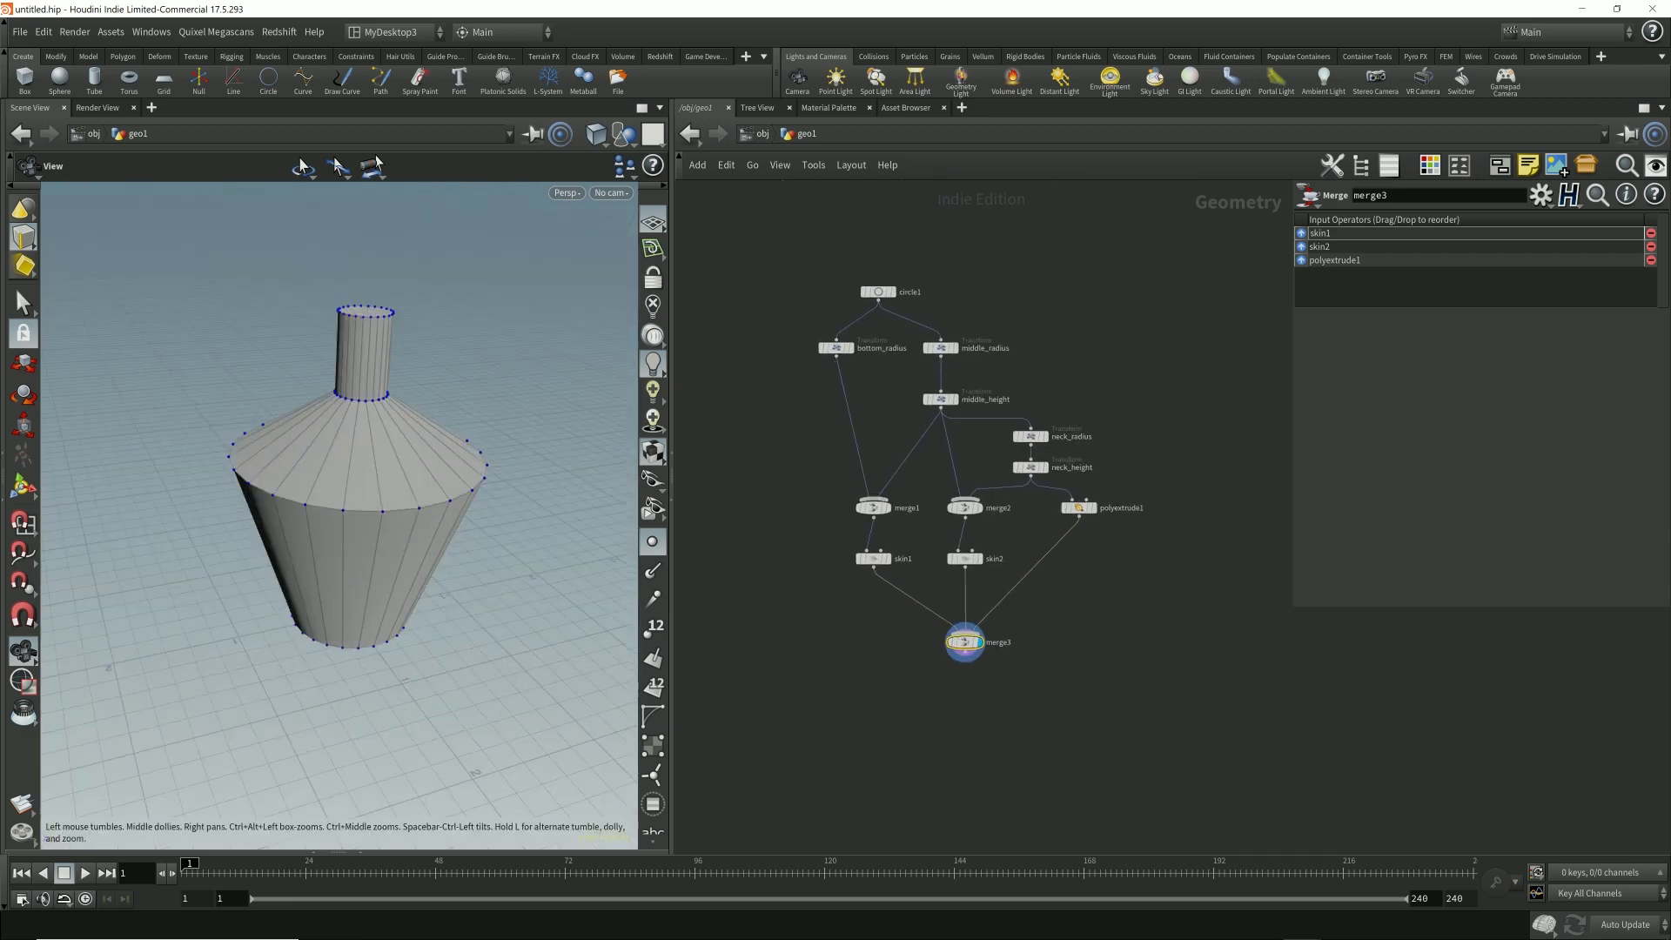
left_click(653, 541)
scroll(798, 348, "up", 2)
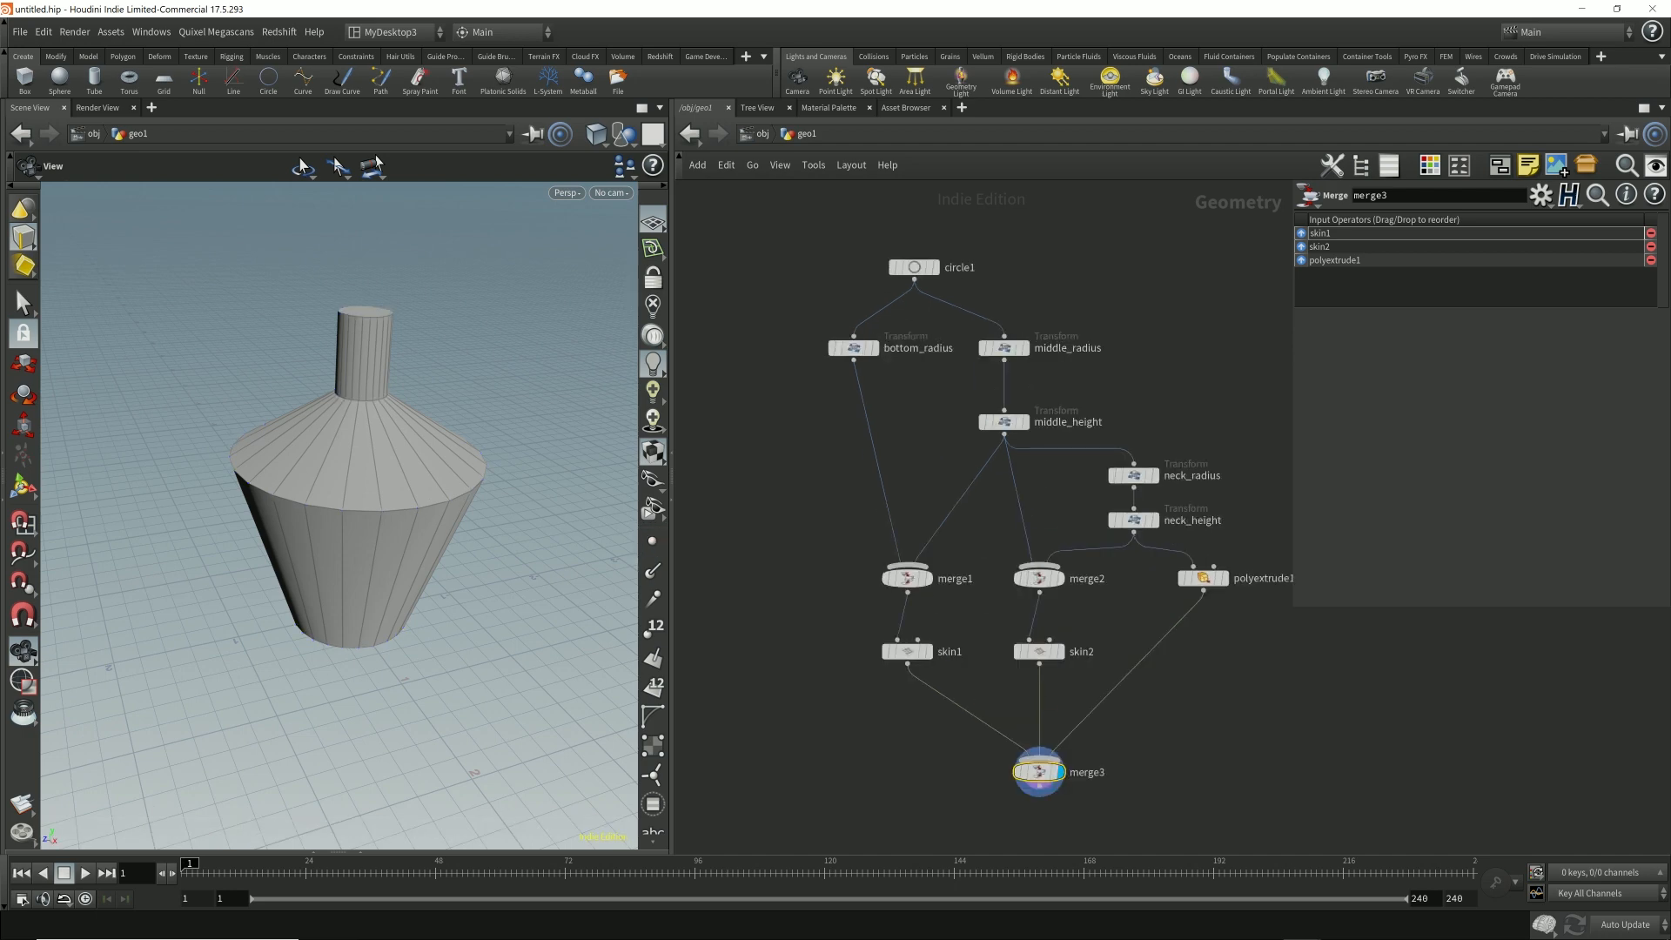
- Display the bottom_radius circle to inspect the vase's base, and return the display to merge3
middle_click_drag(797, 348, 771, 346)
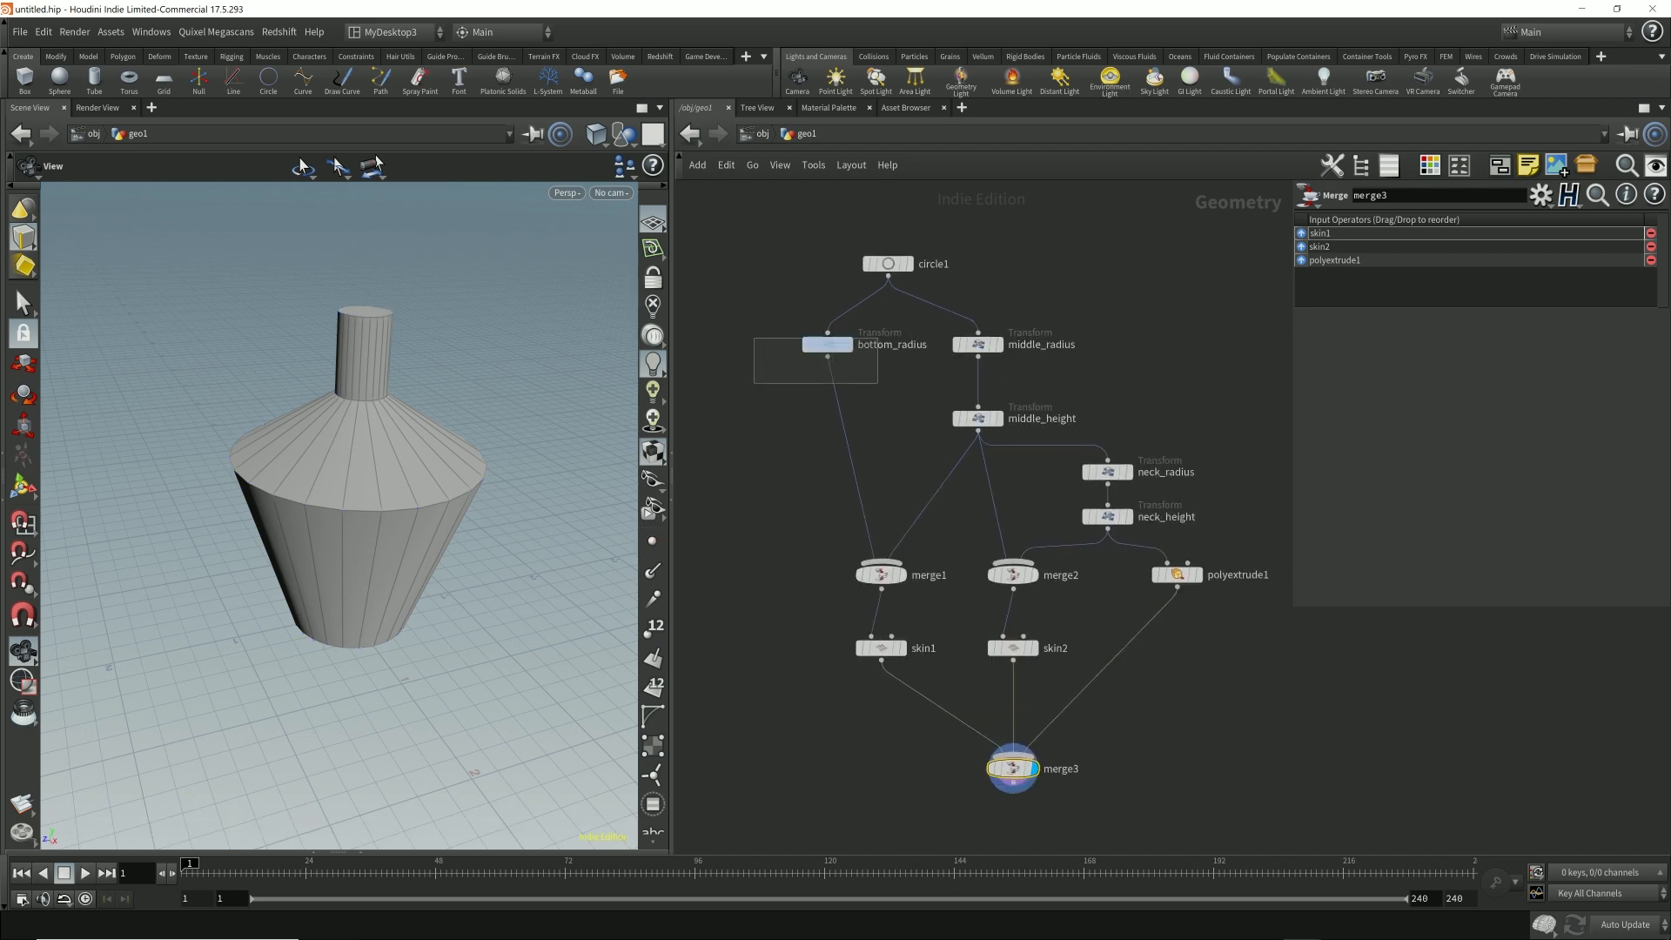
left_click(827, 345)
left_click(849, 345)
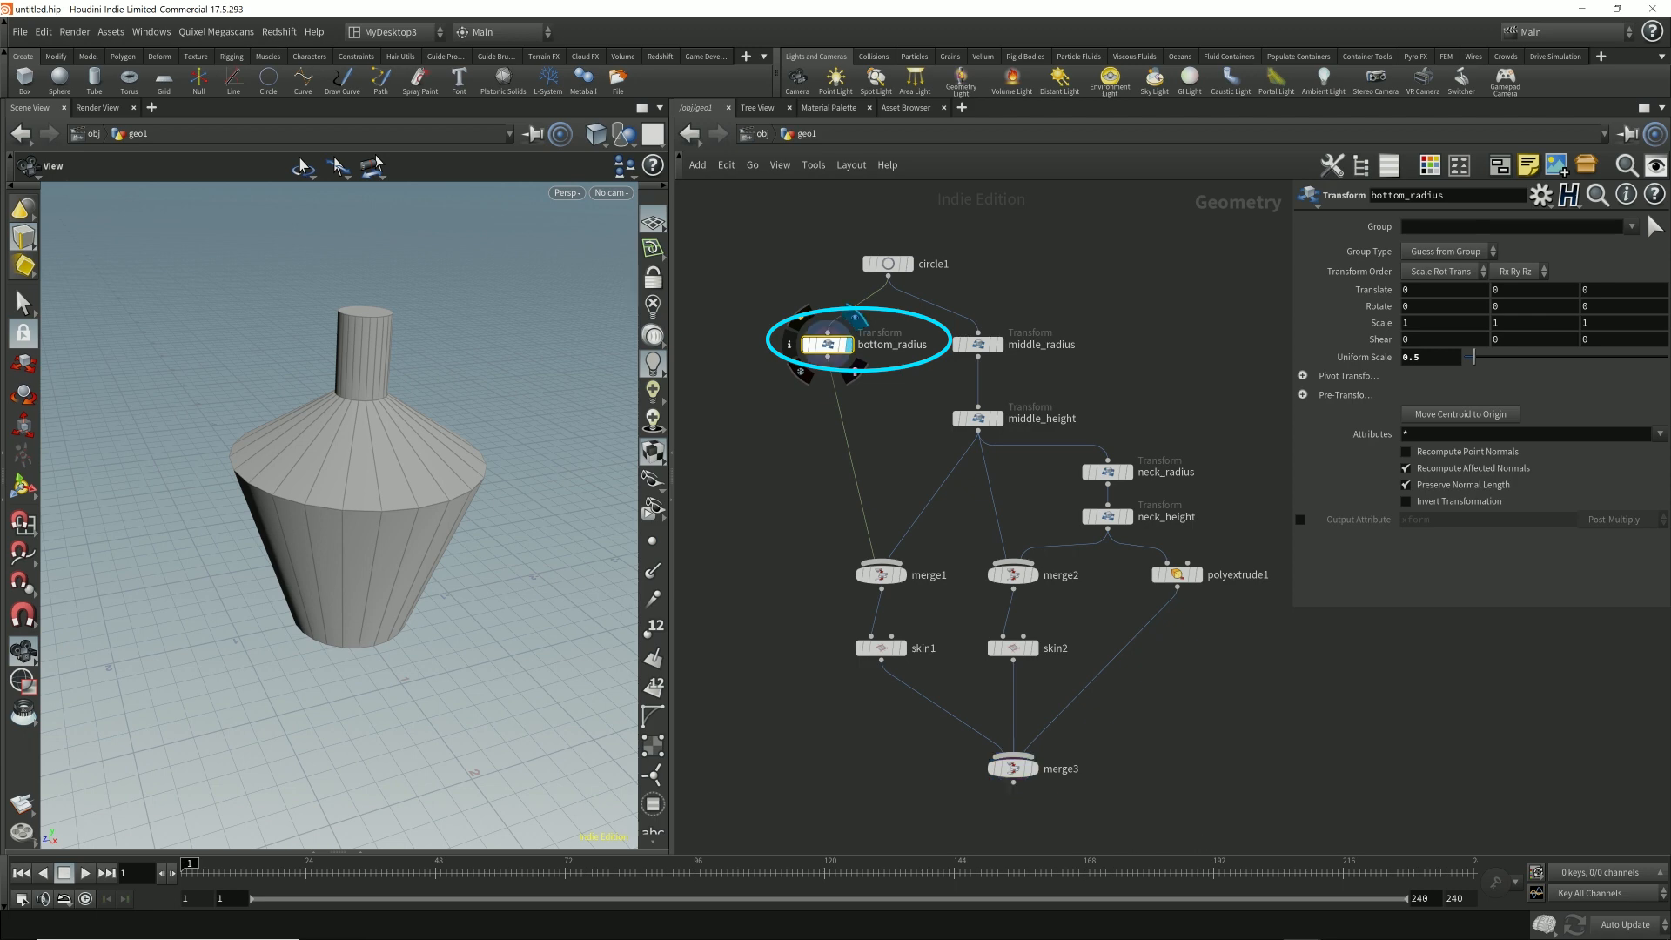
mouse_move(340, 513)
left_mouse_down()
mouse_move(342, 483)
mouse_move(347, 544)
left_mouse_up()
left_click(1030, 768)
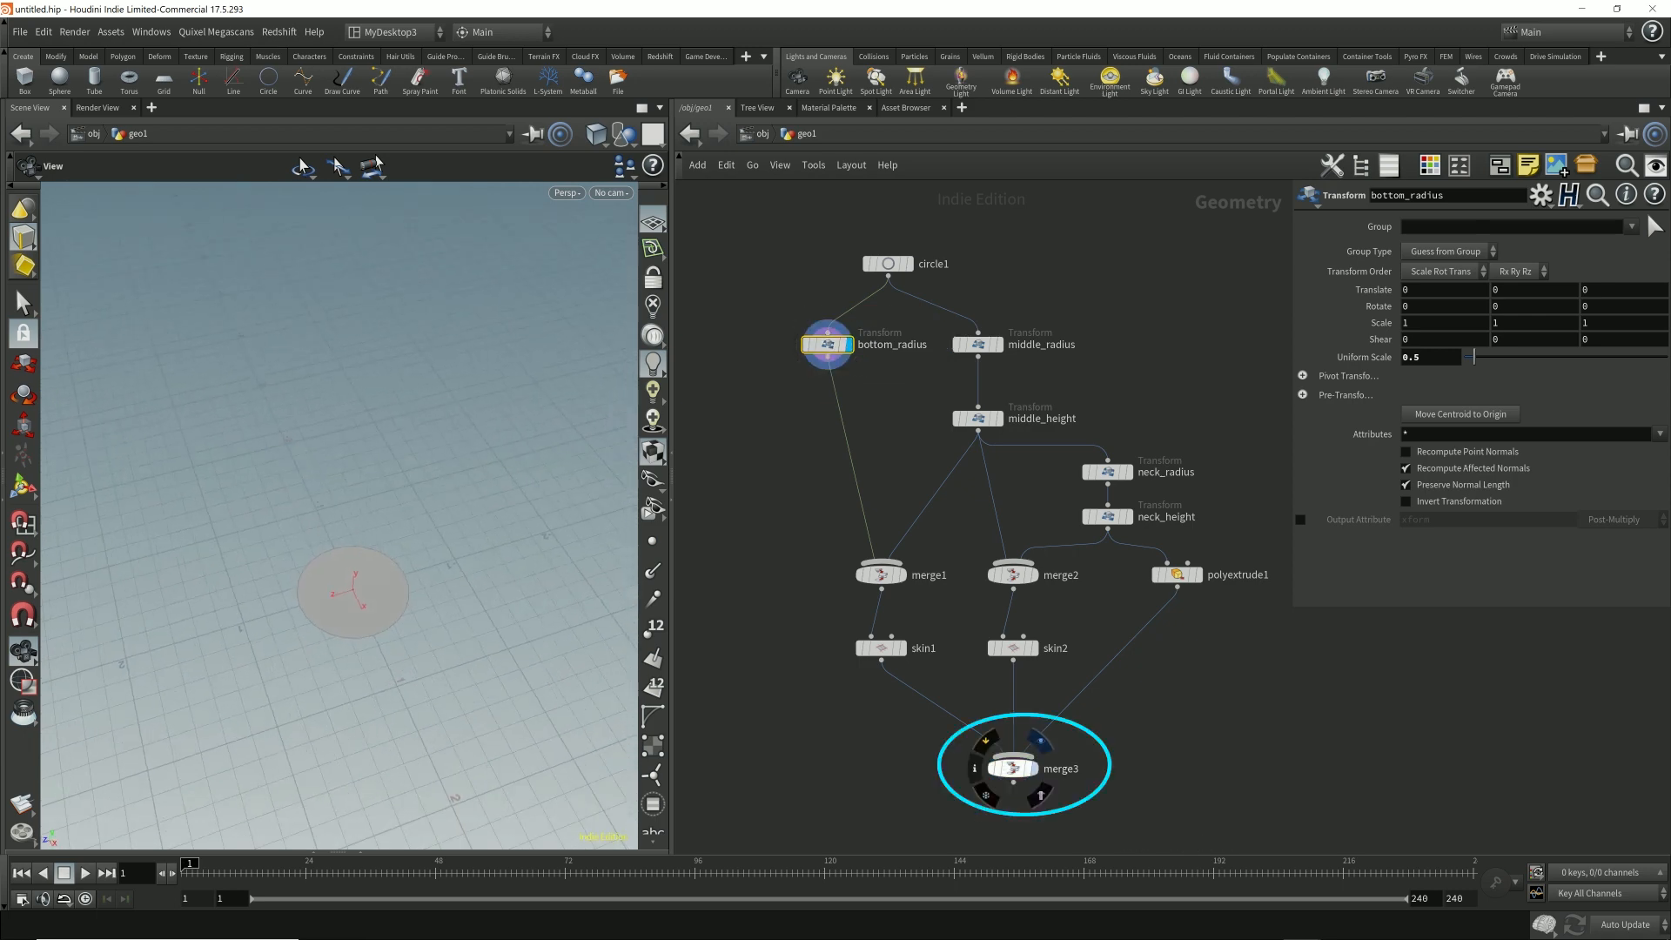
- Show primitive normals on merge3 and compare them with the normal of the bottom_radius circle
left_click(655, 657)
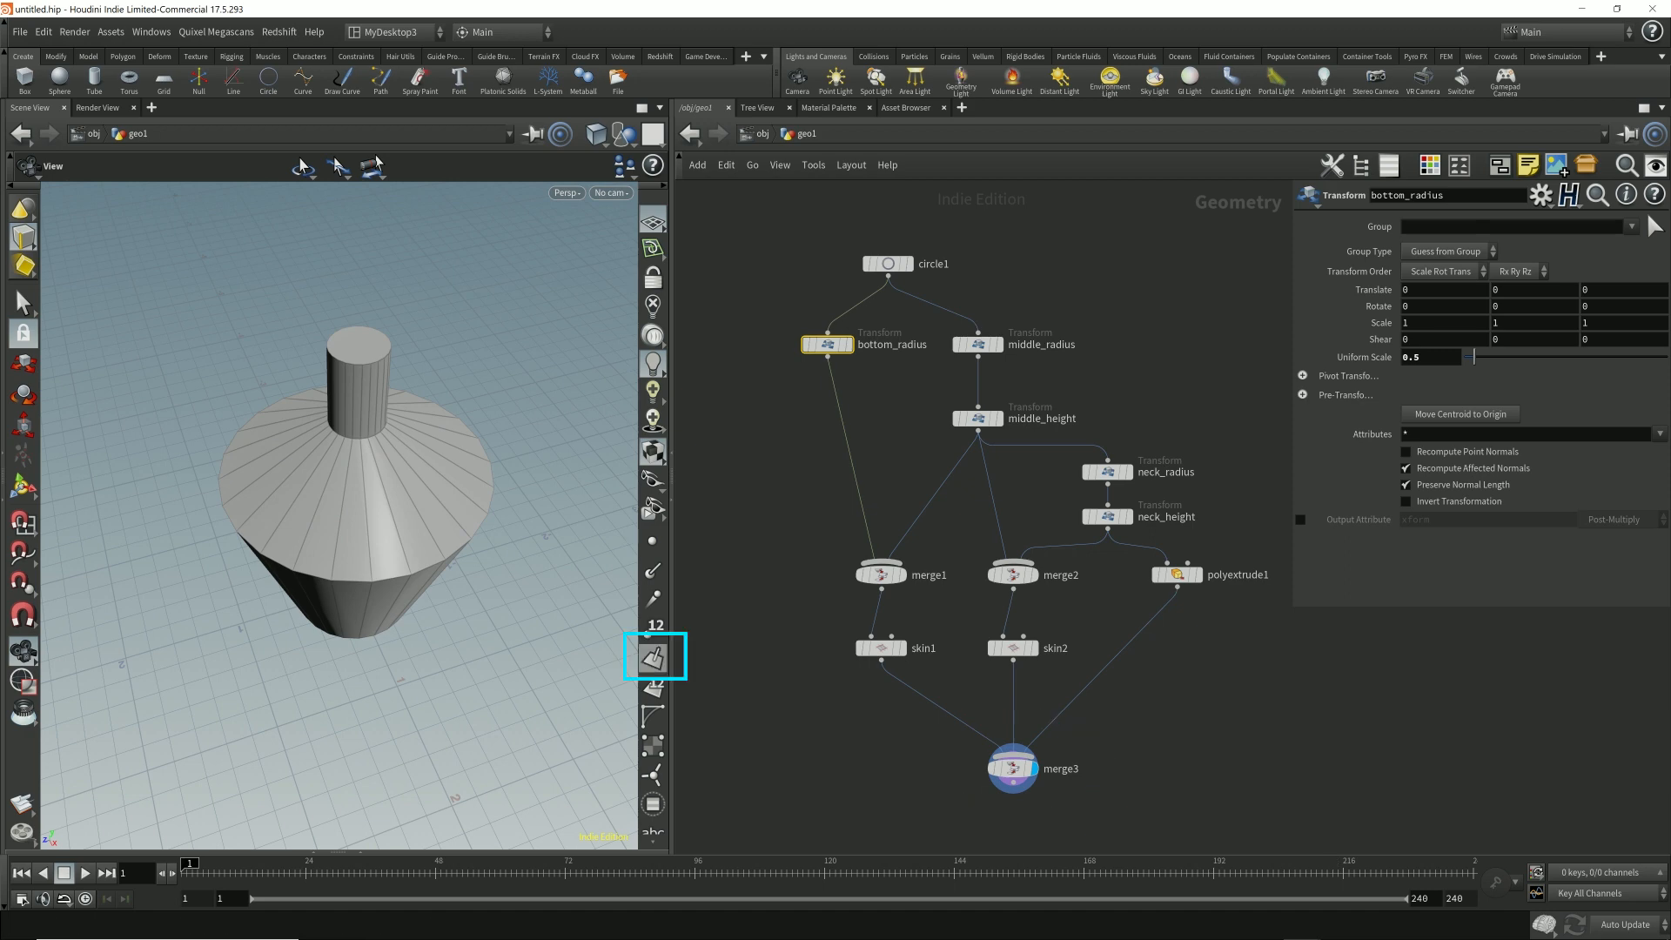
mouse_move(339, 513)
left_mouse_down()
mouse_move(344, 418)
mouse_move(342, 461)
left_mouse_up()
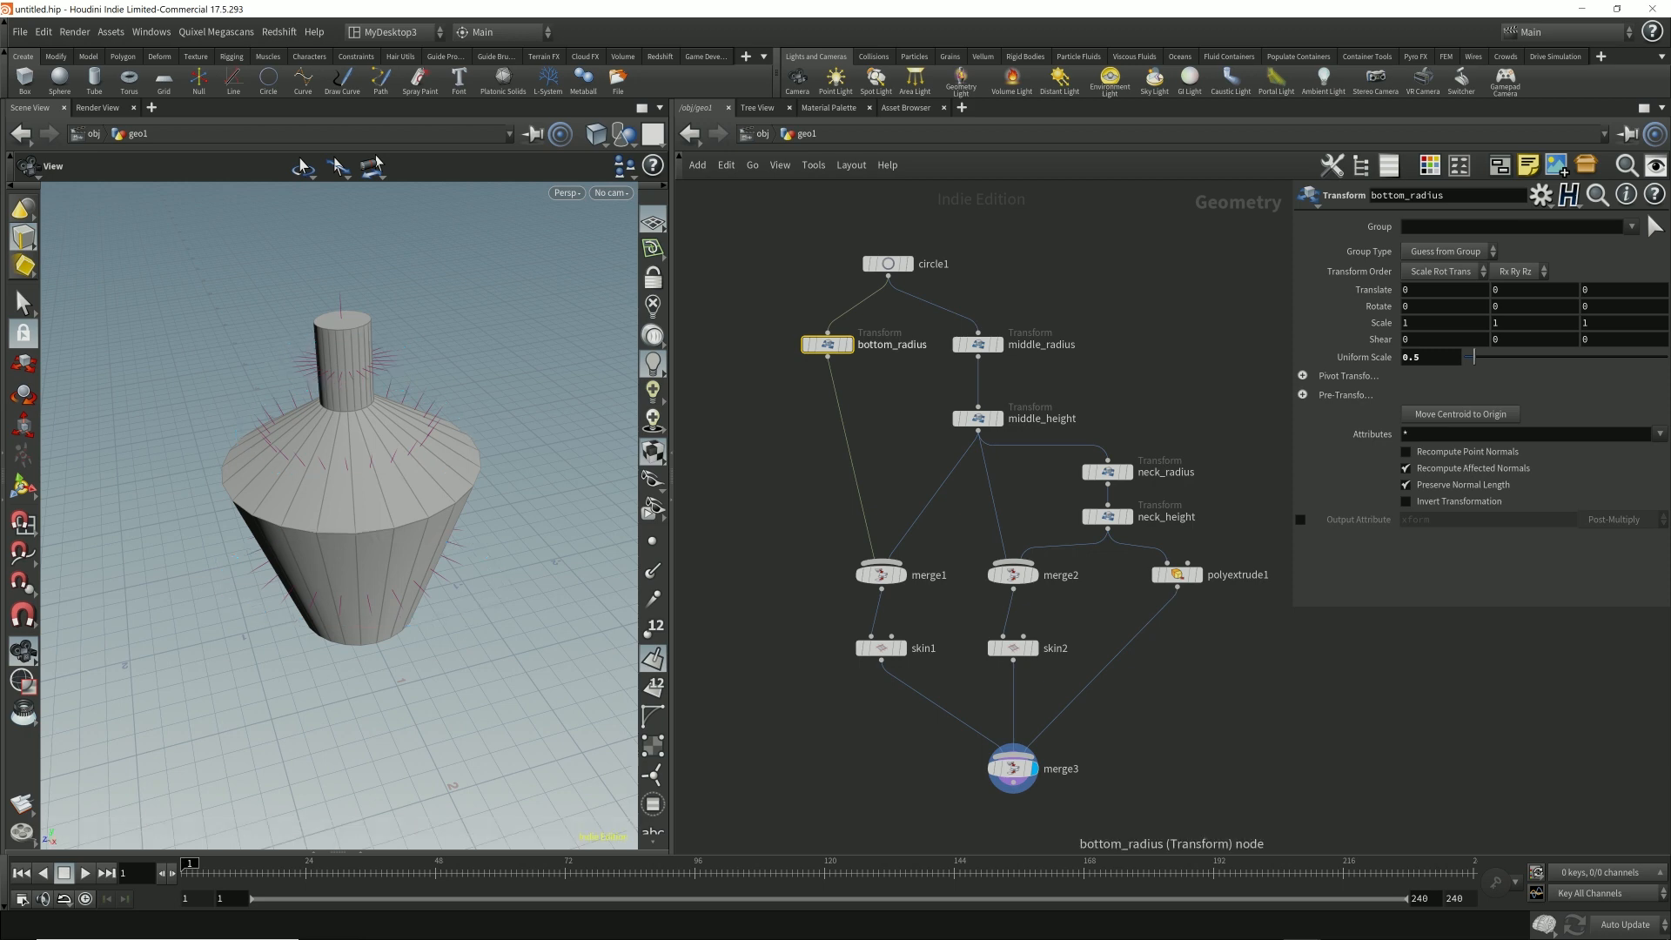
left_click(846, 345)
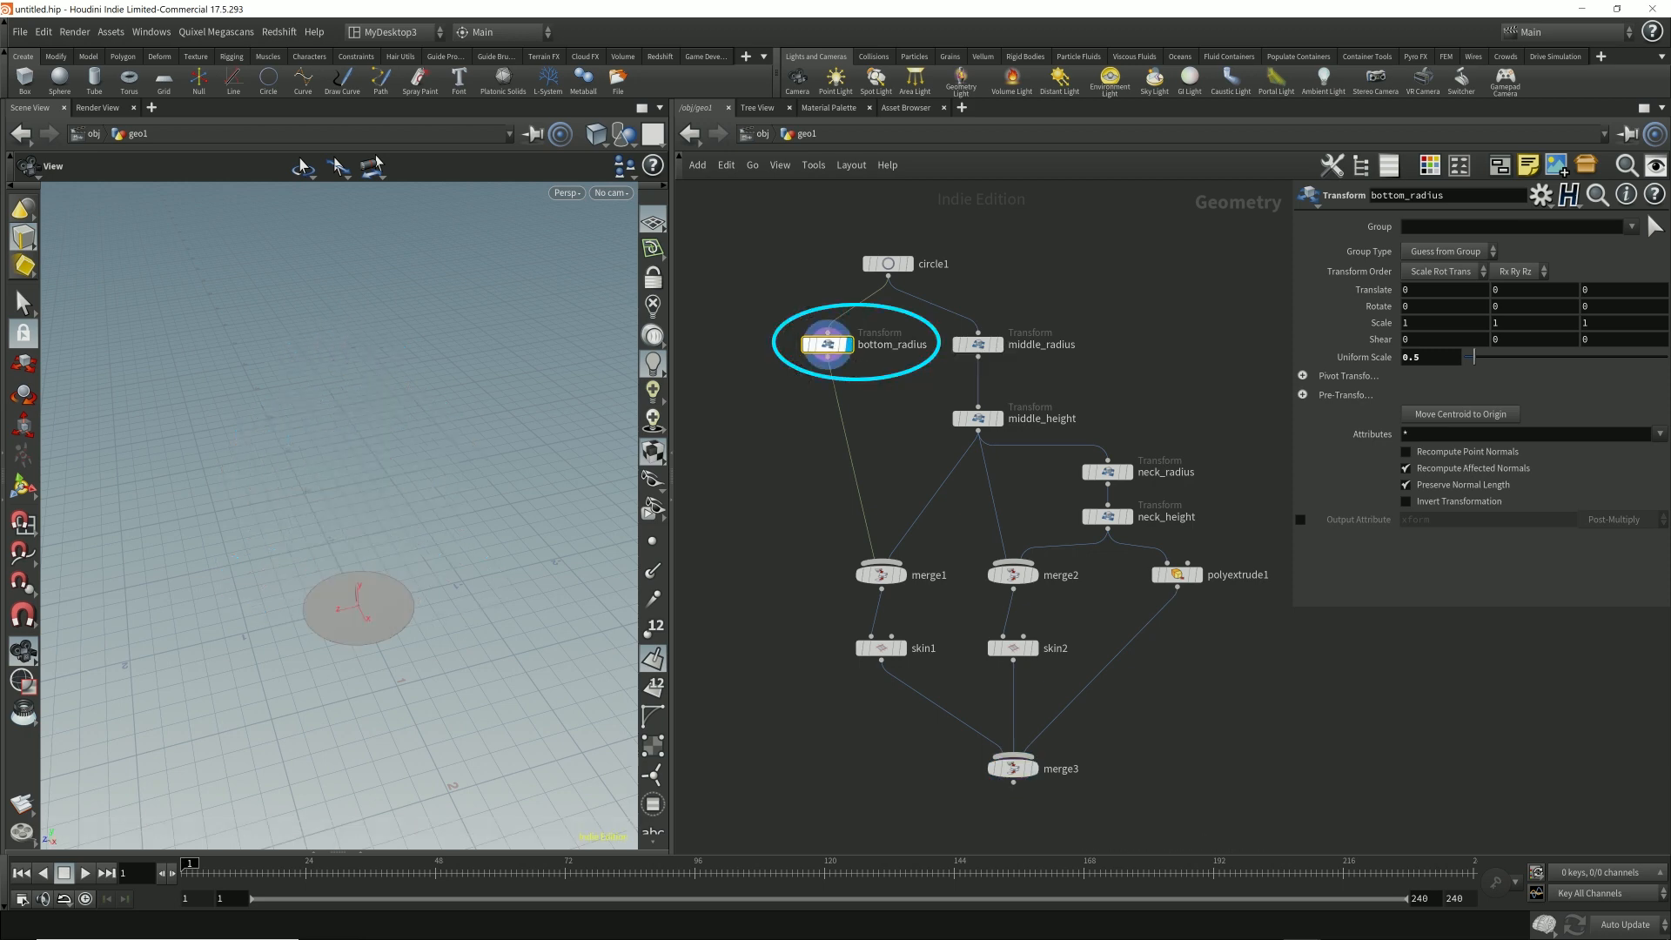
scroll(339, 616, "up", 6)
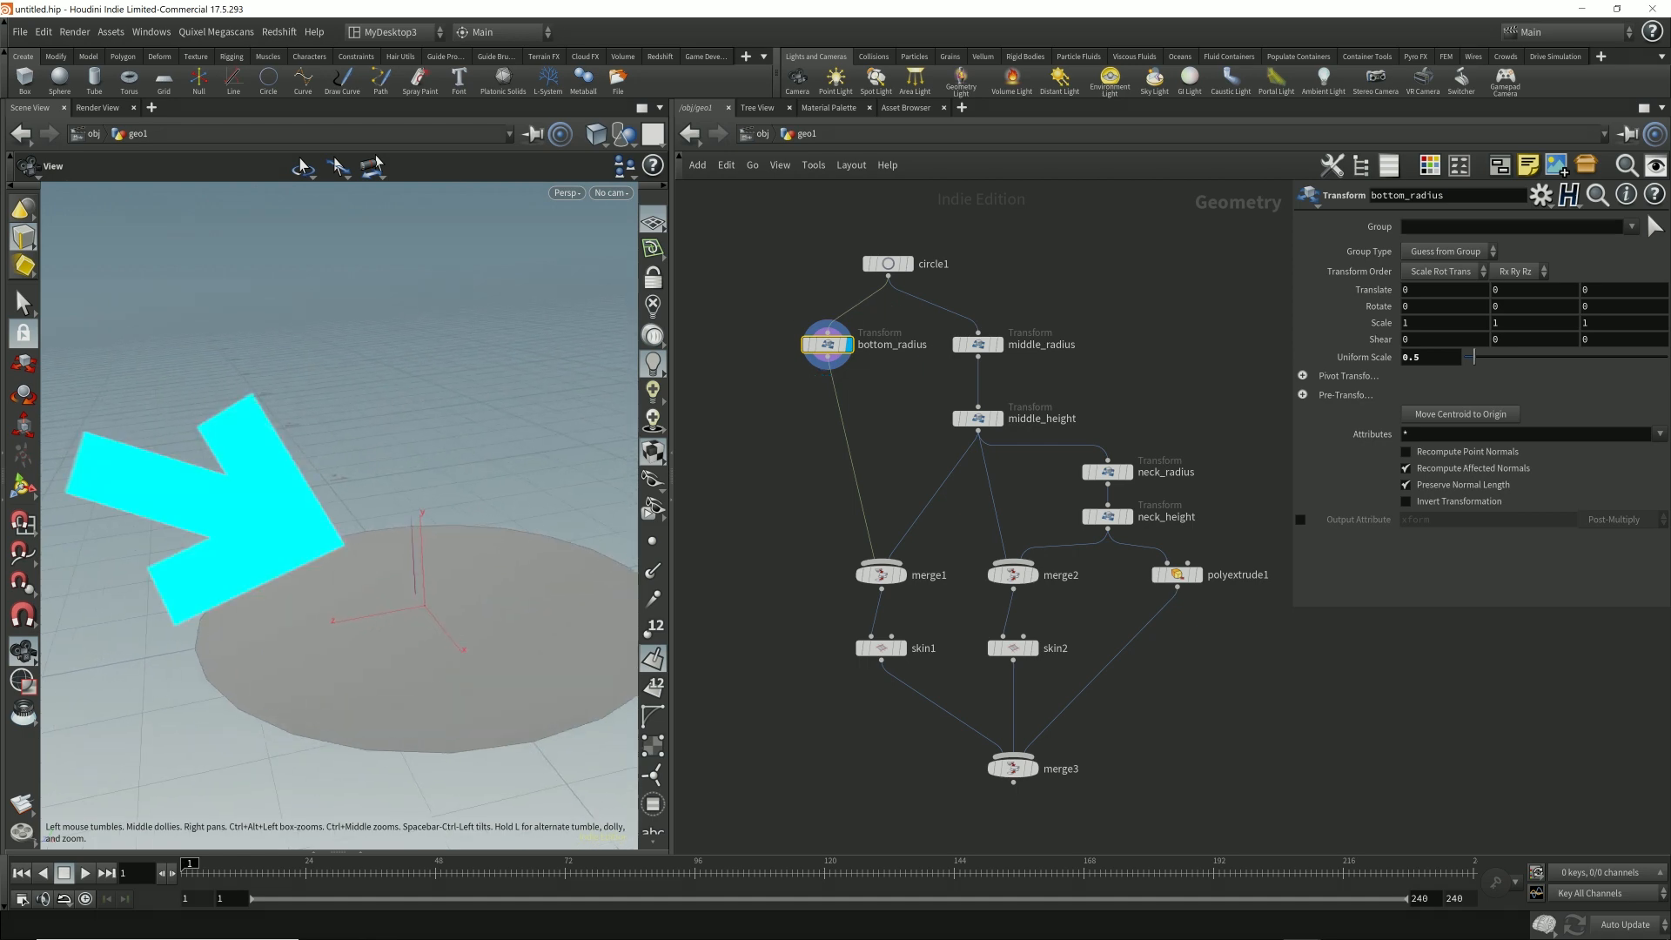
left_click(1031, 769)
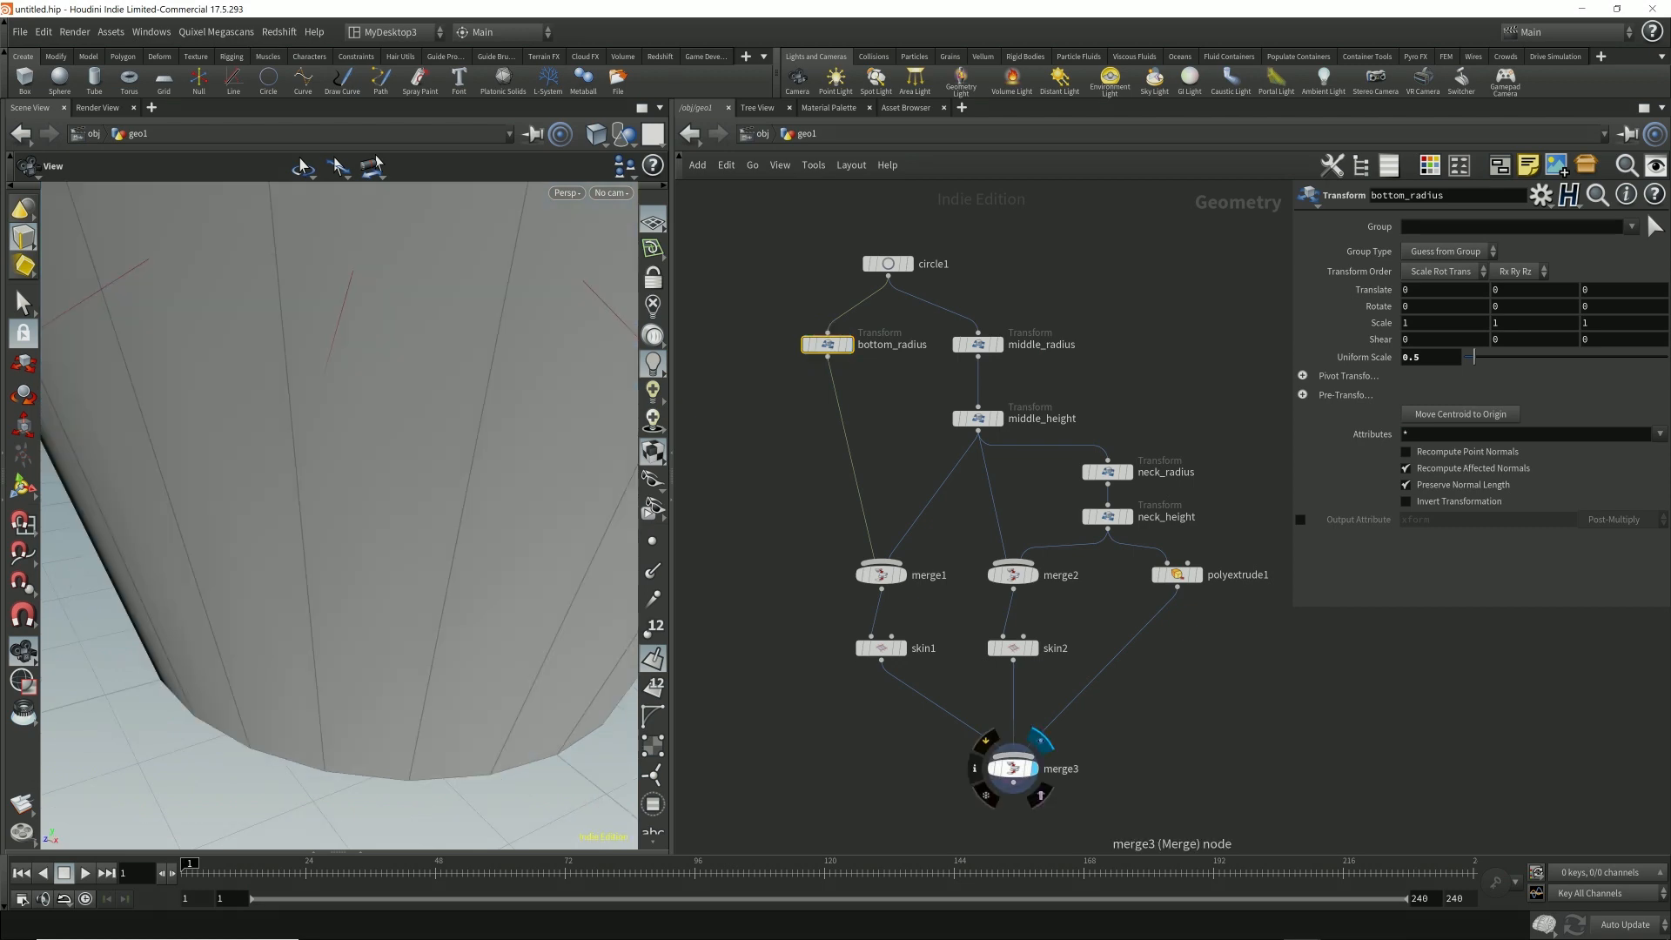
- Template merge3 as a wireframe and display bottom_radius to examine the base normal's direction inside the vase
mouse_move(340, 513)
left_mouse_down()
mouse_move(339, 566)
mouse_move(340, 488)
mouse_move(313, 488)
left_mouse_up()
left_click(1039, 792)
left_click(847, 345)
scroll(531, 448, "down", 3)
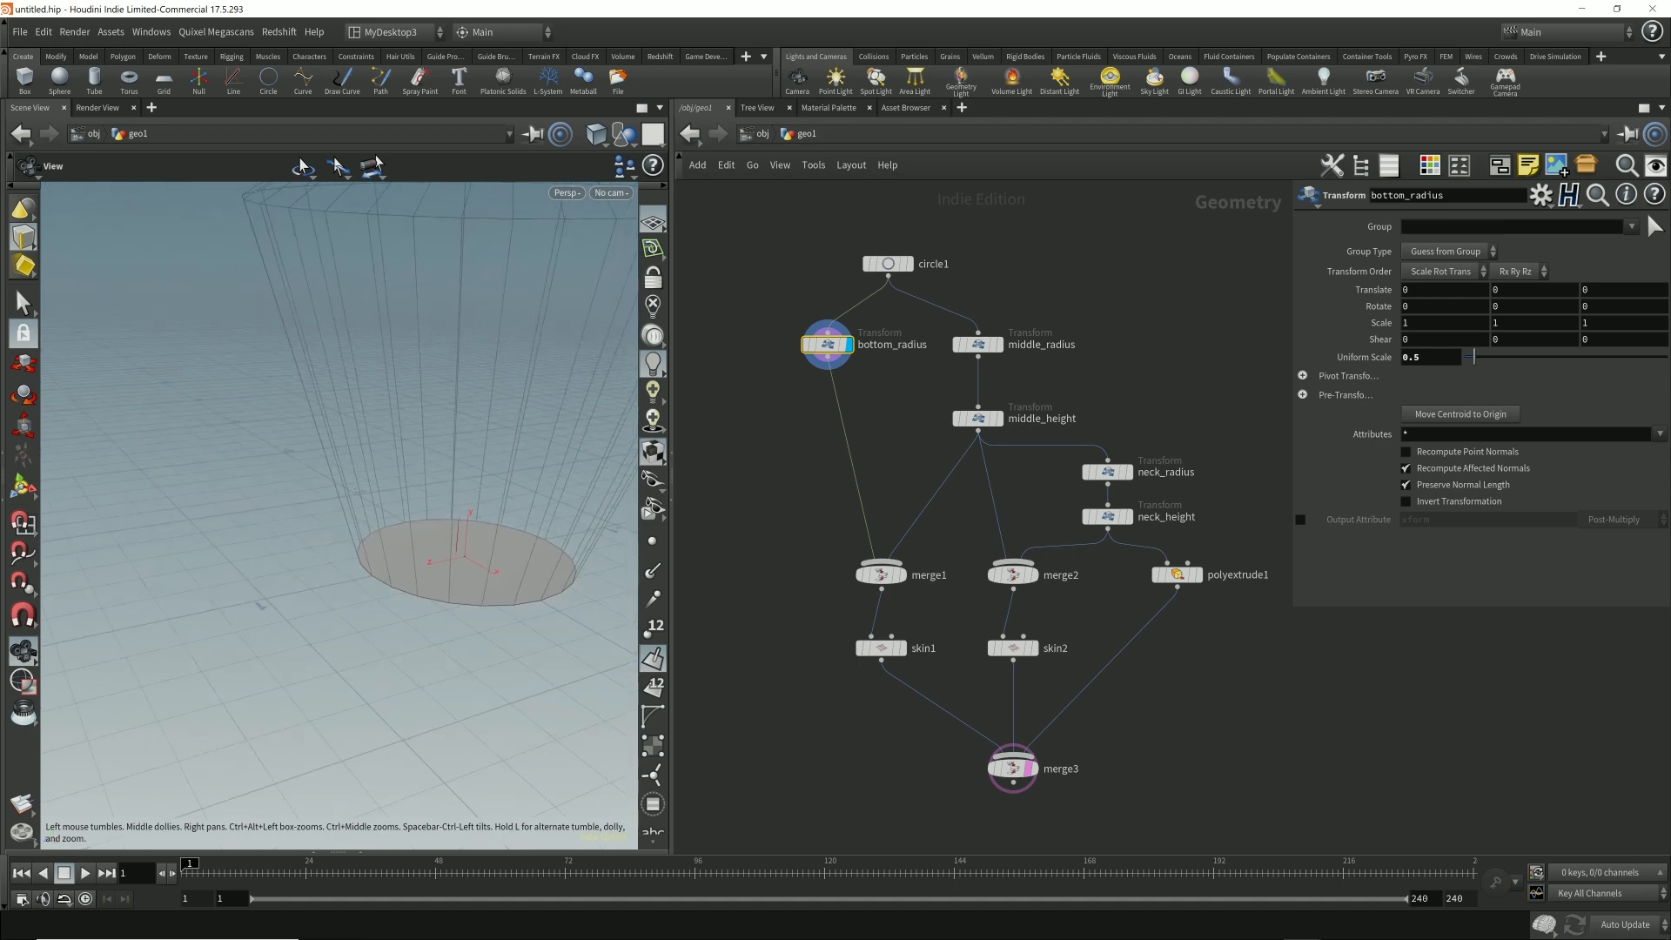
right_click_drag(467, 548, 340, 694)
mouse_move(339, 514)
left_mouse_down()
mouse_move(318, 557)
mouse_move(361, 513)
left_mouse_up()
scroll(340, 513, "down", 3)
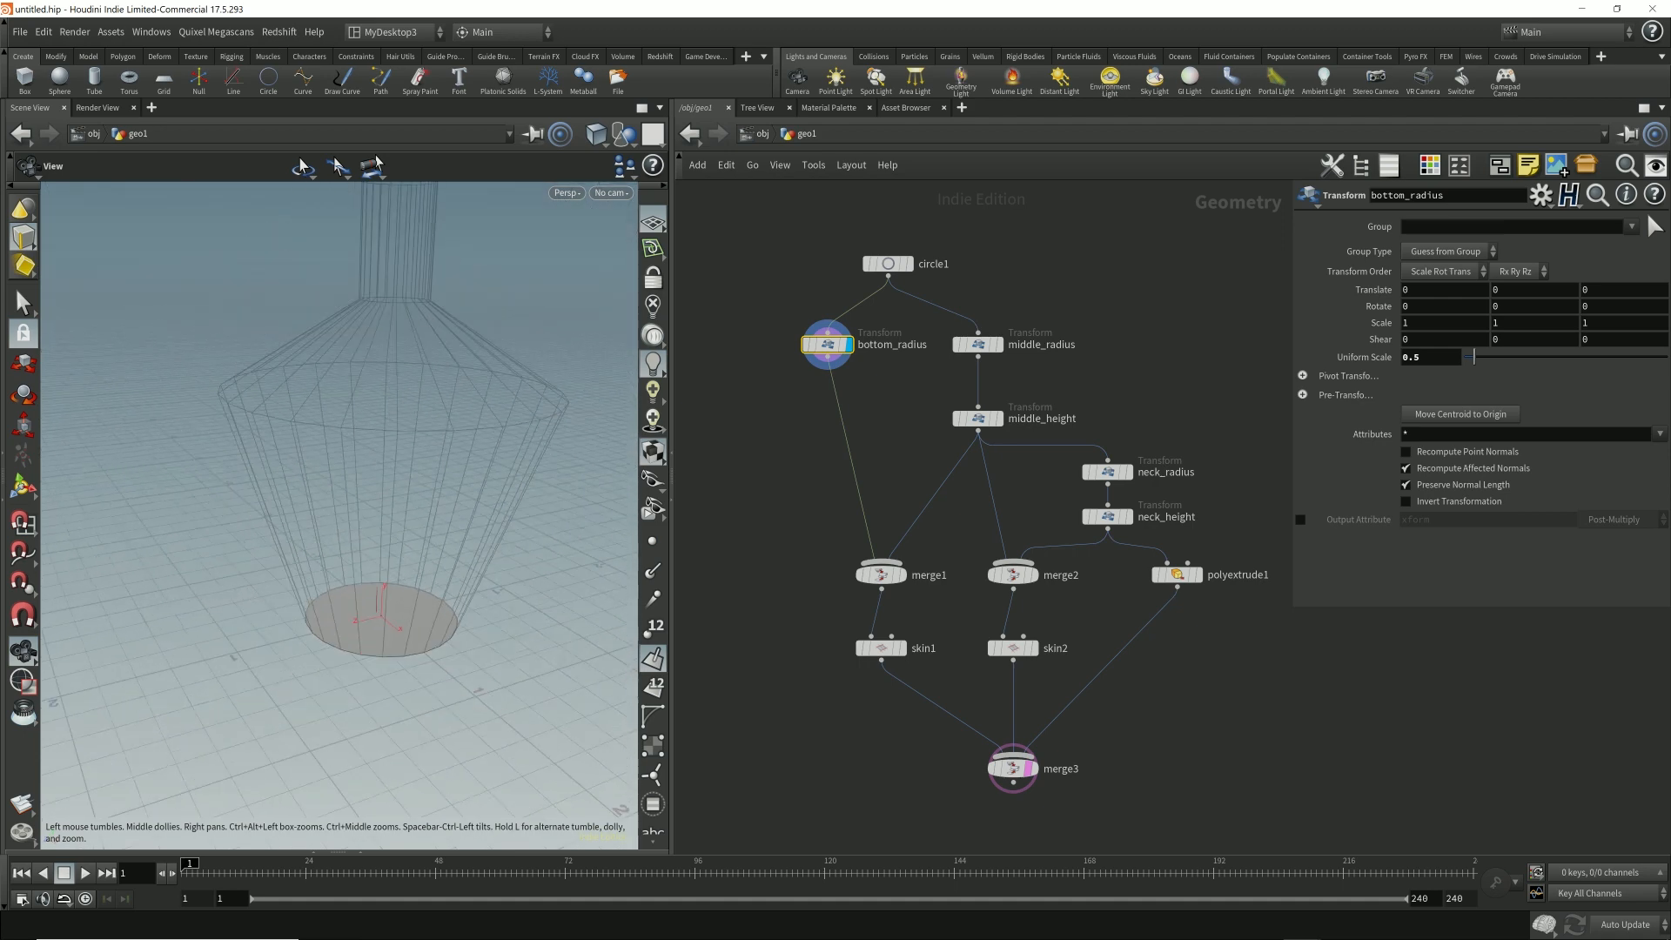
right_click_drag(339, 513, 340, 574)
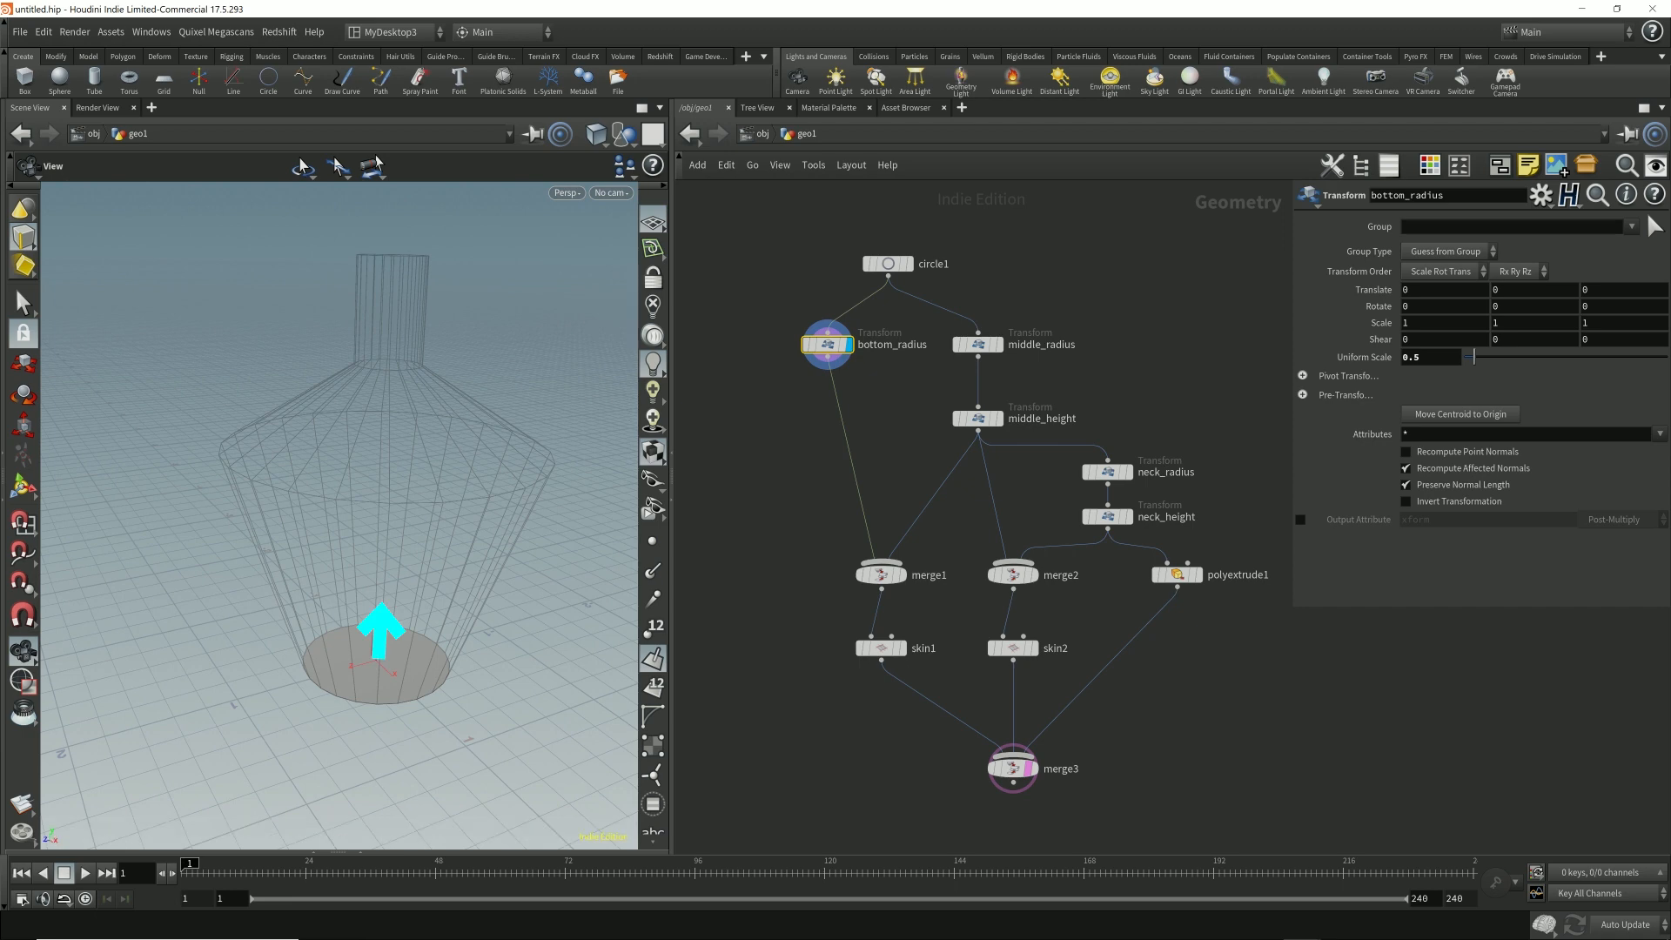
- Add a Transform node wired from bottom_radius and place it below and to the side of it
left_click(827, 356)
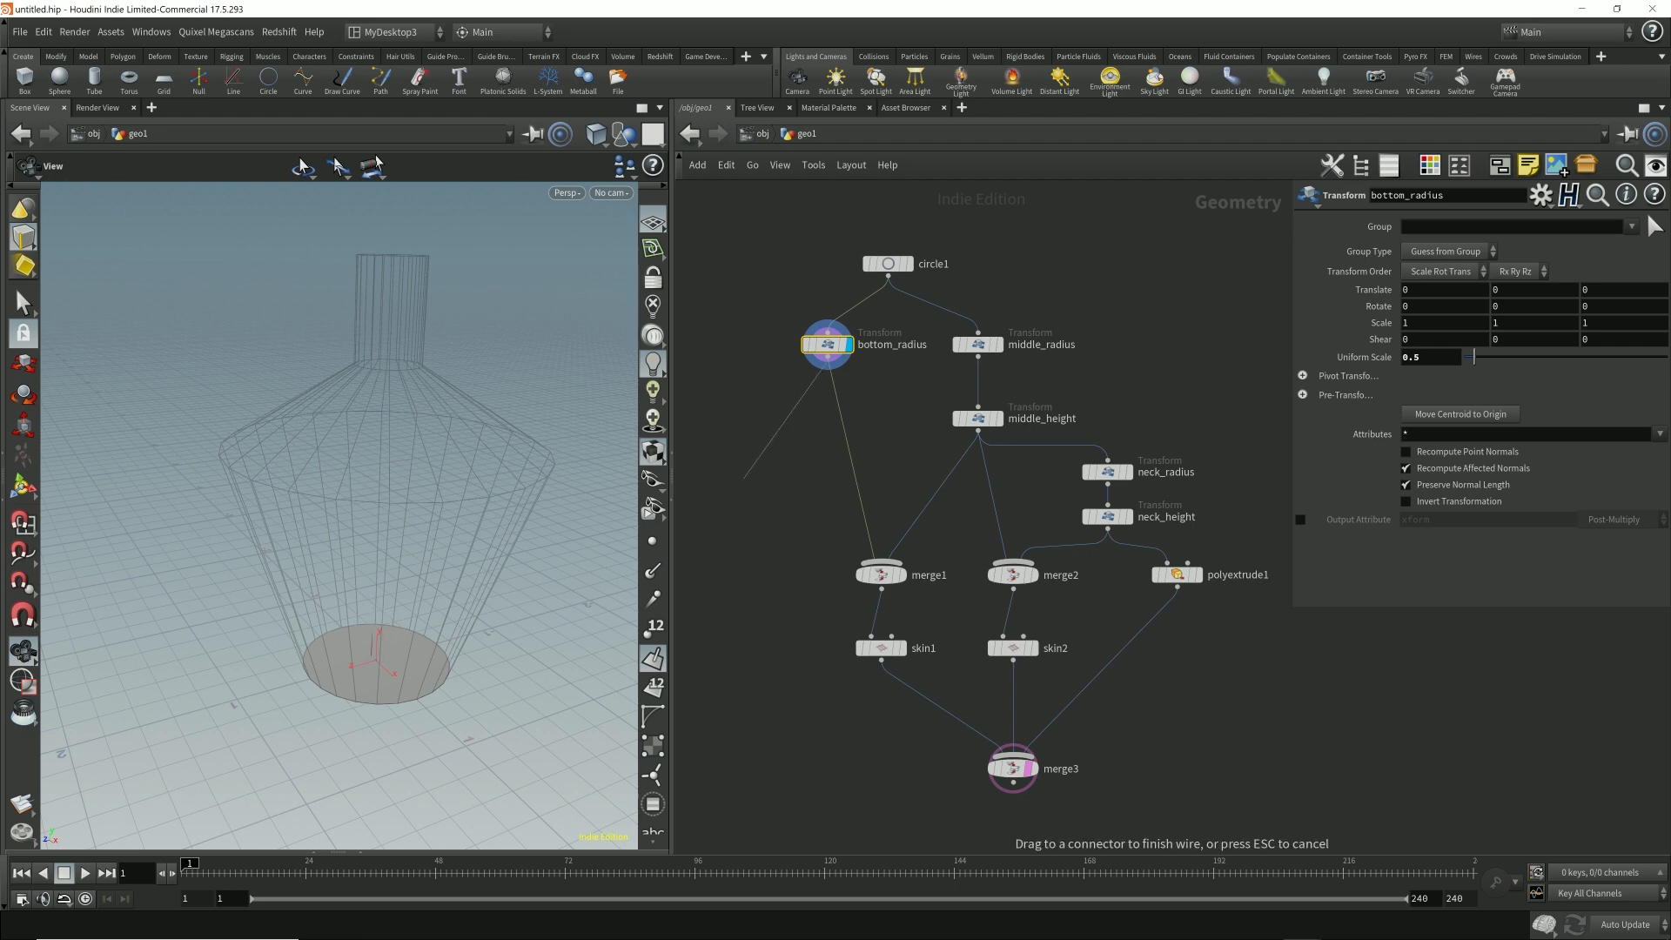
key("Tab")
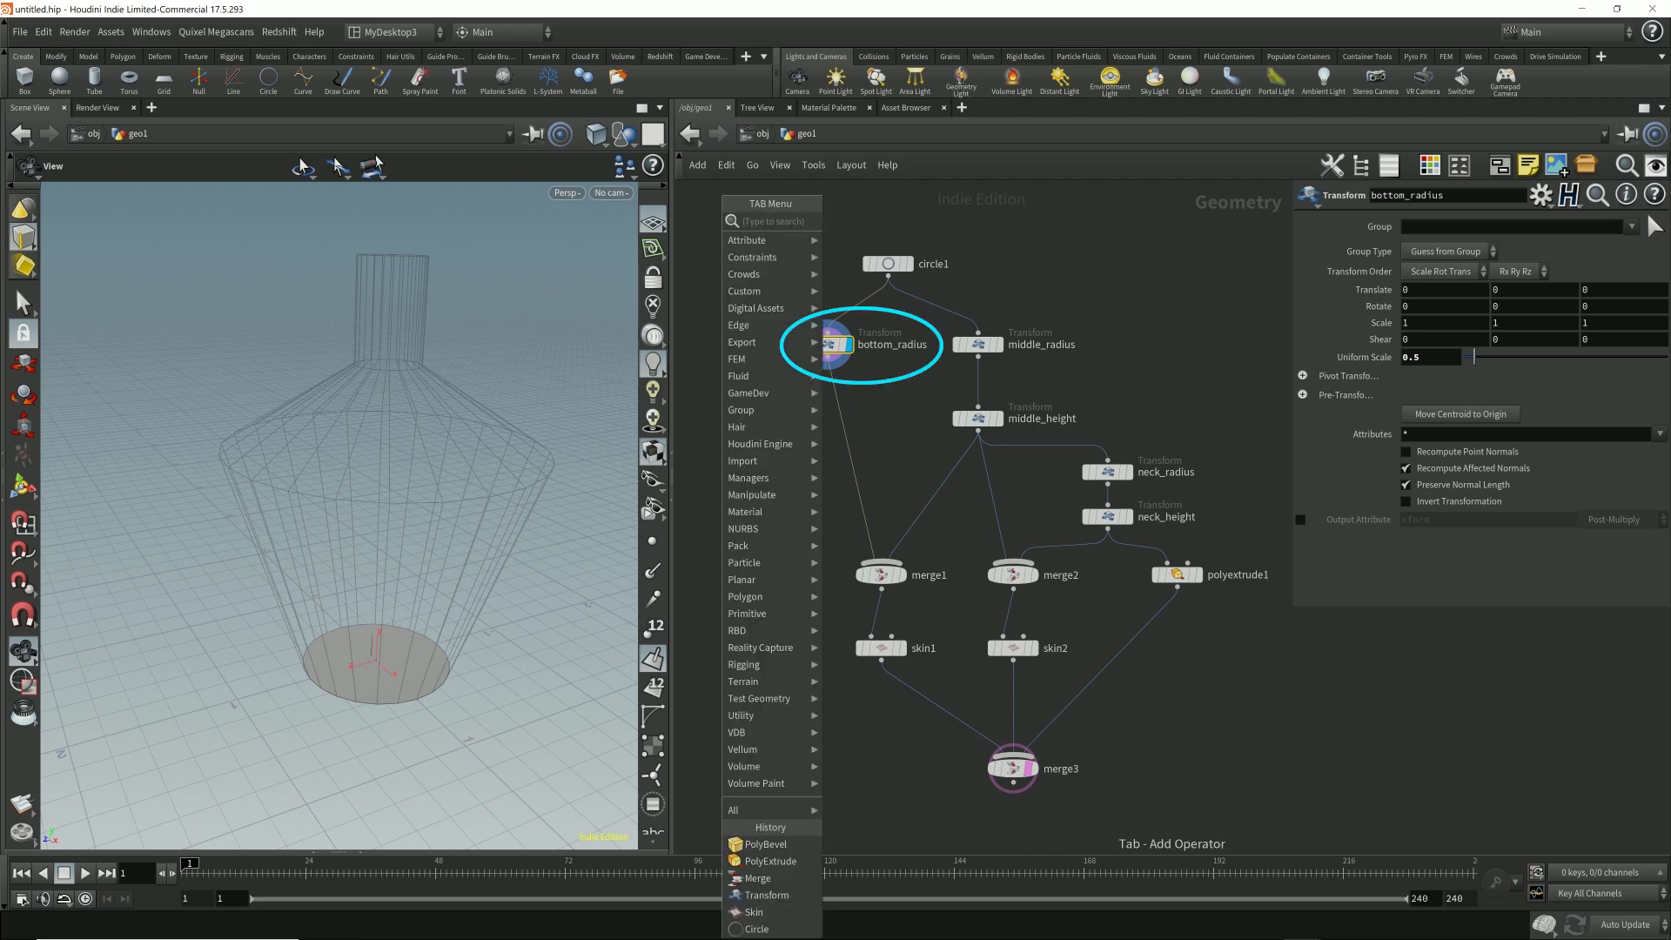
type("transform")
key("Return")
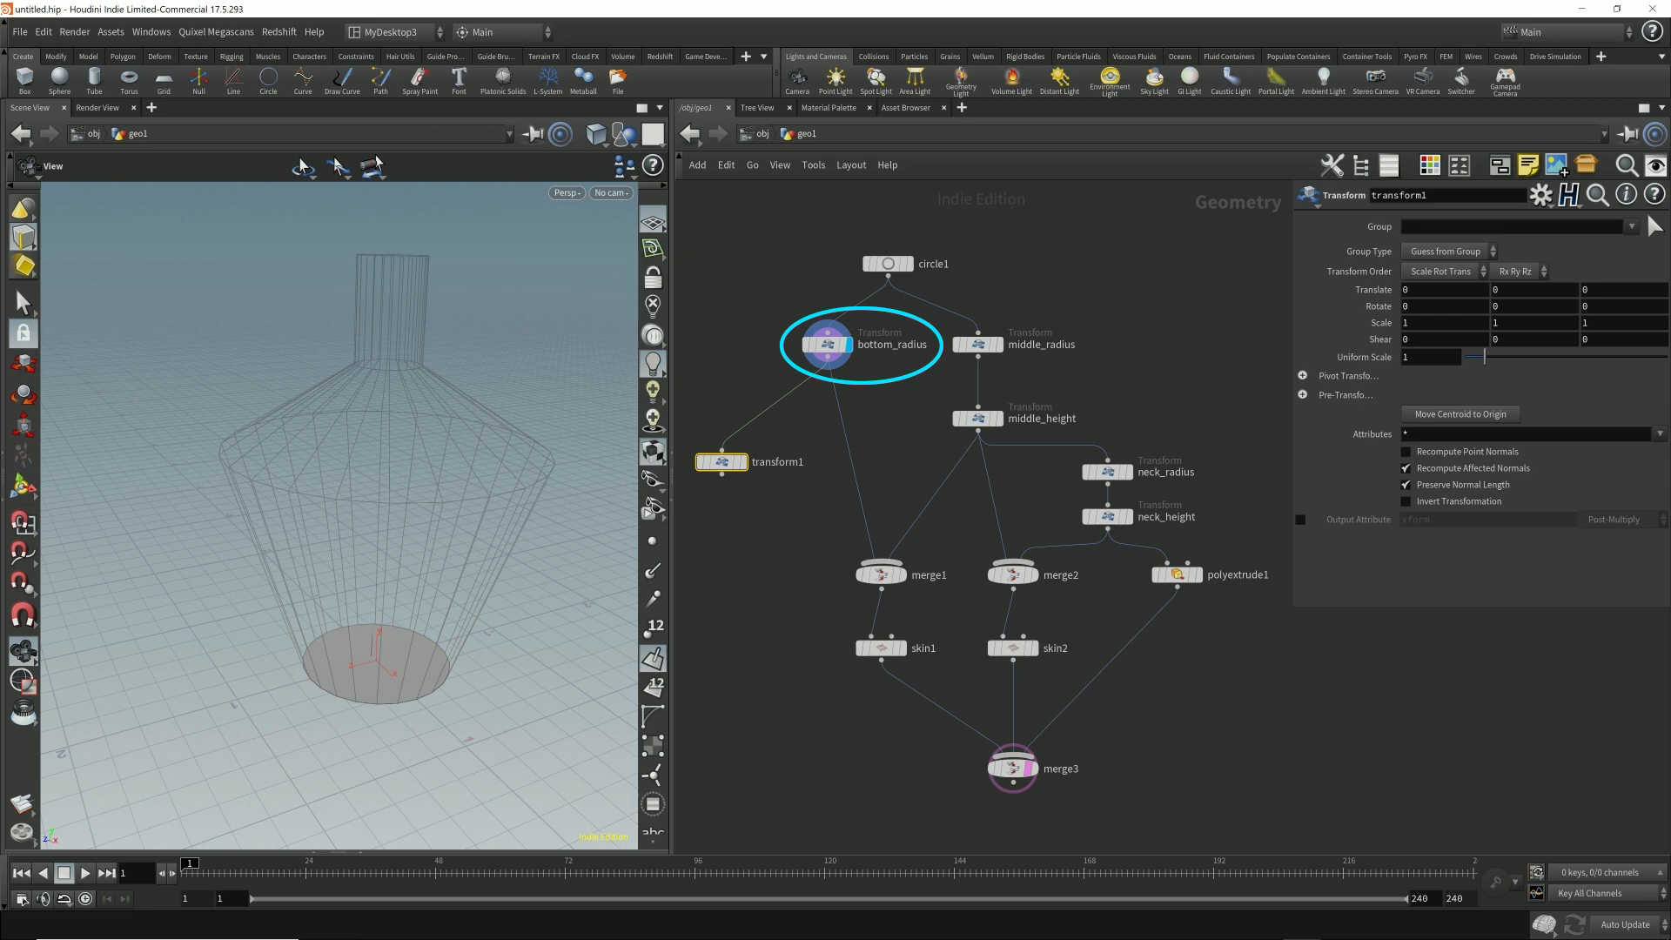
middle_click_drag(721, 461, 759, 456)
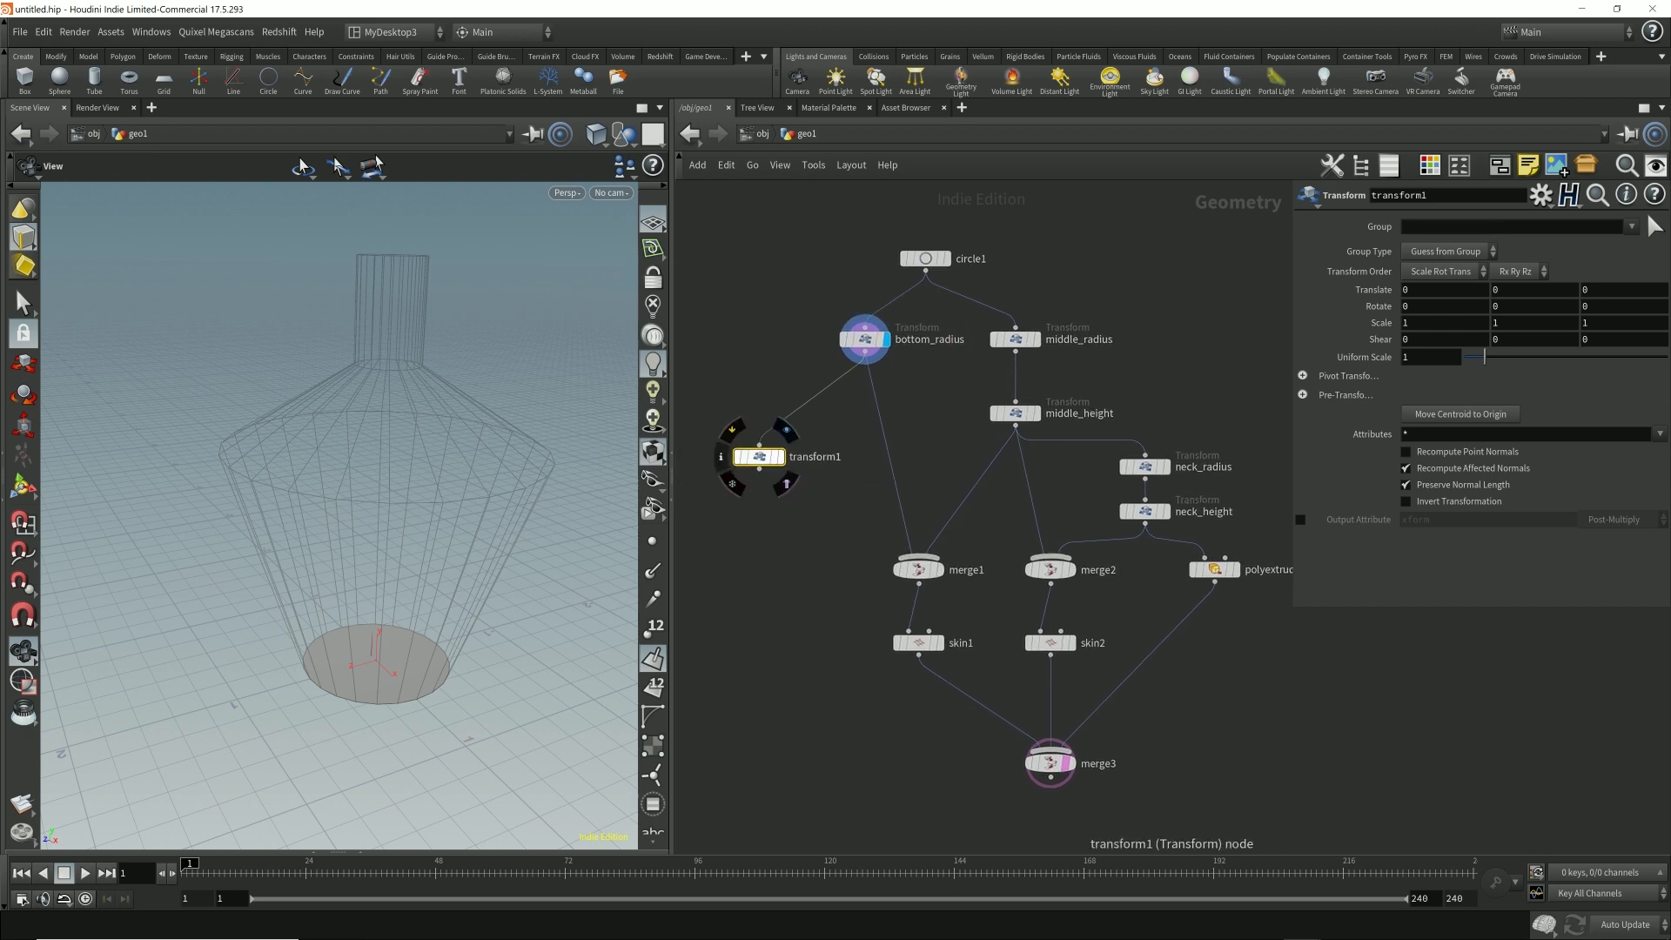
left_click_drag(759, 456, 739, 466)
- Set the new transform's X rotation to 180, display it and examine the flipped base normal
left_click(1406, 306)
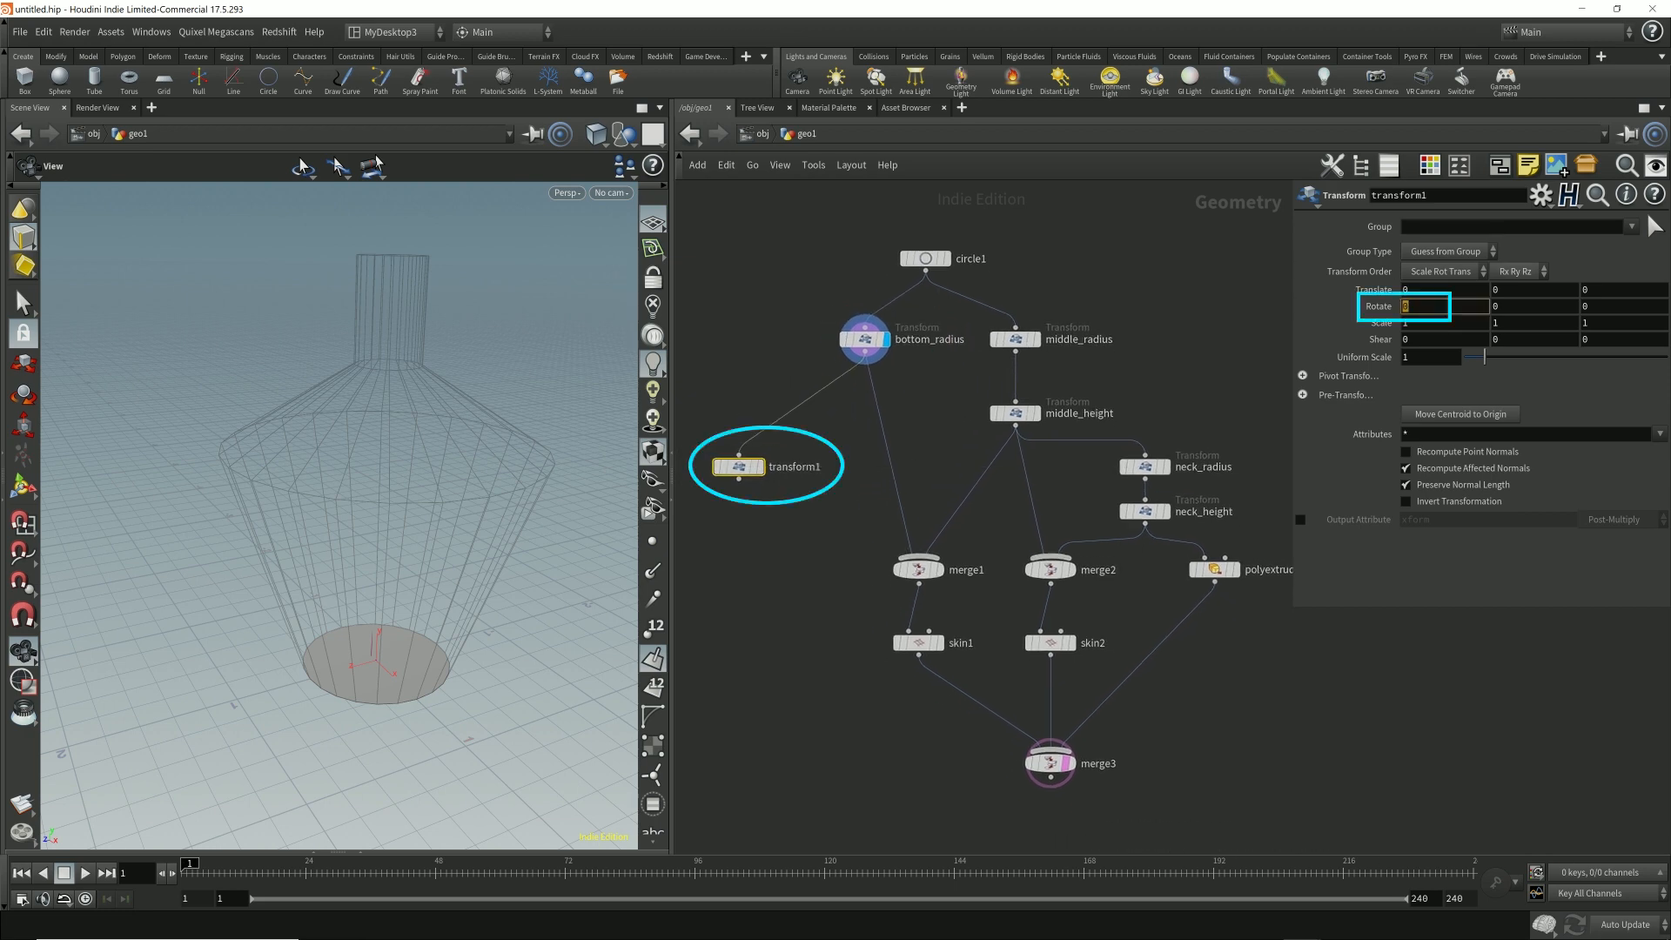
type("180")
key("Return")
left_click(760, 466)
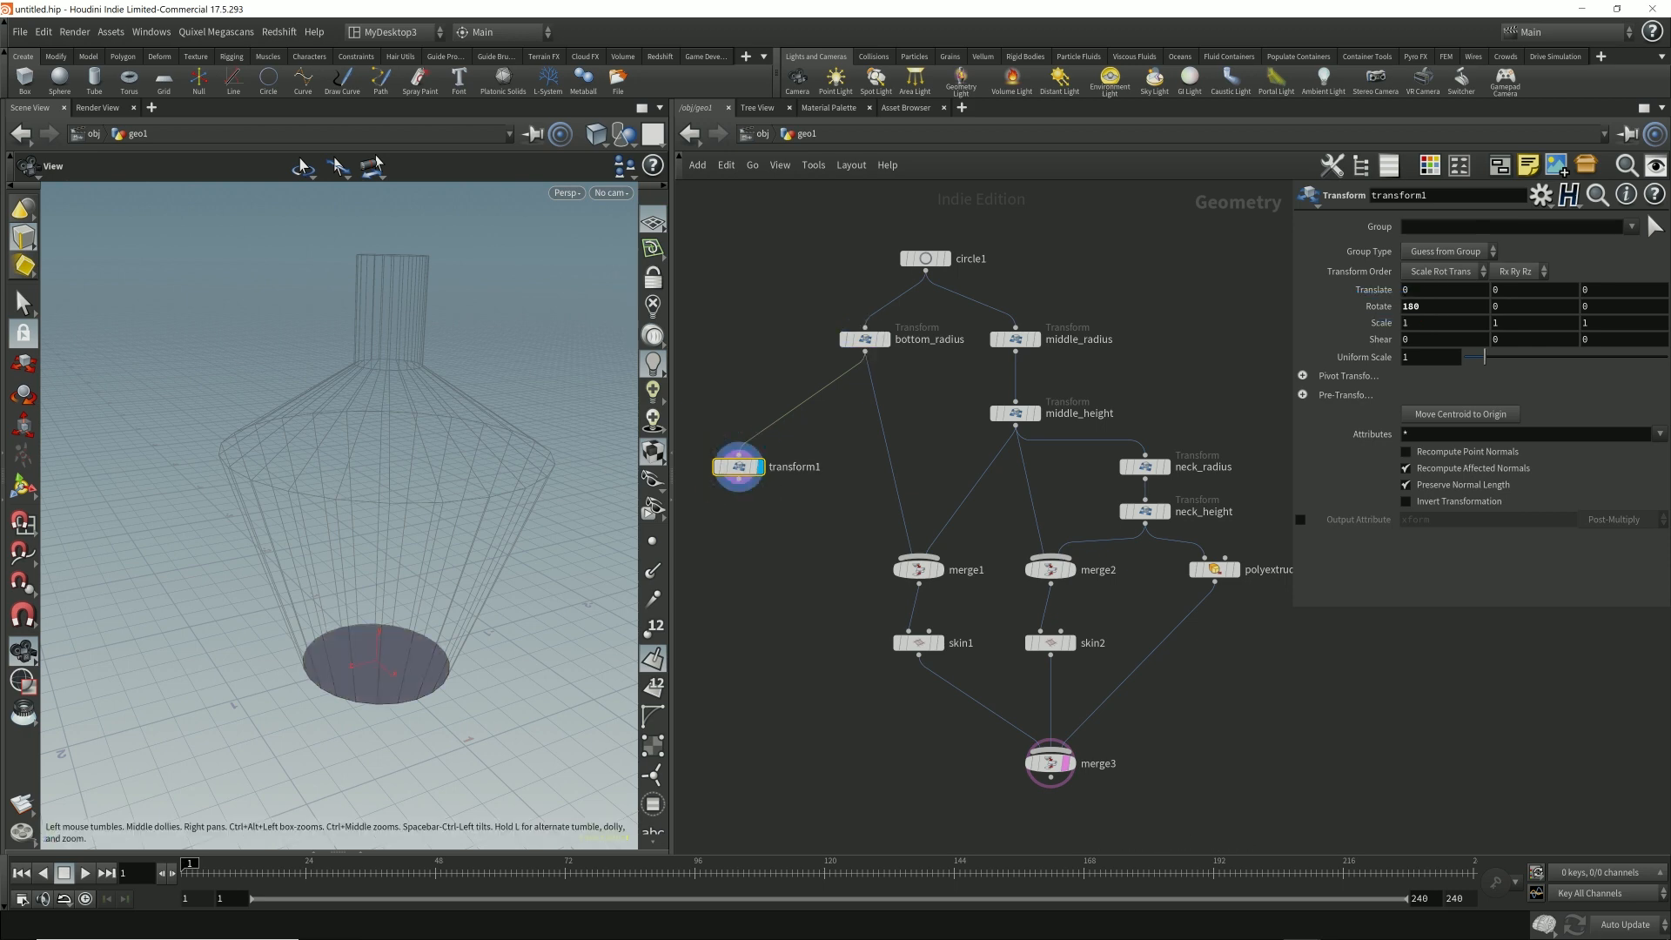
left_click_drag(339, 513, 348, 379)
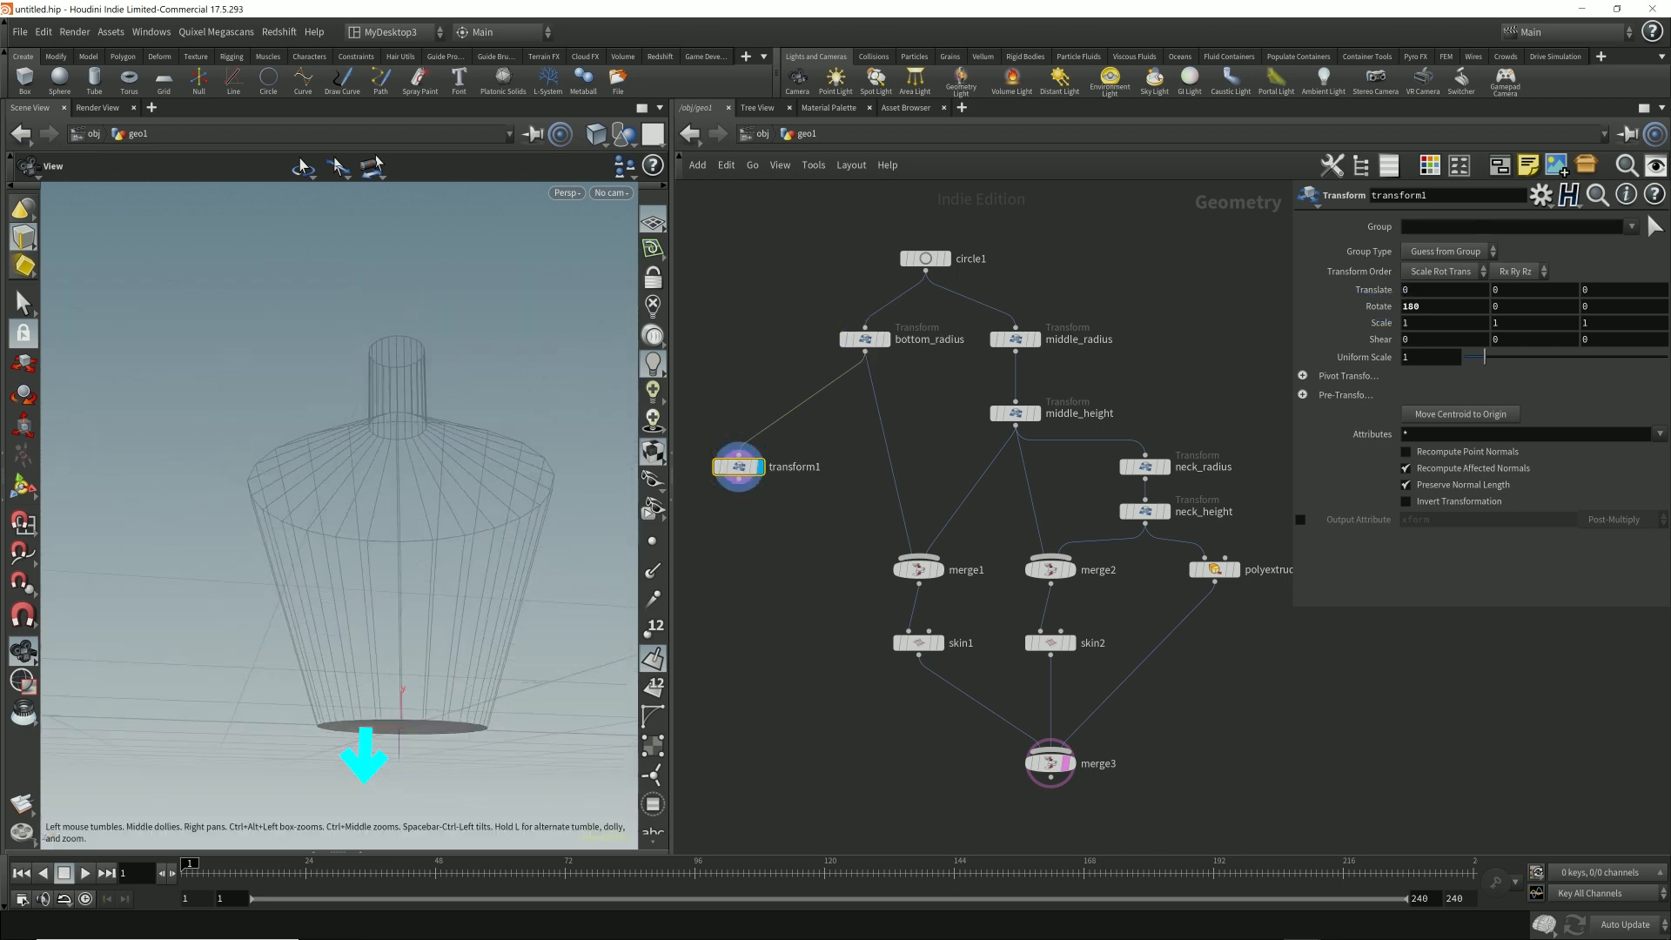
key("Tab")
type("m")
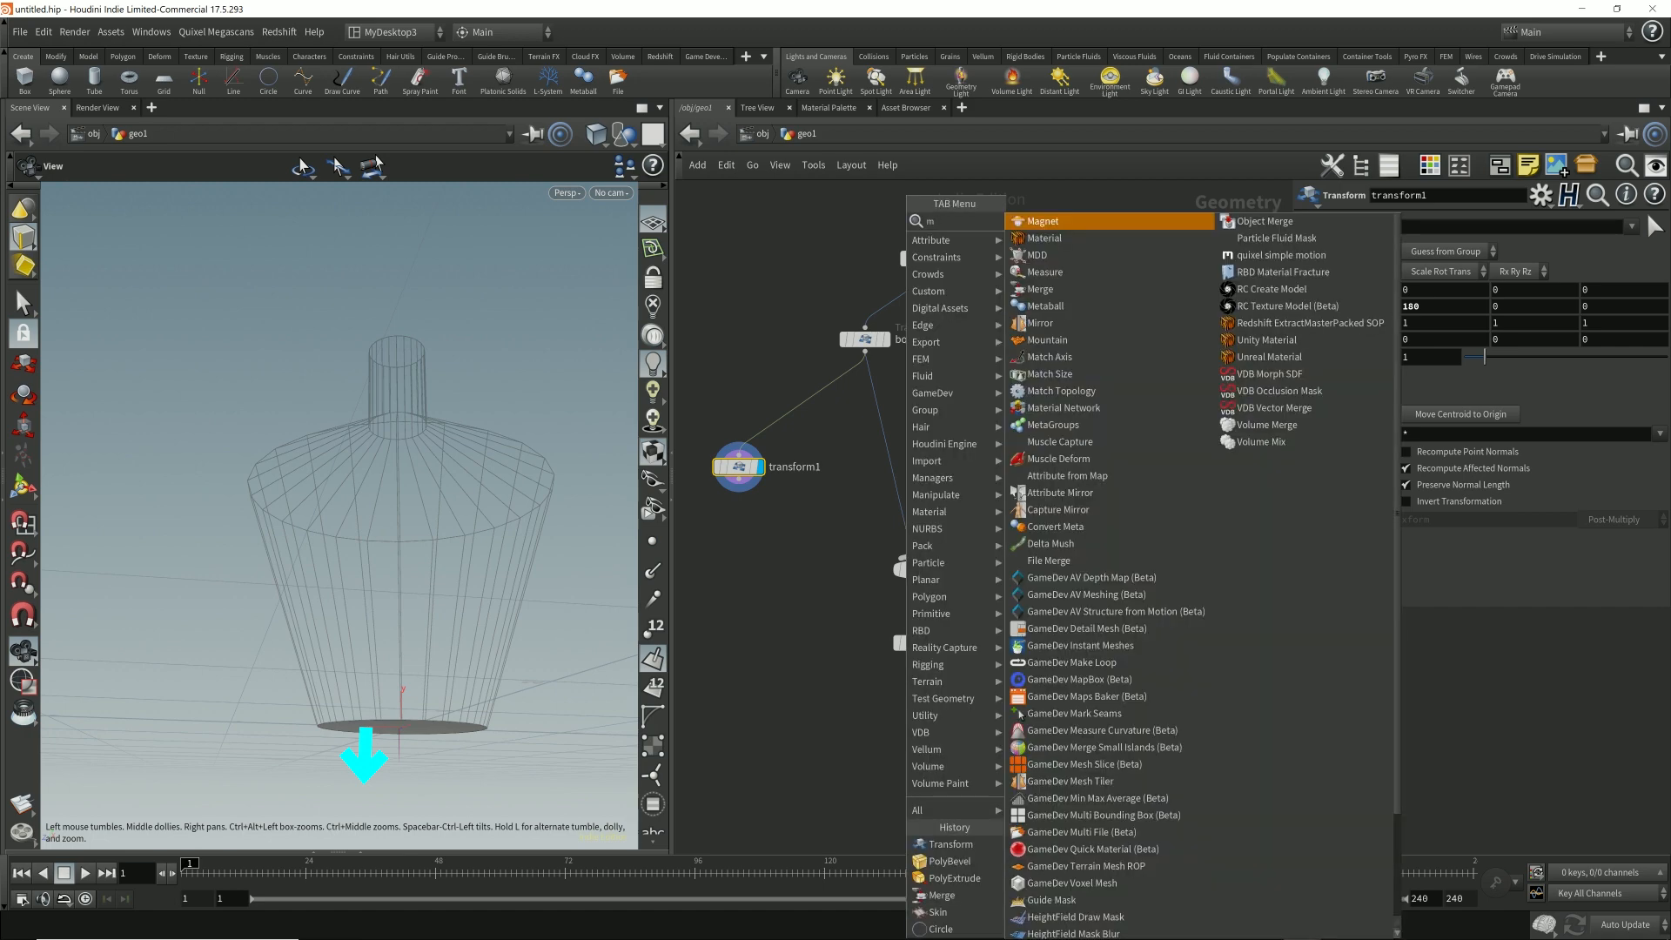
key("Escape")
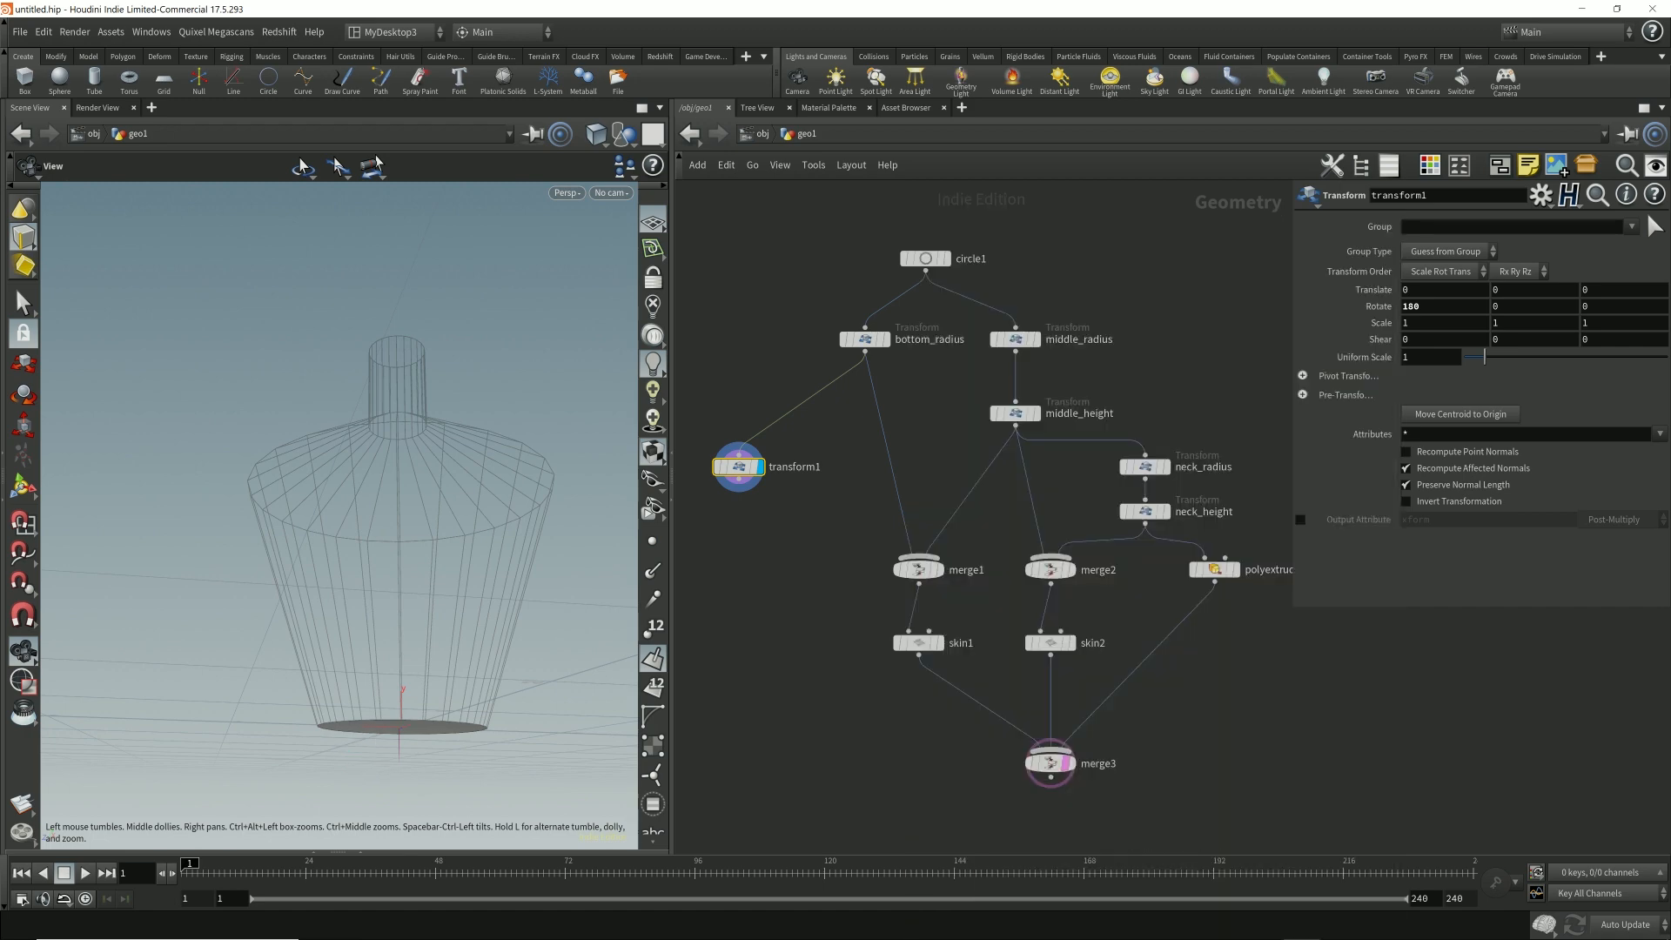
- Wire transform1 into merge3 and reorder the merge inputs so that transform1 comes first
left_click_drag(738, 493, 1060, 748)
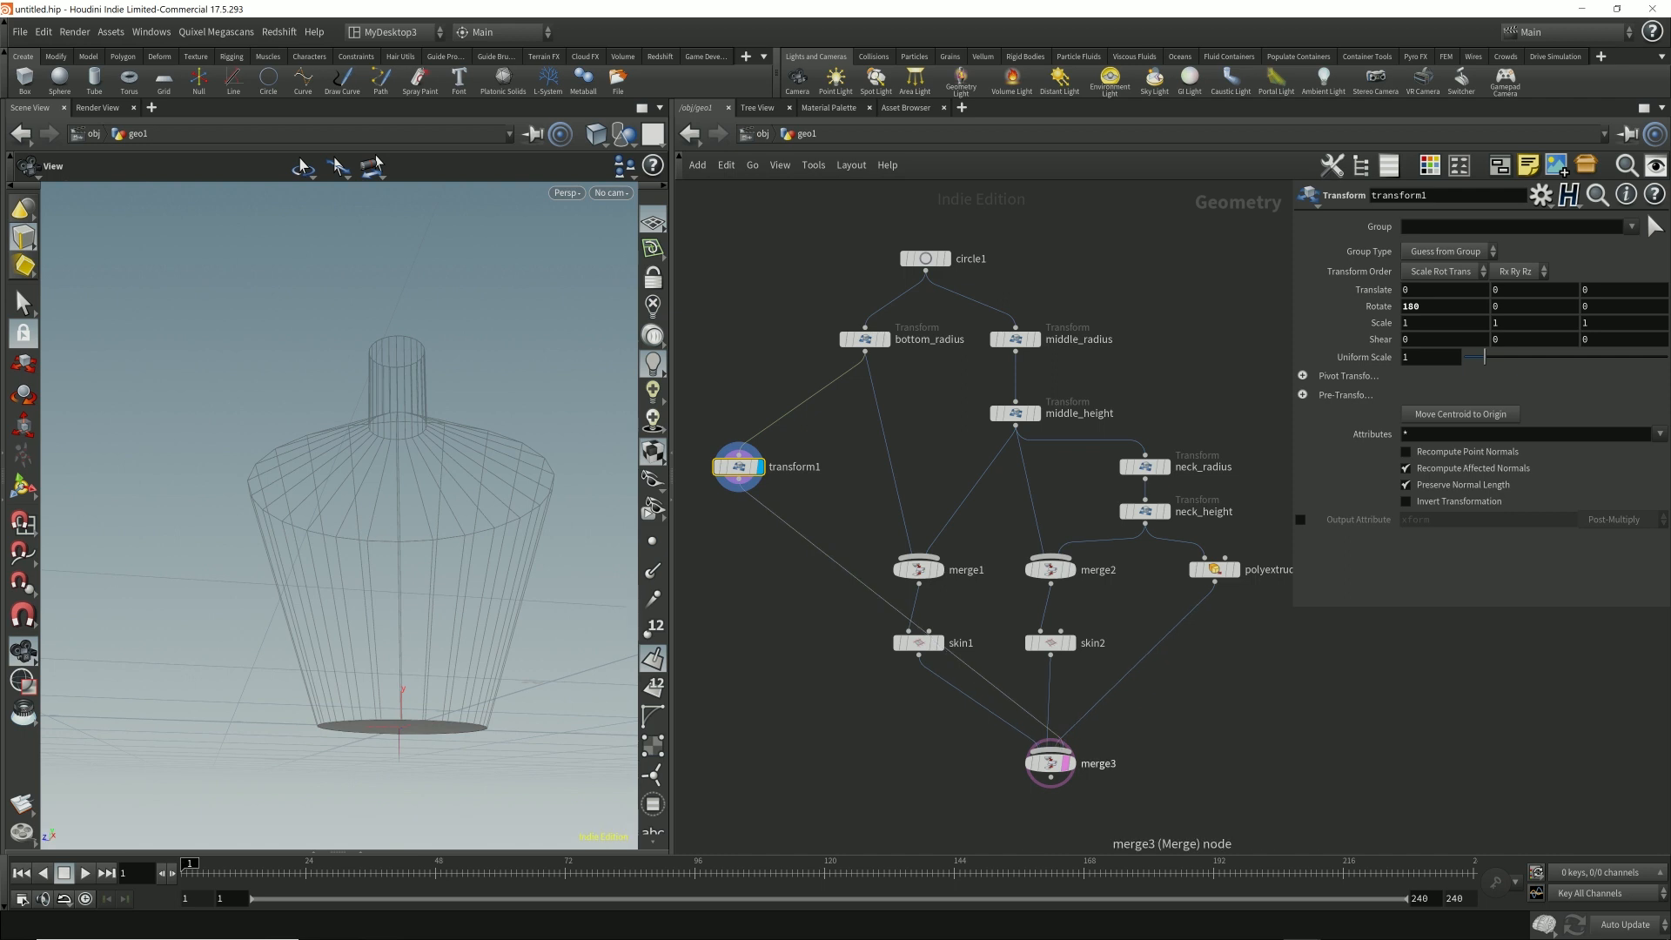
left_click(1050, 763)
left_click(1300, 274)
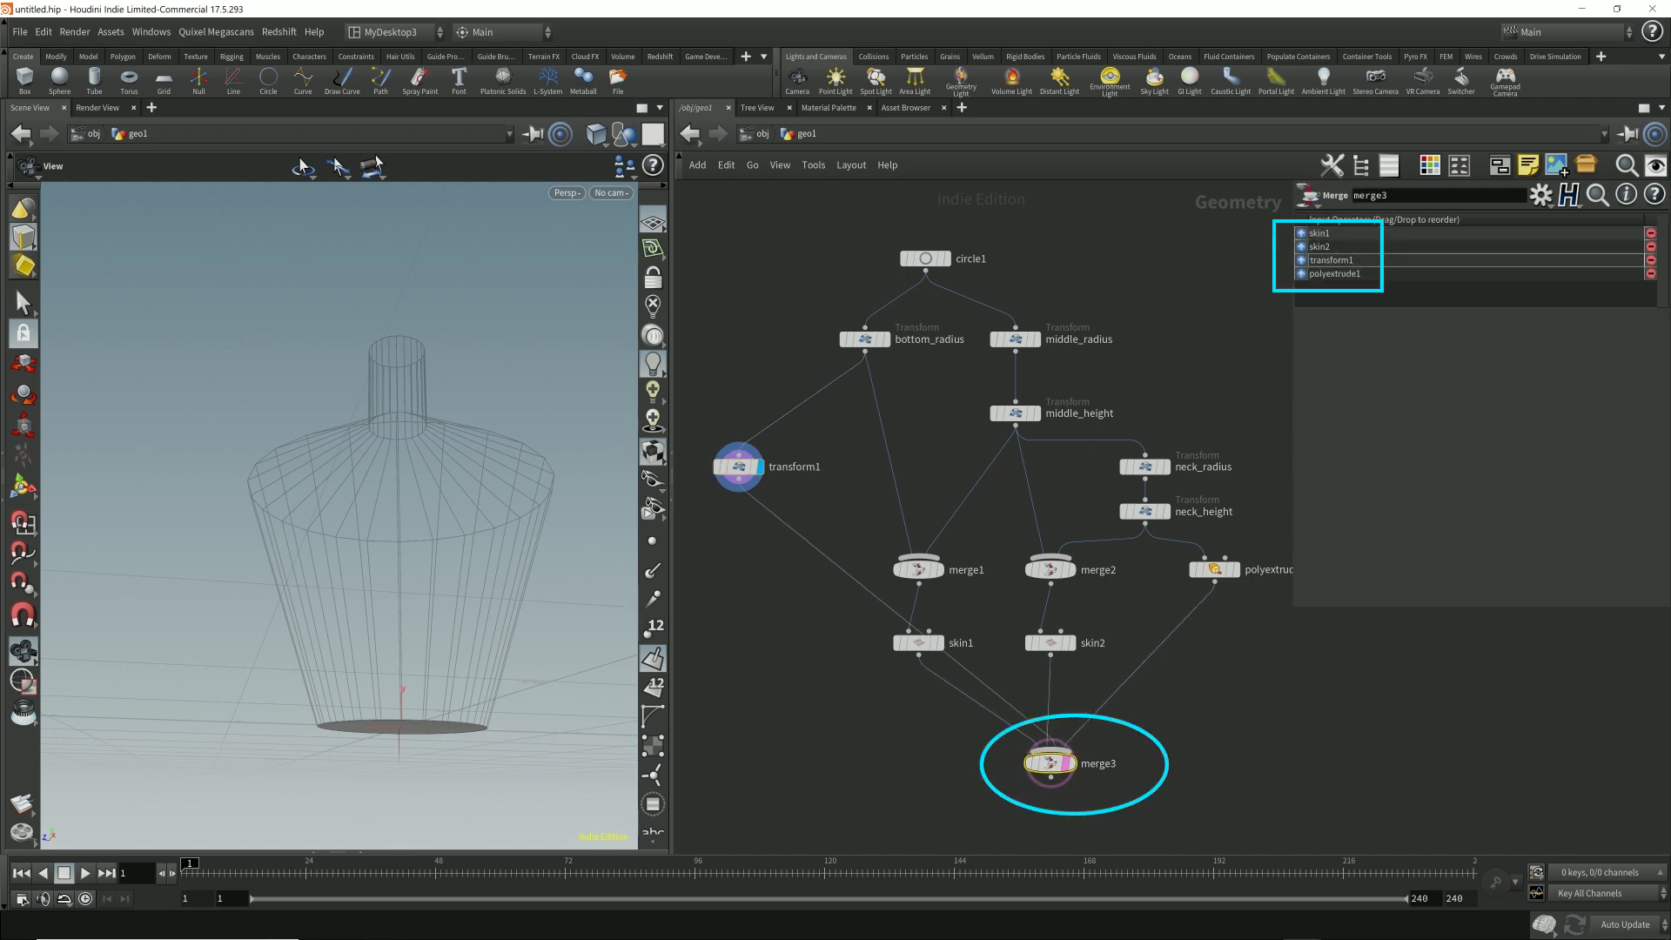
left_click(1301, 260)
left_click(1301, 246)
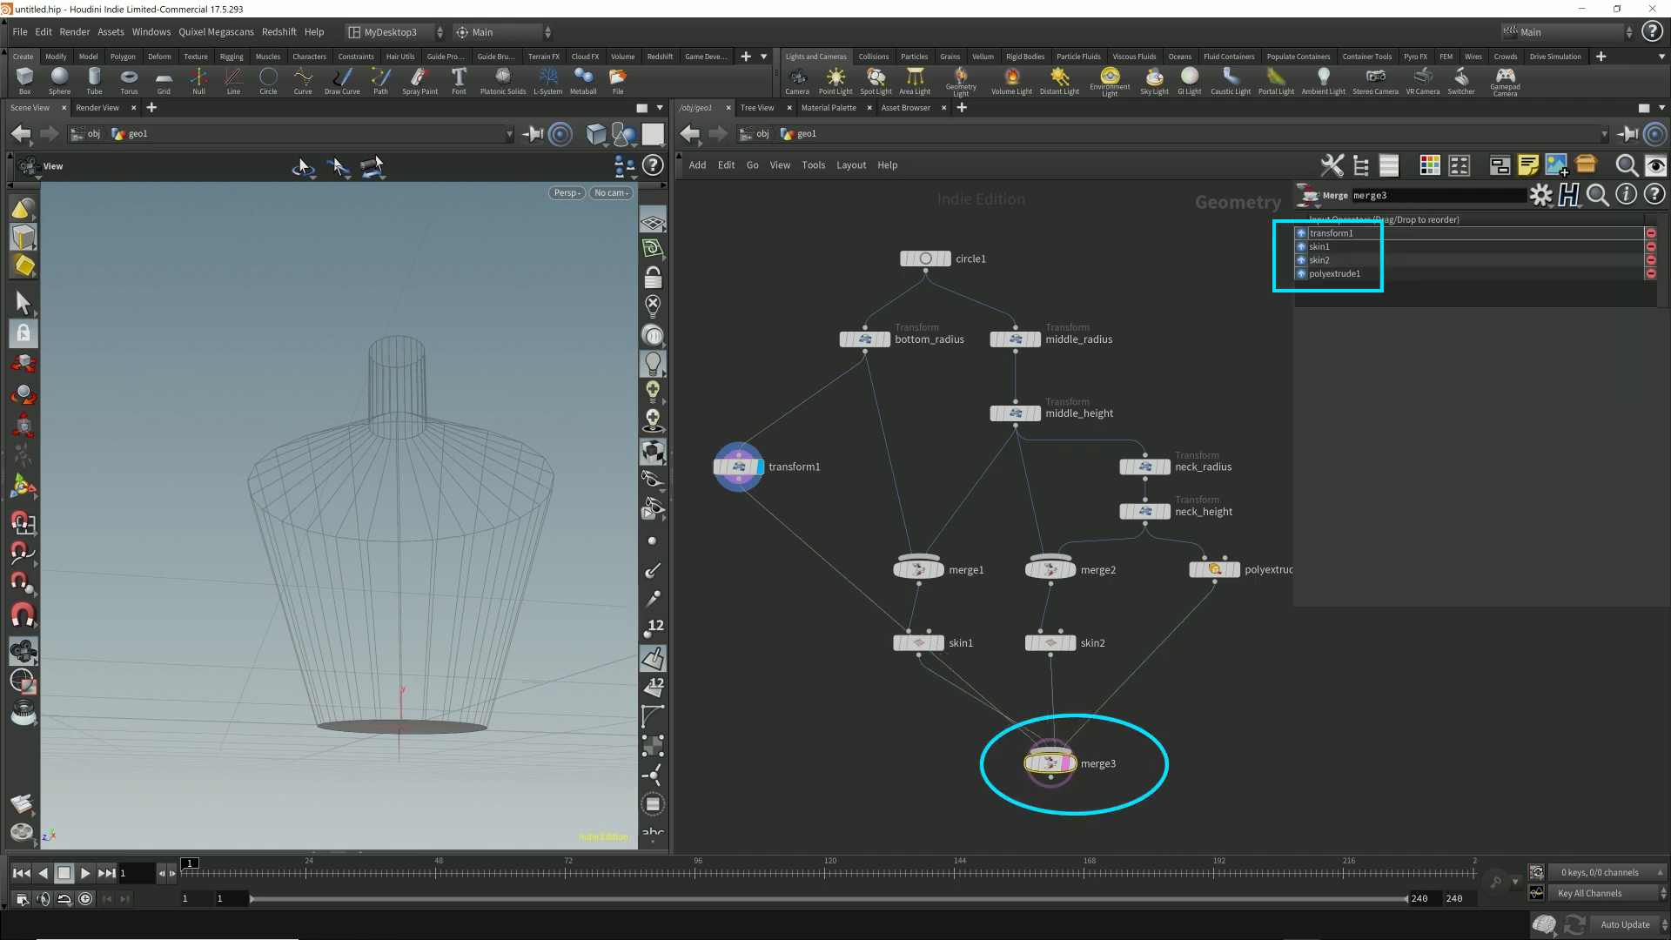
- Rename the transform1 node to flip_bottom
double_click(793, 466)
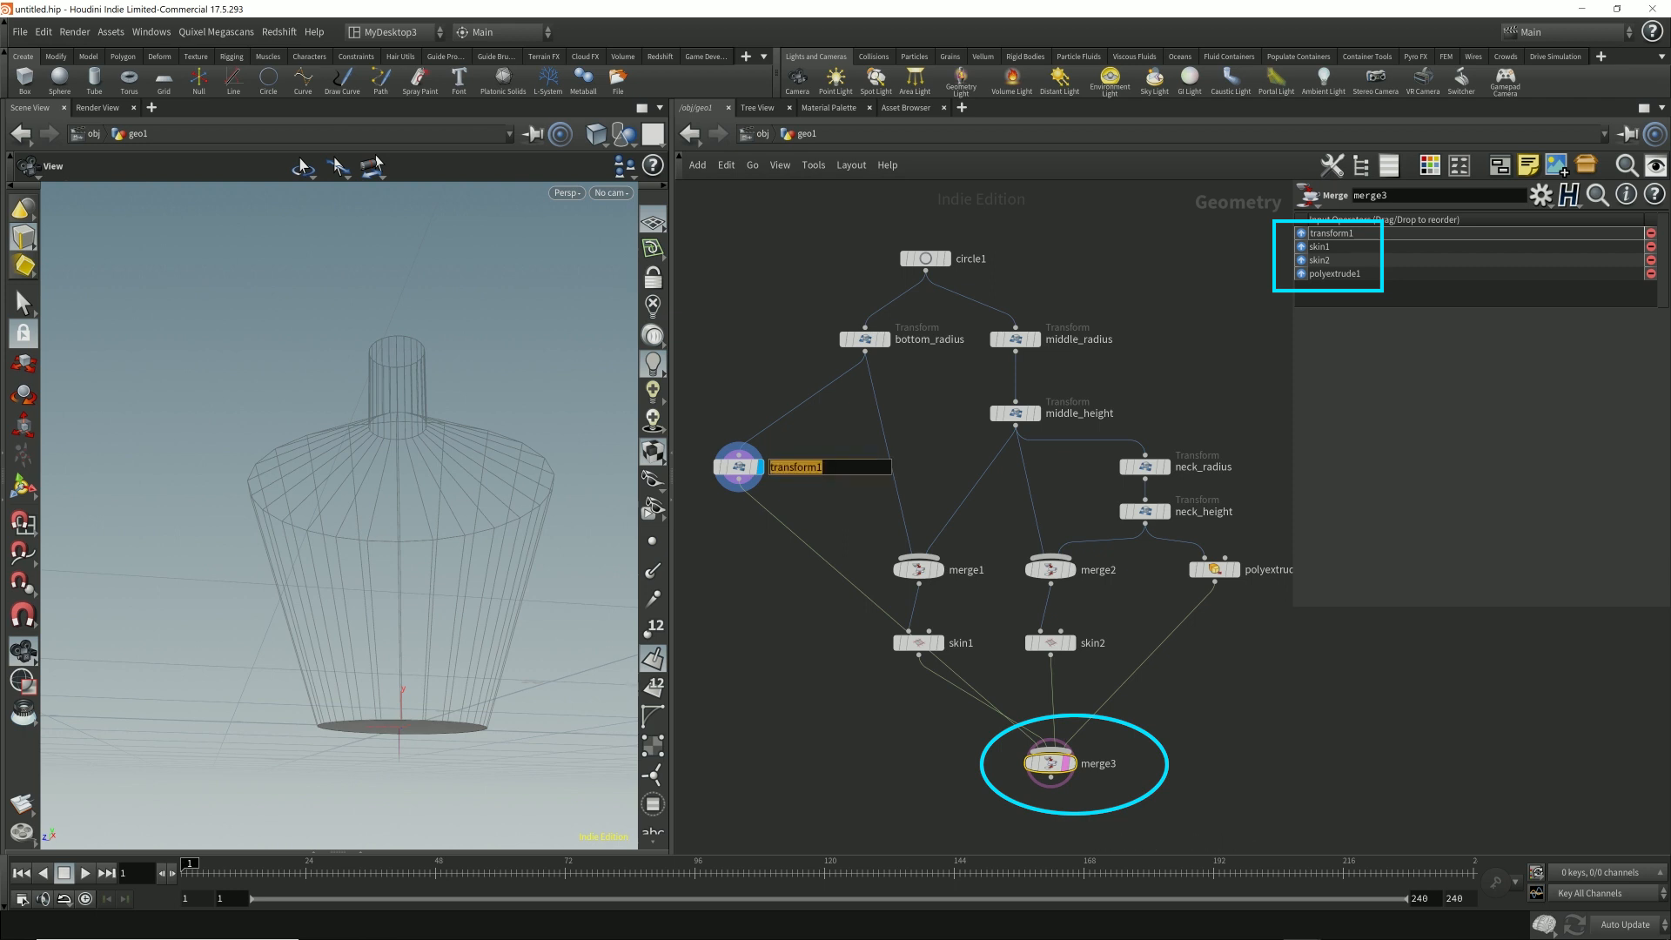
type("flip")
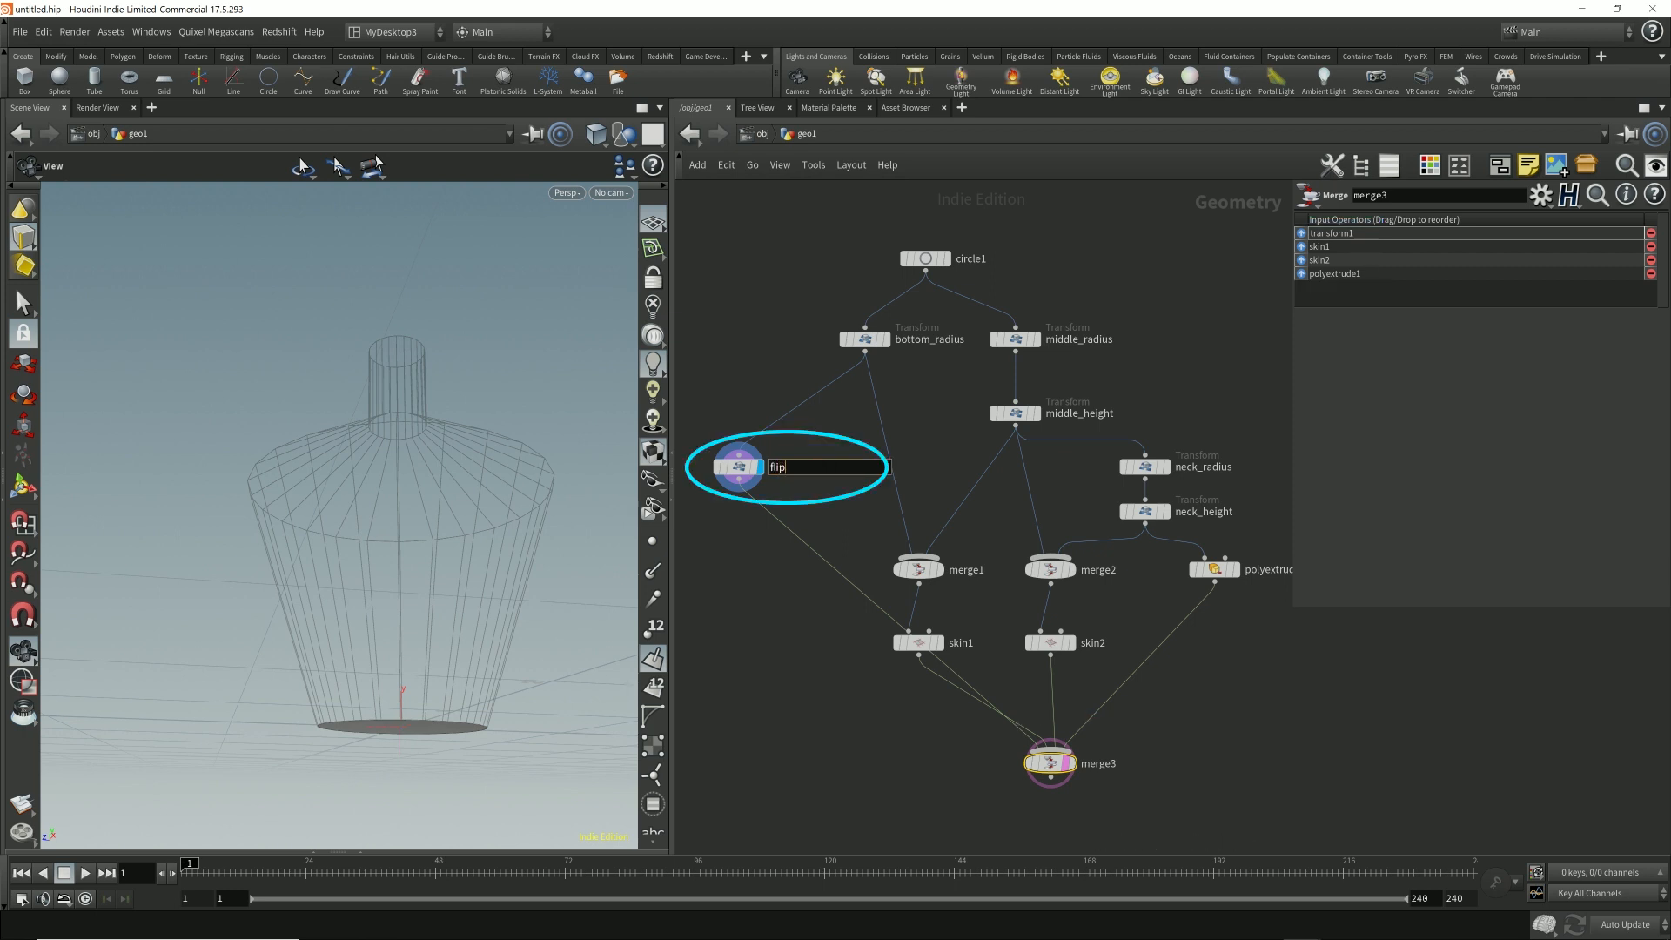
type("_bottom")
key("Return")
- Place flip_bottom level with skin1, reroute its incoming wire through a dot and shift merge3 slightly
mouse_move(739, 466)
left_mouse_down()
mouse_move(705, 671)
mouse_move(731, 642)
left_mouse_up()
left_click_drag(837, 411, 724, 367, "alt")
left_click_drag(1050, 763, 1031, 756)
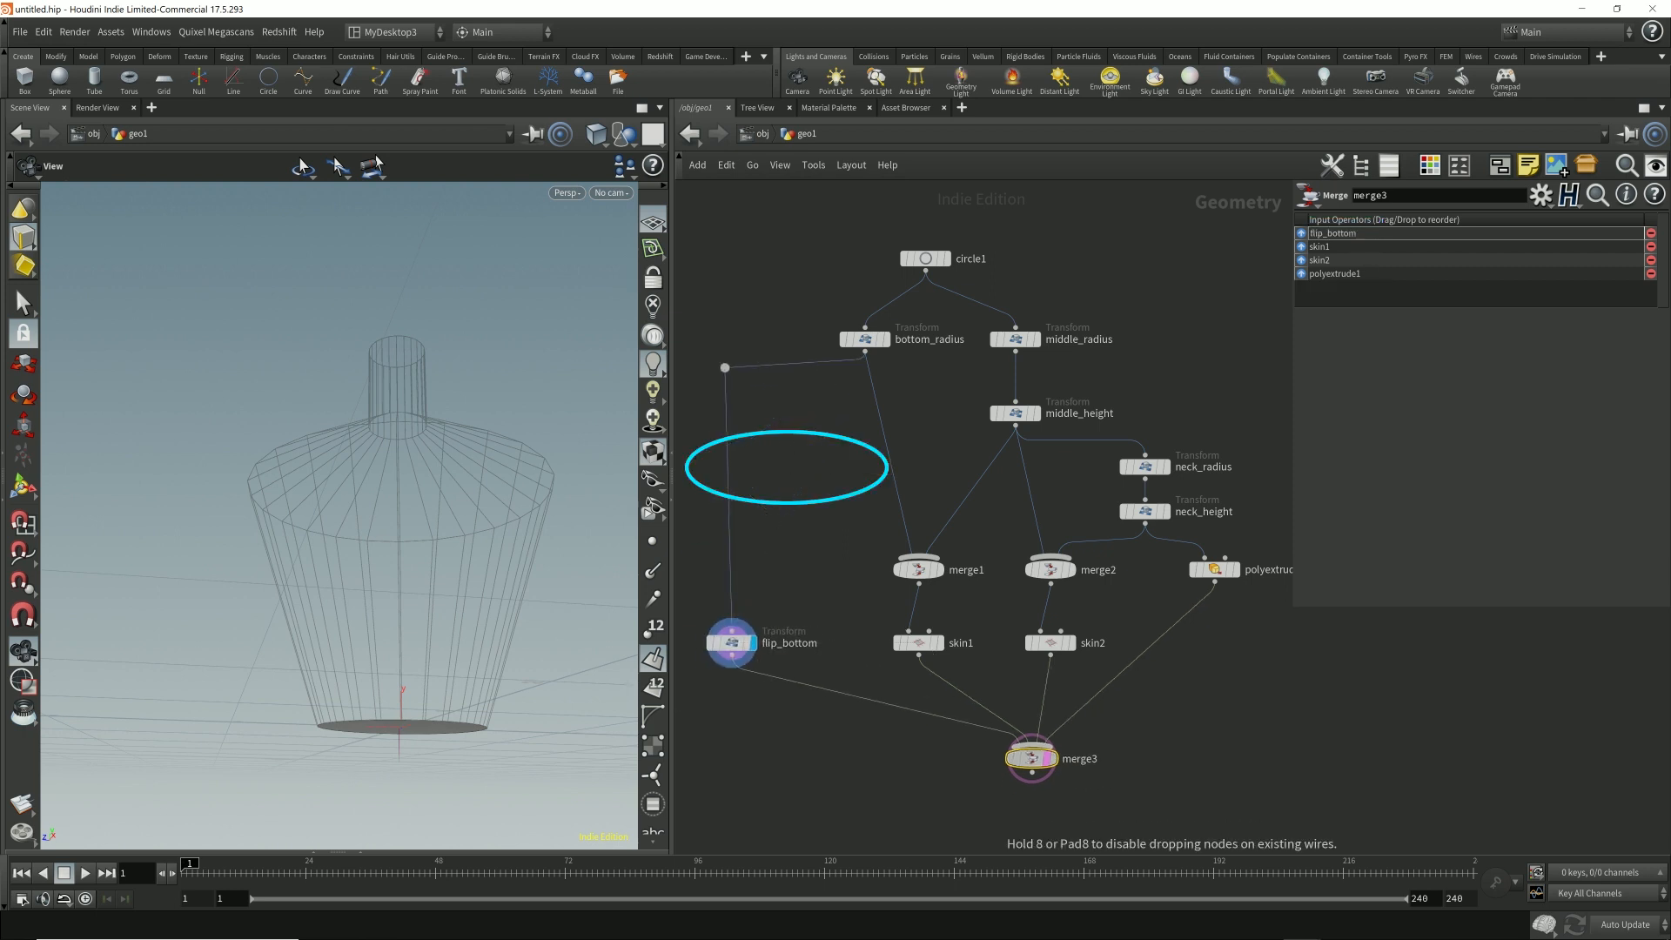
- Display merge3, examine the vase's closed underside and turn off the primitive normals
left_click(1051, 756)
mouse_move(400, 557)
left_mouse_down()
mouse_move(400, 541)
mouse_move(396, 600)
mouse_move(409, 391)
mouse_move(379, 581)
left_mouse_up()
right_click_drag(379, 522, 362, 571)
left_click_drag(362, 572, 369, 431)
right_click_drag(369, 488, 345, 375)
left_click(653, 657)
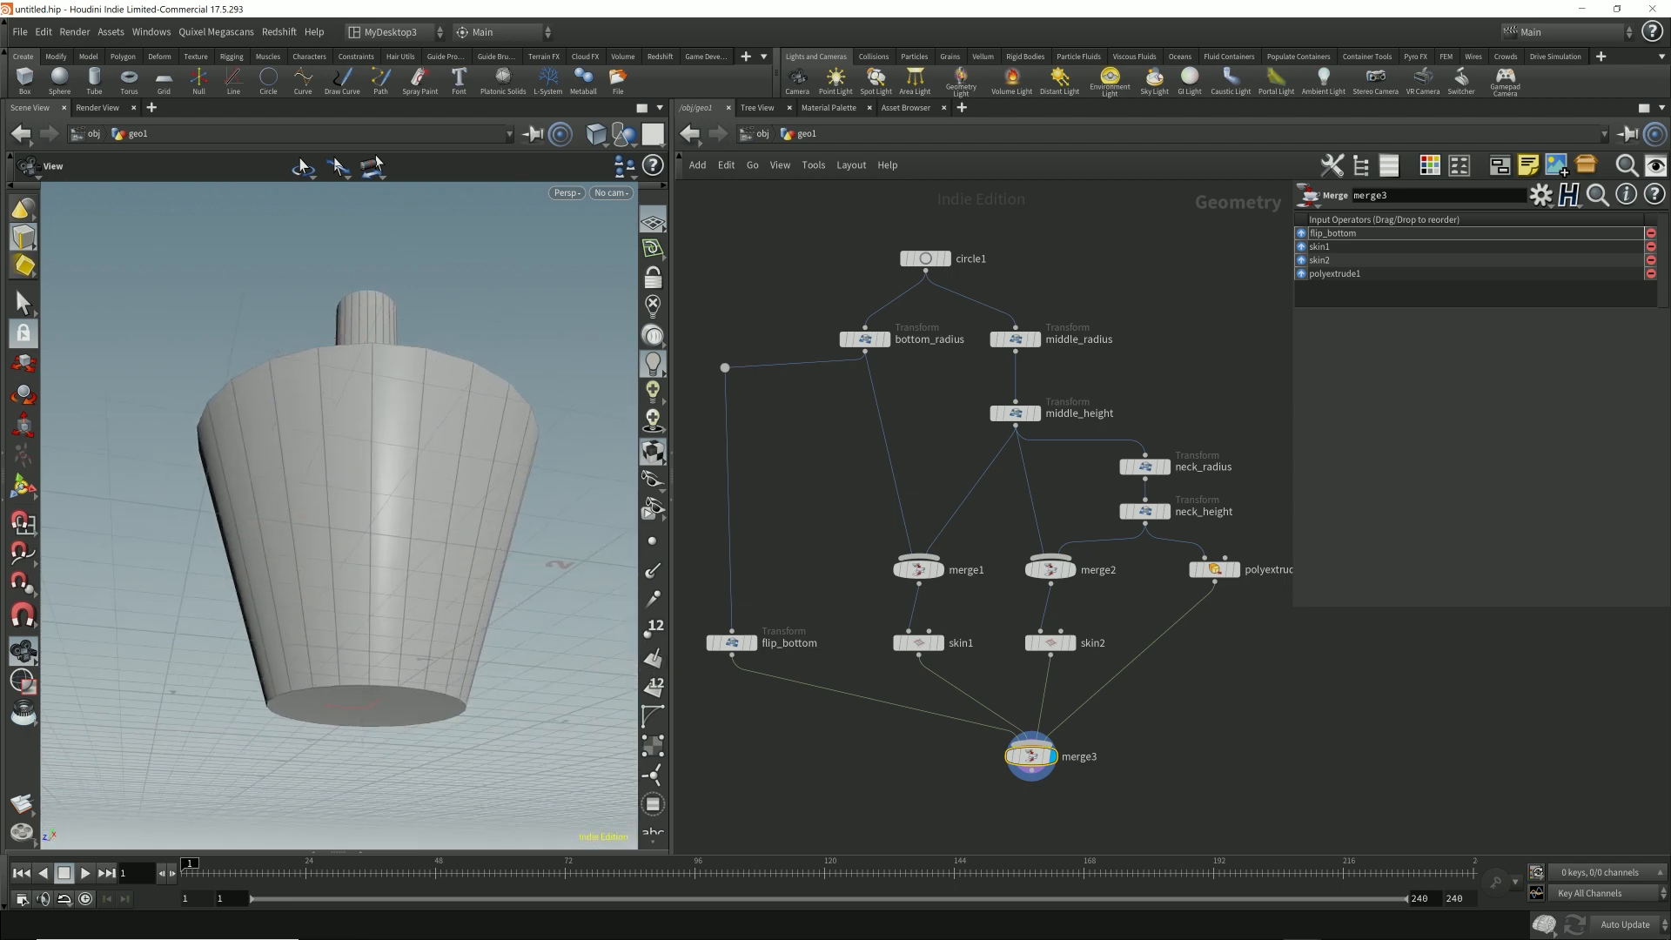
middle_click_drag(1058, 374, 1066, 333)
left_click_drag(345, 418, 349, 504)
middle_click_drag(350, 505, 304, 487)
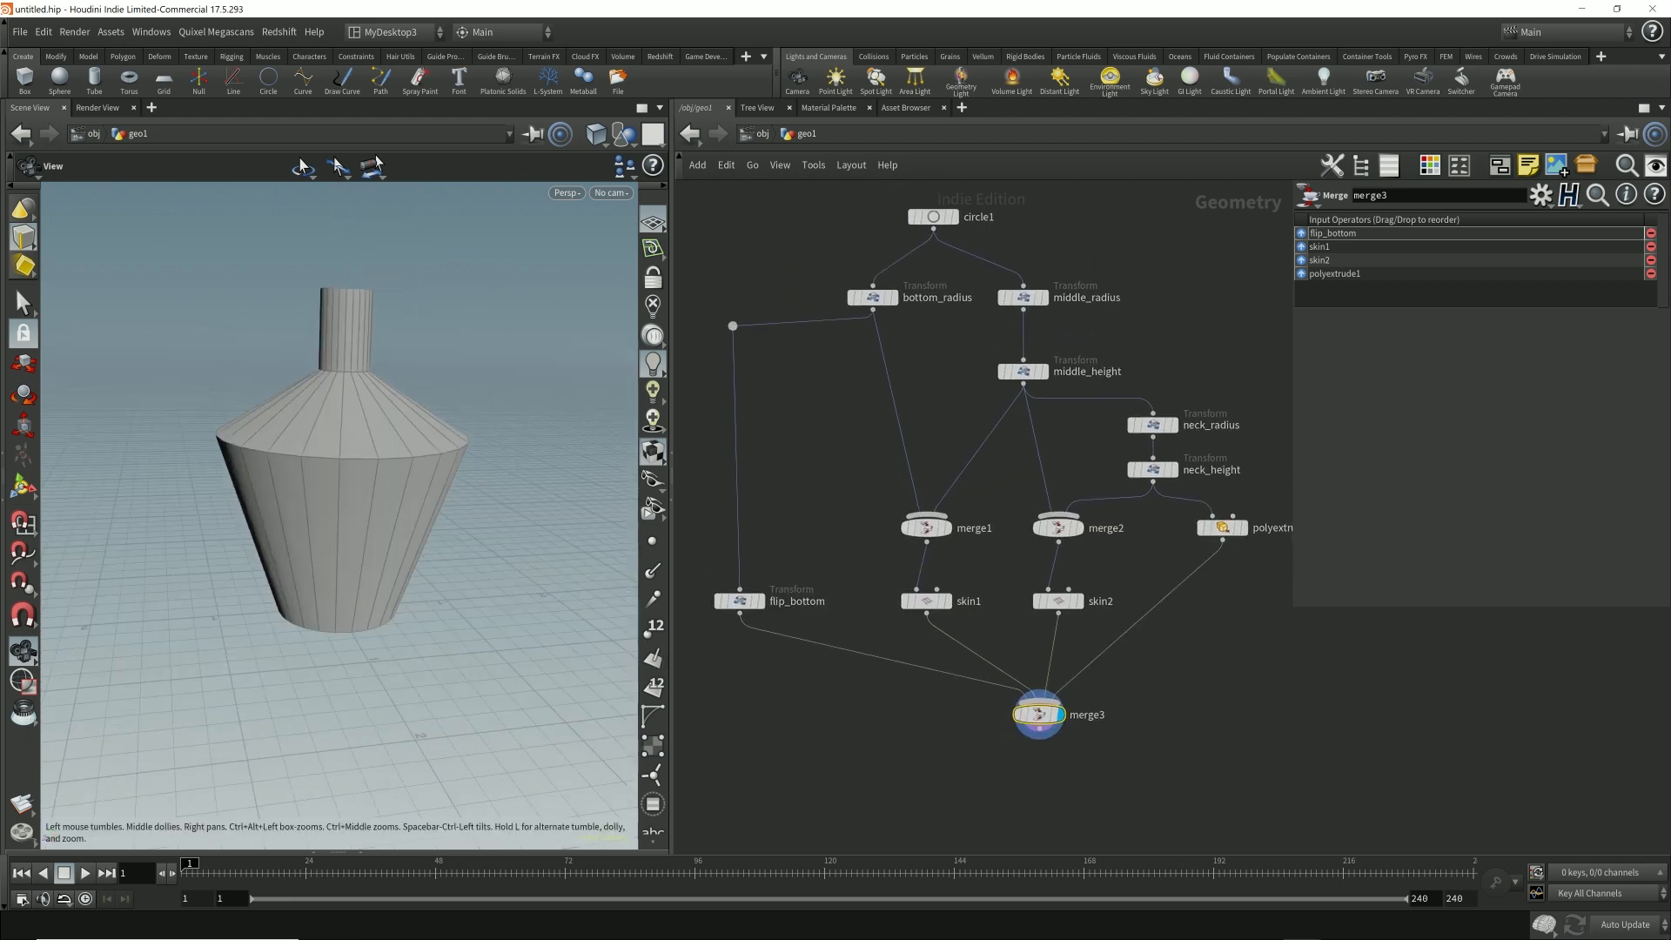
left_click_drag(348, 487, 352, 522)
left_click(23, 303)
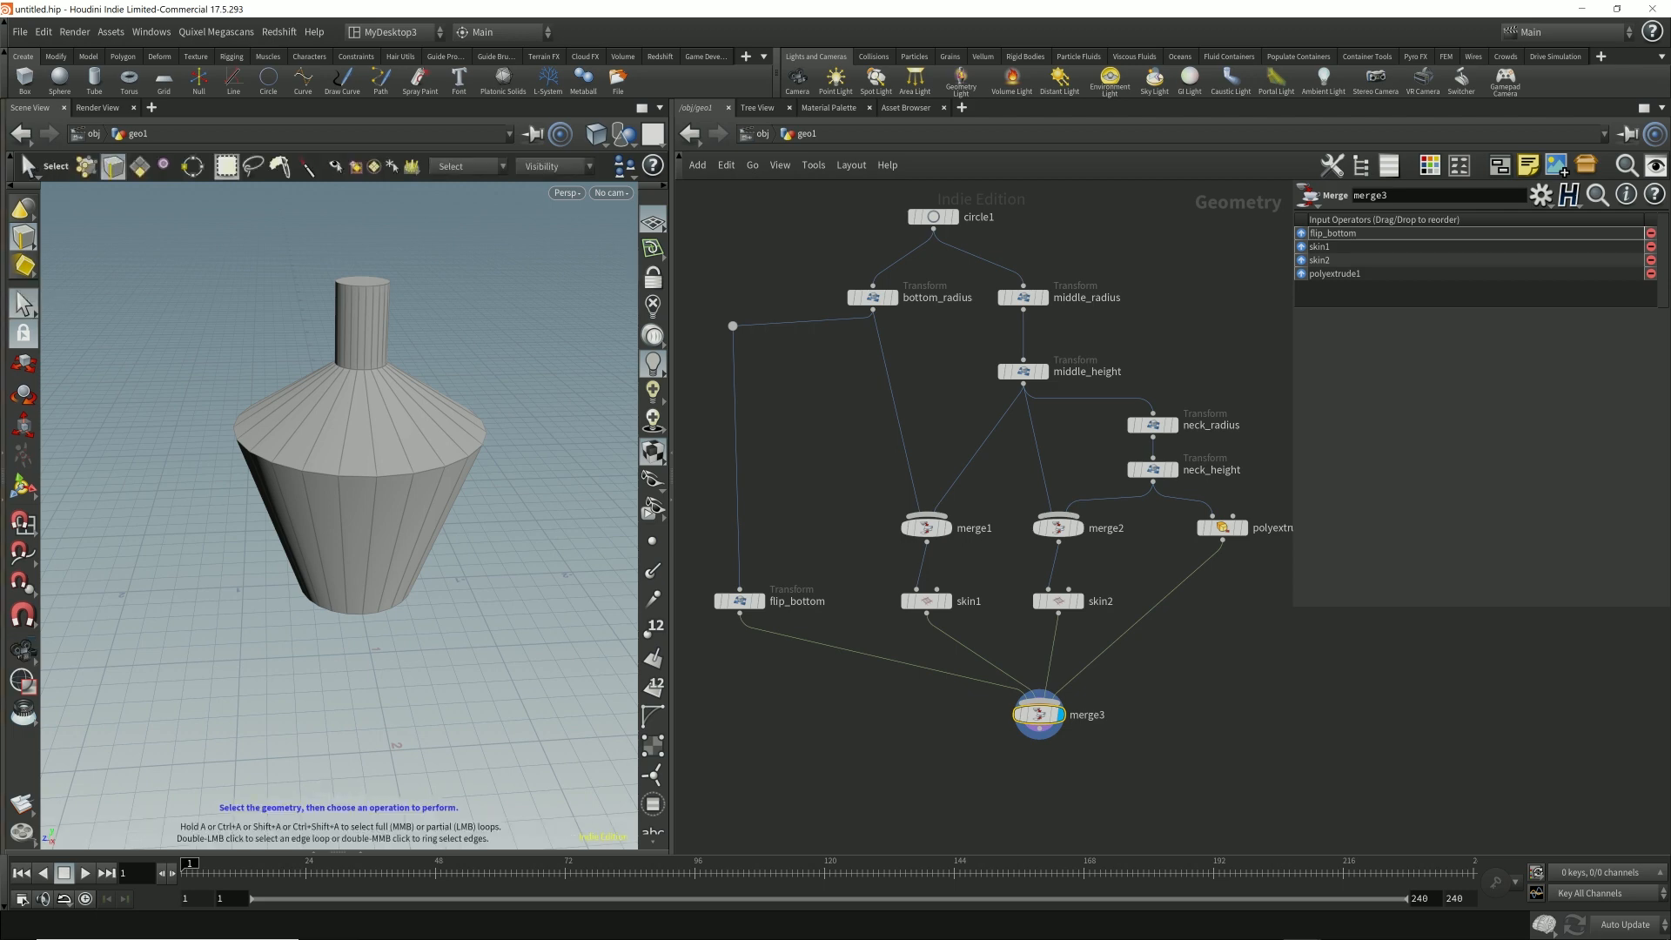
key("3")
key("ctrl+z")
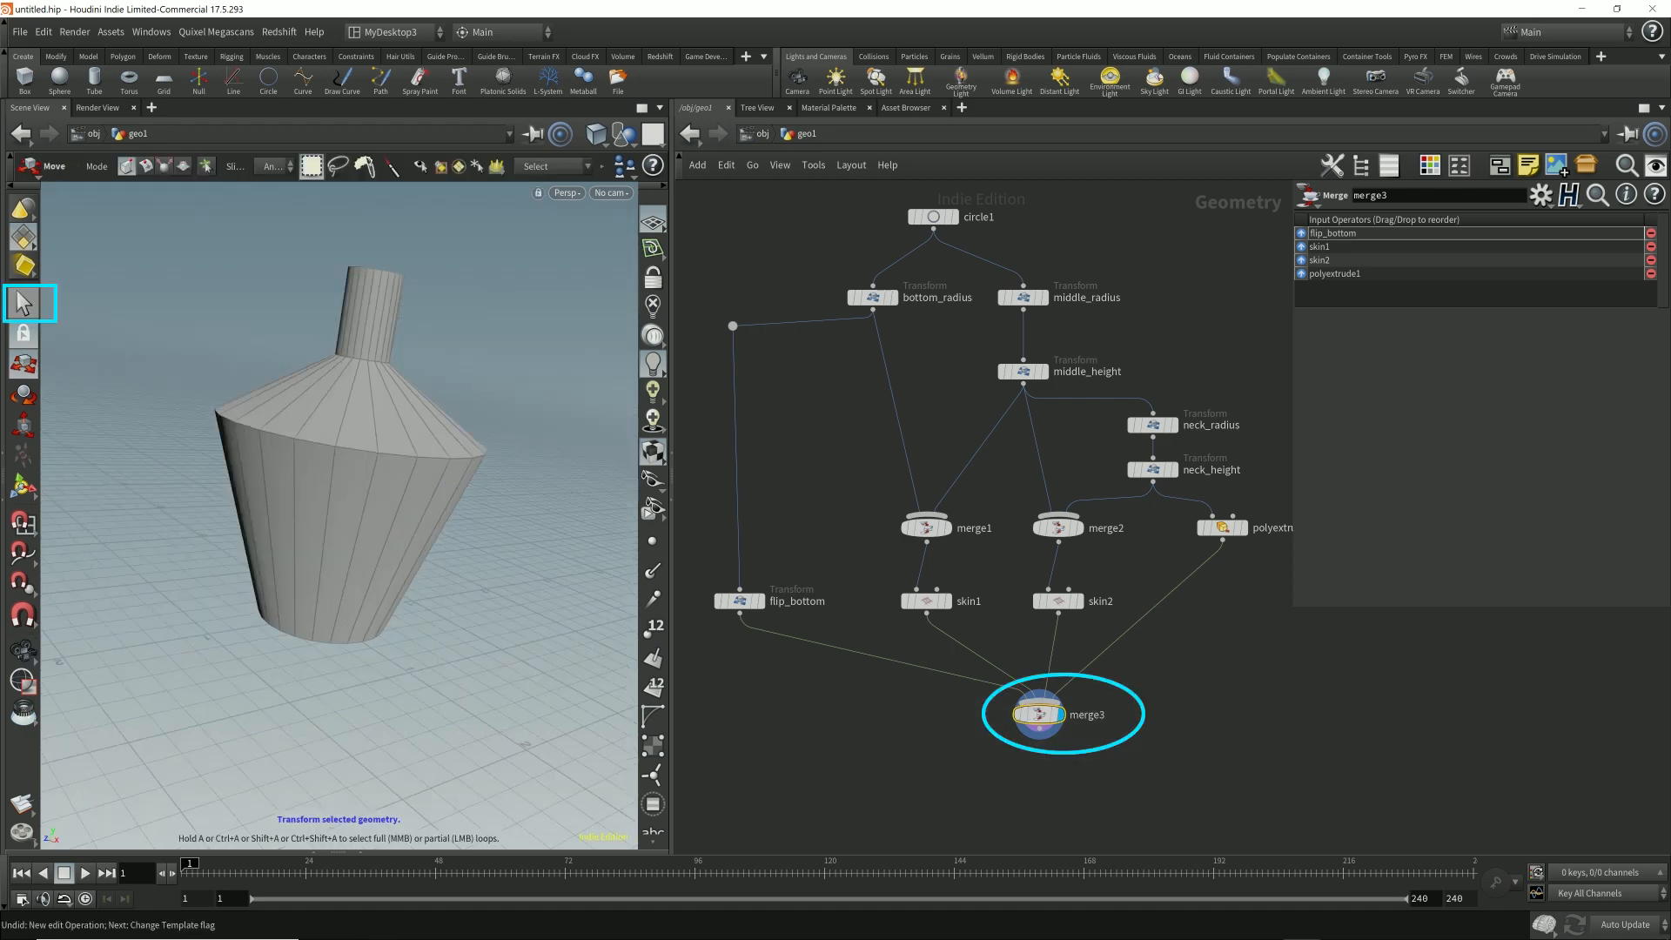
- Pull the vase's bottom face down about 0.67 units to test whether it is attached, and delete the resulting edit node
key("s")
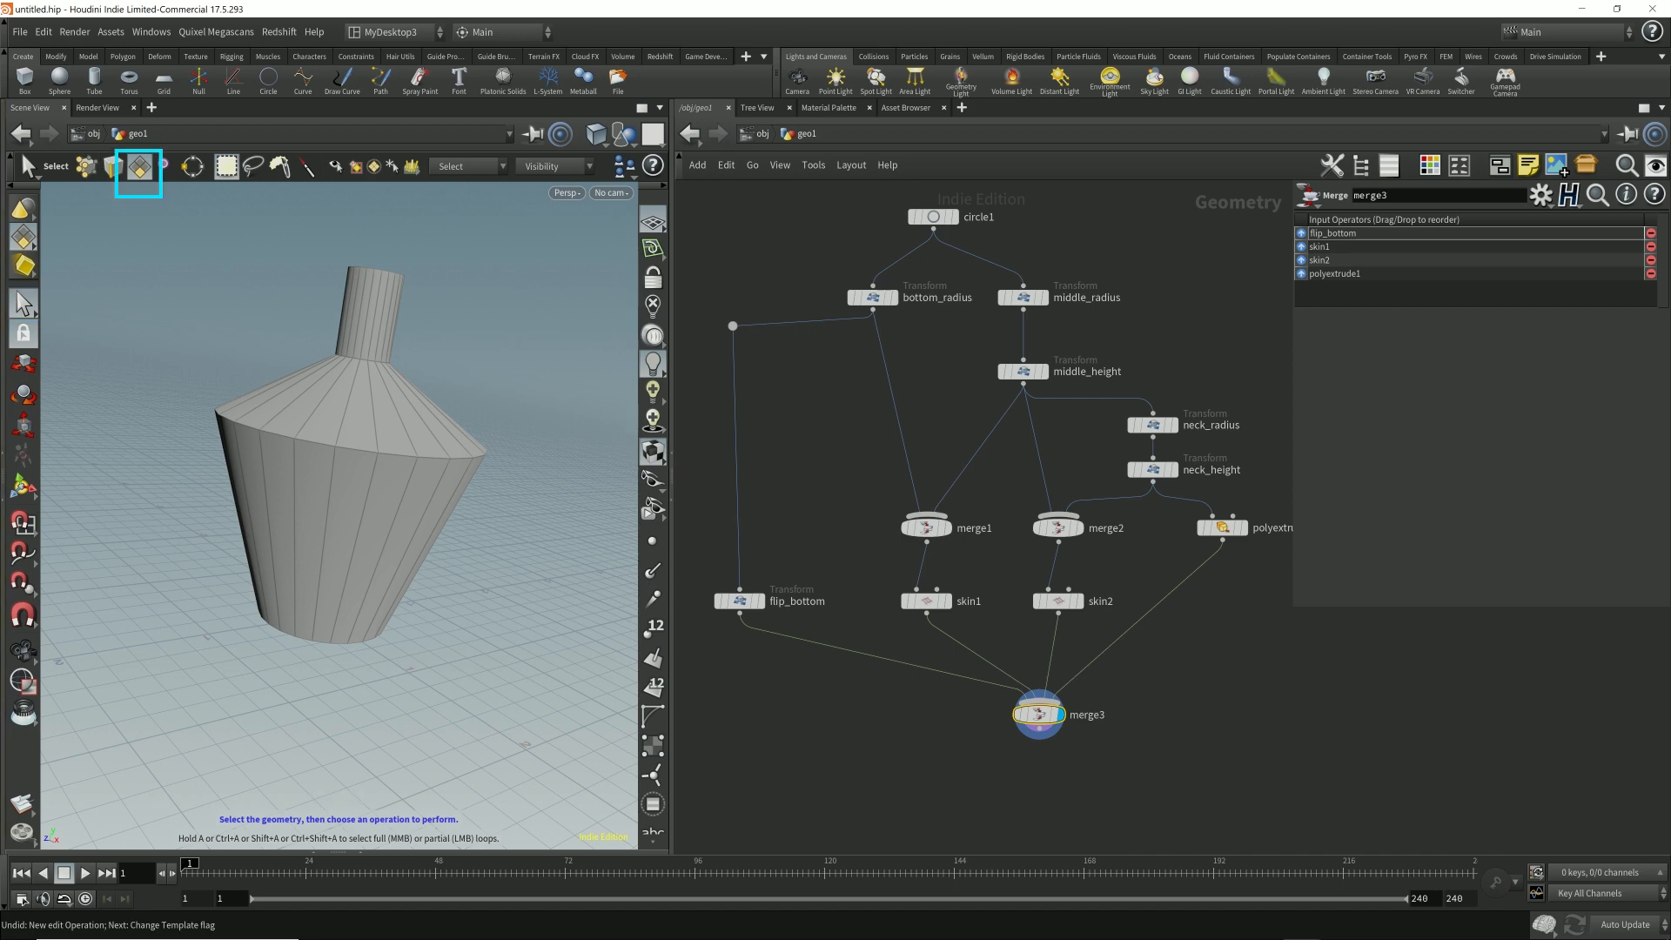
left_click_drag(339, 515, 348, 391, "alt")
scroll(430, 502, "down", 4)
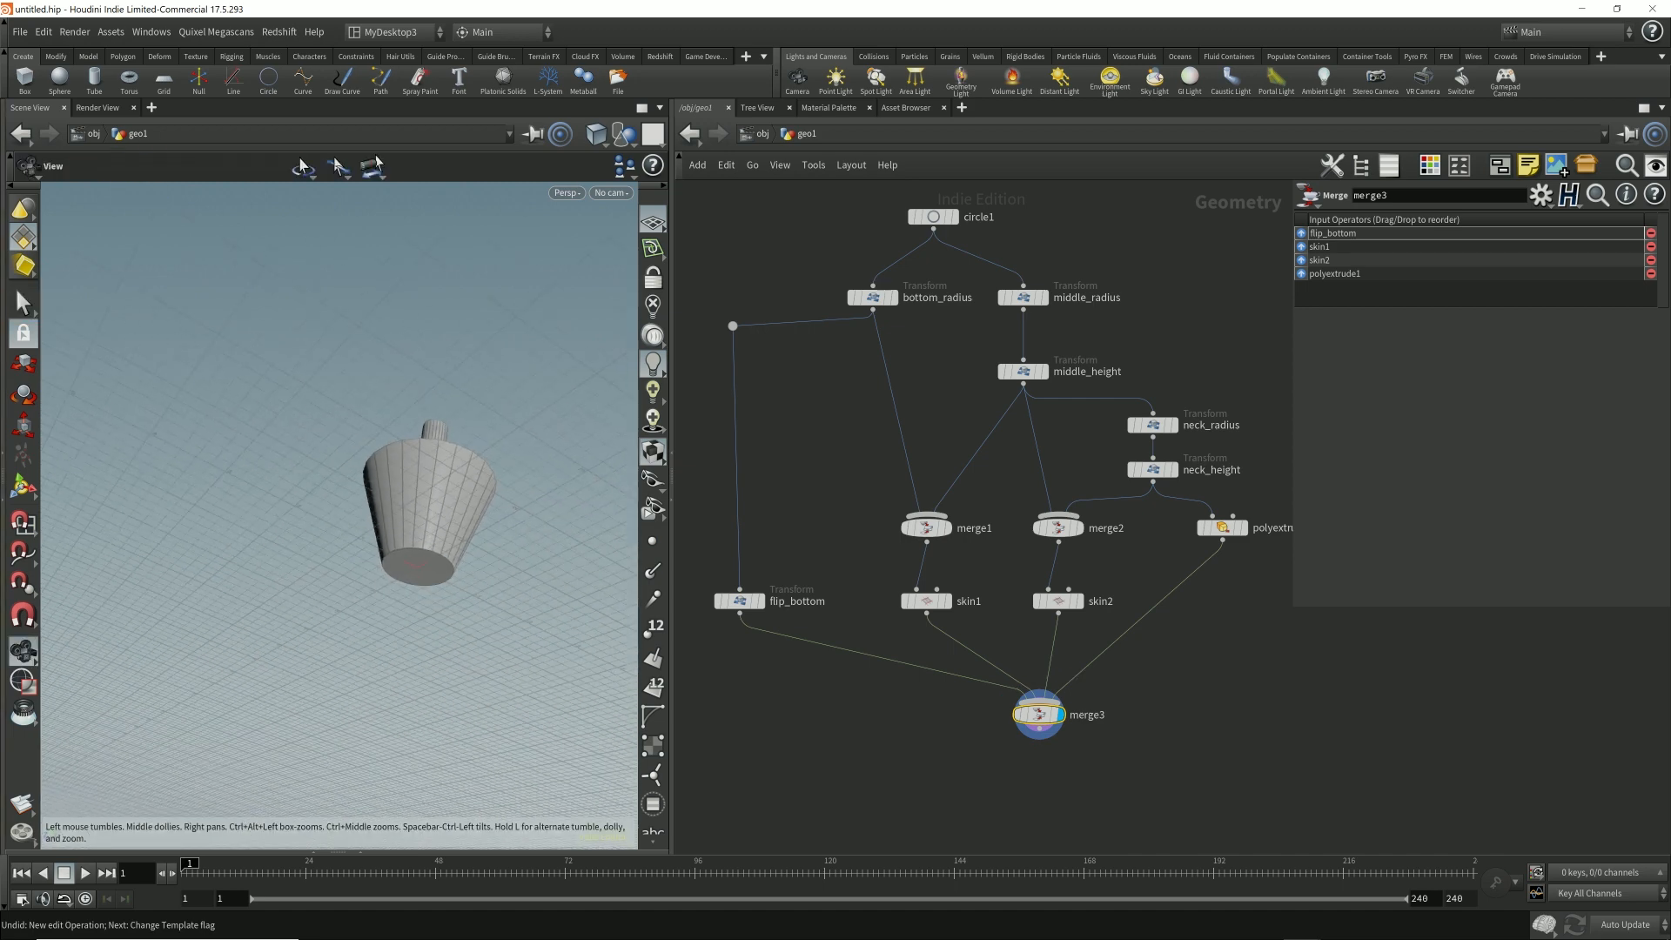
scroll(452, 487, "up", 4)
left_click(393, 615)
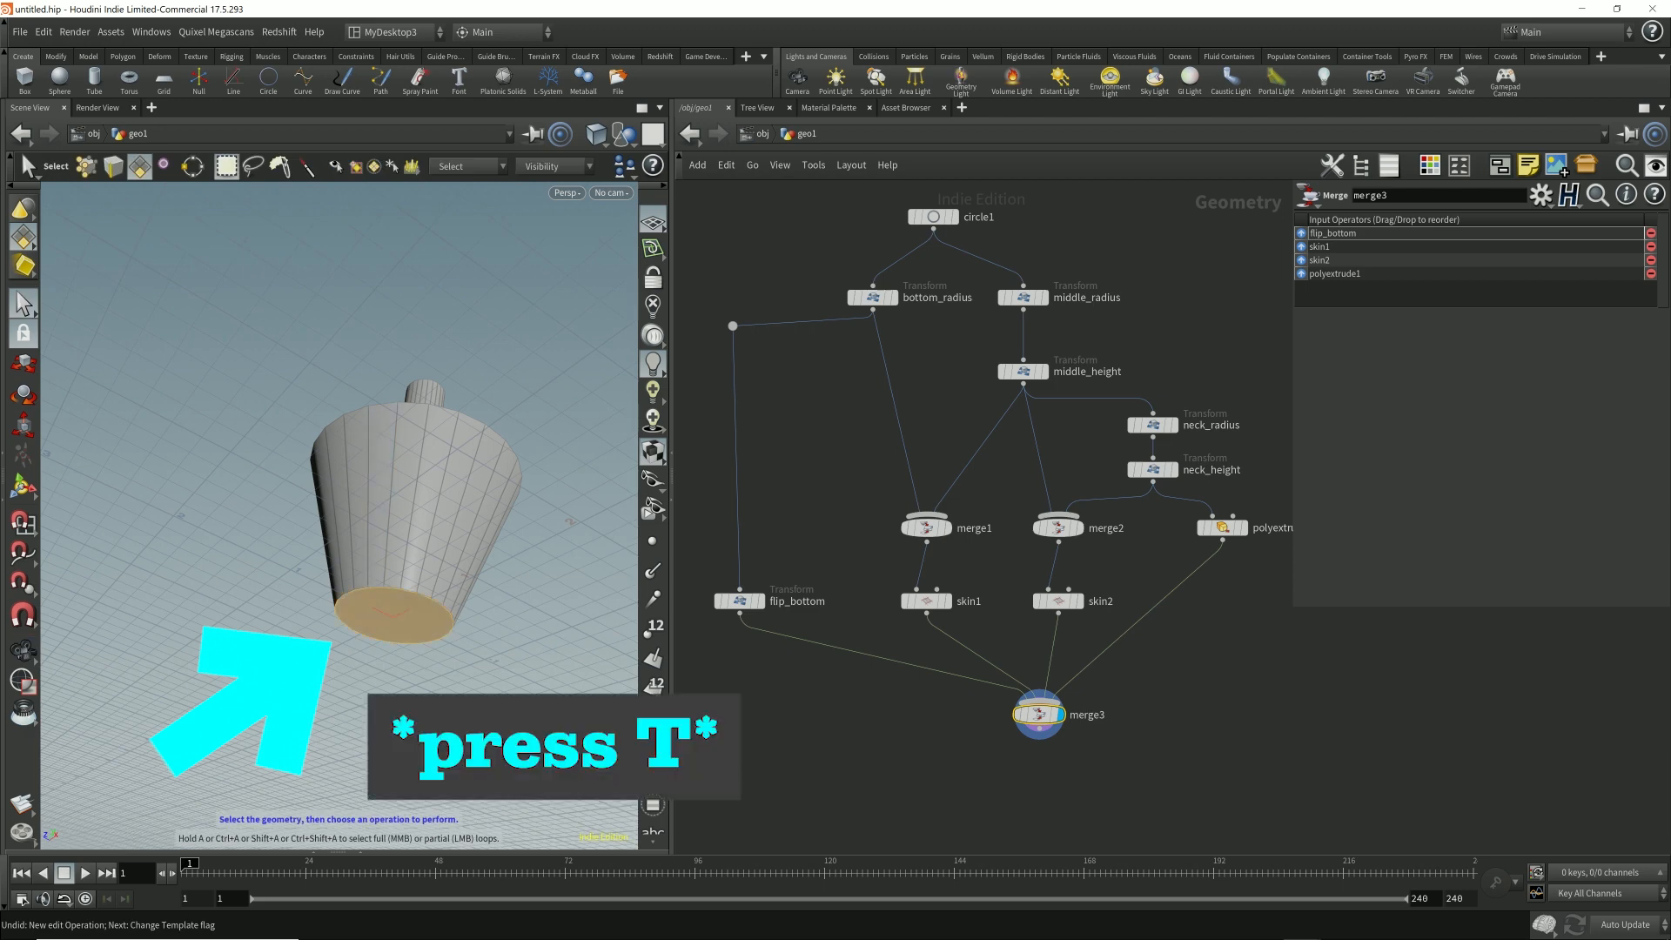
key("t")
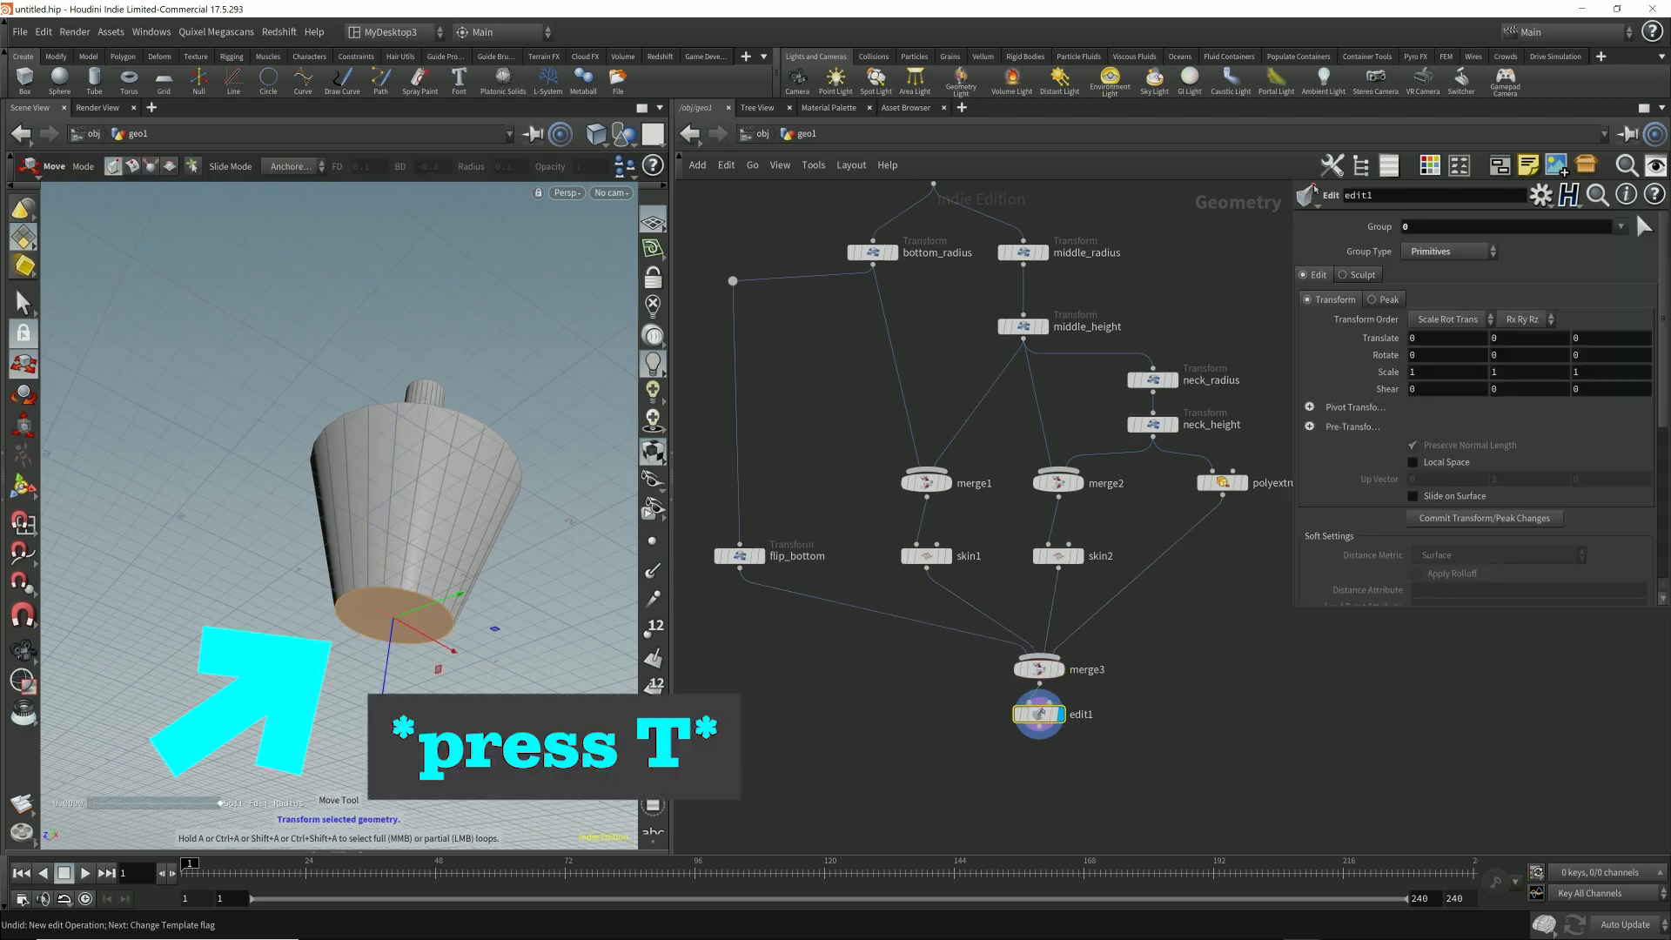
left_click_drag(386, 663, 348, 661)
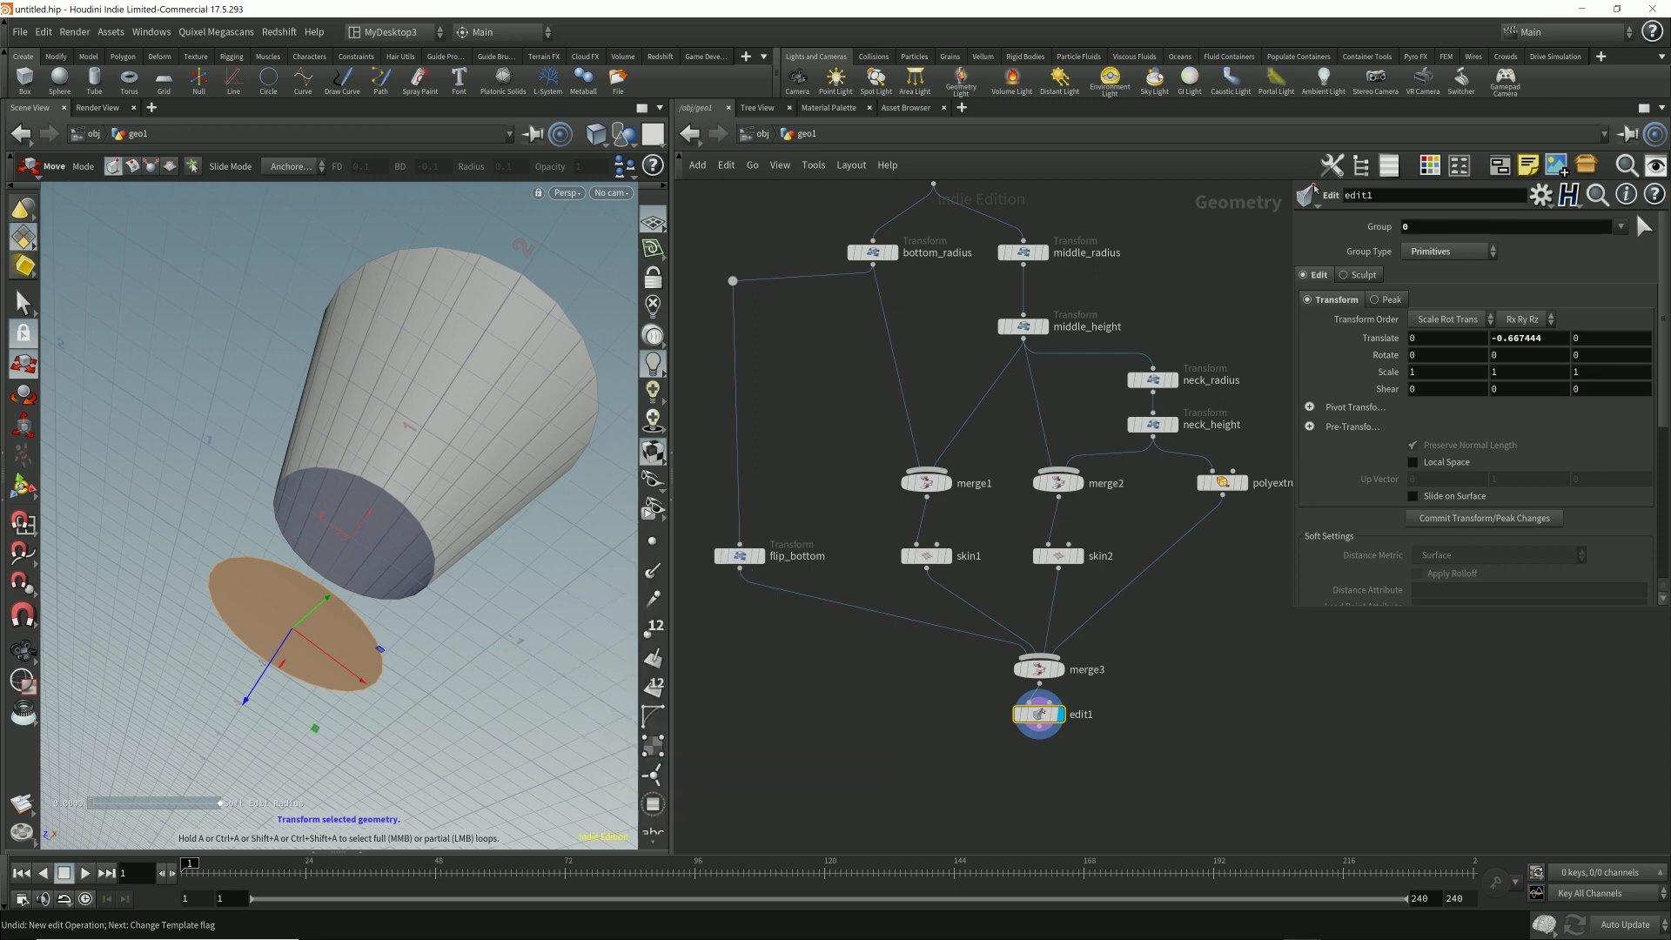
key("Escape")
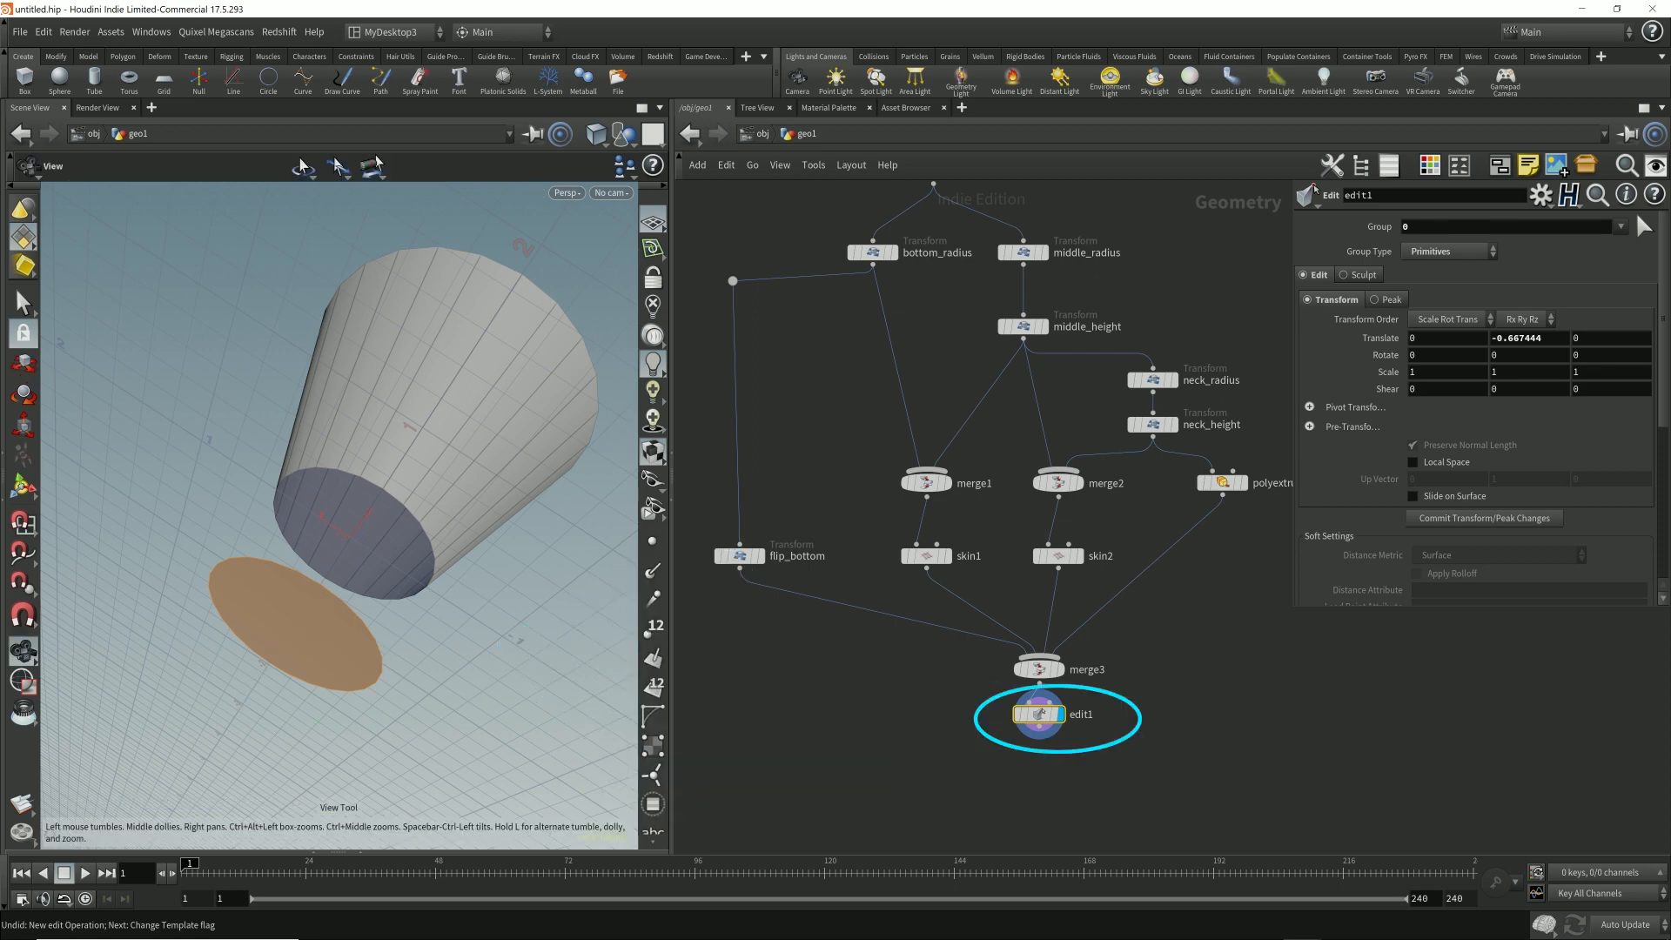
key("Delete")
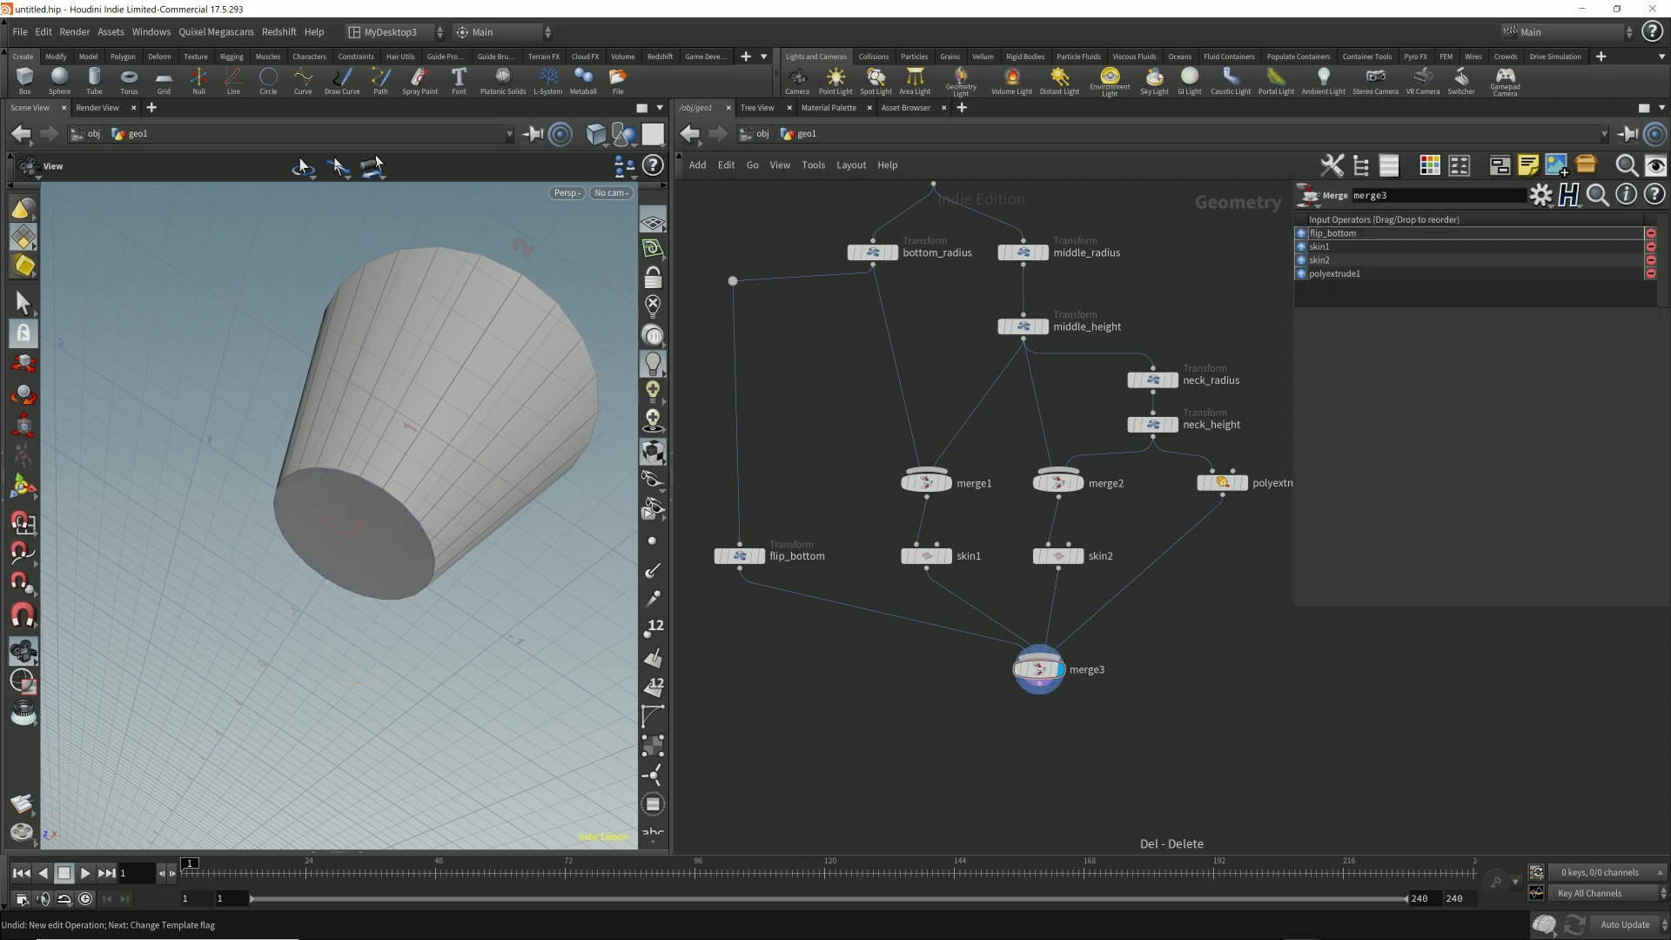
- Add a Fuse node below merge3, wire merge3 into its first input and display it
key("Tab")
type("fuse")
key("Return")
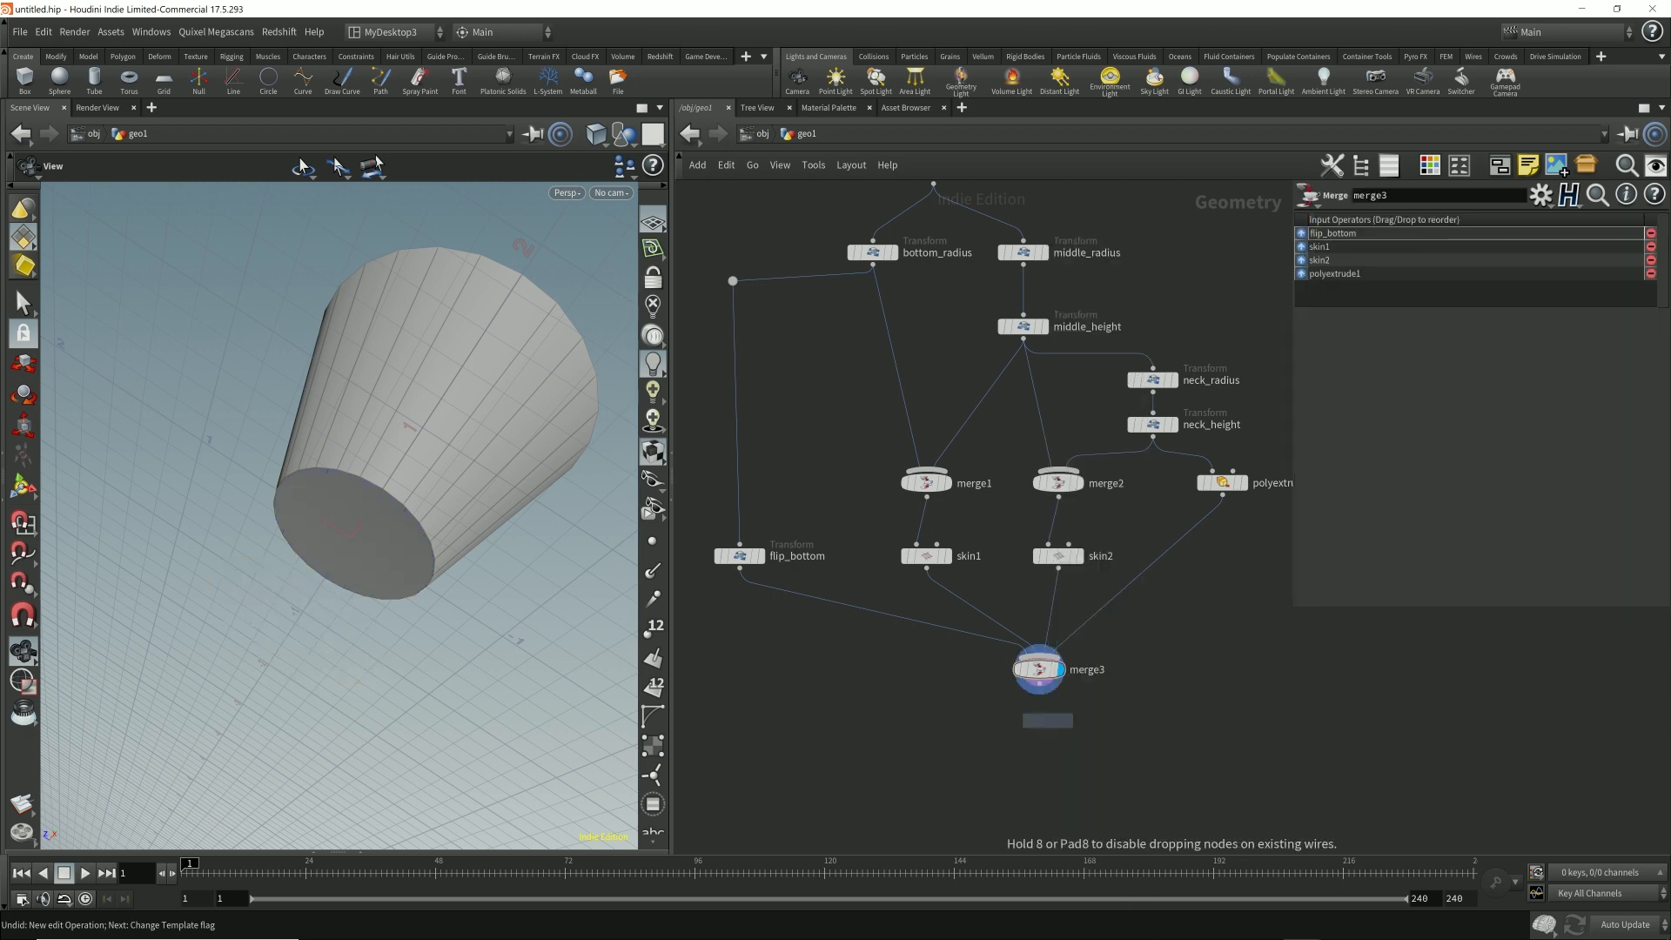
left_click(1038, 724)
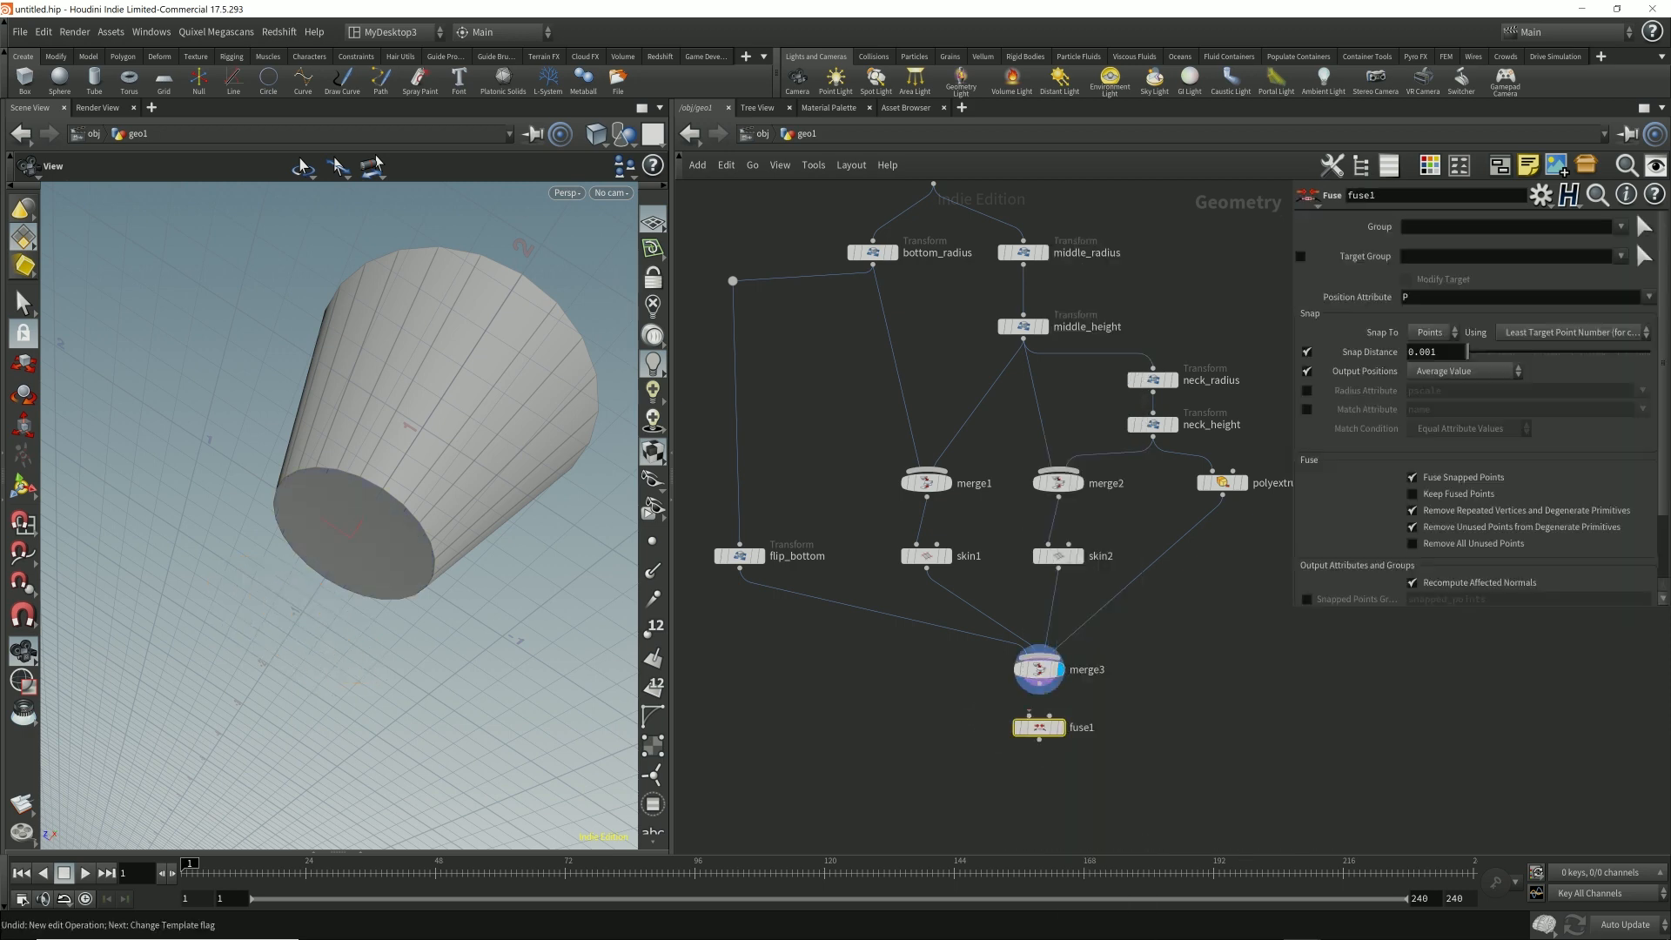
left_click_drag(1039, 683, 1029, 715)
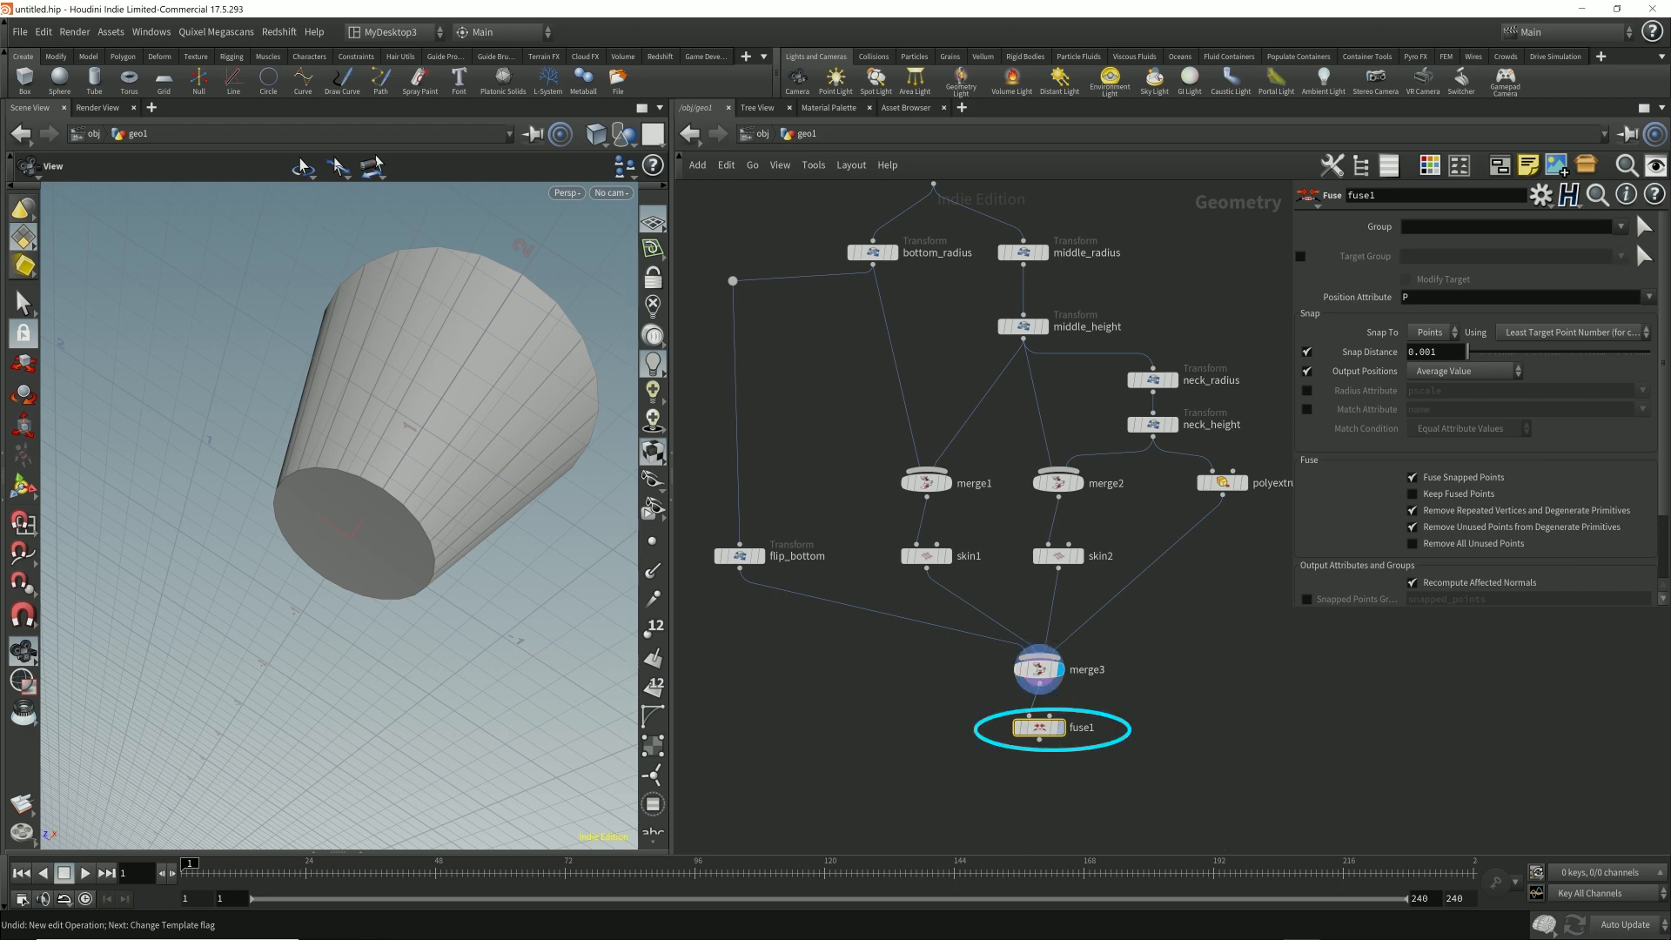
left_click(1060, 727)
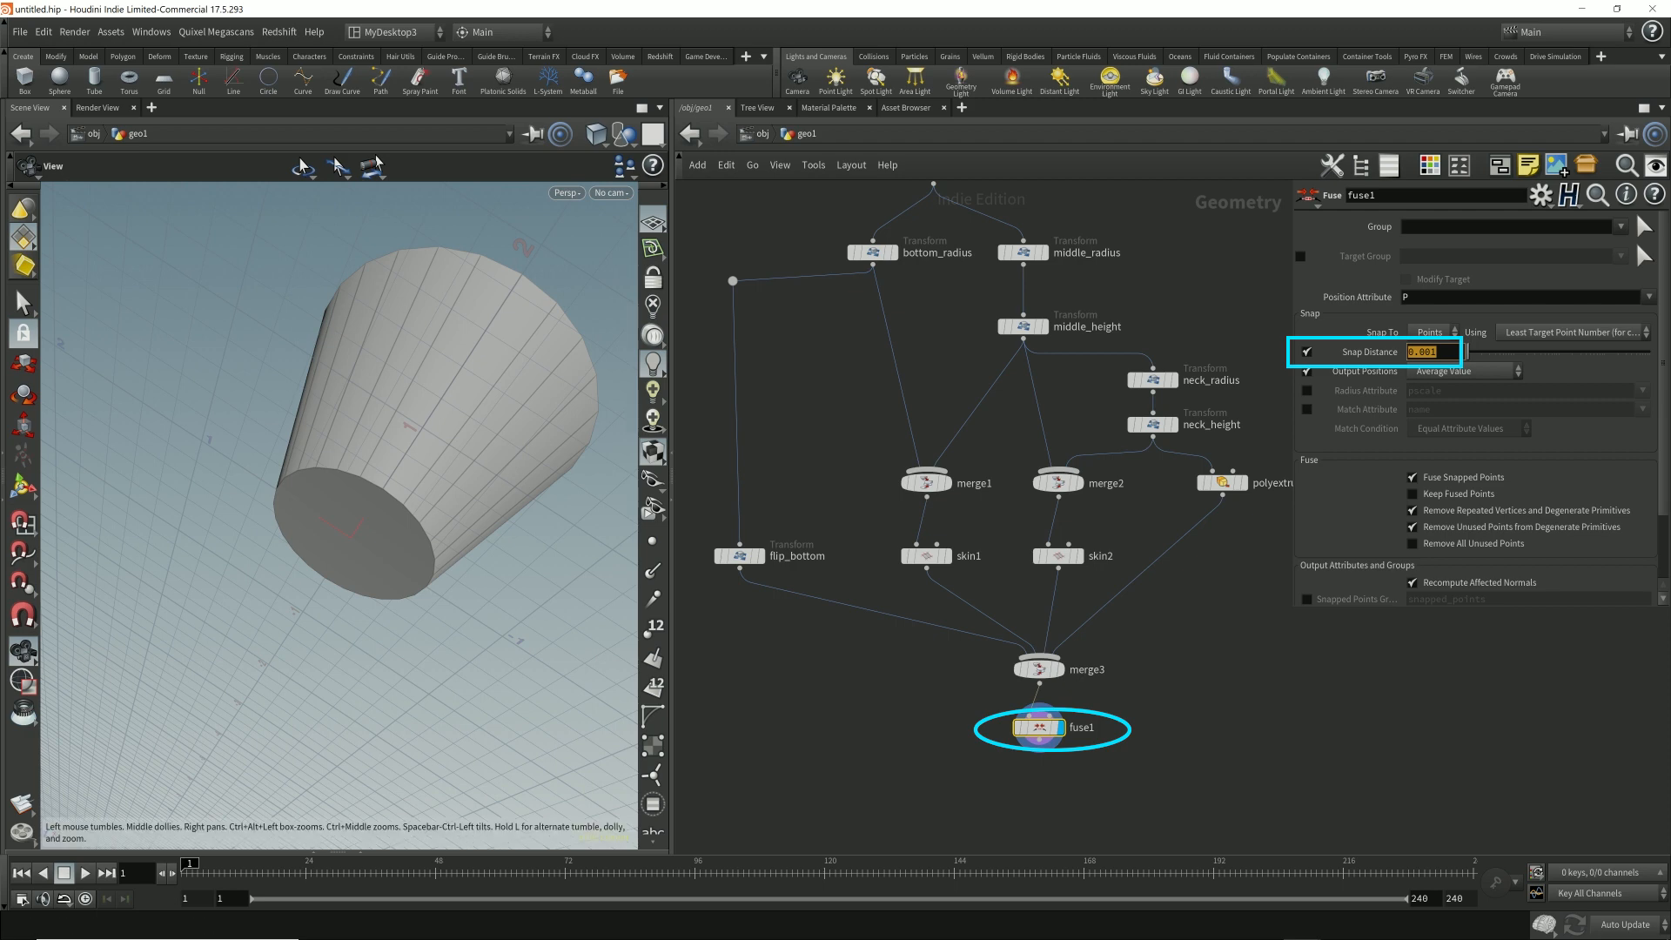
- Pull the fused vase's bottom face down about 0.84 units to test the connection, and delete the resulting edit node
left_click_drag(340, 435, 392, 431)
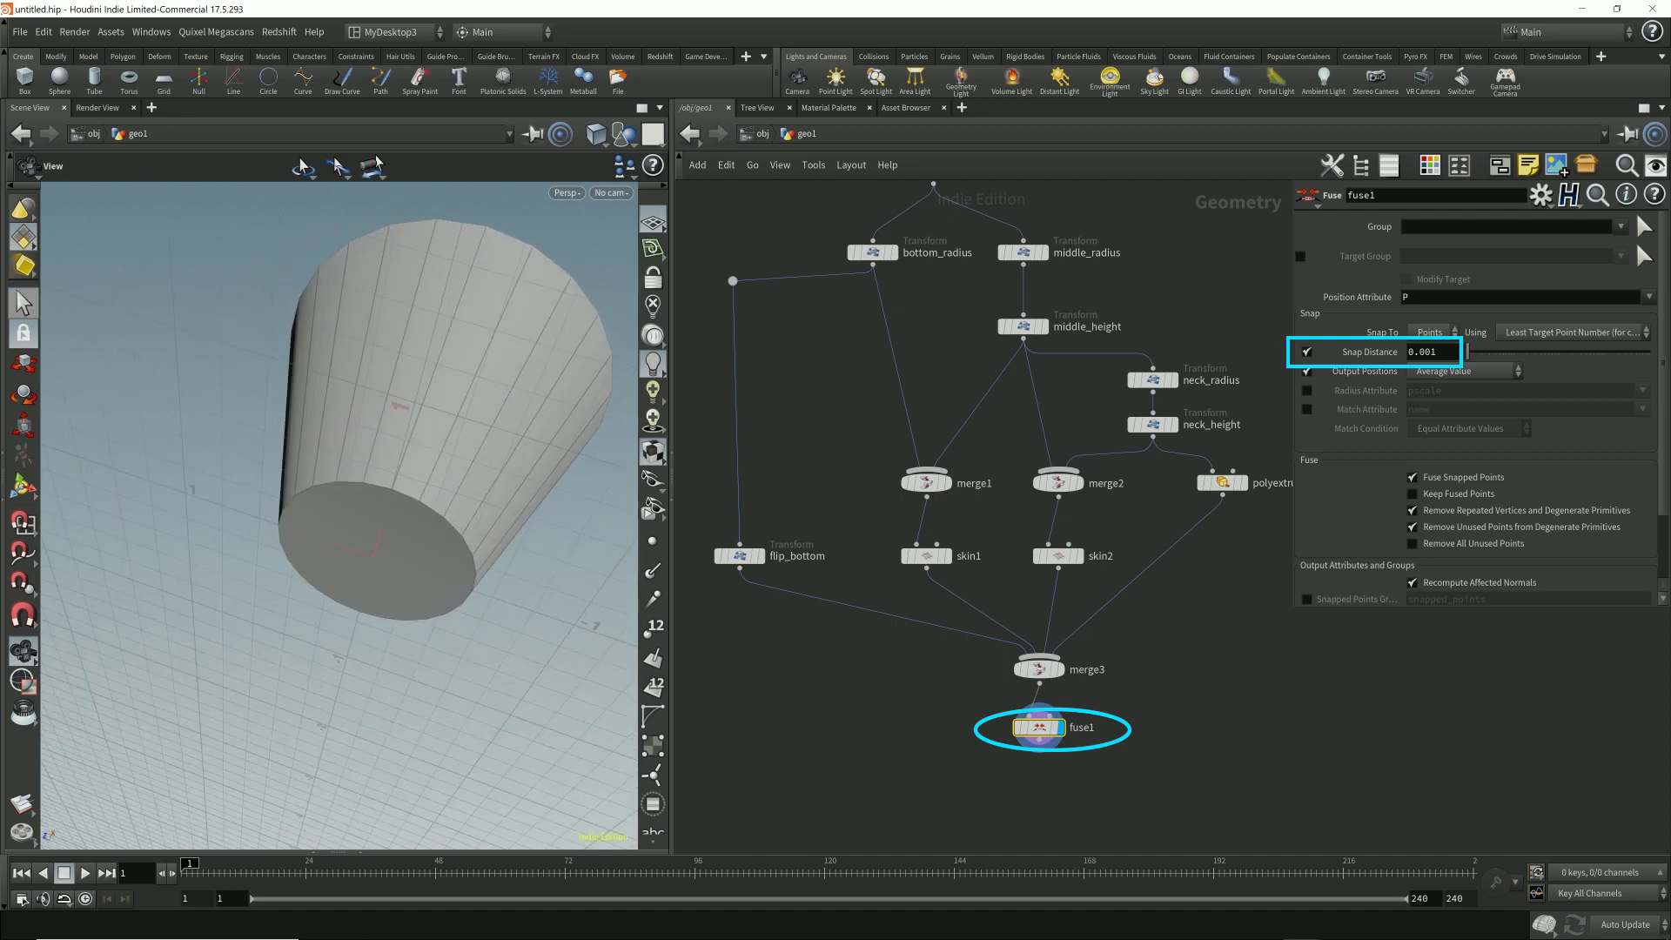
left_click(23, 303)
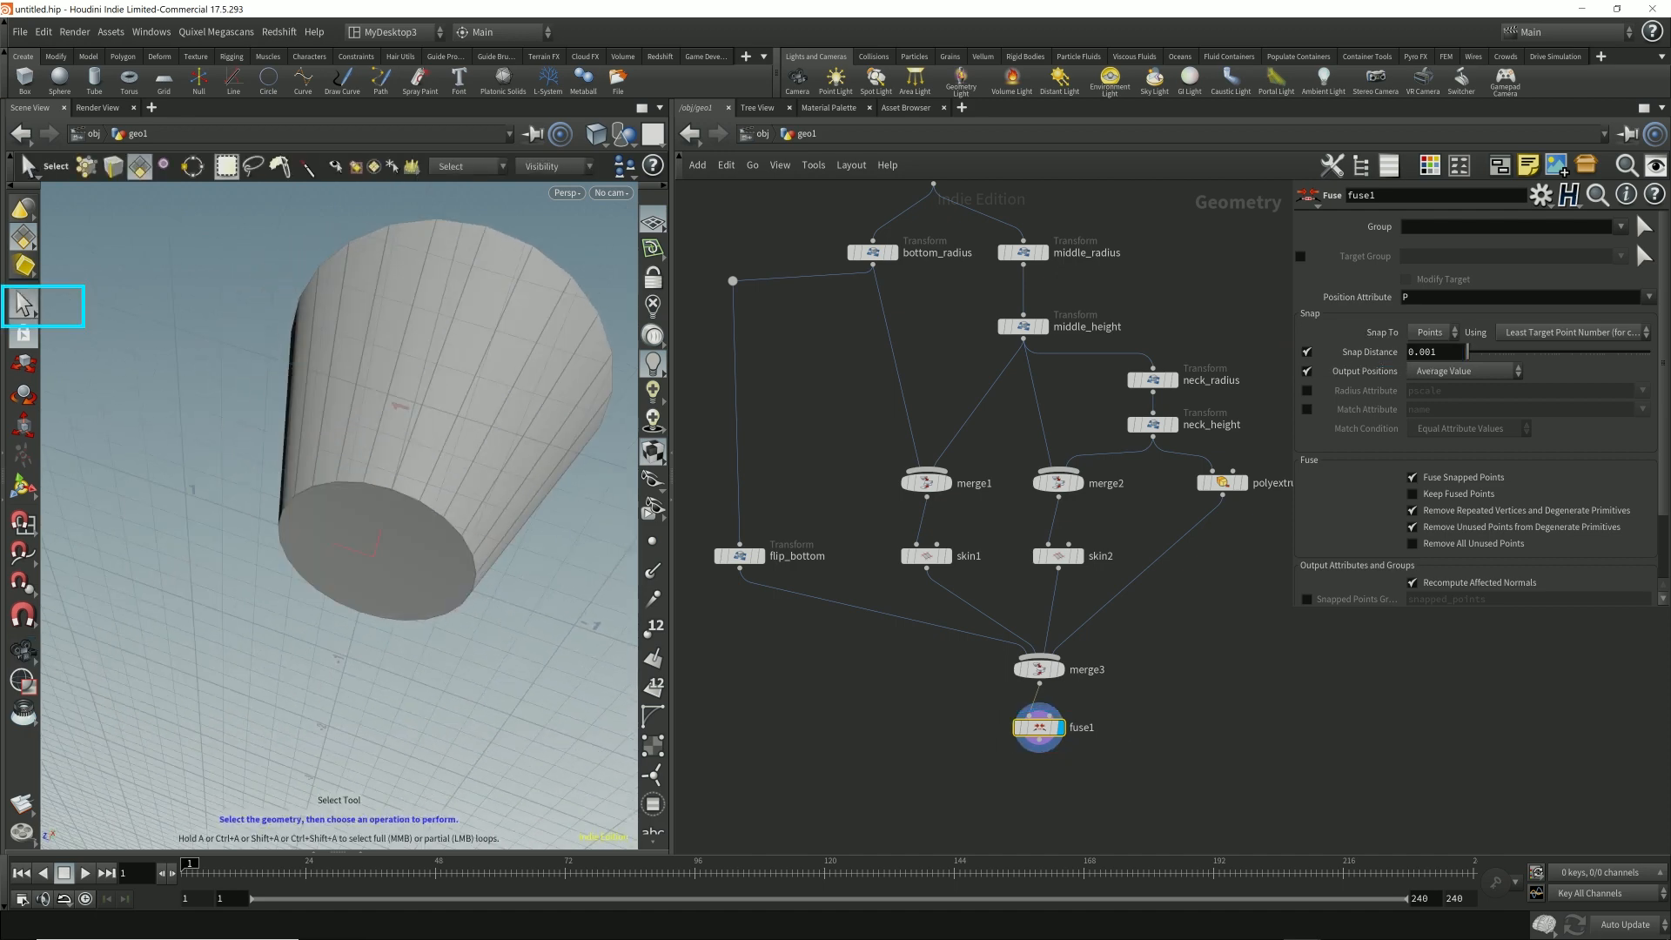
left_click(139, 166)
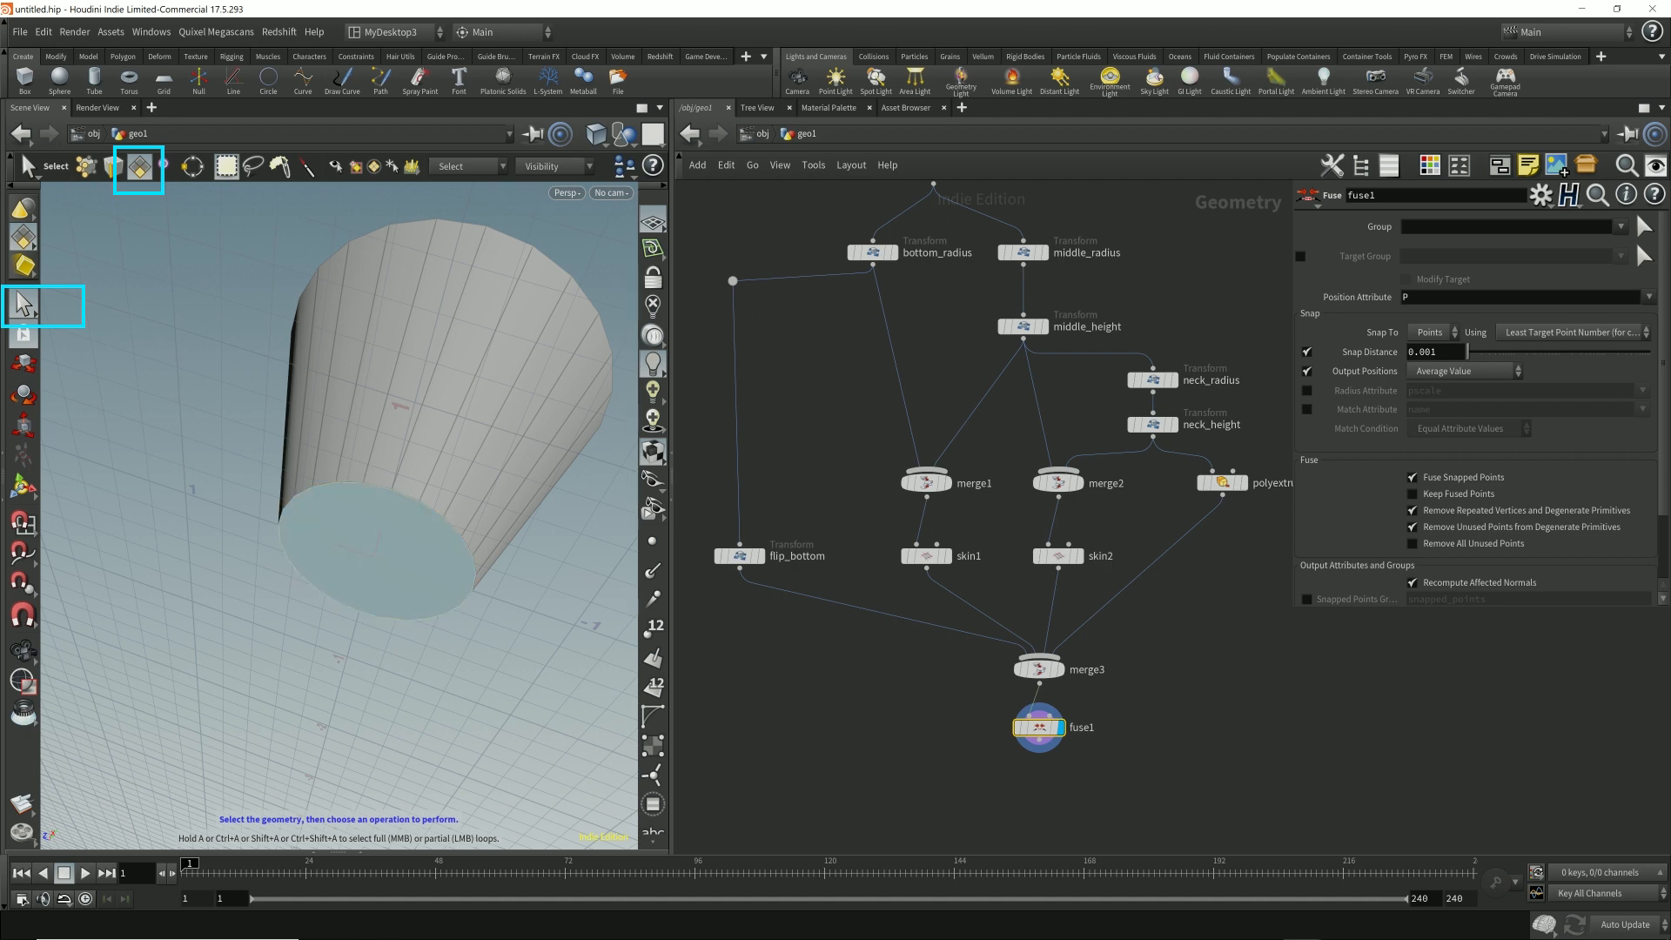
key("t")
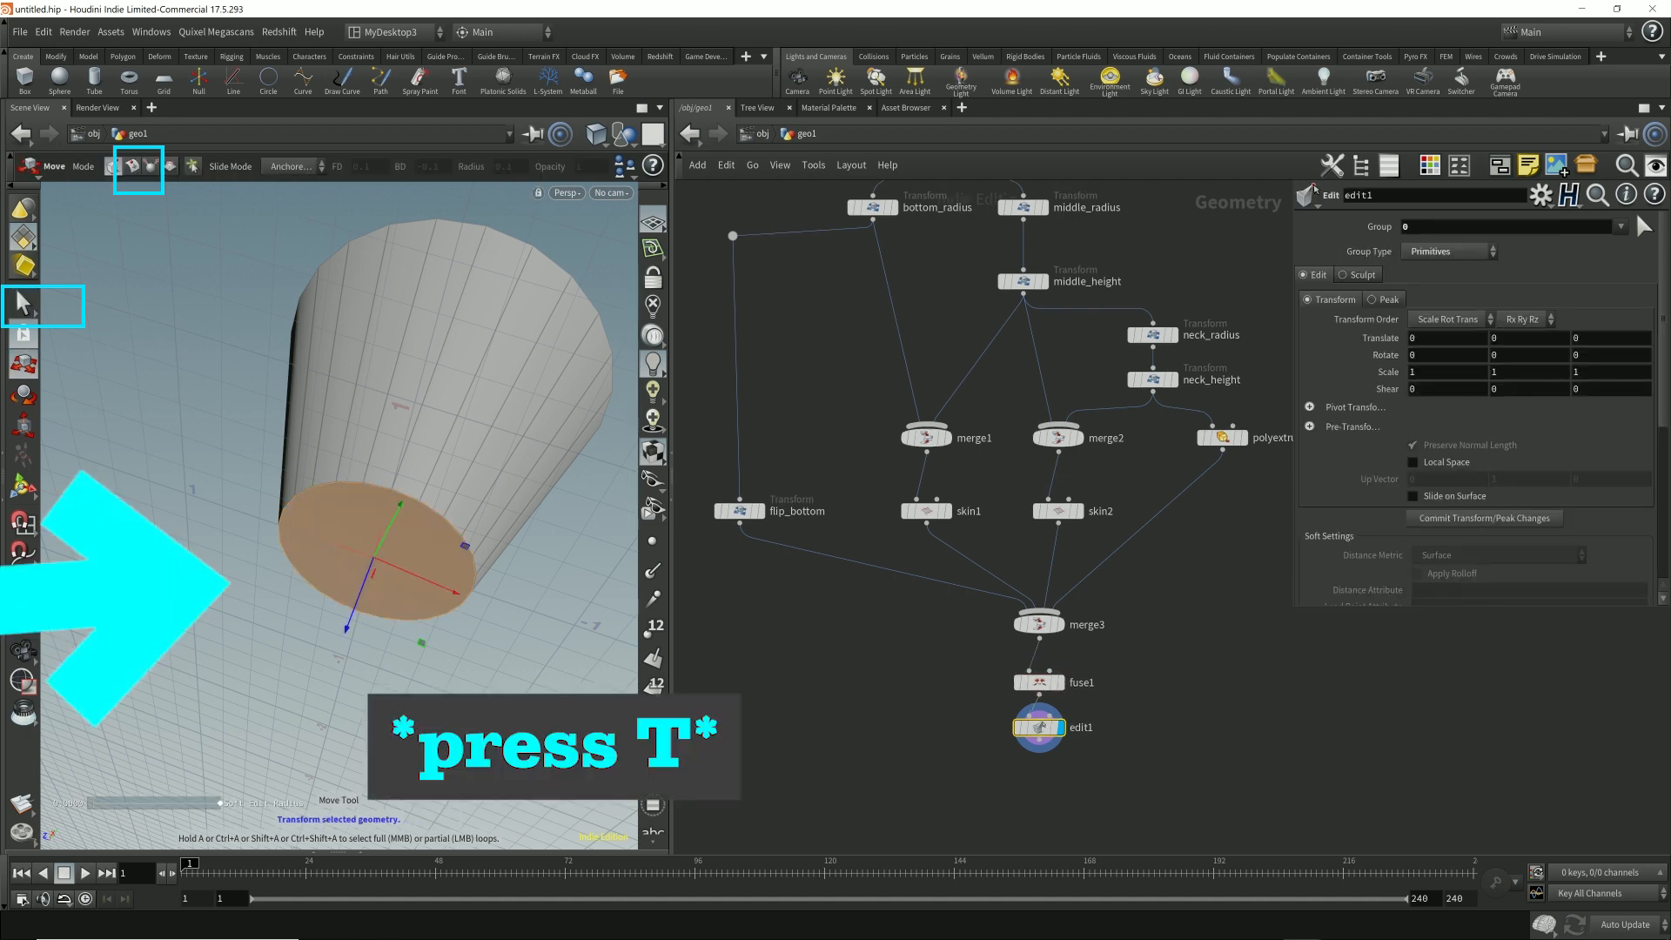
mouse_move(348, 624)
left_mouse_down()
mouse_move(294, 766)
mouse_move(329, 626)
mouse_move(288, 781)
mouse_move(326, 683)
mouse_move(261, 835)
mouse_move(347, 661)
mouse_move(276, 806)
left_mouse_up()
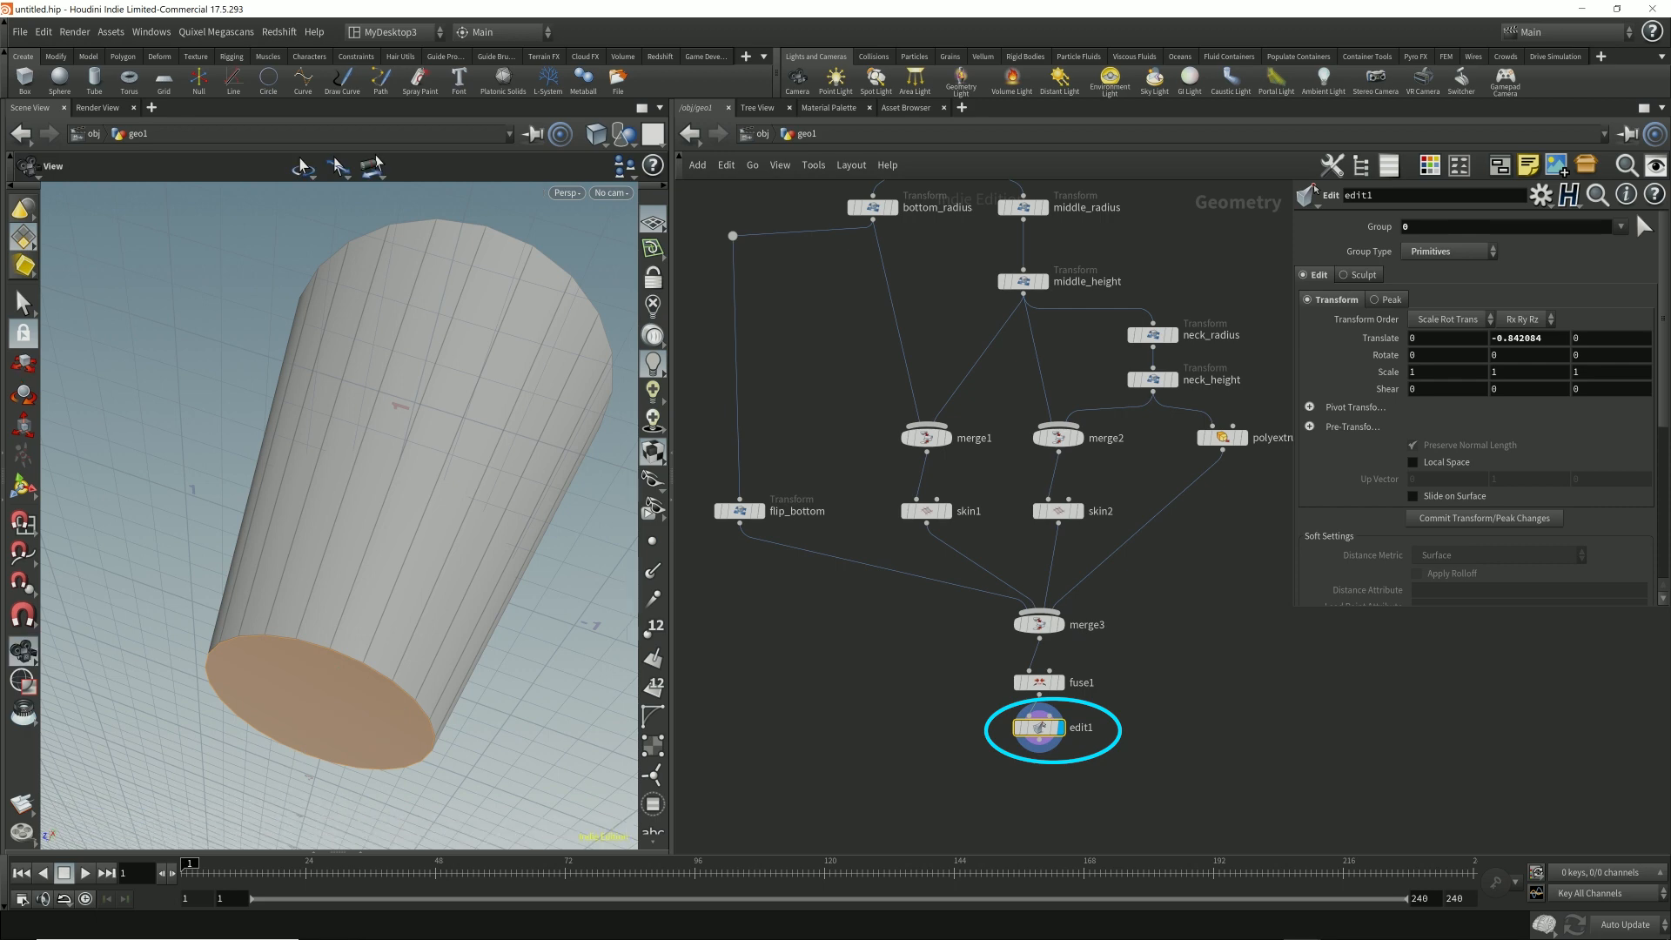
key("Delete")
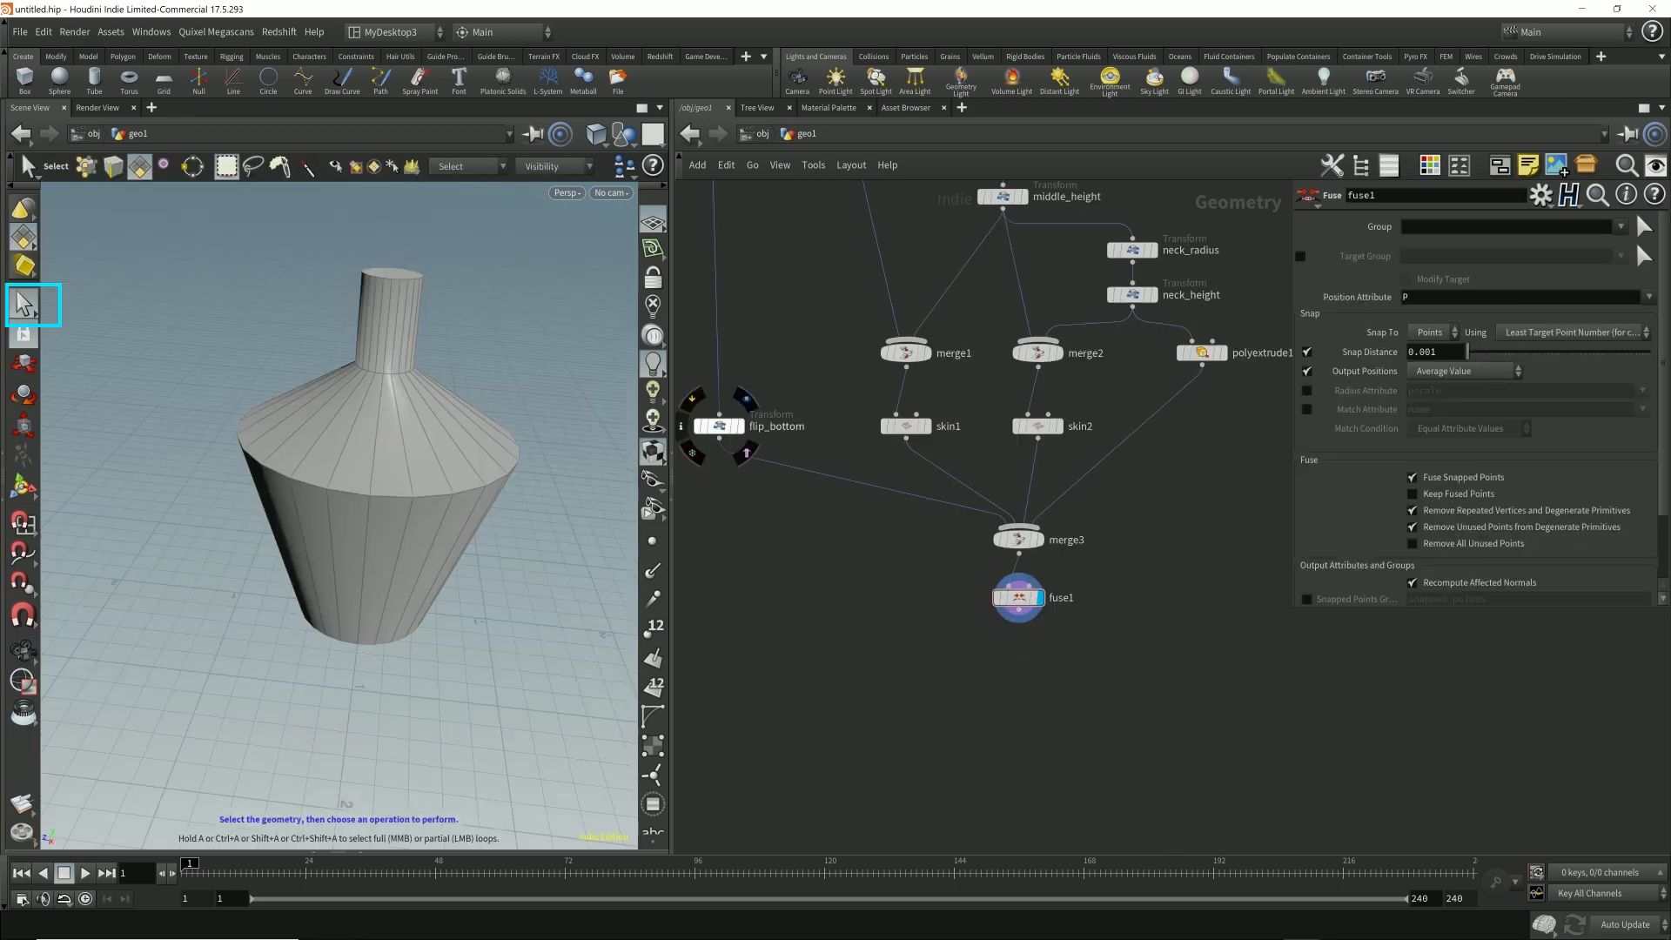
- Select the edge loop around the vase's widest part and create an edge group named middle_edges from it
key("3")
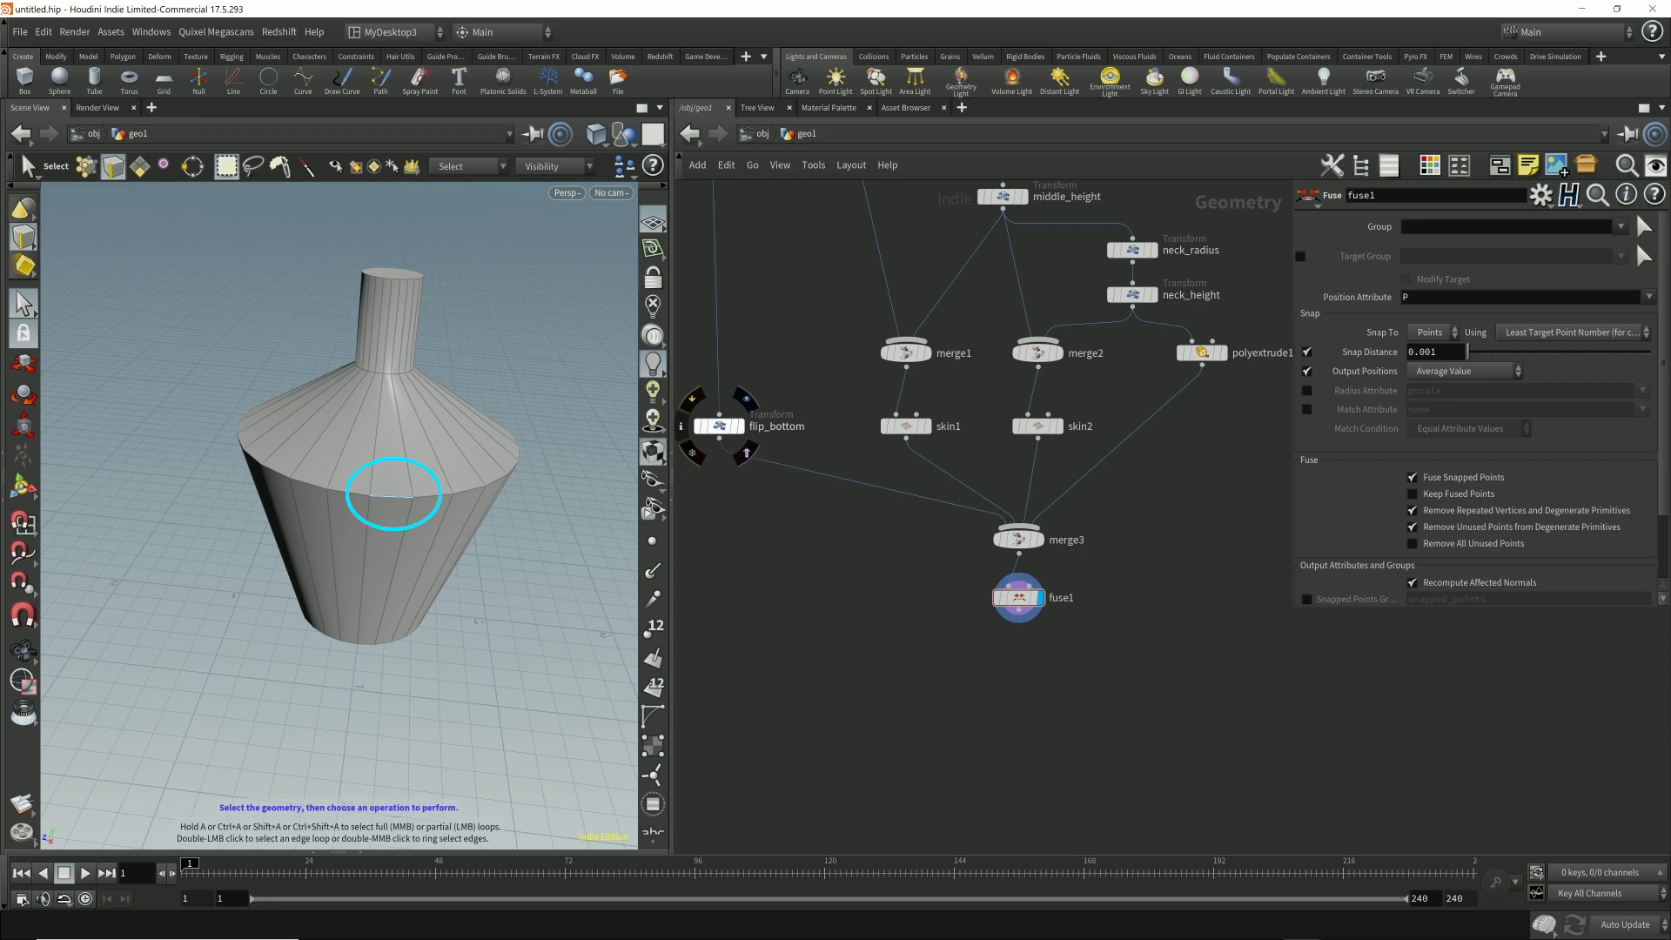
double_click(392, 496)
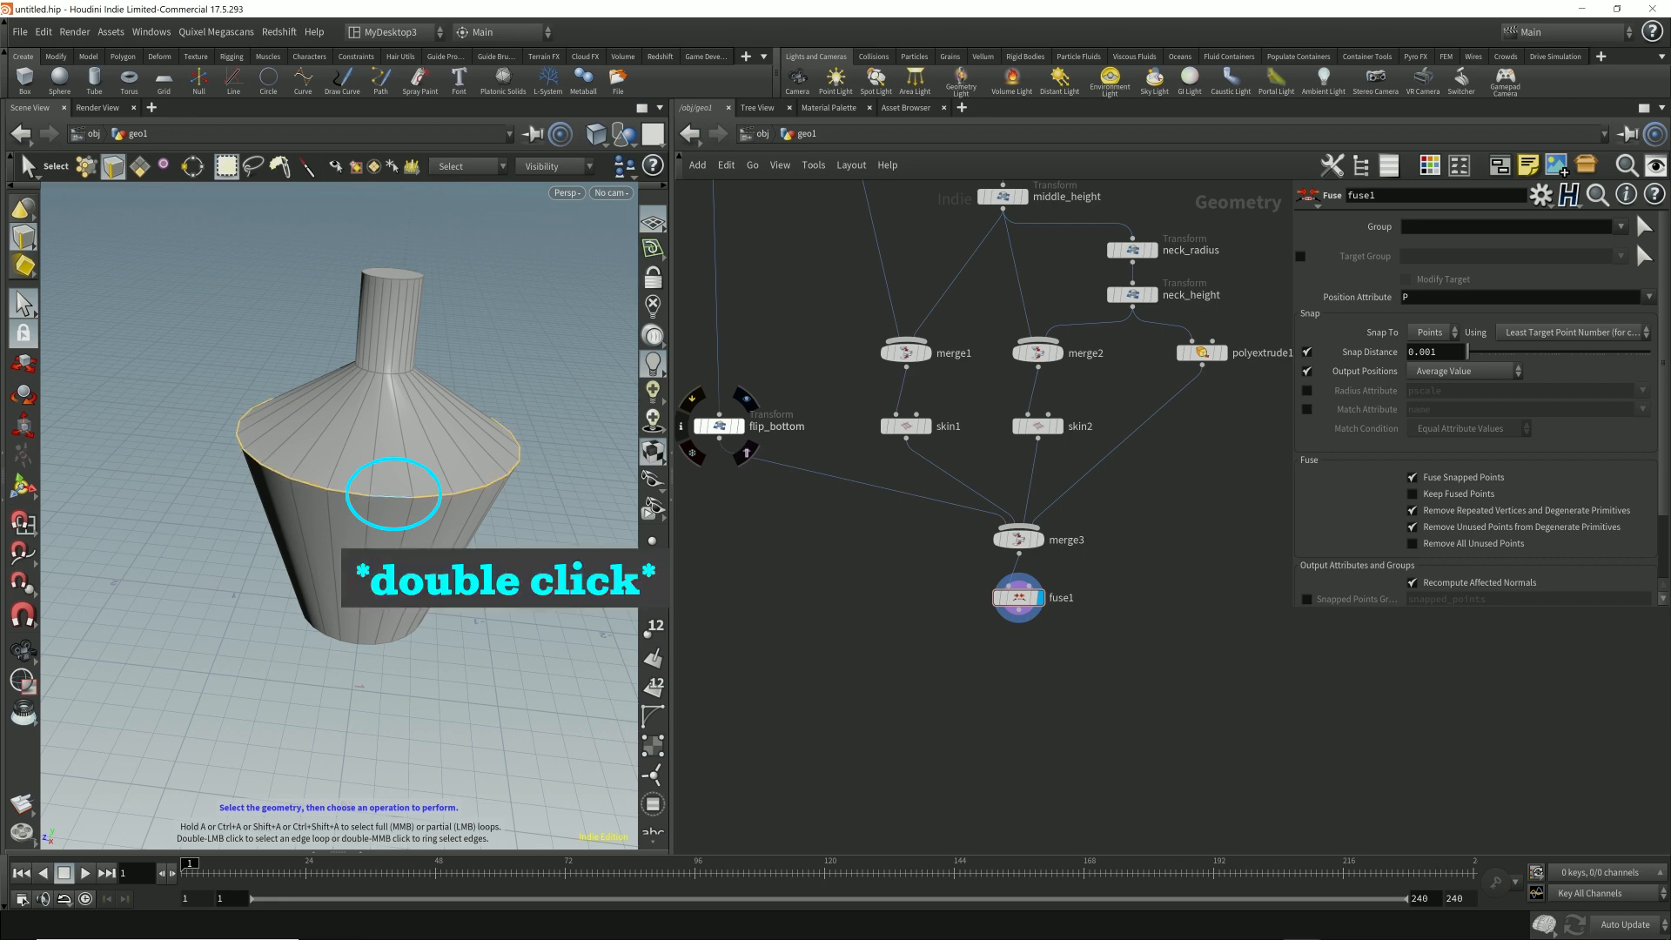
left_click_drag(392, 496, 390, 635, "alt")
middle_click_drag(390, 635, 368, 770, "alt")
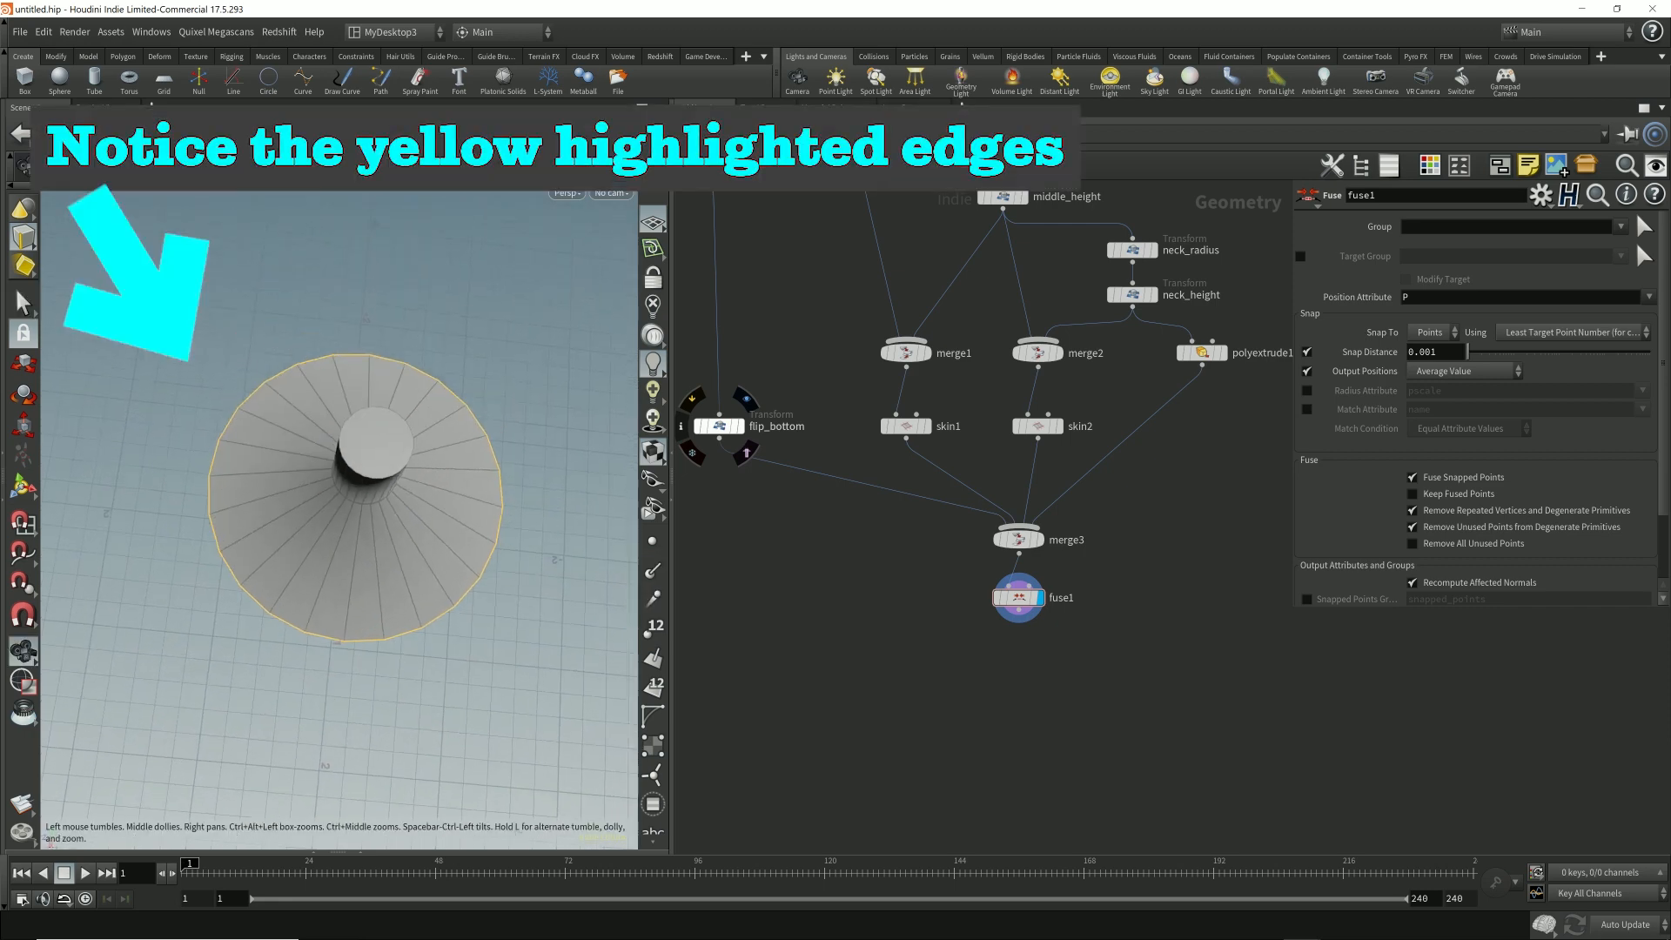
left_click_drag(368, 609, 368, 426, "alt")
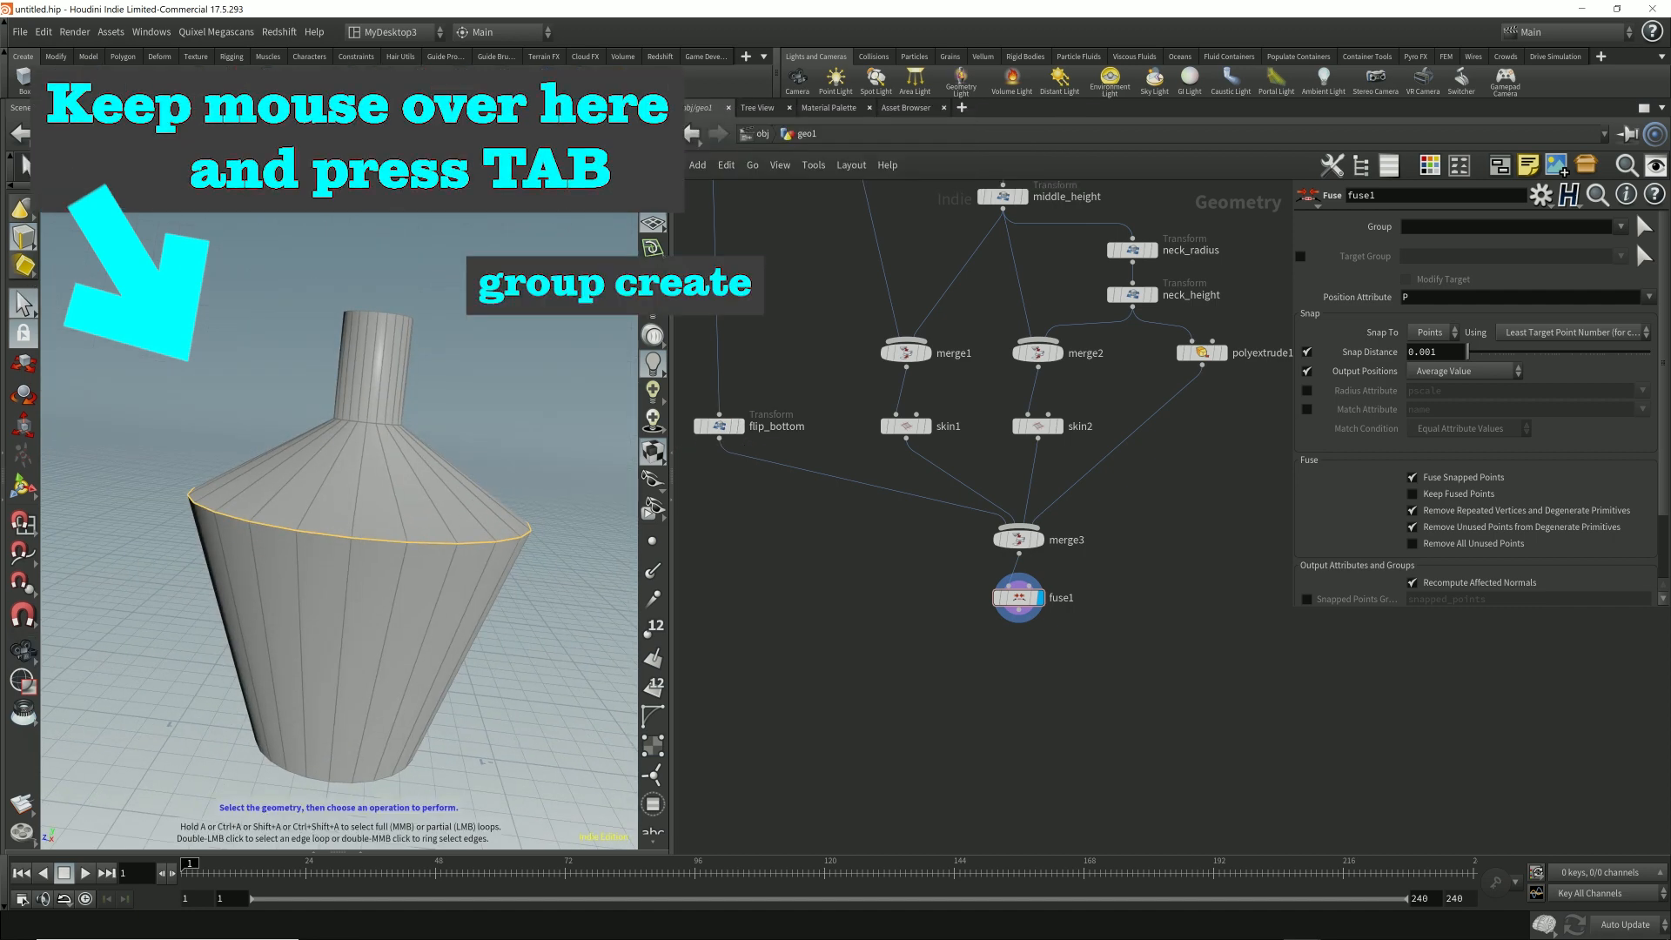
key("Tab")
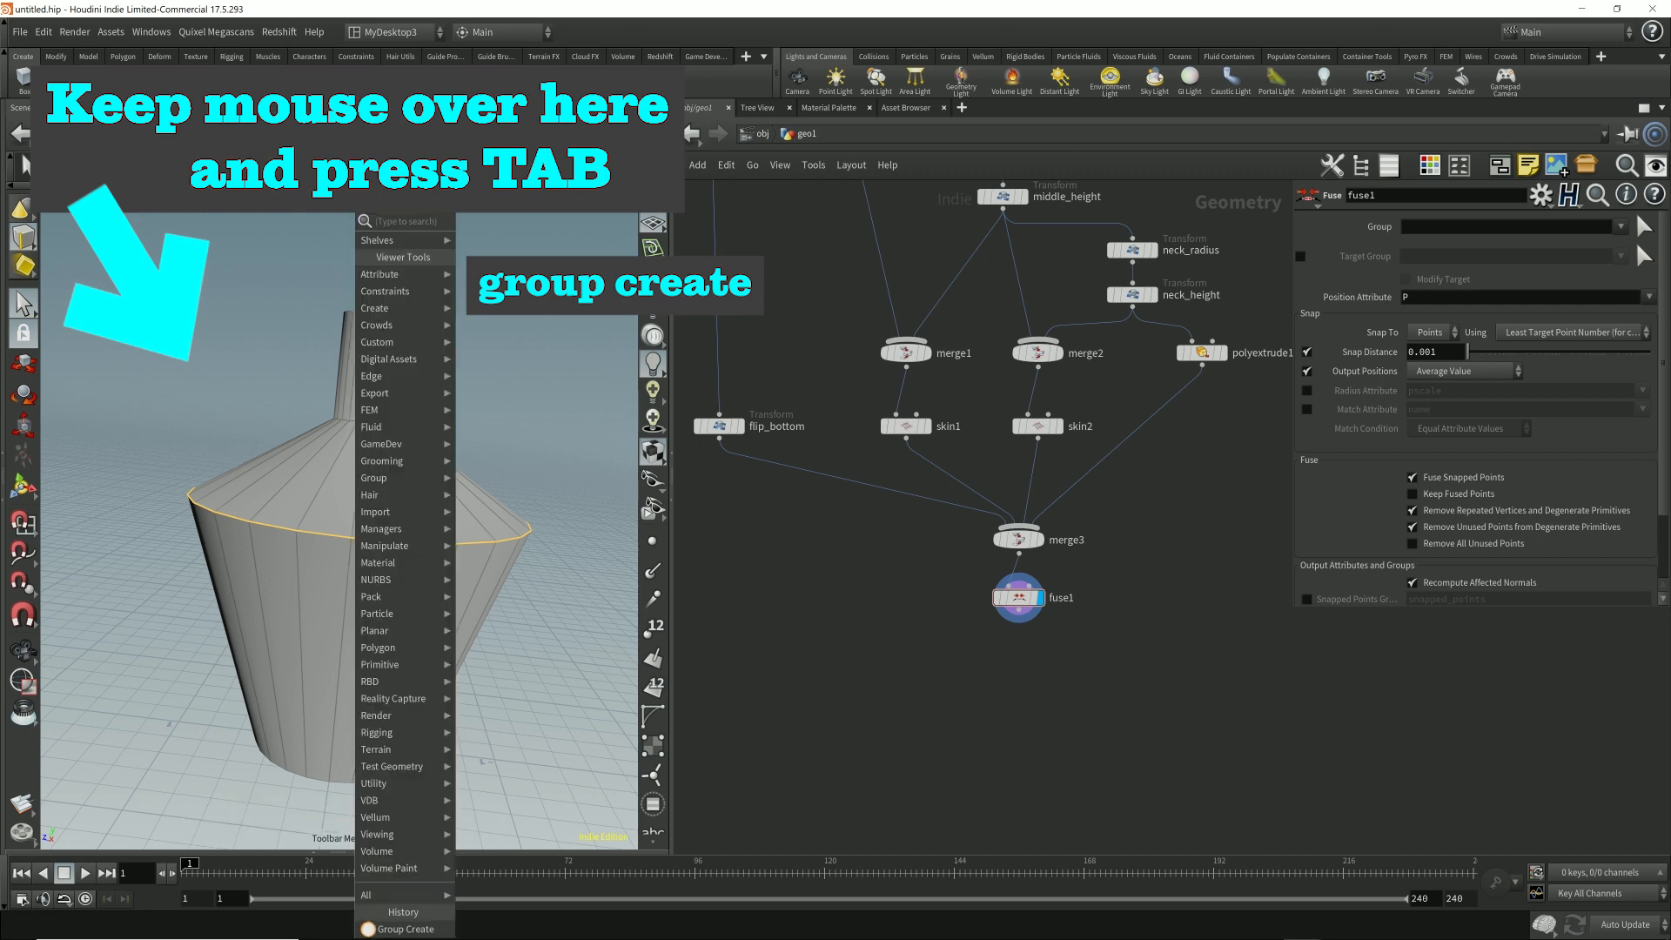
type("group cre")
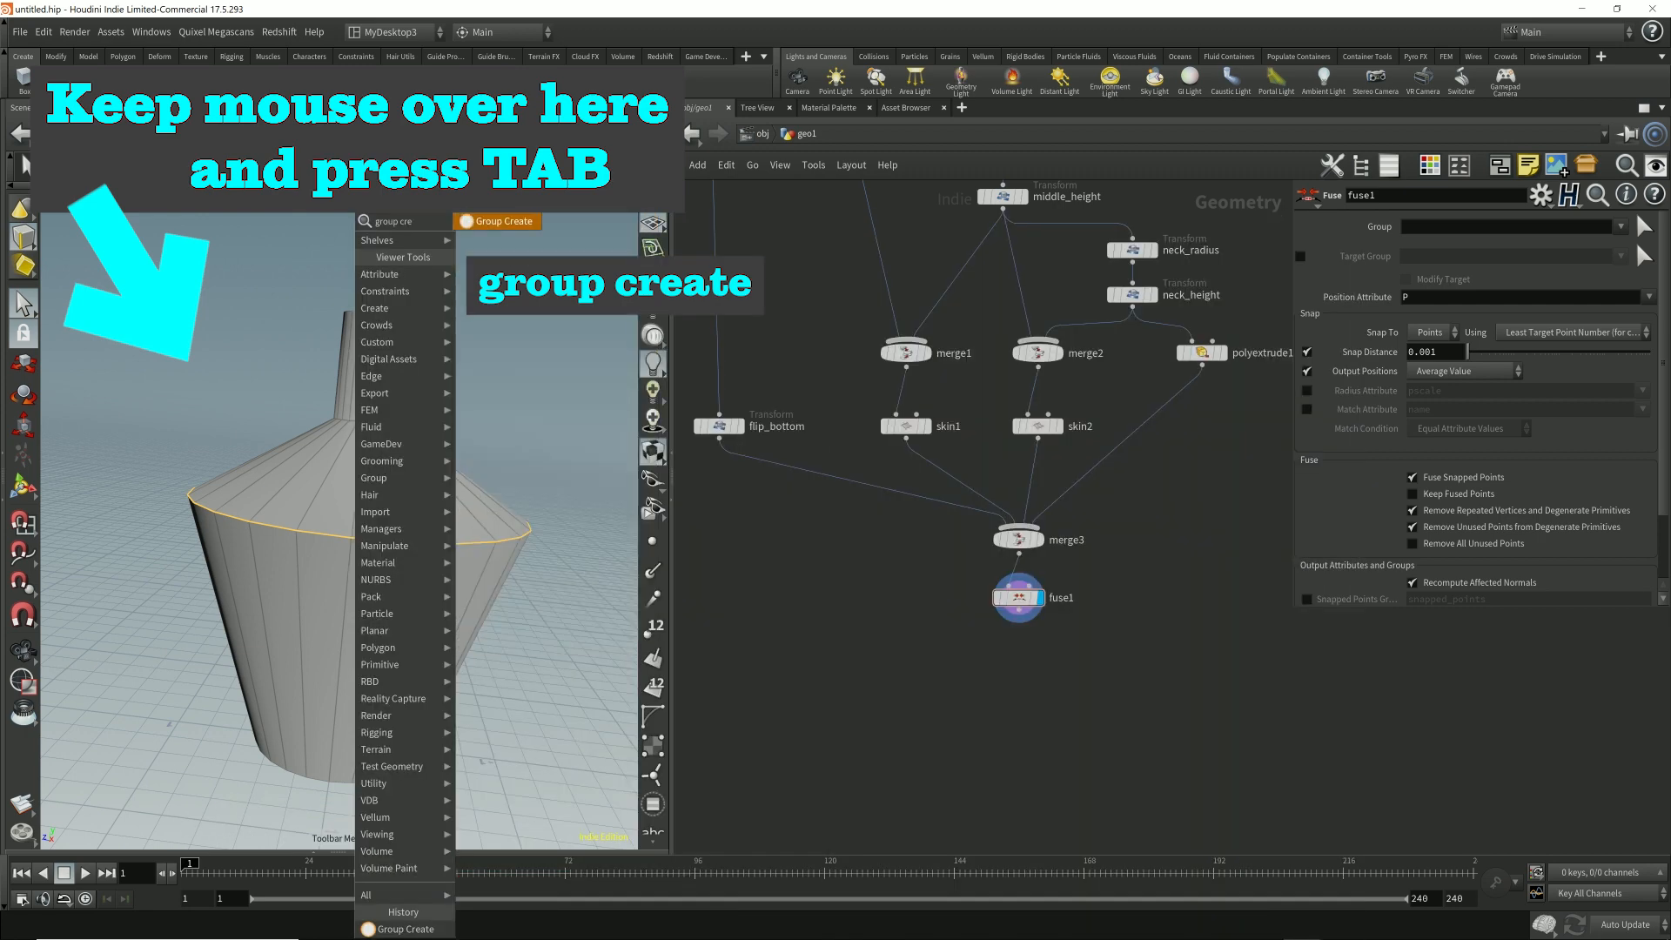
key("Return")
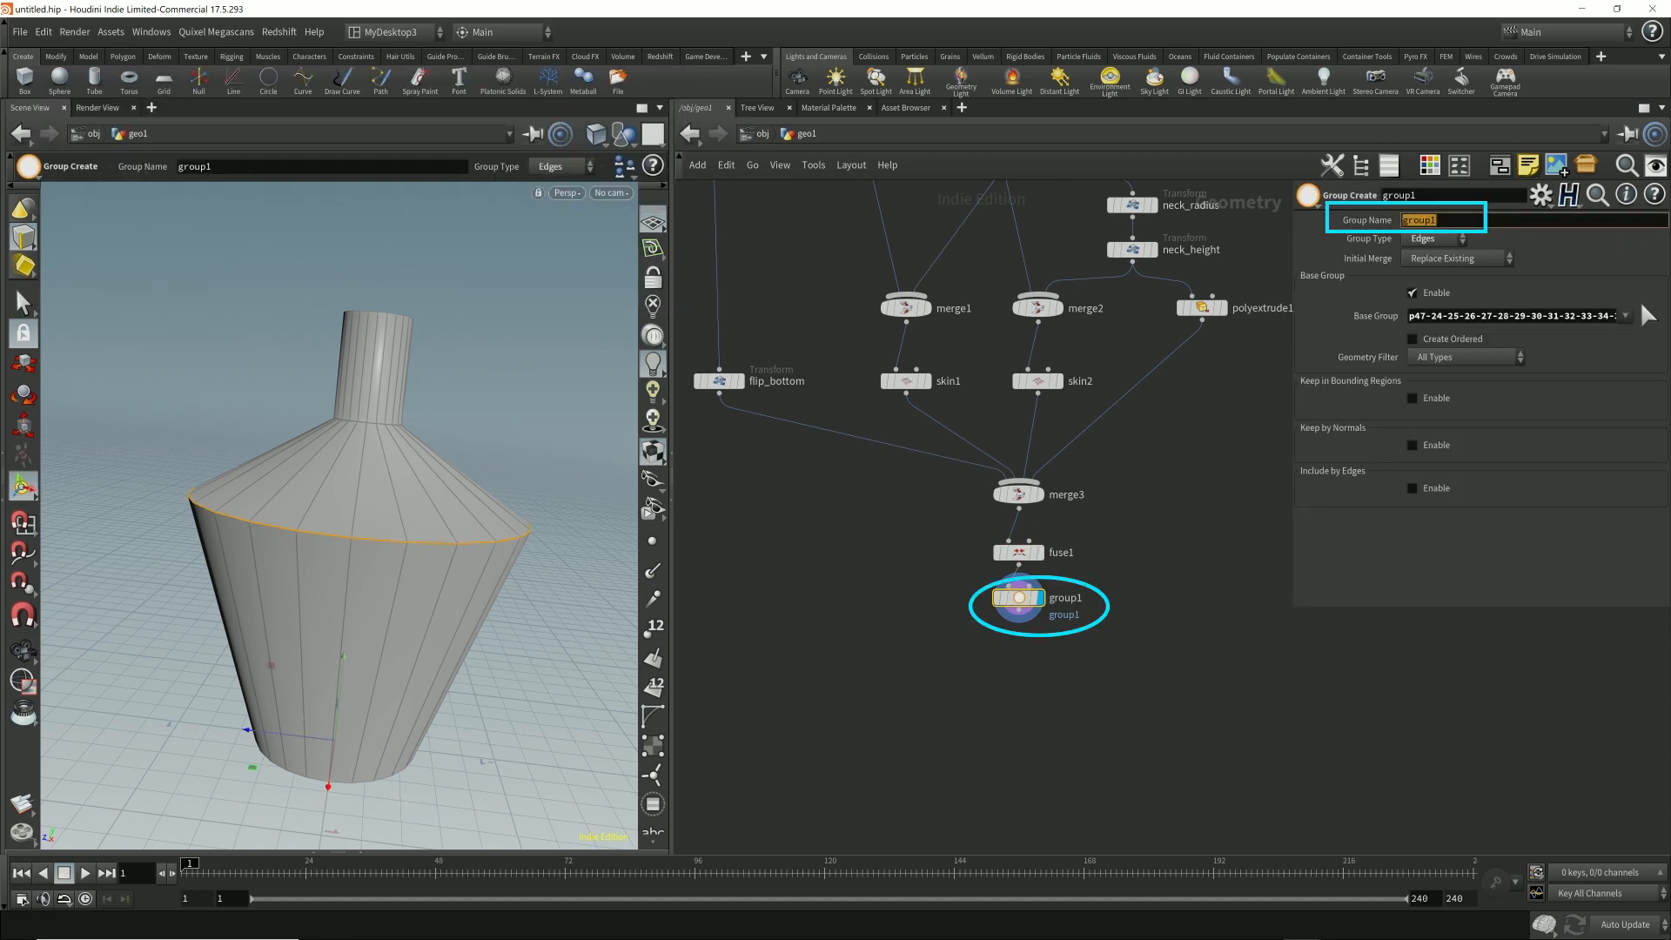
type("middle_edges")
key("Return")
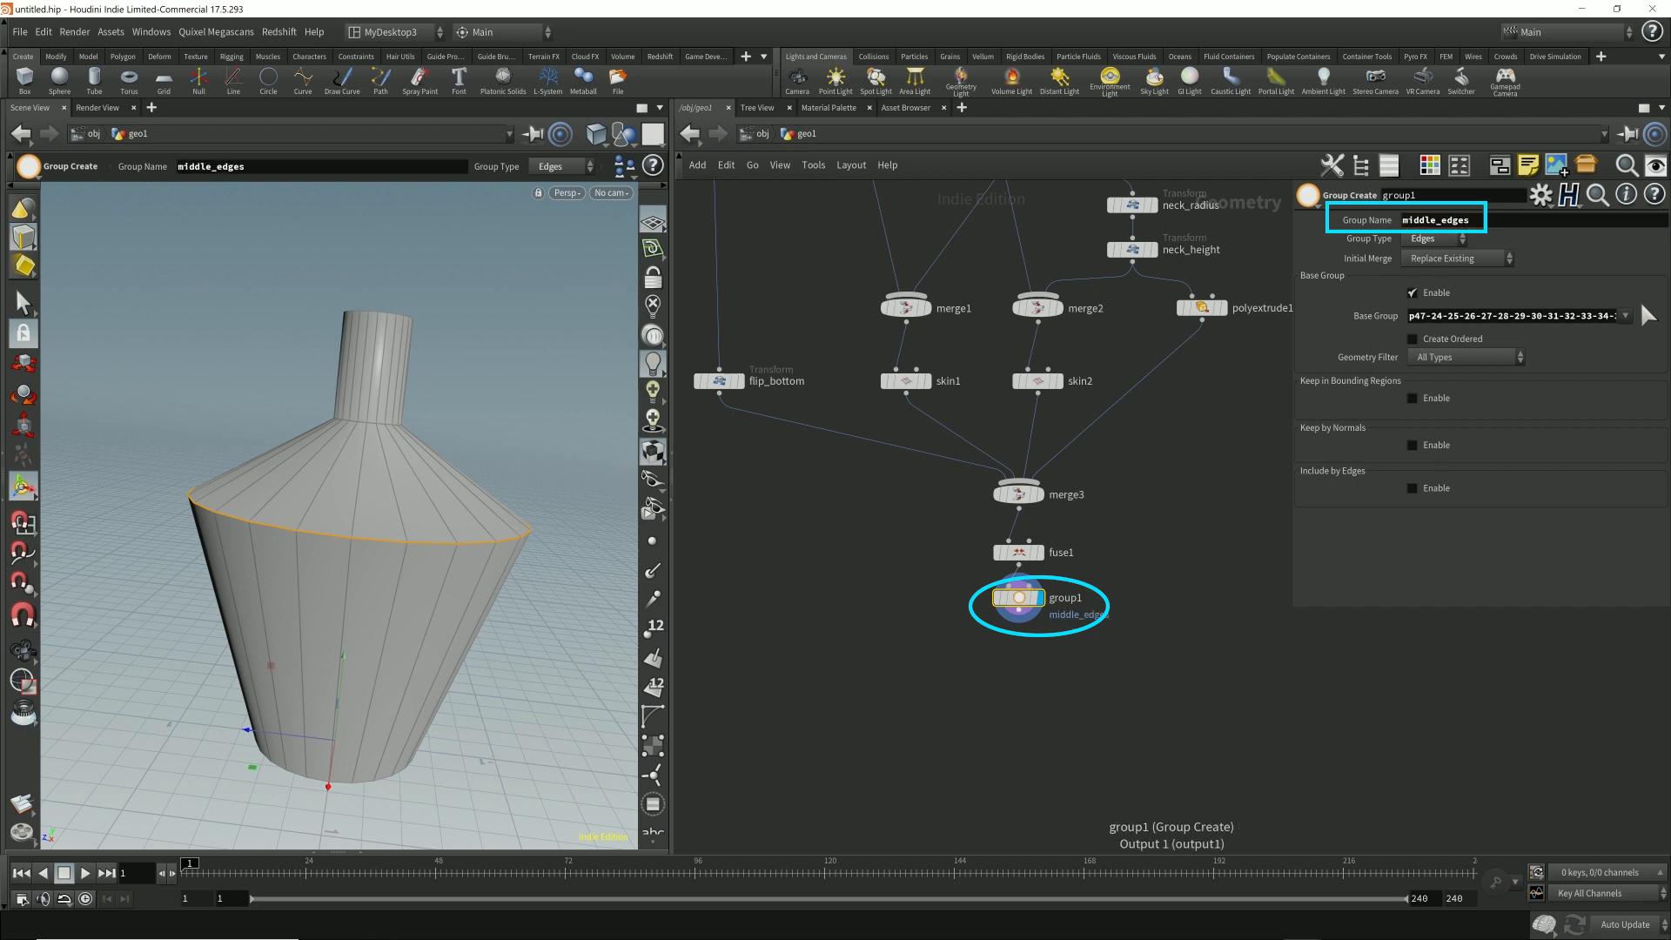
- Add a PolyBevel node after group1, align and display it, and restrict it to the middle_edges group
key("Tab")
type("polybevel")
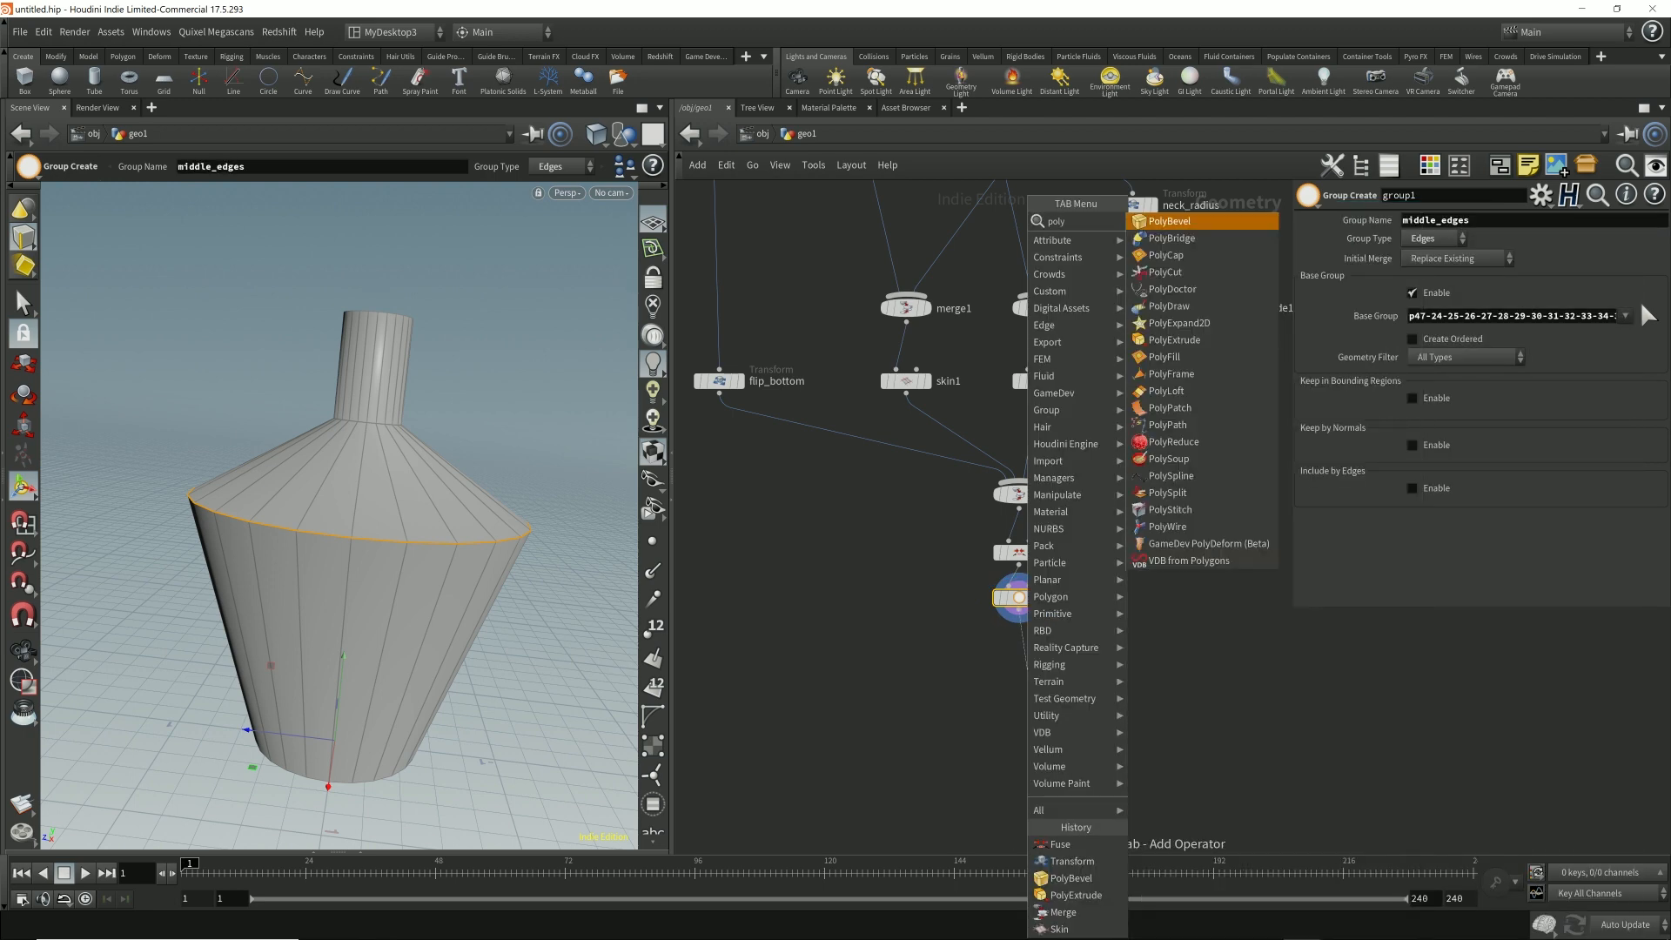
key("Return")
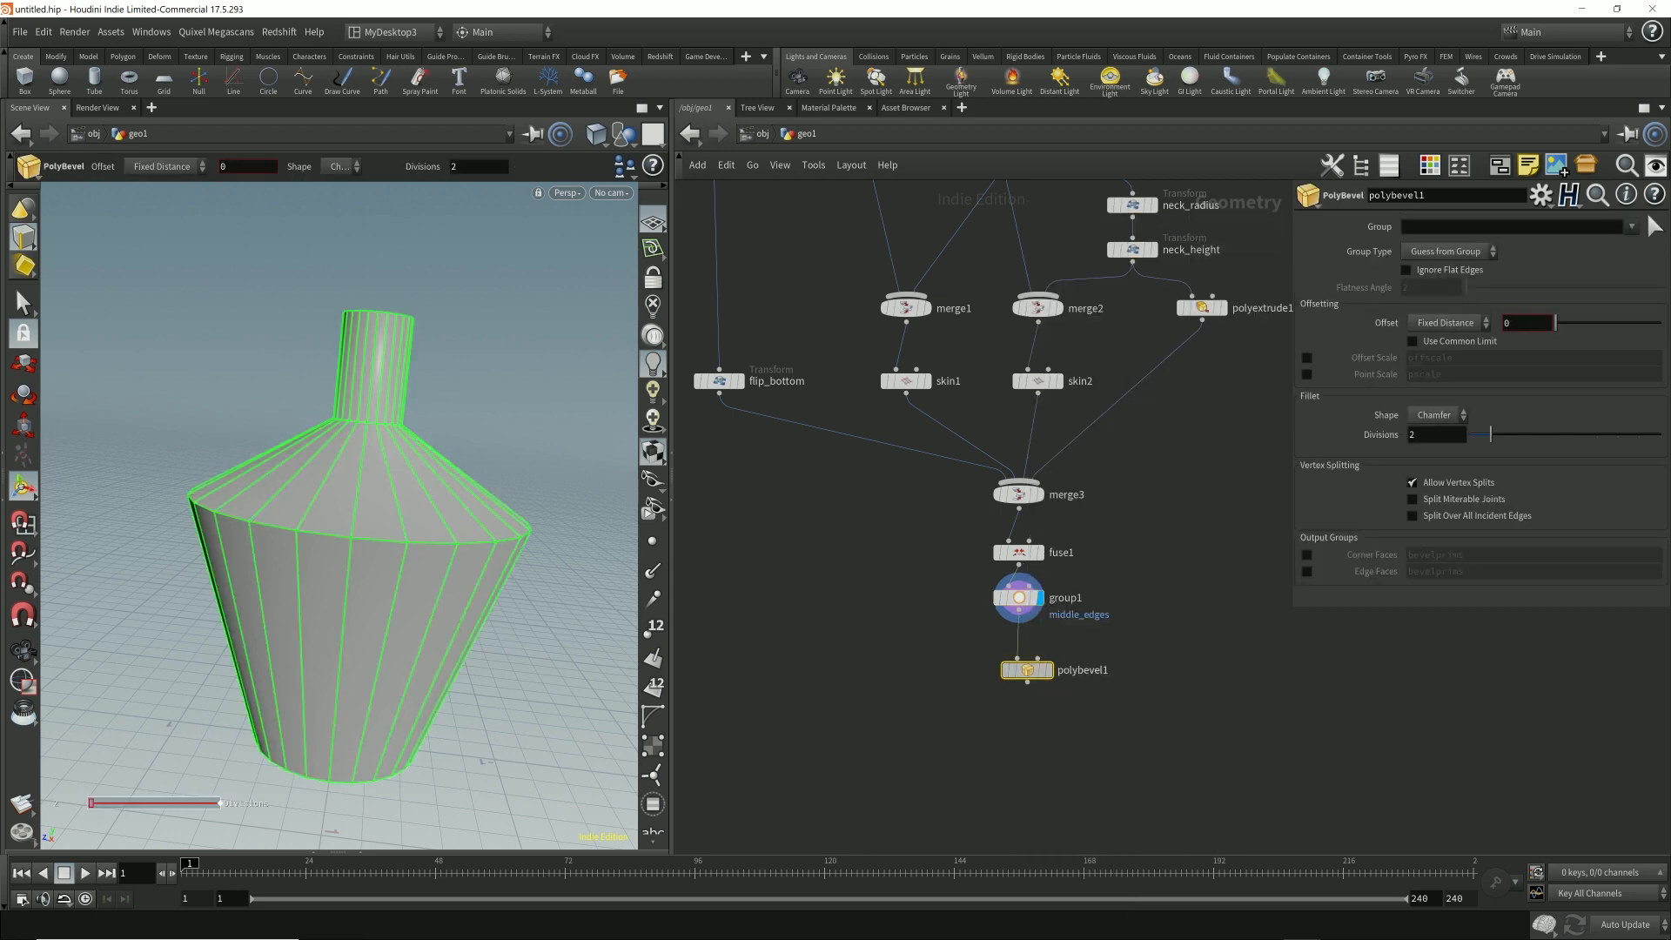
left_click_drag(1027, 670, 1024, 652)
left_click(1042, 655)
left_click(1631, 226)
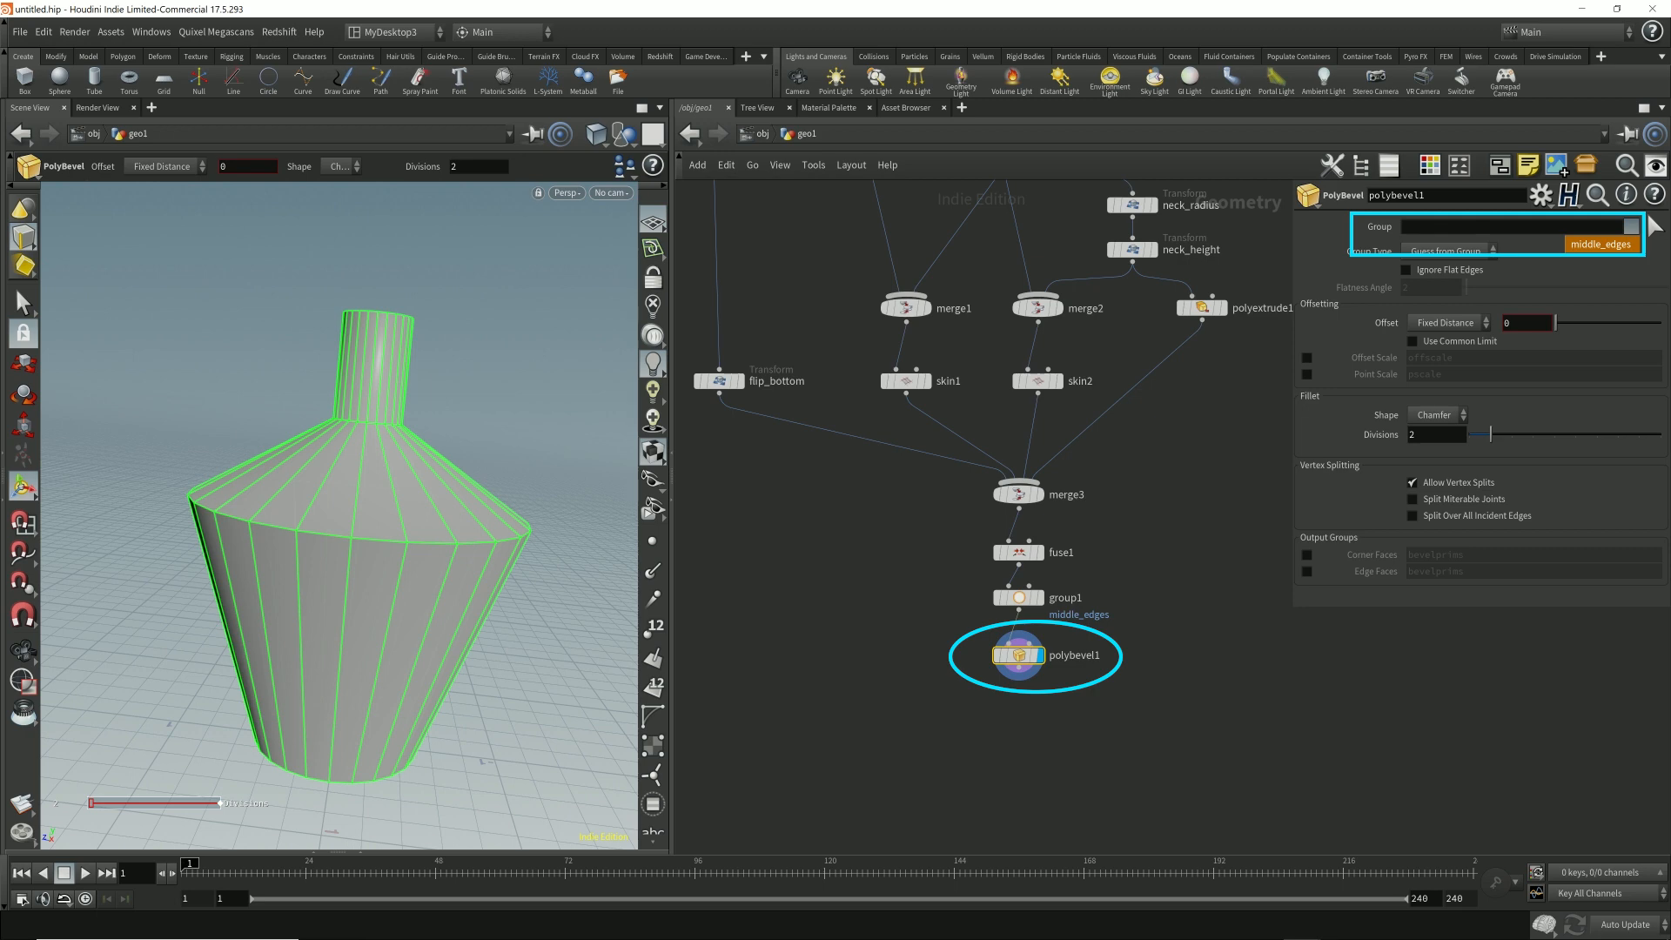
left_click(1600, 244)
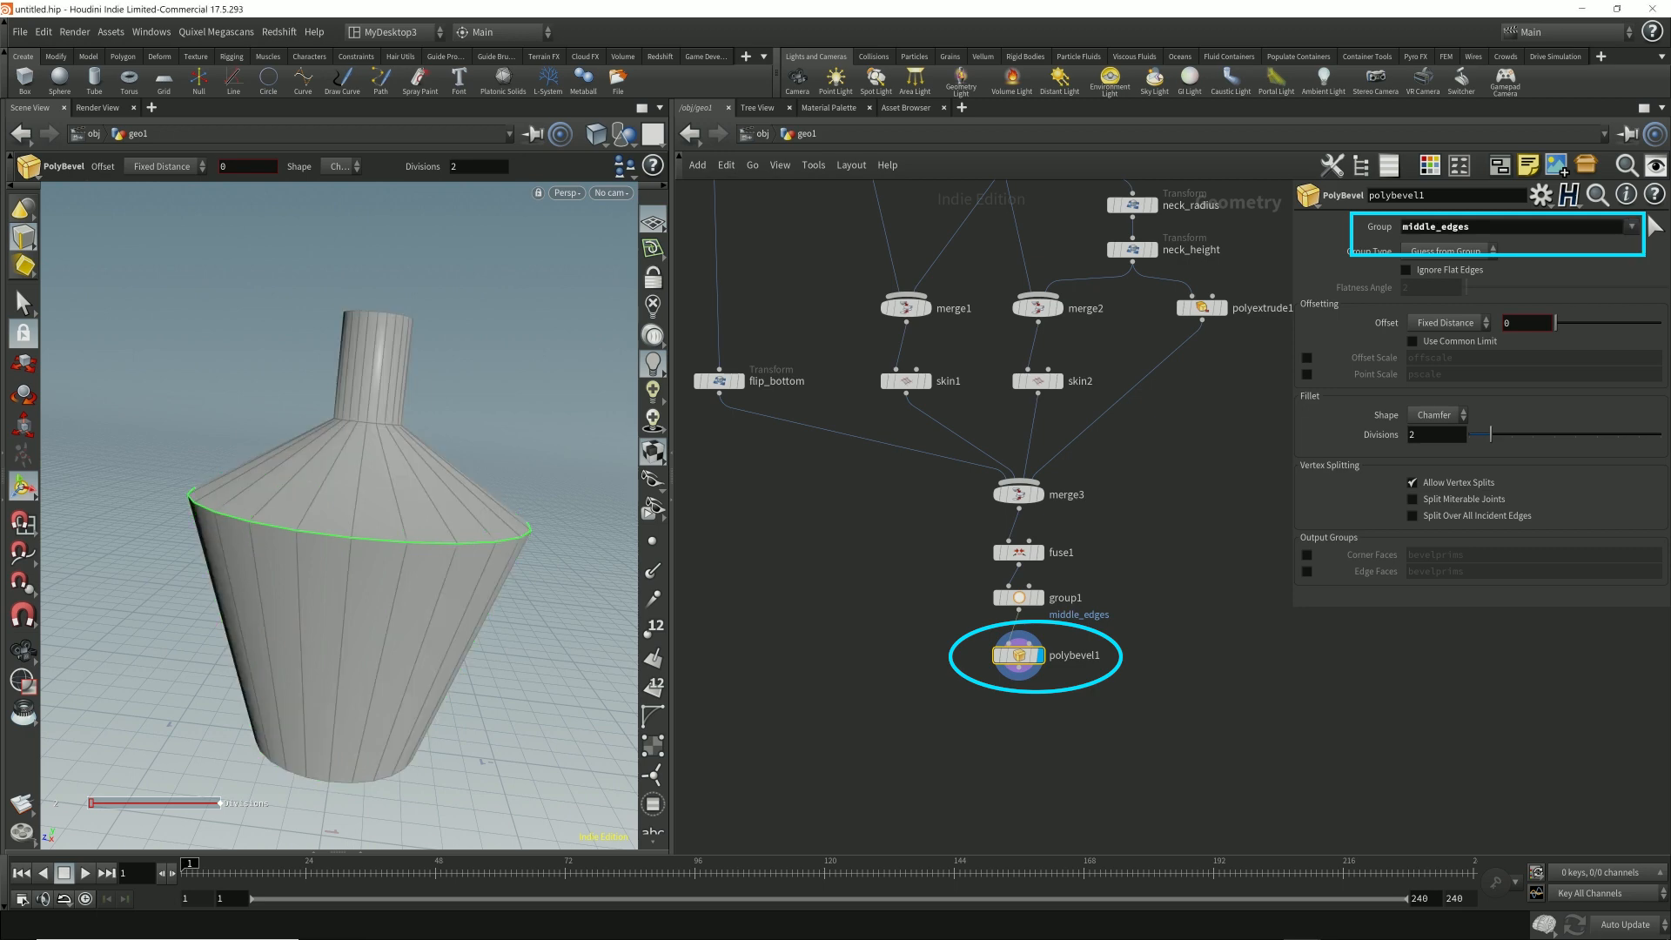
- Set the polybevel1 offset to 0.3 and its divisions to 9
left_click(1509, 322)
scroll(1509, 322, "up", 2)
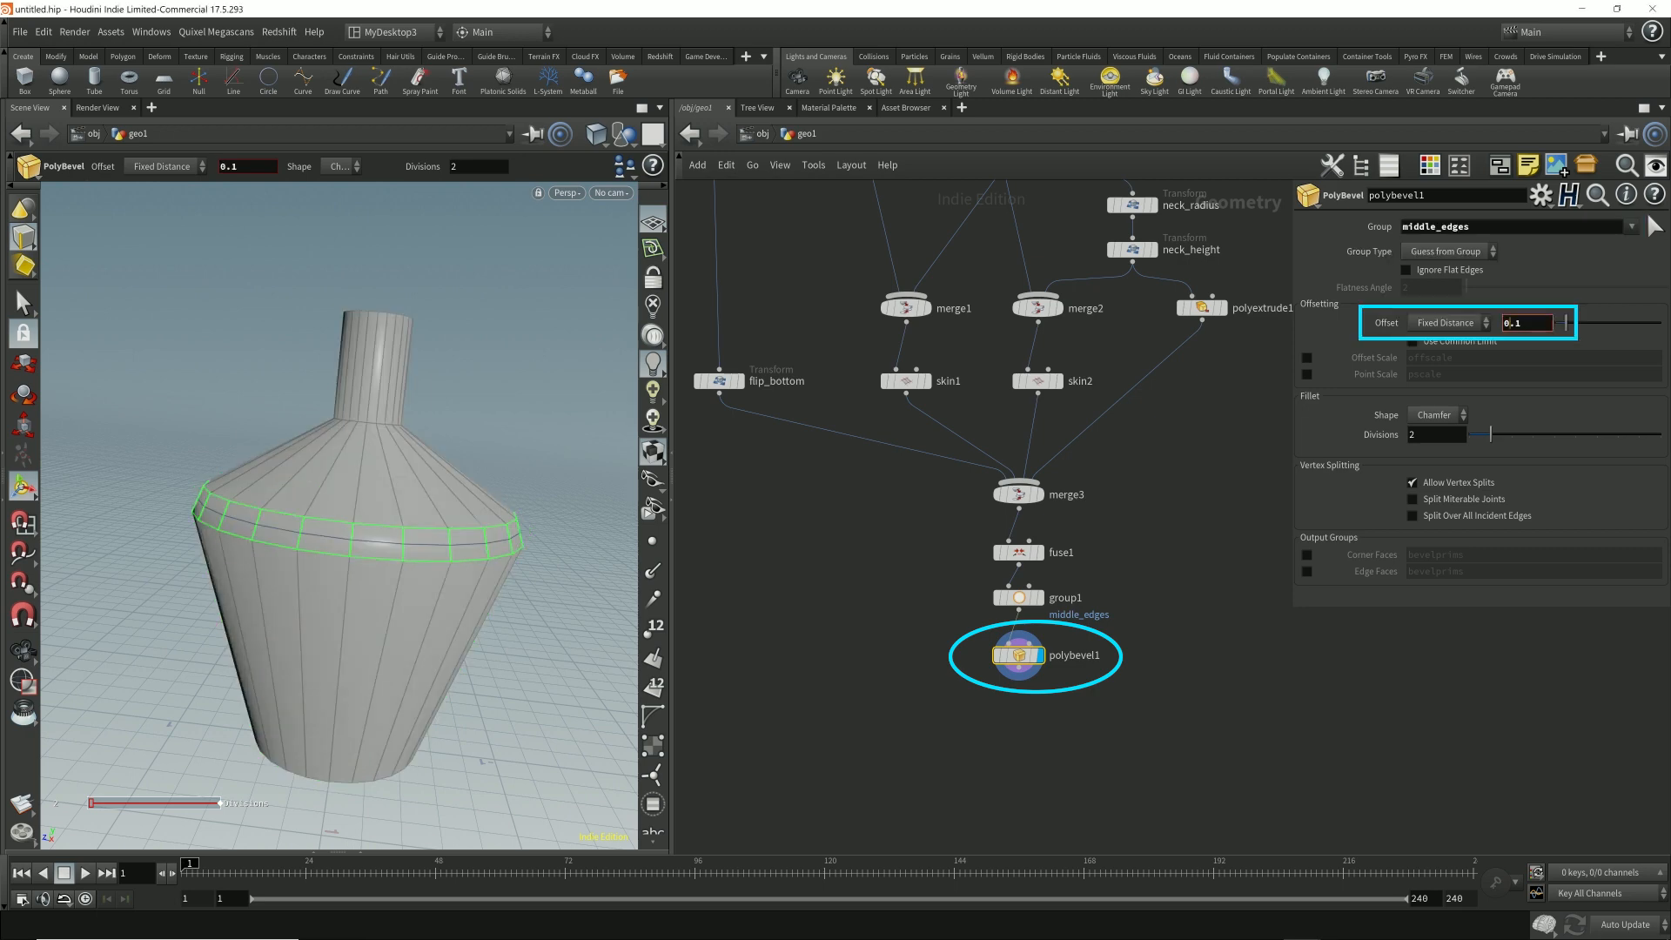
scroll(1509, 322, "up", 1)
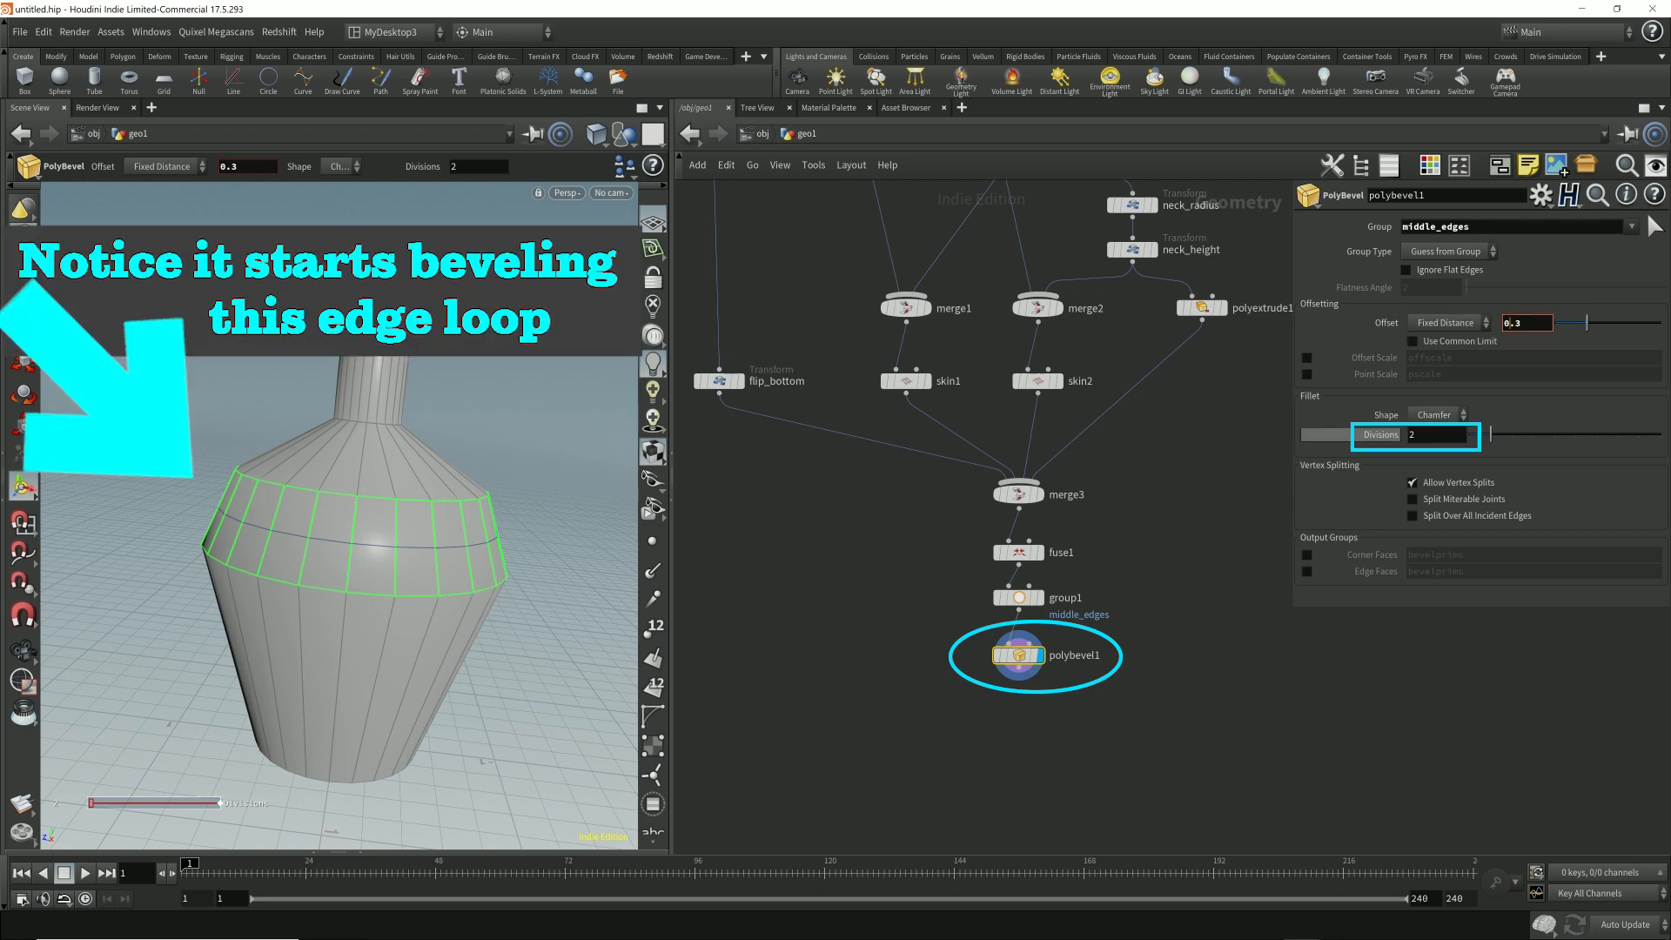
left_click(1415, 434)
scroll(1415, 435, "up", 6)
scroll(1415, 435, "up", 1)
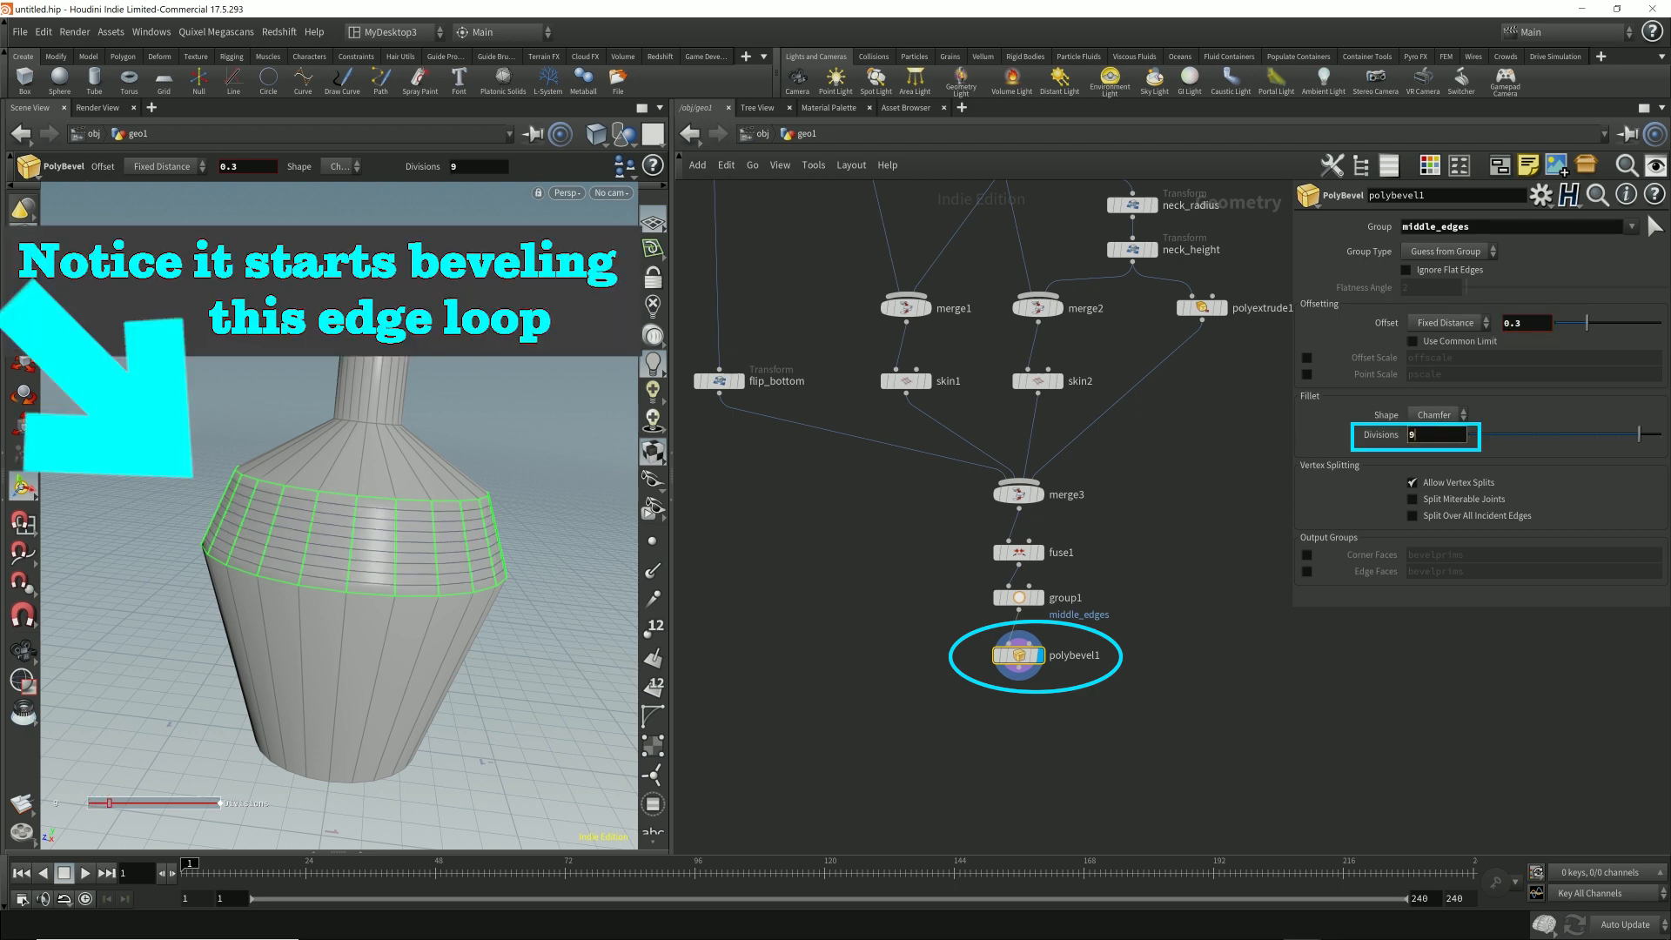
- Change the fillet shape of polybevel1 to Round
left_click(1434, 415)
left_click(1427, 500)
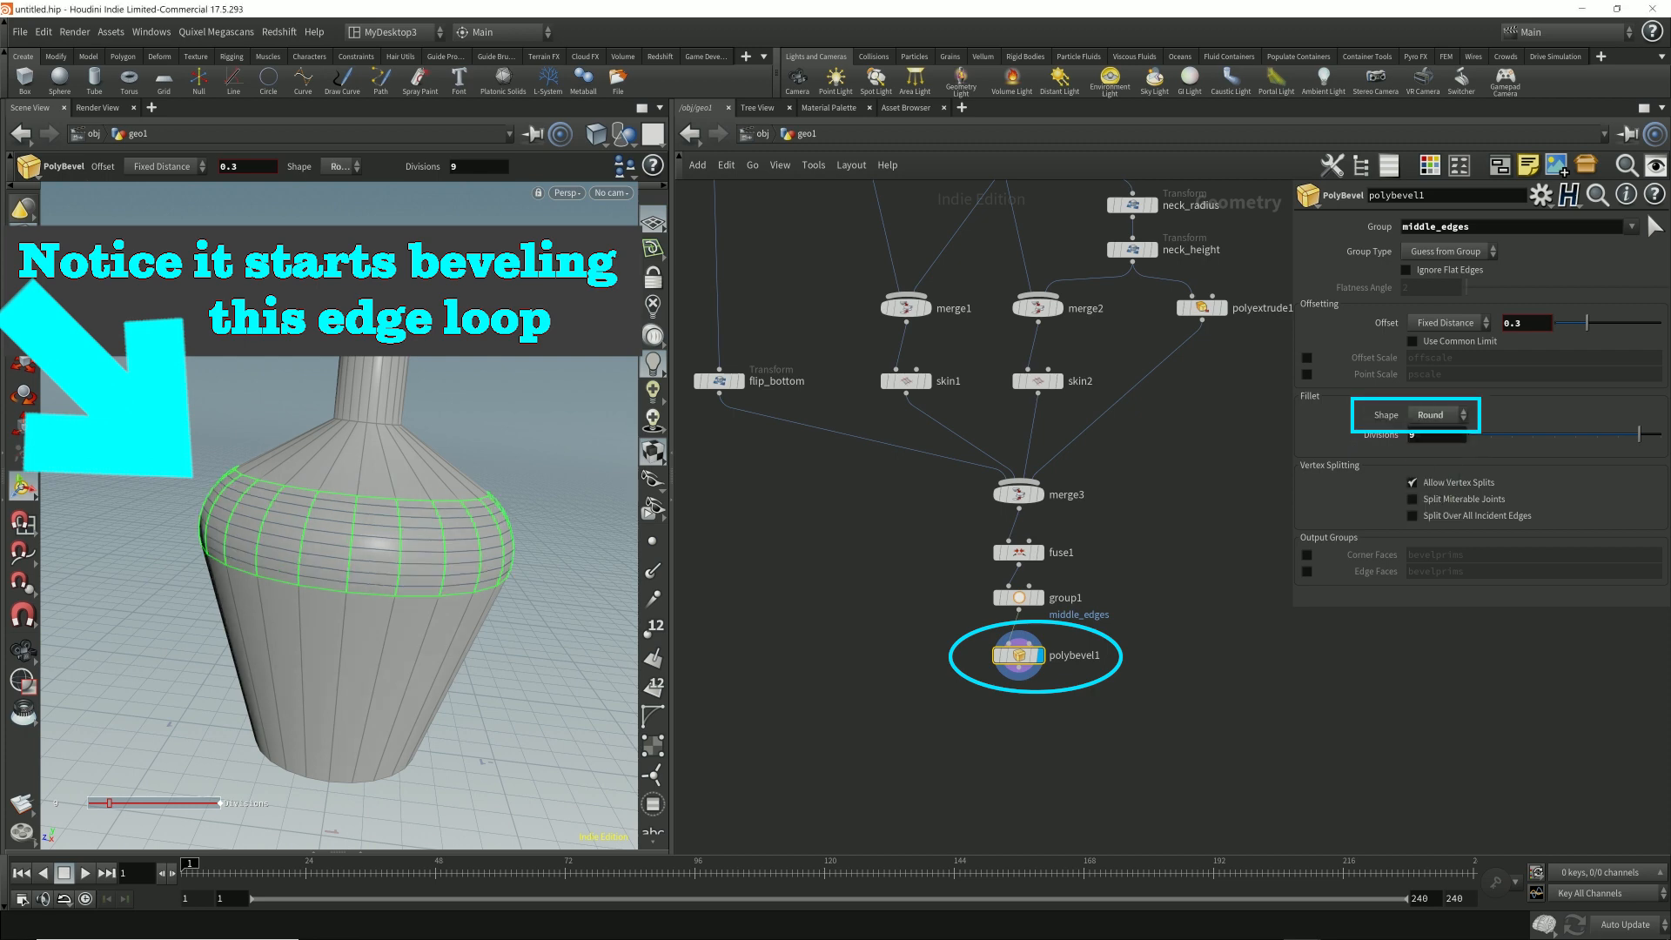
mouse_move(348, 522)
left_mouse_down("alt")
mouse_move(322, 505)
mouse_move(346, 489)
left_mouse_up("alt")
middle_click_drag(346, 489, 305, 531, "alt")
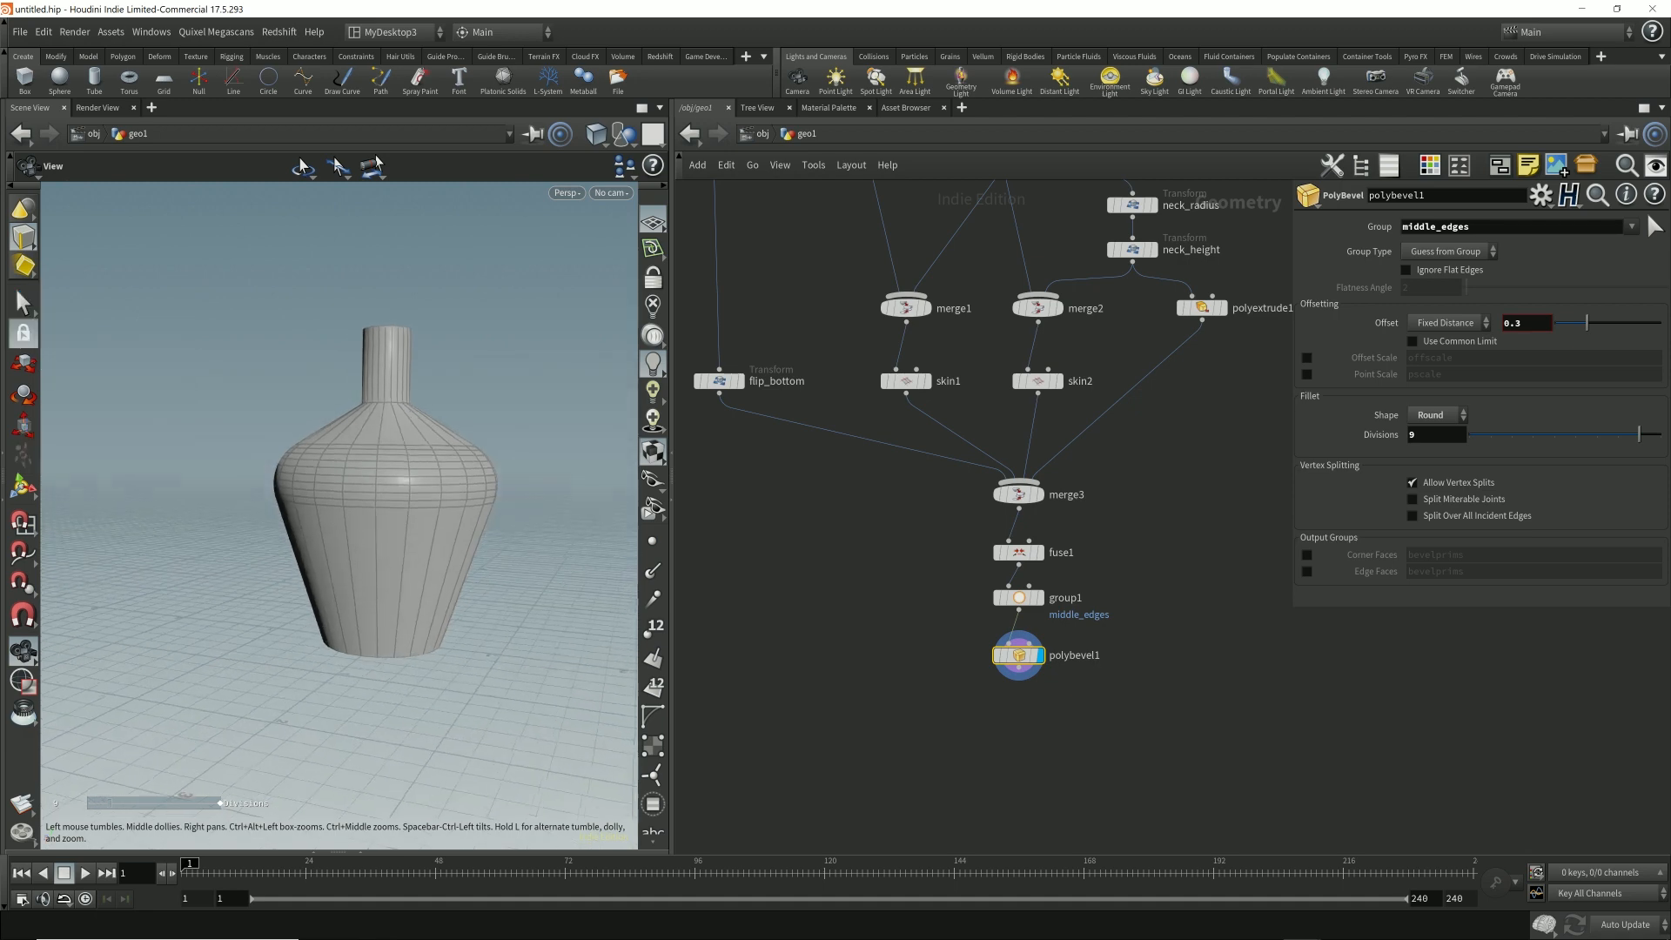
left_click_drag(305, 530, 295, 539, "alt")
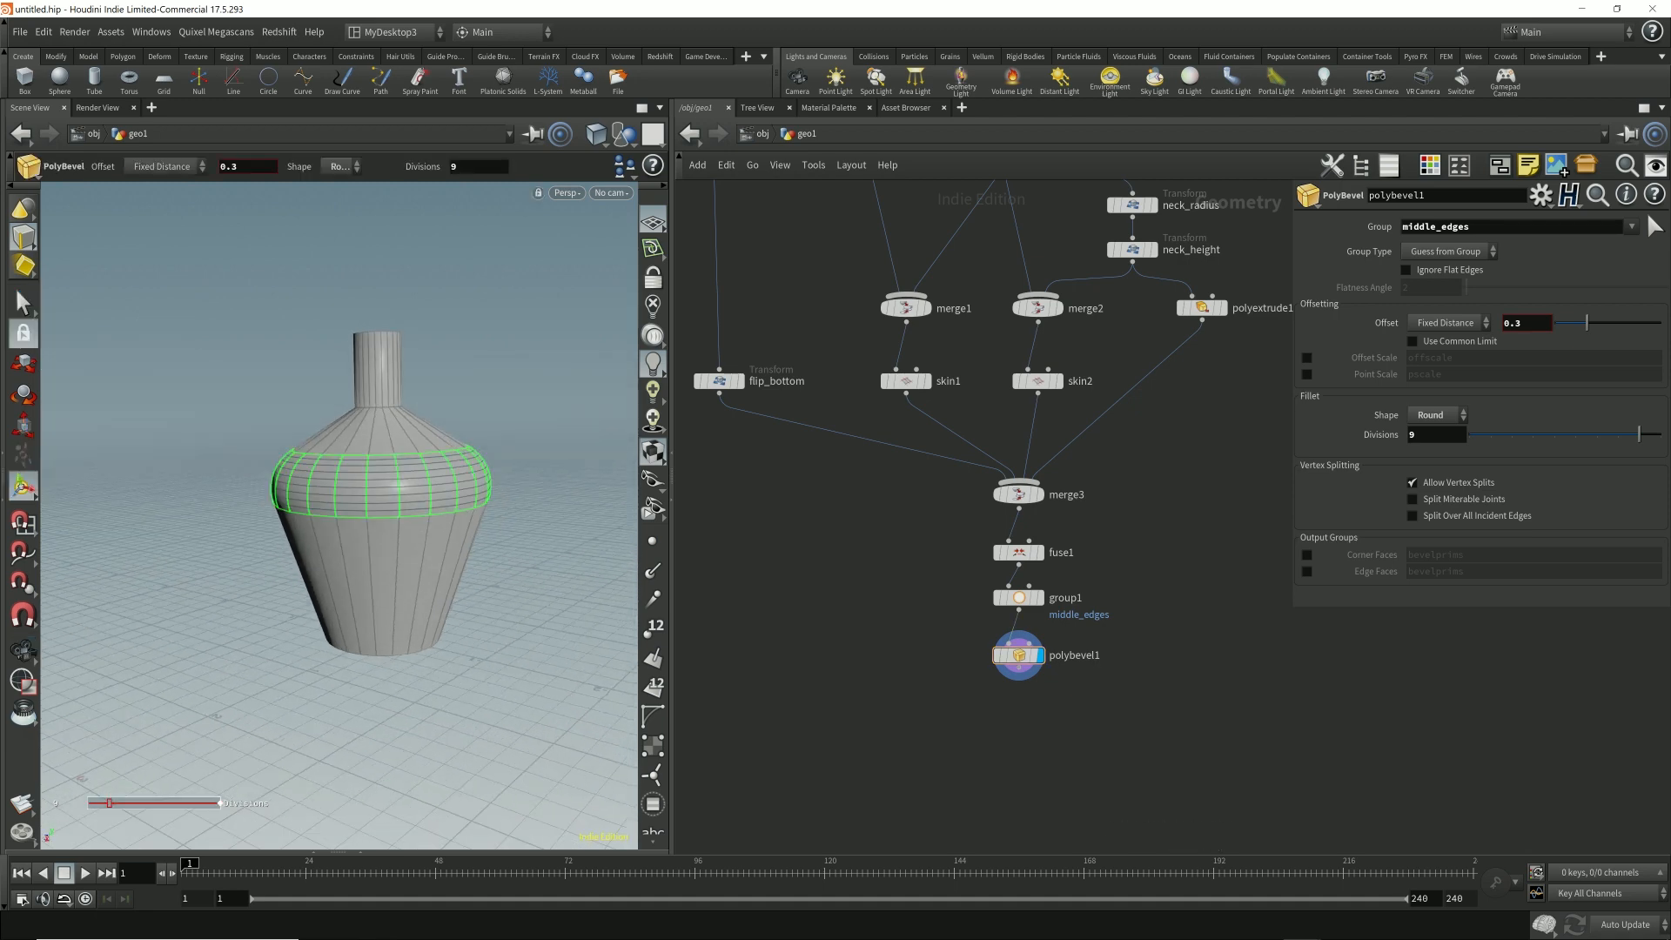
- Add a Null node directly after polybevel1
left_click(1018, 667)
key("Tab")
type("null")
key("Return")
key("Return")
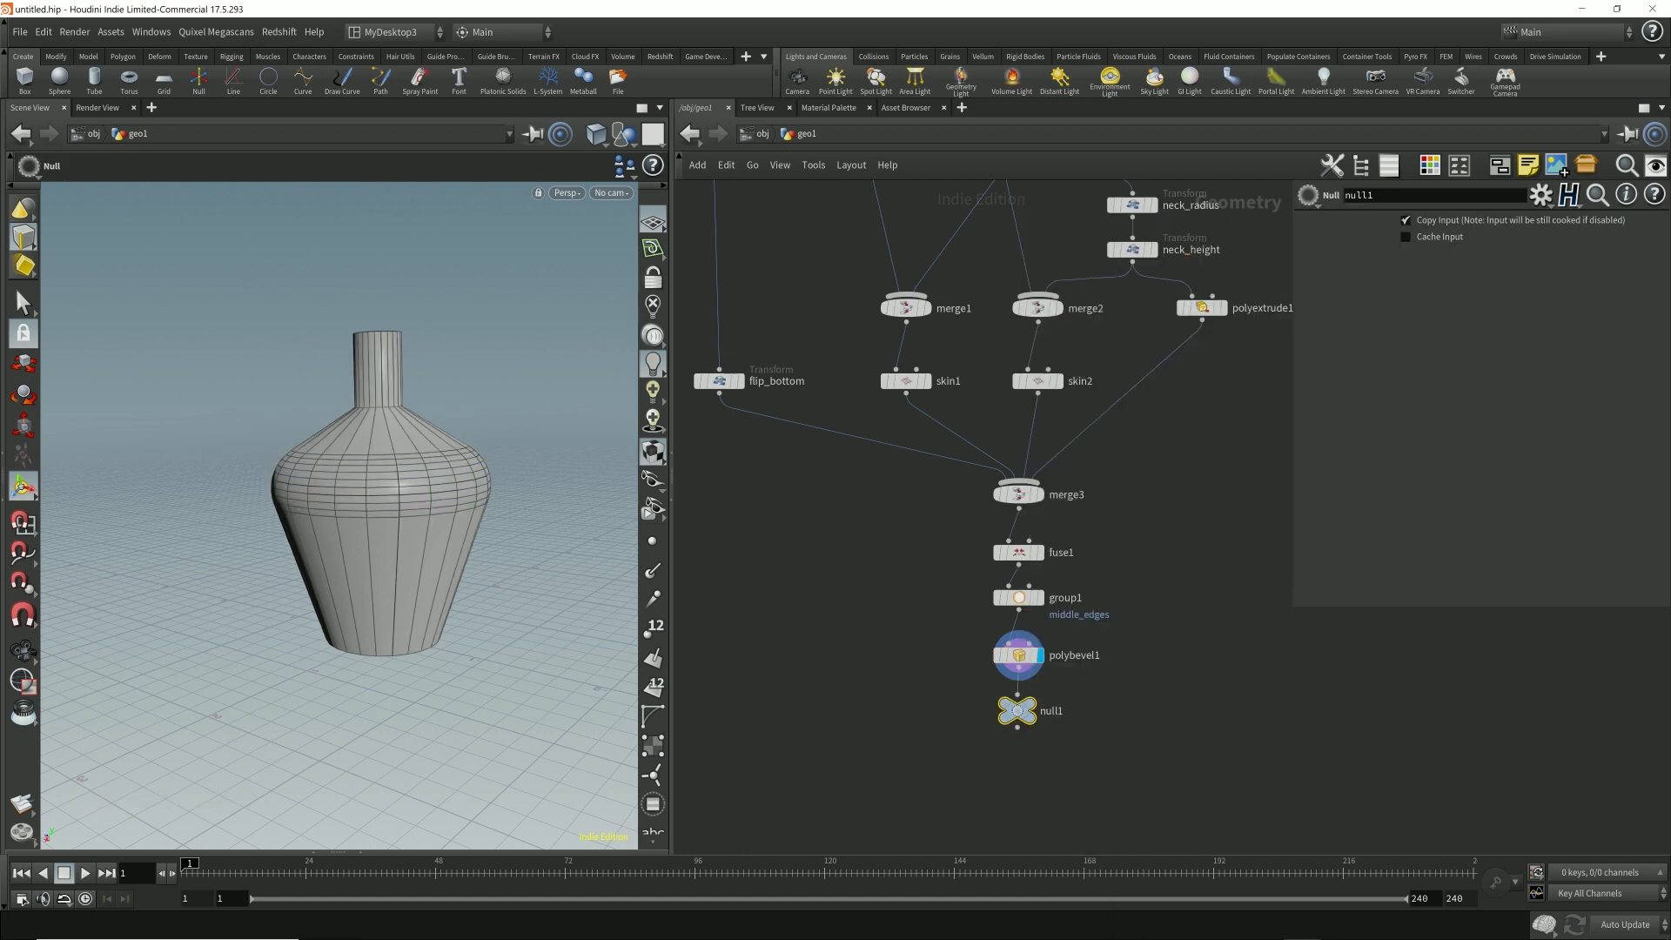
- Rename the null node Bottle_Shape, make it the displayed node and align it beneath polybevel1
left_click(1052, 711)
type("Bottle_Shape")
key("Return")
left_click(1030, 702)
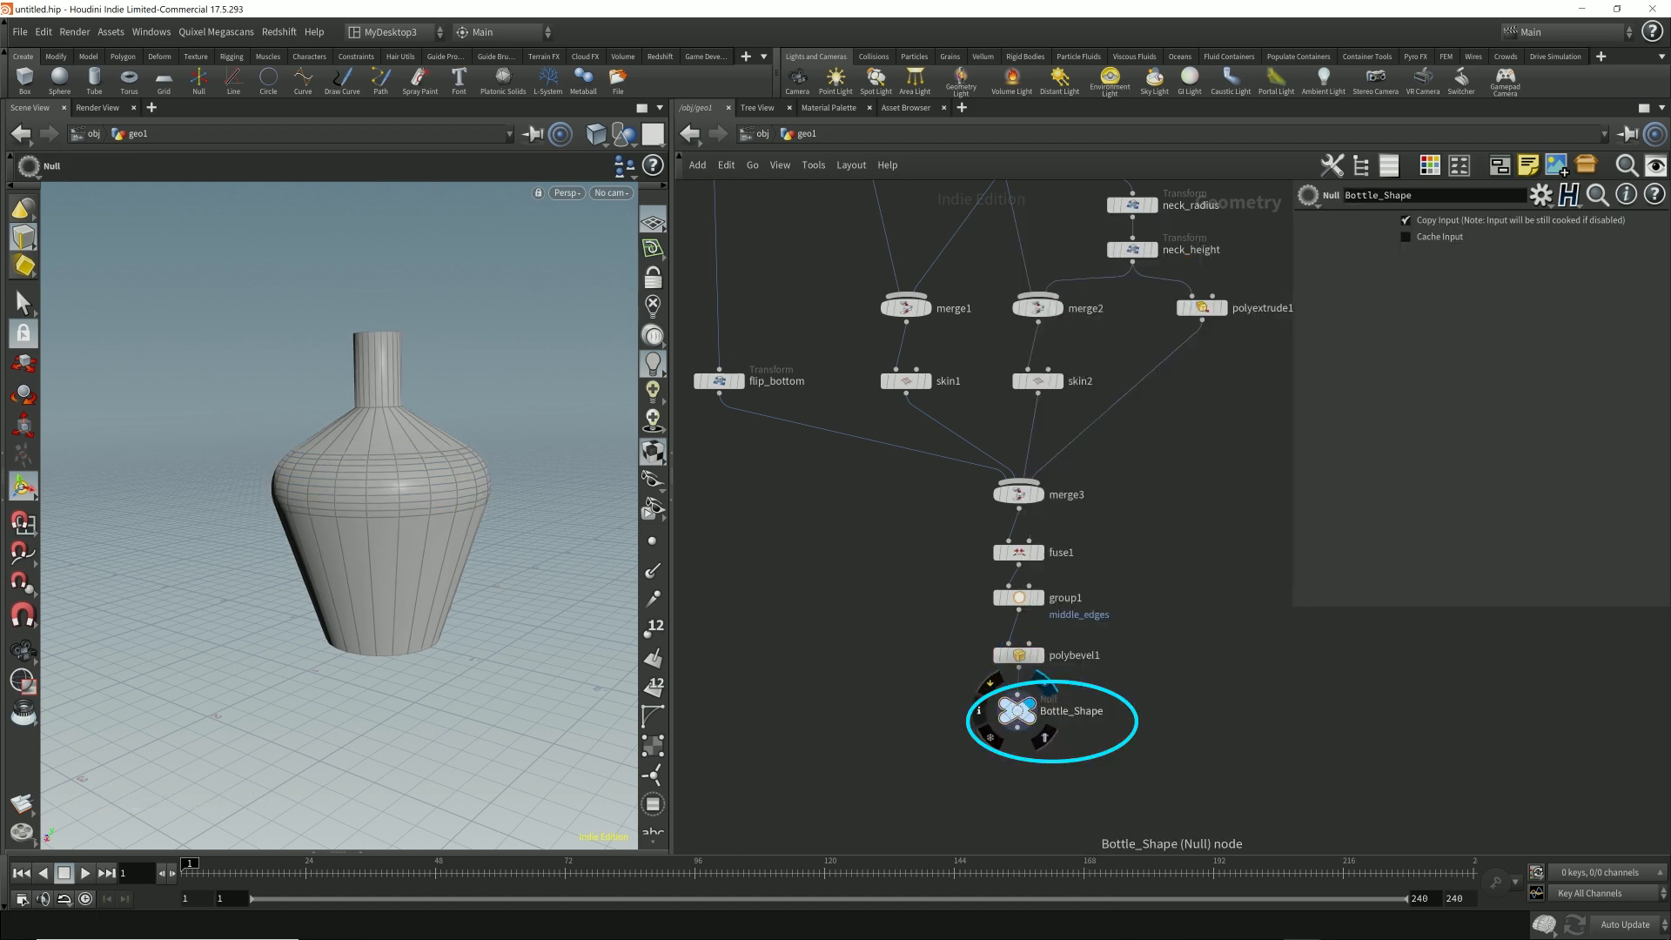
left_click_drag(1017, 710, 1019, 723)
right_click_drag(382, 488, 332, 488, "alt")
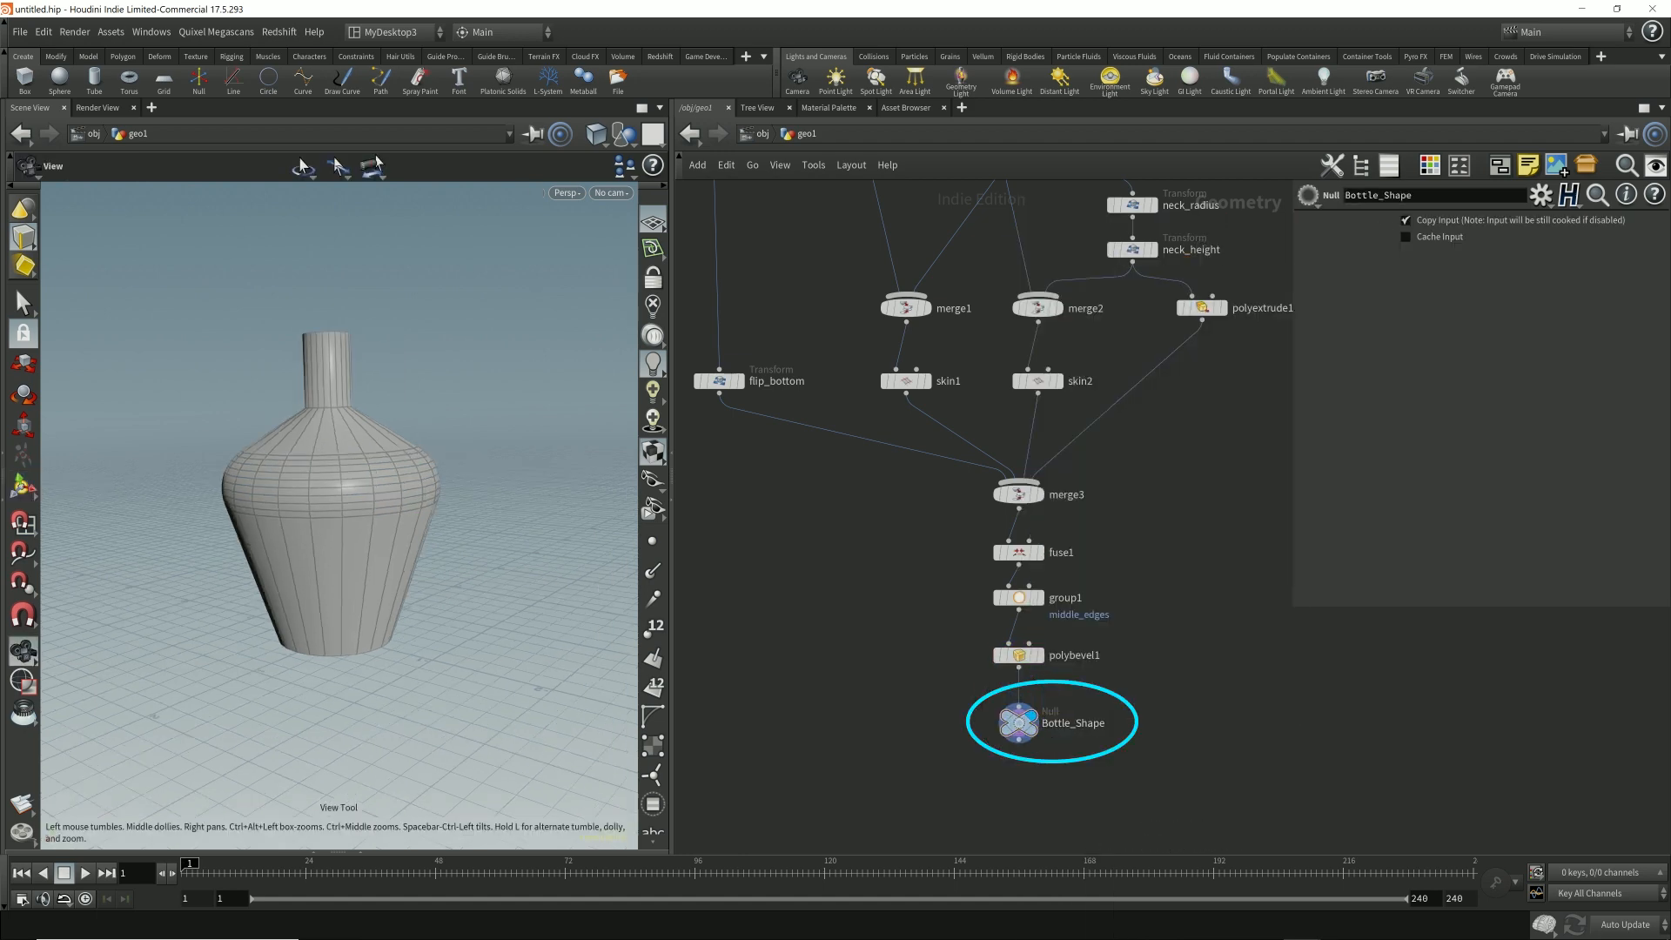
mouse_move(332, 488)
left_mouse_down()
mouse_move(344, 662)
mouse_move(330, 487)
mouse_move(354, 512)
left_mouse_up()
scroll(872, 660, "down", 3)
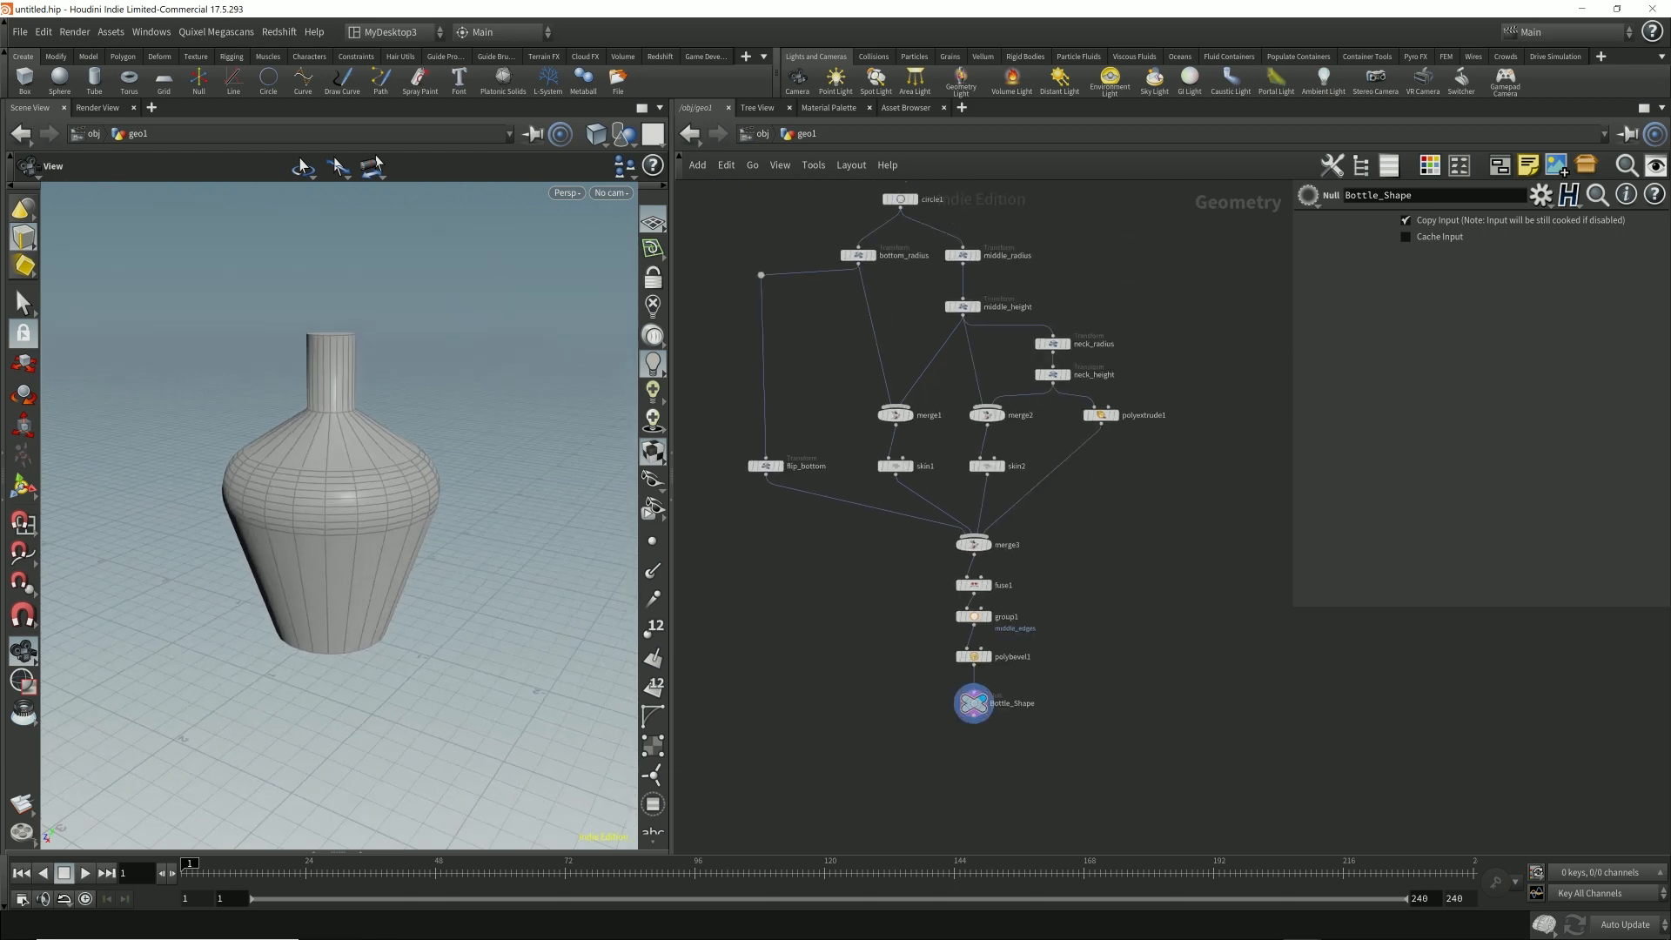
middle_click_drag(873, 660, 891, 722)
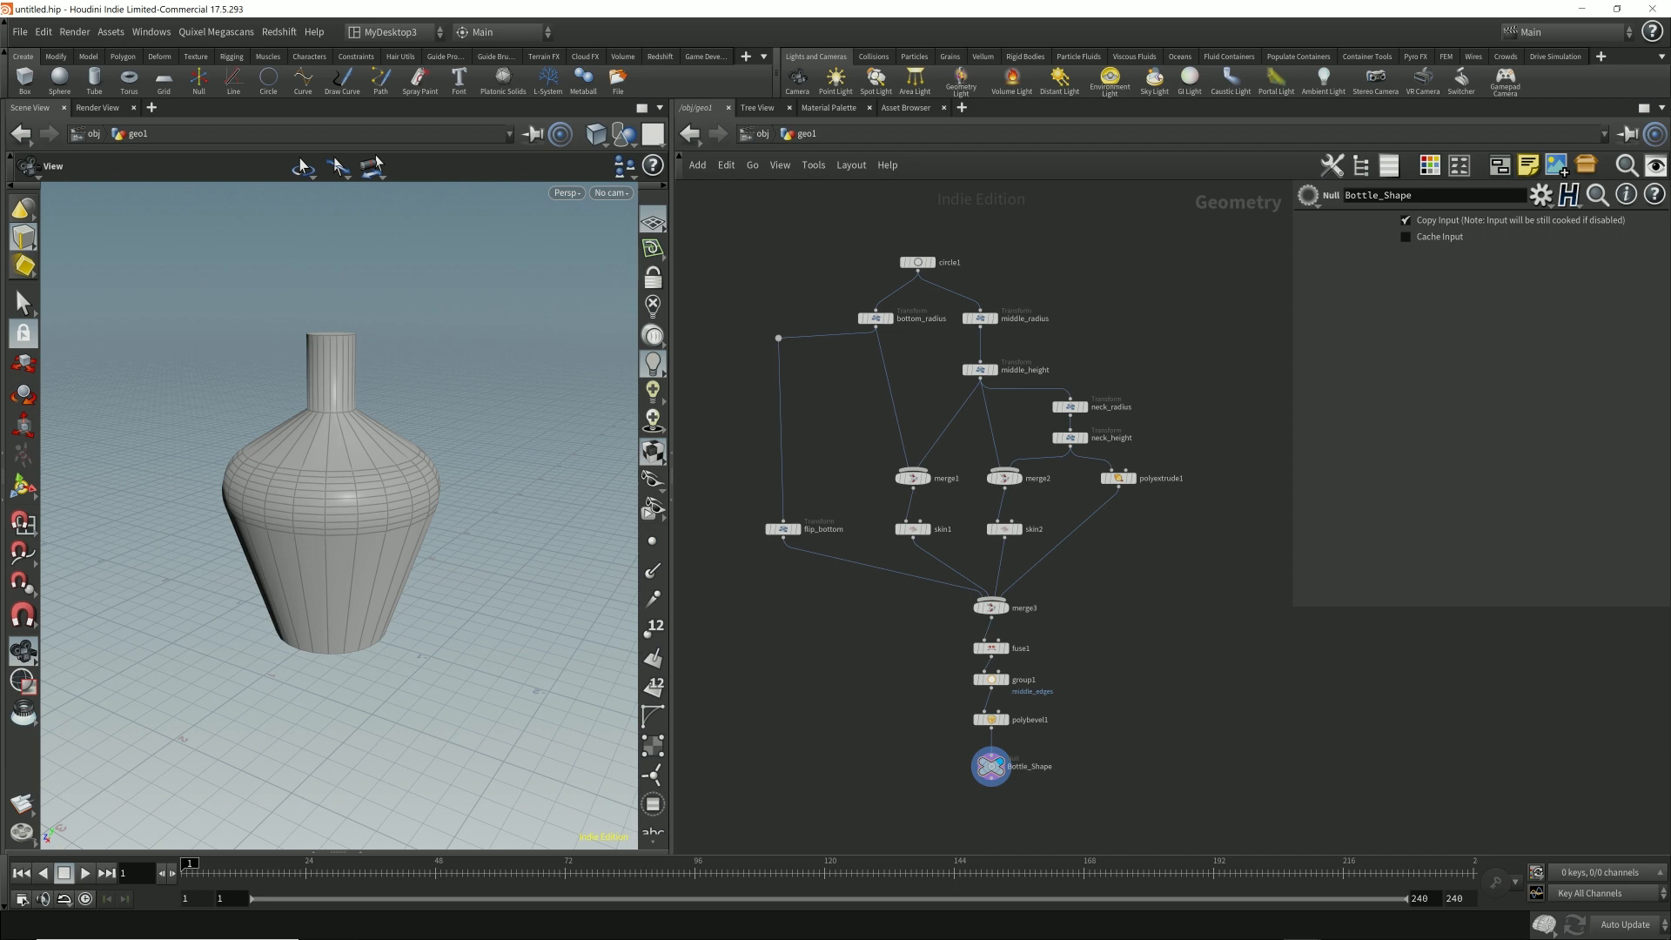
key("ctrl+s")
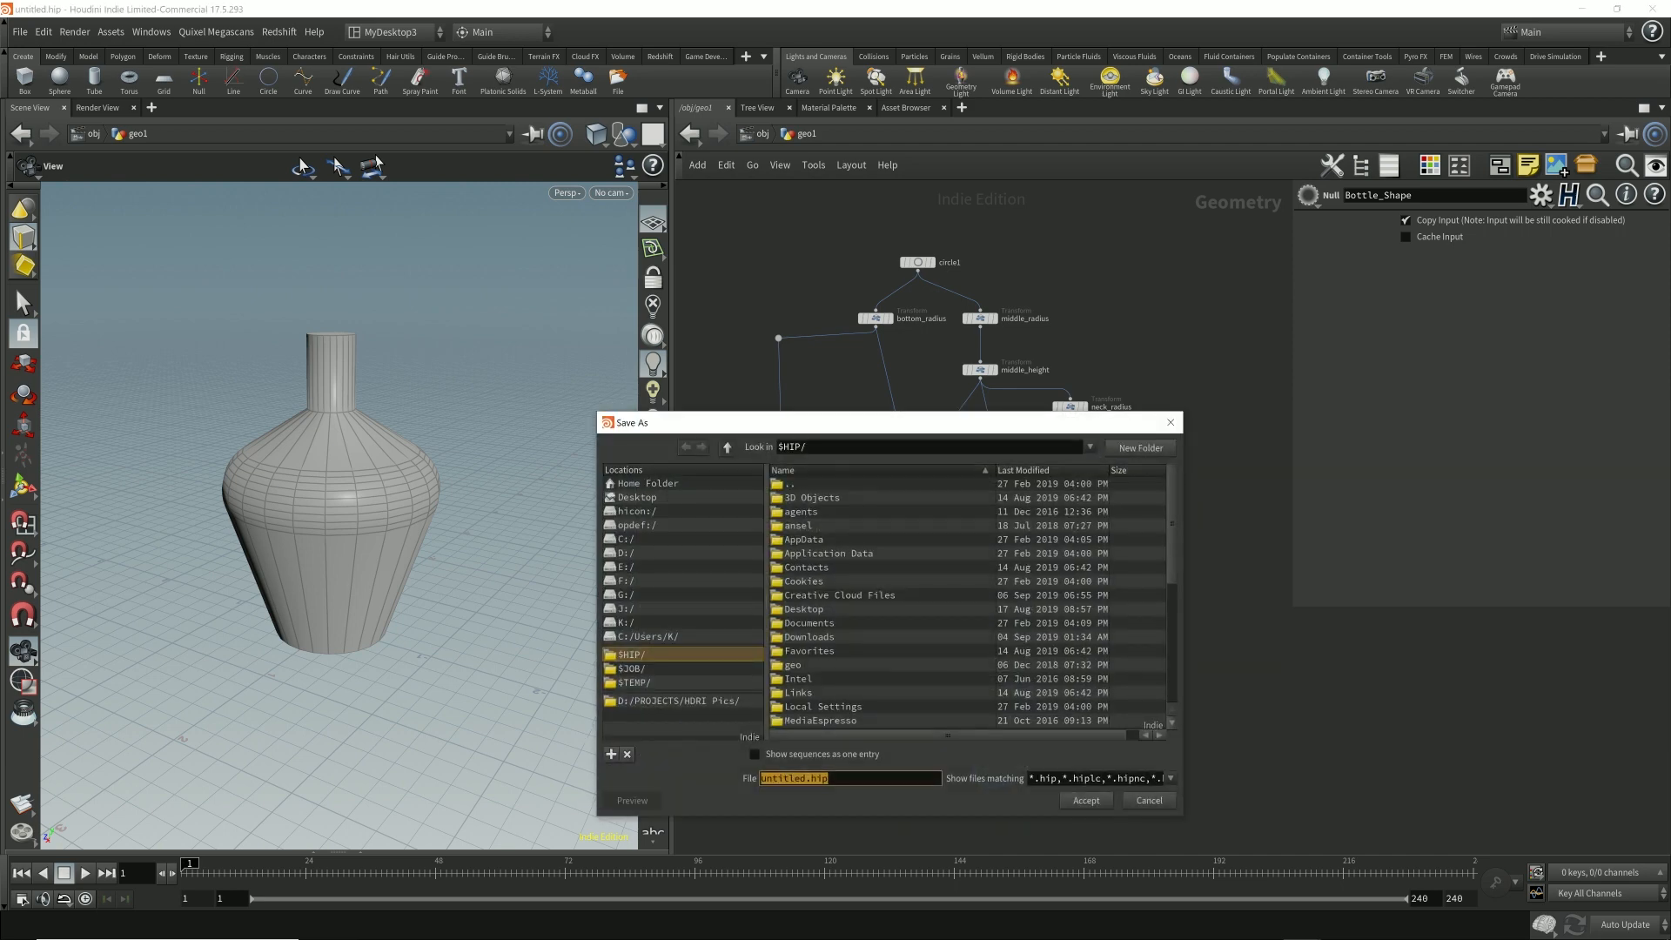
key("Escape")
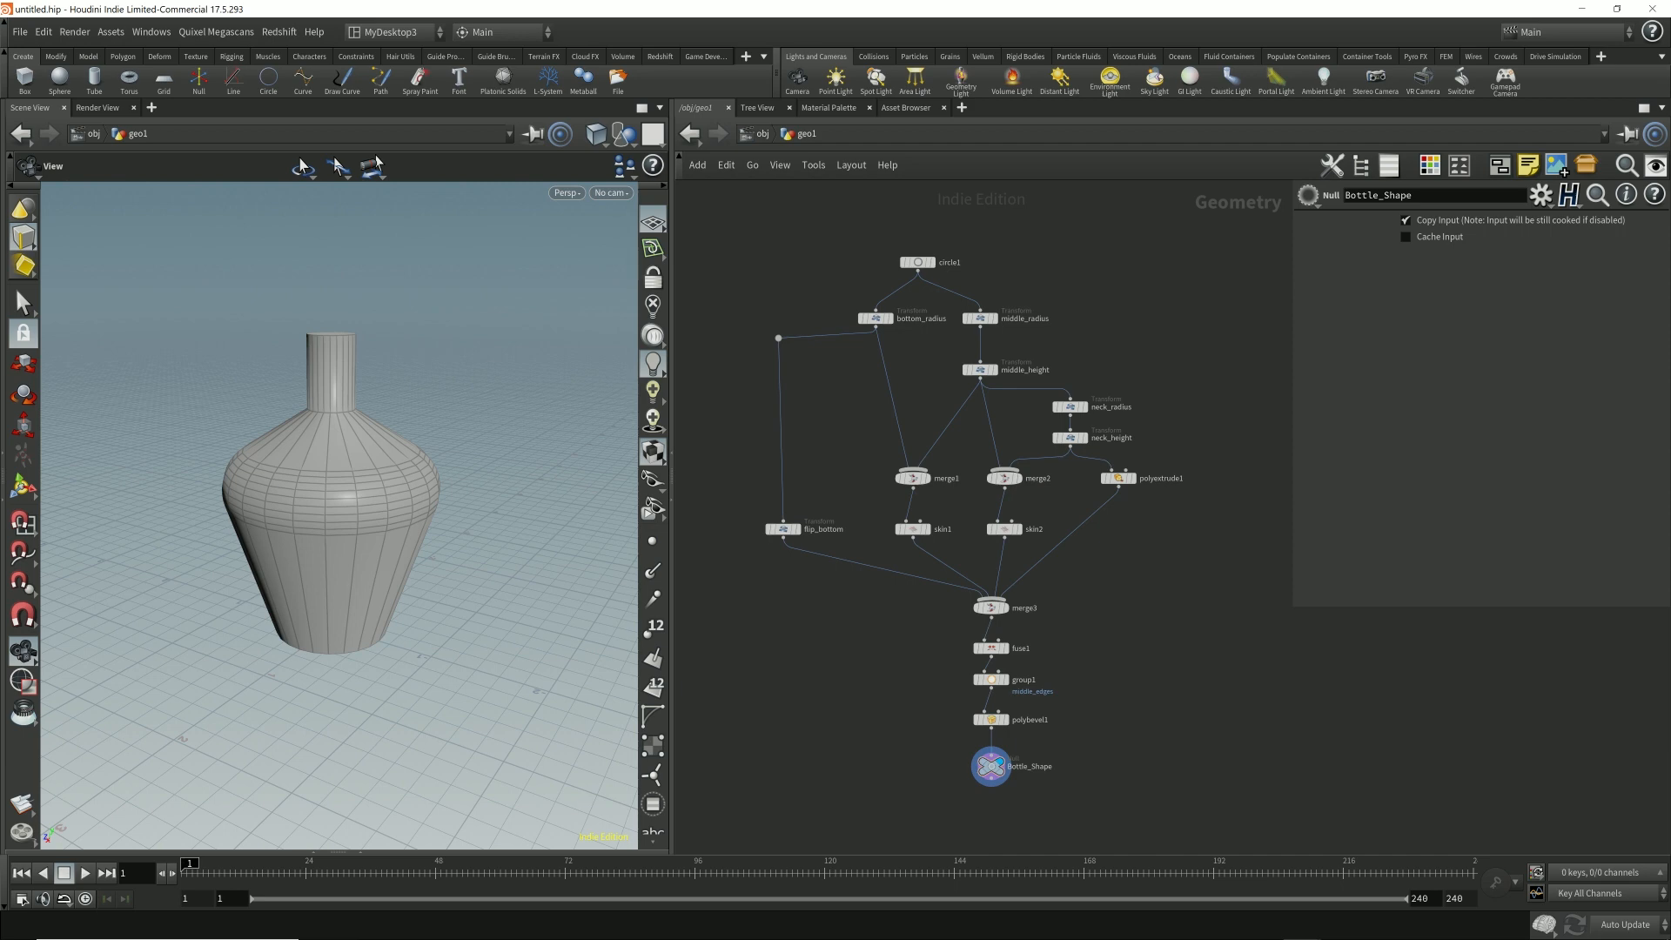
left_click_drag(340, 488, 356, 487)
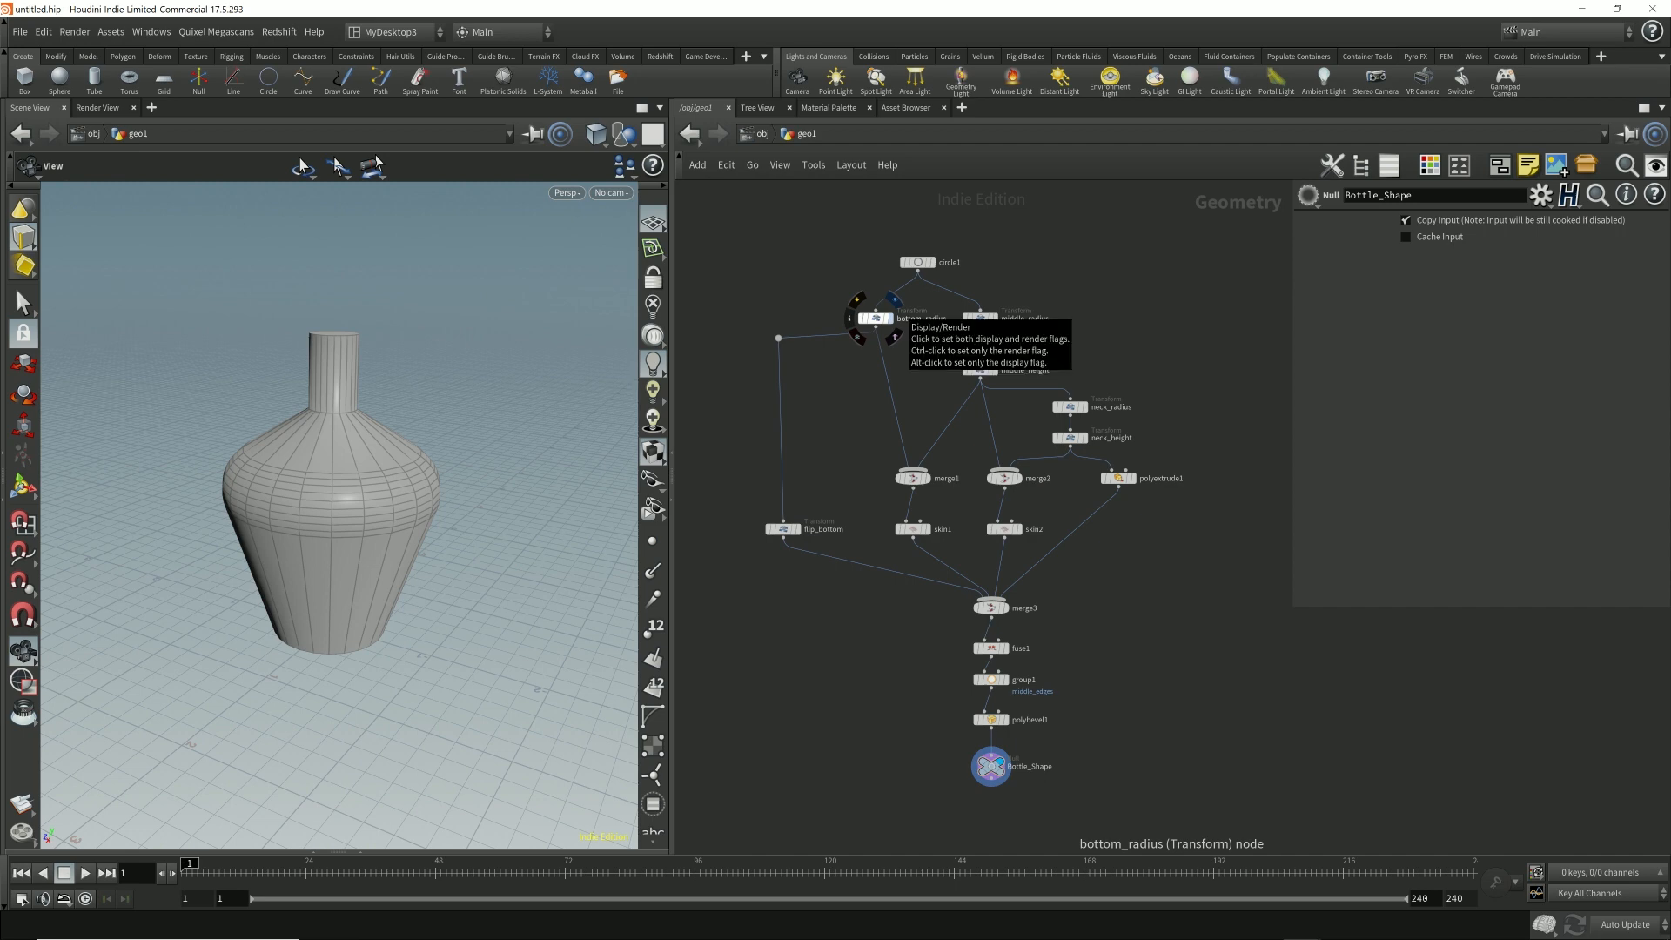
- Display the bottom_radius node's output and place a new Merge node beside the bottle network
left_click(894, 300)
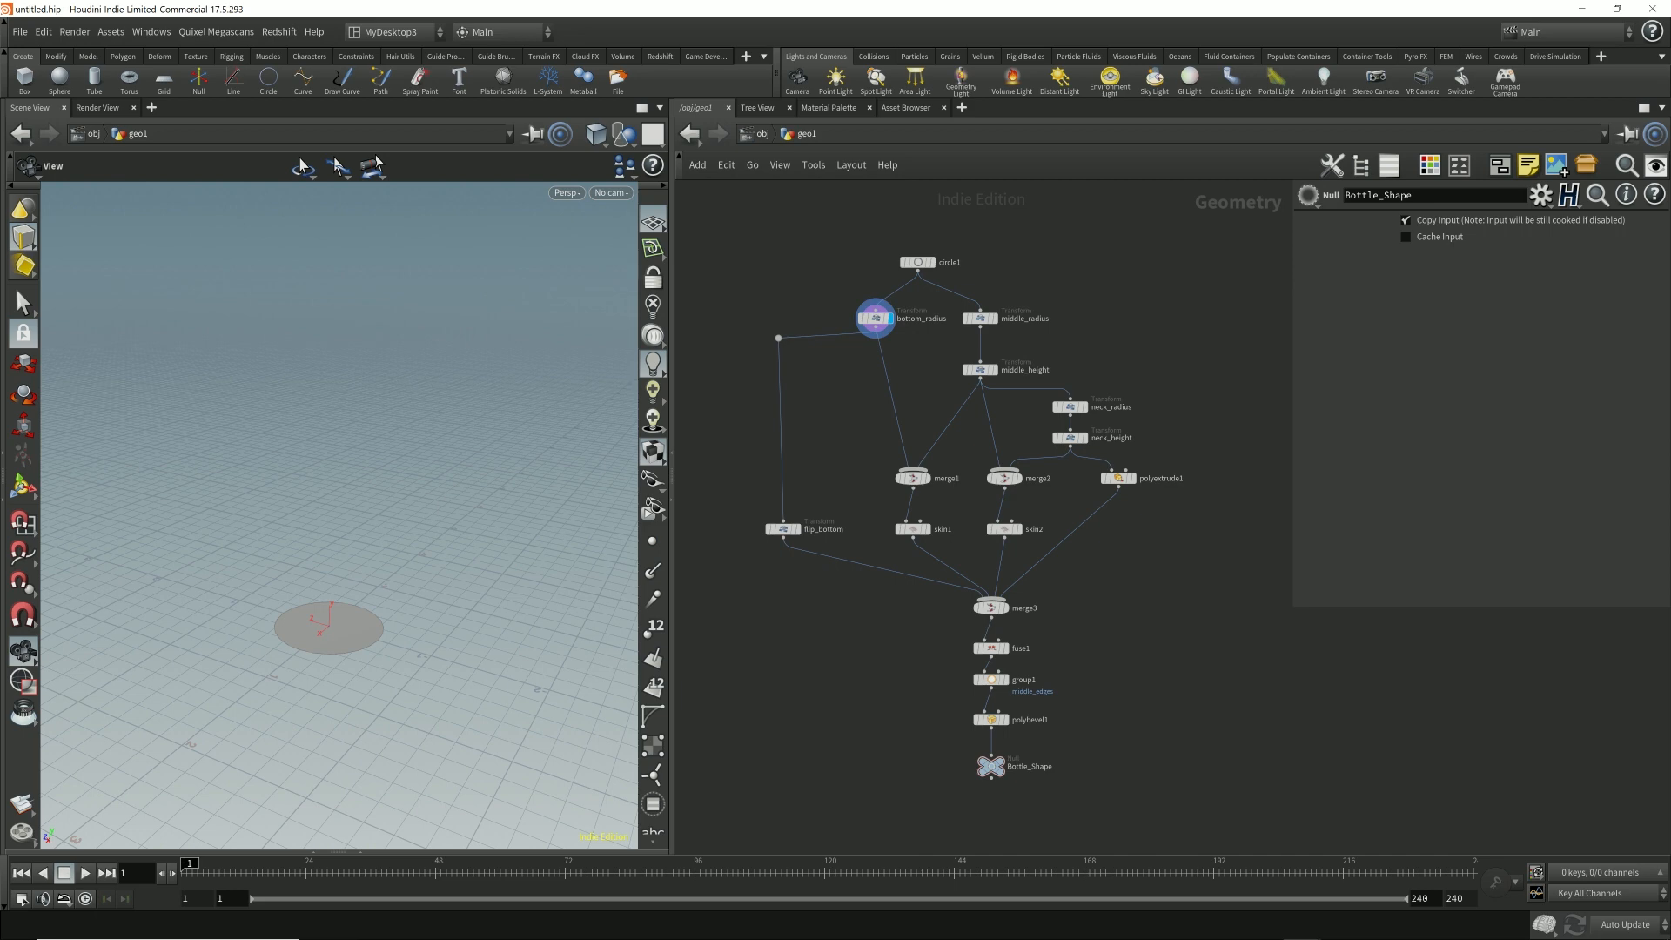
key("Tab")
left_click(1212, 927)
left_click(1180, 631)
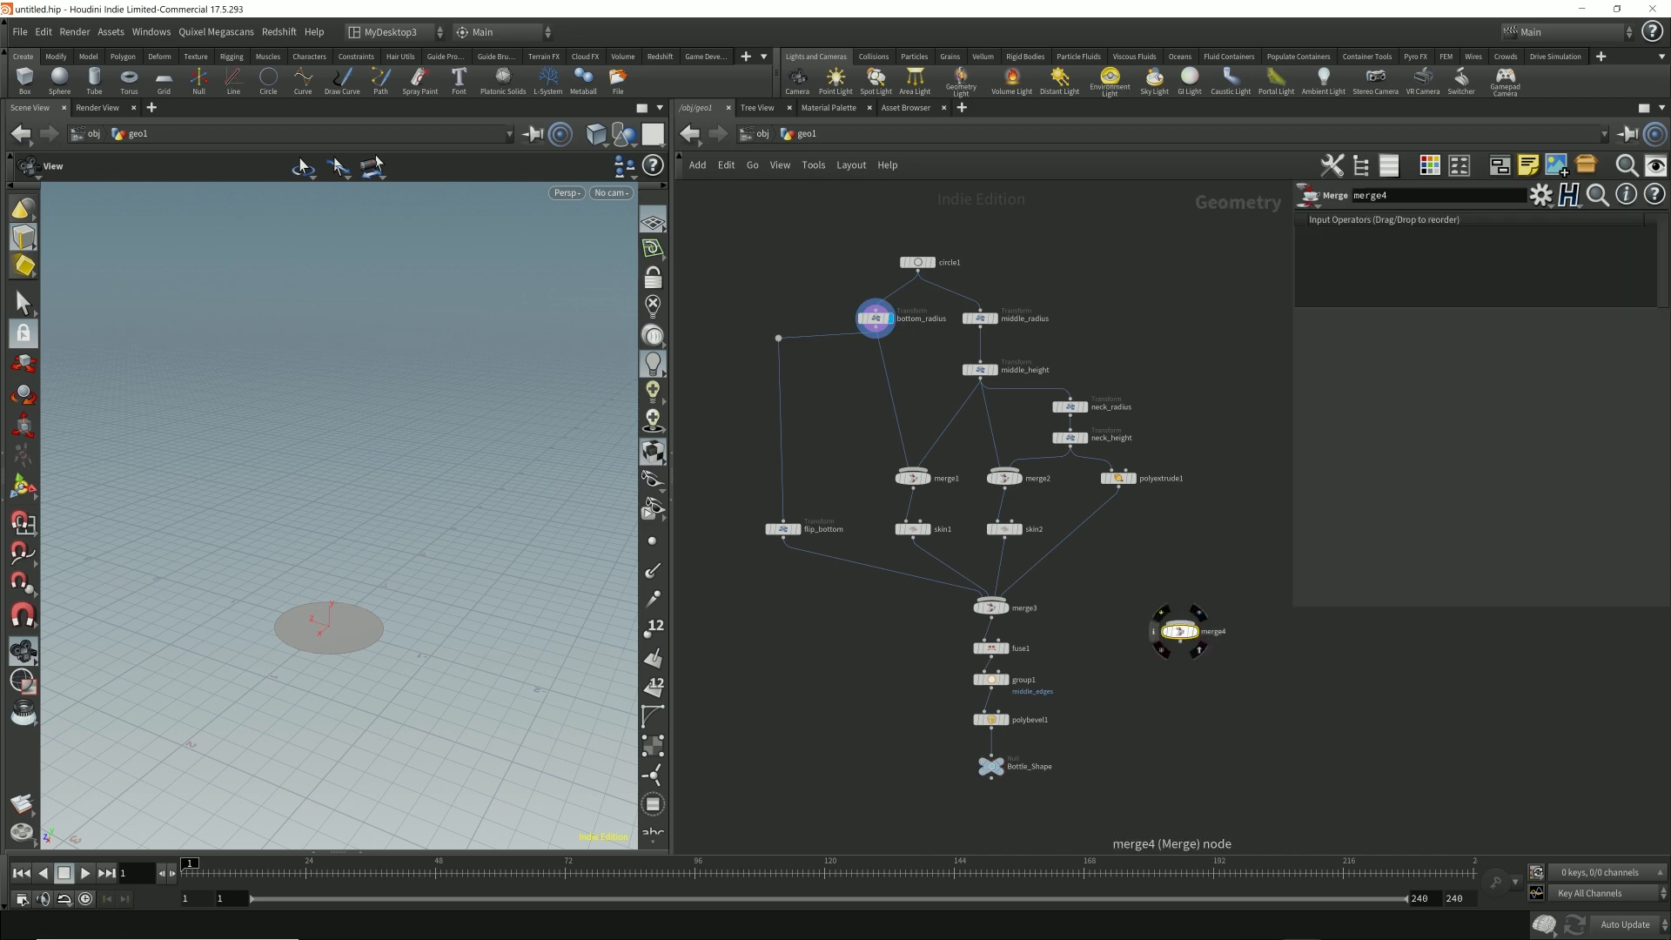
middle_click_drag(1131, 592, 1070, 622)
left_click_drag(1119, 660, 1165, 626)
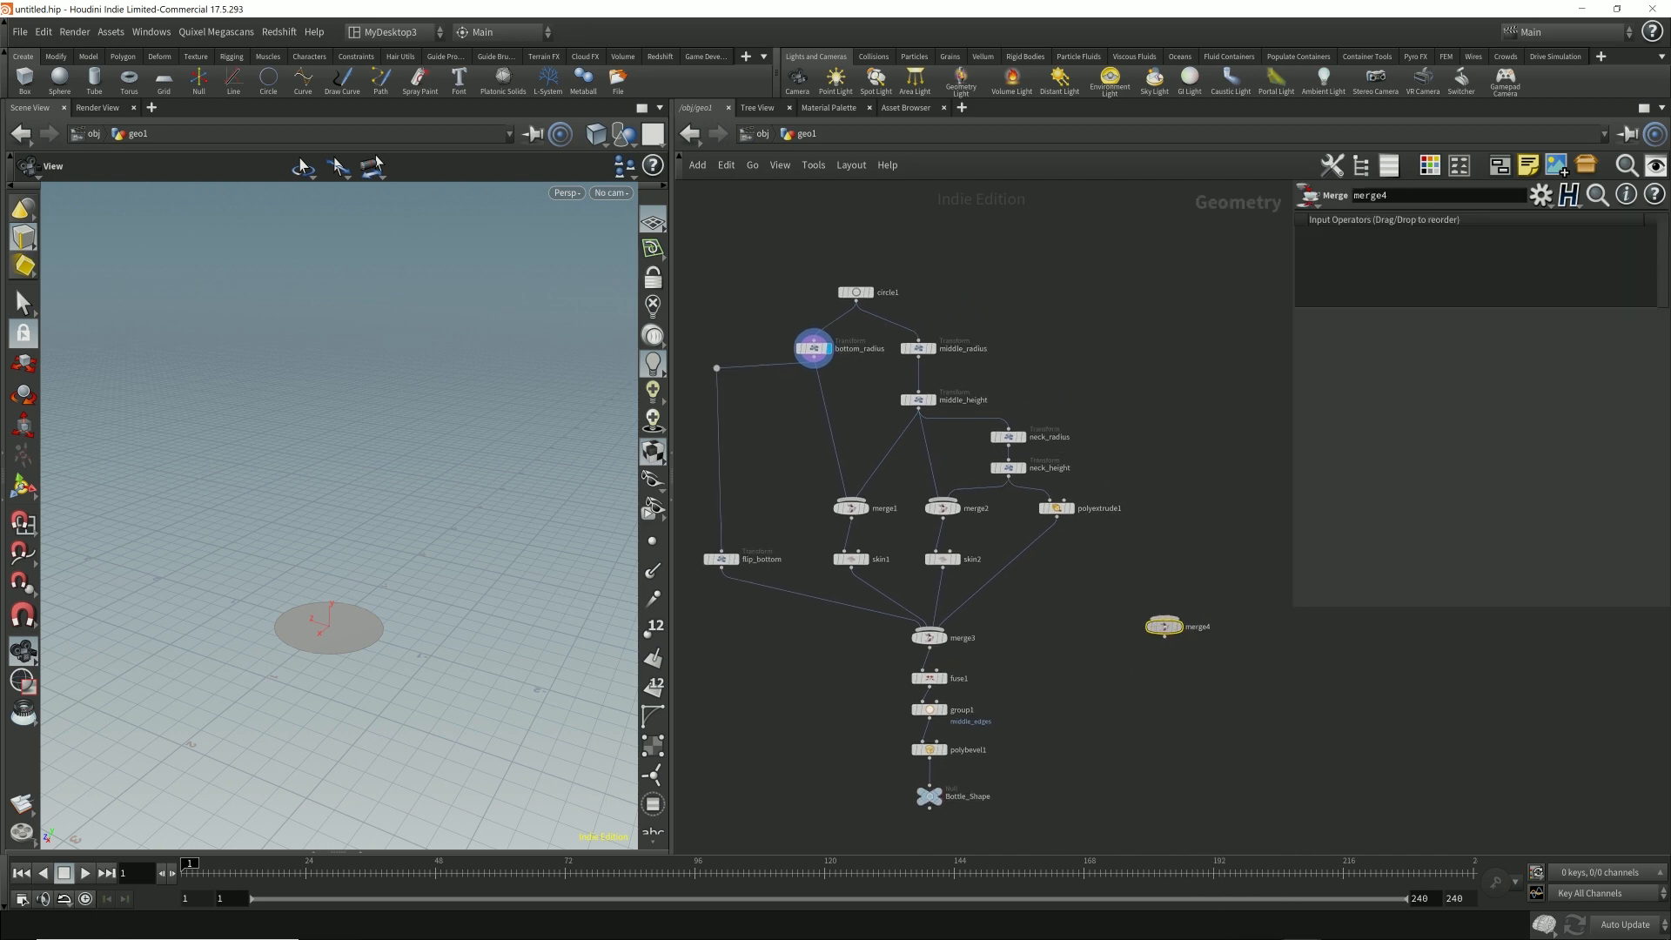
- Connect bottom_radius, middle_height and neck_height to the new Merge node, display the result, and position the node clear of the network
left_click_drag(814, 357, 1165, 617)
left_click_drag(918, 406, 1165, 617)
left_click_drag(1008, 474, 1165, 617)
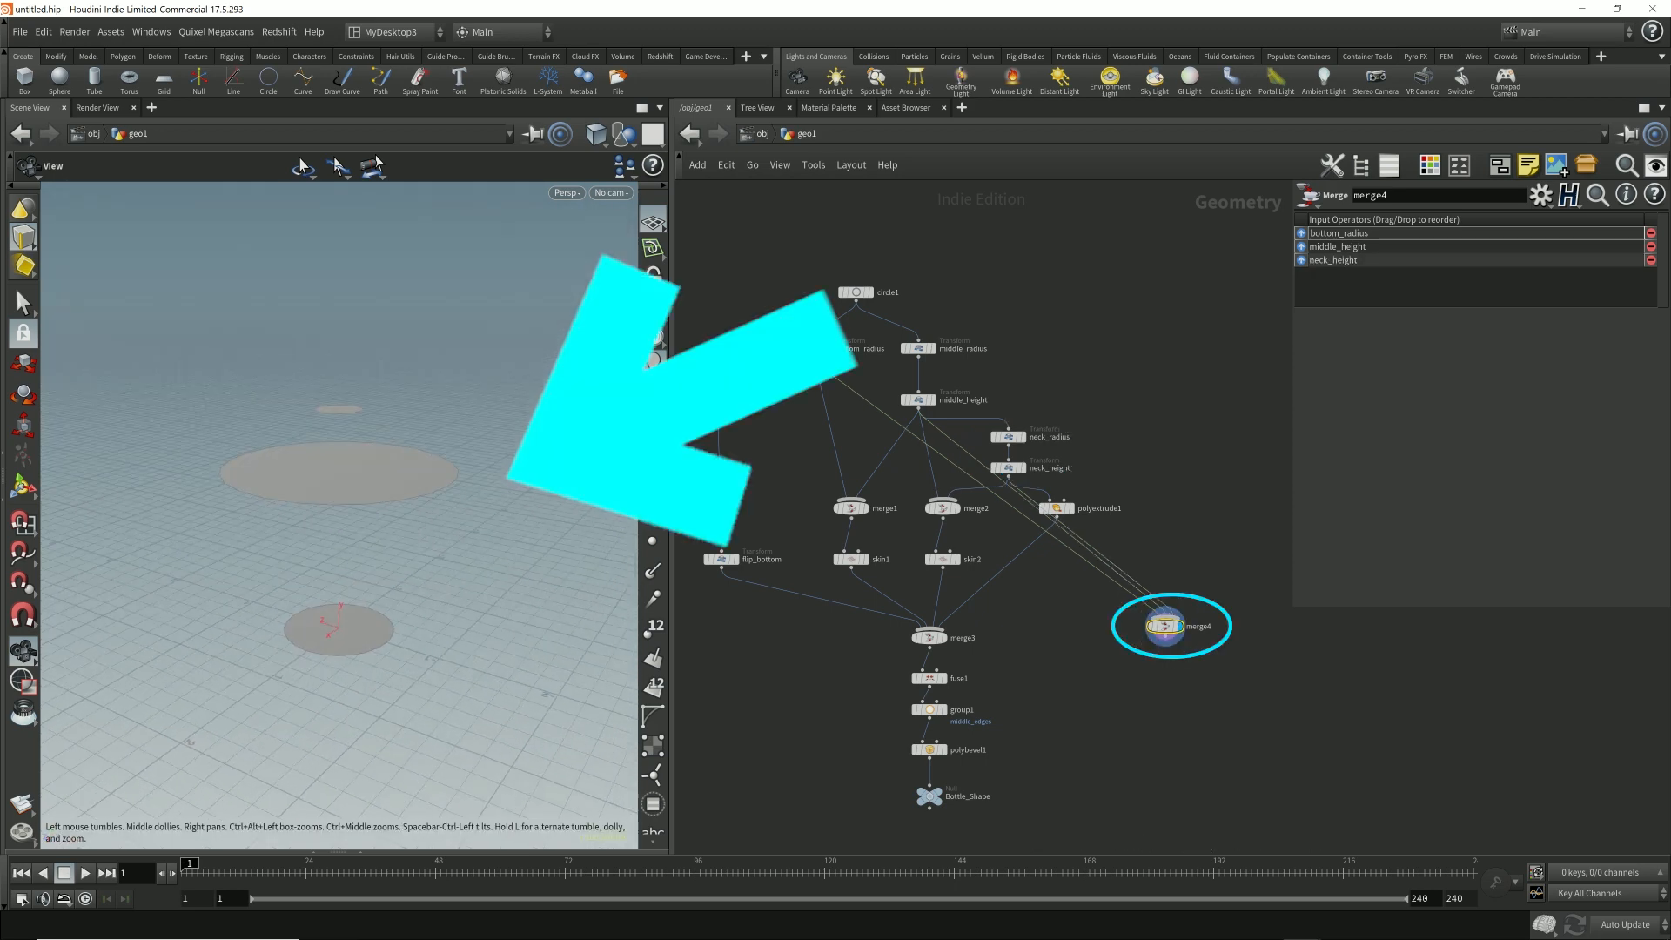
left_click_drag(556, 418, 557, 449)
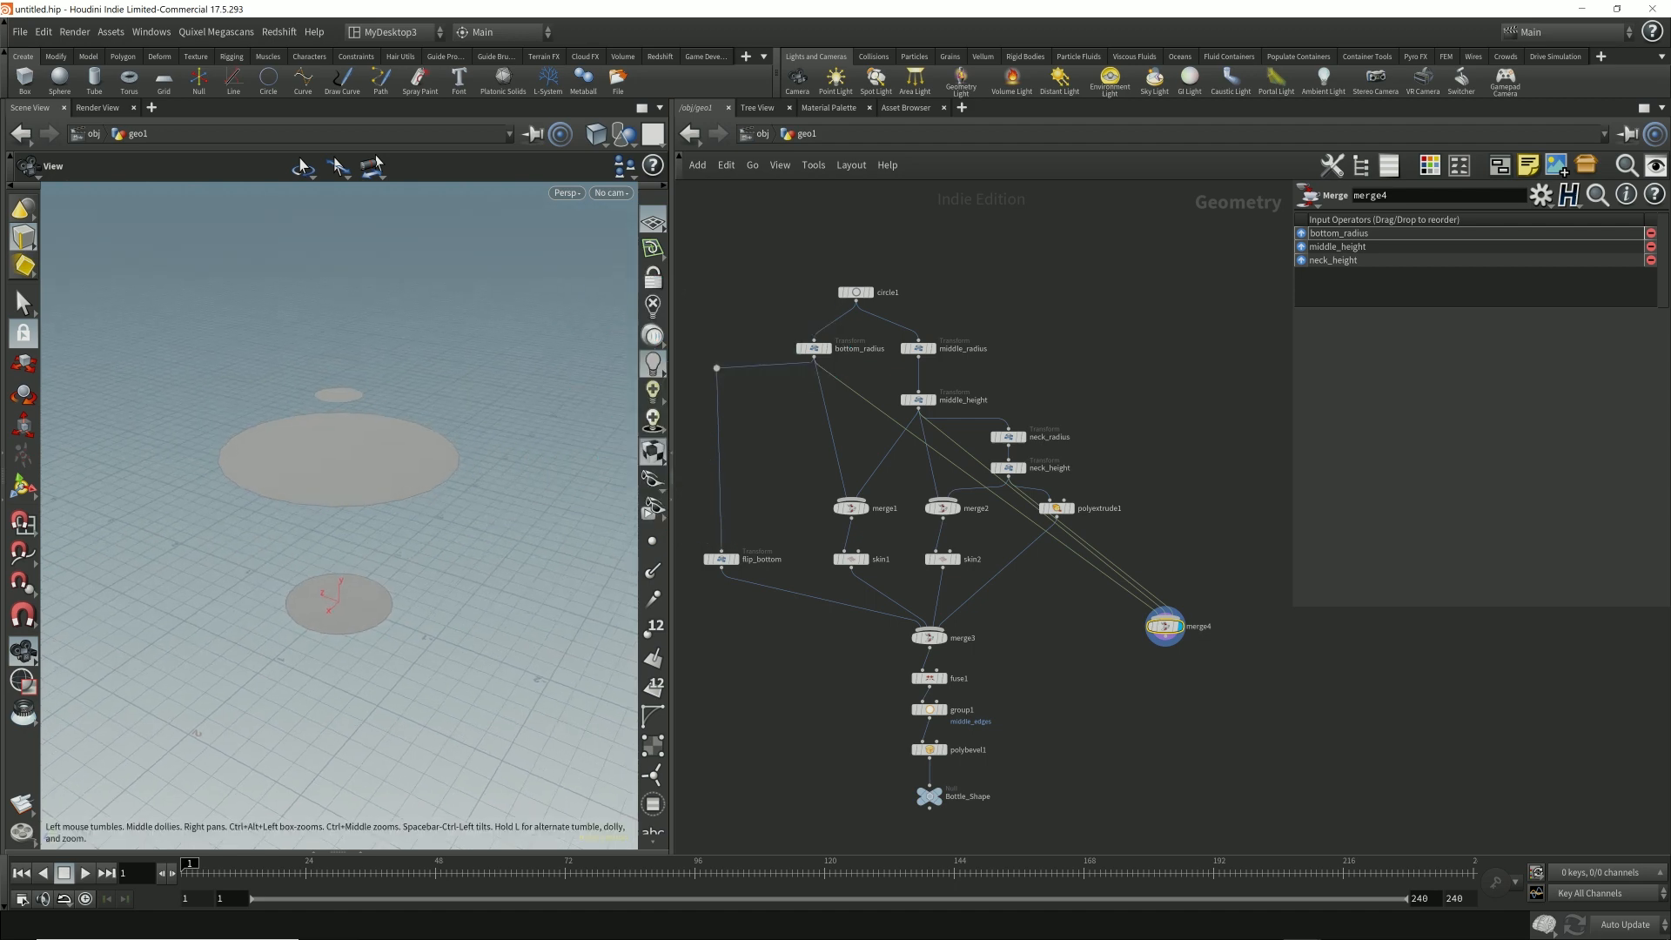
left_click_drag(1165, 625, 1245, 457)
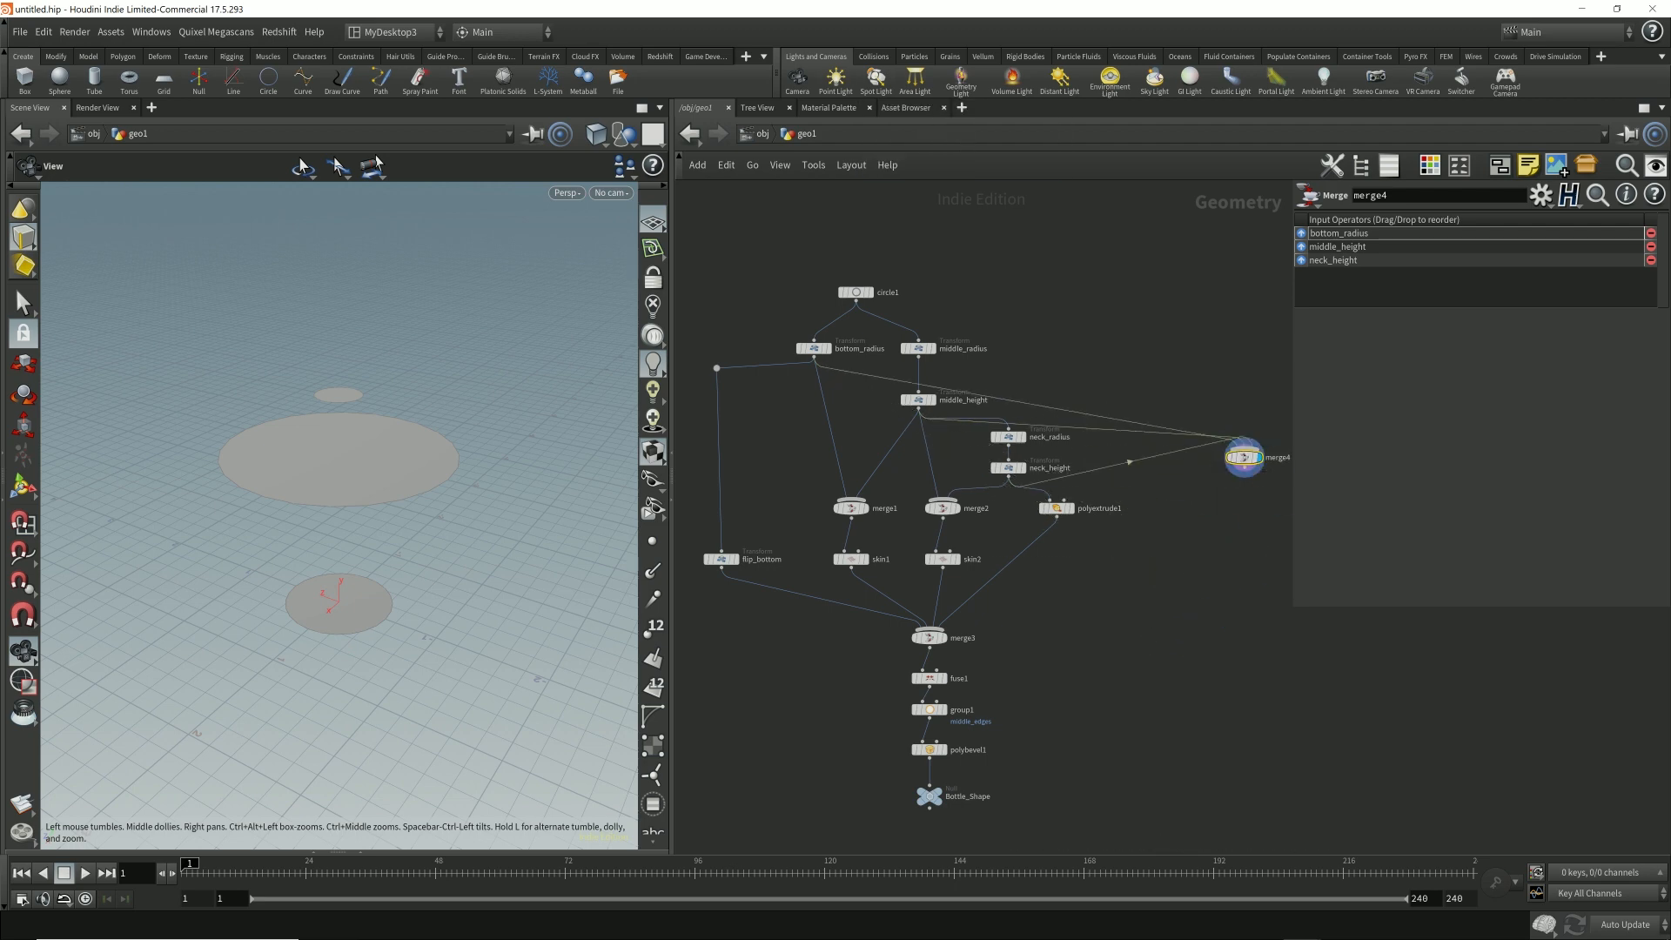
- Go up to the object level and open geo1's parameters in a floating window
left_click(756, 133)
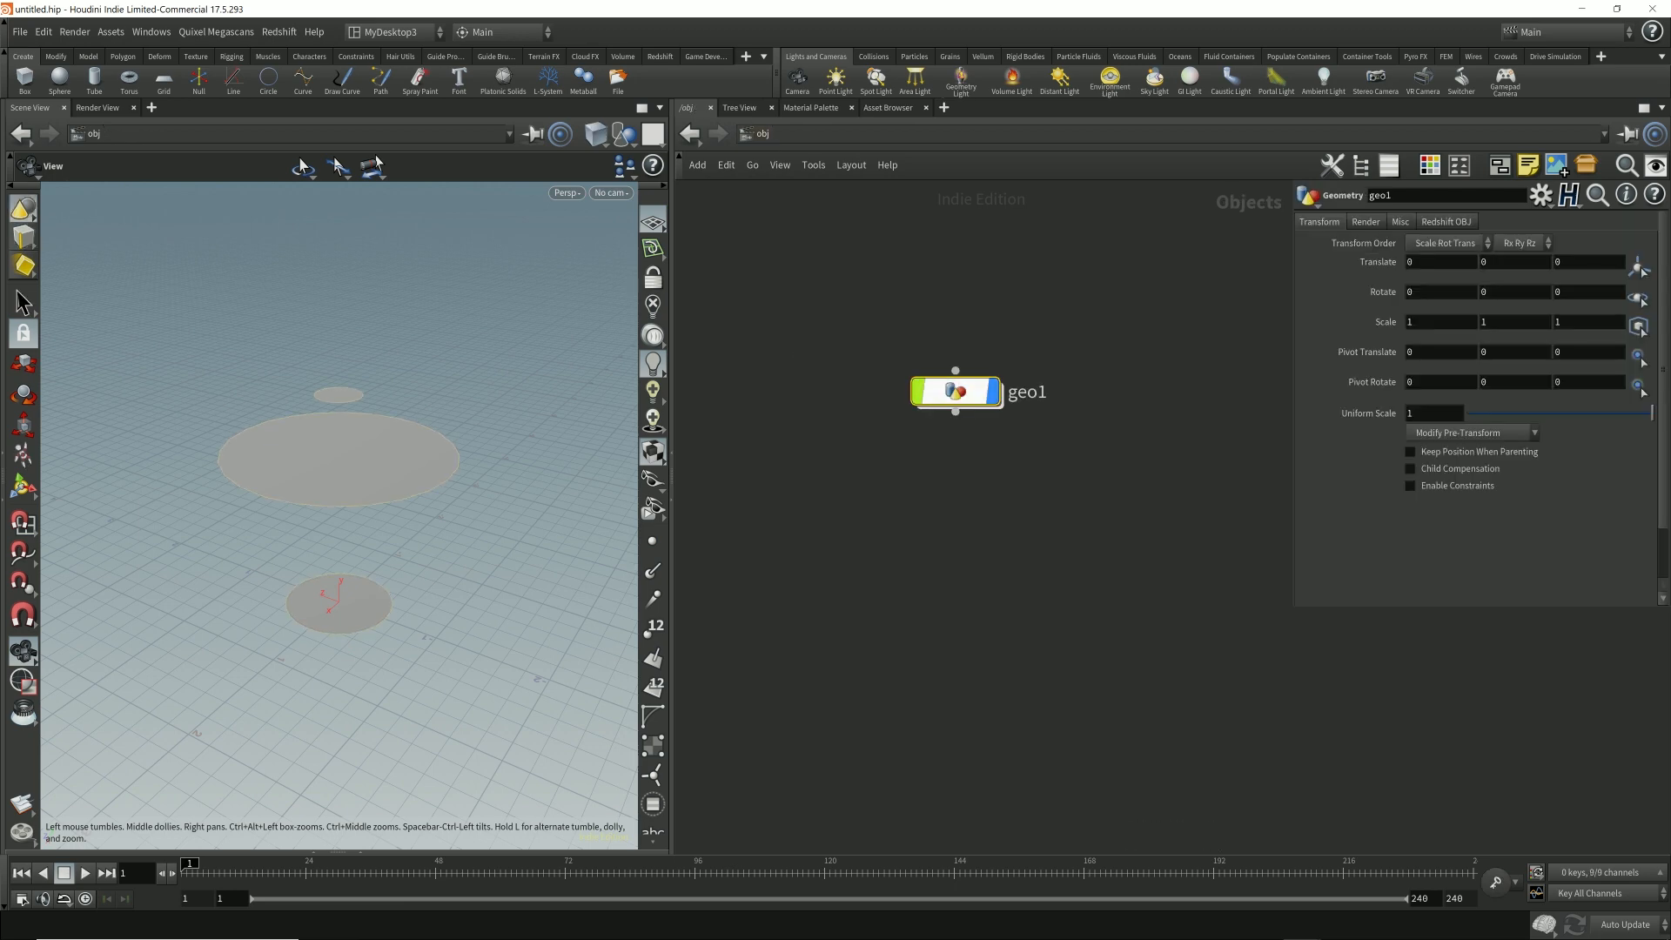
mouse_move(906, 344)
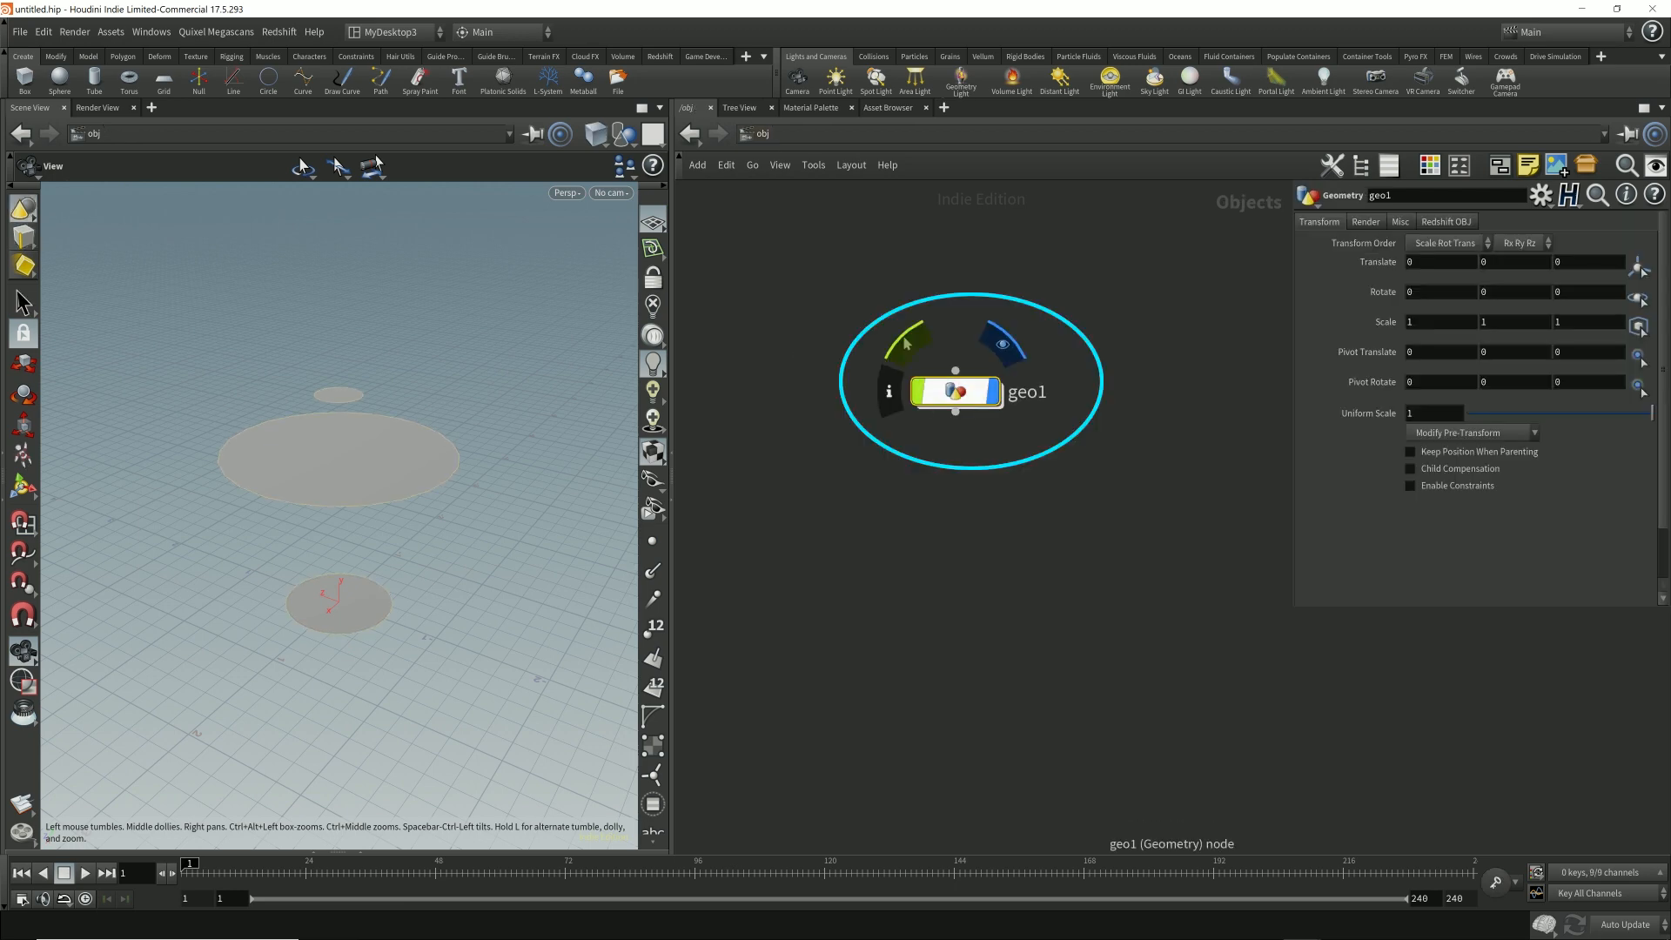
right_click(961, 393)
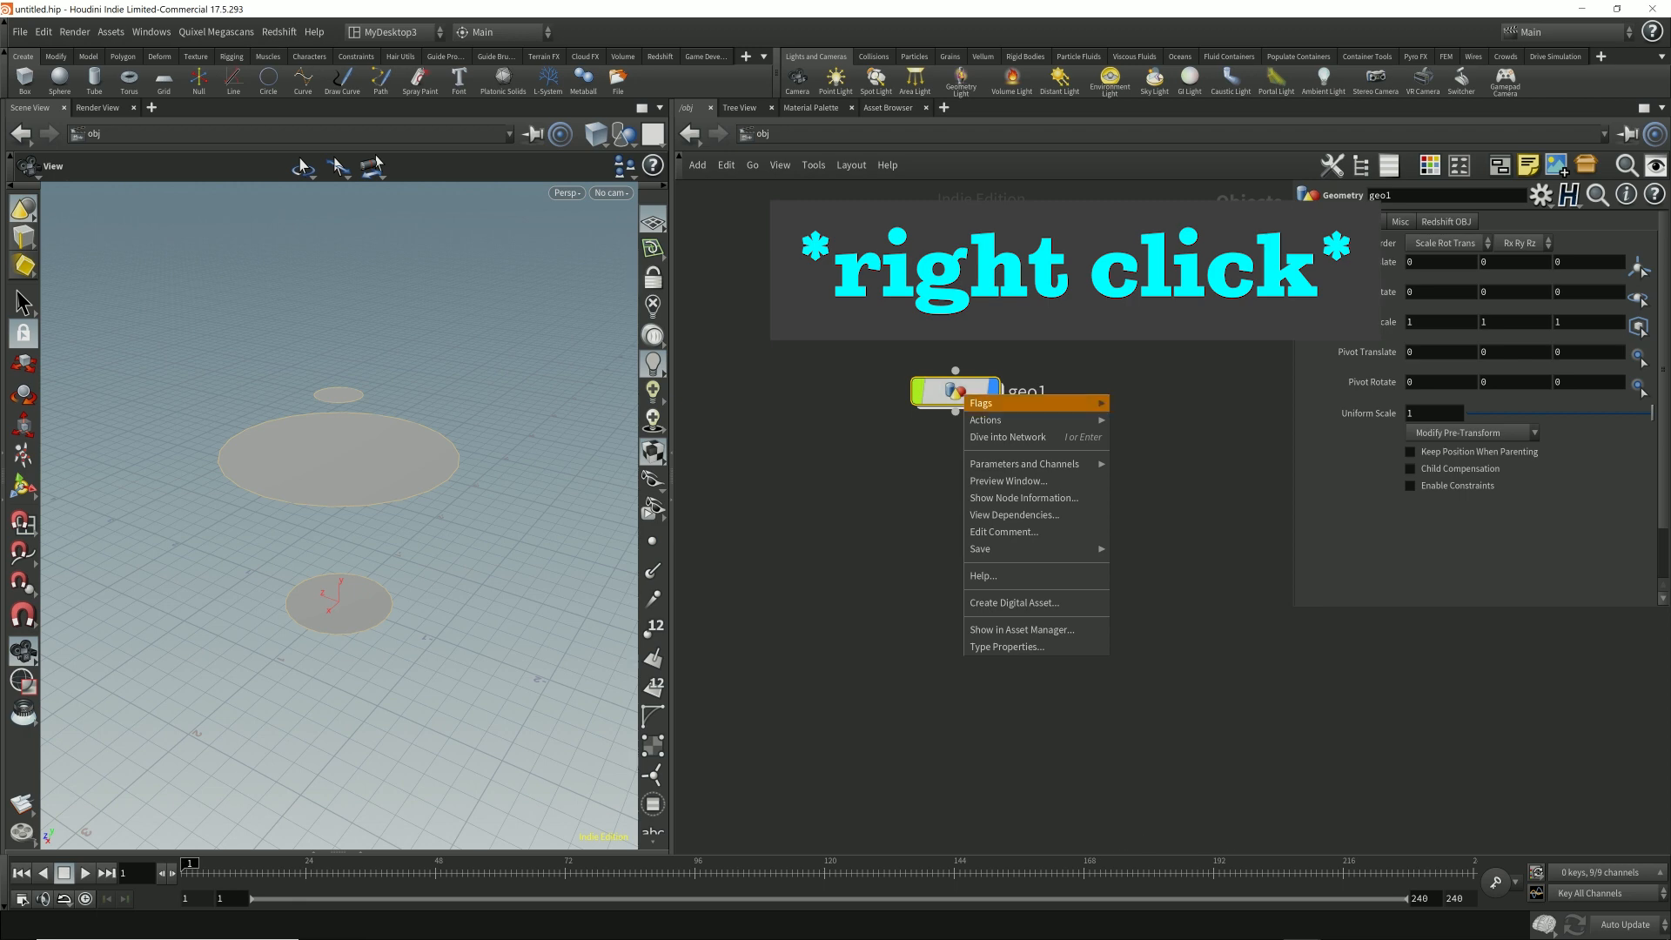
mouse_move(1027, 463)
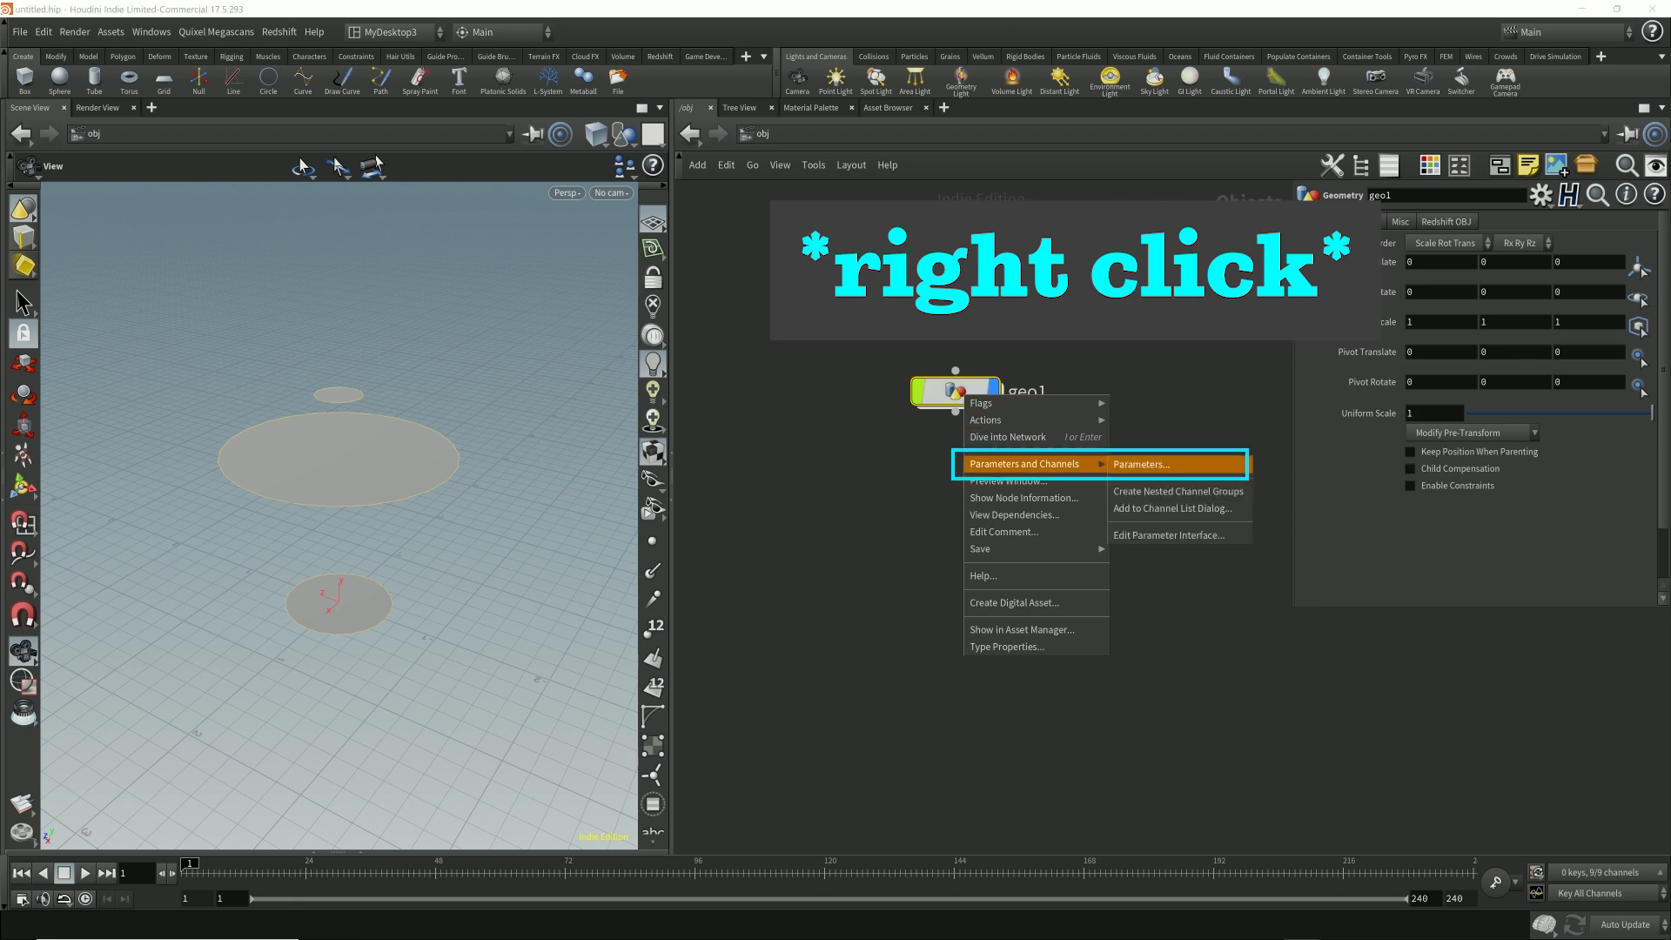
left_click(1141, 463)
mouse_move(1105, 196)
left_mouse_down()
mouse_move(637, 401)
mouse_move(647, 536)
left_mouse_up()
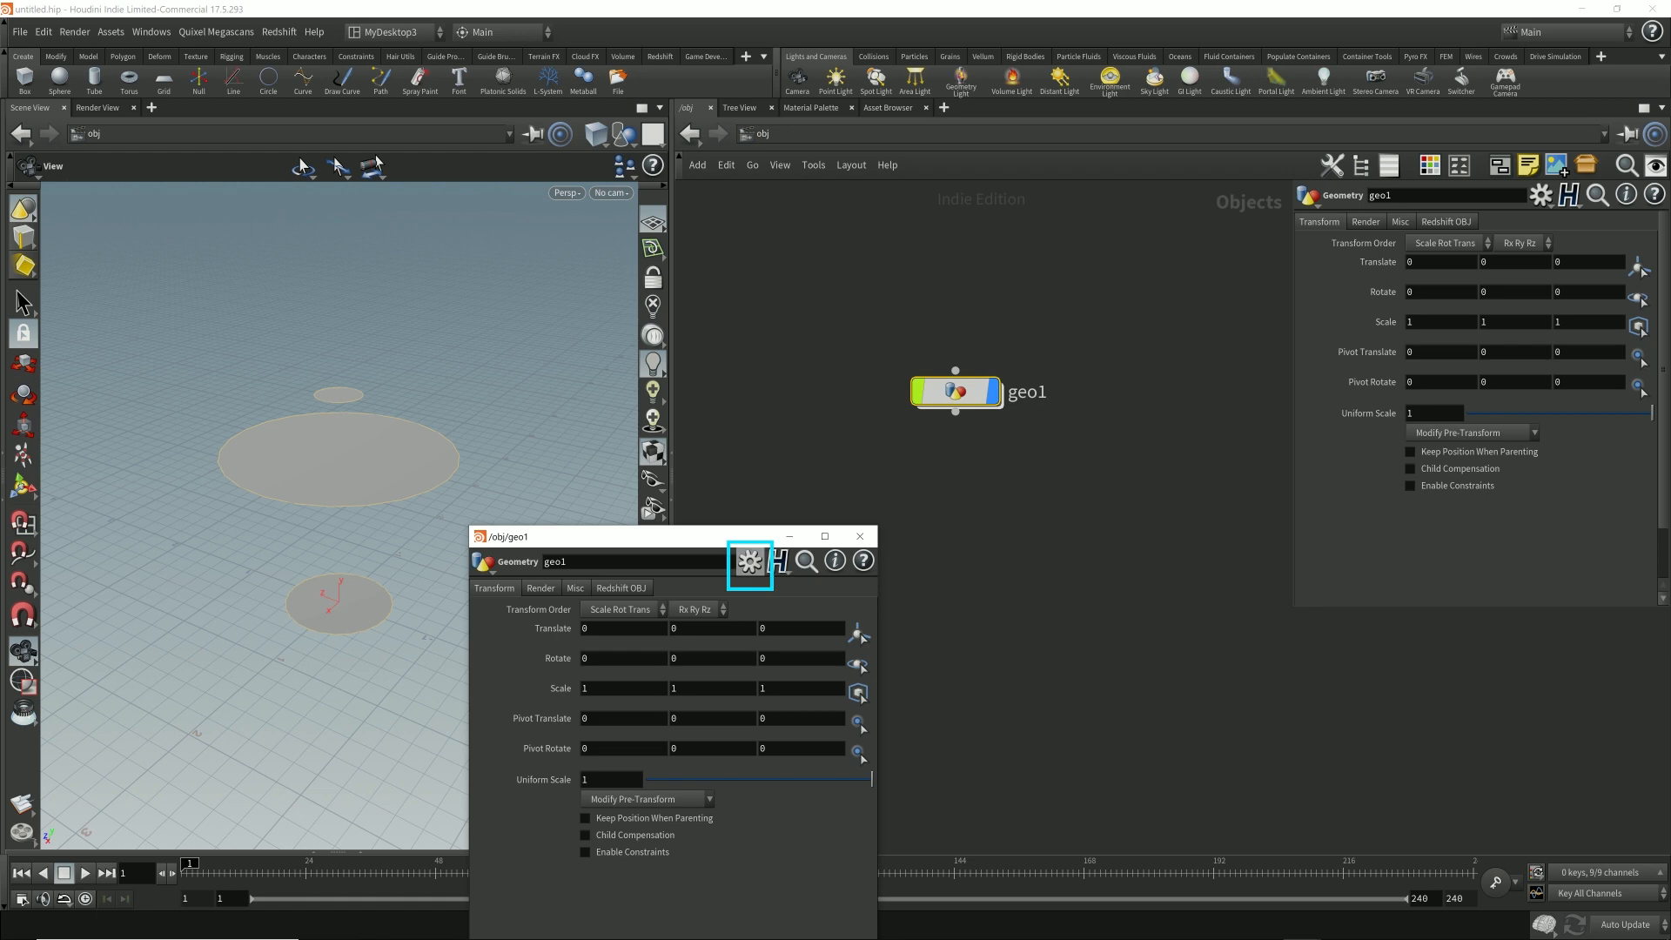
- Open the Edit Parameter Interface dialog for geo1 and move it clear of the network view
left_click(749, 560)
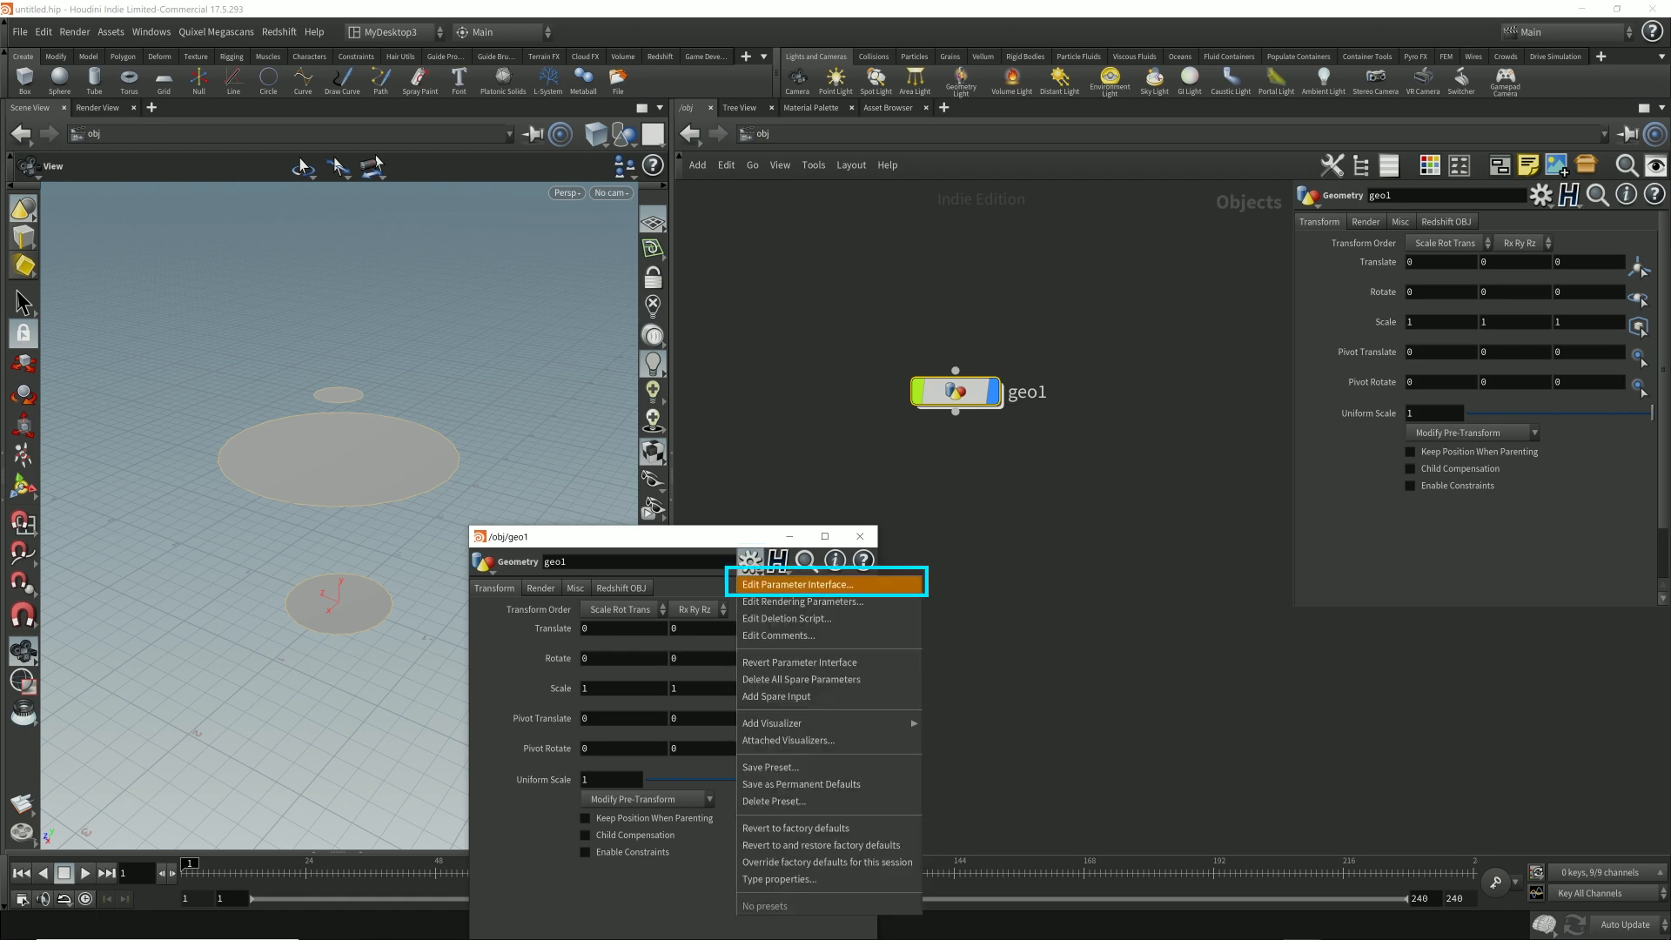
left_click(797, 584)
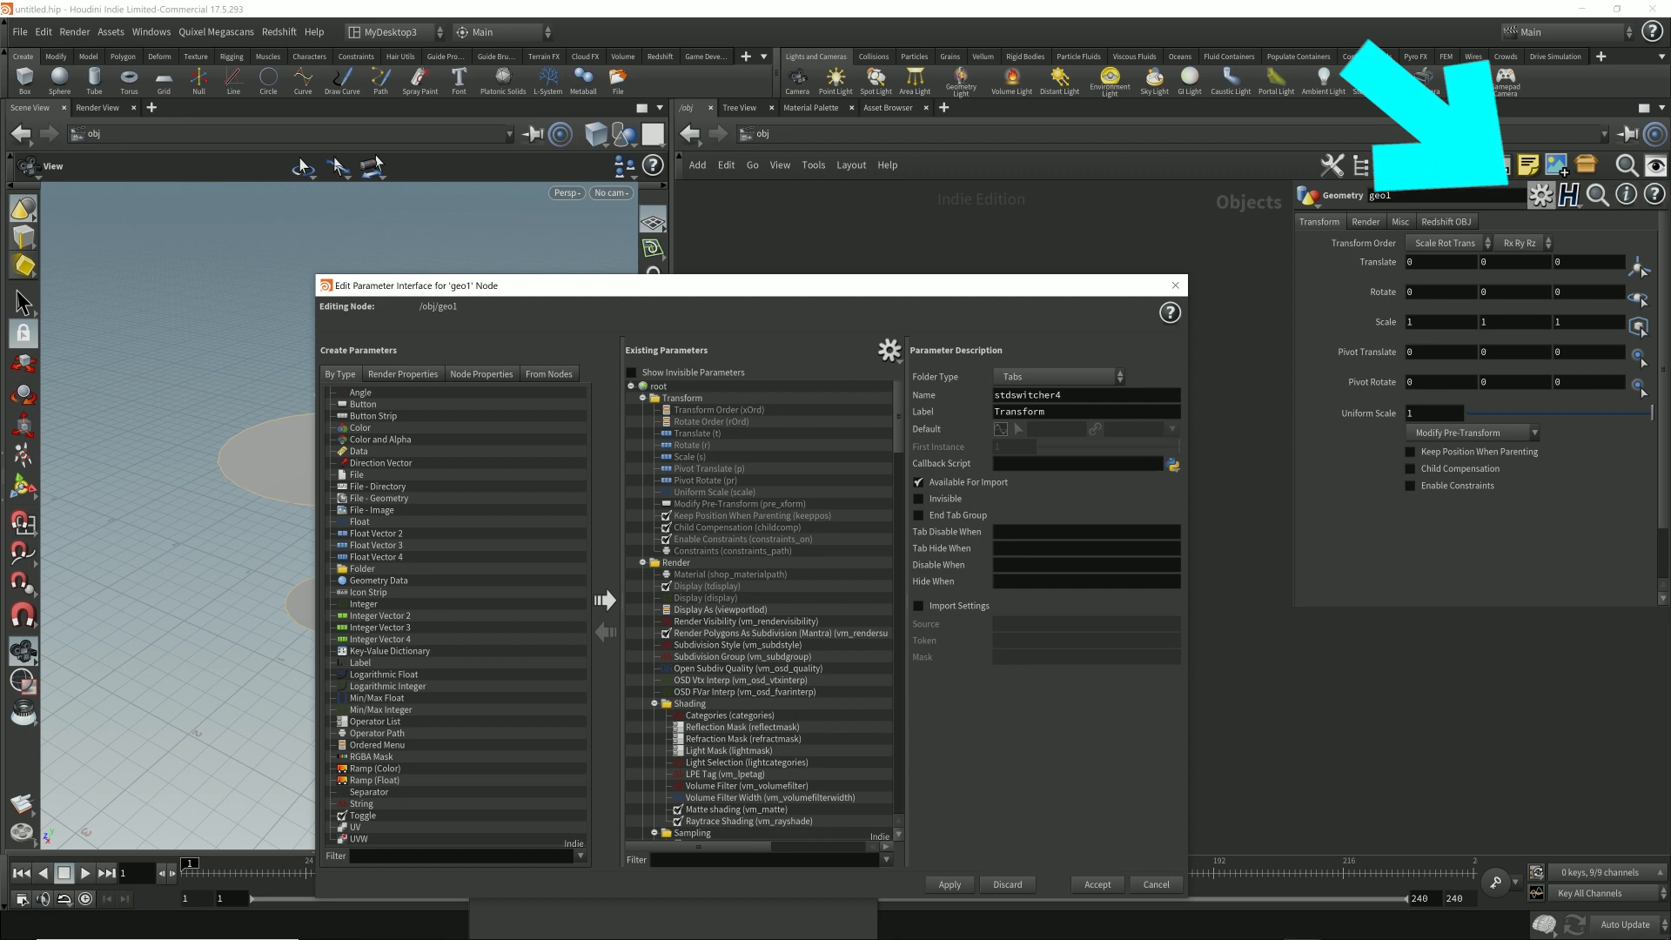
left_click_drag(866, 286, 666, 661)
mouse_move(645, 539)
left_mouse_down()
mouse_move(673, 311)
mouse_move(196, 657)
mouse_move(186, 694)
mouse_move(162, 531)
mouse_move(173, 544)
left_mouse_up()
mouse_move(906, 344)
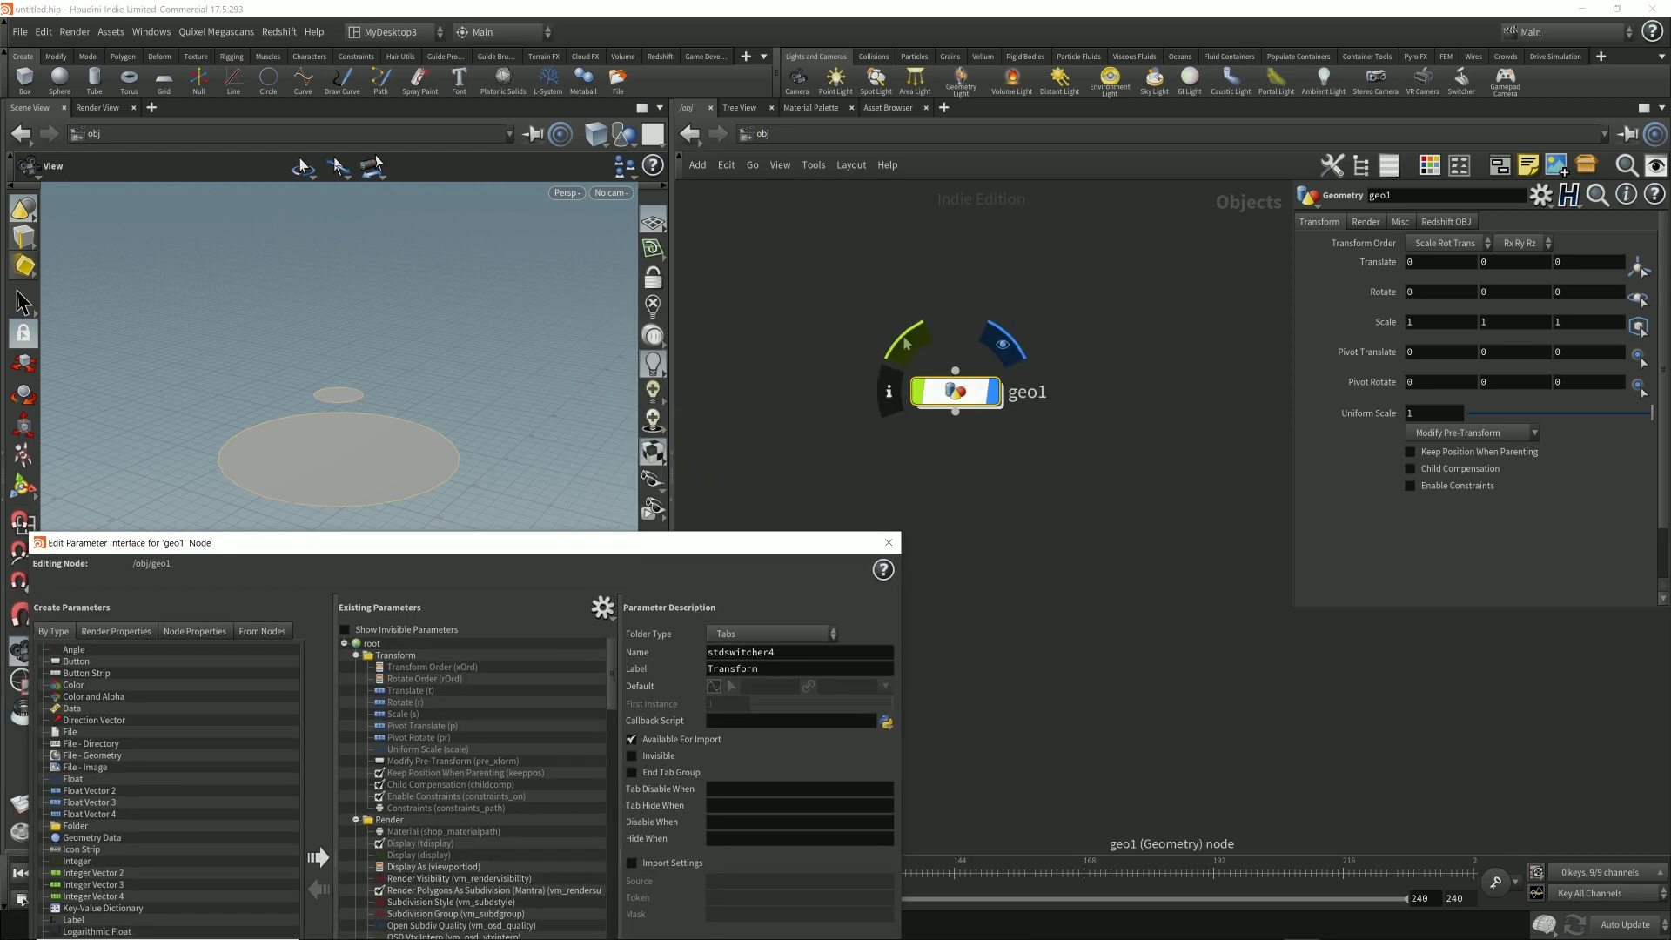
- Go inside geo1, select the bottom_radius node, and display the Bottle_Shape output with the dialog moved out of the way
double_click(955, 392)
middle_click_drag(955, 392, 989, 350)
left_click_drag(259, 542, 286, 695)
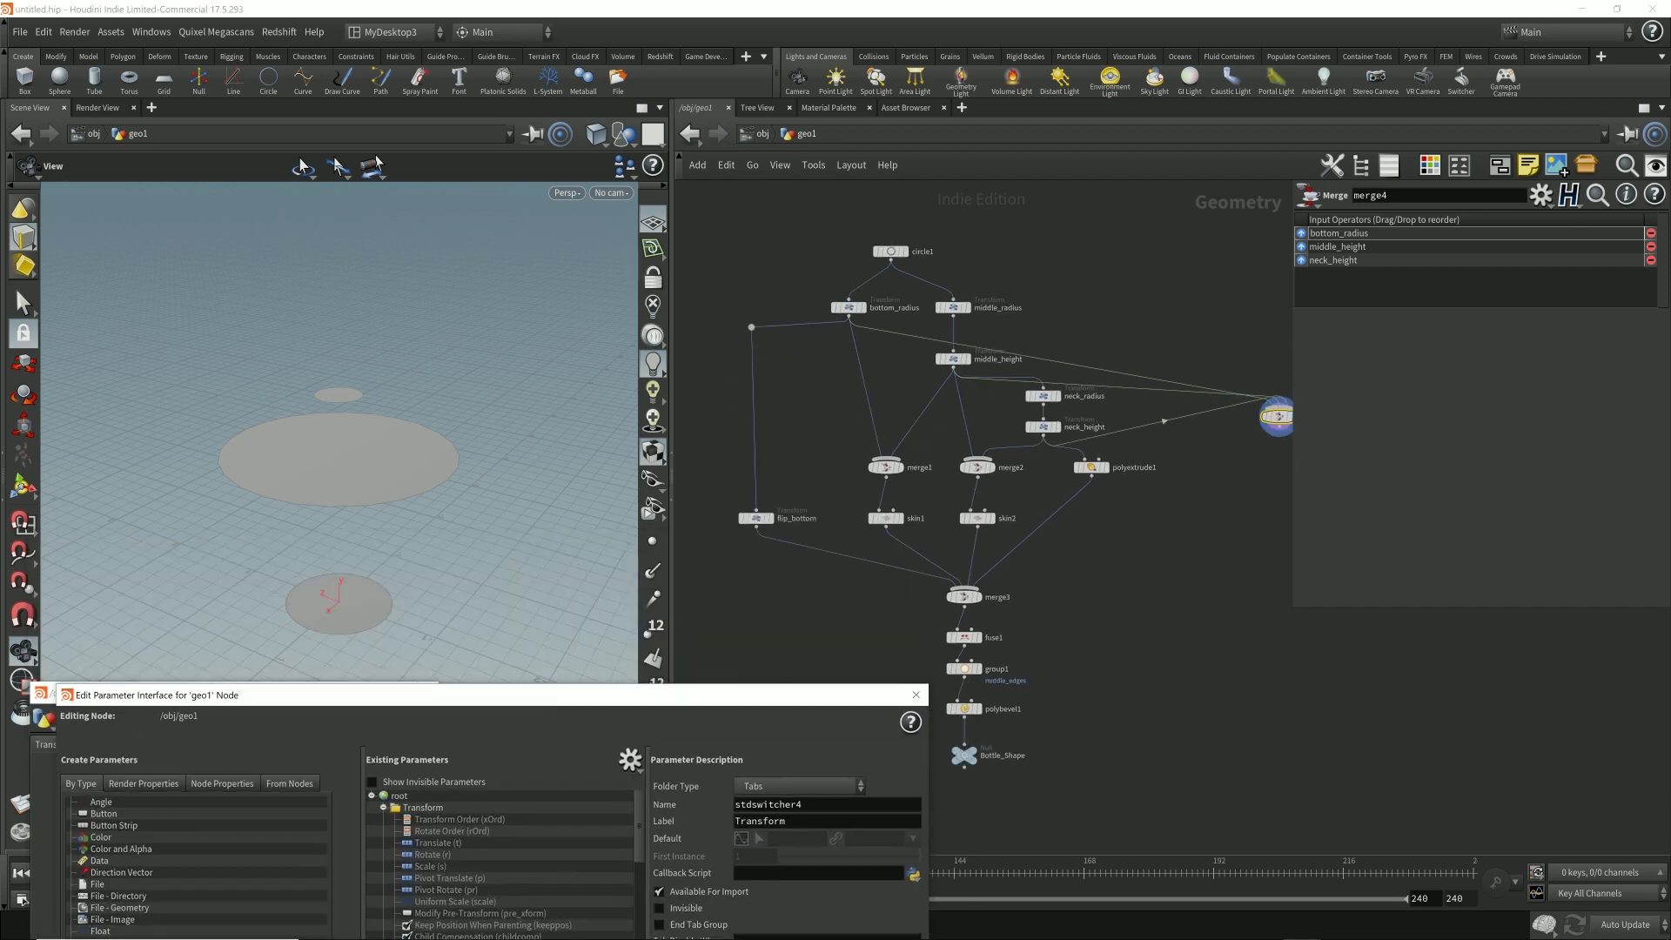
left_click_drag(811, 277, 869, 322)
middle_click_drag(948, 522, 959, 506)
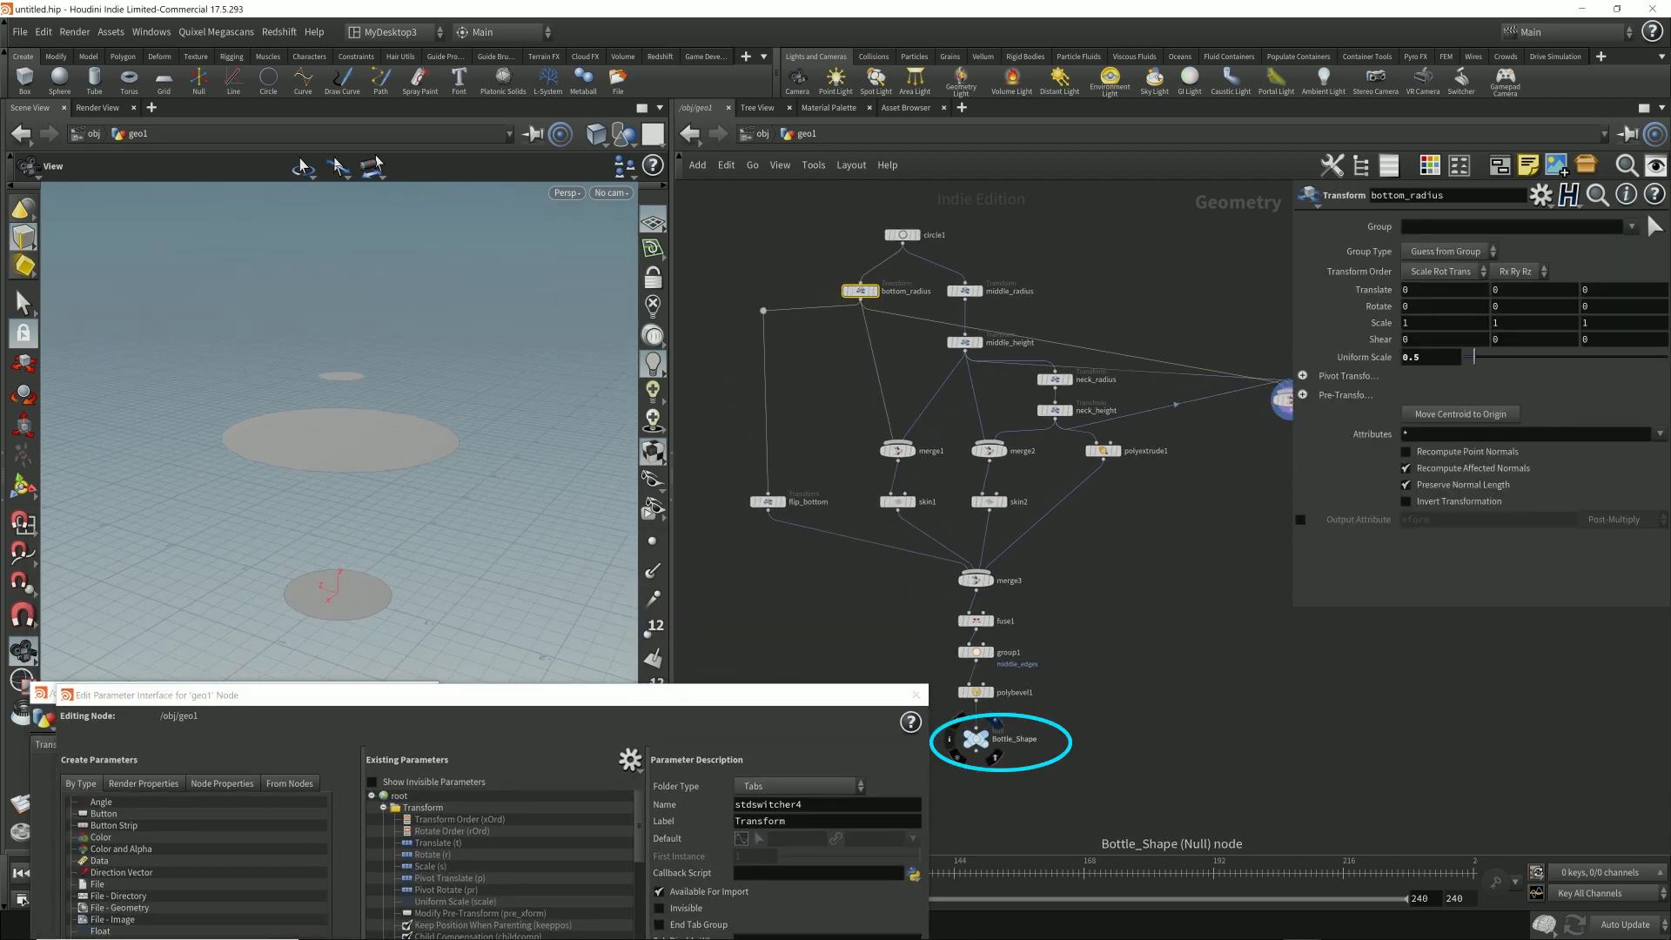
left_click(994, 731)
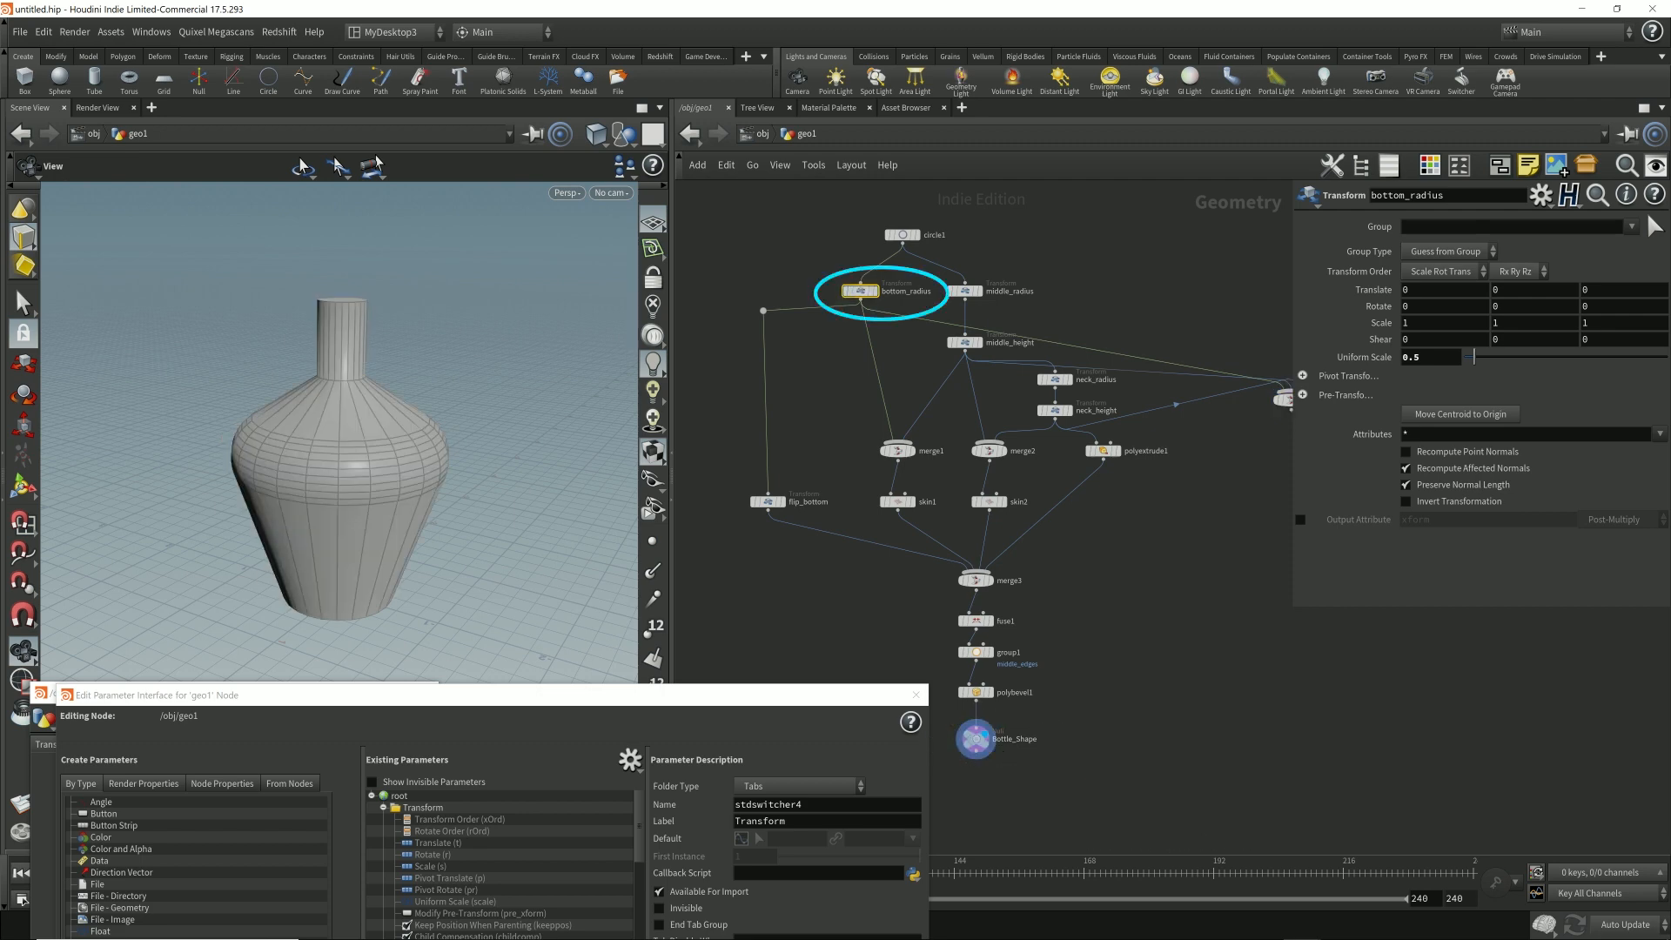
- Test the bottom_radius Uniform Scale between 0.2 and 1.1, and leave it at 0.4
left_click(1422, 356)
key("Down")
key("Down")
key("Down")
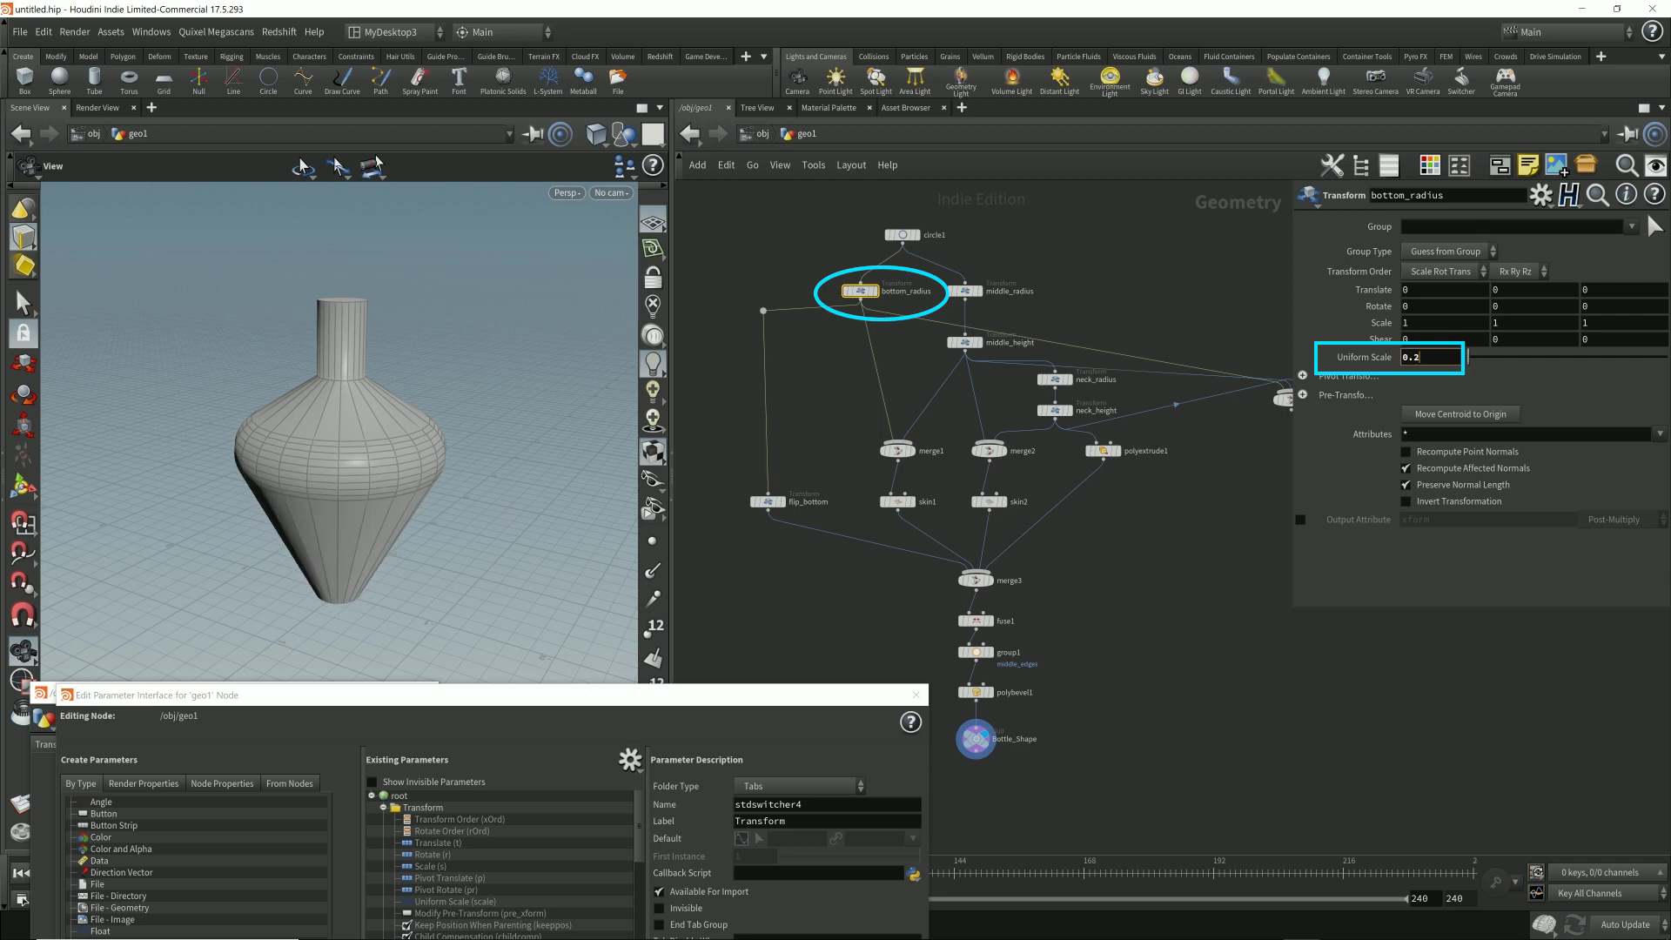
key("Up")
key("Up")
key("Up")
key("Up")
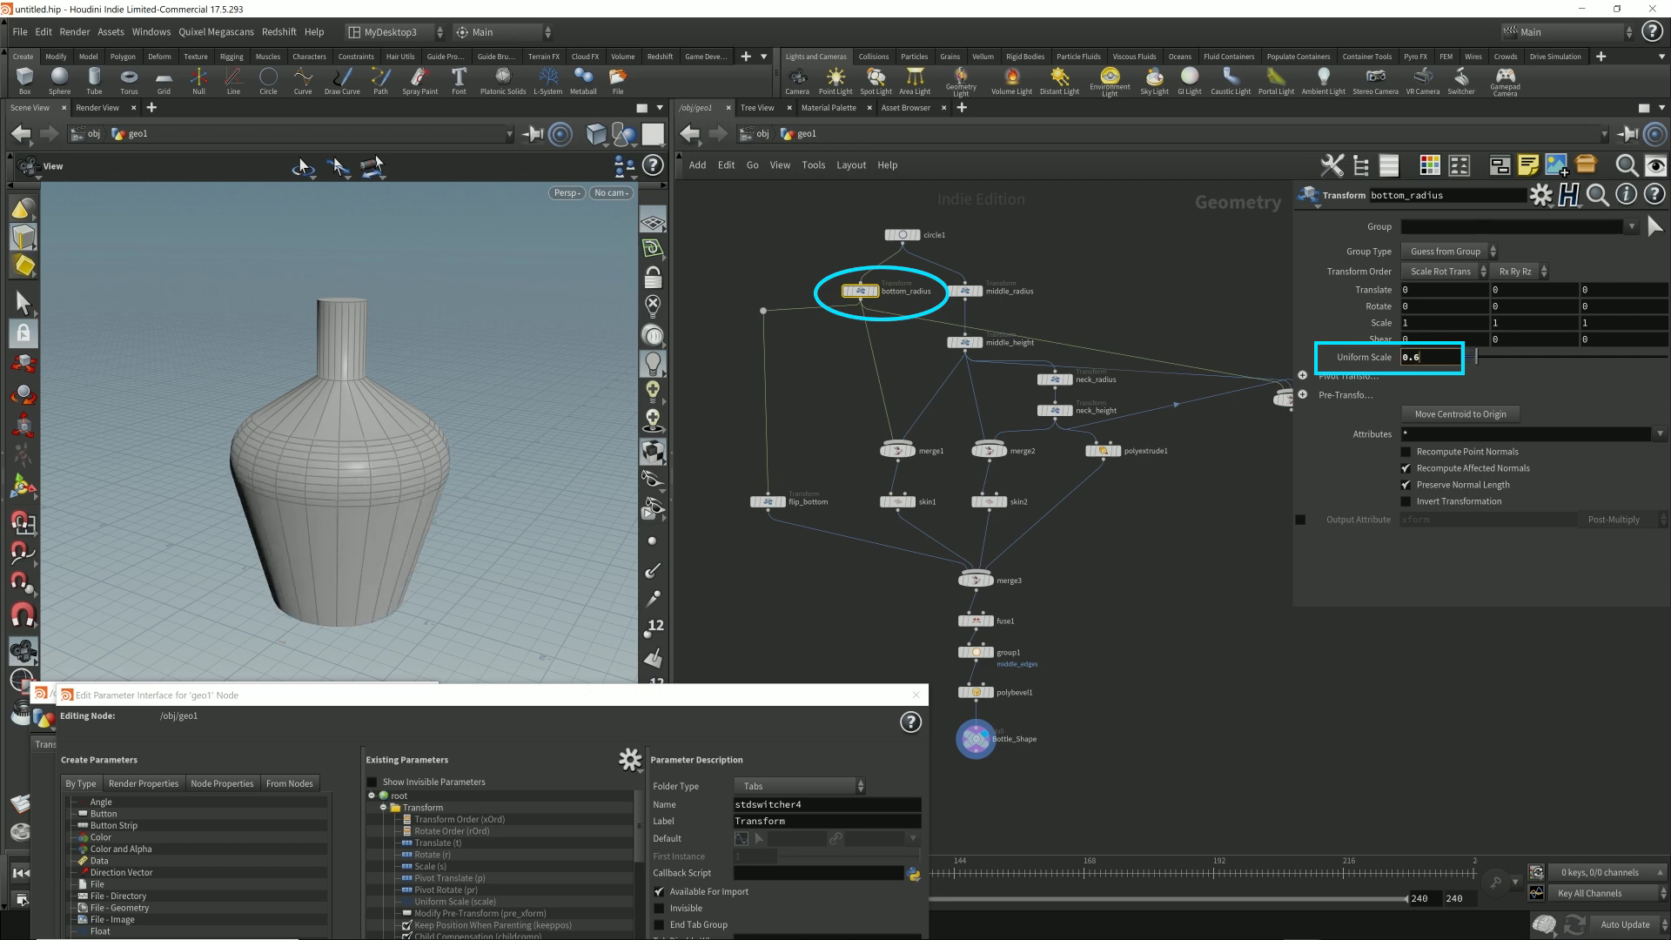
key("Up")
key("Up")
key("Up")
key("Up")
key("Up")
key("Up")
key("Up")
key("Up")
key("Up")
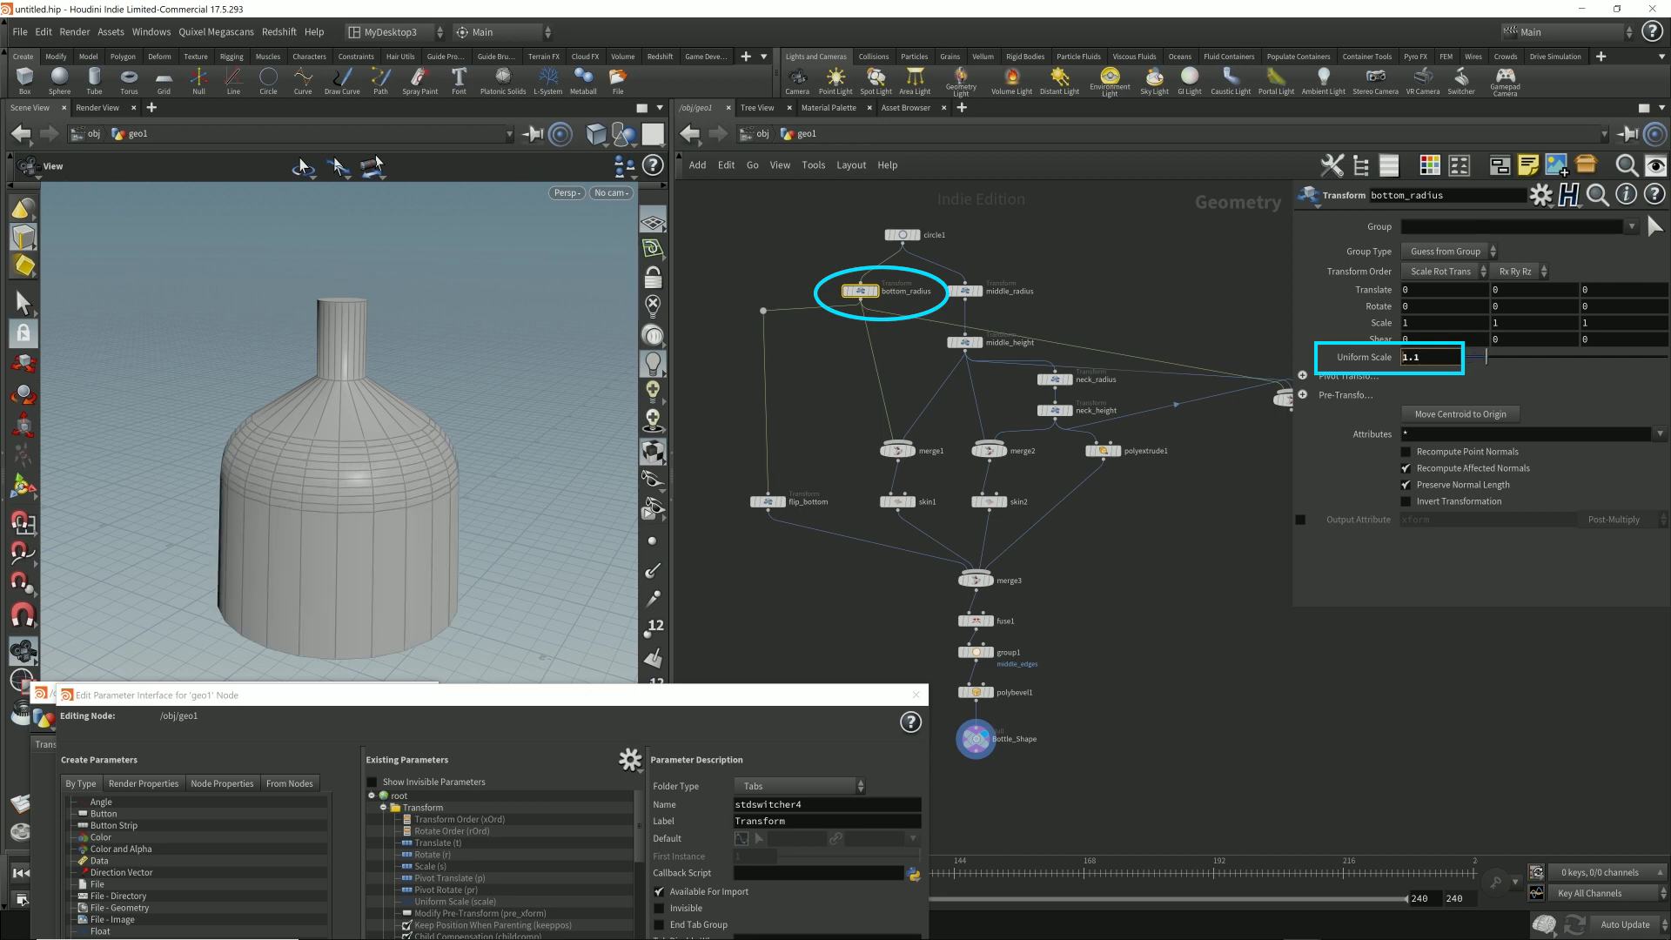
key("Down")
key("Down")
key("Down")
key("Down")
key("Down")
key("Down")
key("Down")
key("Down")
key("Down")
key("Down")
key("Down")
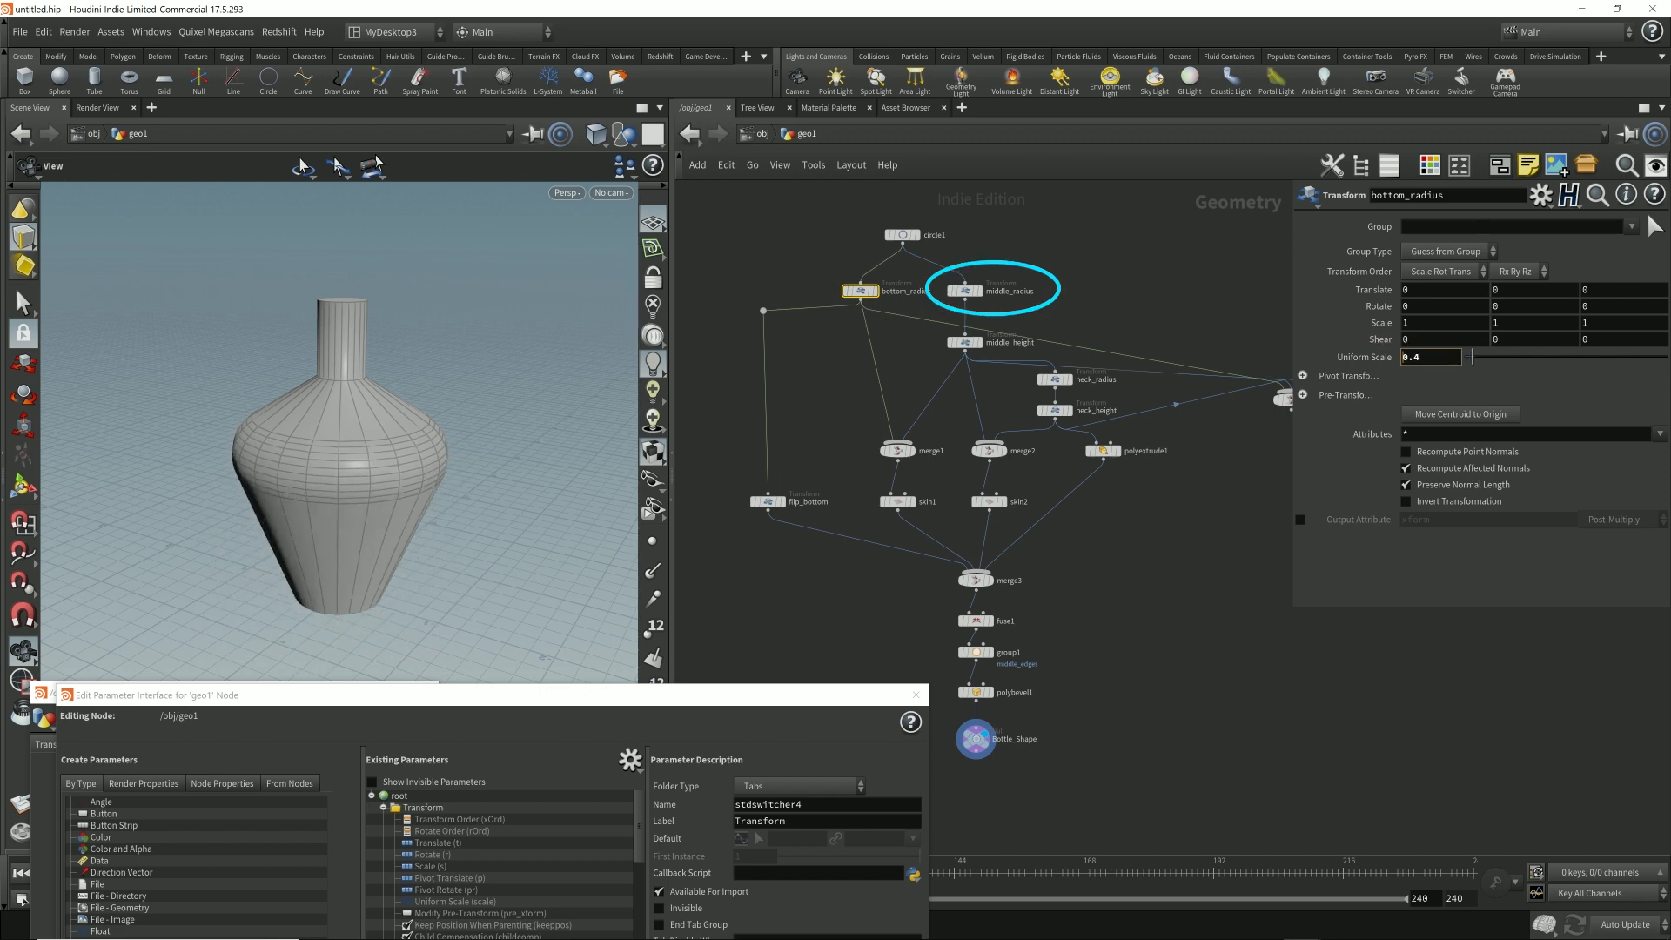
- Vary the middle_radius Uniform Scale to test the bottle's width, and leave it at 1.1
left_click(965, 291)
left_click(1416, 356)
key("Up")
key("Up")
key("Up")
key("Up")
key("Up")
key("Up")
key("Down")
key("Down")
key("Down")
key("Down")
key("Down")
key("Down")
key("Down")
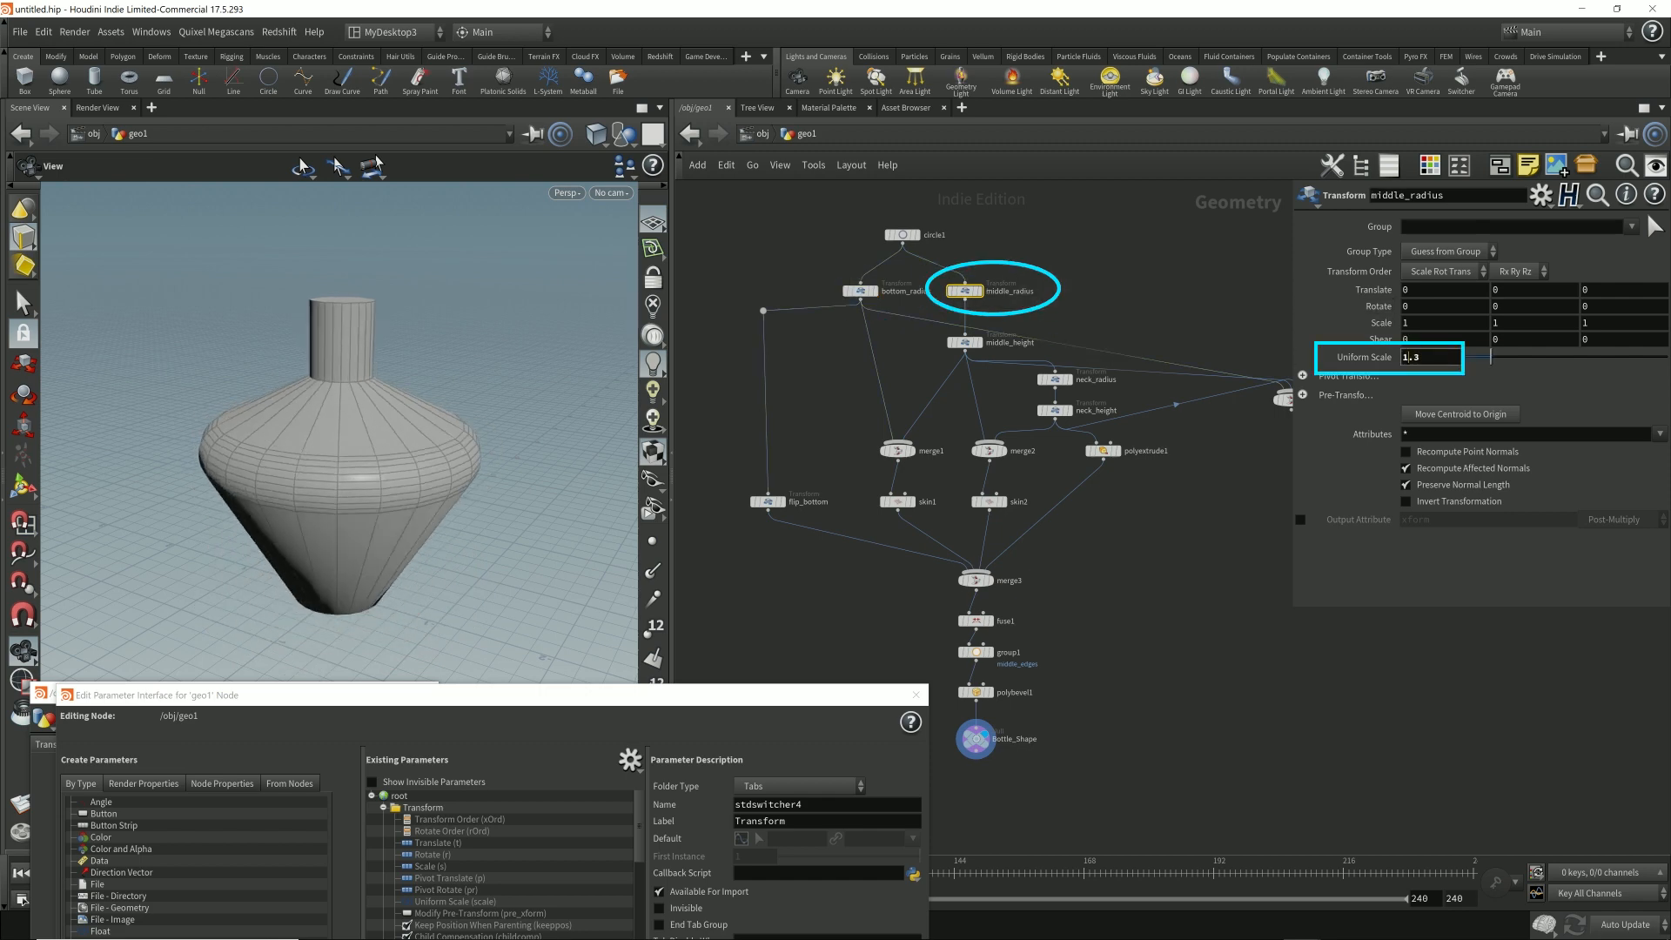
key("Down")
key("Down")
key("Down")
key("Up")
key("Up")
key("Up")
key("Up")
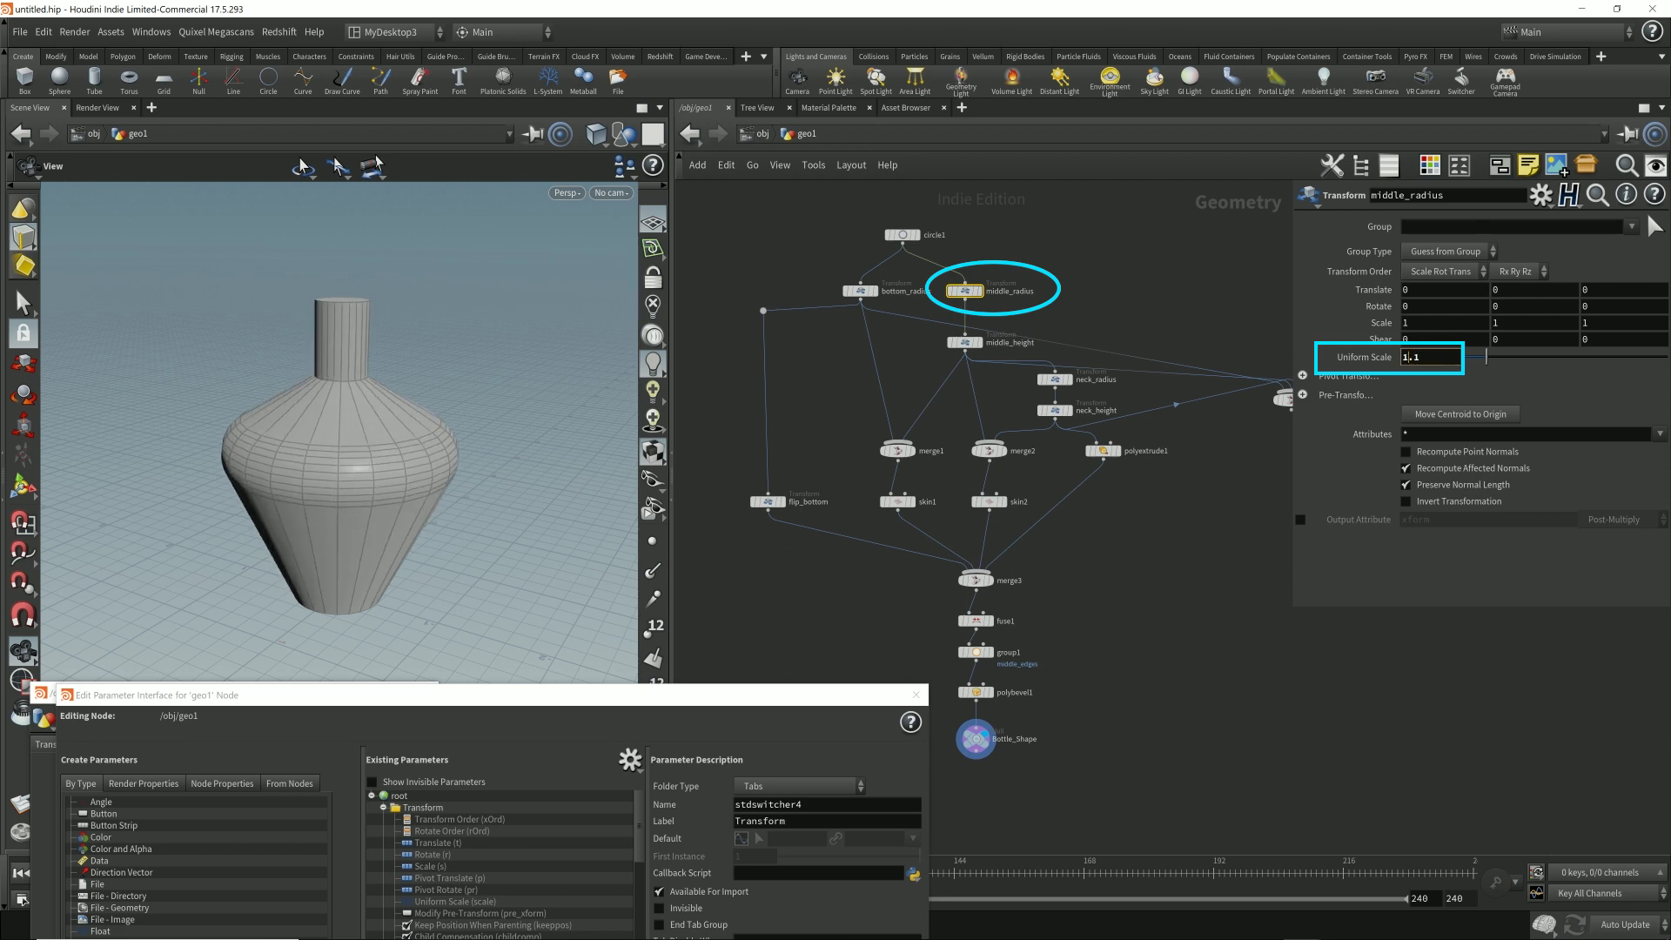
- Lower and raise the middle_height Y translation to test the body height, and leave it at 1.4
left_click(964, 342)
left_click(1417, 357)
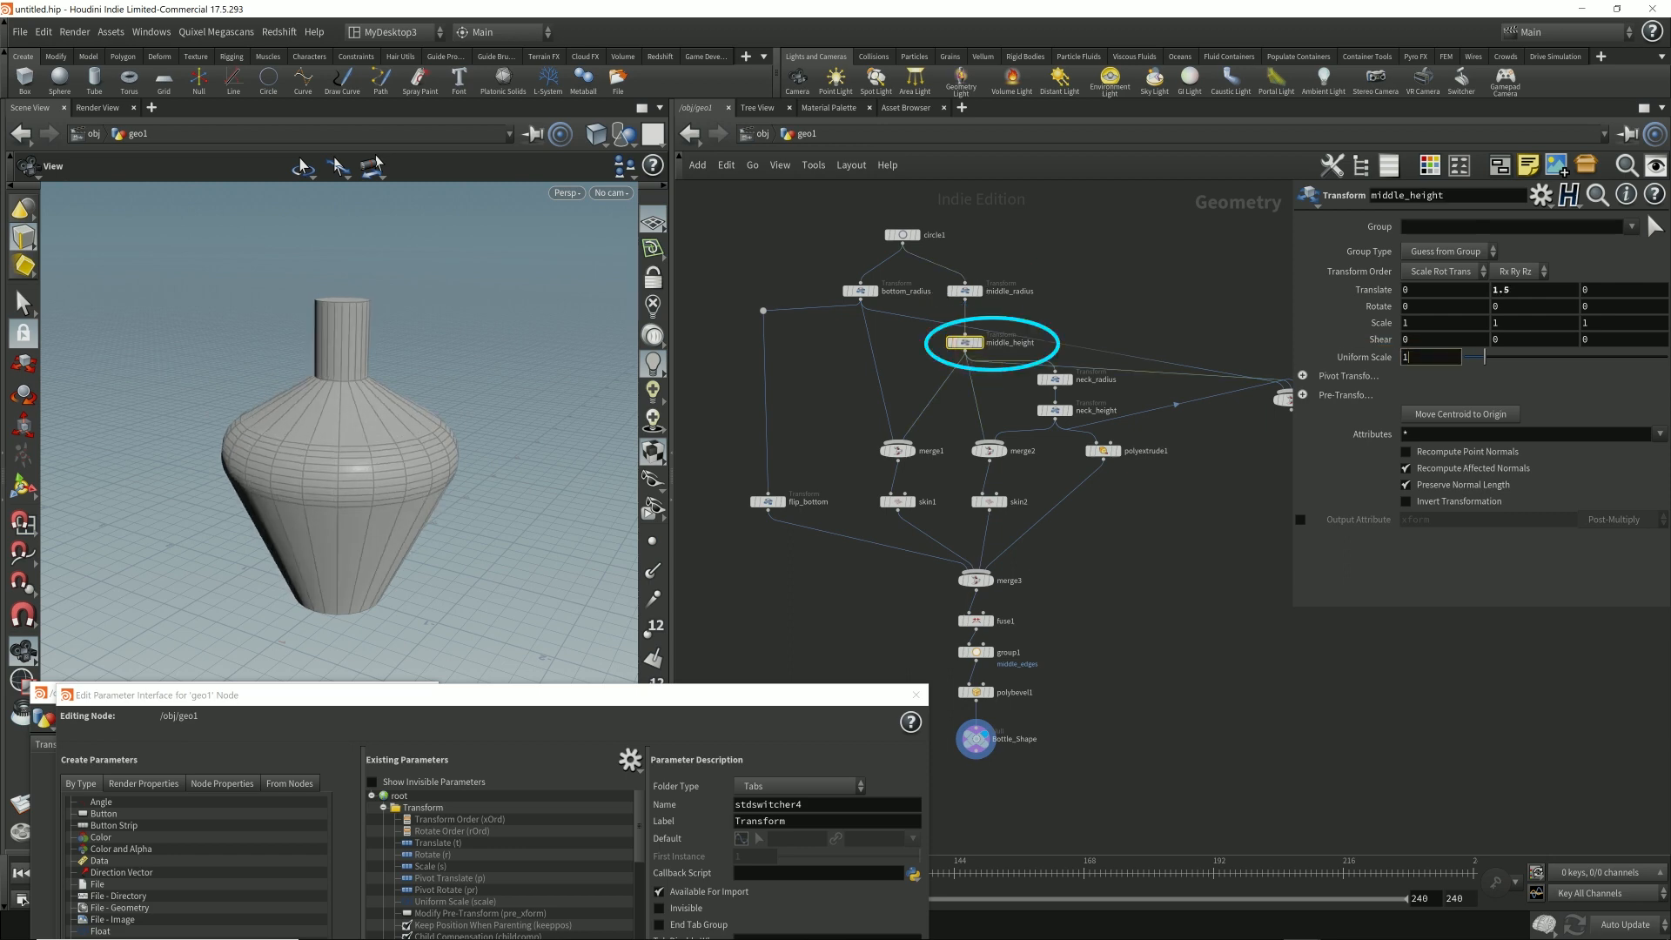
left_click(1514, 289)
key("Down")
key("Down")
key("Down")
key("Down")
key("Down")
key("Up")
key("Up")
key("Up")
key("Up")
key("Up")
right_click(1517, 287)
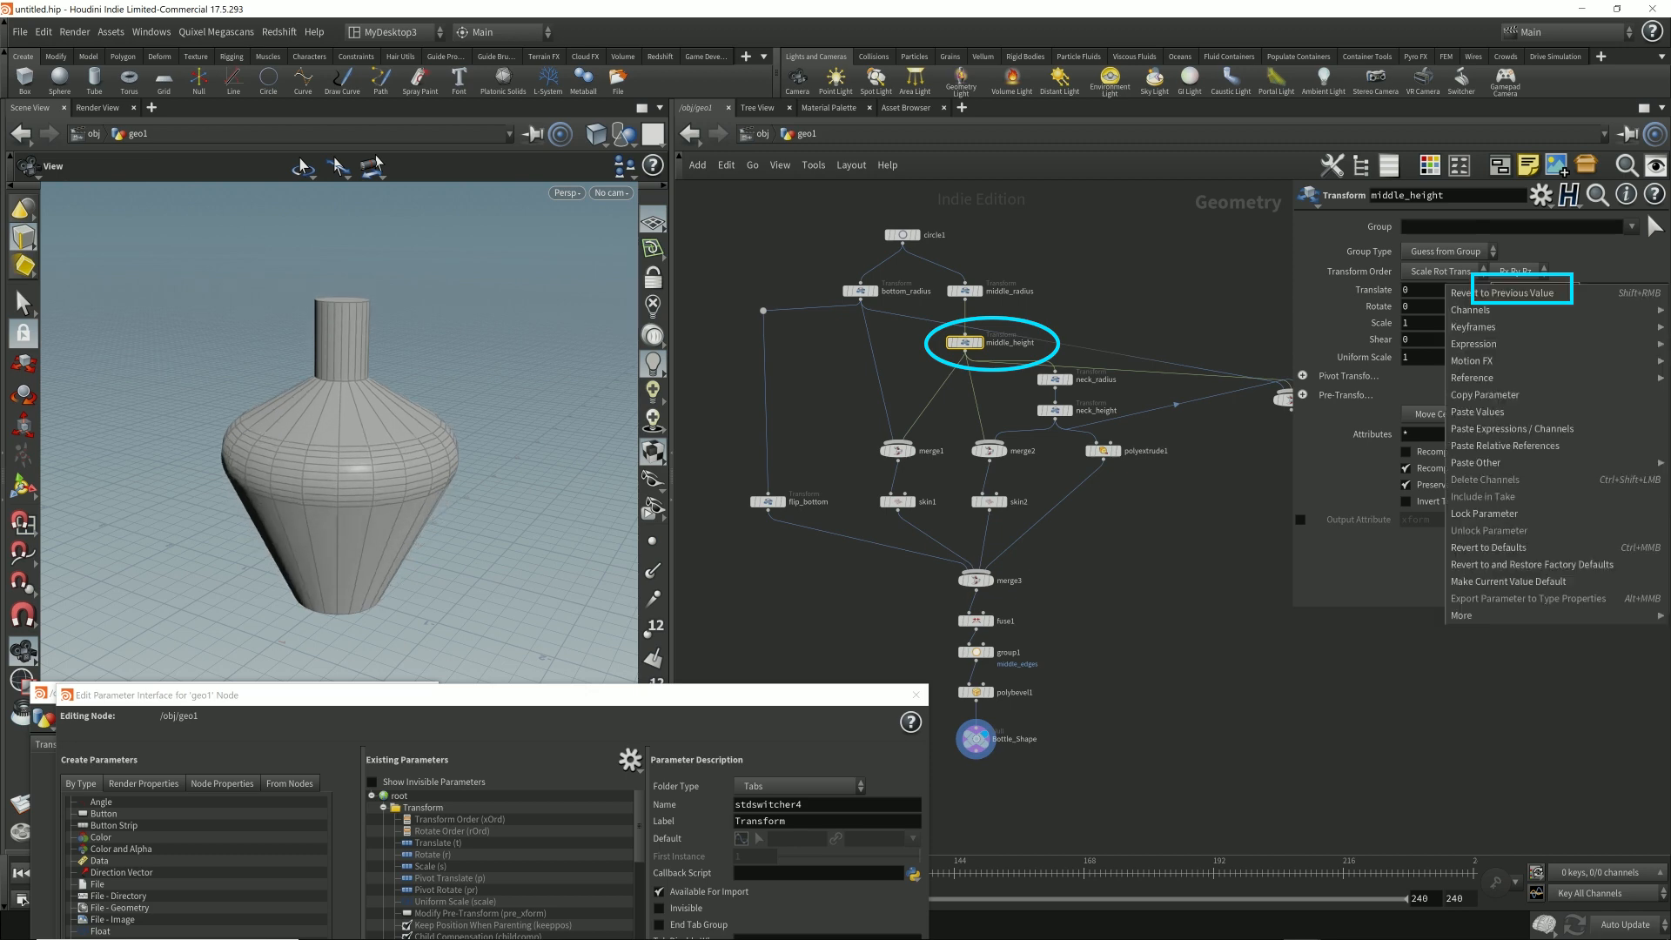
key("Escape")
key("Down")
key("Down")
key("Down")
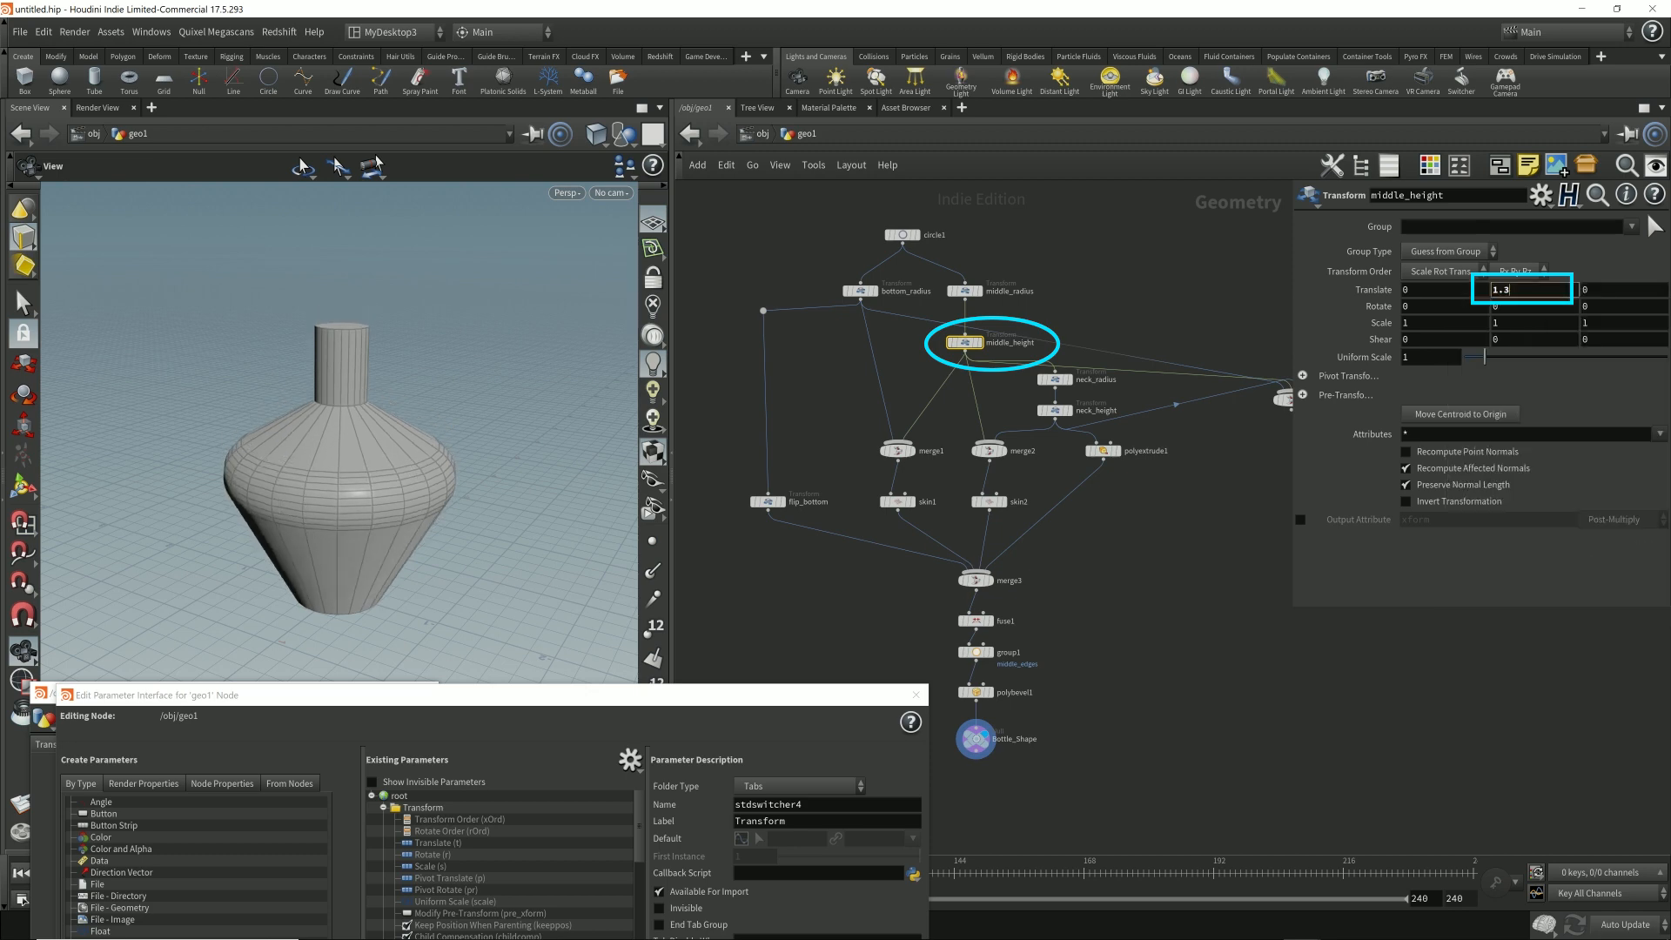
key("Down")
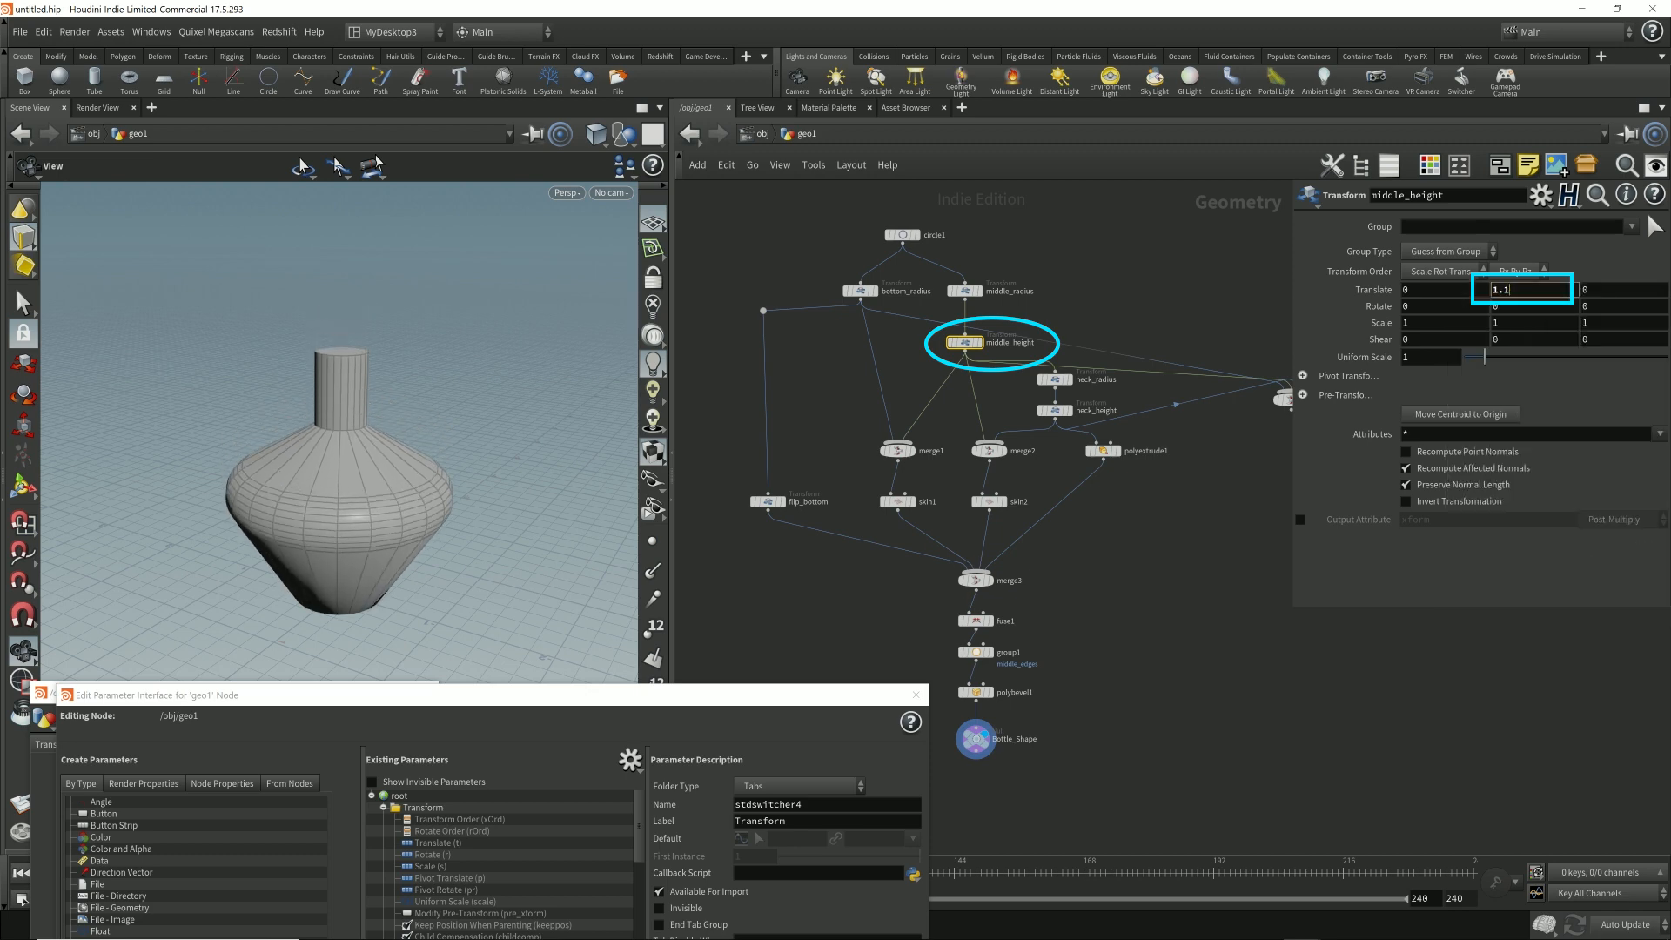
key("Up")
key("Up")
key("Up")
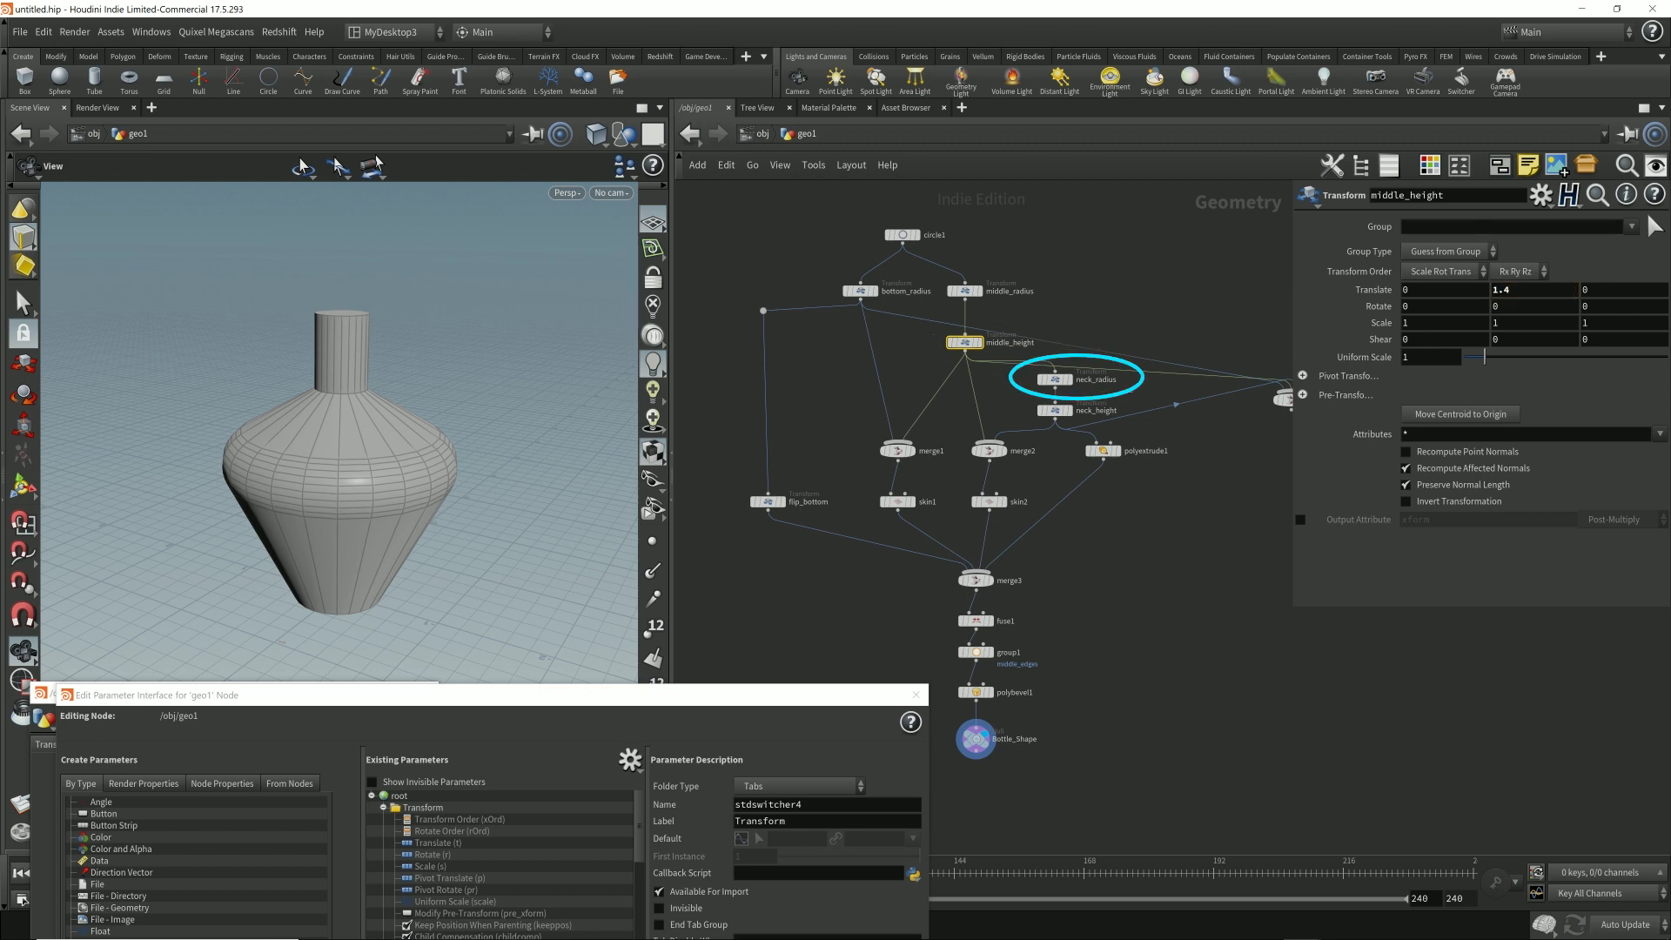
- Vary the neck_radius Uniform Scale to test the neck's width, and leave it at 0.4
left_click(1055, 379)
left_click(1420, 357)
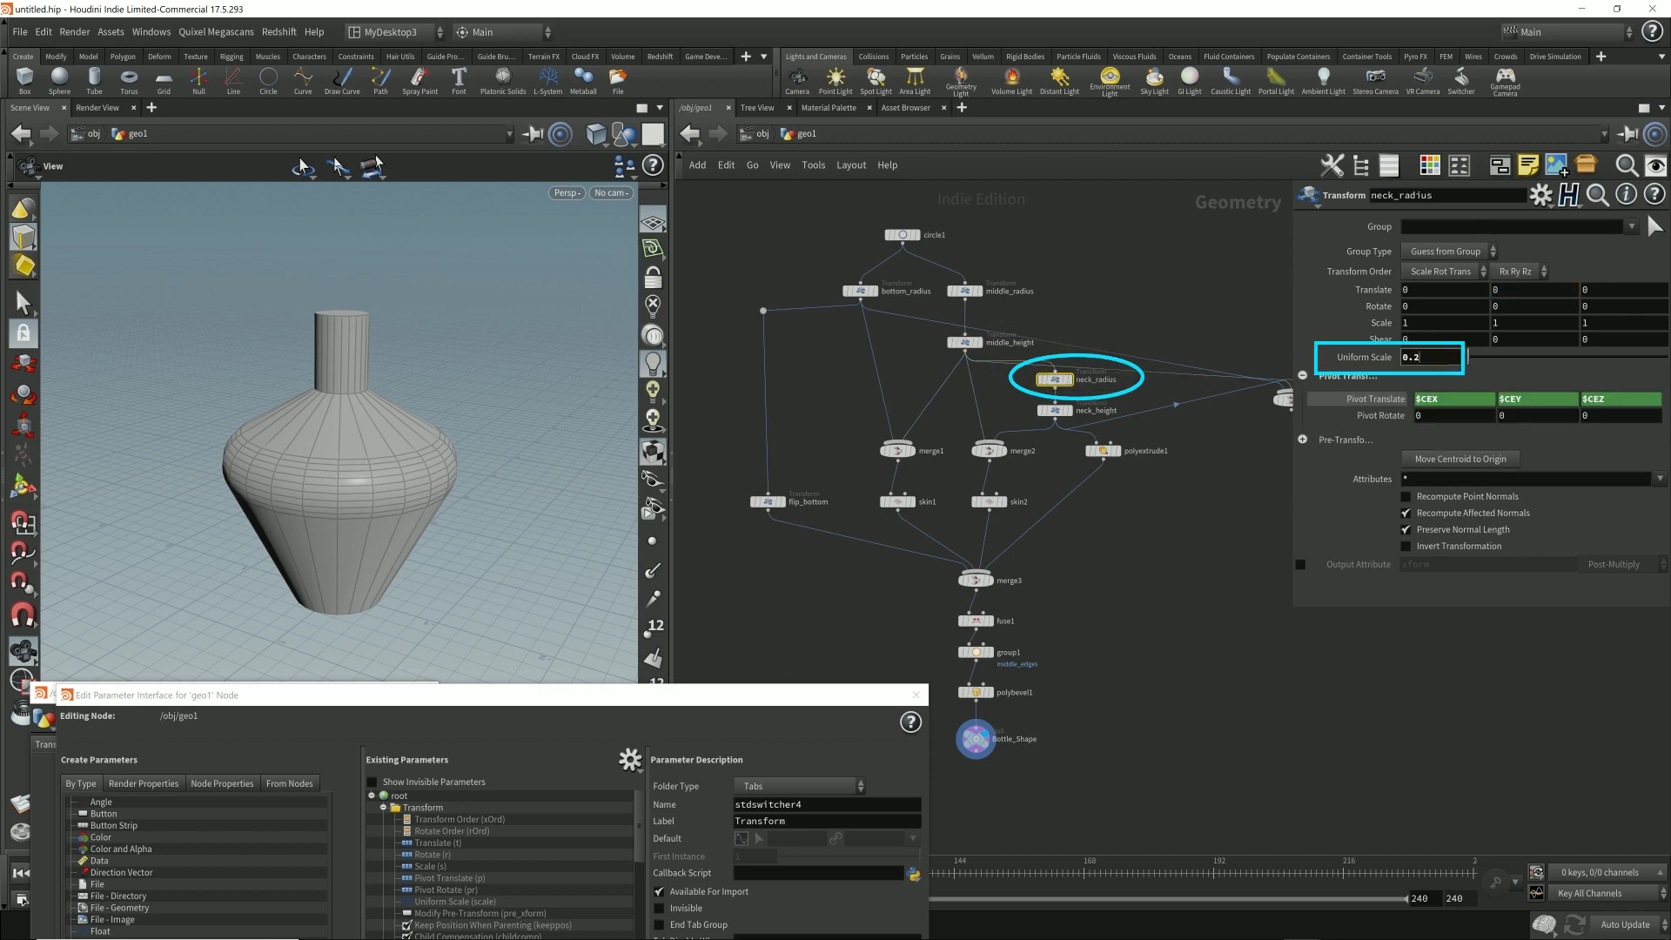
key("Down")
key("Down")
key("Down")
key("Up")
key("Up")
key("Up")
key("Up")
key("Up")
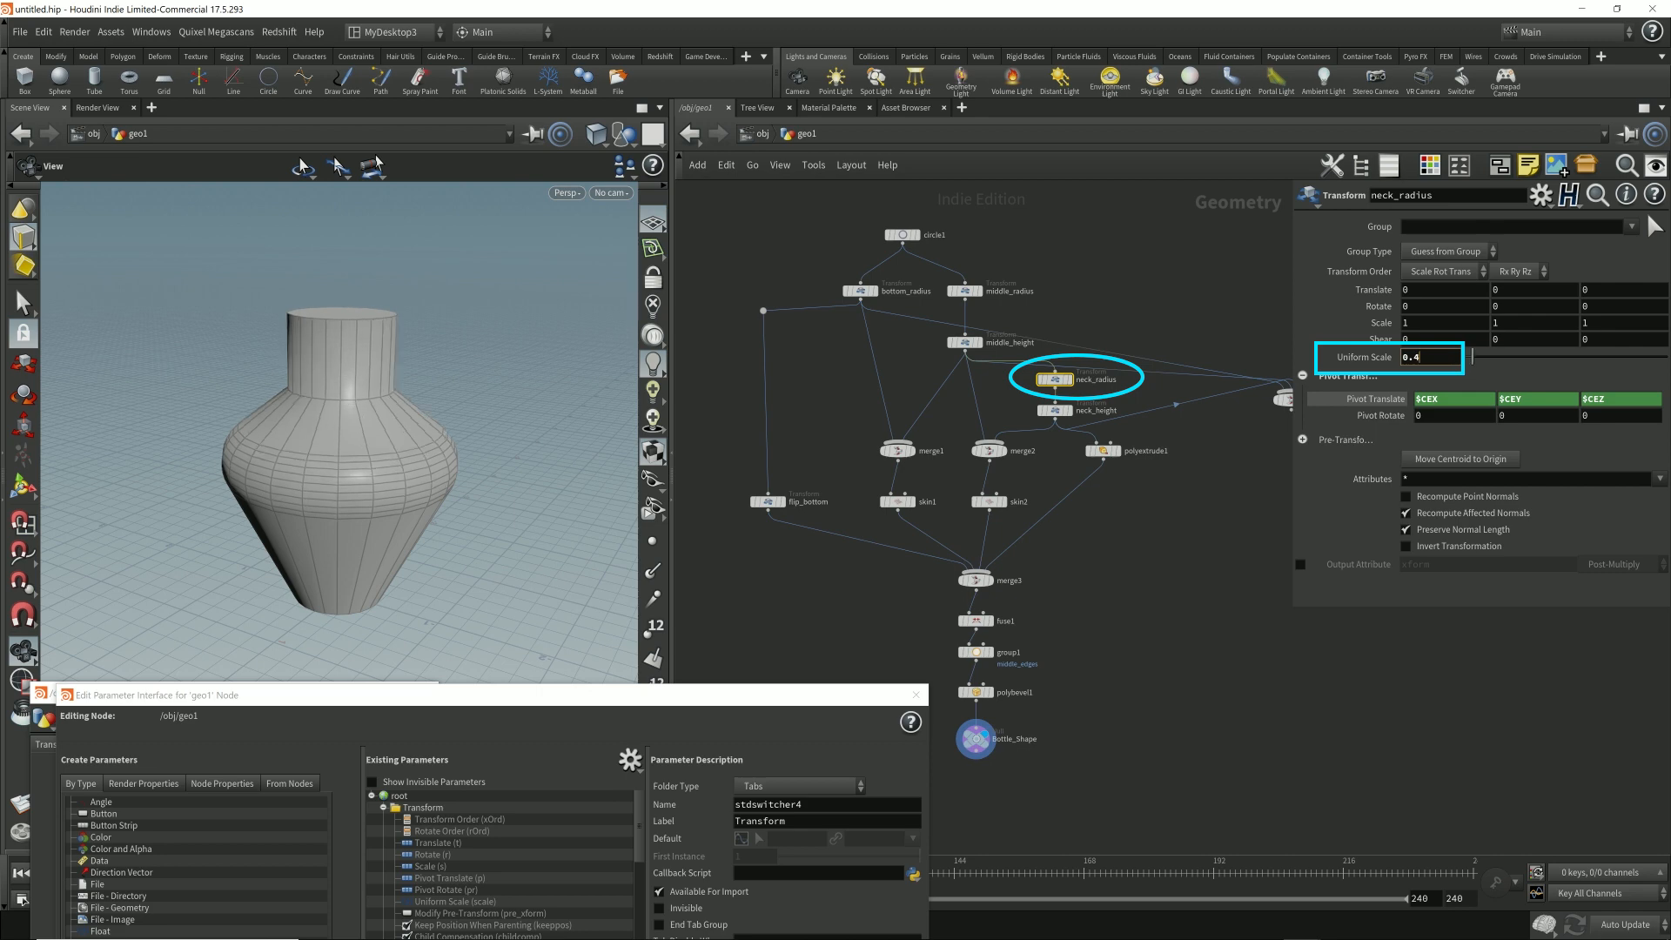
- Test the neck_height Y translation down to 0.2, and leave it at 0.4
left_click(1055, 410)
left_click(1530, 289)
key("Down")
key("Down")
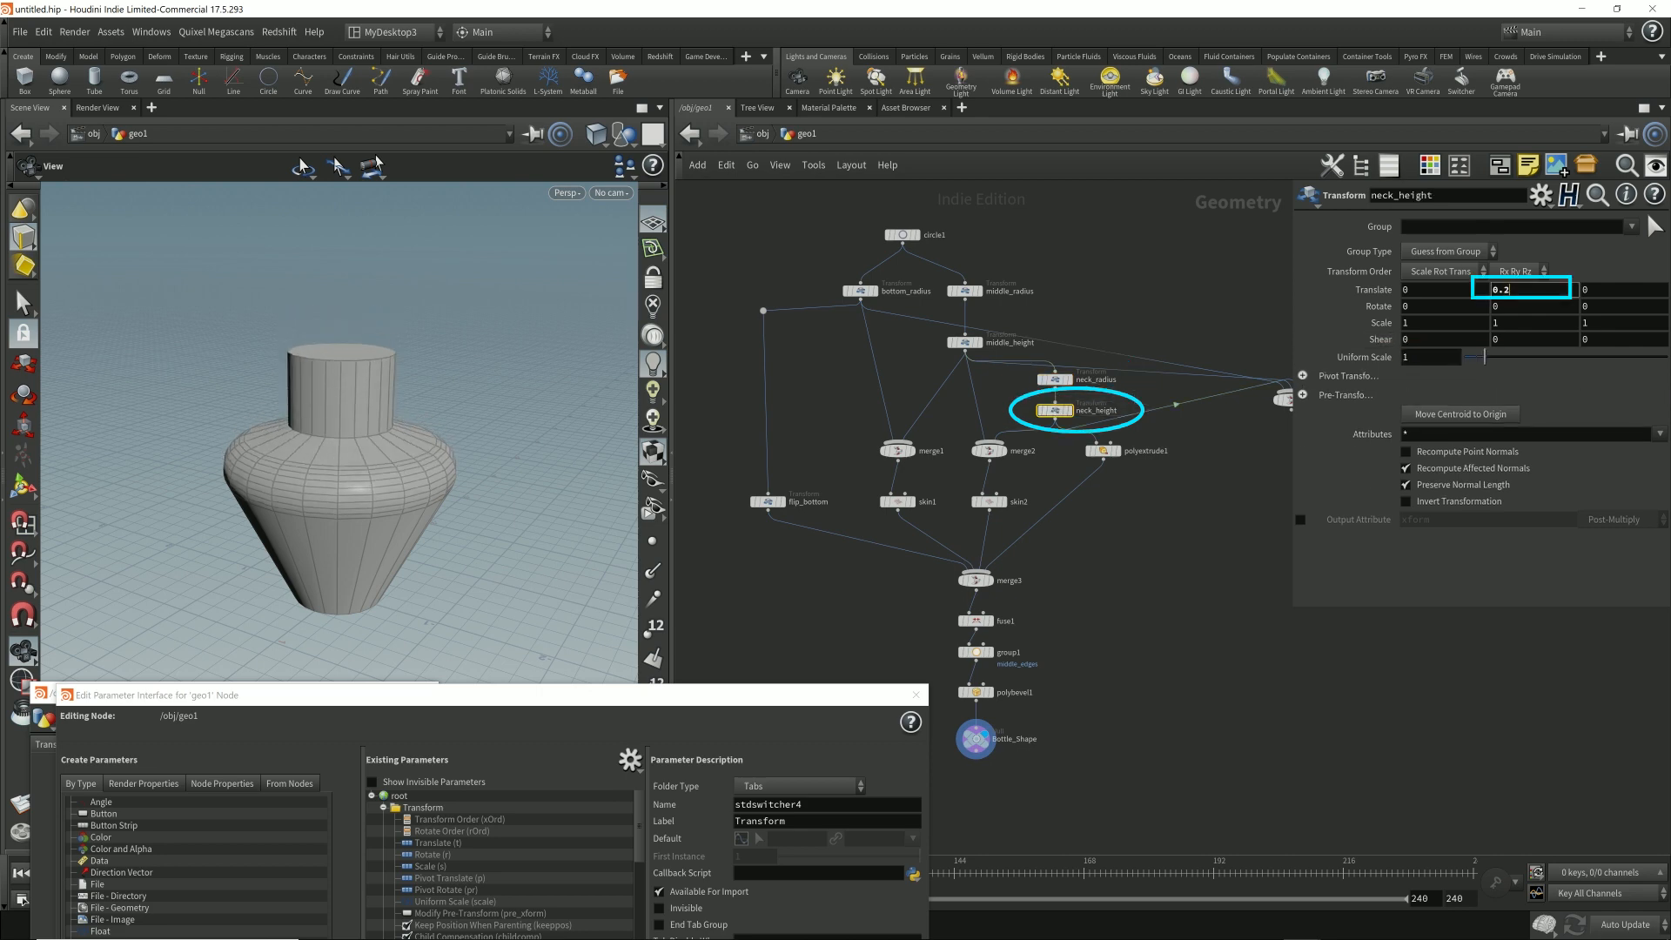
key("Up")
key("Up")
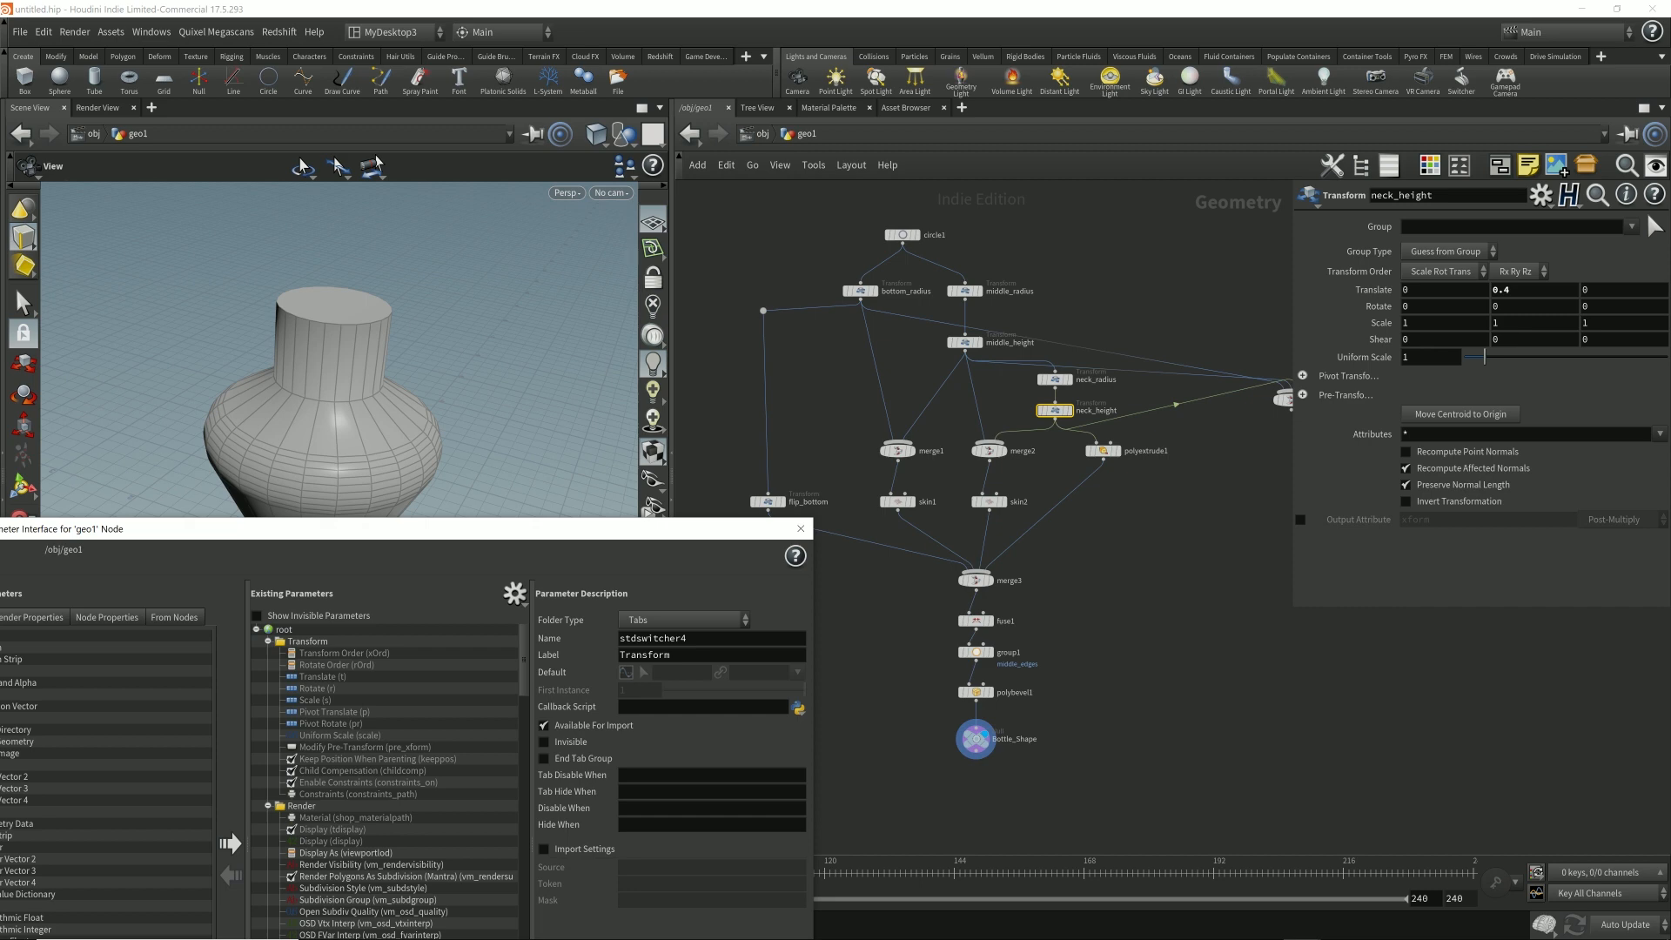
- Rearrange the parameter interface dialog so the bottle and network are both visible, and select the bottom_radius node
left_click_drag(365, 538, 476, 471)
left_click_drag(436, 392, 487, 348)
scroll(417, 365, "down", 3)
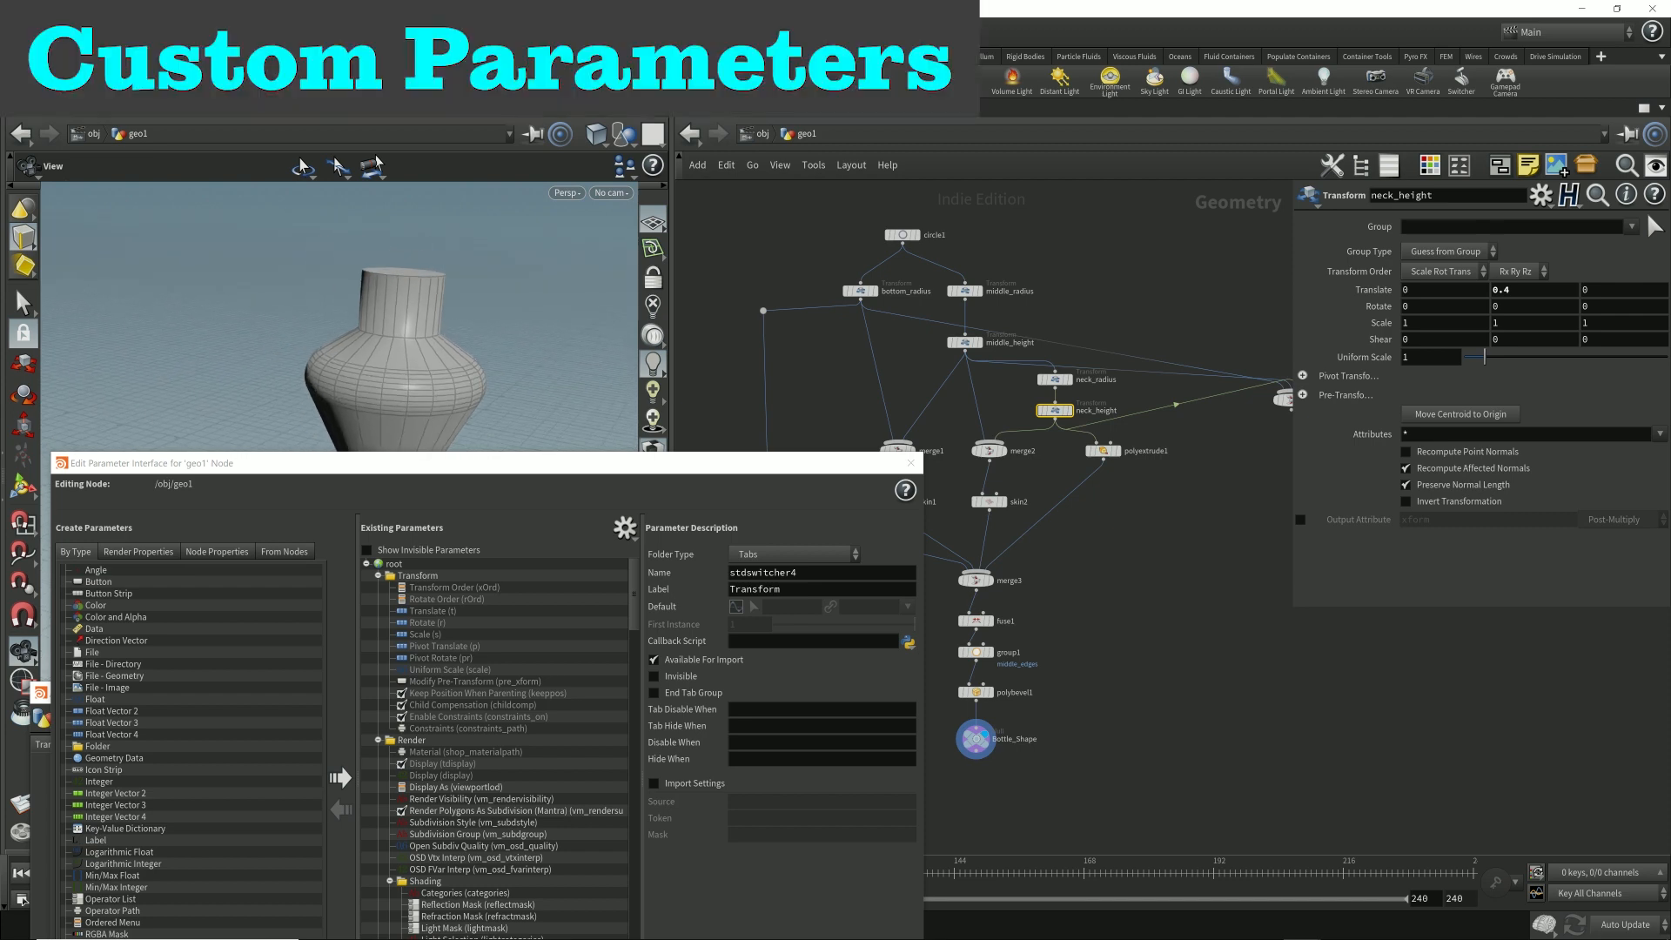
middle_click_drag(418, 365, 479, 295)
left_click_drag(540, 464, 568, 609)
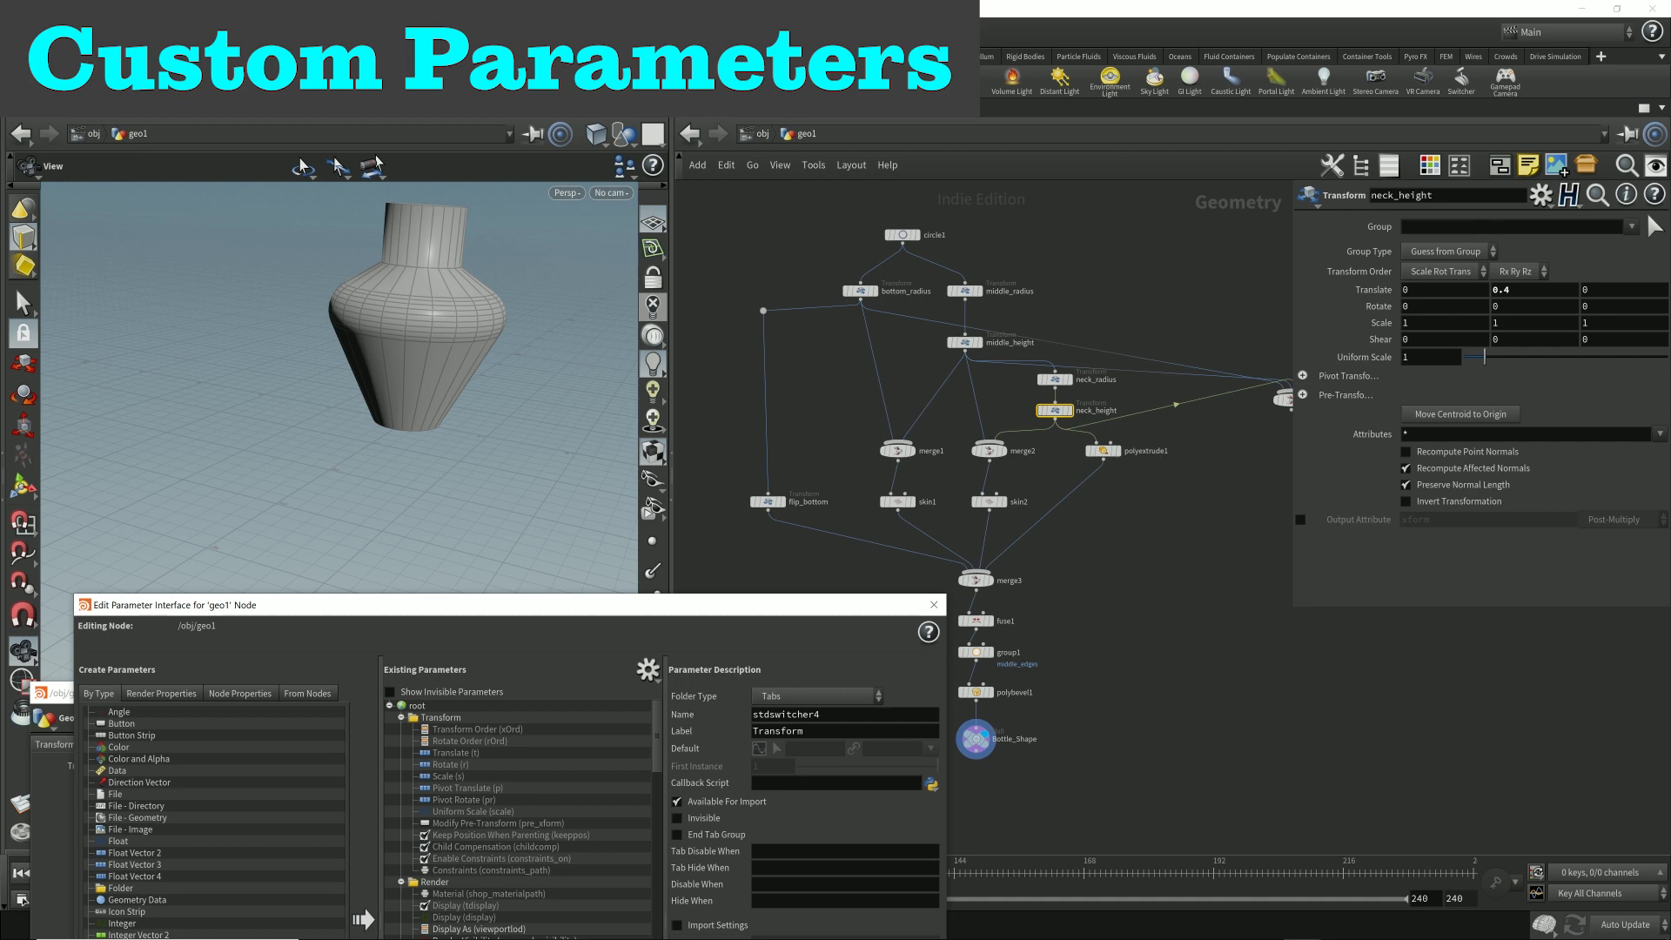
left_click(859, 291)
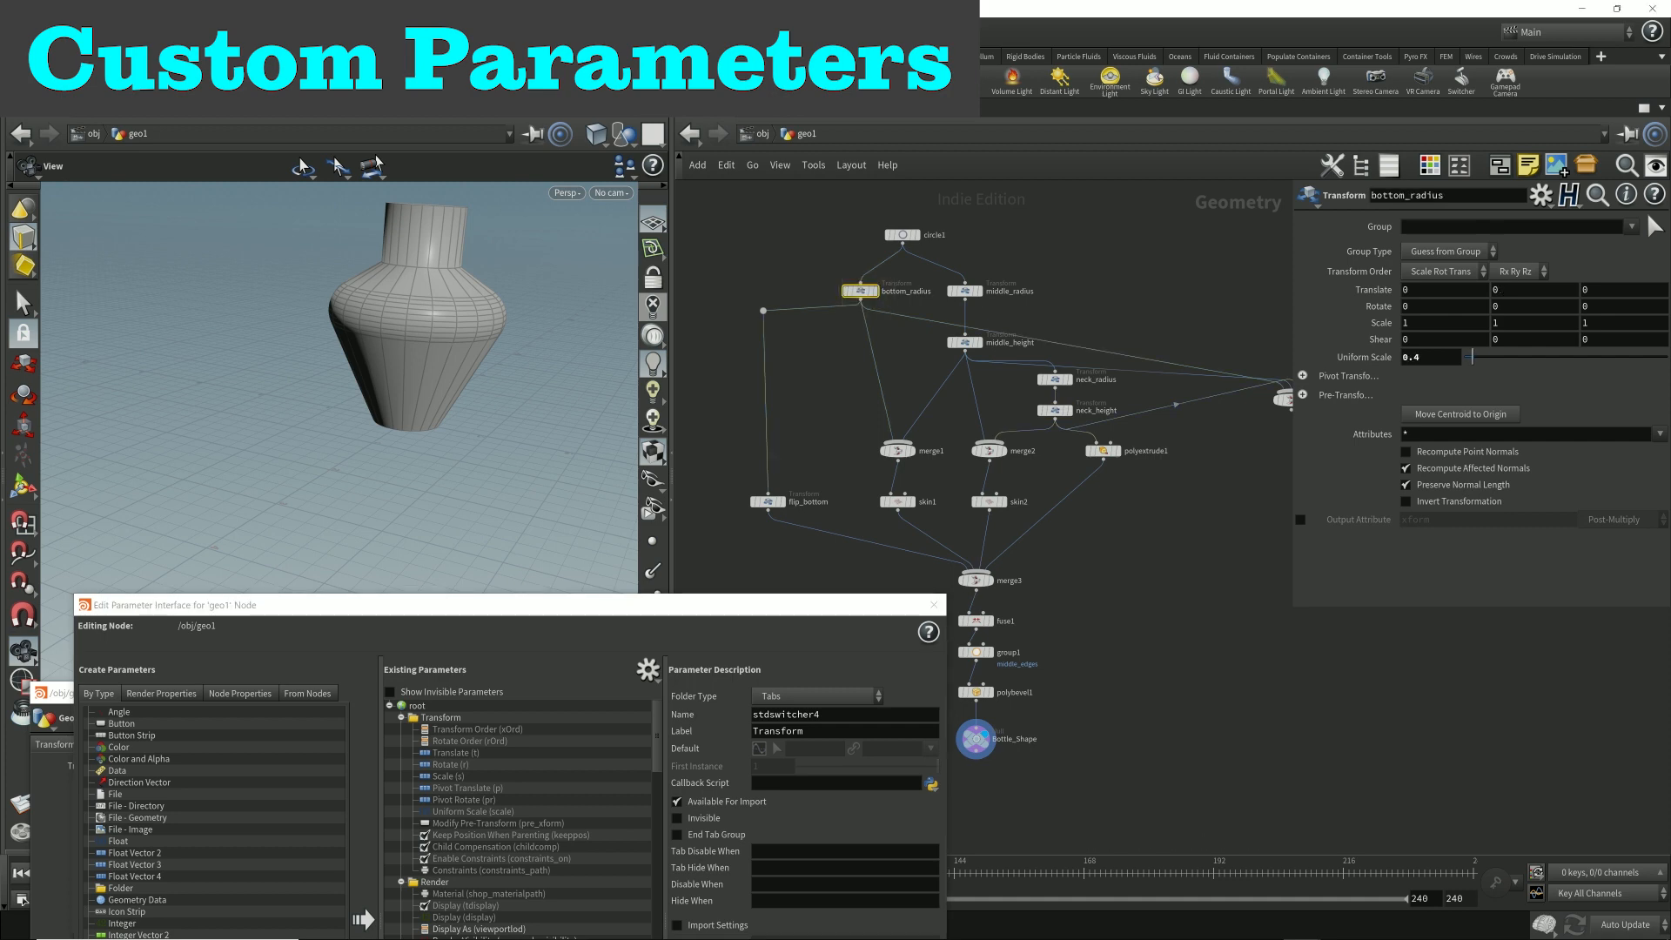
- Set the bottom_radius node's Uniform Scale to 0.5
left_click(1419, 357)
key("Up")
key("Up")
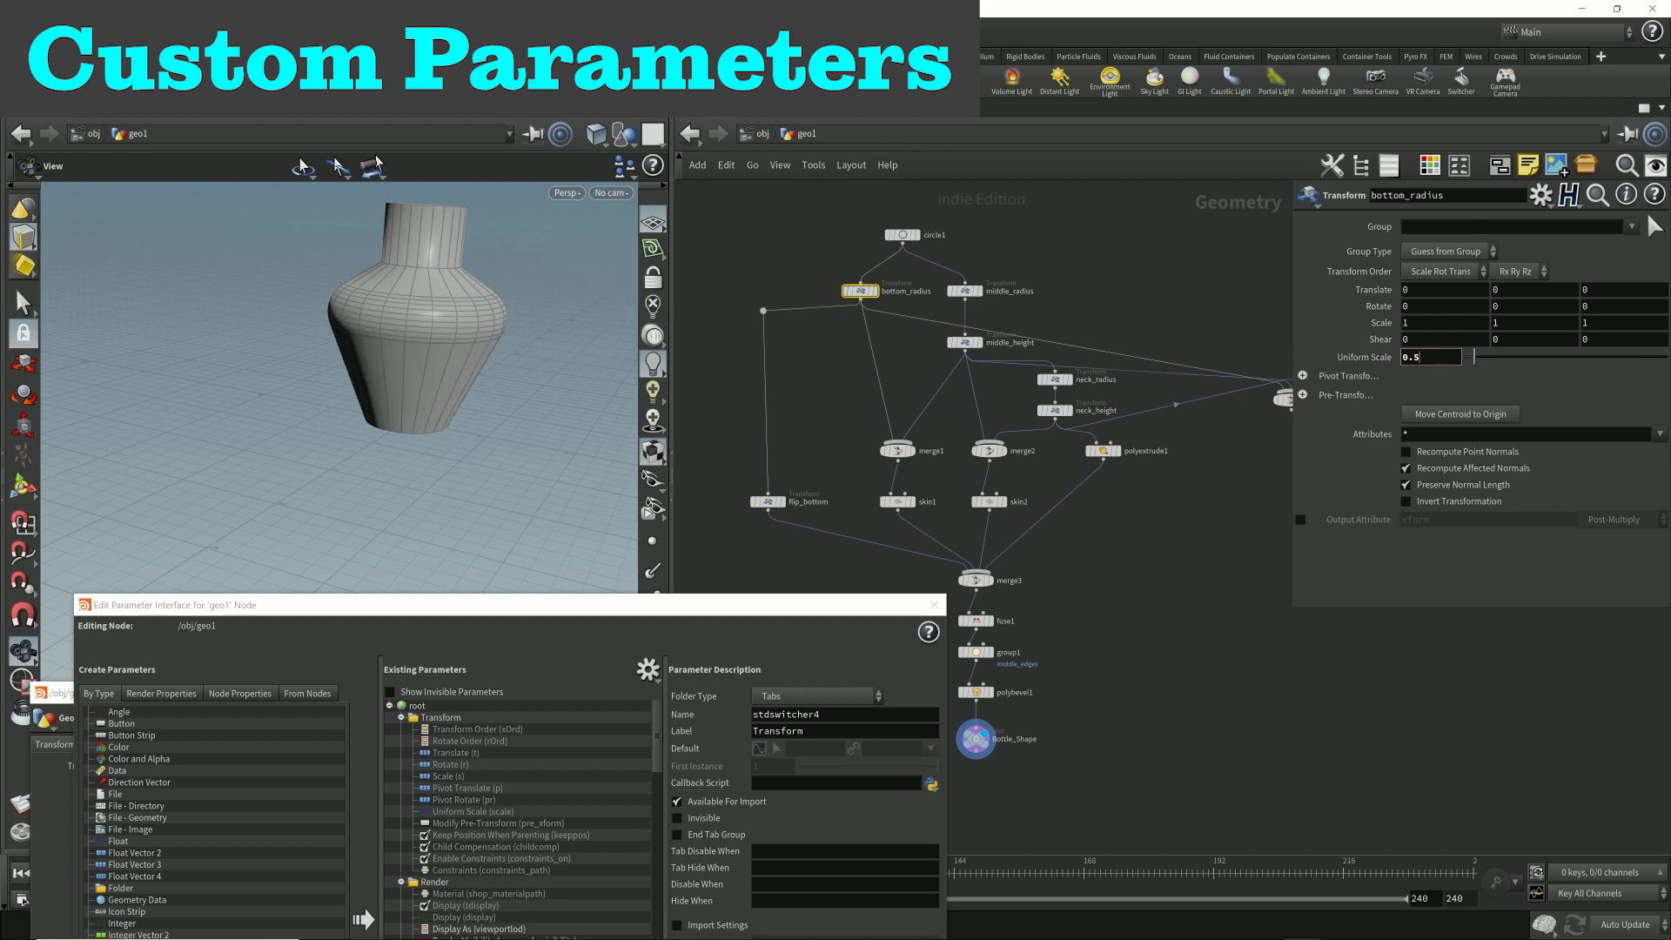
middle_click_drag(416, 333, 417, 361)
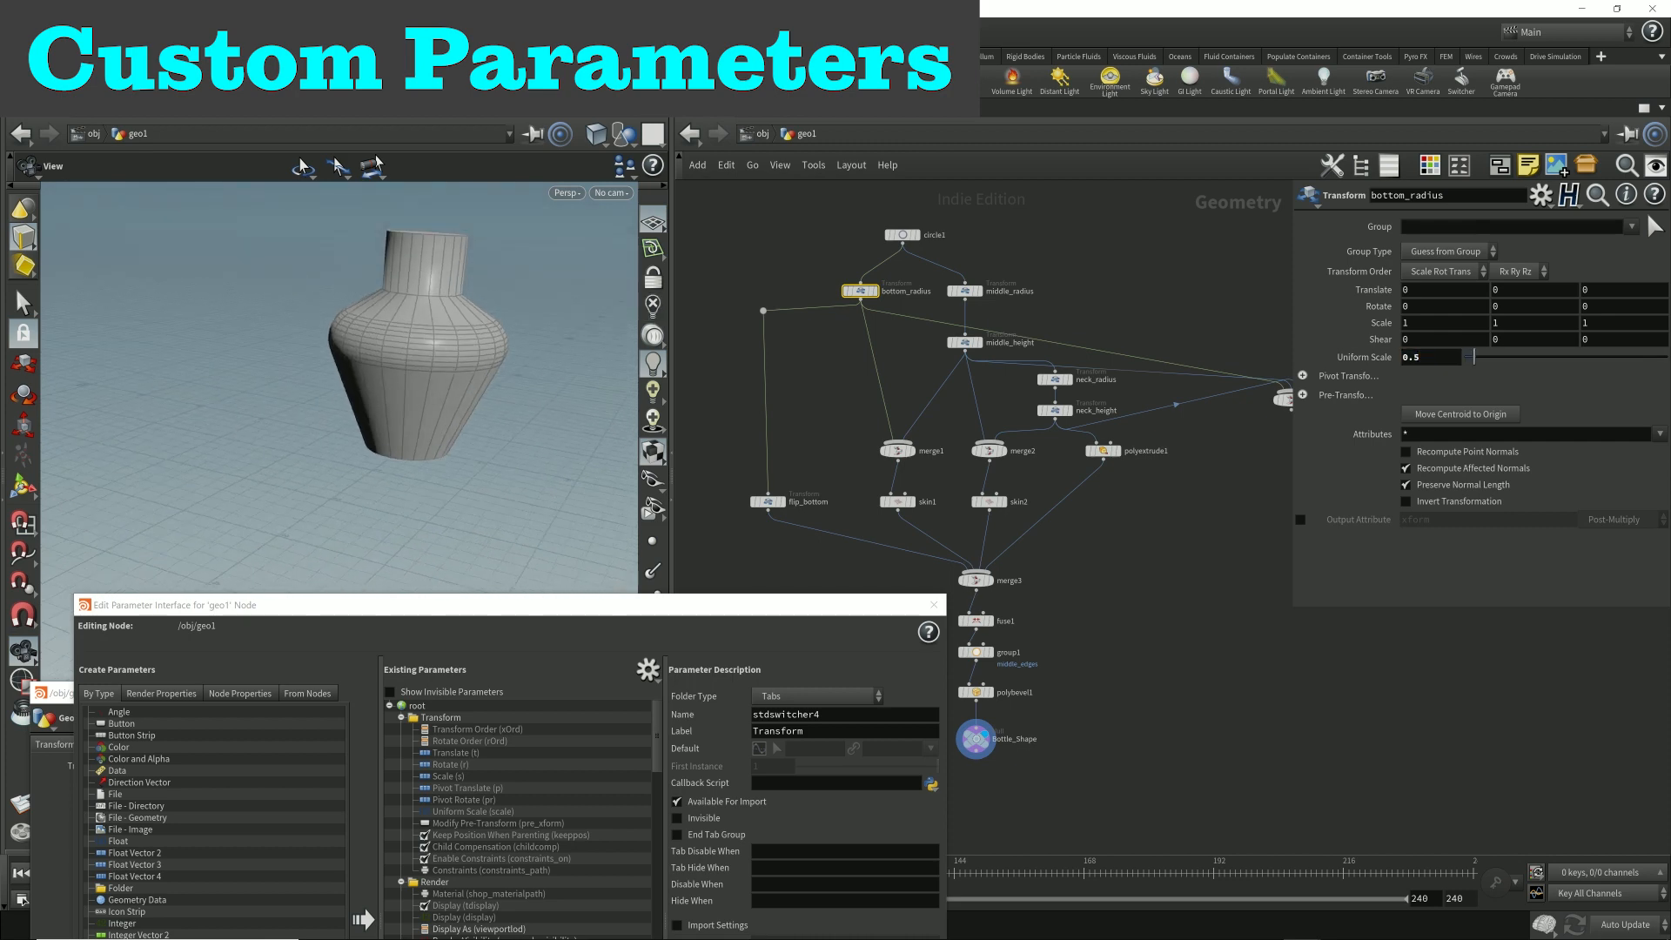
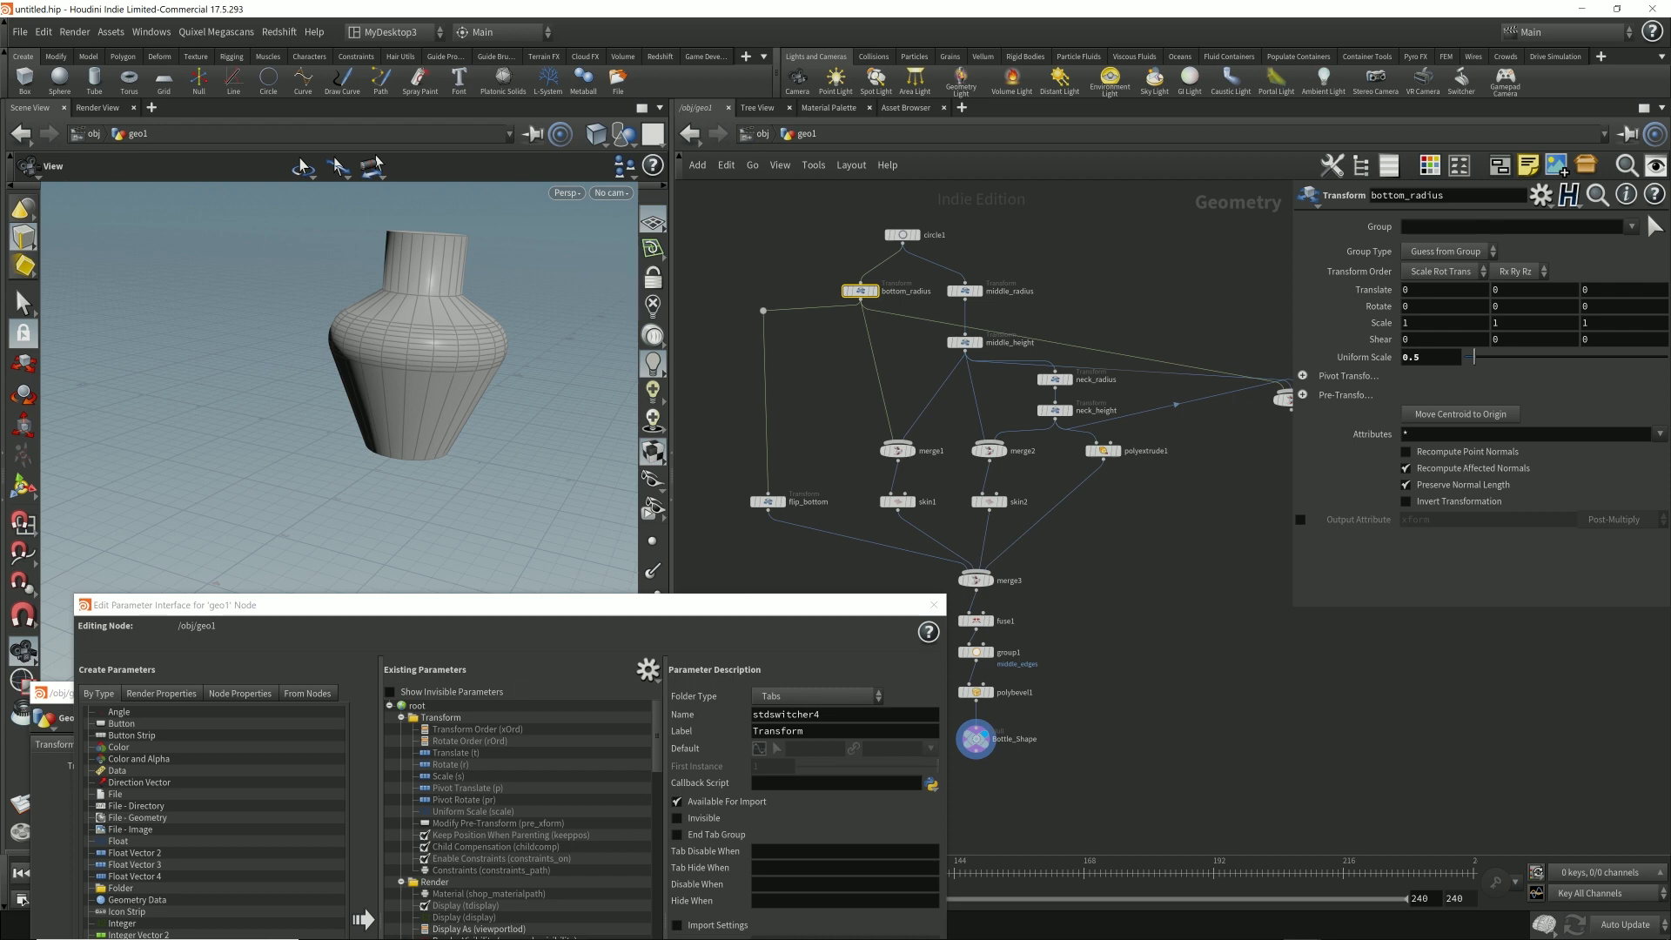
- Place the floating geo1 parameter window over the network, compare it with geo1's parameters at object level, and return inside geo1
left_click_drag(58, 697, 1243, 559)
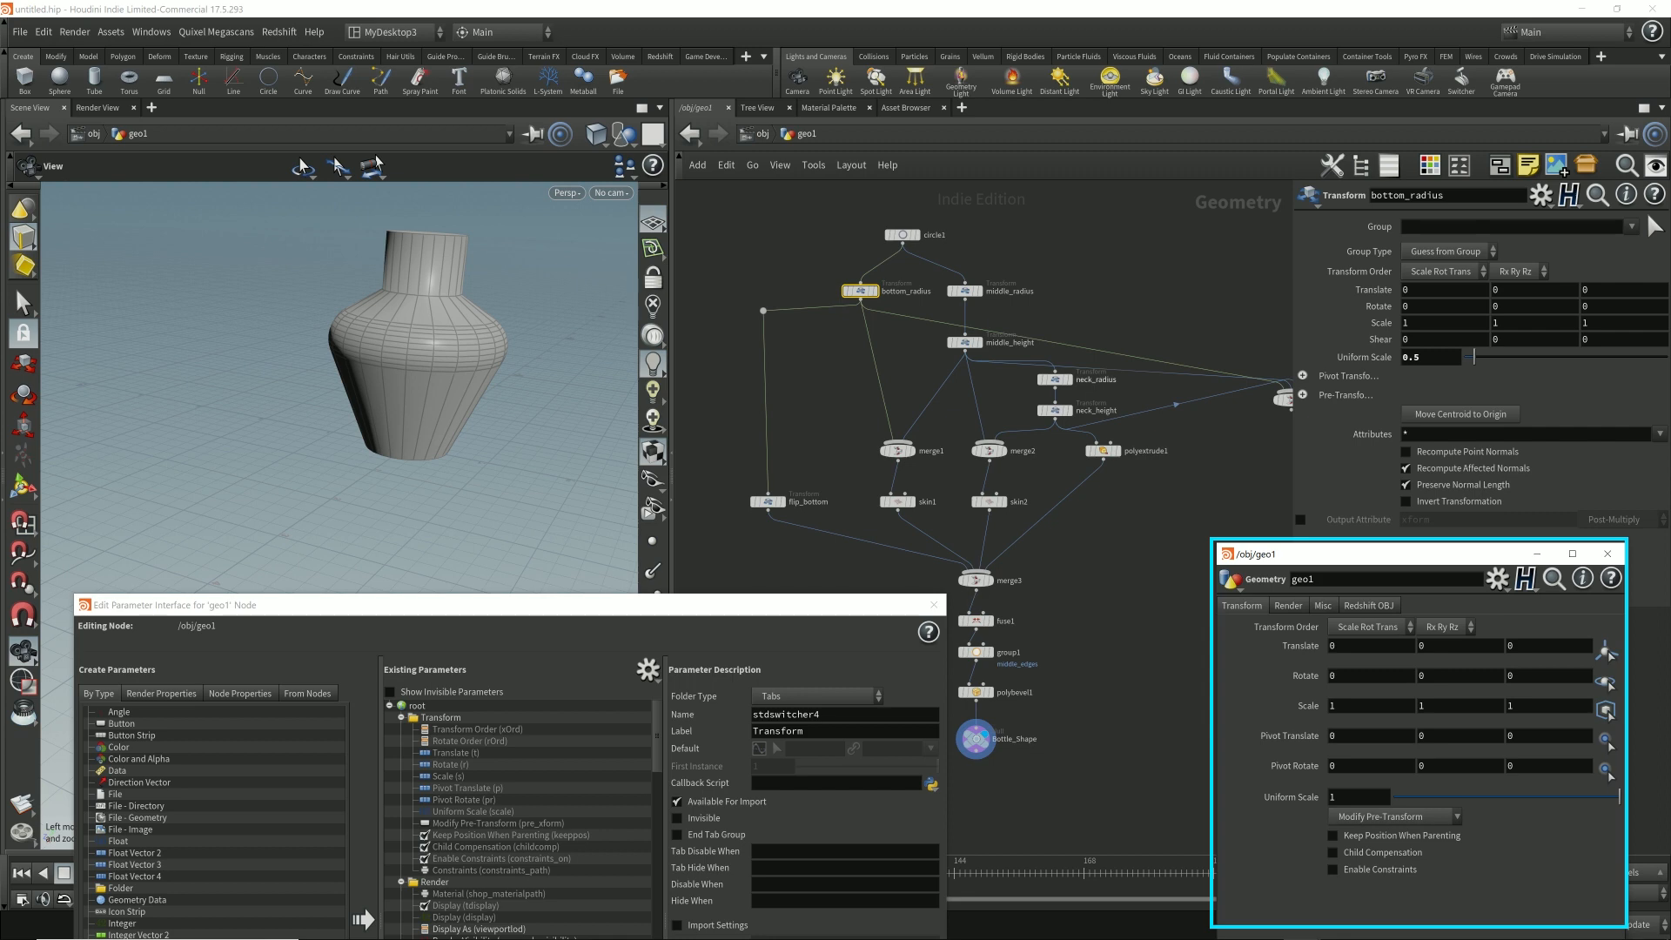
key("u")
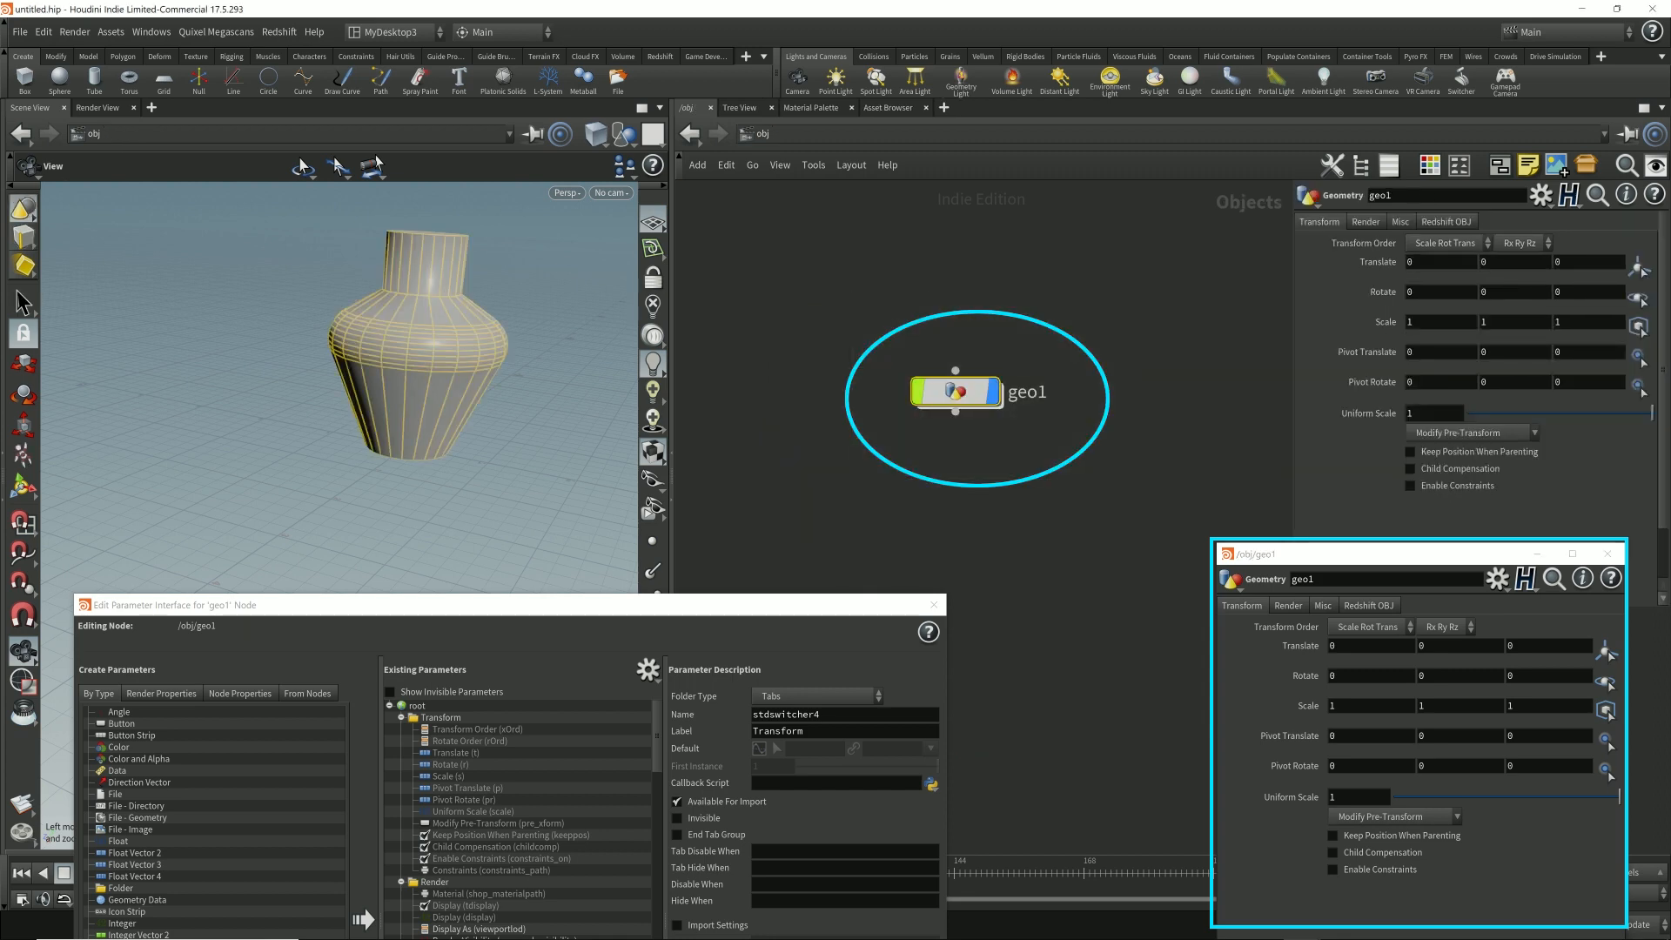
left_click_drag(1306, 553, 1143, 797)
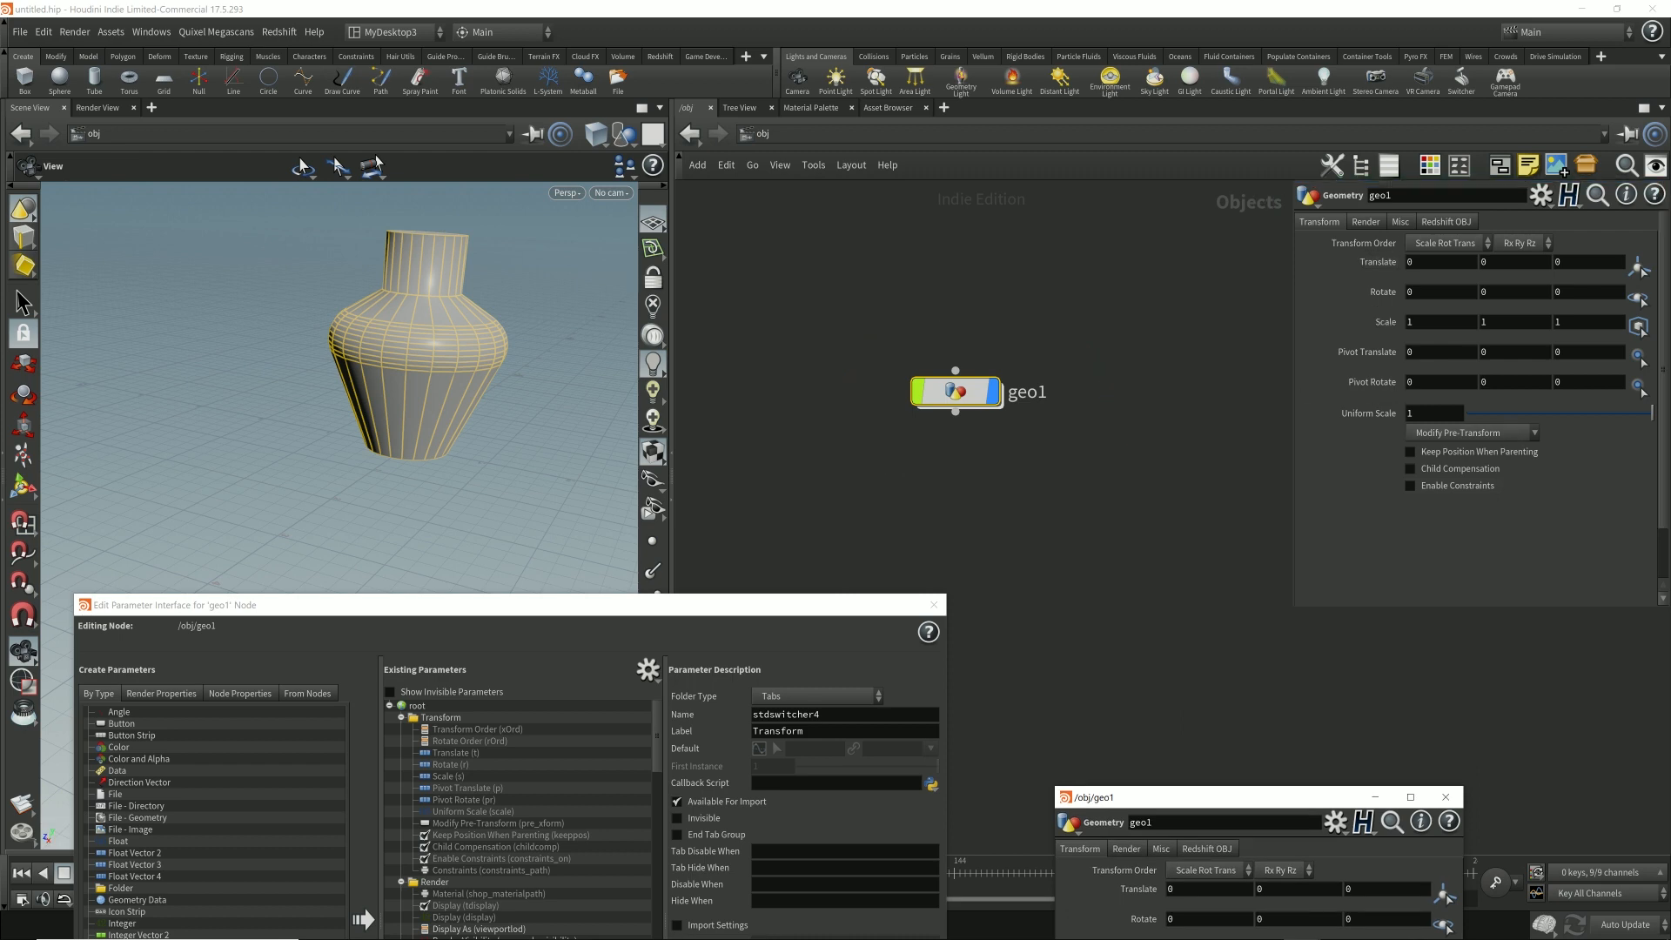
left_click_drag(1218, 797, 1361, 643)
double_click(955, 391)
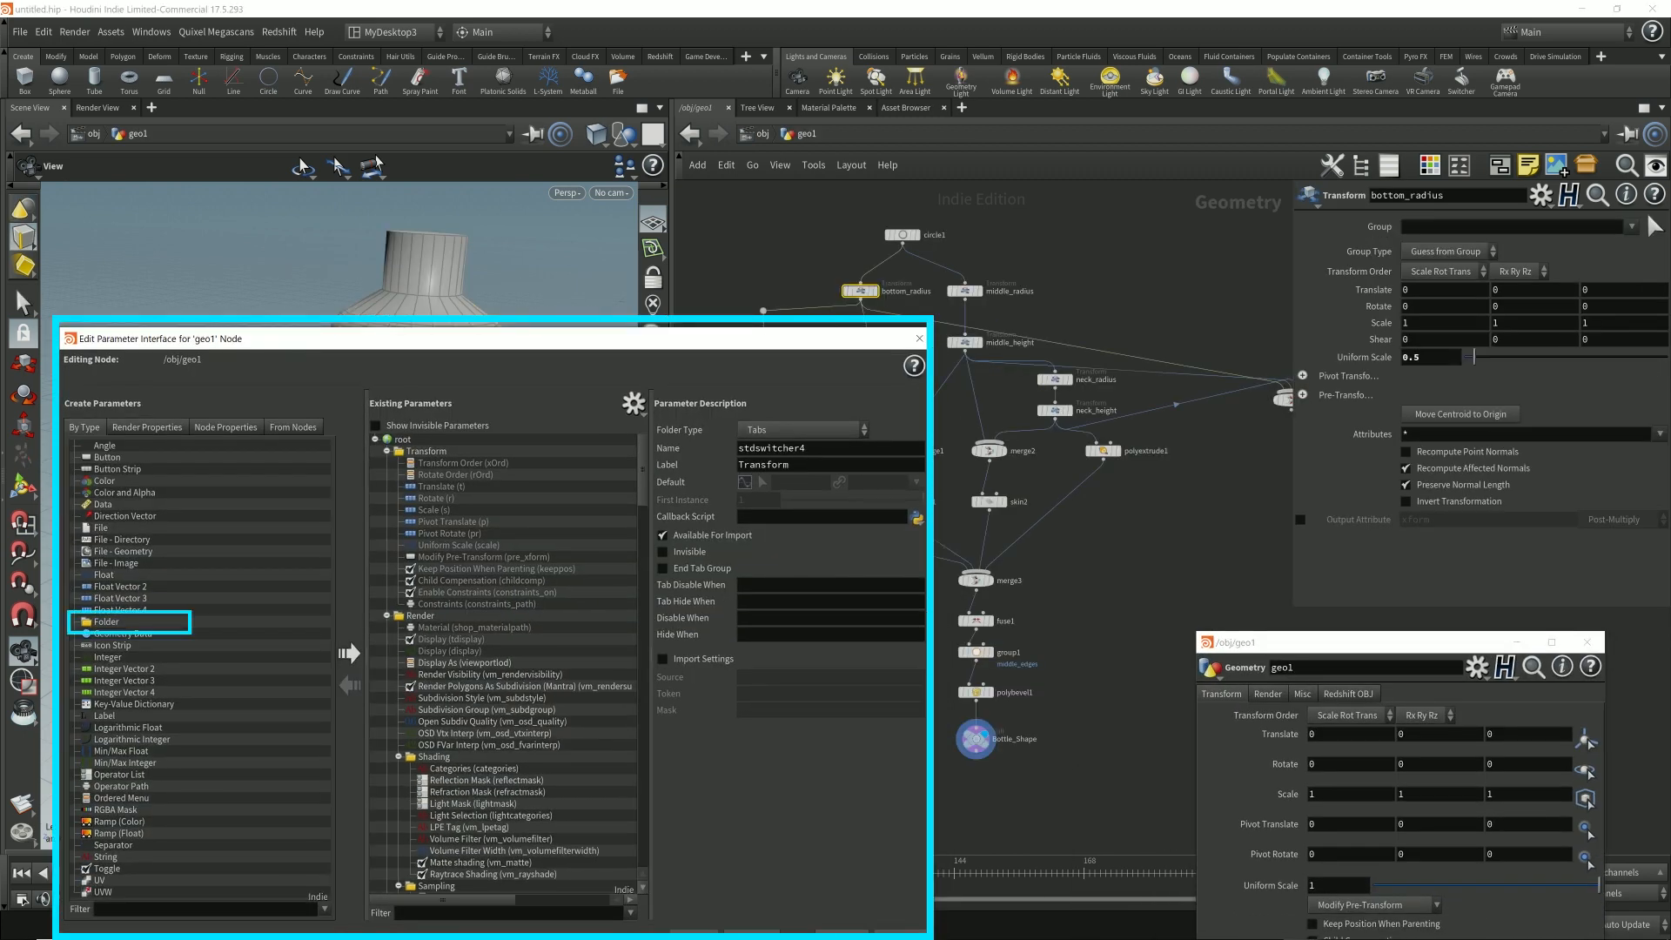
- Add a new folder to geo1's existing parameters, collapse the other folders, and place the new one first under root
left_click_drag(106, 622, 402, 439)
scroll(505, 661, "up", 10)
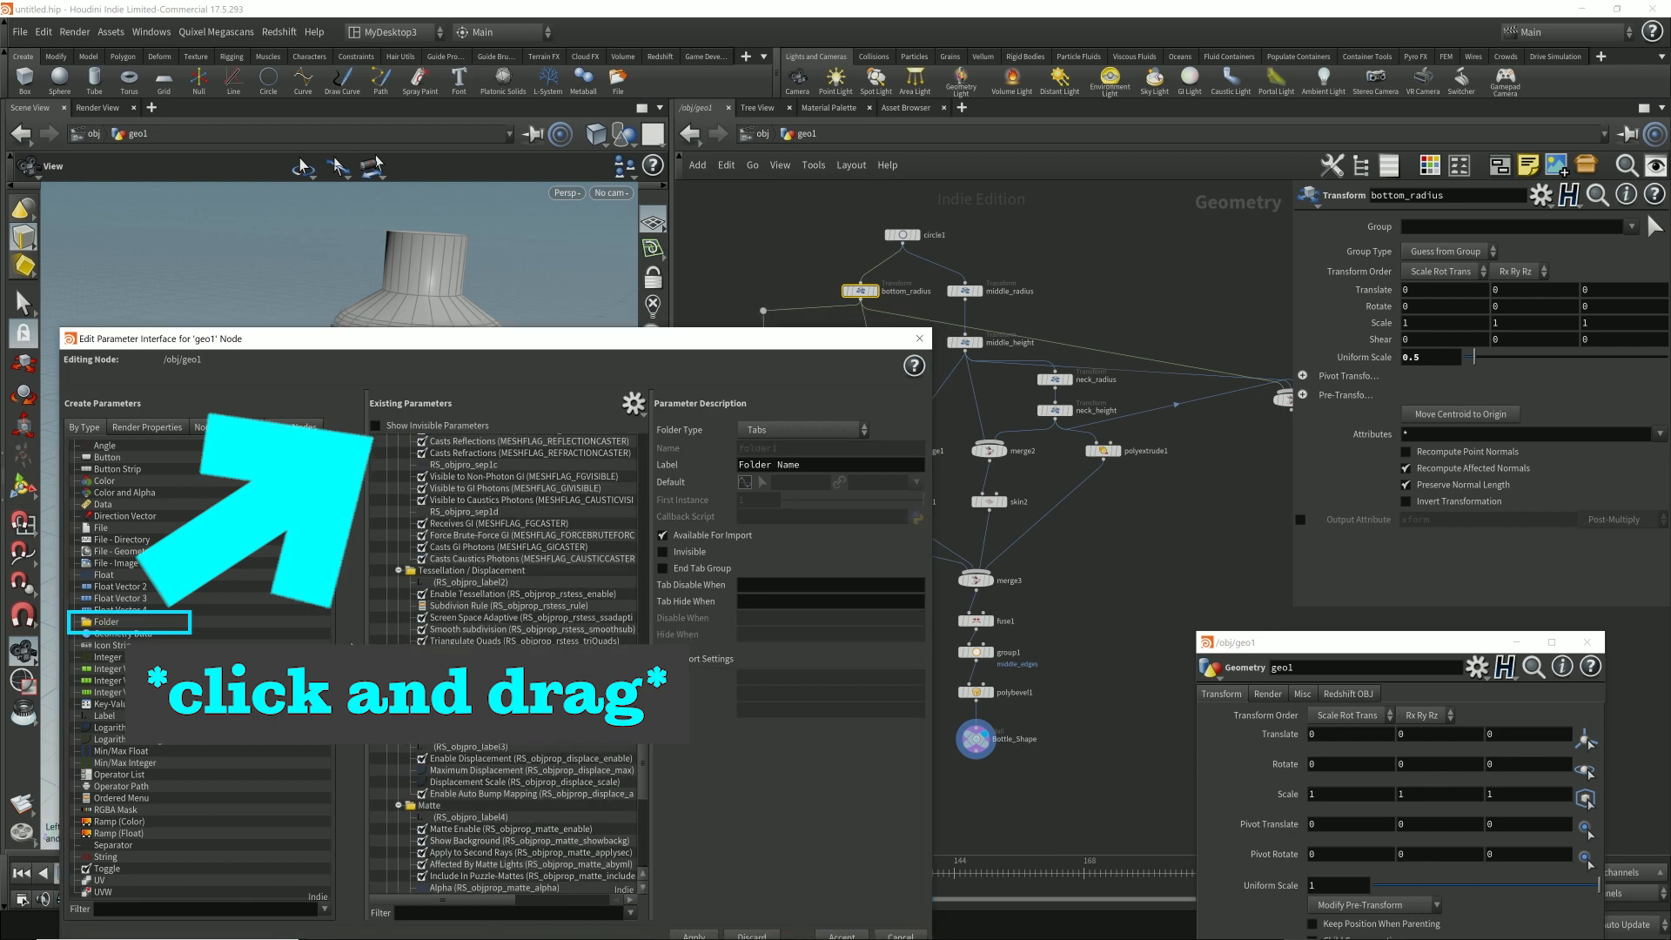
scroll(505, 661, "up", 10)
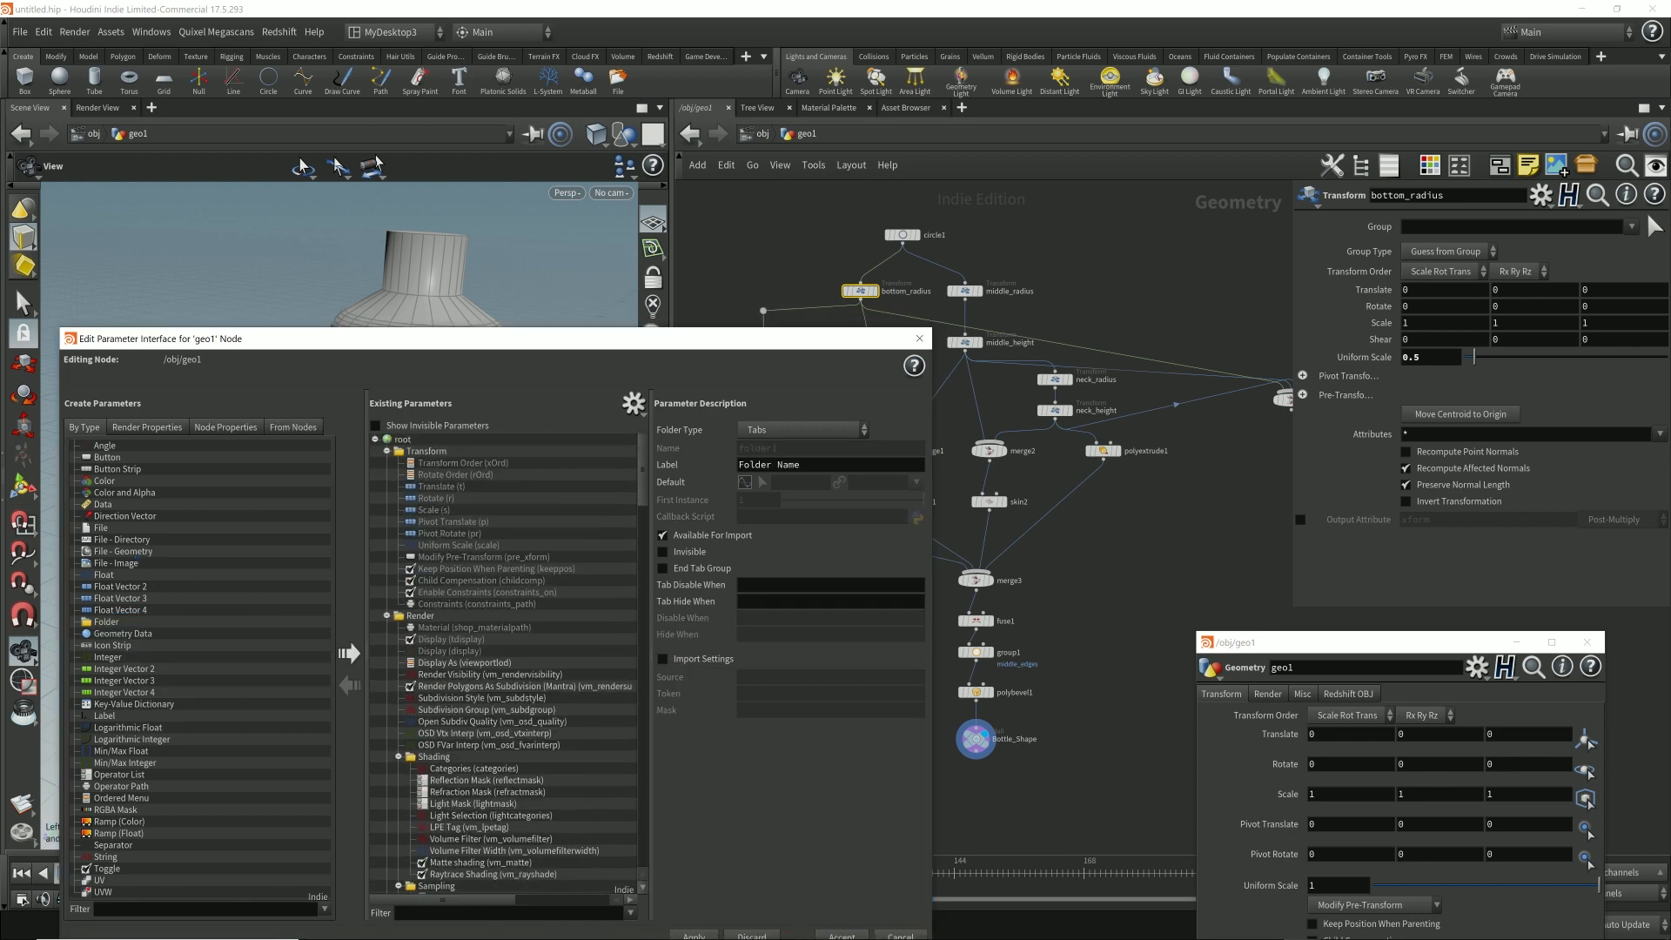
left_click(386, 450)
left_click(386, 463)
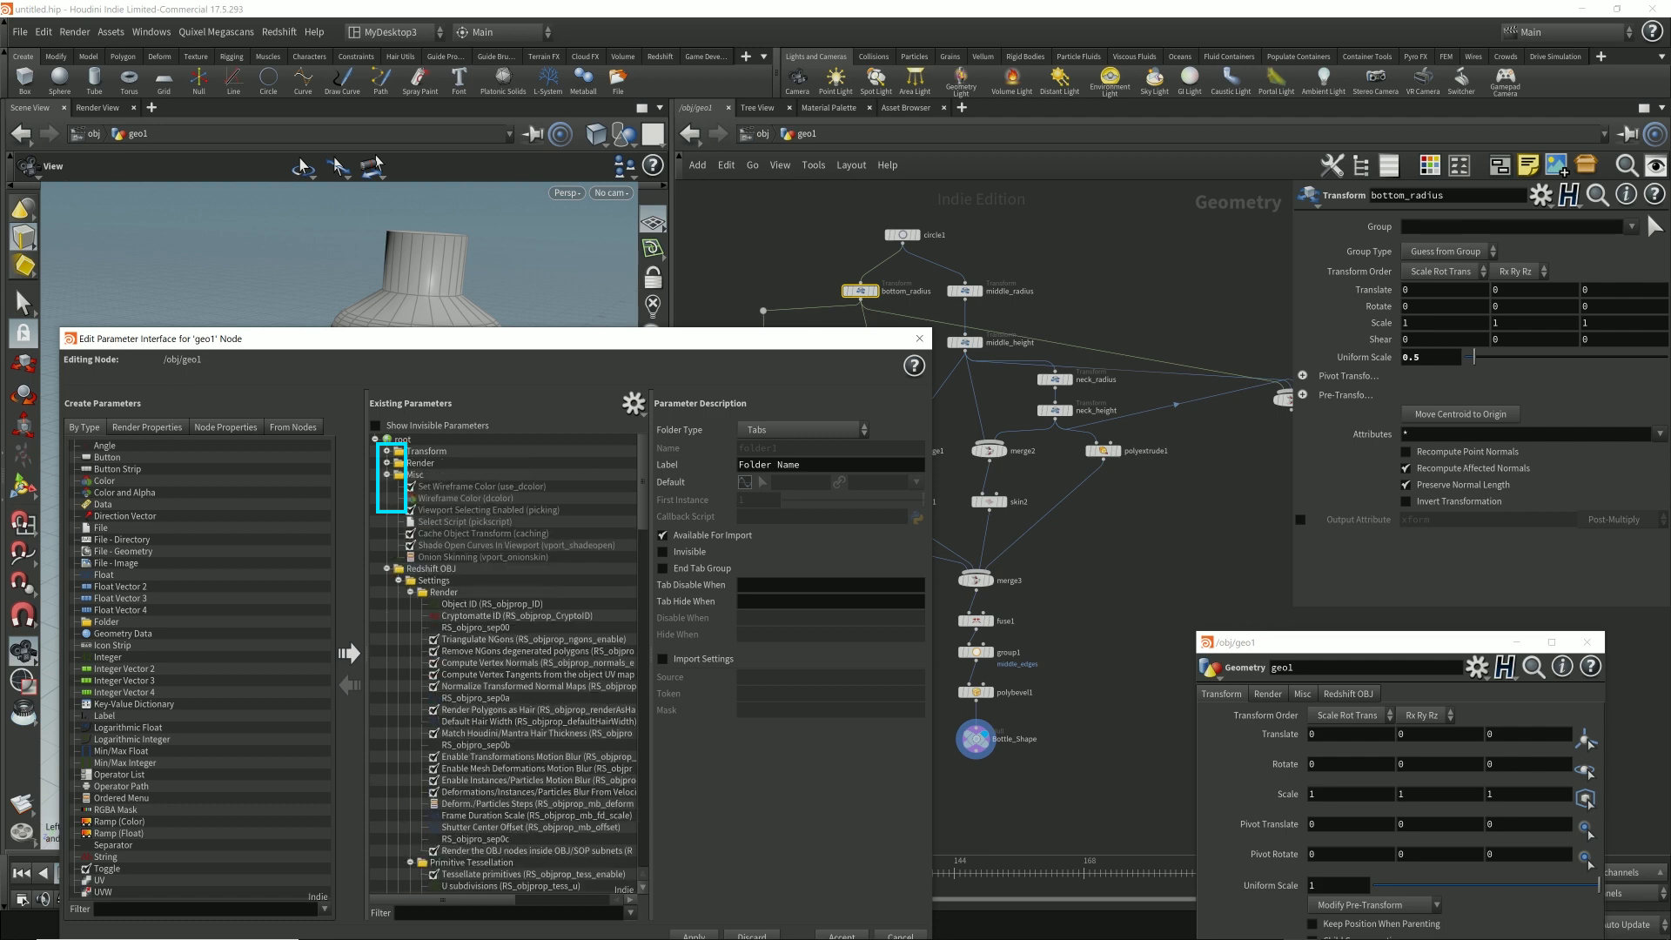
left_click(386, 475)
left_click(386, 486)
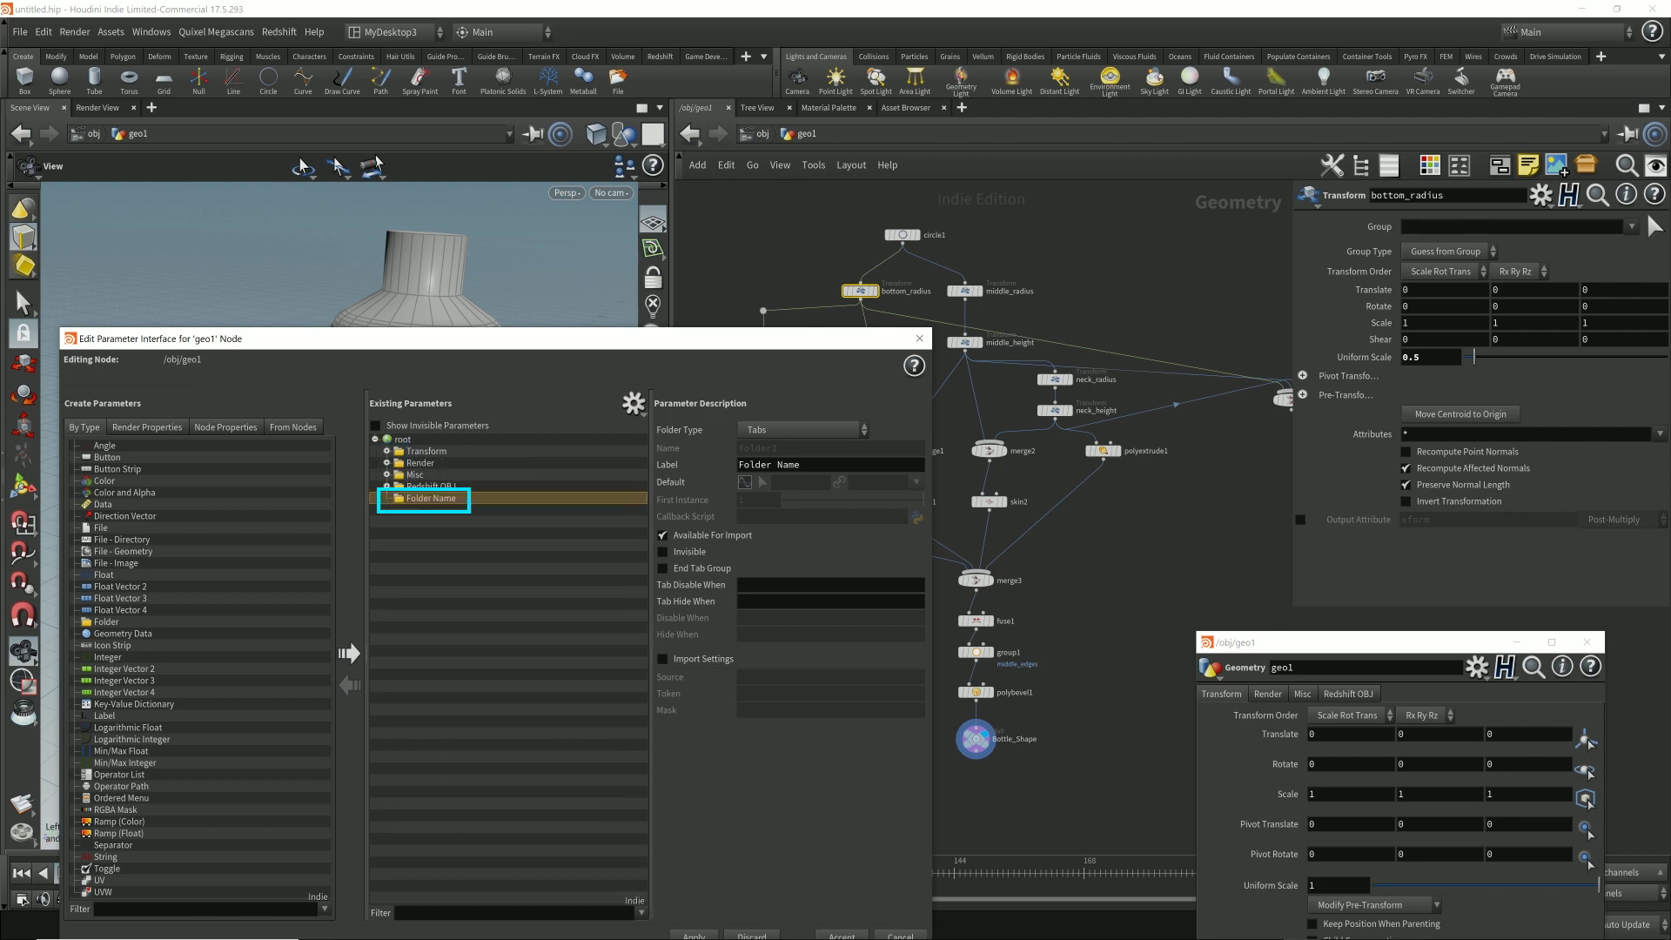
left_click_drag(431, 498, 431, 444)
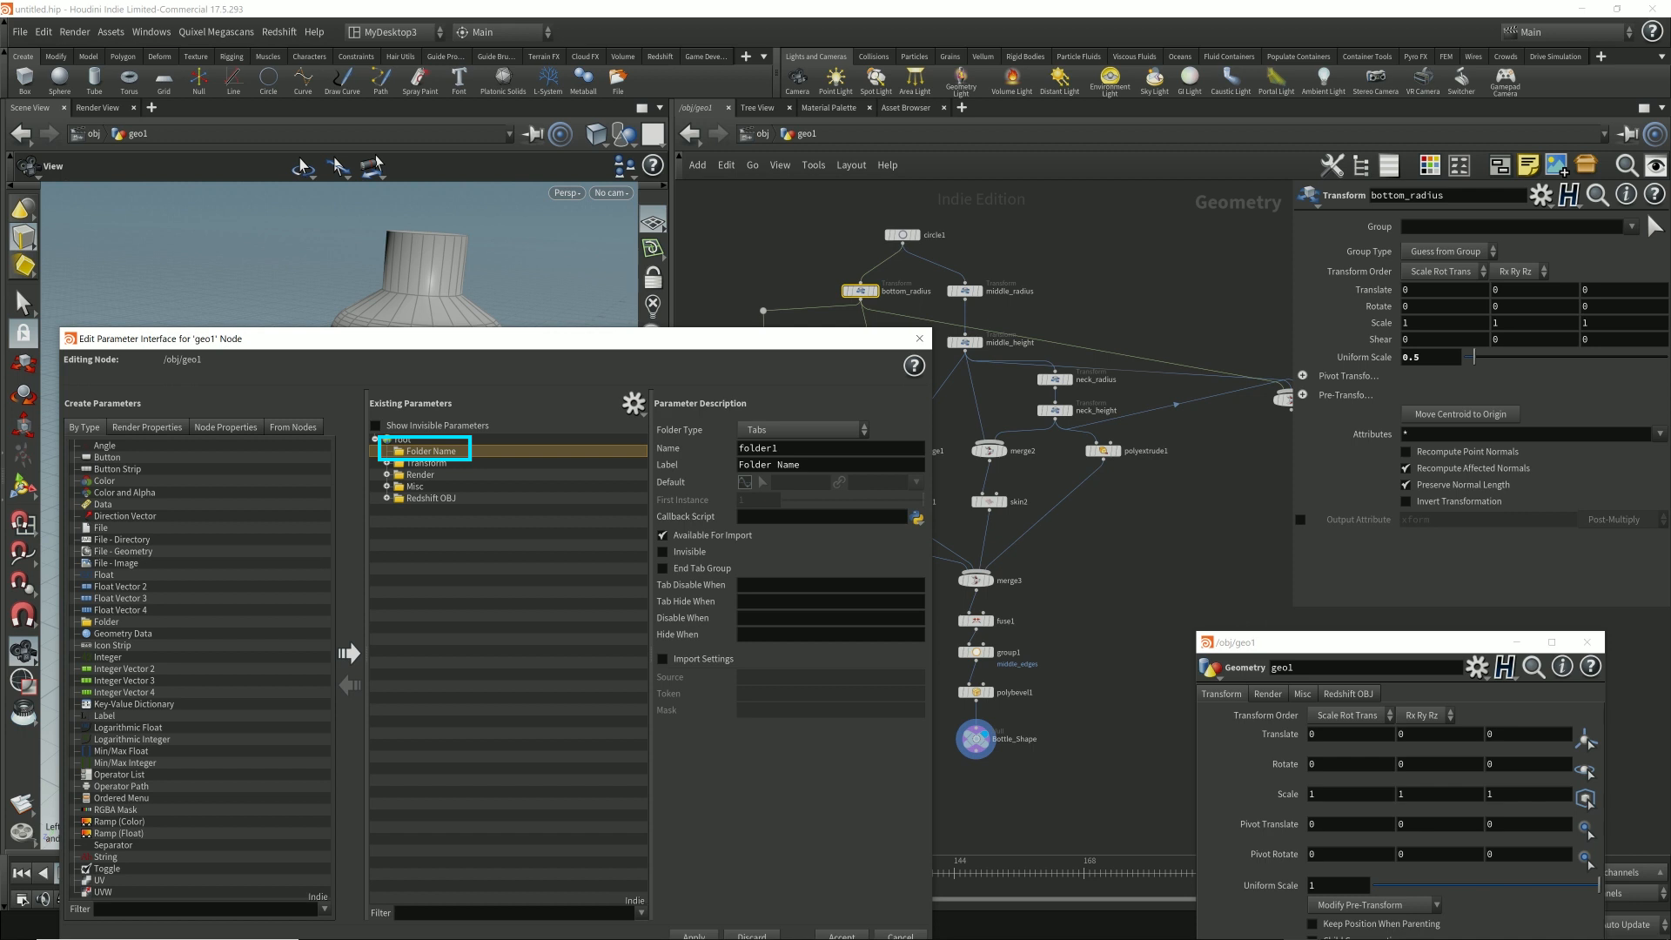
- Name the new folder Bottle_Parameters with the label Bottle Parameters, and apply the interface change to geo1
double_click(757, 448)
type("My_")
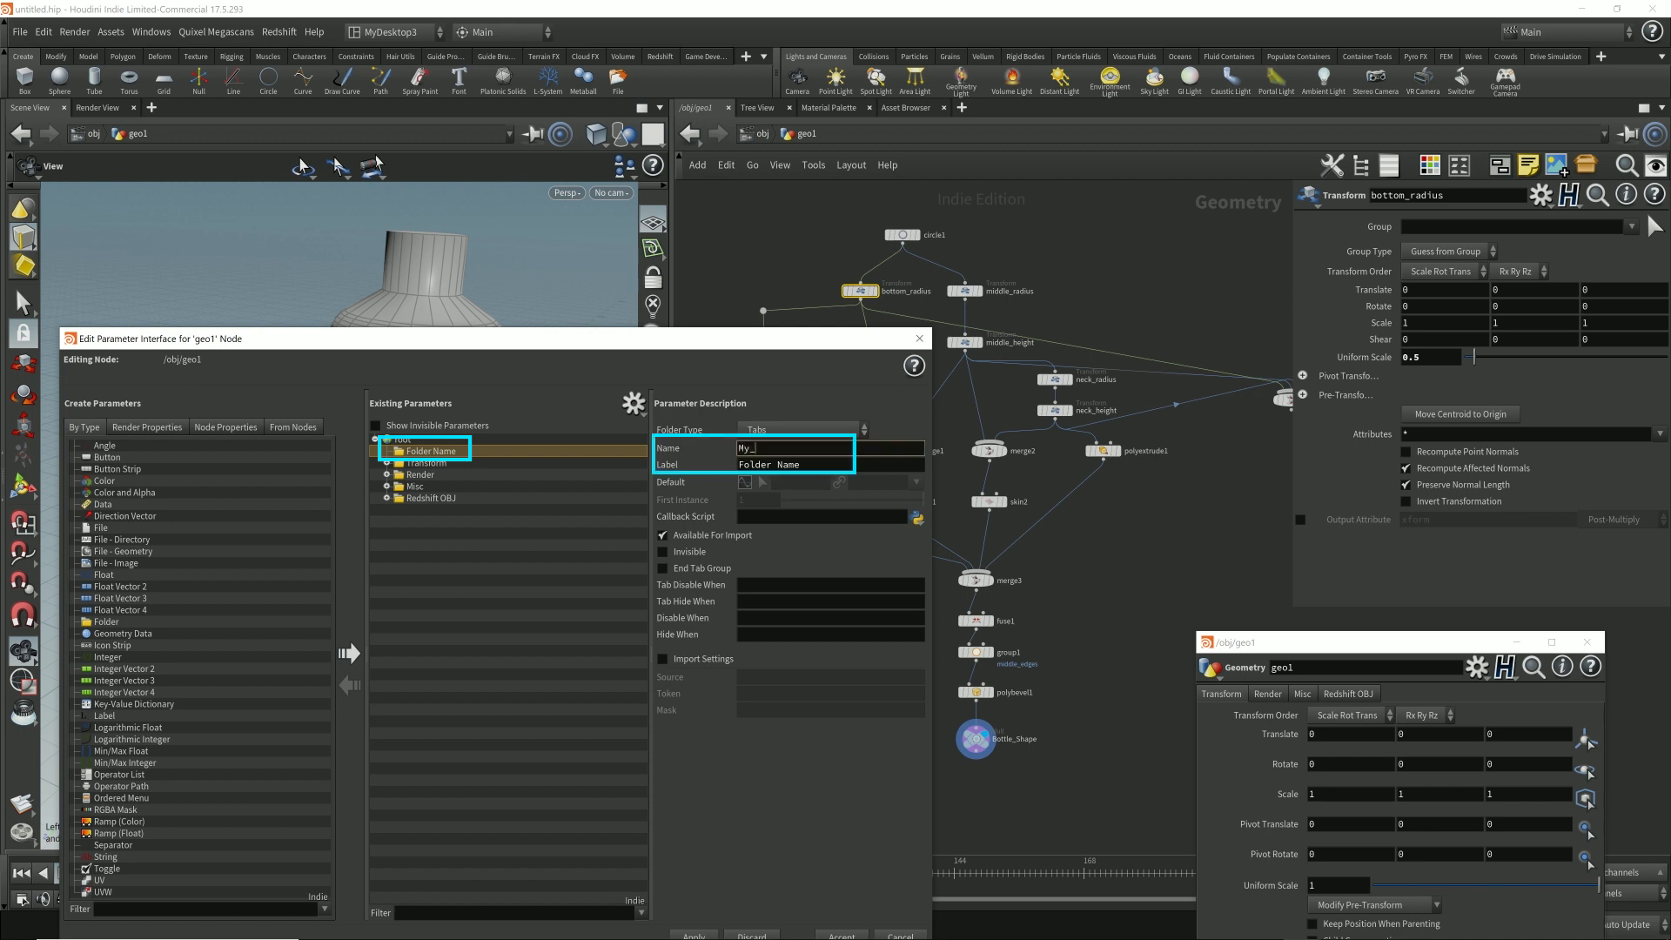
type("Parameter")
key("ctrl+a")
type("BOt")
type("ottle_Parameters")
key("Tab")
type("Bottle Parameters")
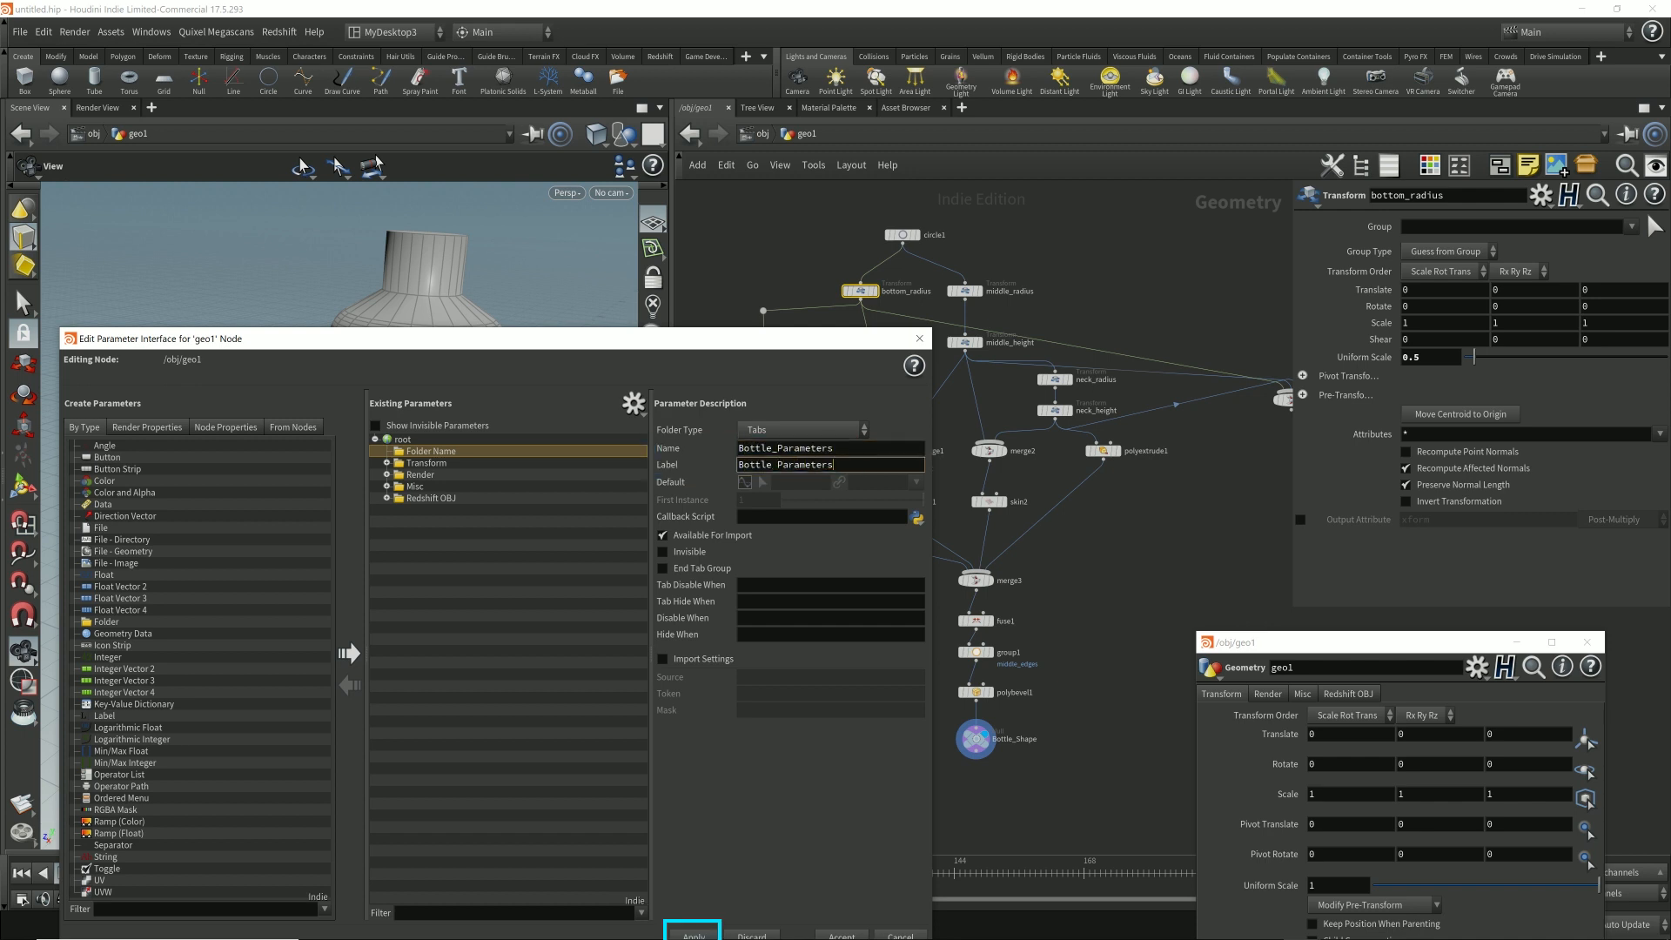
key("Return")
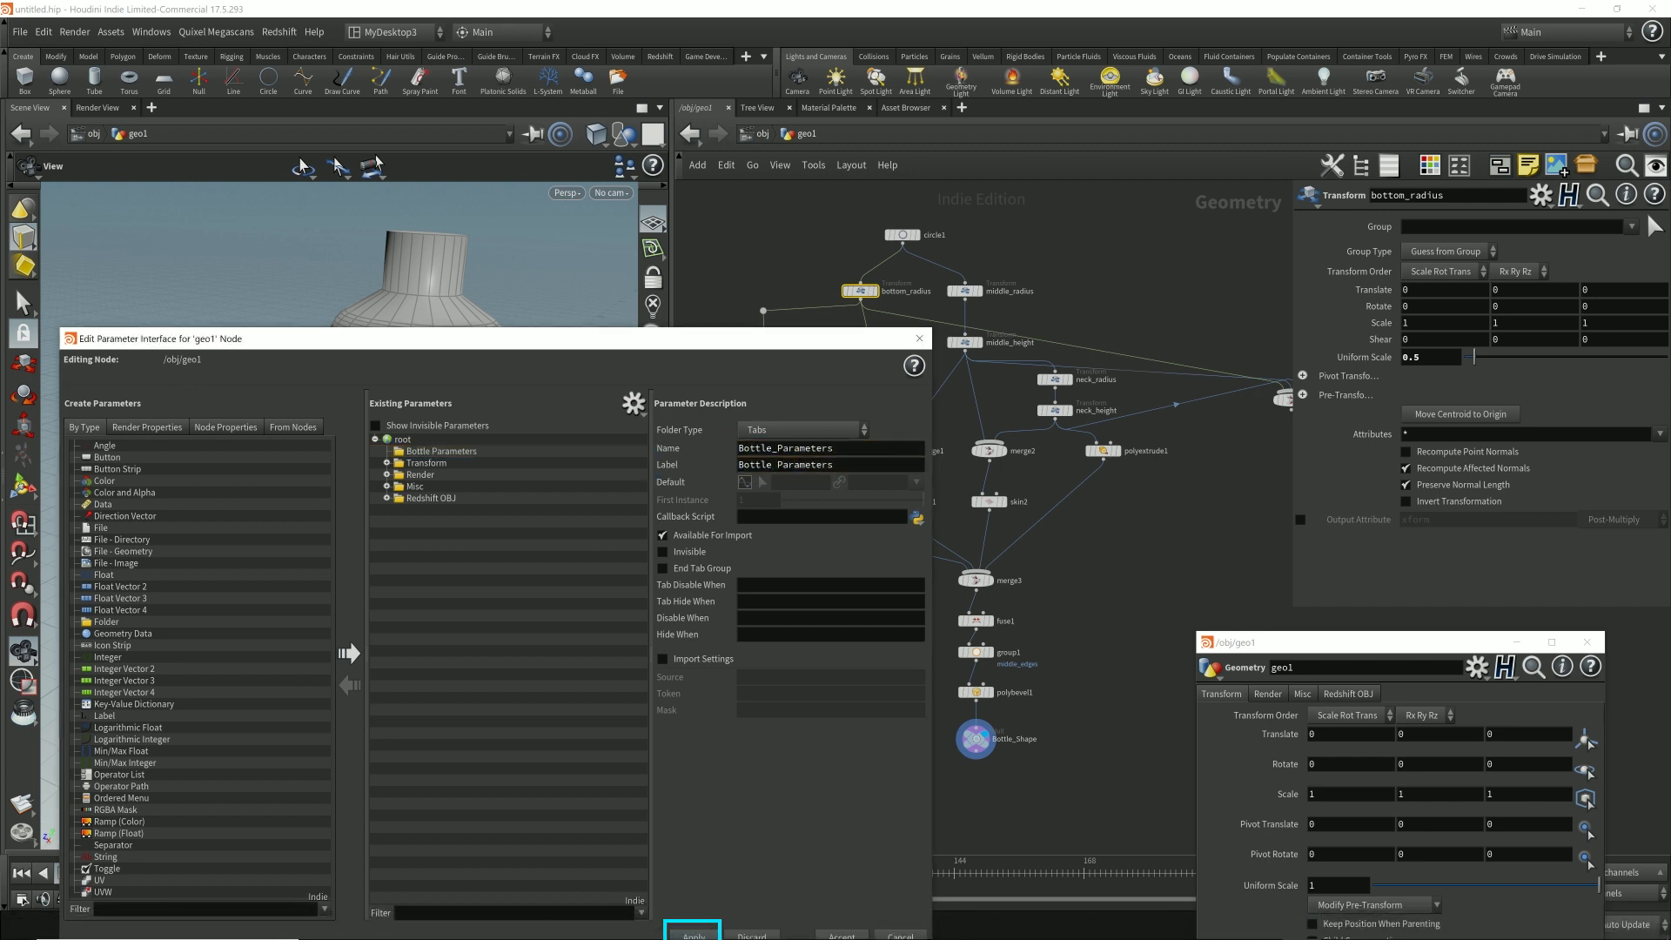
left_click(693, 936)
left_click_drag(1305, 648, 1308, 552)
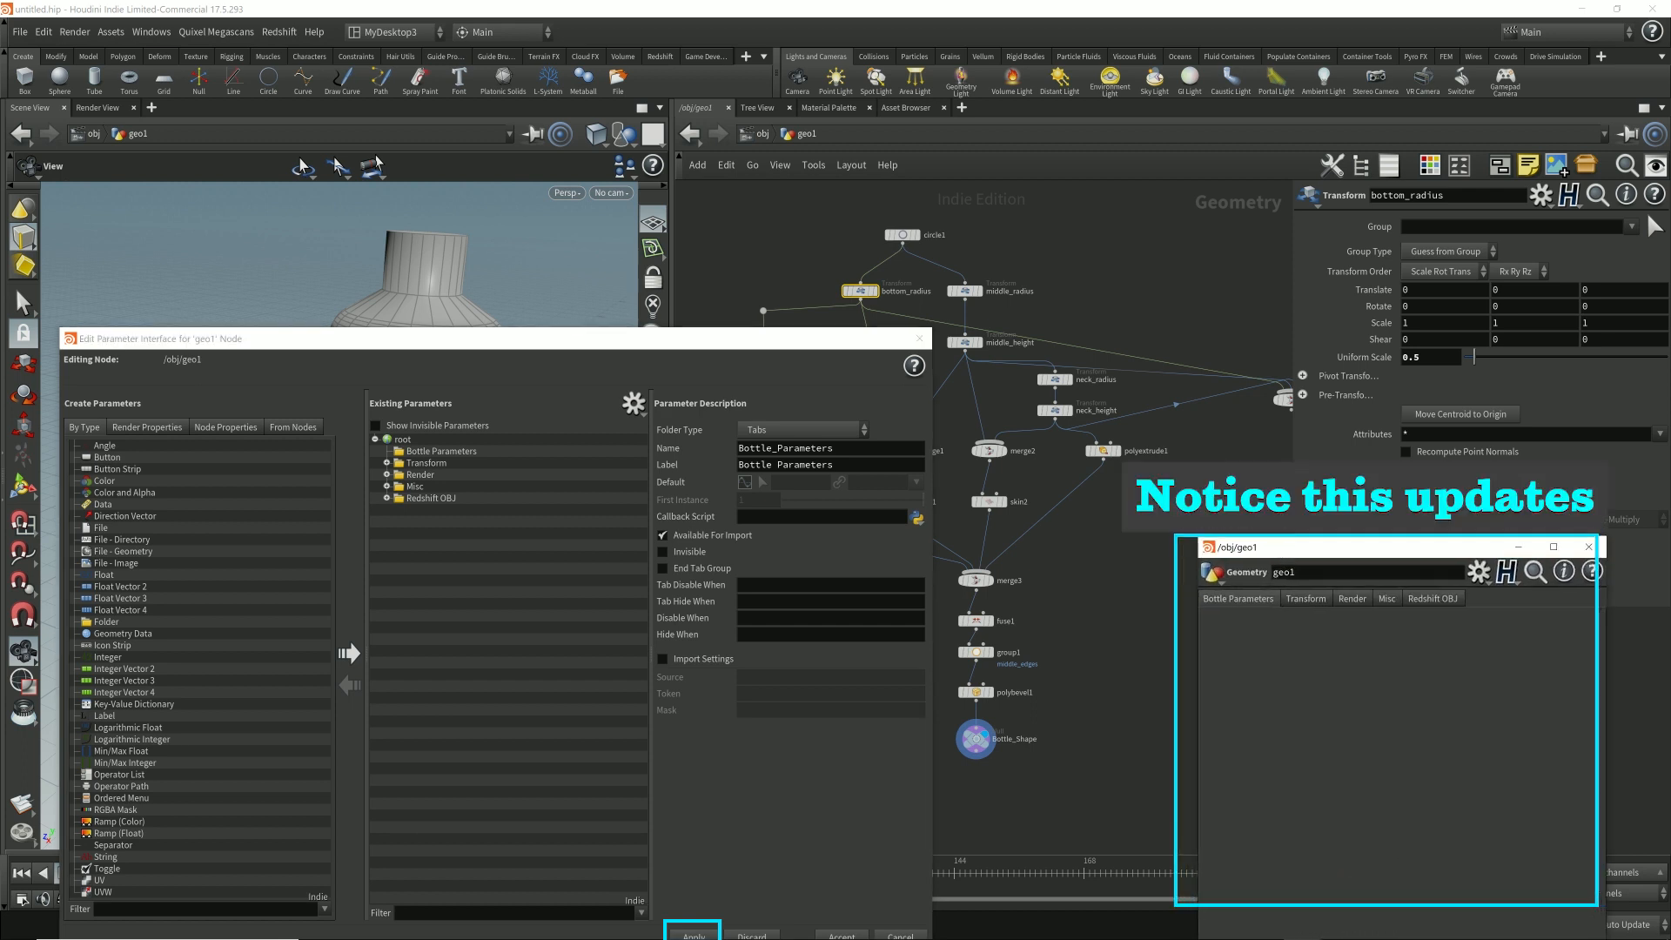
- Add bottom_radius's Uniform Scale to the Bottle Parameters folder, named Bottom_Radius with the label Bottom Radius
left_click_drag(535, 347, 437, 486)
left_click_drag(832, 330, 877, 284)
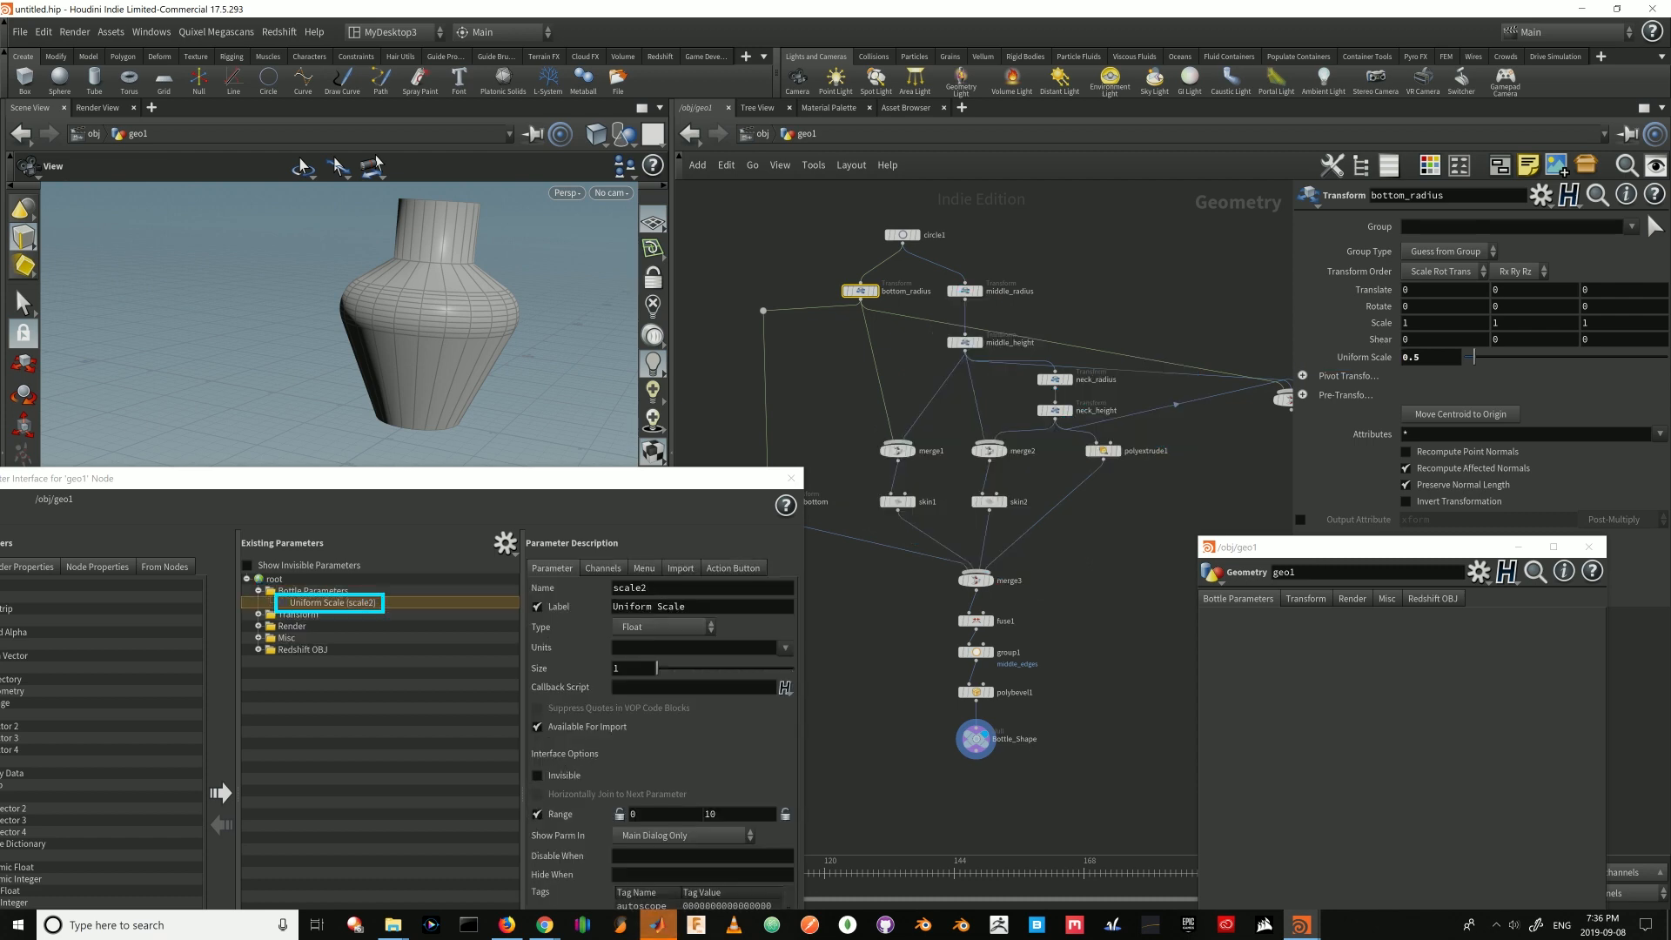
double_click(629, 587)
type("Bottom_Radius")
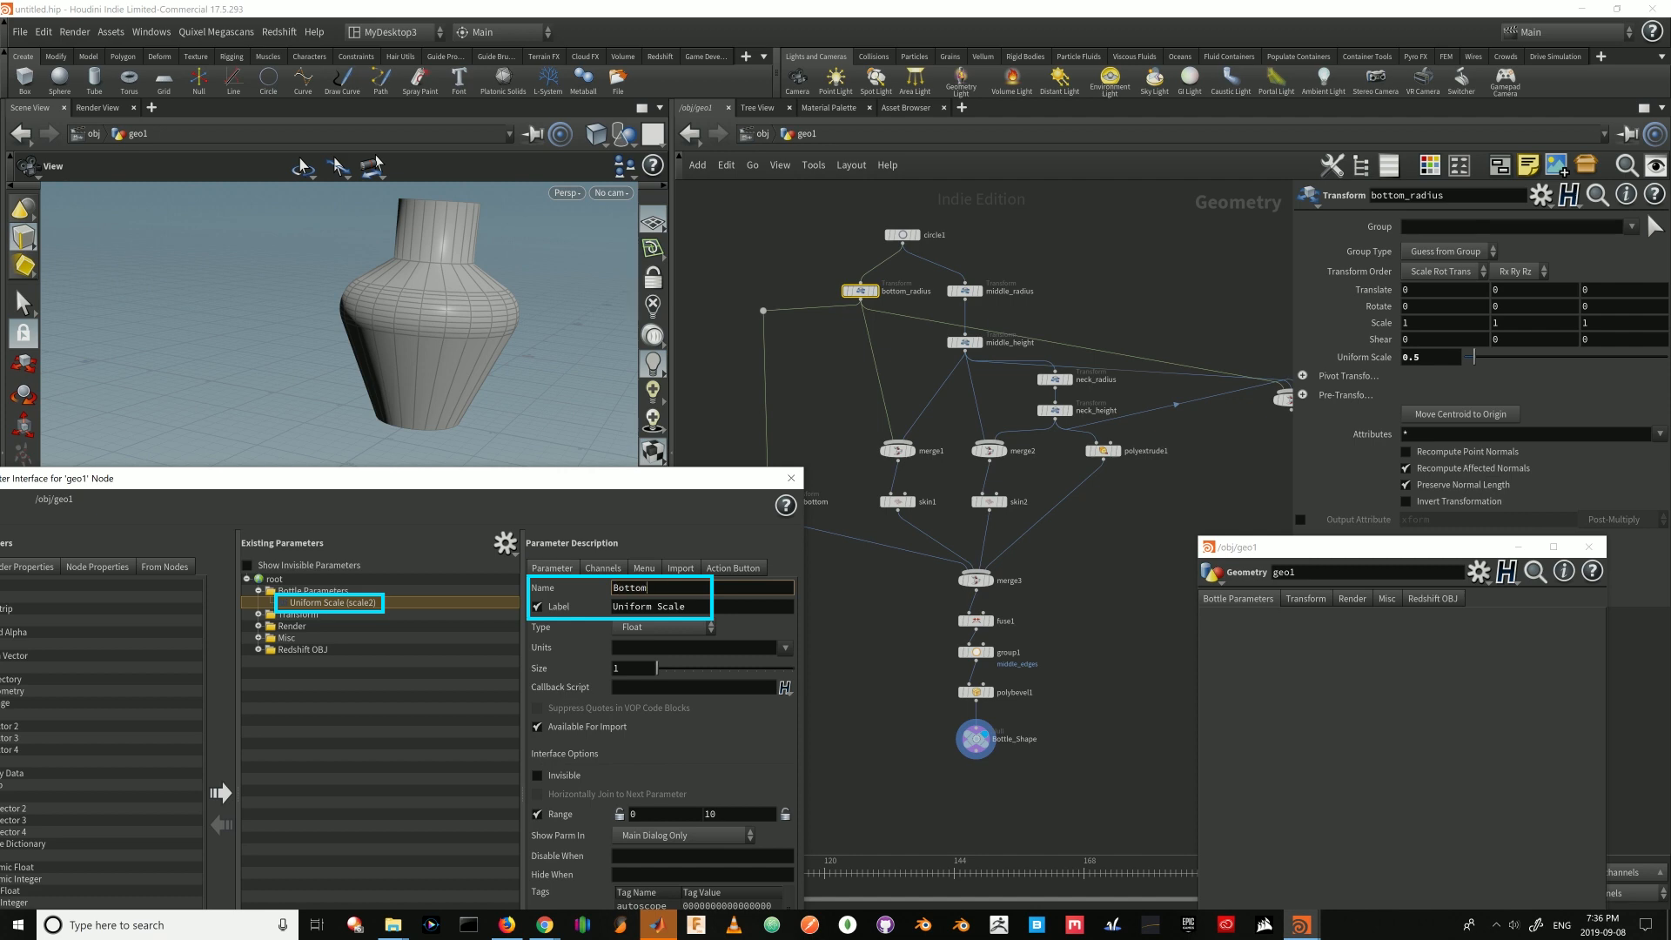
key("Tab")
type("Bottom Radius")
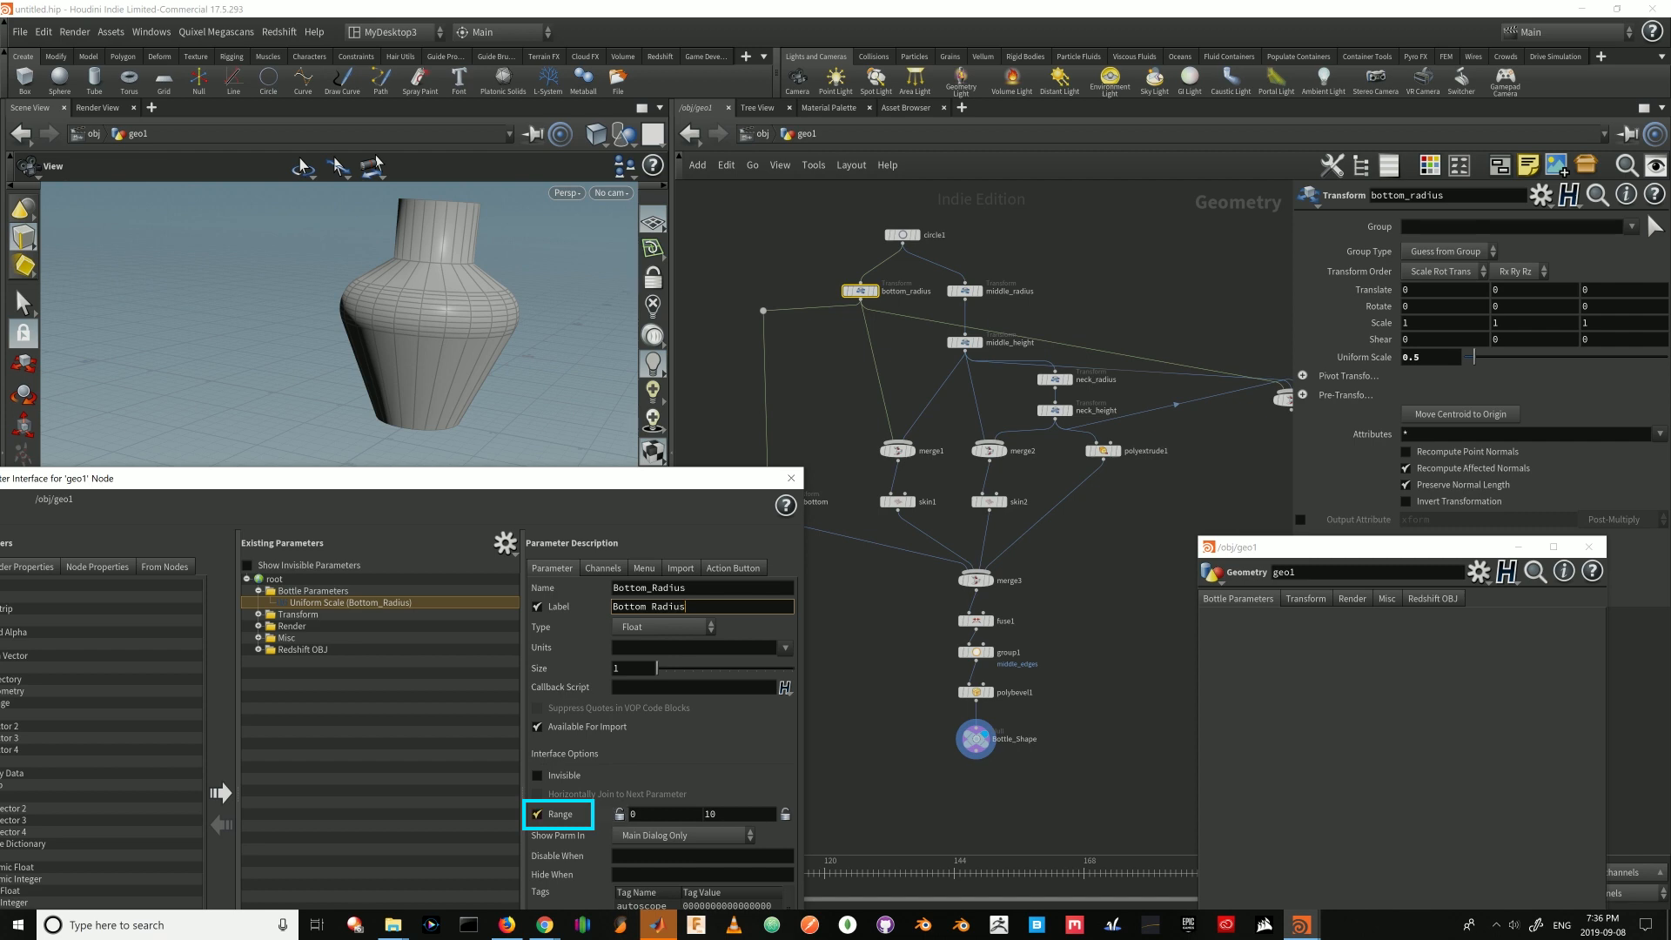
- Turn off the Range option for the Bottom Radius parameter and apply the interface changes
left_click(537, 814)
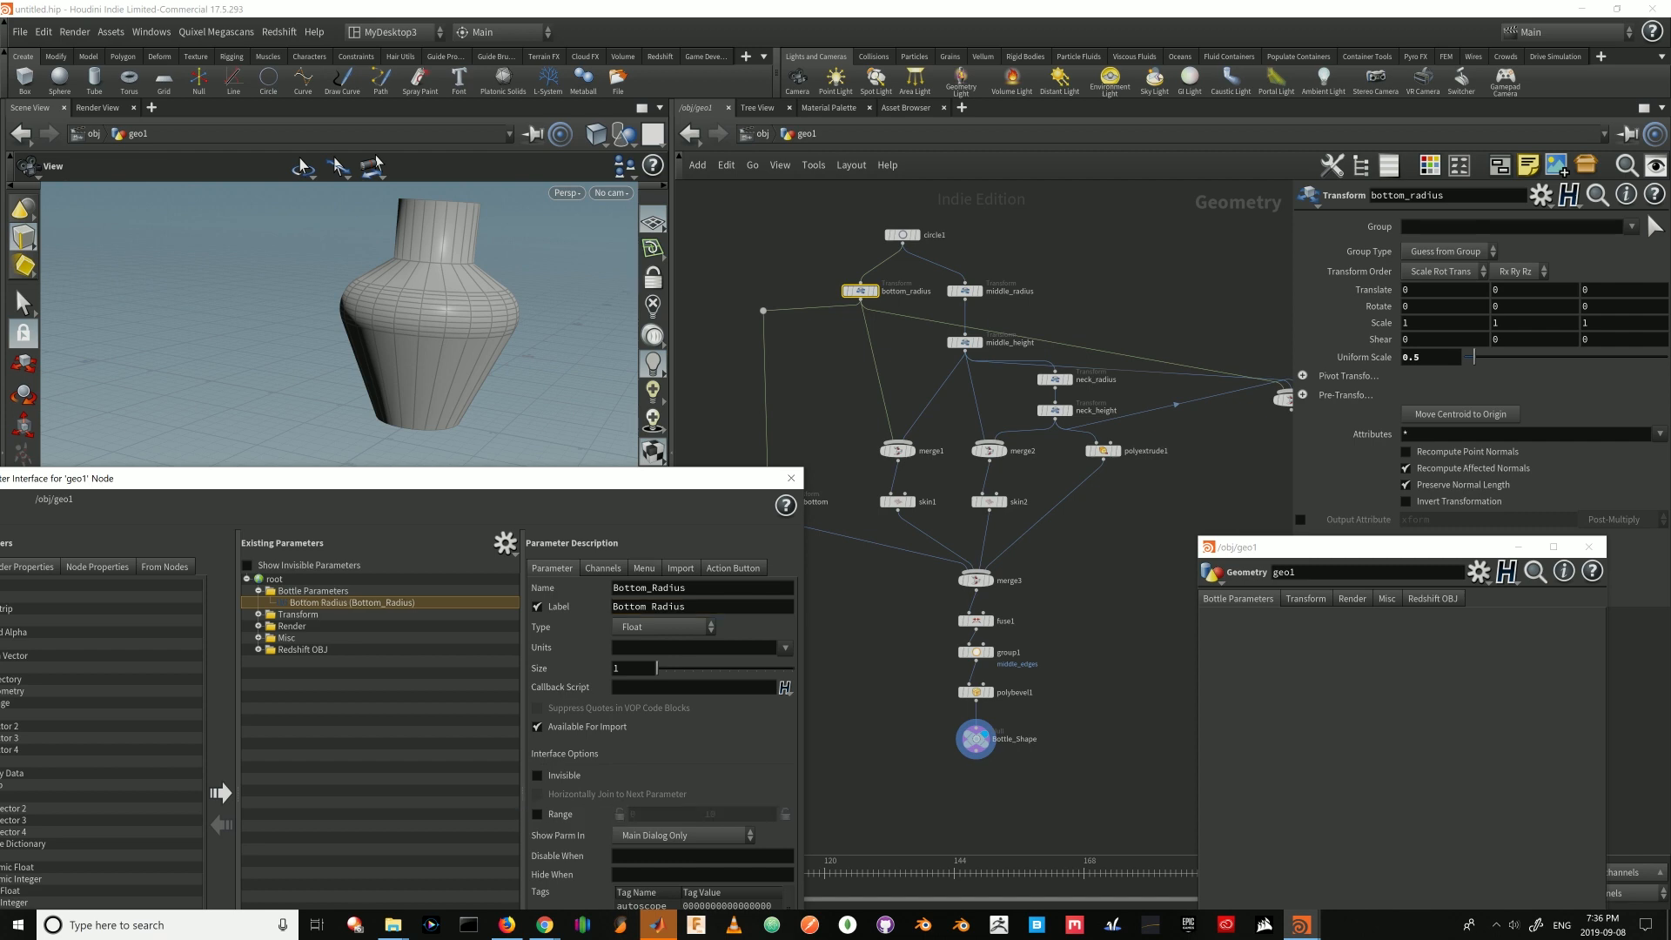
left_click_drag(557, 478, 567, 284)
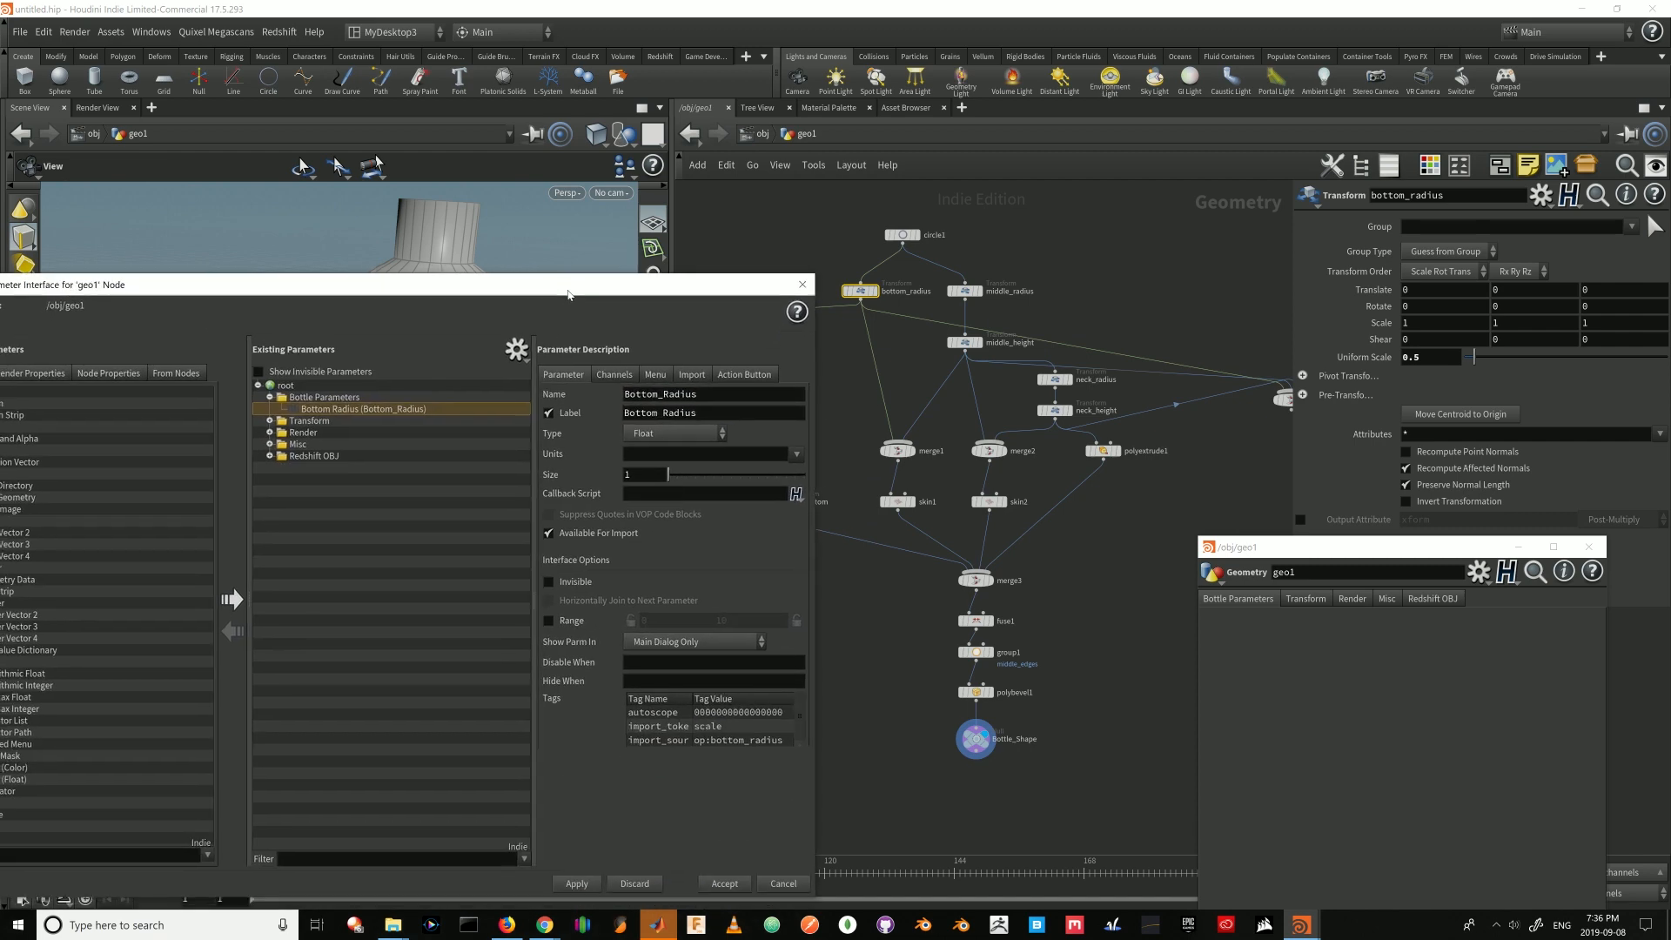
left_click(575, 884)
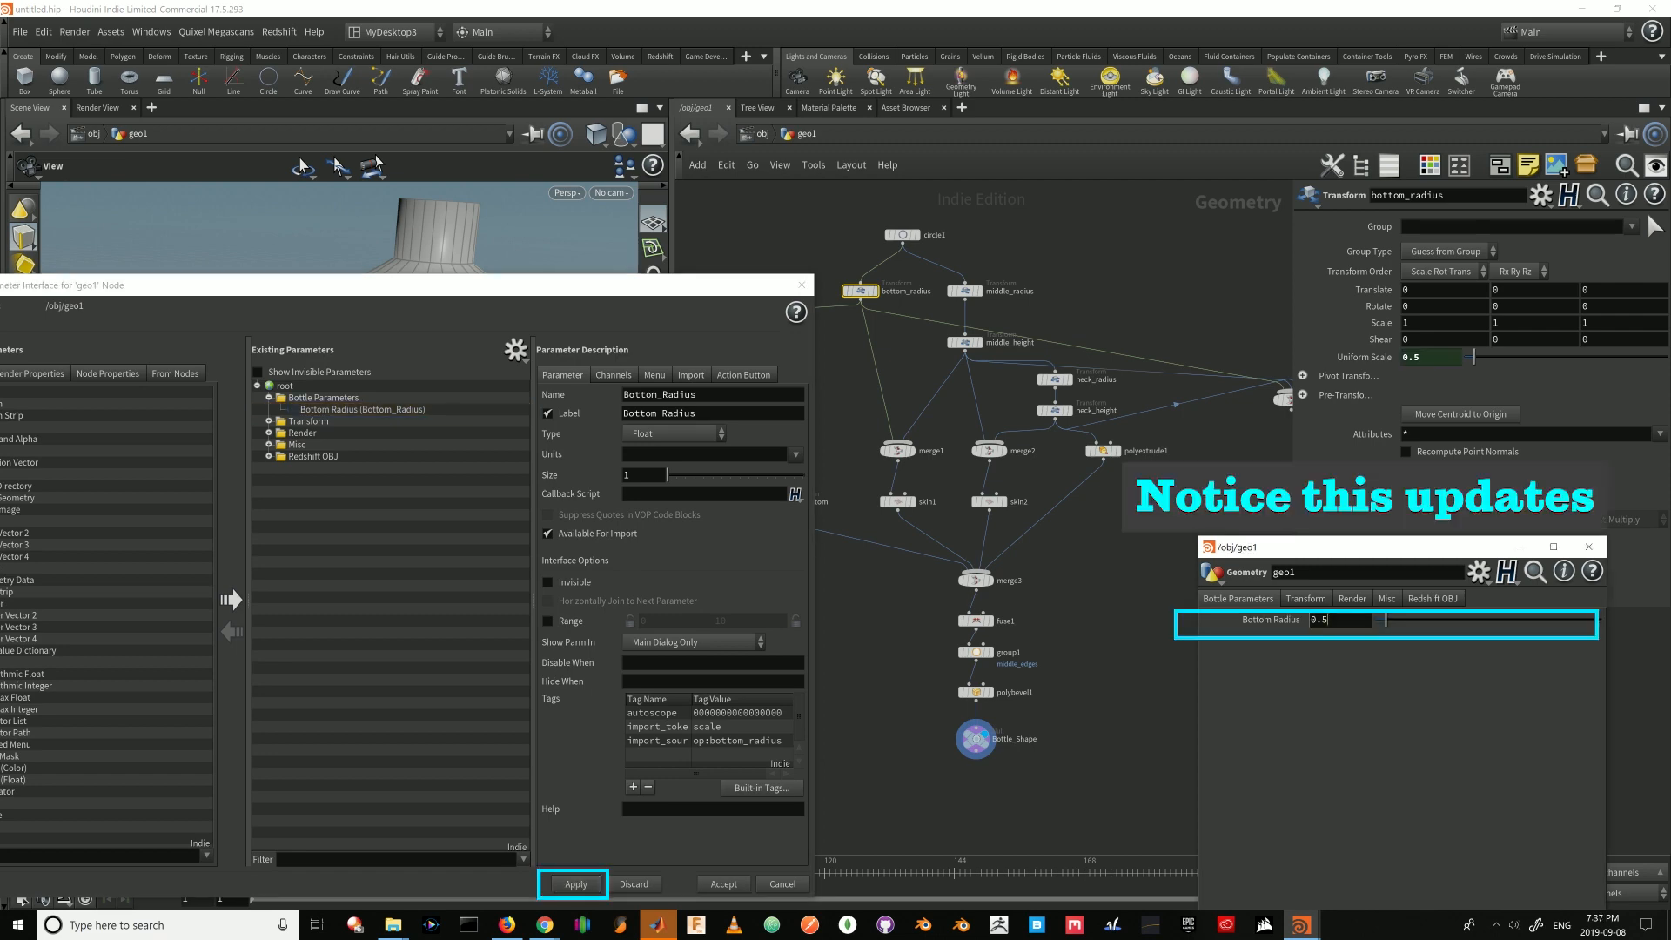
- Uncover the bottle, repeatedly raise and lower Bottom Radius in the floating geo1 window to test the link, and leave it at 0.5
left_click_drag(594, 290, 607, 659)
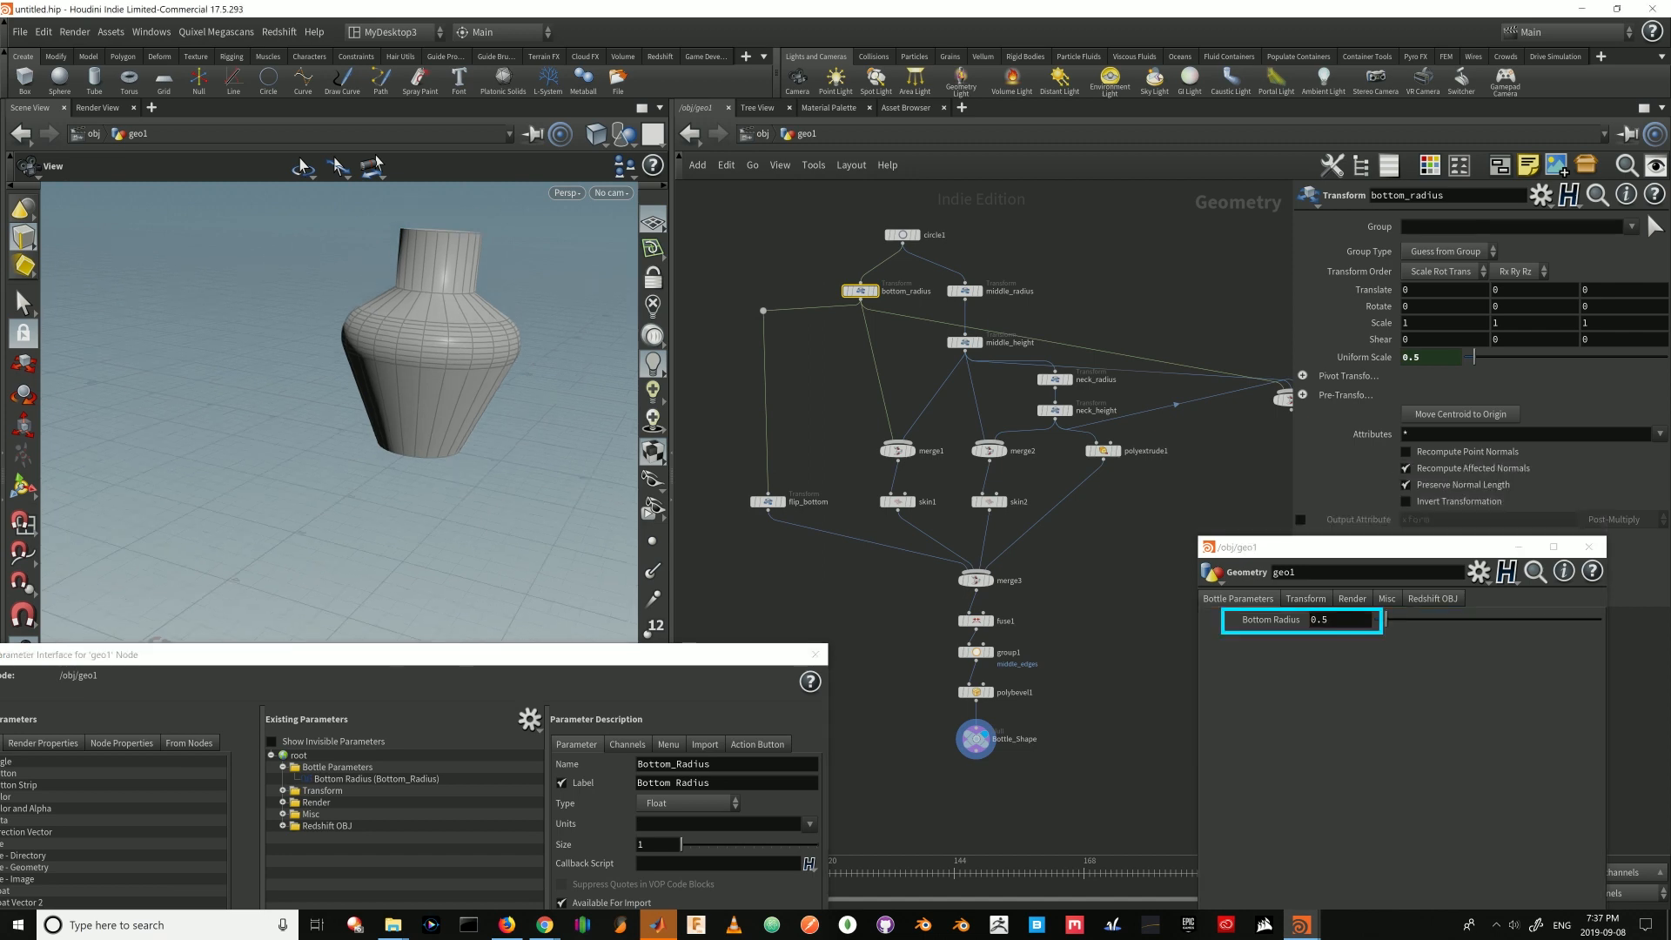
left_click(1329, 619)
key("Up")
key("Up")
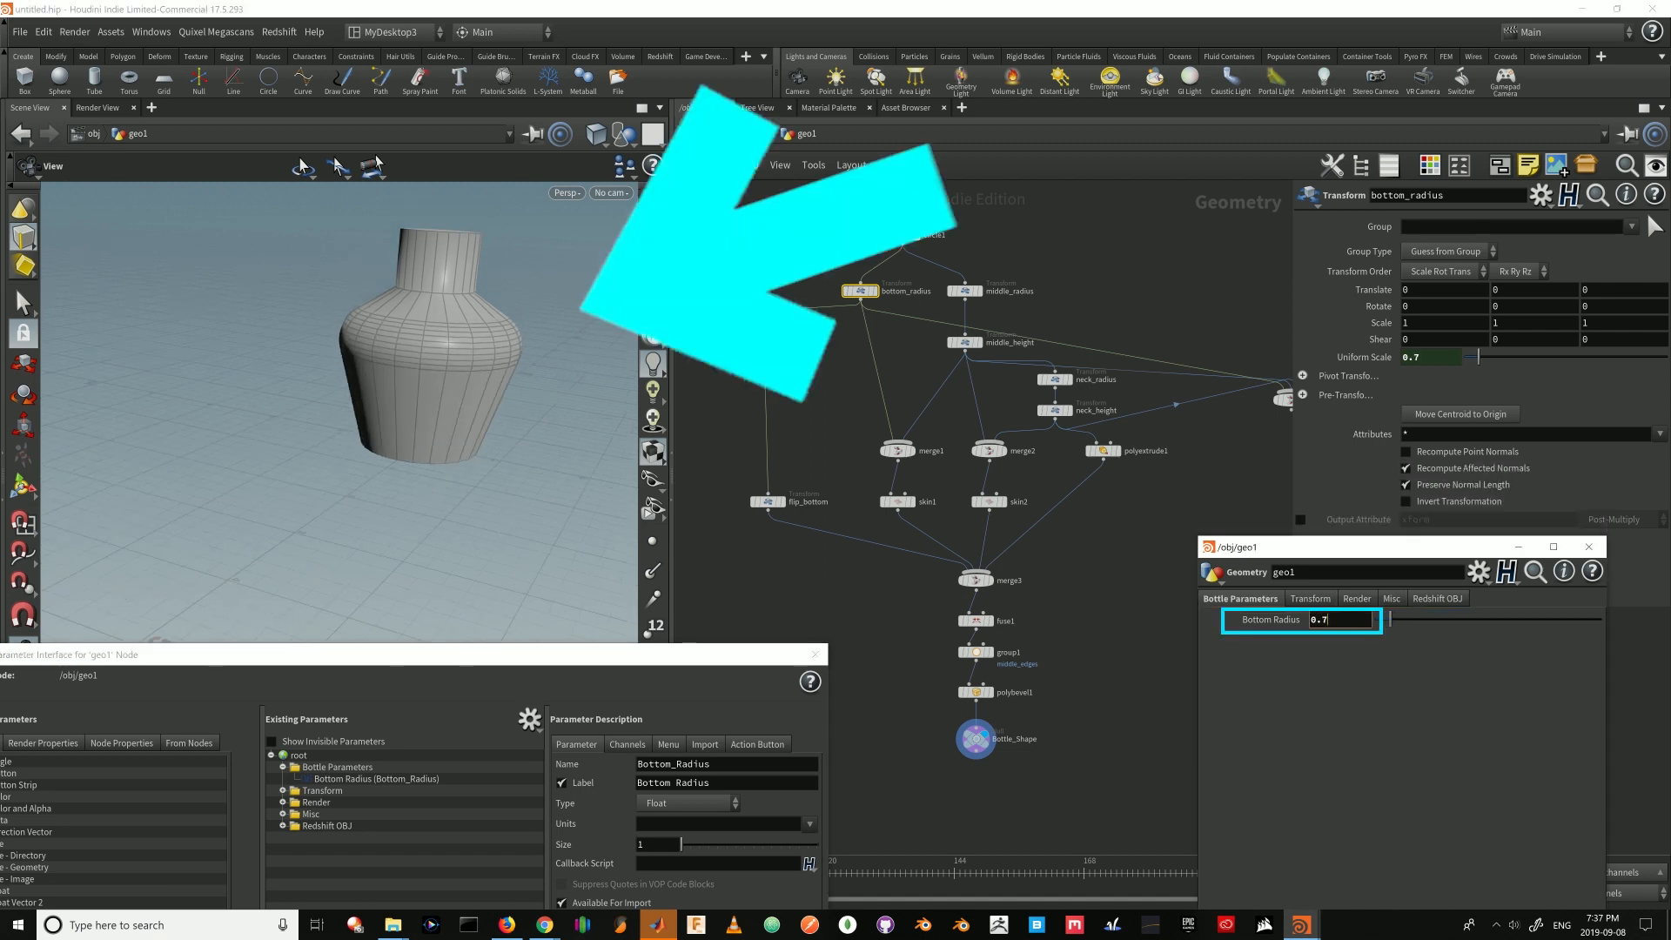
scroll(1340, 618, "down", 2)
scroll(1340, 619, "up", 4)
scroll(1341, 618, "down", 5)
scroll(1340, 619, "up", 5)
right_click(1341, 619)
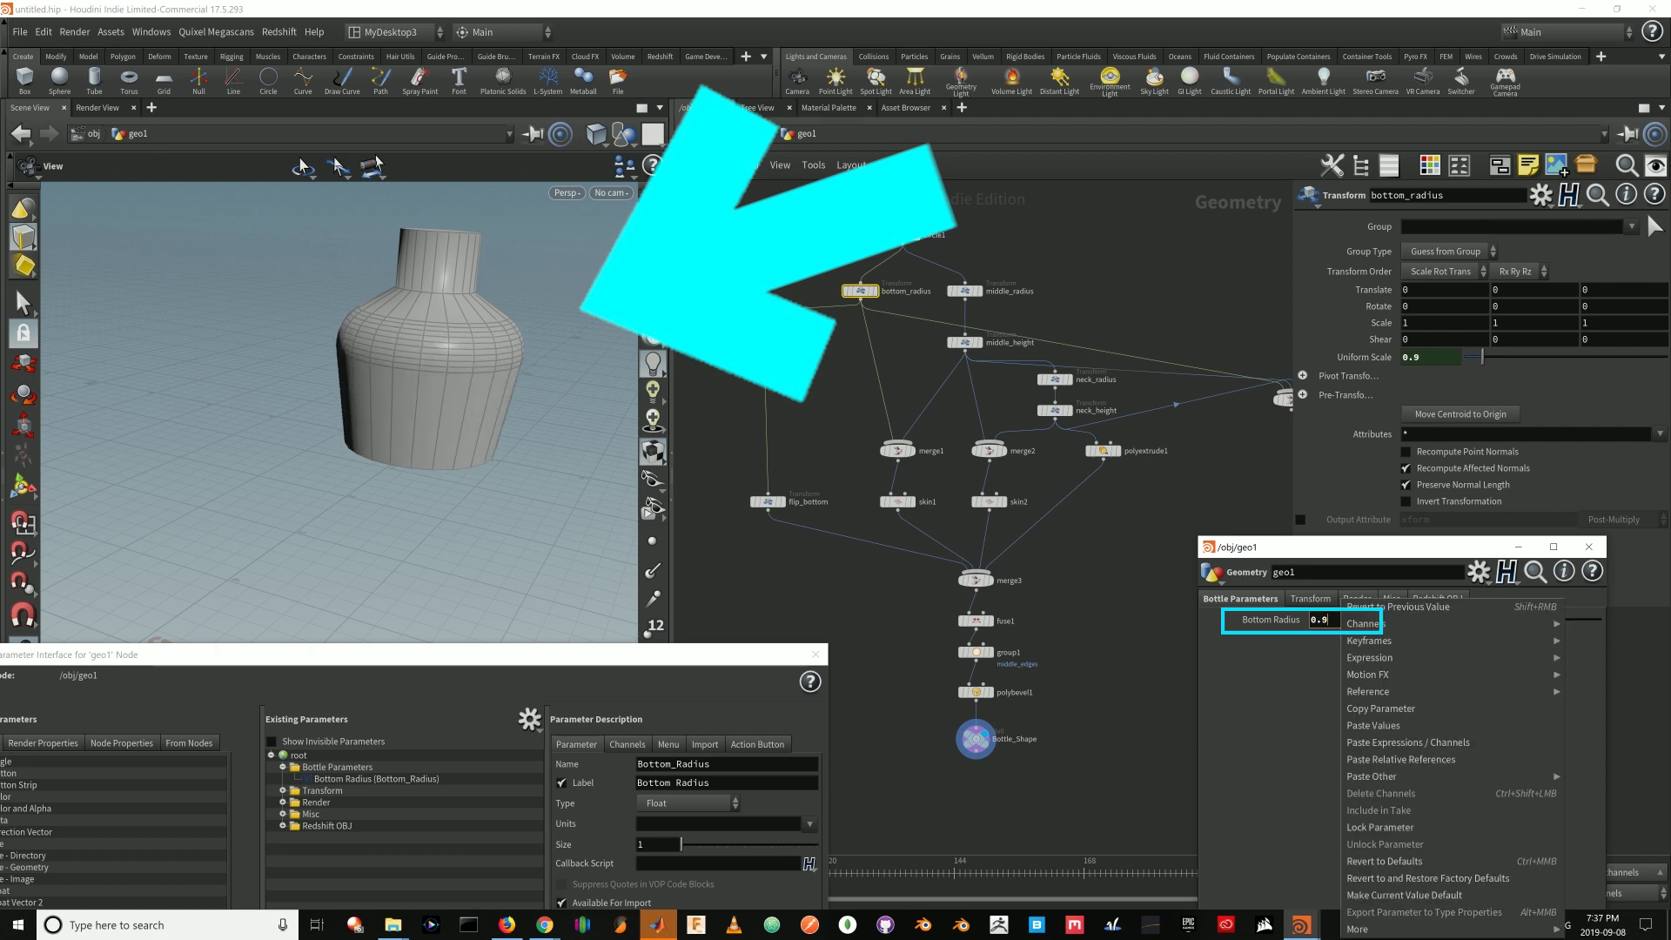
key("Escape")
key("Down")
key("Down")
key("Down")
key("Down")
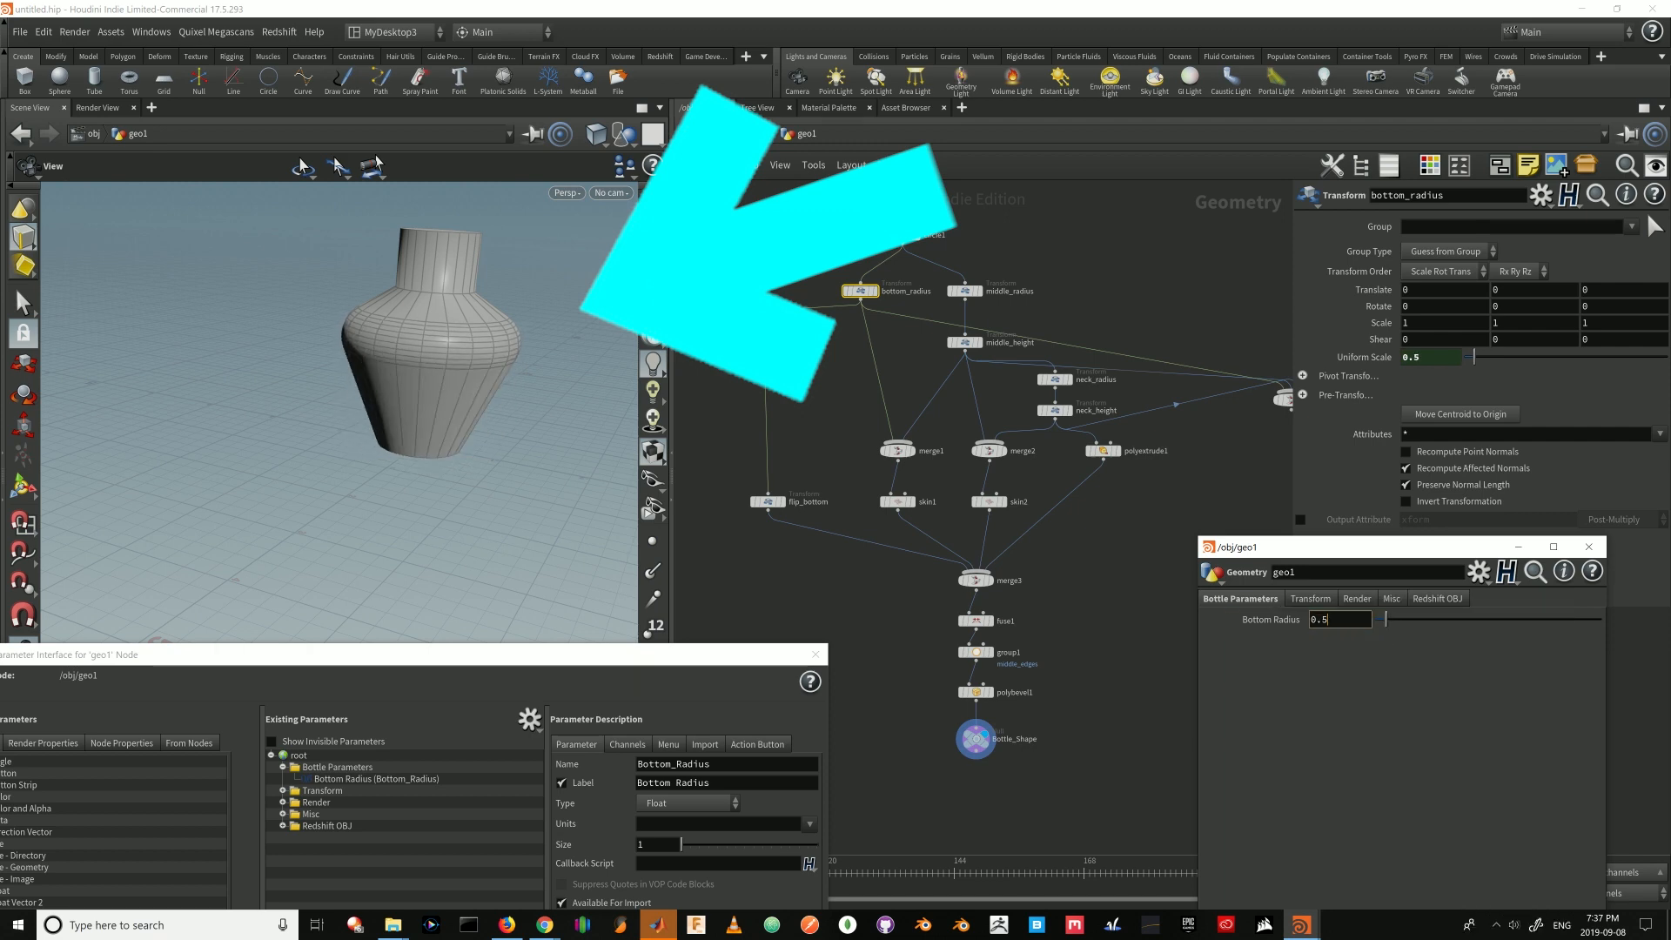
key("Up")
key("Up")
key("Up")
key("Down")
key("Down")
key("Down")
key("Up")
key("Up")
key("Up")
key("Up")
key("Down")
key("Down")
key("Down")
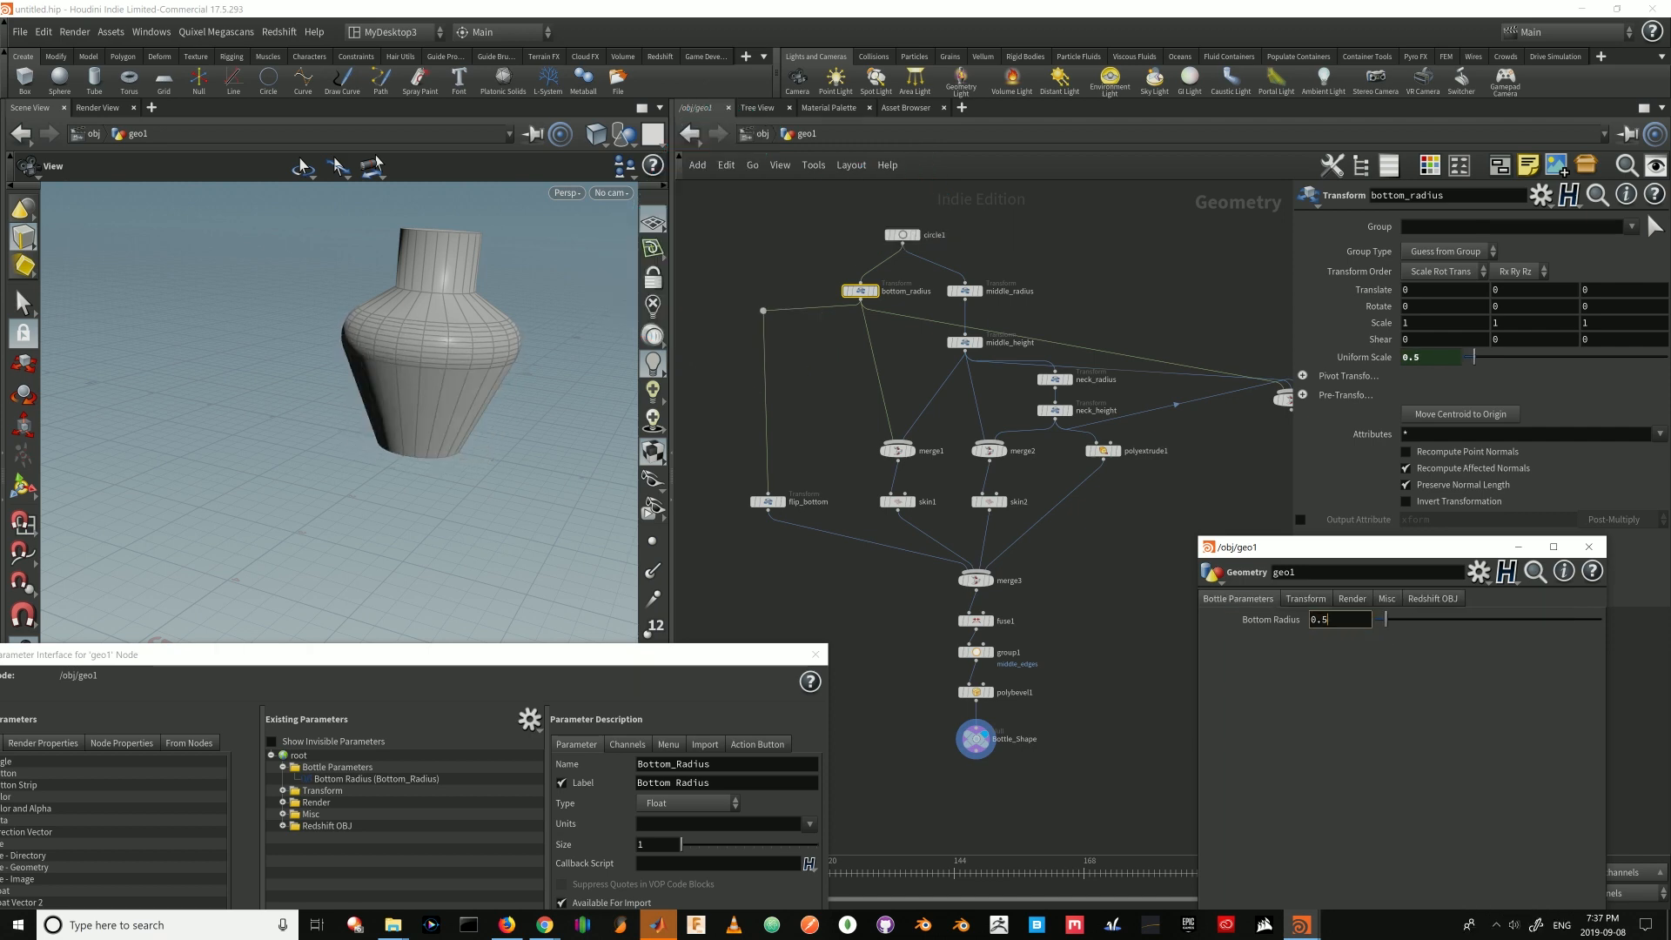
key("Up")
key("Up")
key("Down")
key("Down")
key("Up")
key("Up")
key("Down")
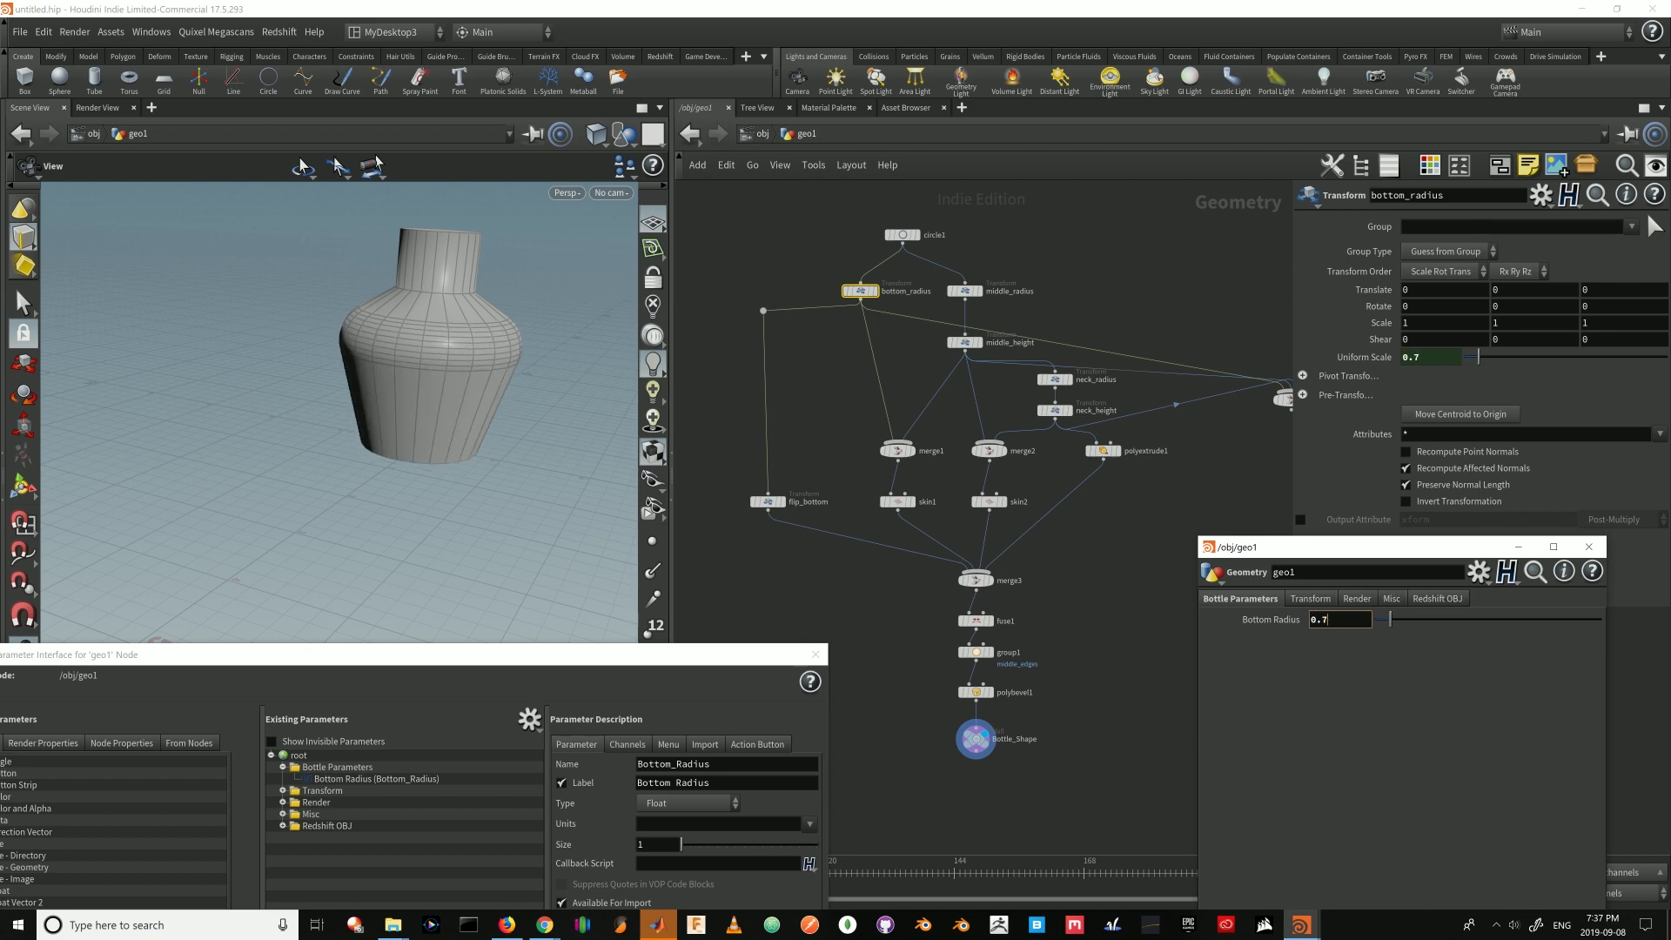
key("Down")
key("Down")
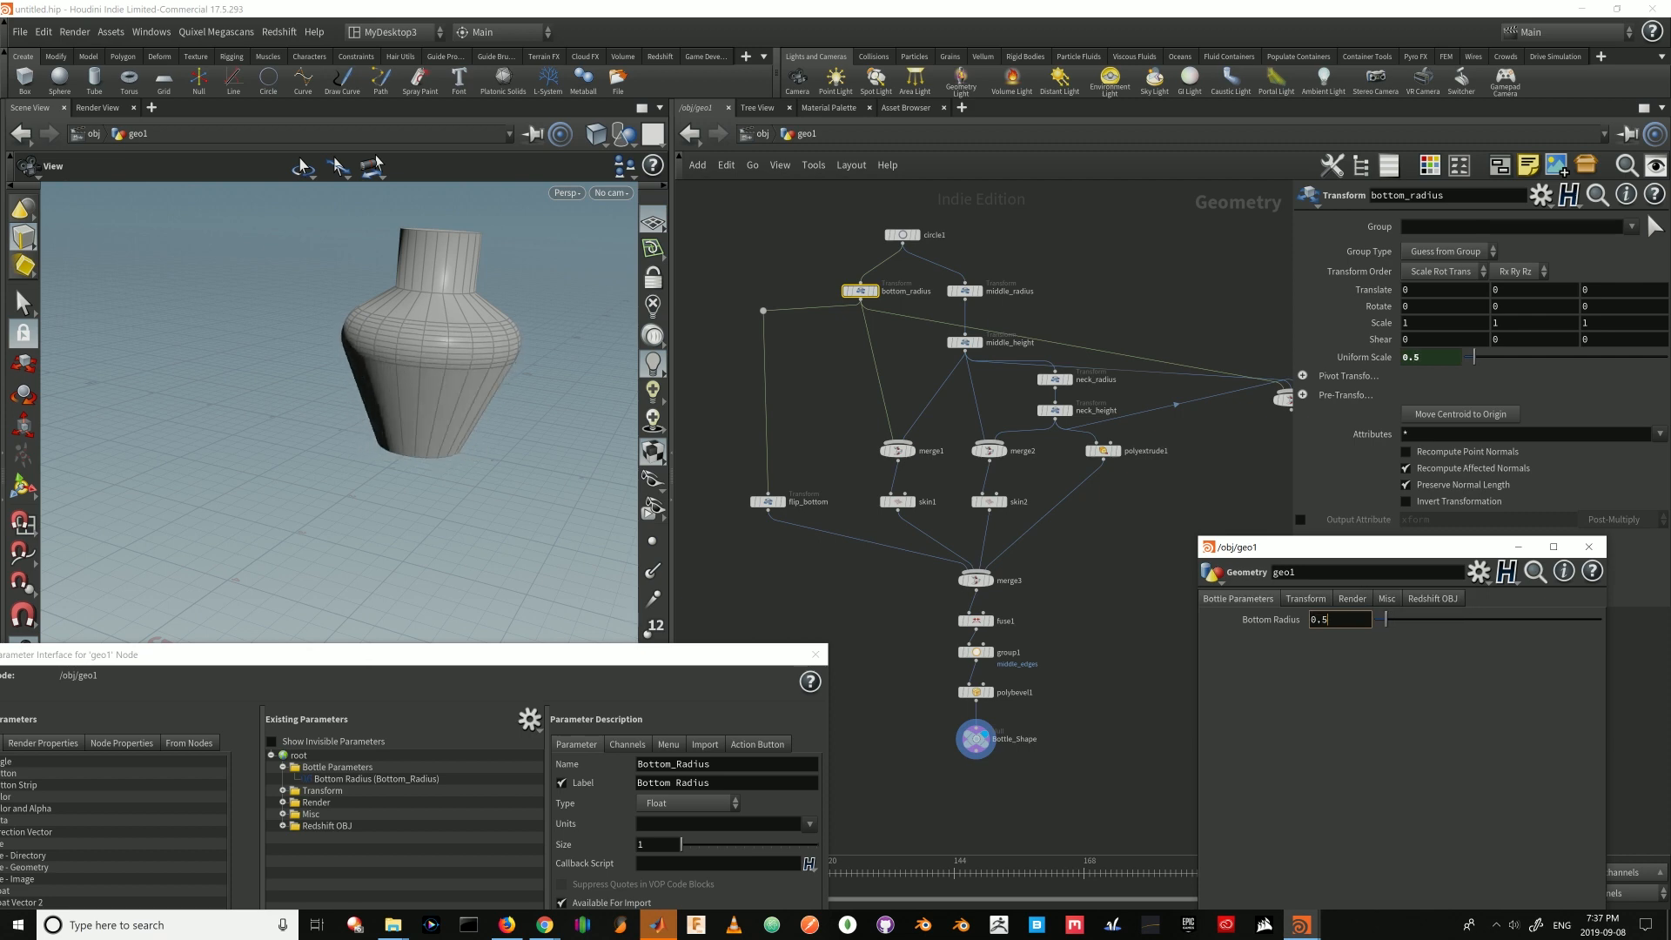
right_click(1305, 258)
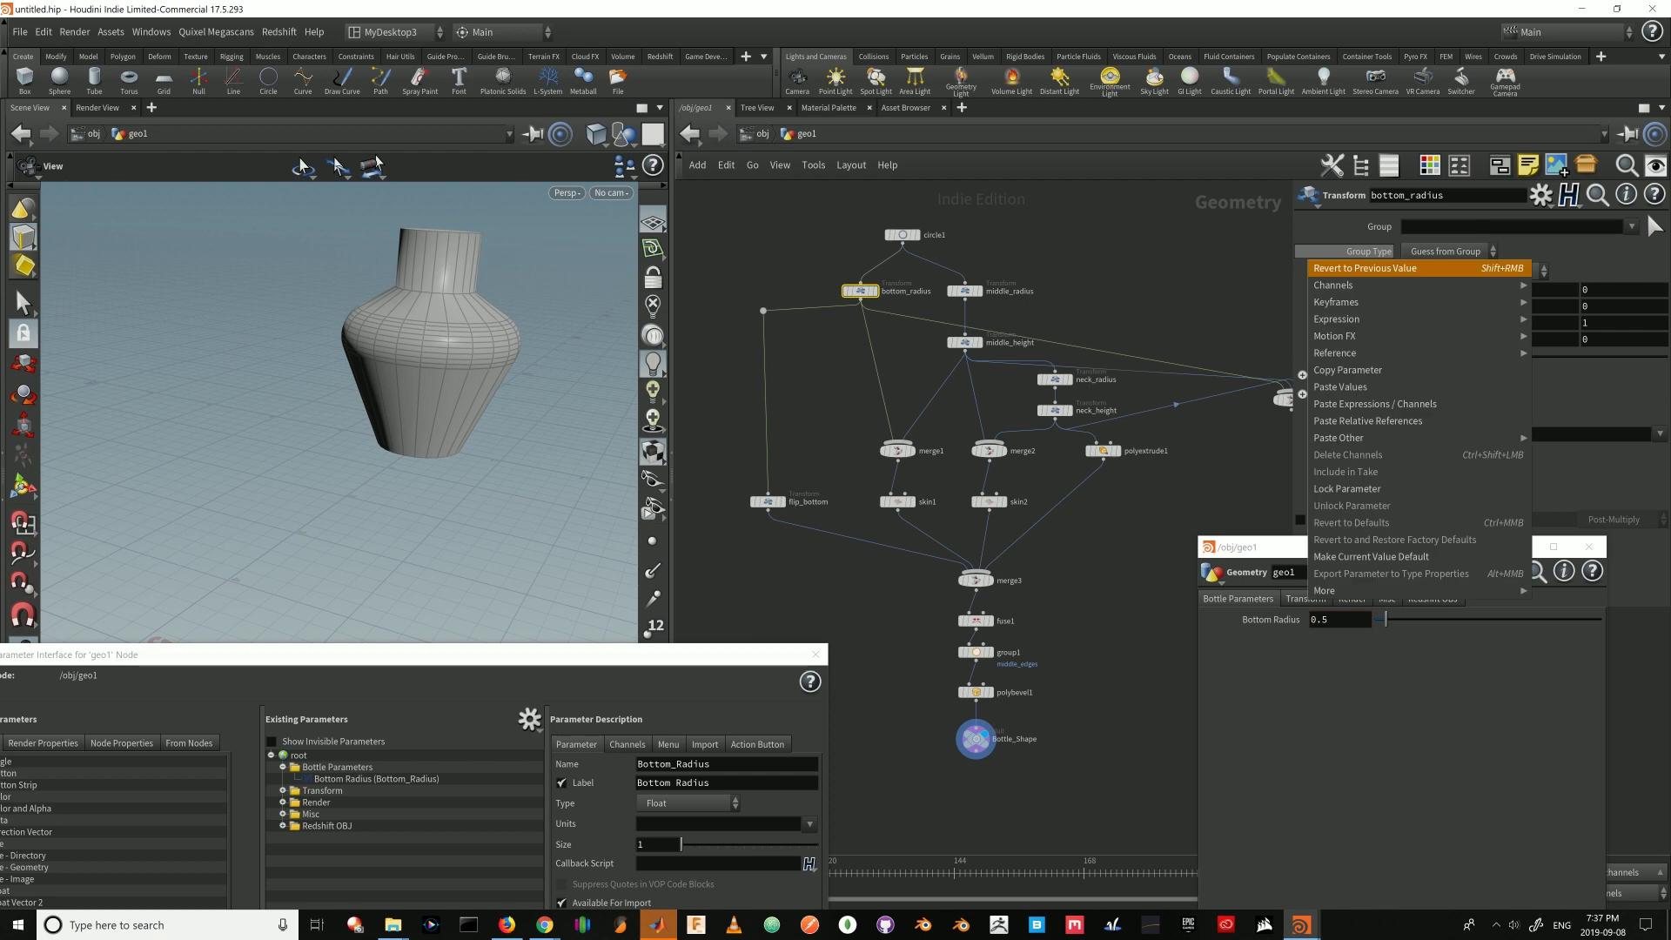
key("Escape")
mouse_move(1012, 477)
middle_mouse_down()
mouse_move(1002, 487)
mouse_move(998, 464)
middle_mouse_up()
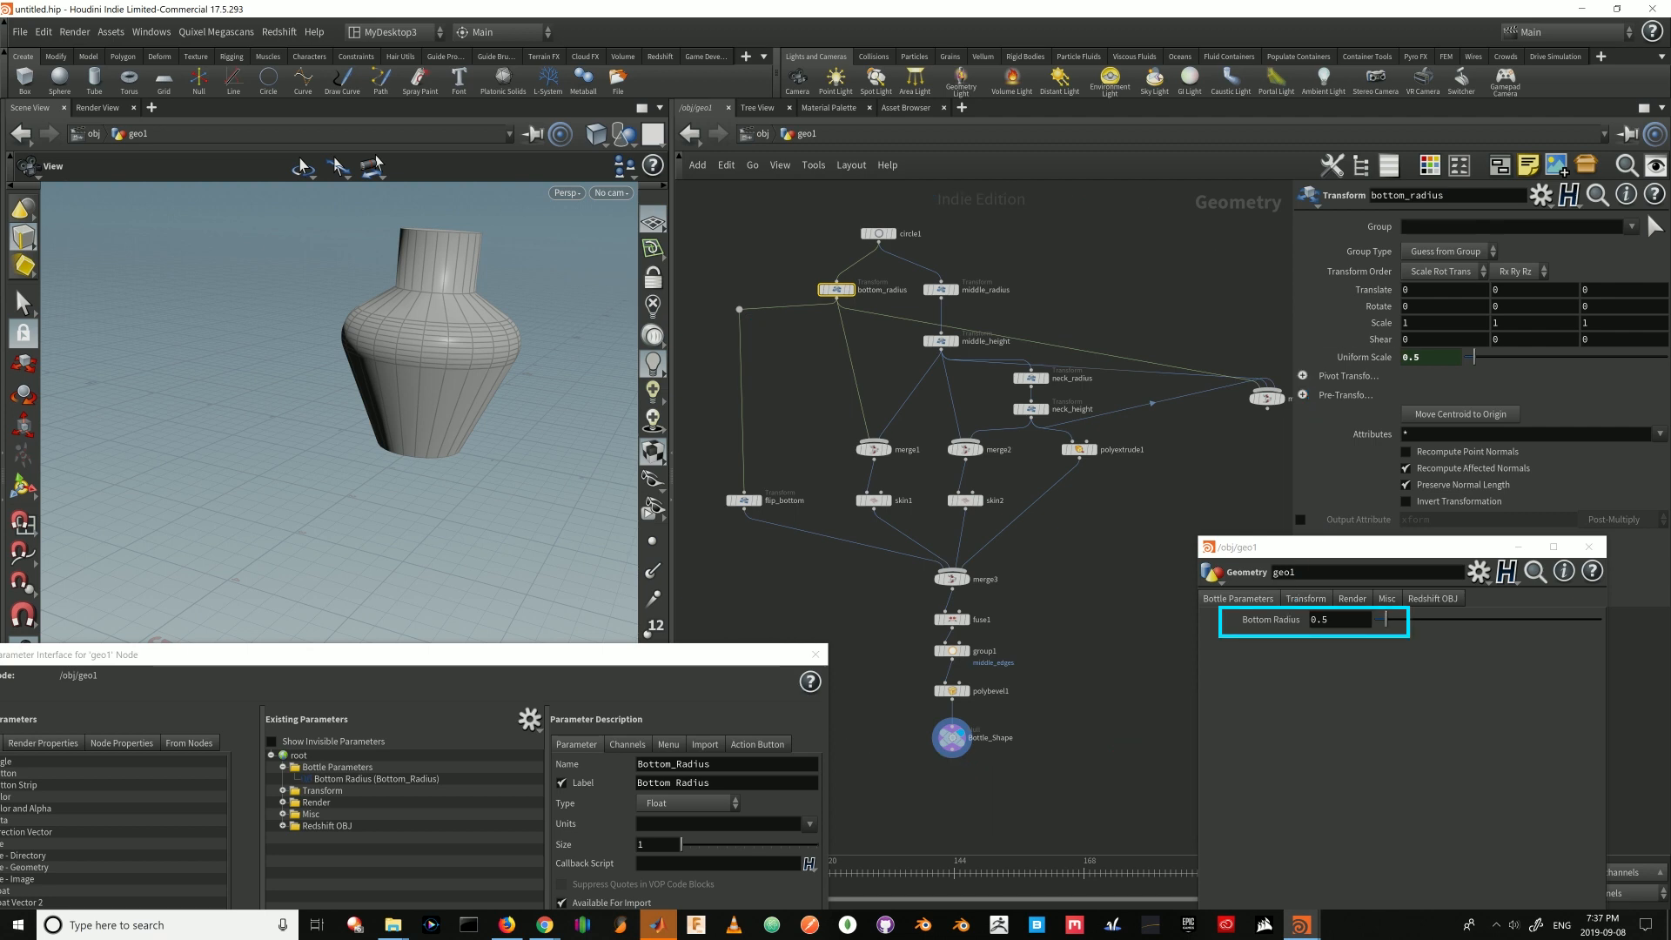
- Go up to object level, test geo1's Bottom Radius up to 1.5, and leave it at 0.5
left_click(754, 134)
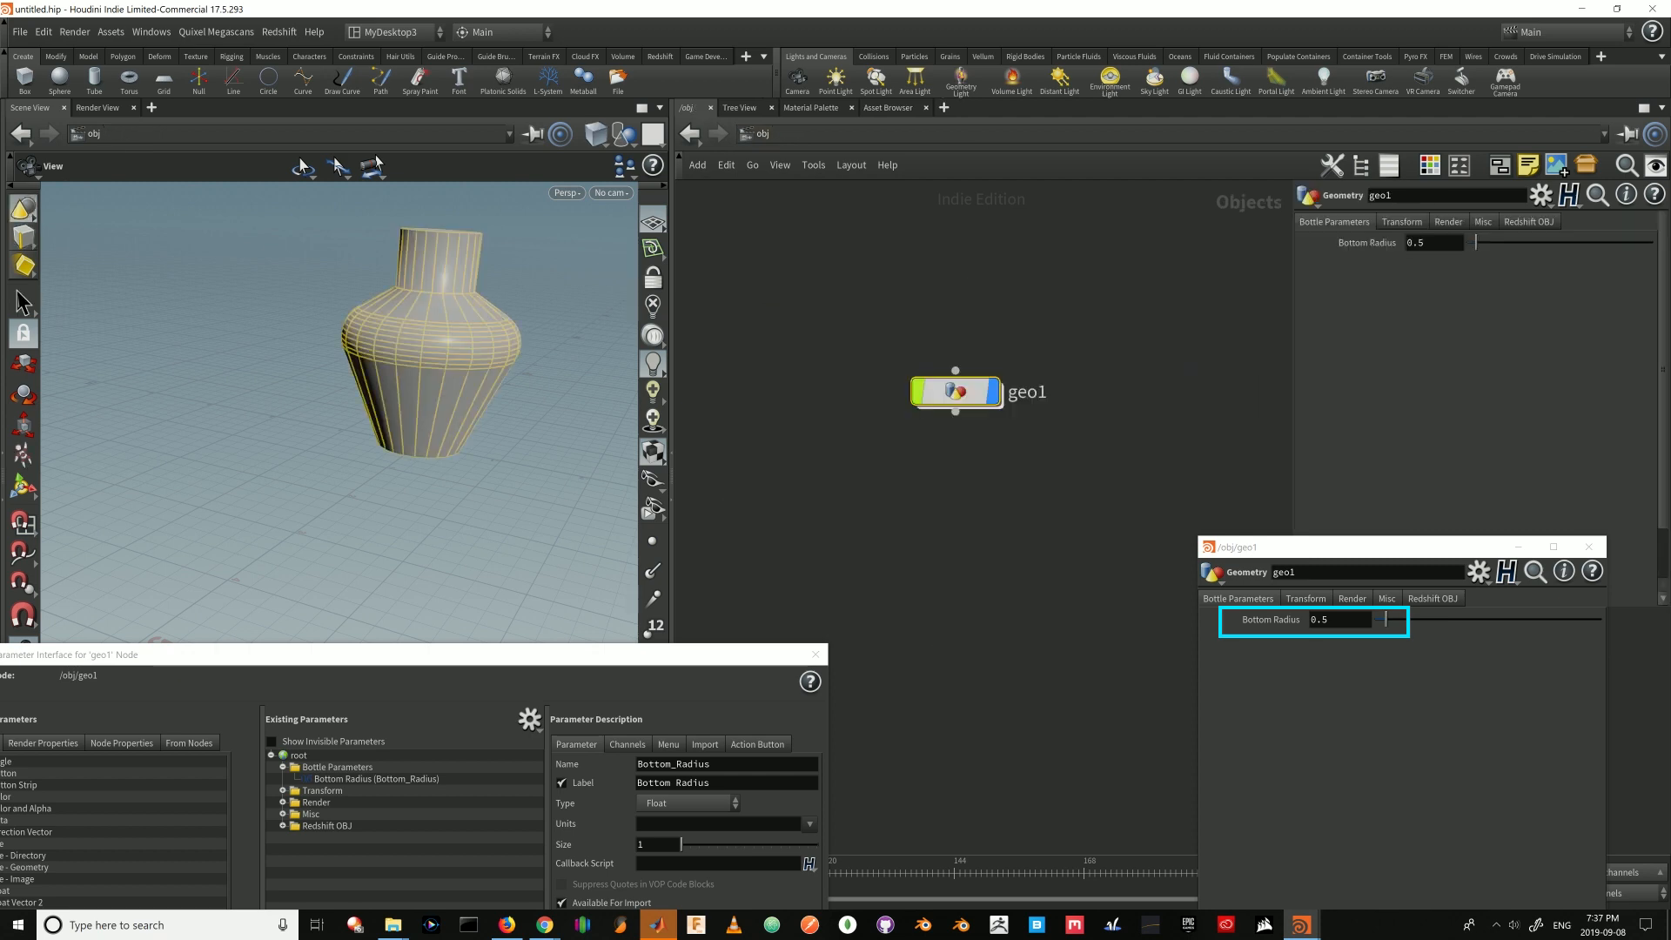
mouse_move(906, 344)
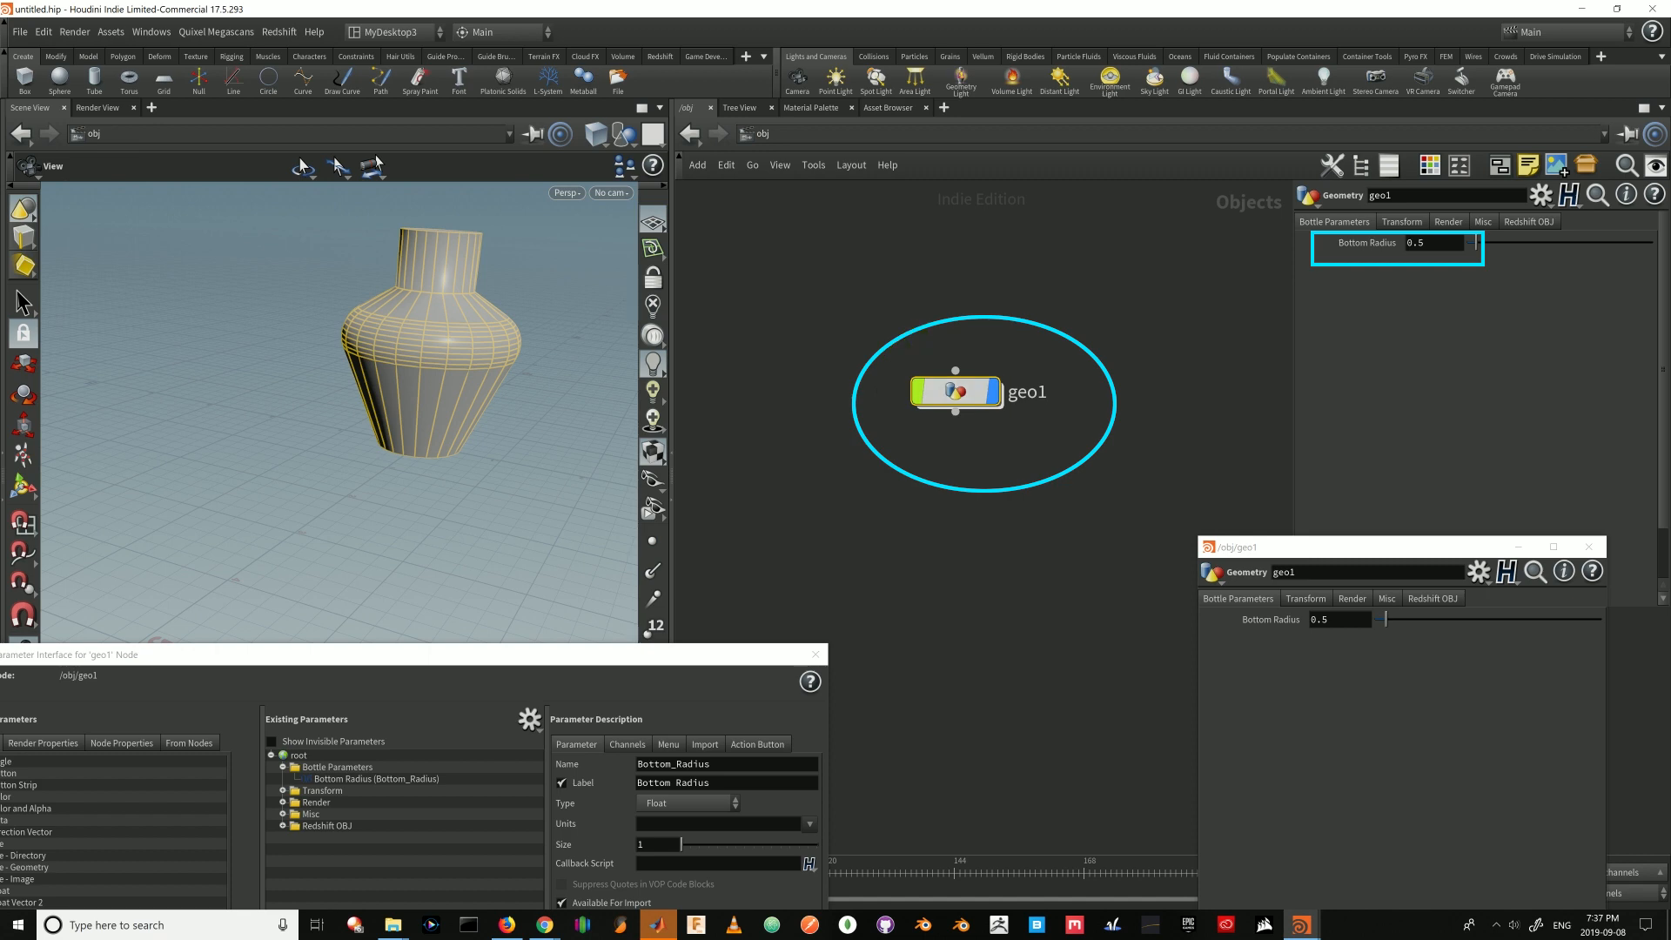
scroll(1423, 243, "down", 3)
scroll(1423, 243, "up", 12)
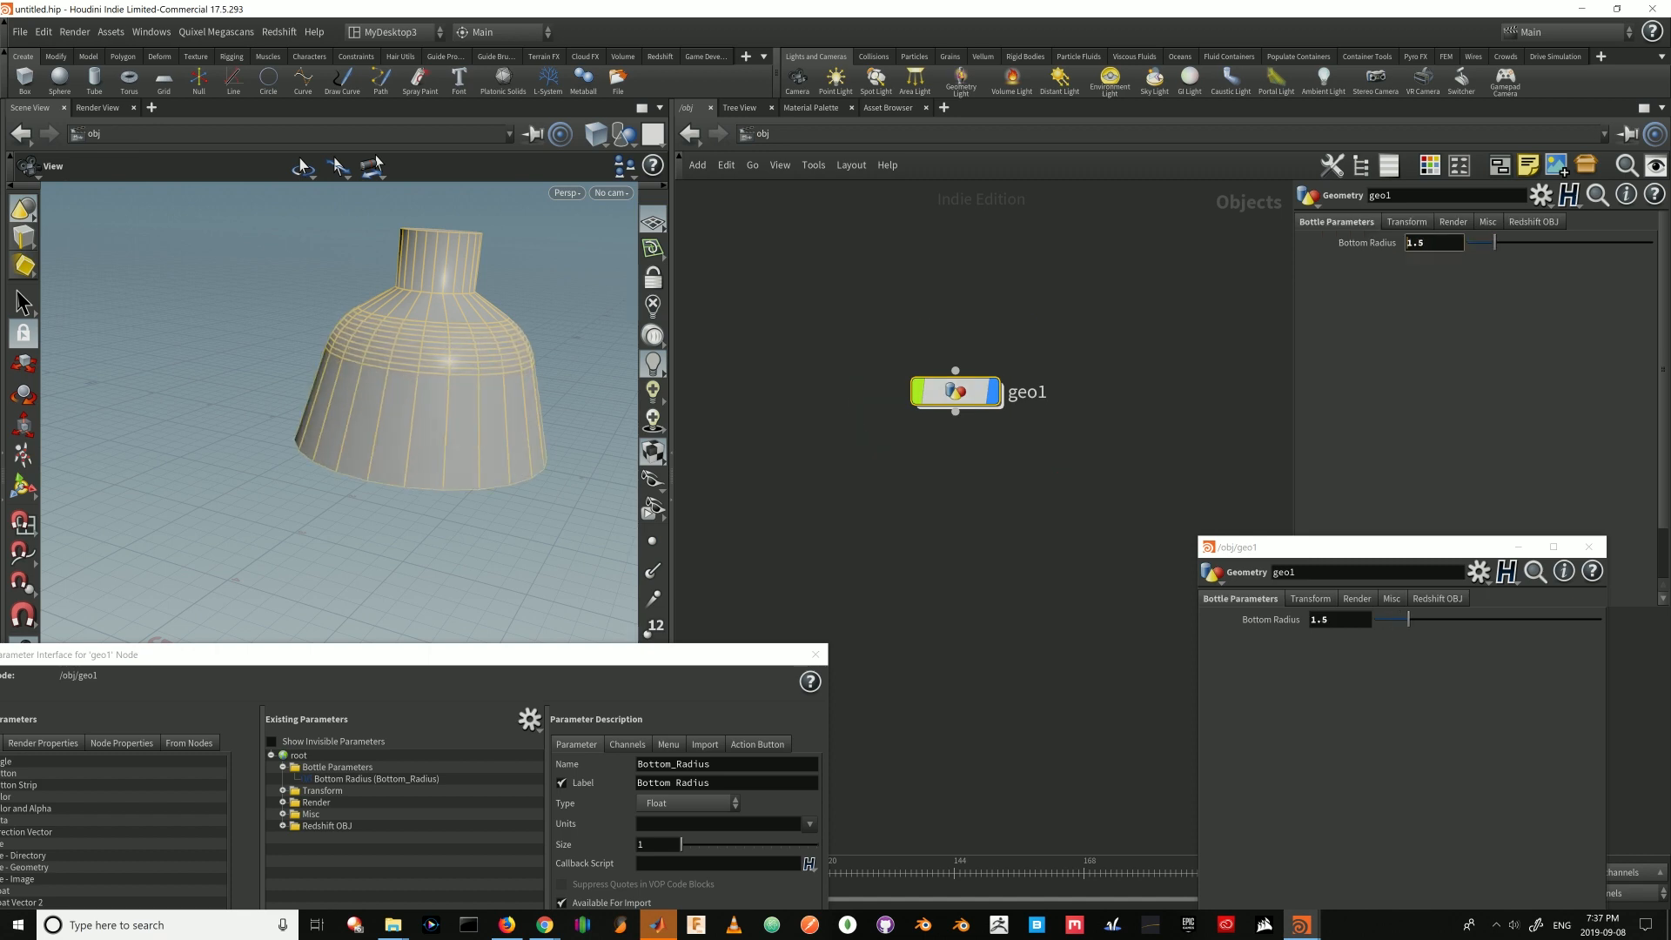
scroll(1414, 243, "down", 3)
scroll(1424, 243, "down", 6)
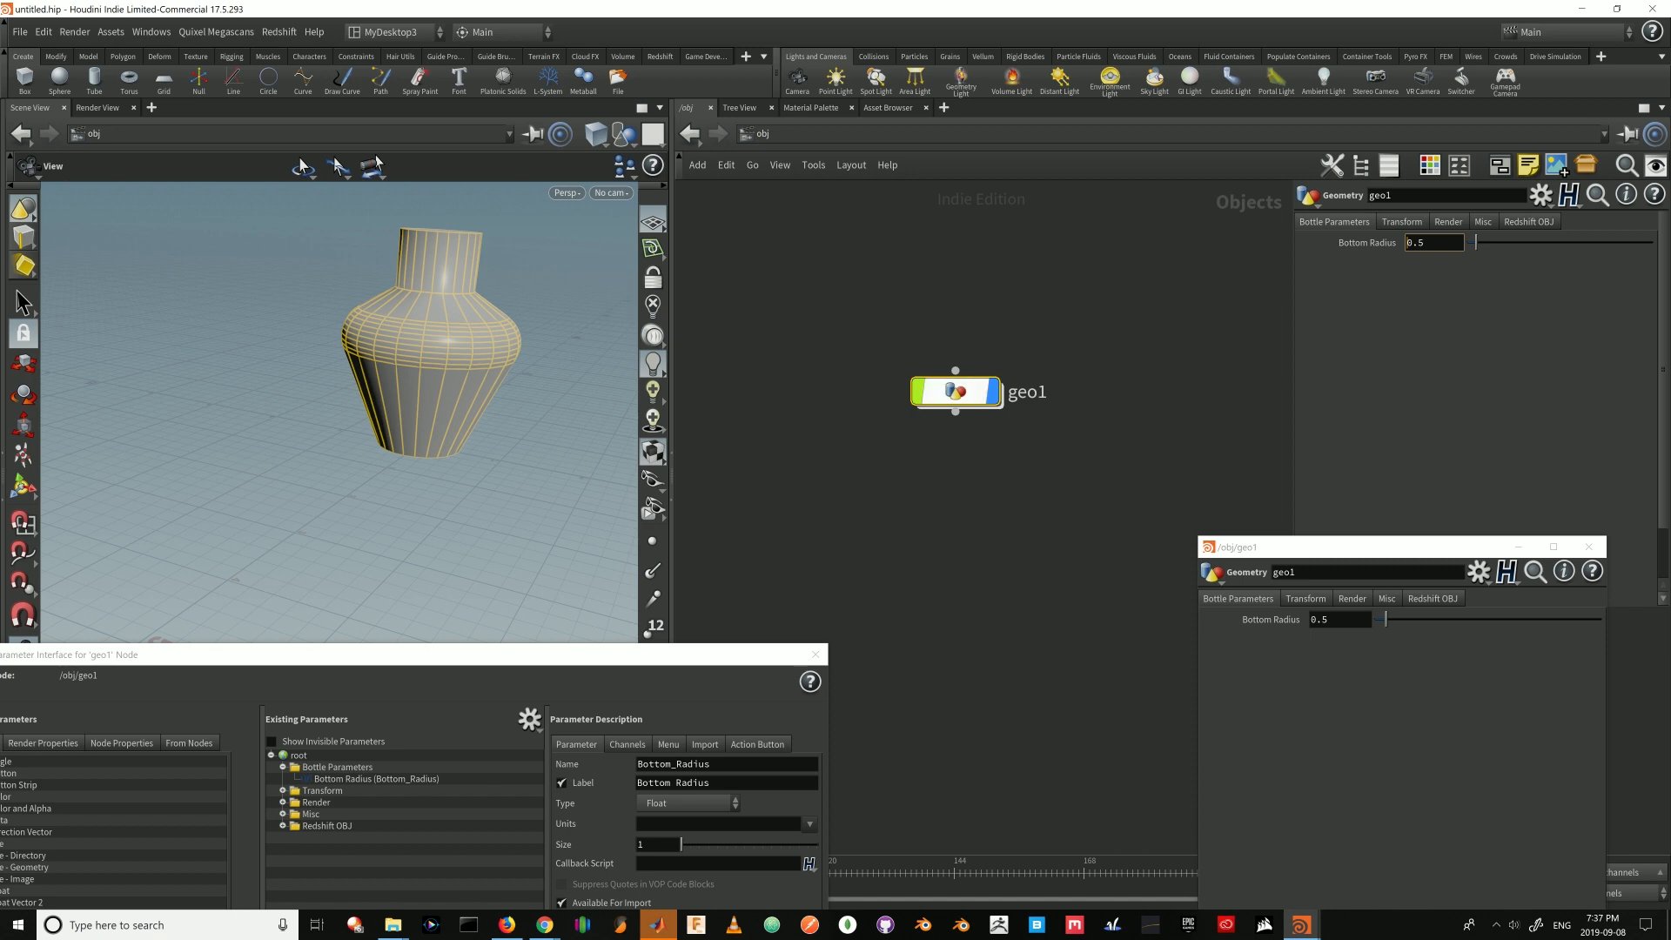
- Inside geo1, add middle_radius's Uniform Scale to the Bottle Parameters folder, named Middle_Radius with the label Middle Radius
double_click(954, 392)
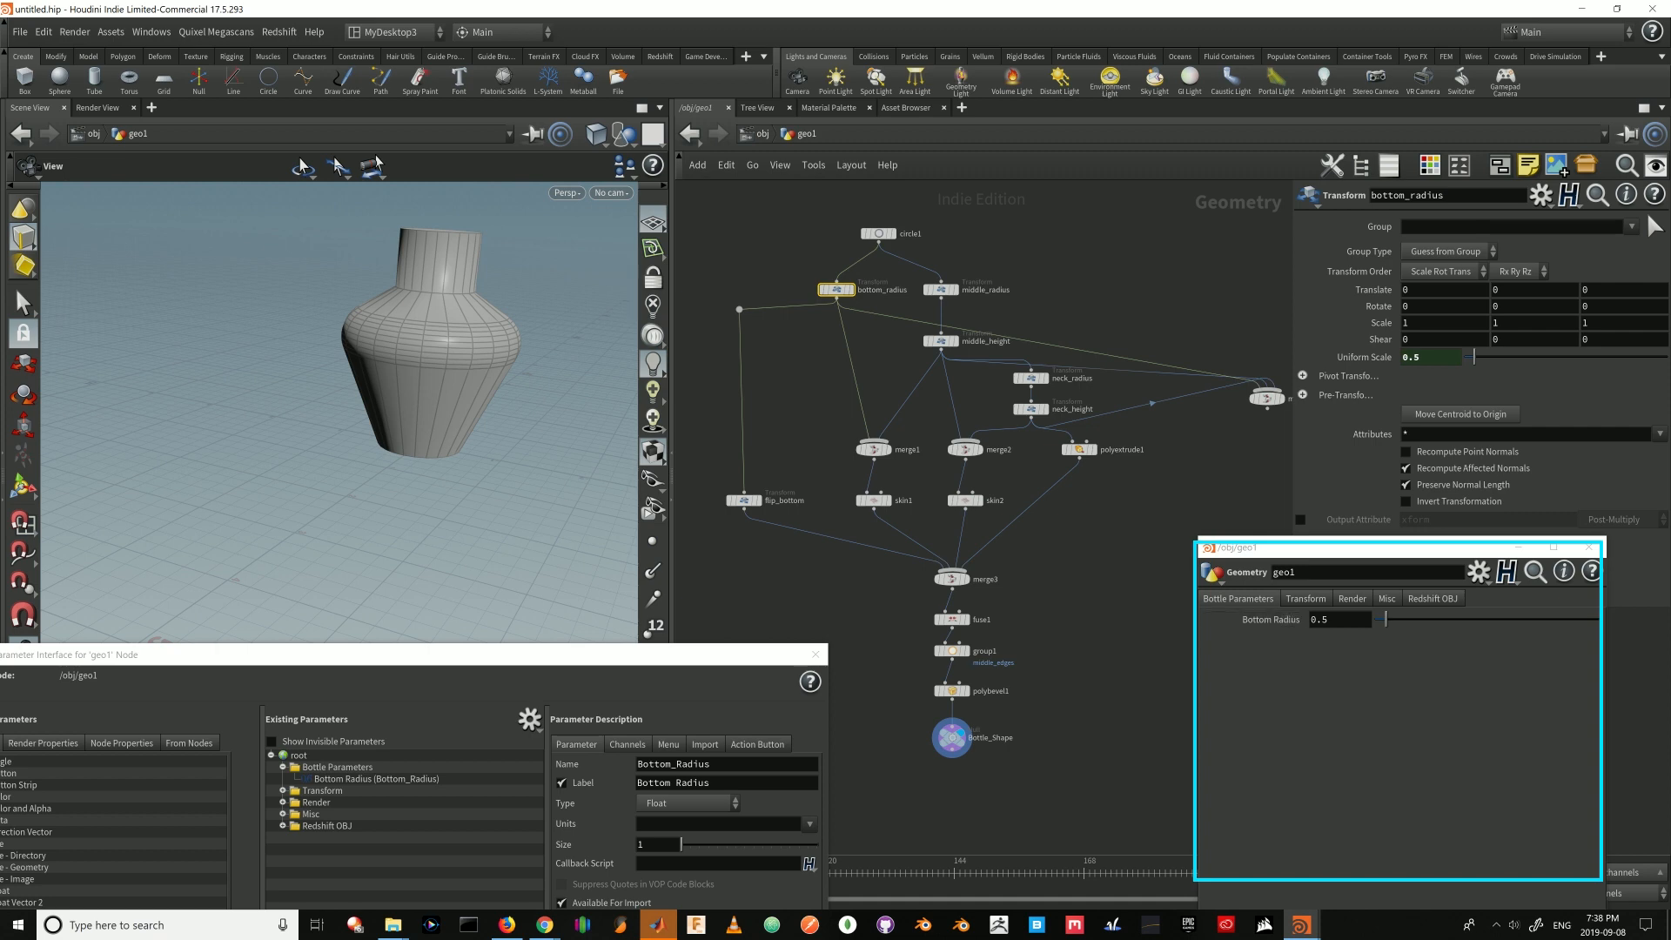
left_click(1329, 619)
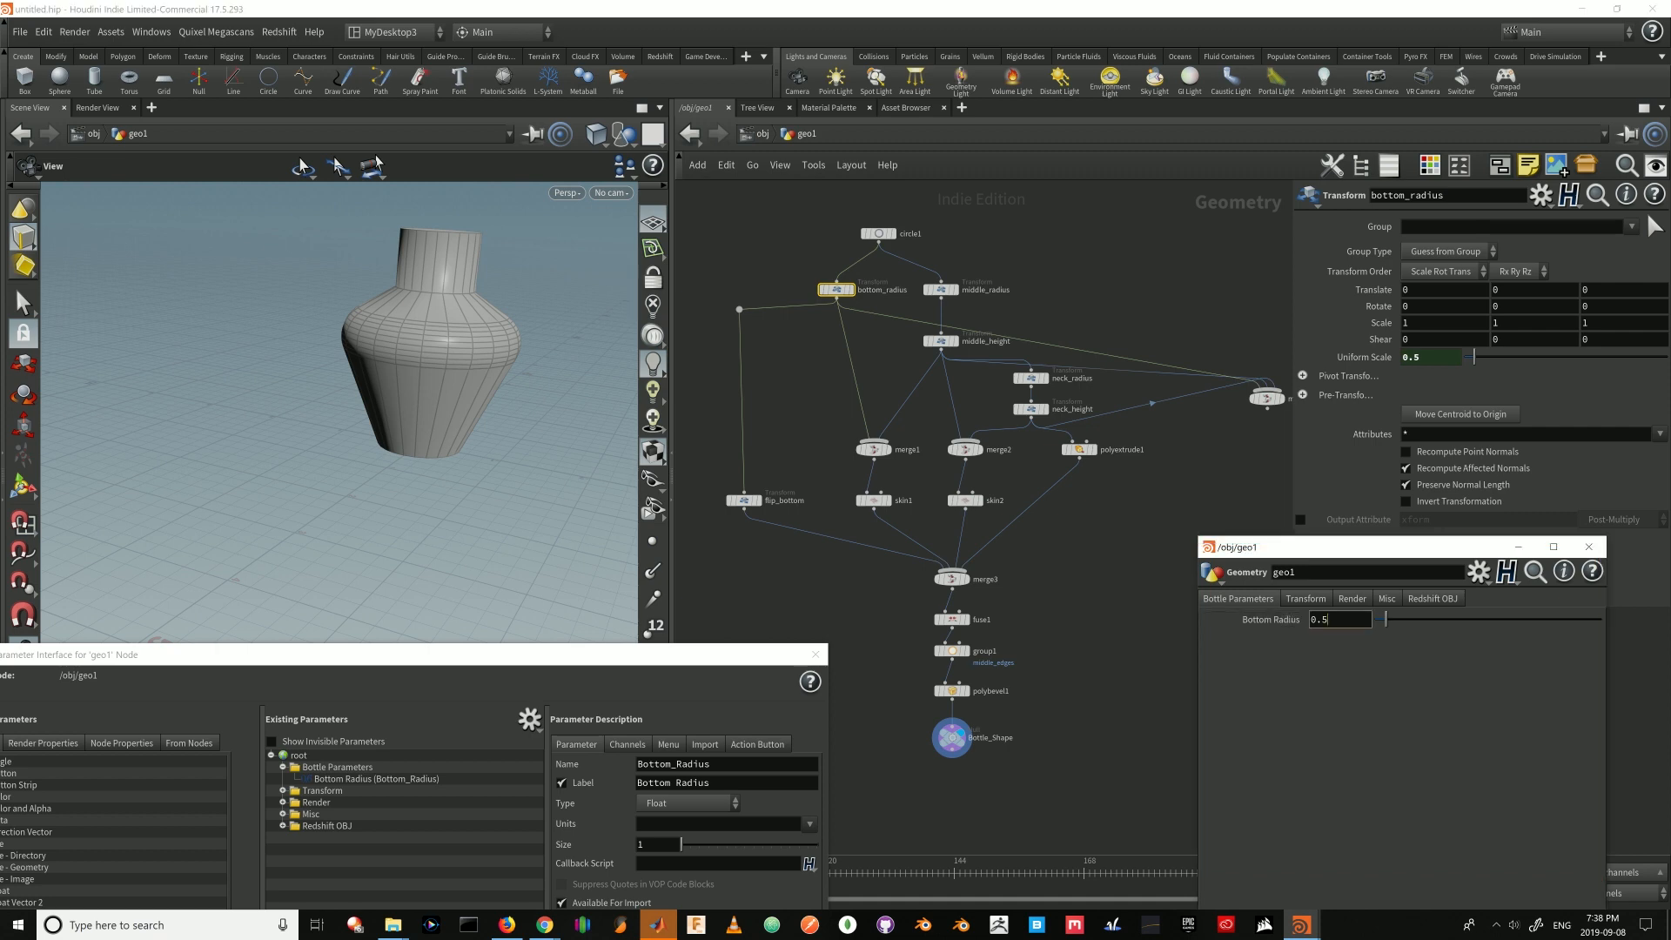
left_click_drag(479, 655, 511, 481)
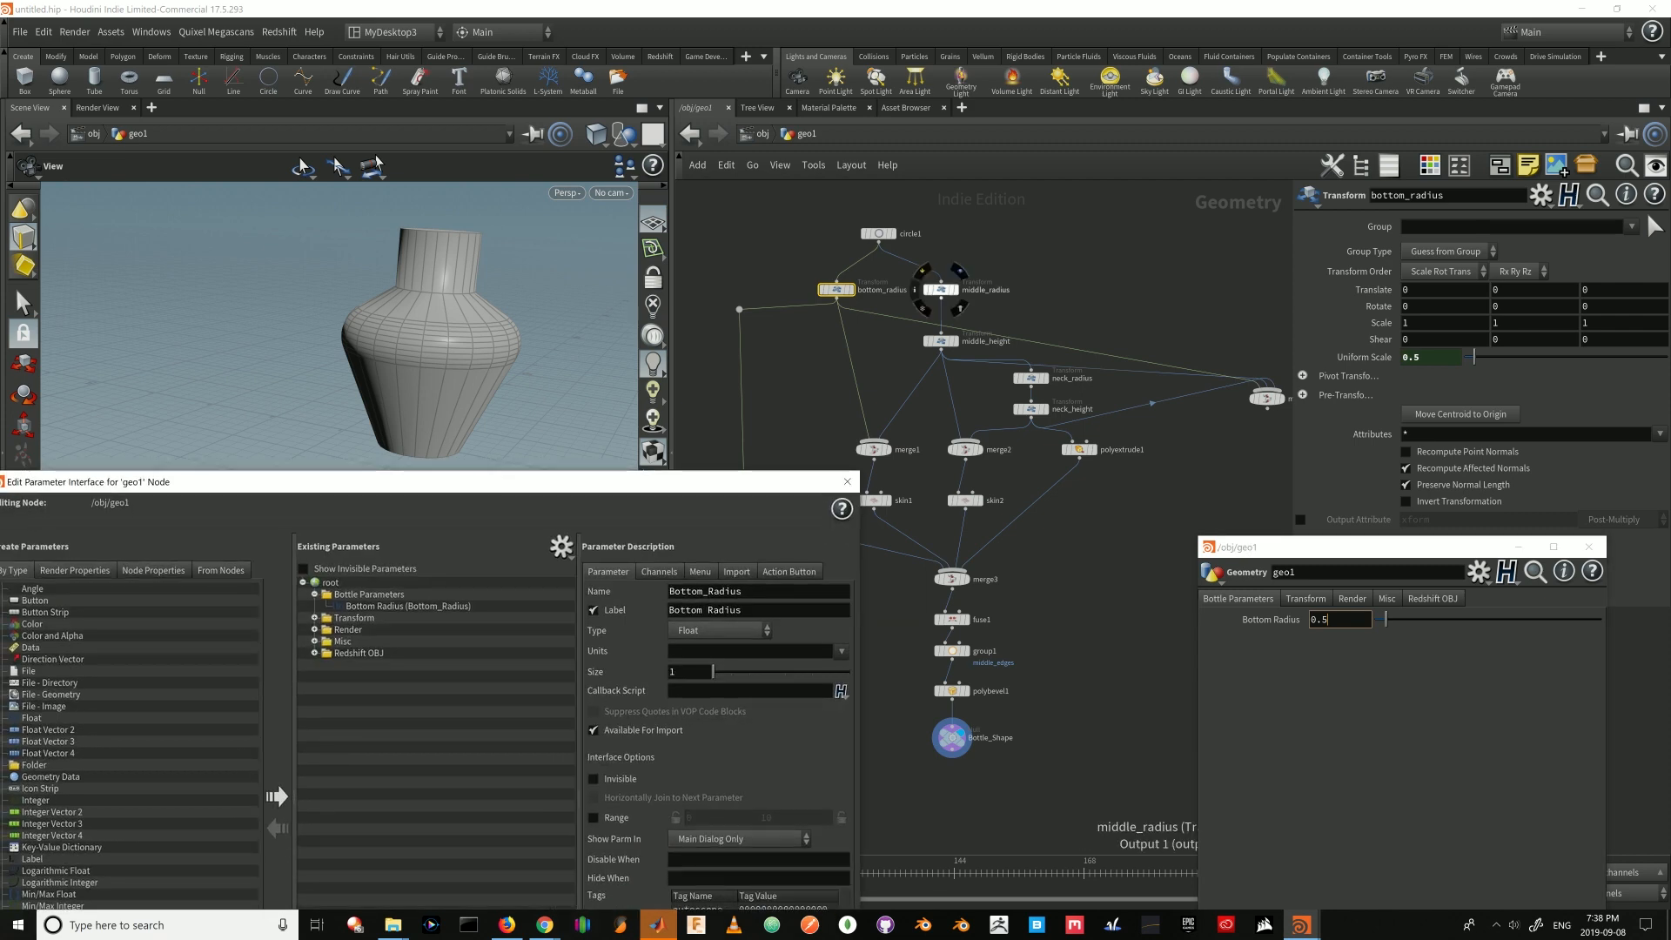
left_click_drag(1019, 251, 921, 307)
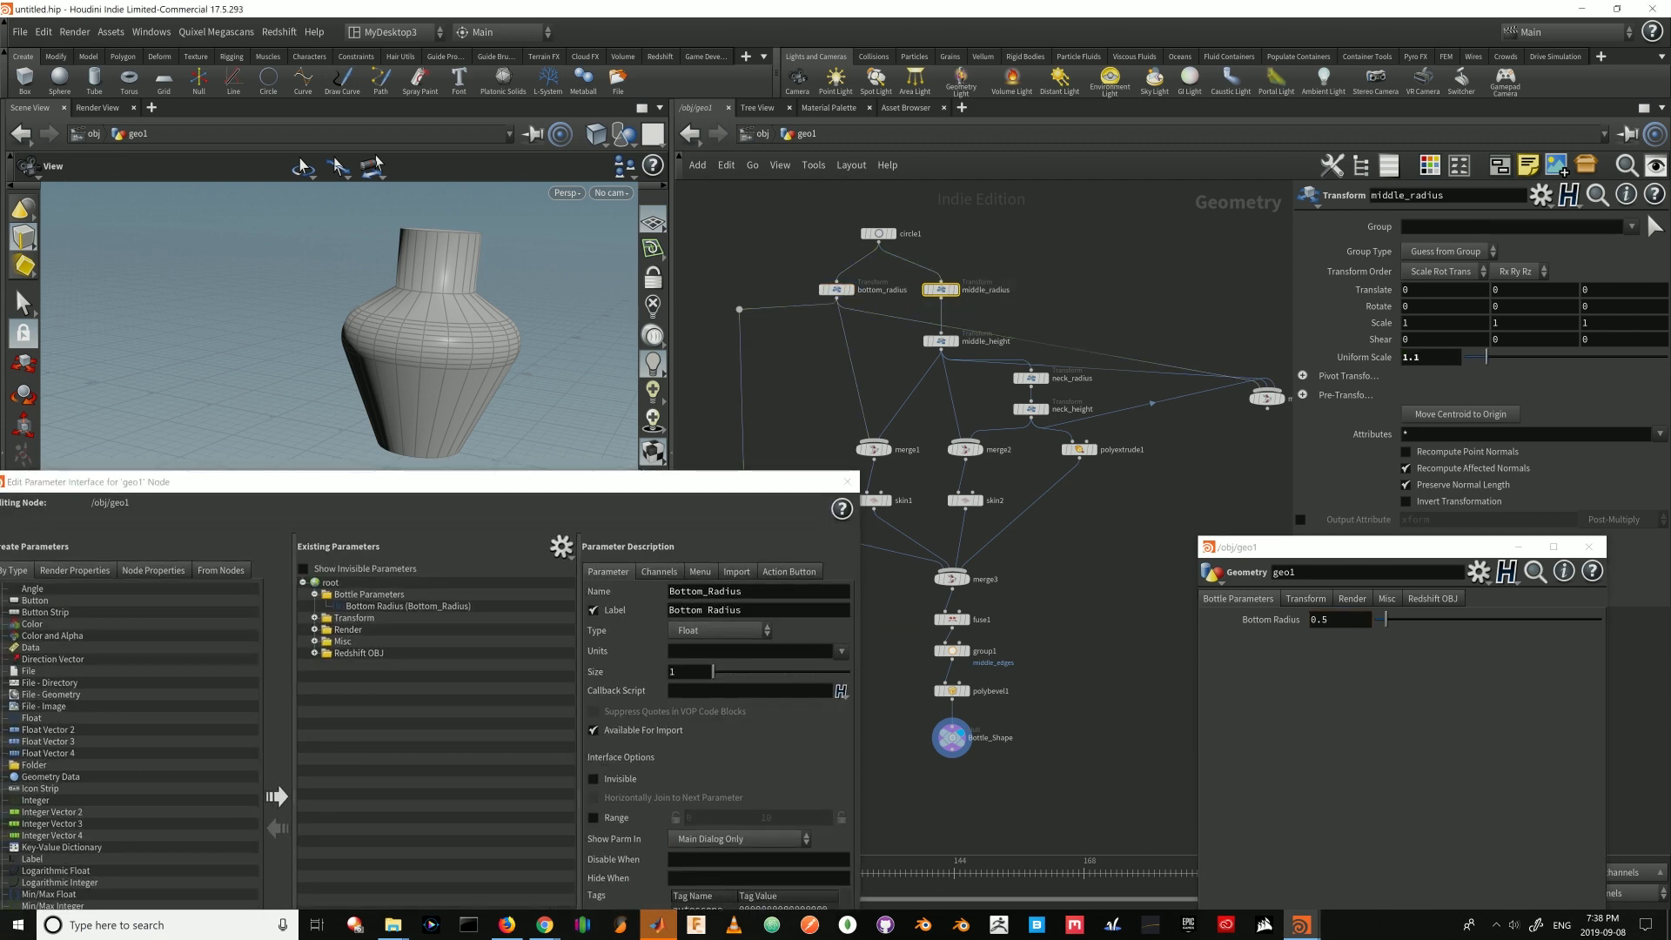
left_click_drag(1362, 357, 369, 594)
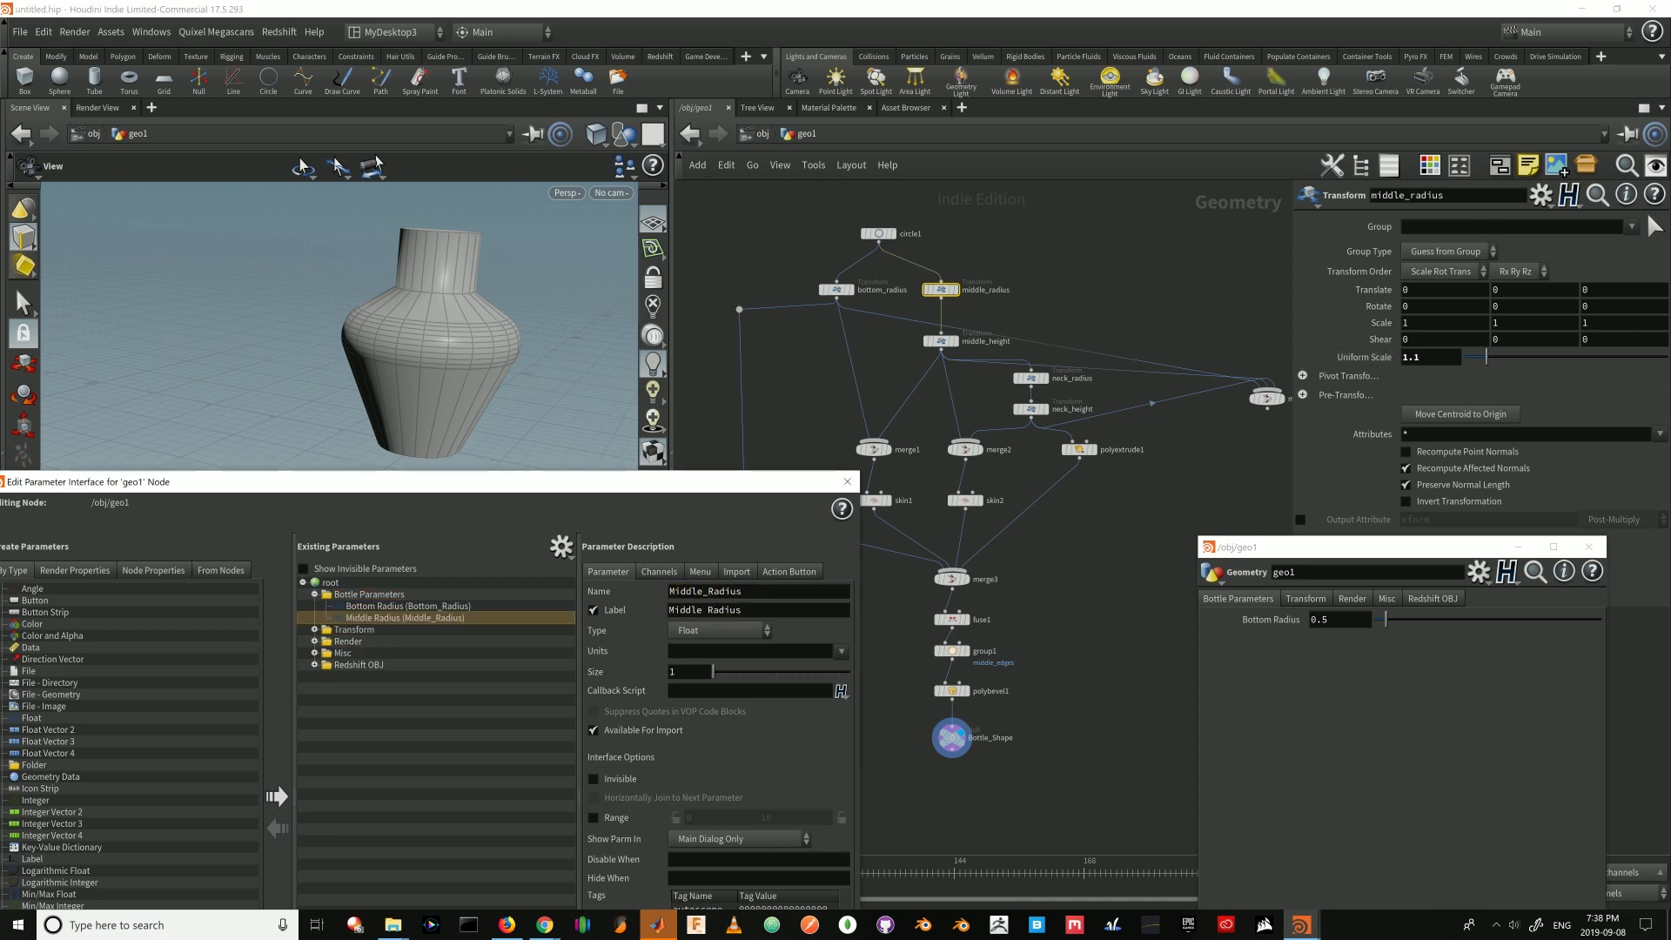
- Select the middle_height node and add a new Float parameter below Middle Radius in the Bottle Parameters folder
left_click(944, 341)
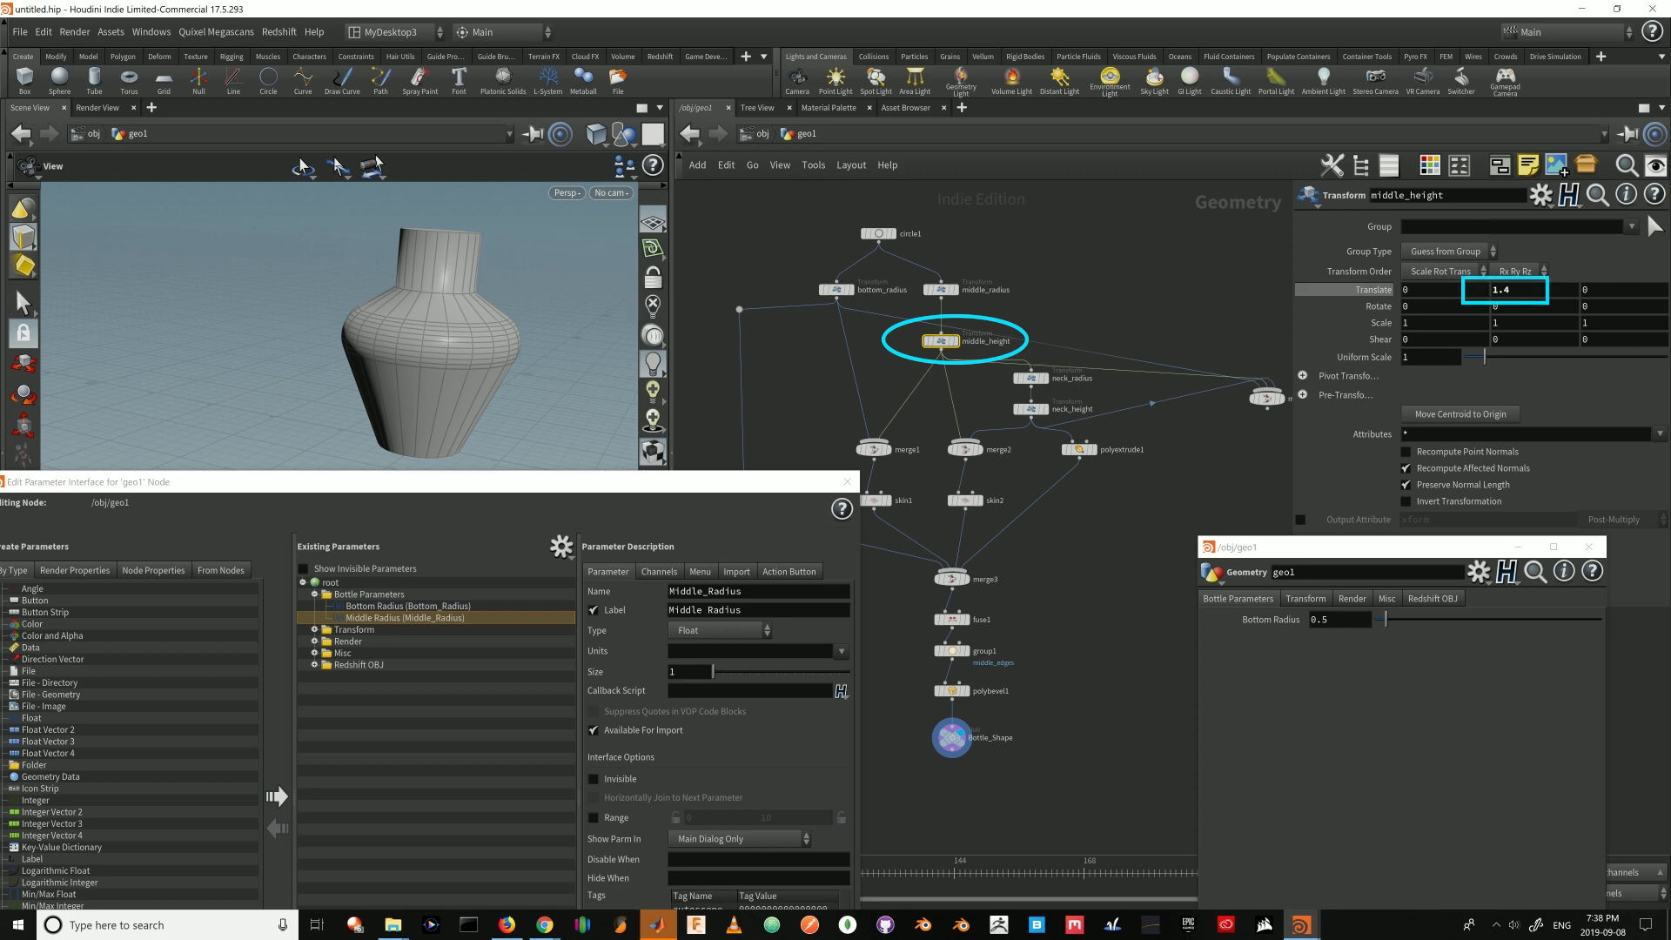
double_click(1501, 289)
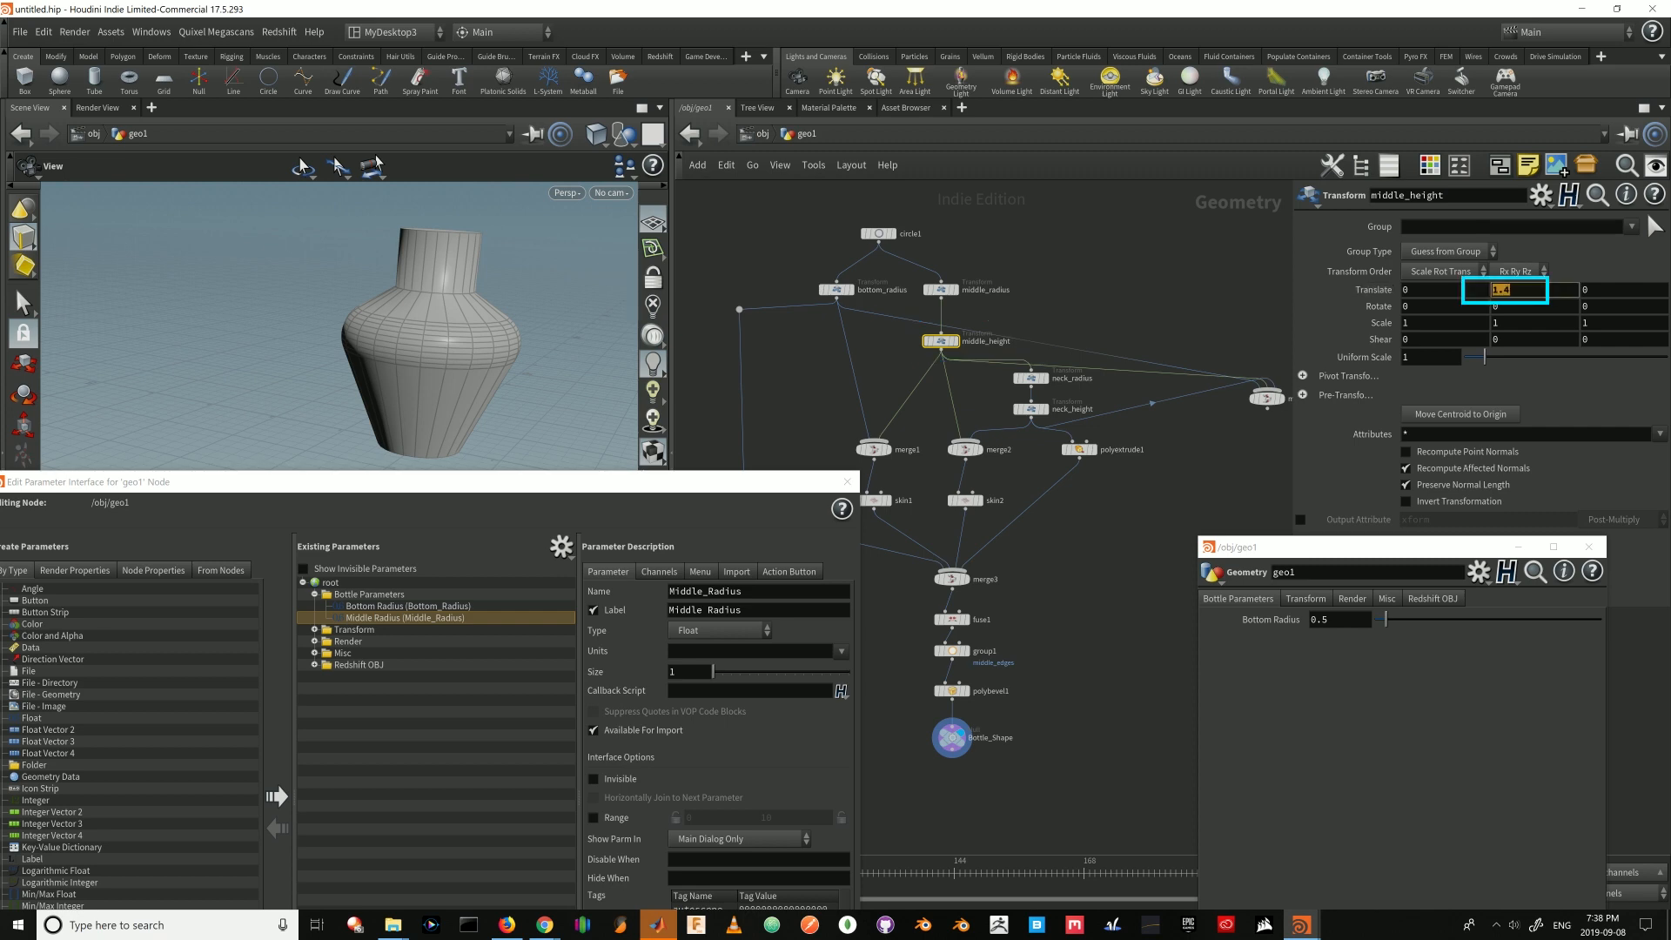
left_click(1509, 289)
key("Return")
mouse_move(385, 481)
left_mouse_down()
mouse_move(434, 466)
mouse_move(420, 456)
left_mouse_up()
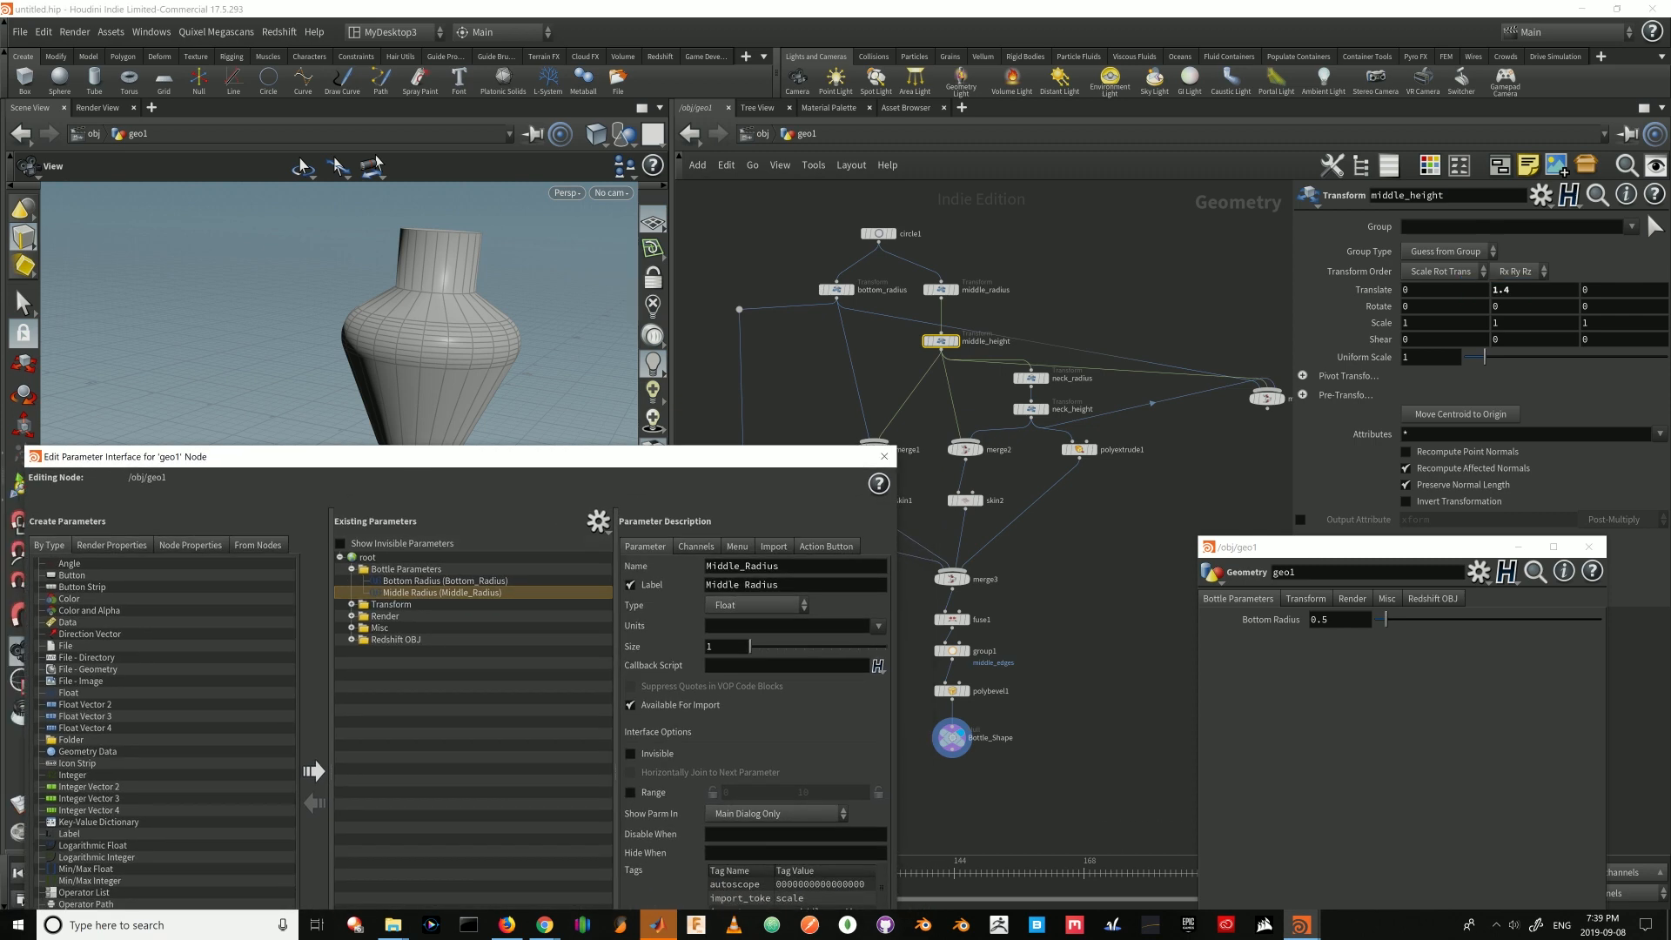
left_click(69, 692)
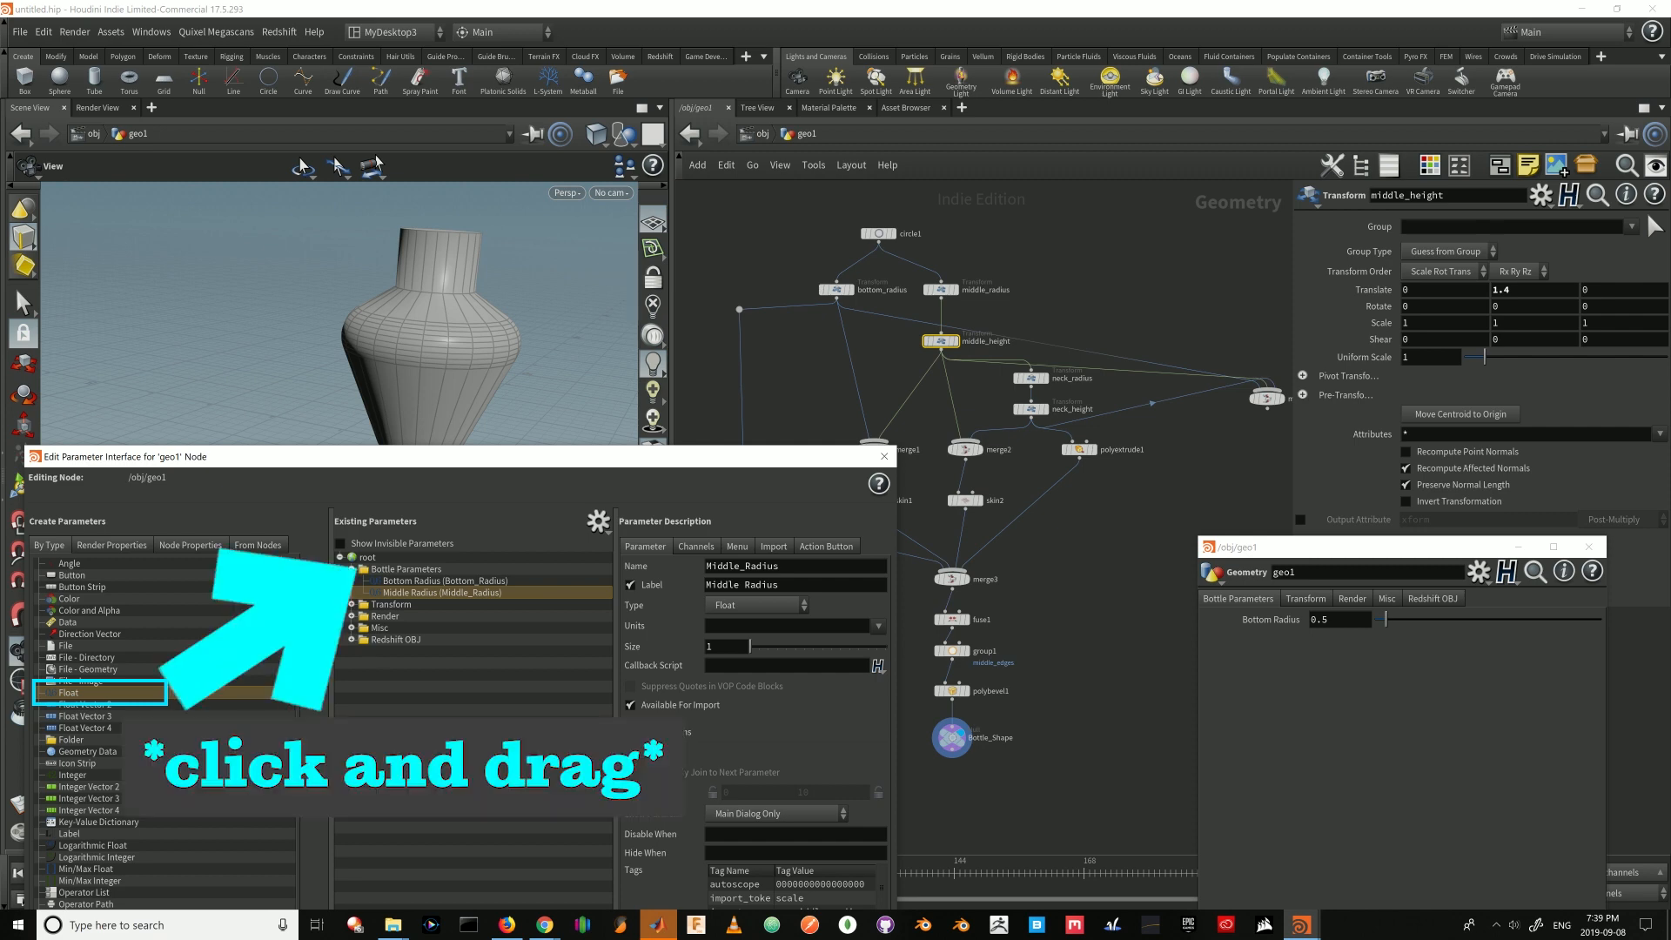
mouse_move(68, 692)
left_mouse_down()
mouse_move(392, 603)
mouse_move(405, 574)
left_mouse_up()
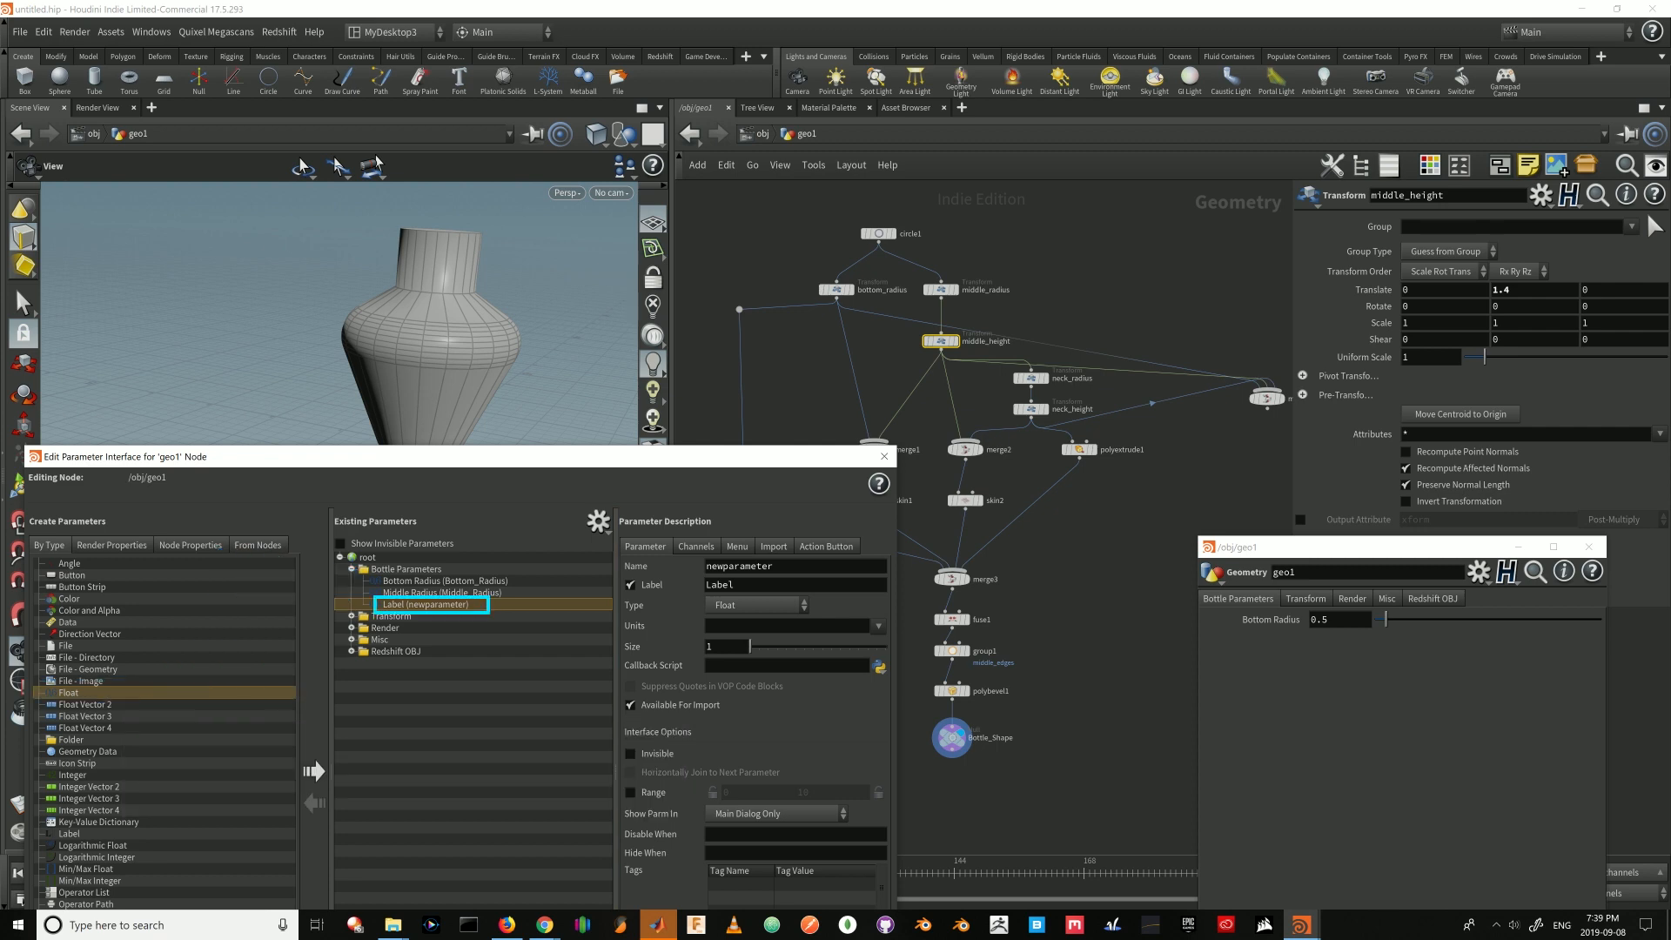
- Name the new Float parameter Middle_Height and label it Middle Height
type("Middle_Height")
key("Tab")
type("Middle ")
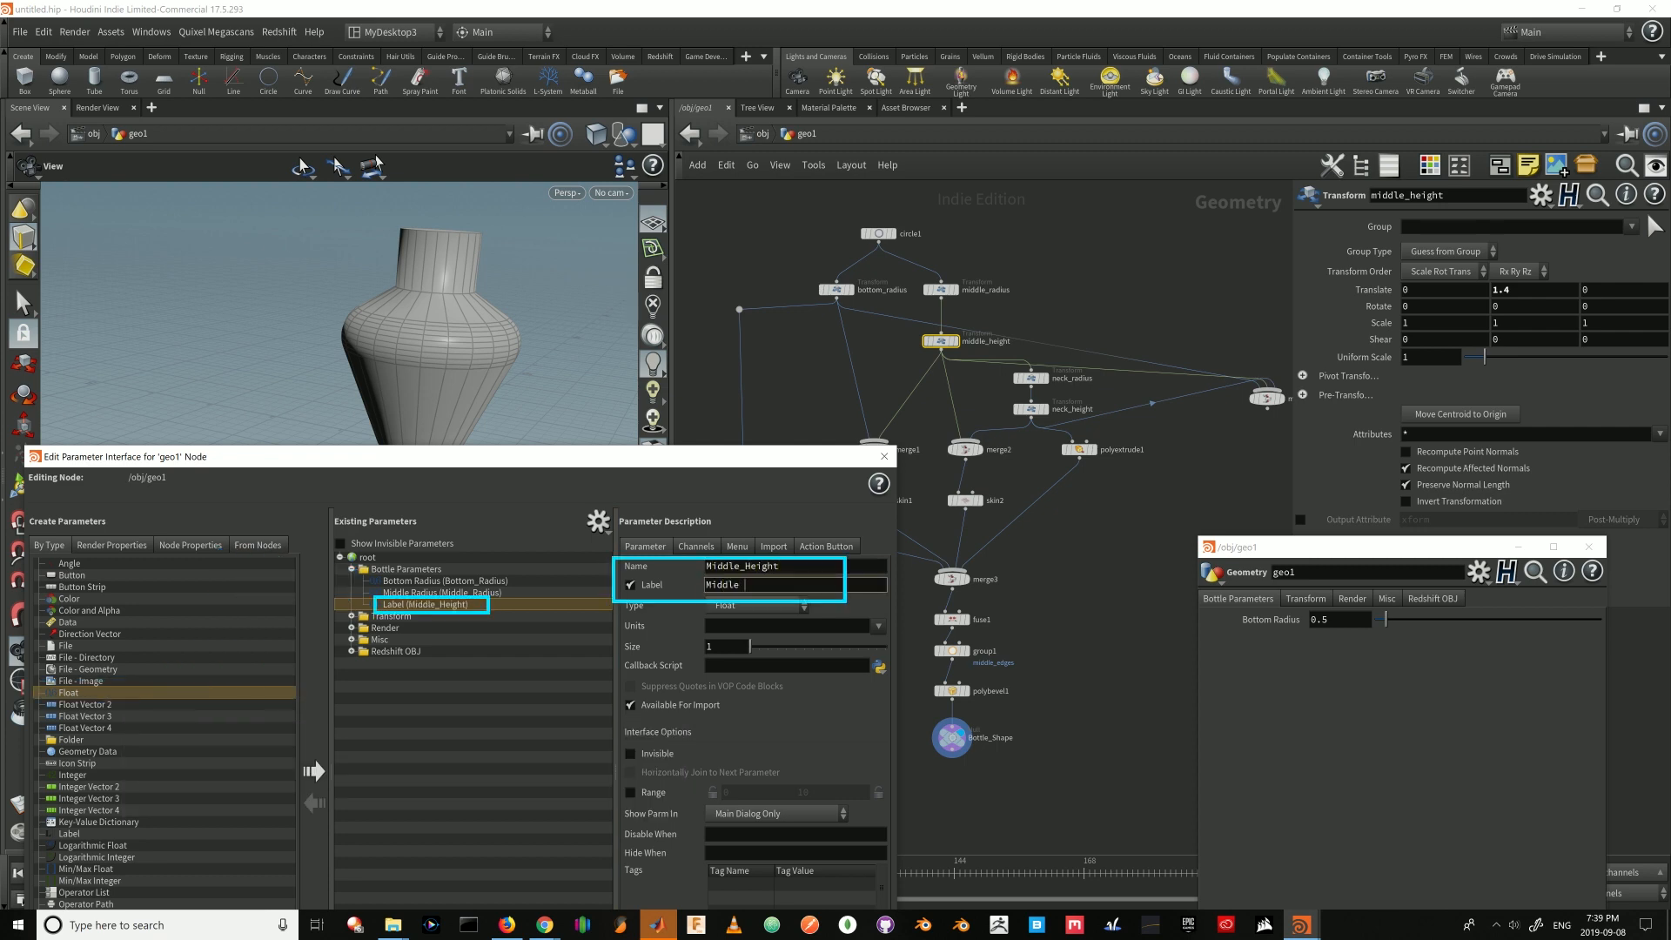
type("Height")
key("Return")
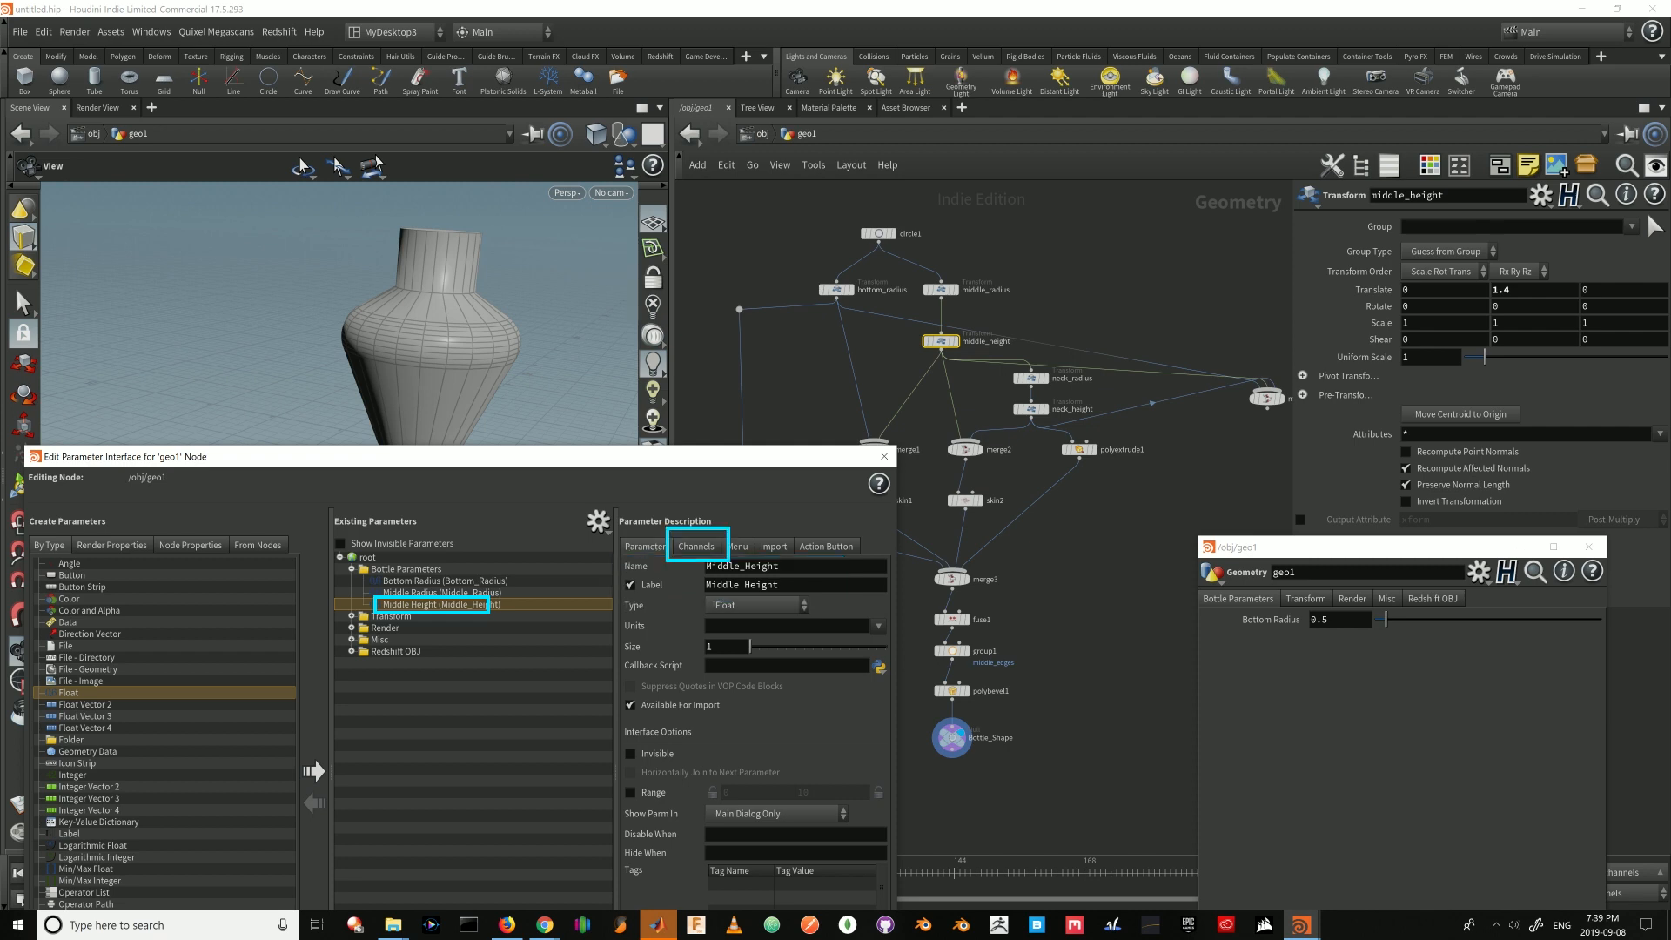
- Link middle_height's Translate to the Middle Height parameter's channel and open the linked channel paths in Notepad
left_click(695, 546)
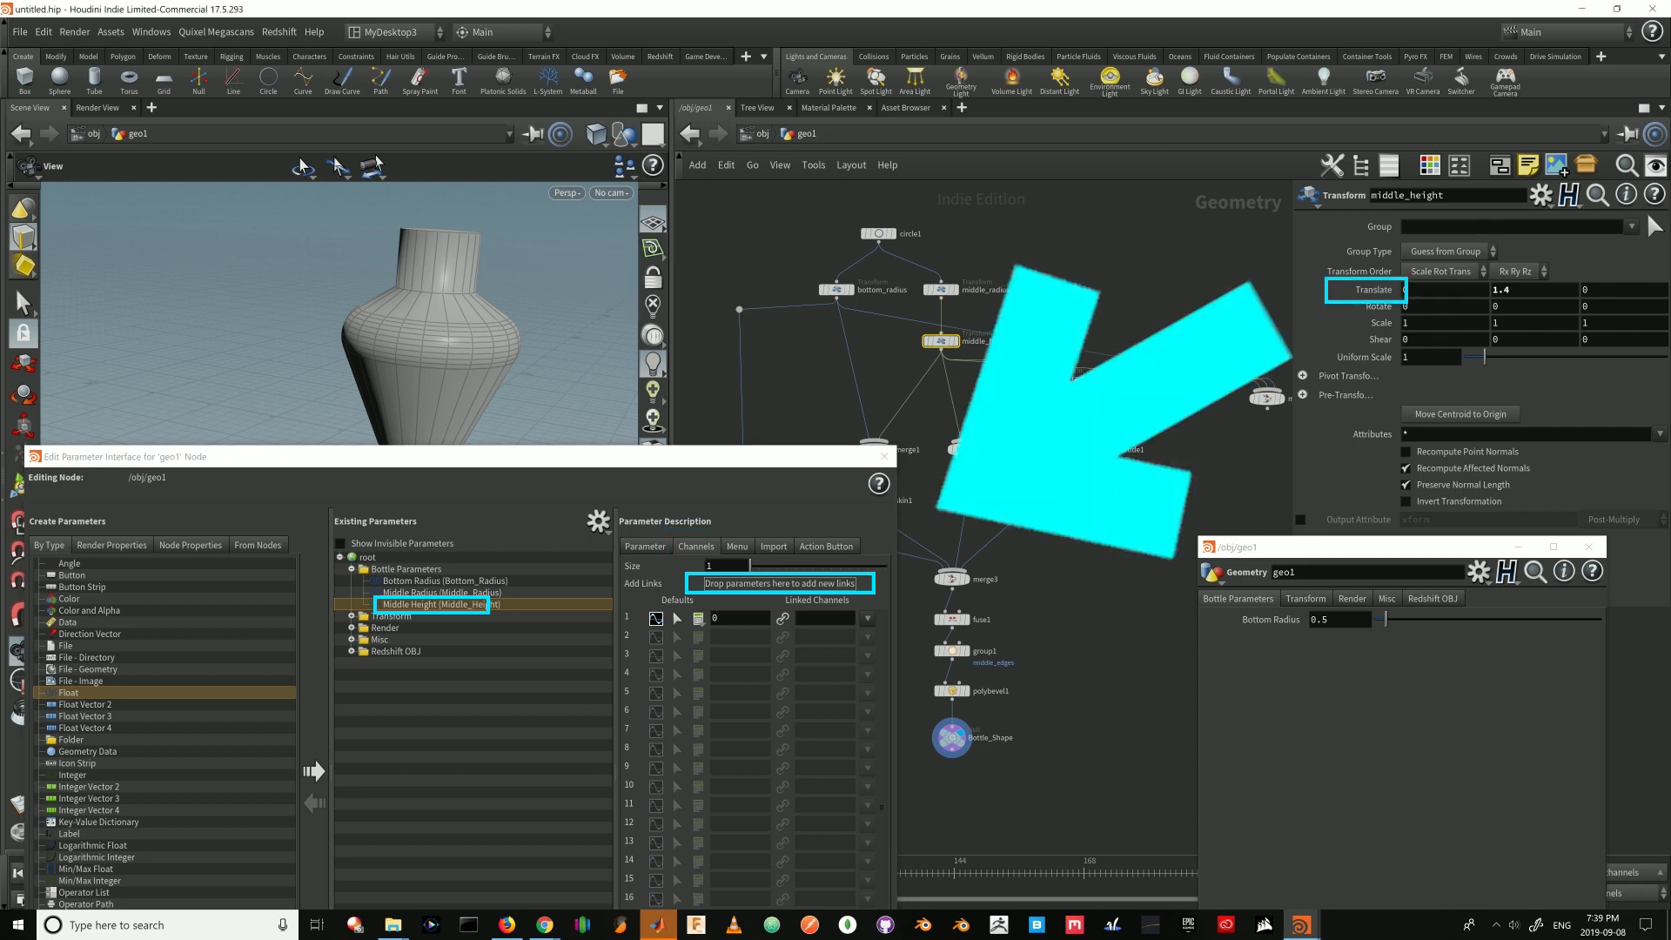
left_click_drag(1372, 289, 778, 583)
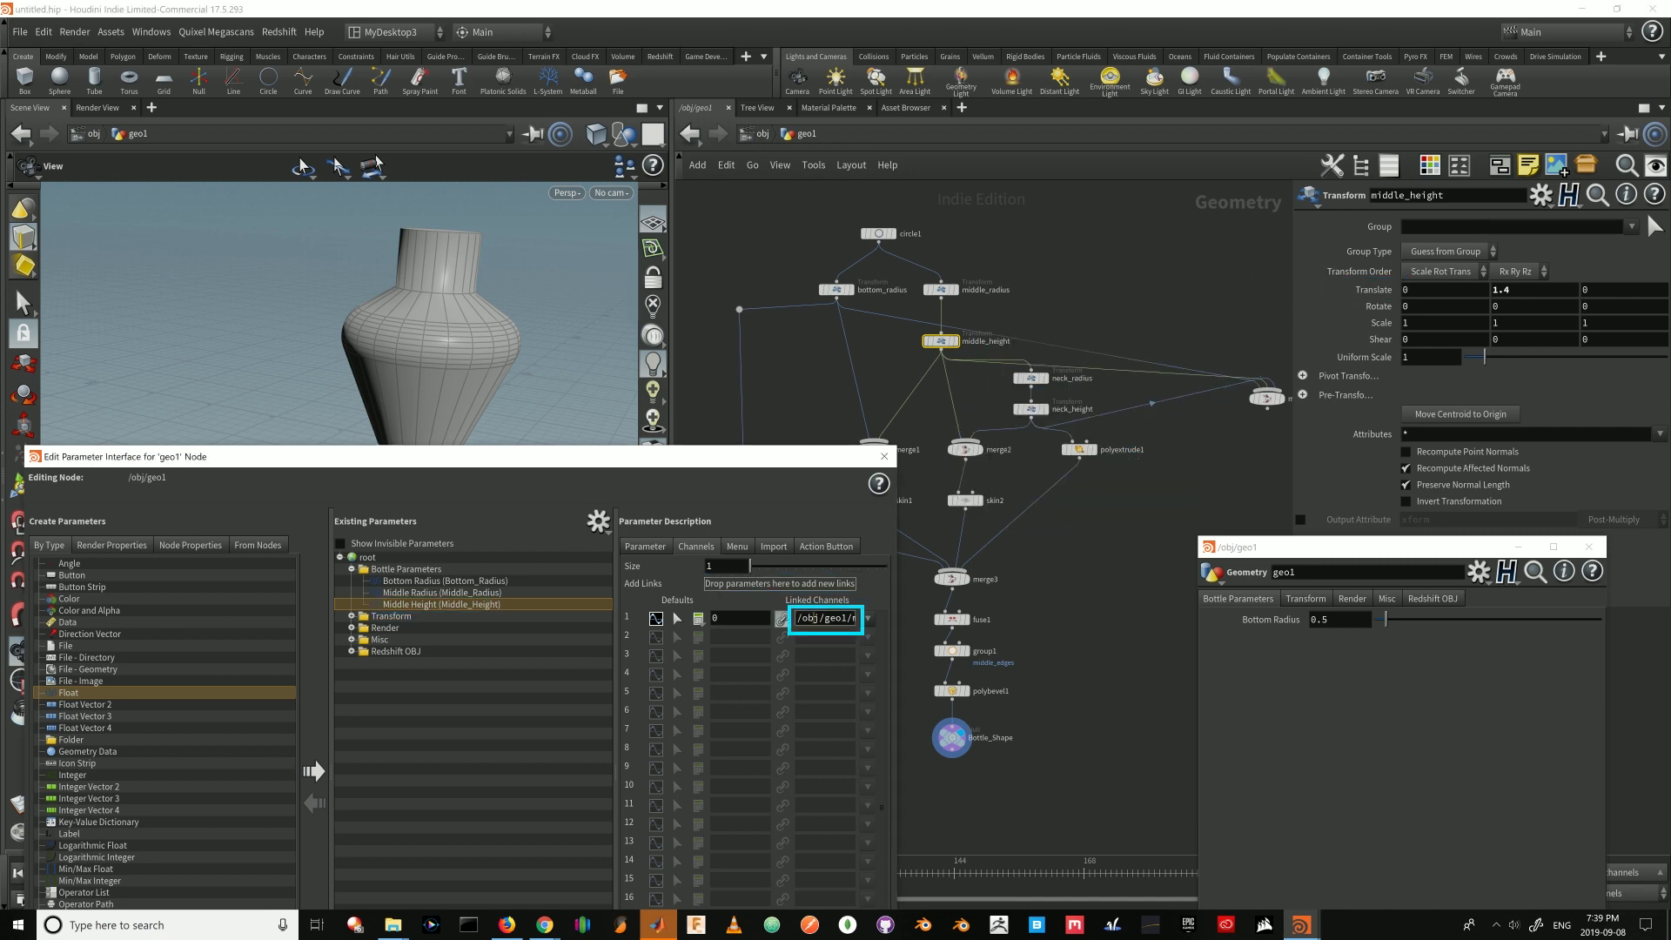
key("ctrl+a")
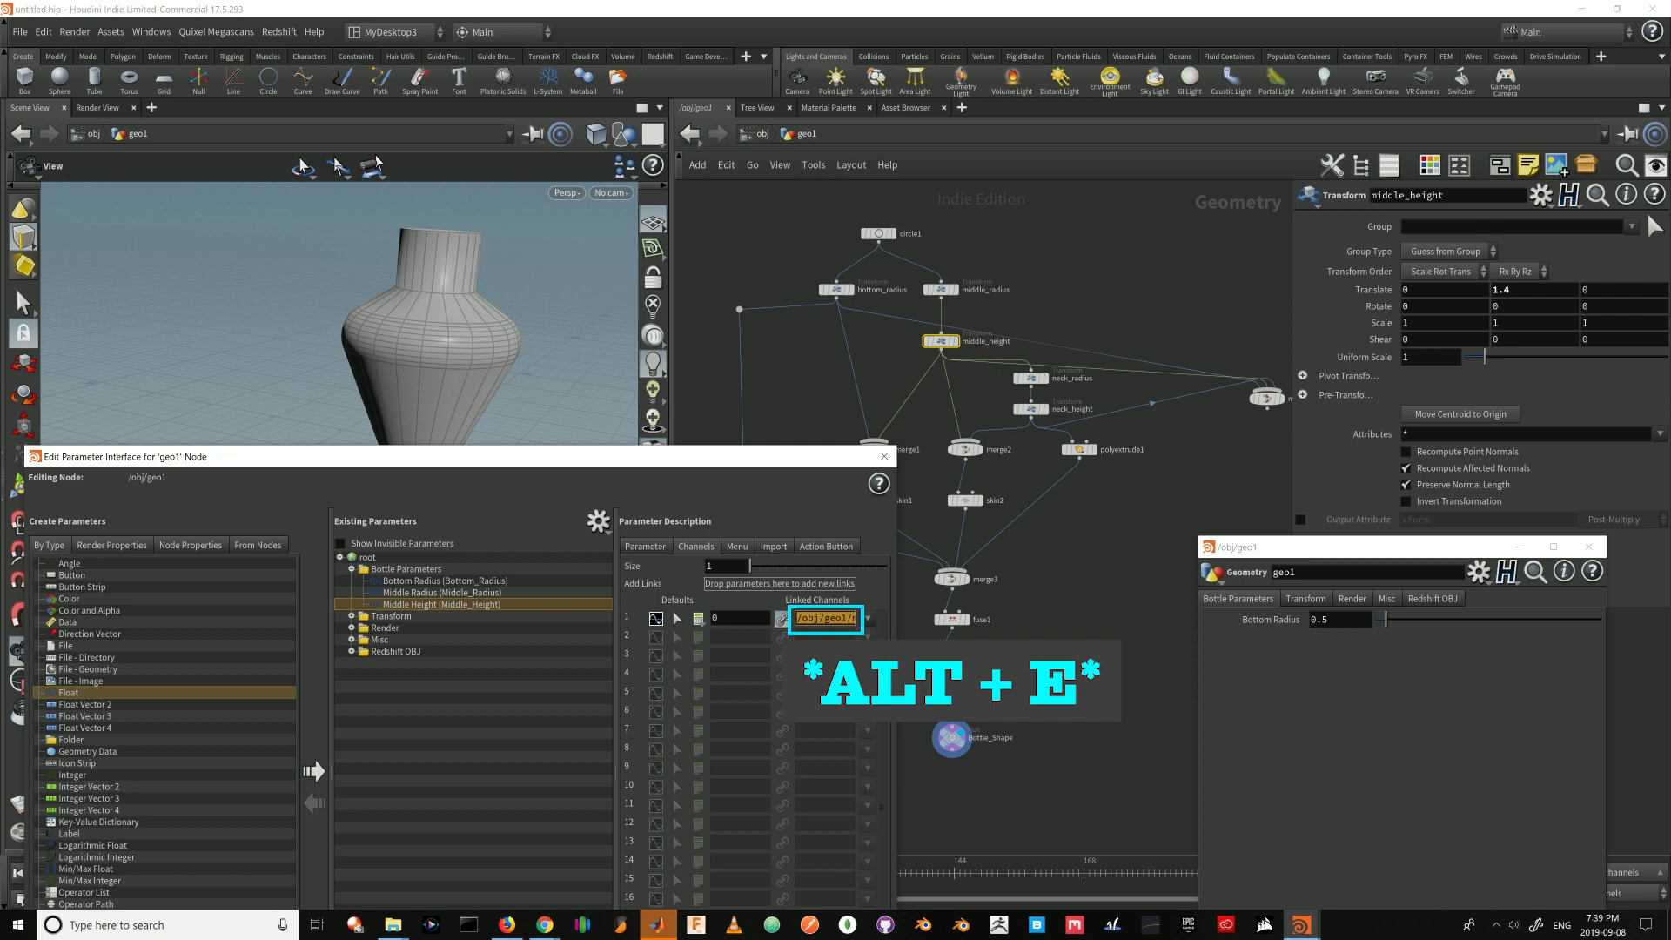
left_click(808, 617)
key("alt+e")
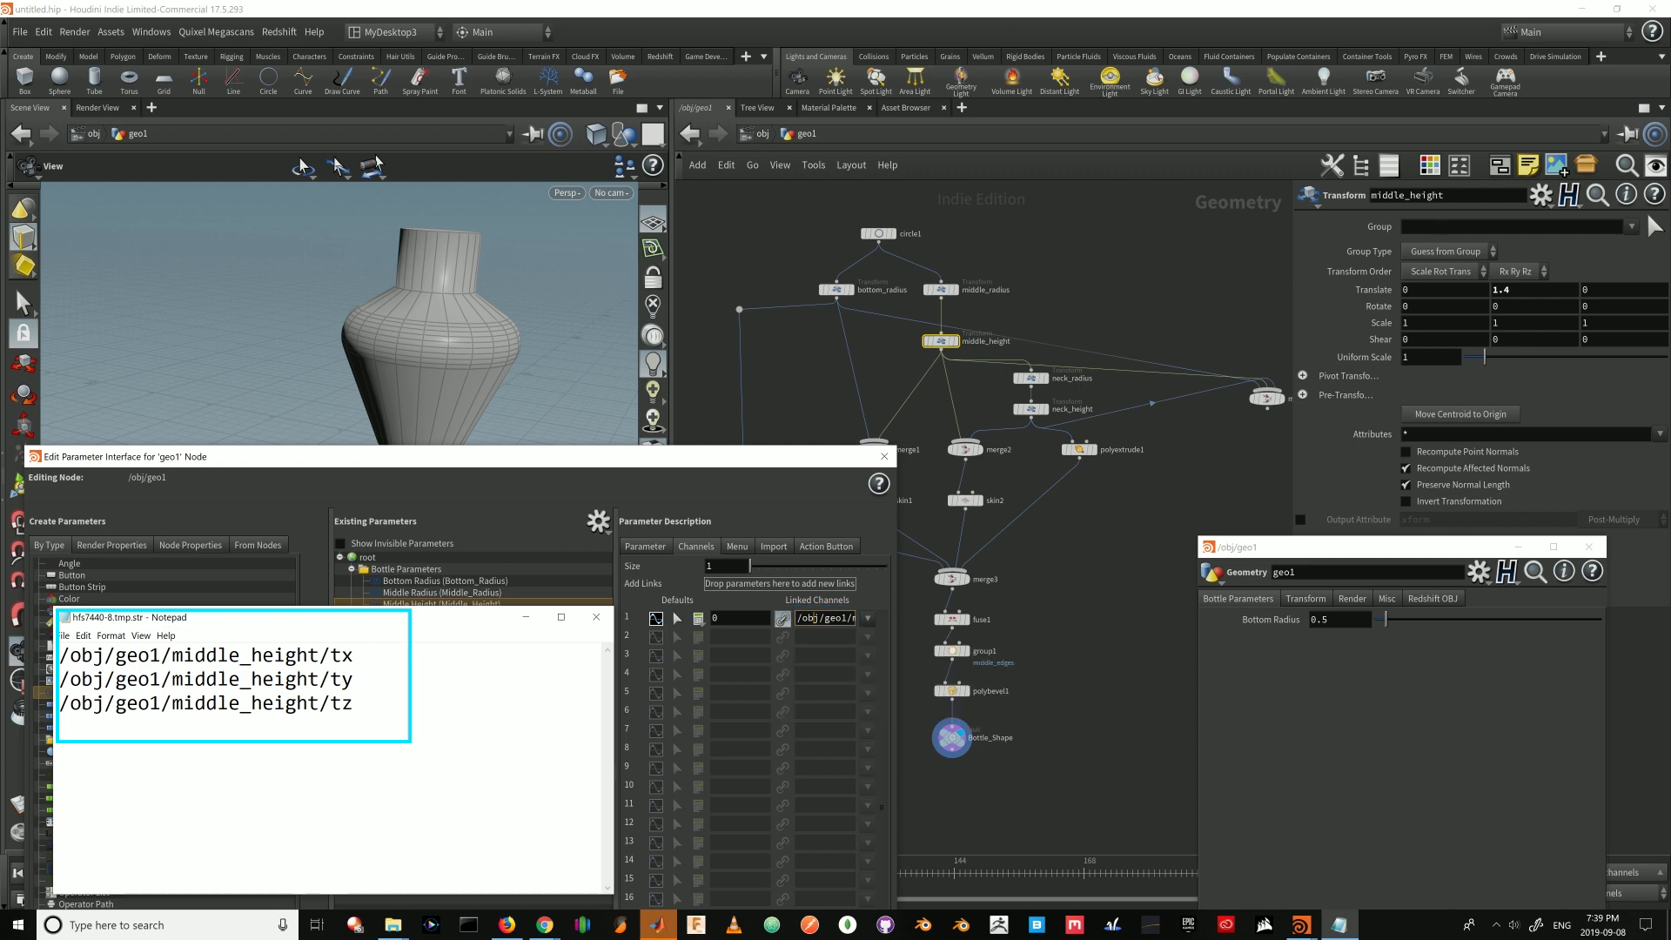
- Delete the tx and tz paths so only /obj/geo1/middle_height/ty remains linked, and close the text editor
mouse_move(58, 679)
left_mouse_down()
mouse_move(352, 703)
mouse_move(318, 679)
mouse_move(58, 679)
left_mouse_up()
left_click(329, 679)
left_click(352, 703)
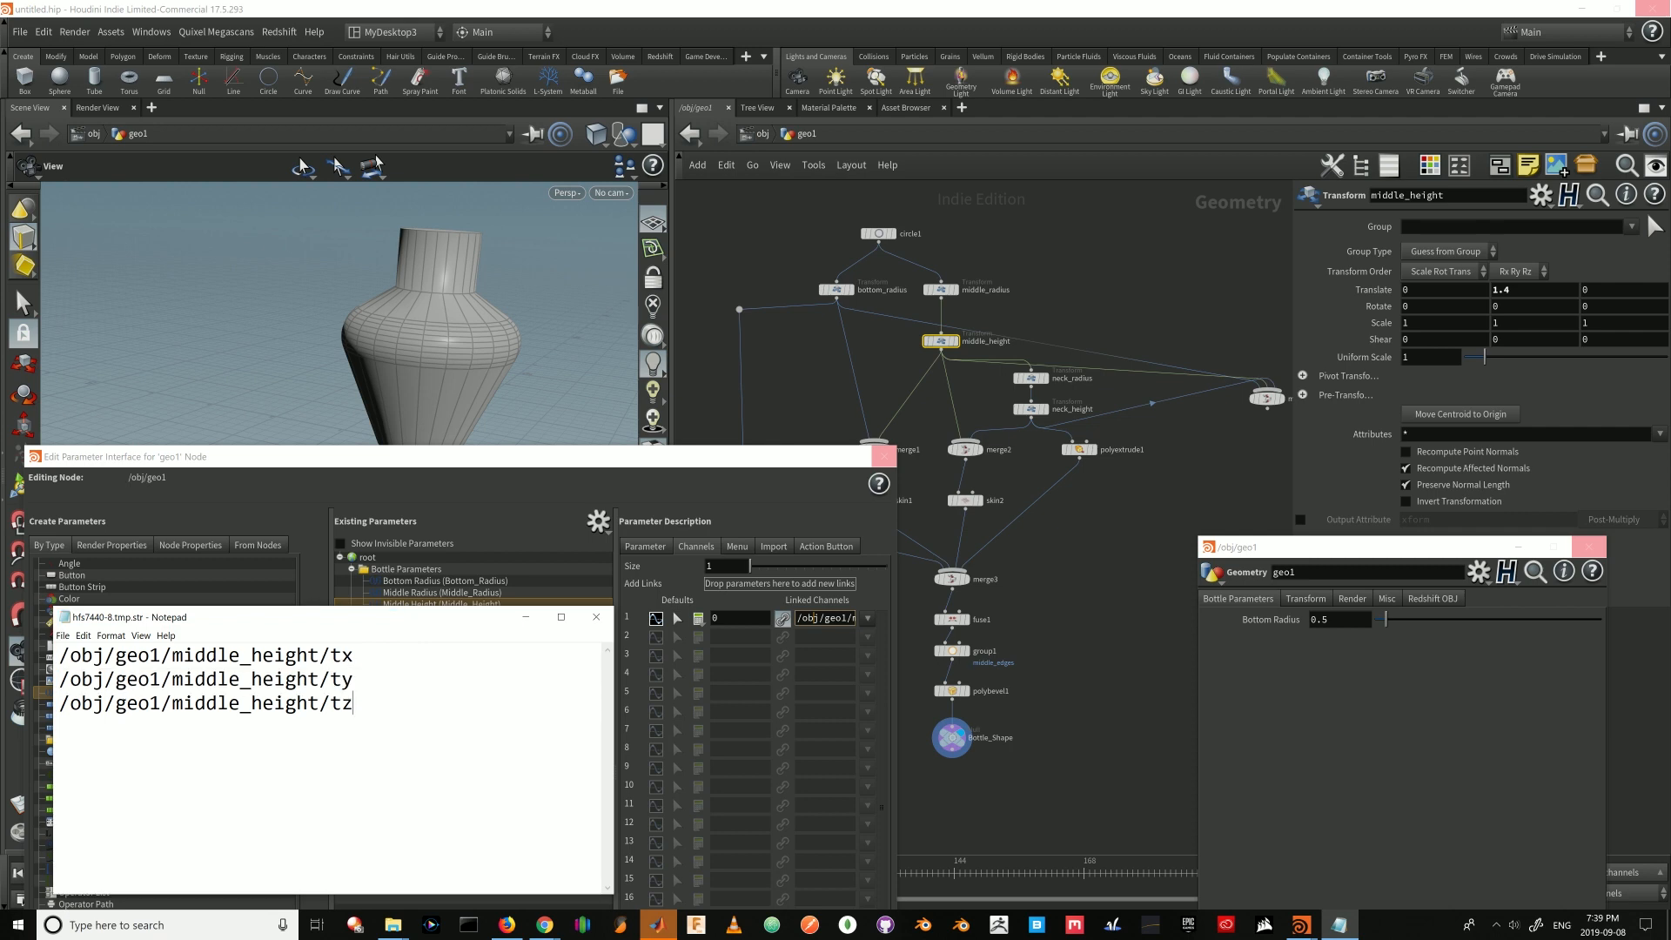
left_click_drag(353, 703, 58, 703)
key("BackSpace")
left_click_drag(352, 654, 58, 654)
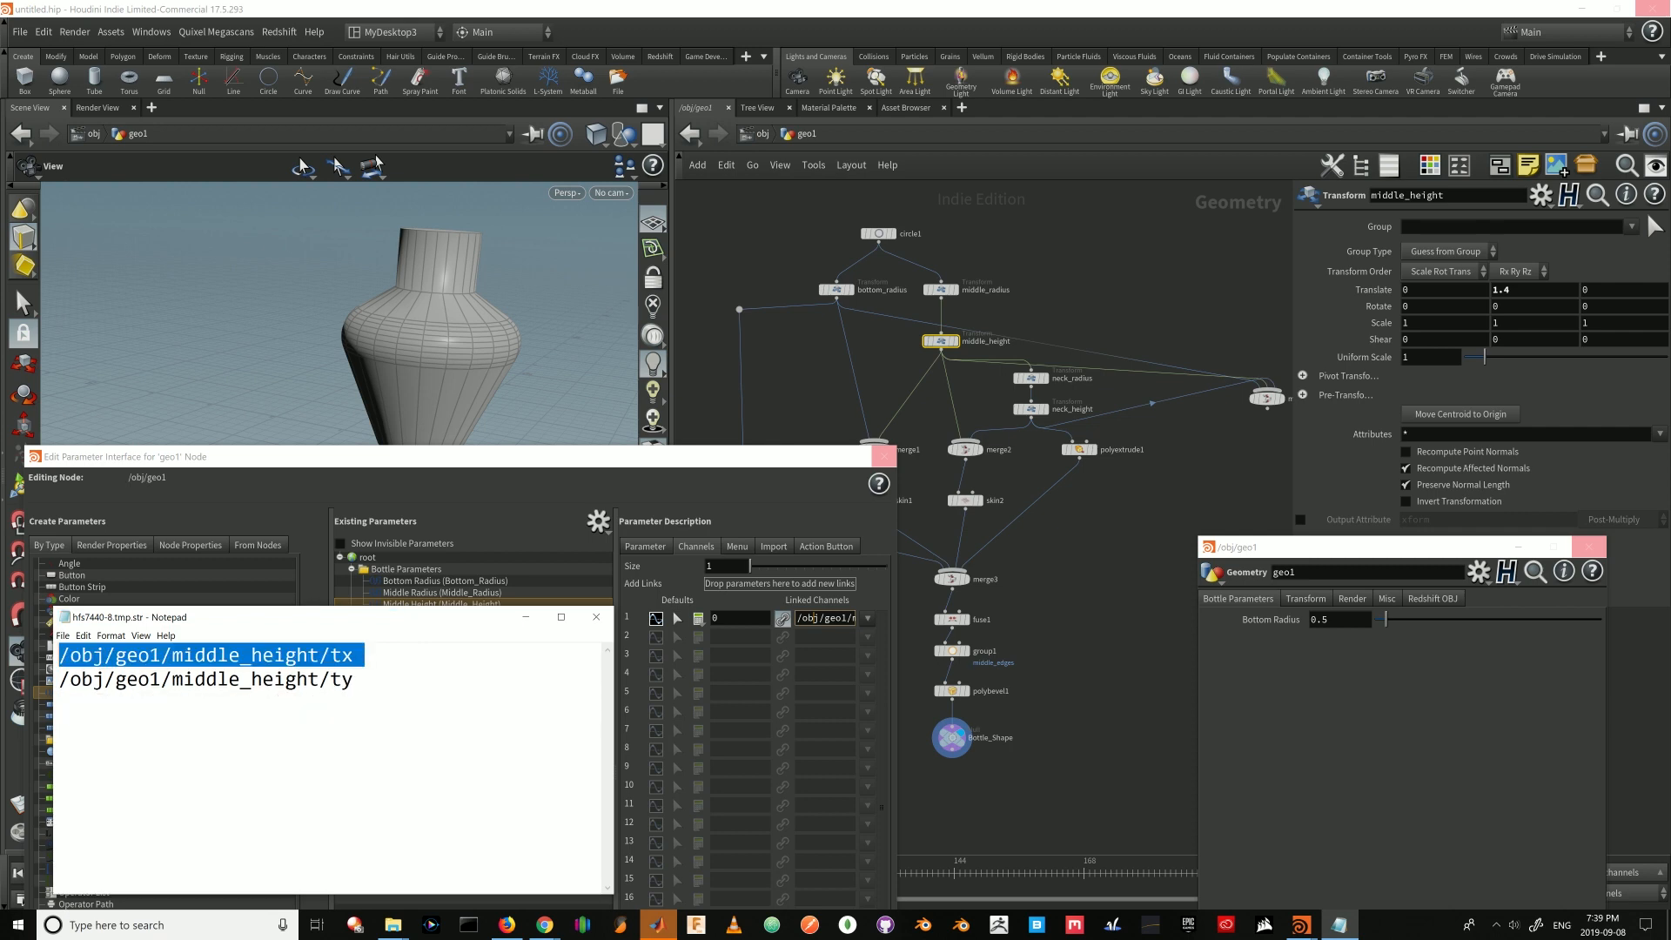
key("BackSpace")
key("Delete")
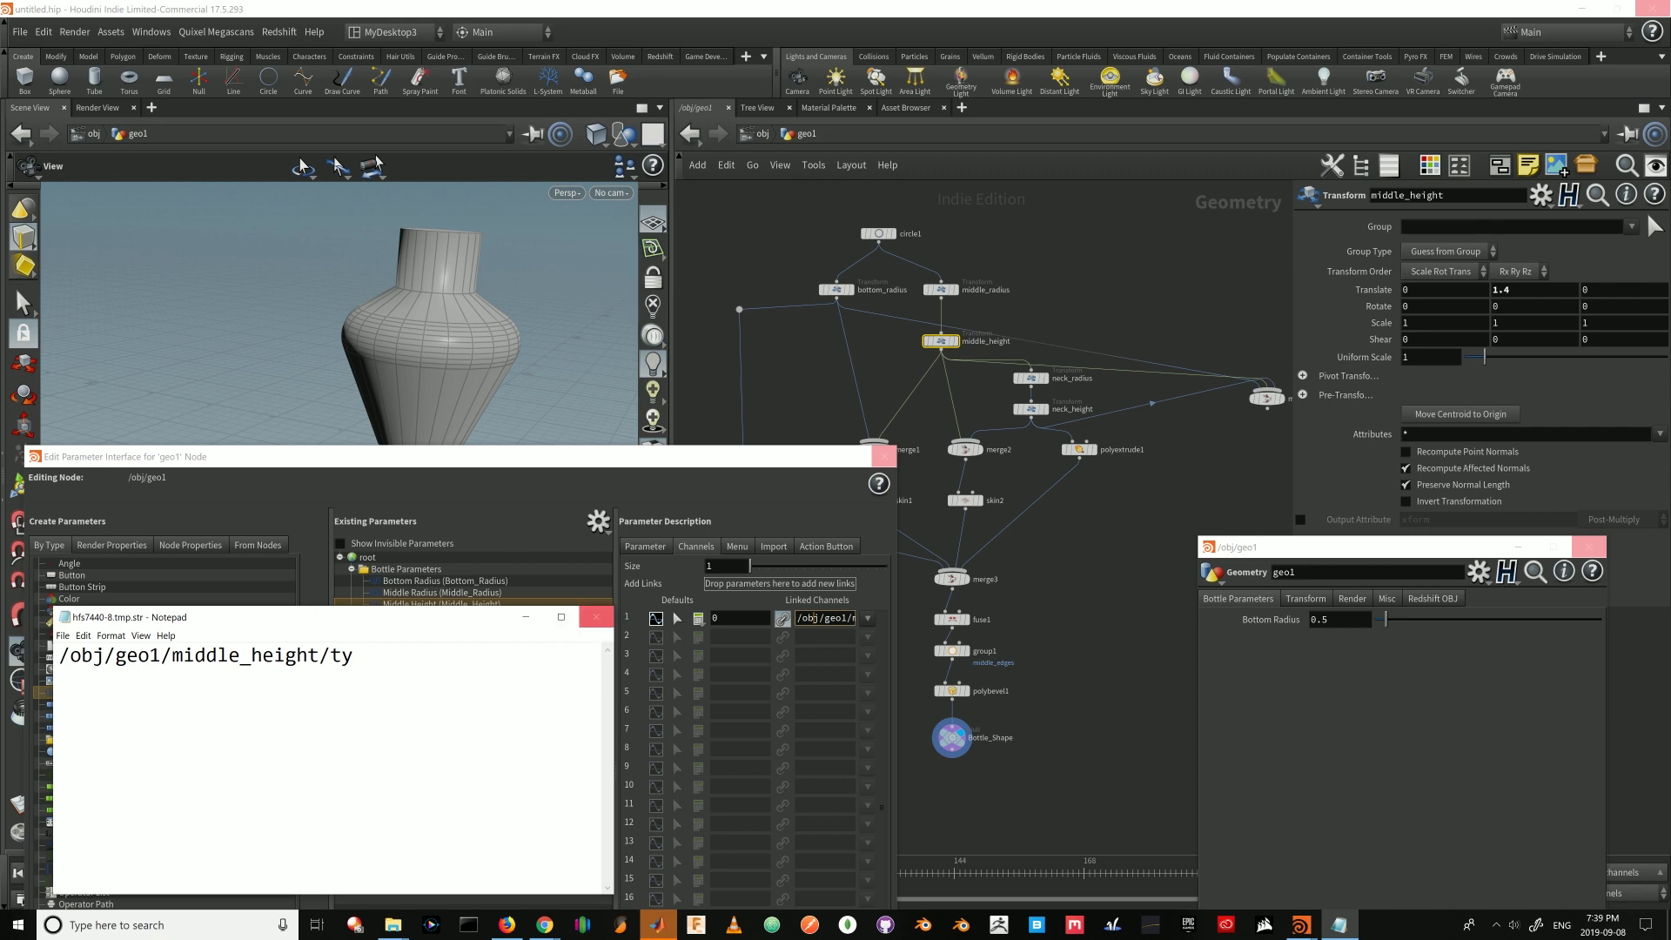
left_click(596, 617)
left_click(821, 617)
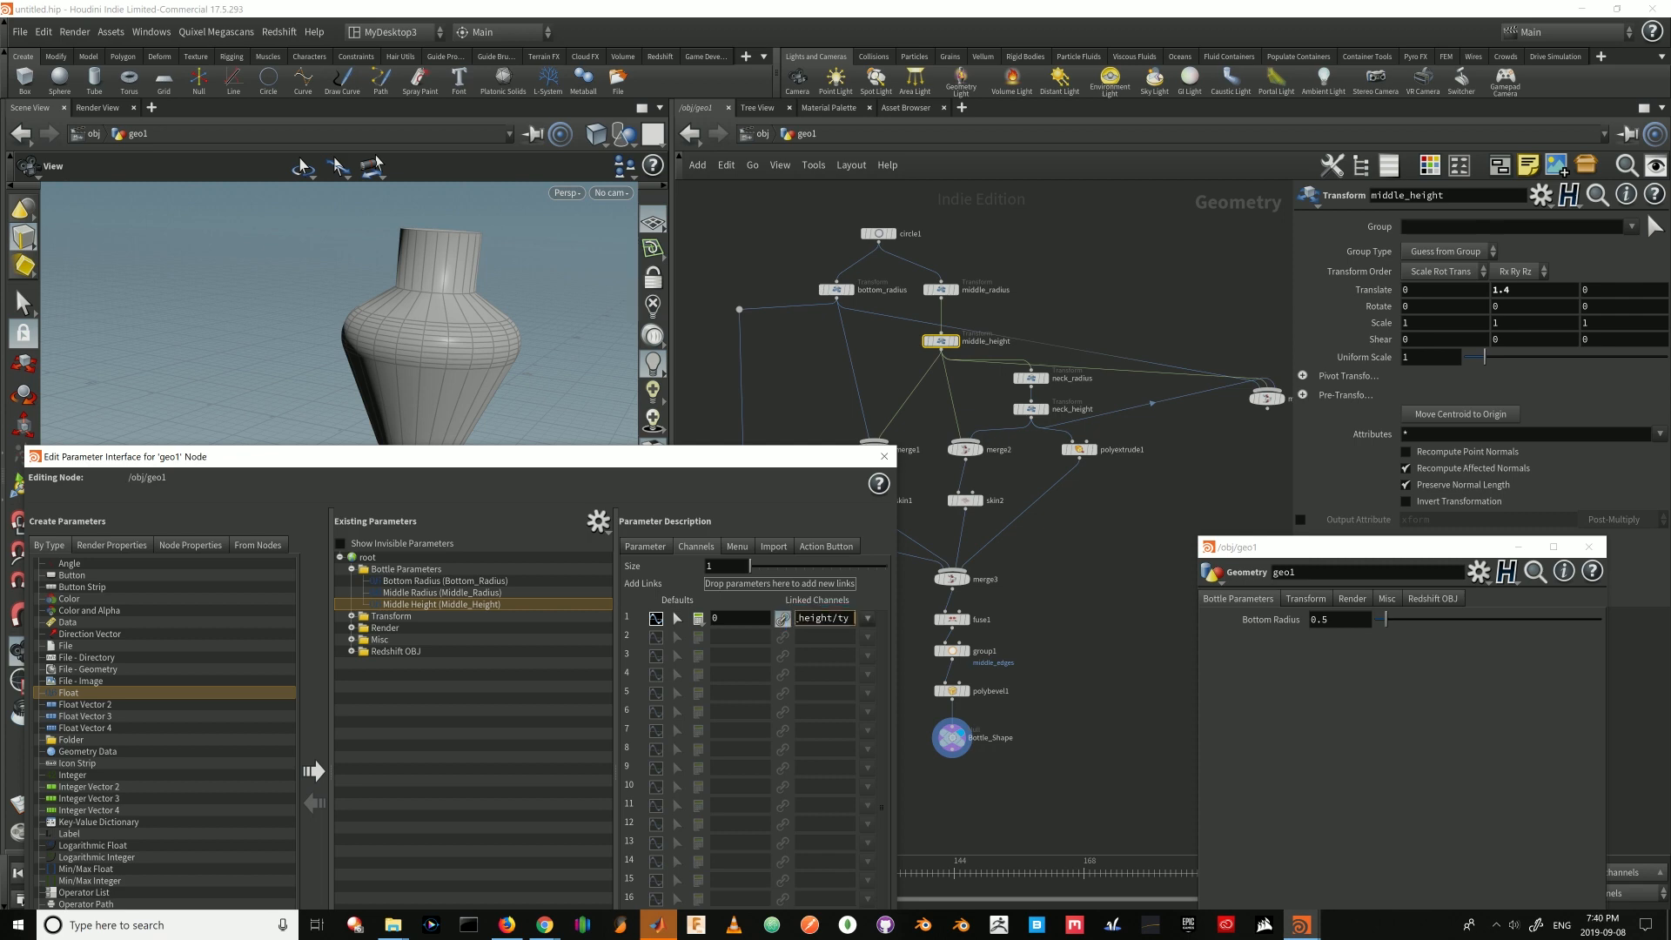
- Apply the interface changes and test Middle Height in the floating geo1 window, leaving it at 1.3
left_click_drag(684, 457, 620, 489)
left_click(675, 865)
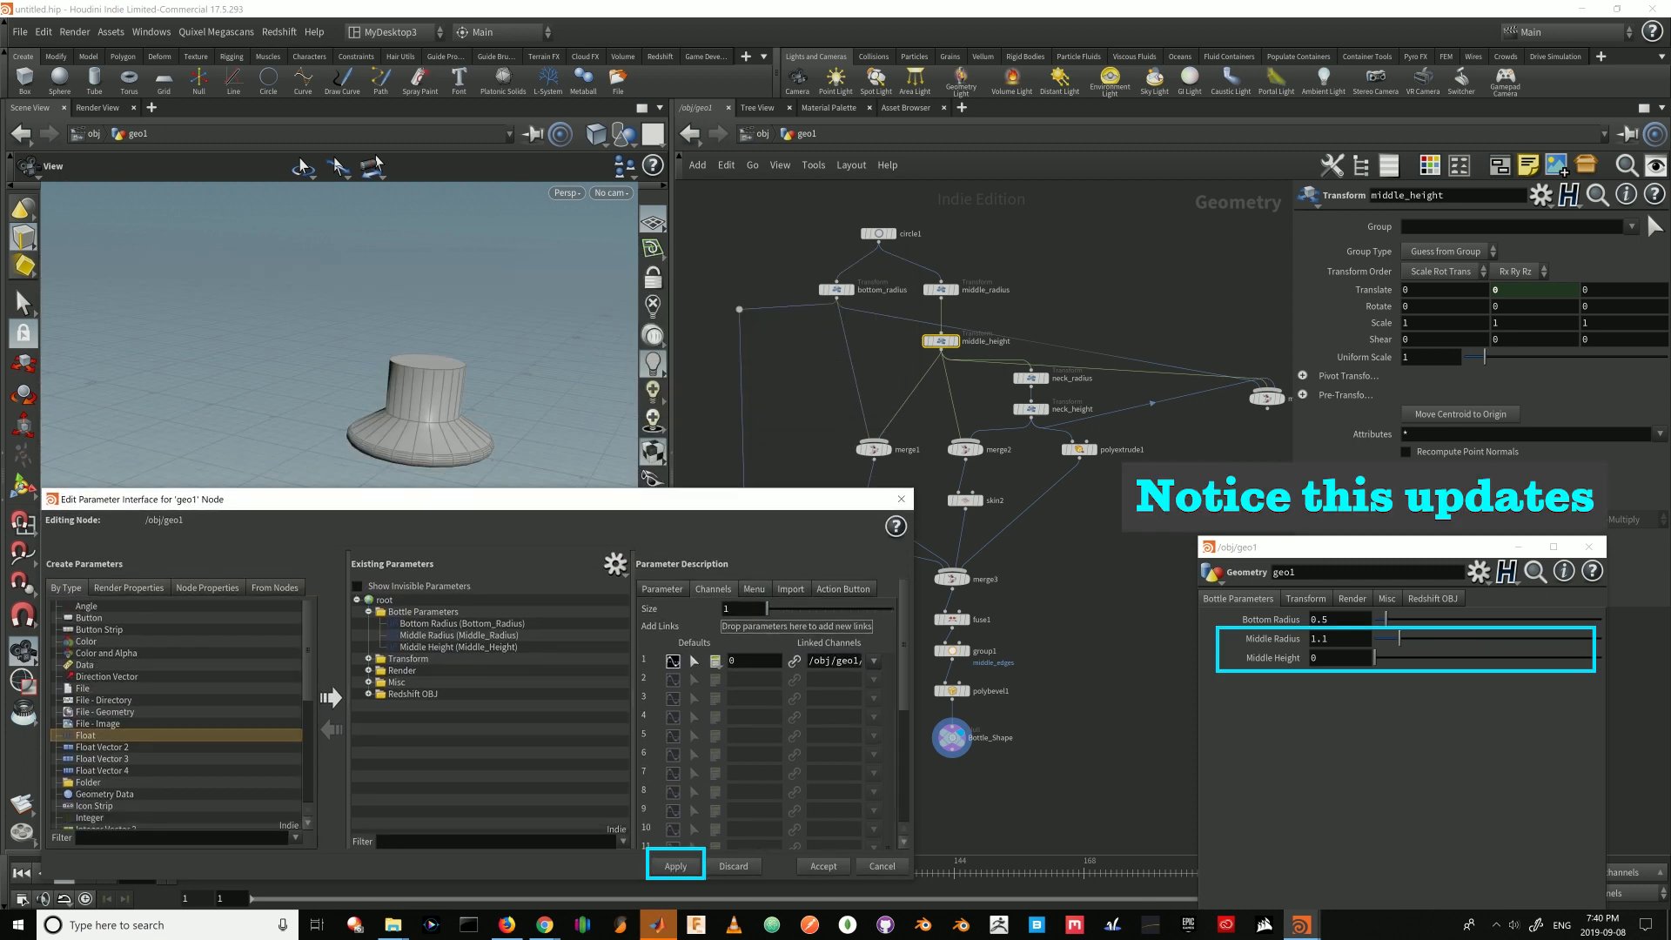
left_click(1316, 657)
scroll(1317, 657, "up", 2)
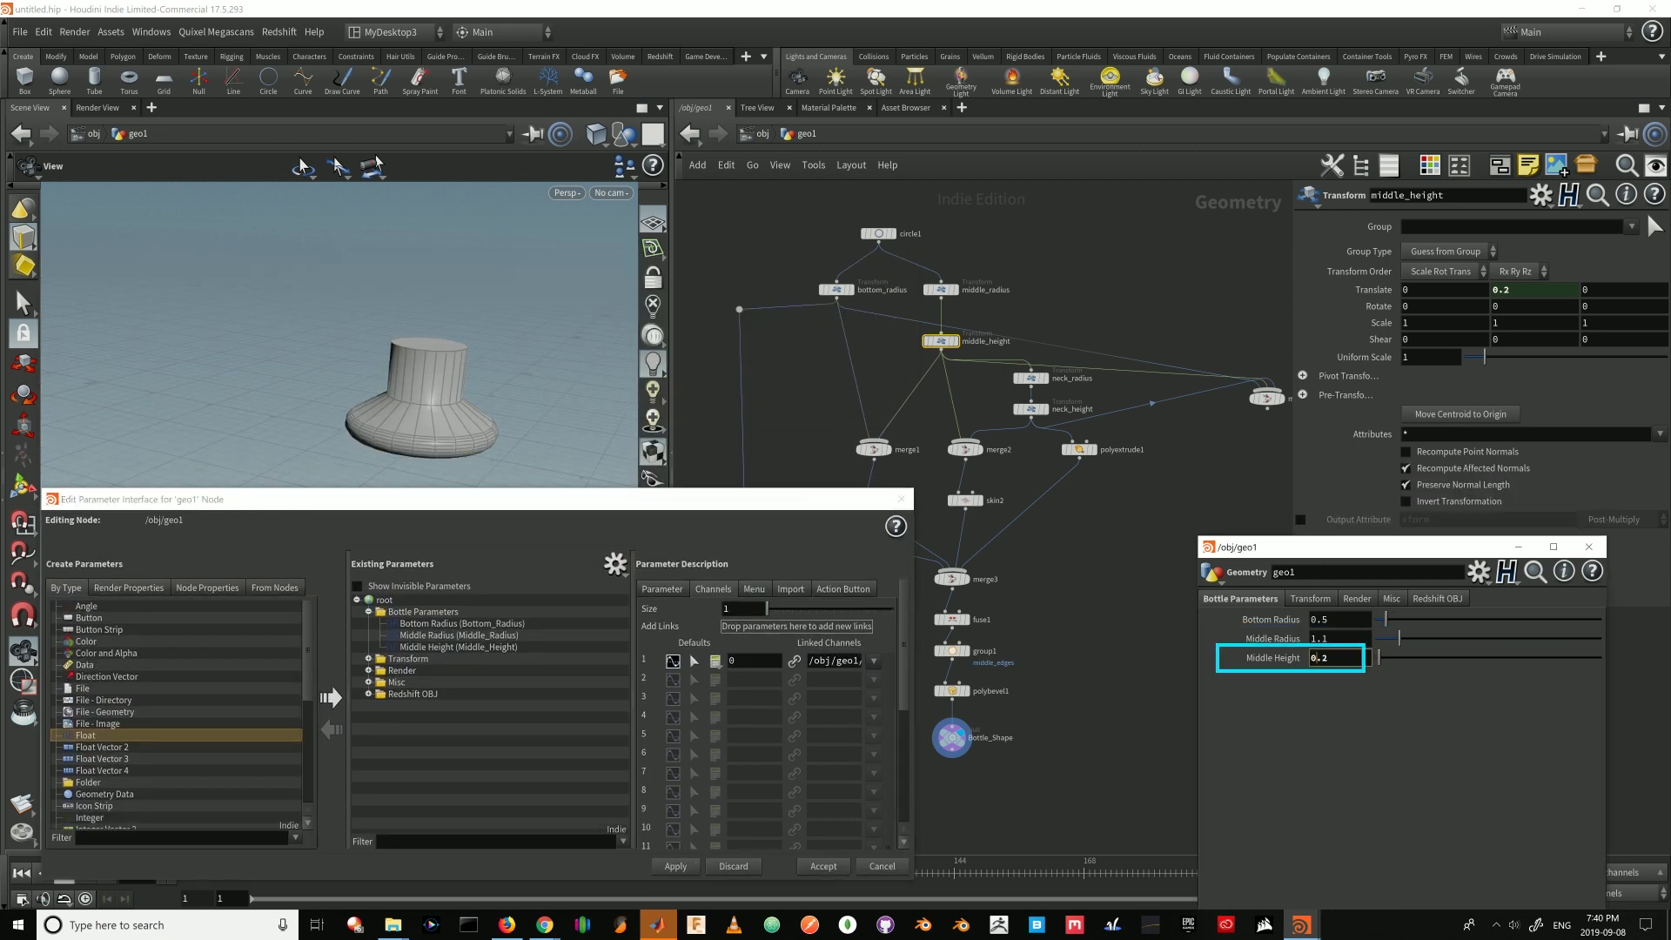
scroll(1316, 657, "up", 12)
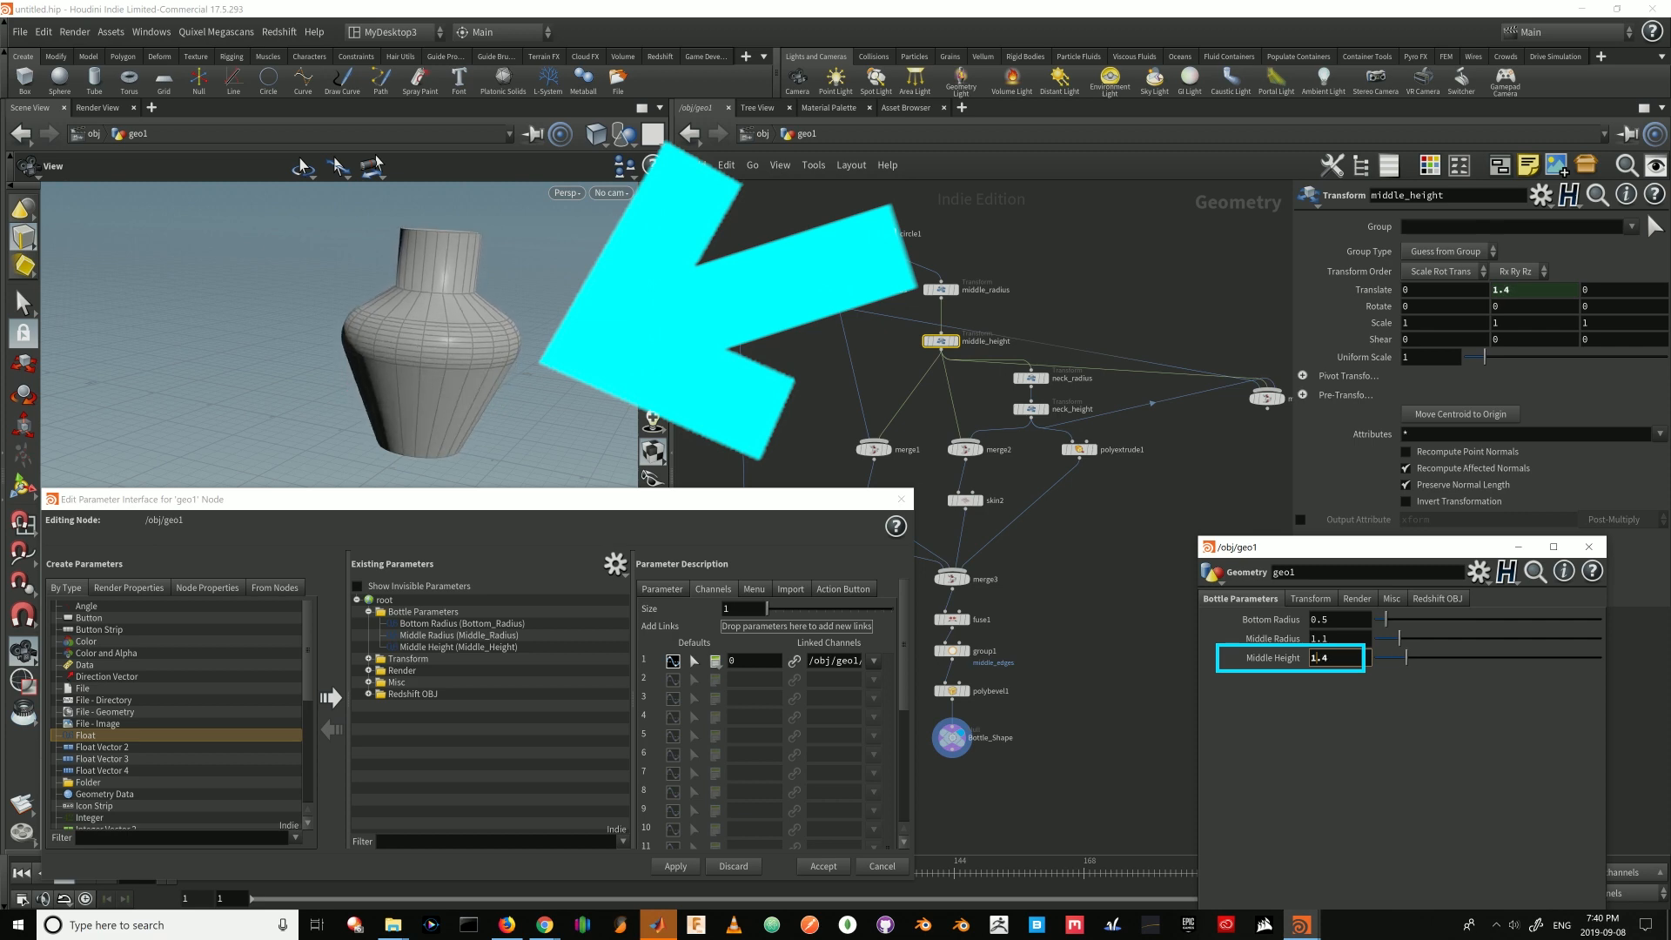
scroll(1317, 657, "down", 3)
scroll(1317, 657, "up", 2)
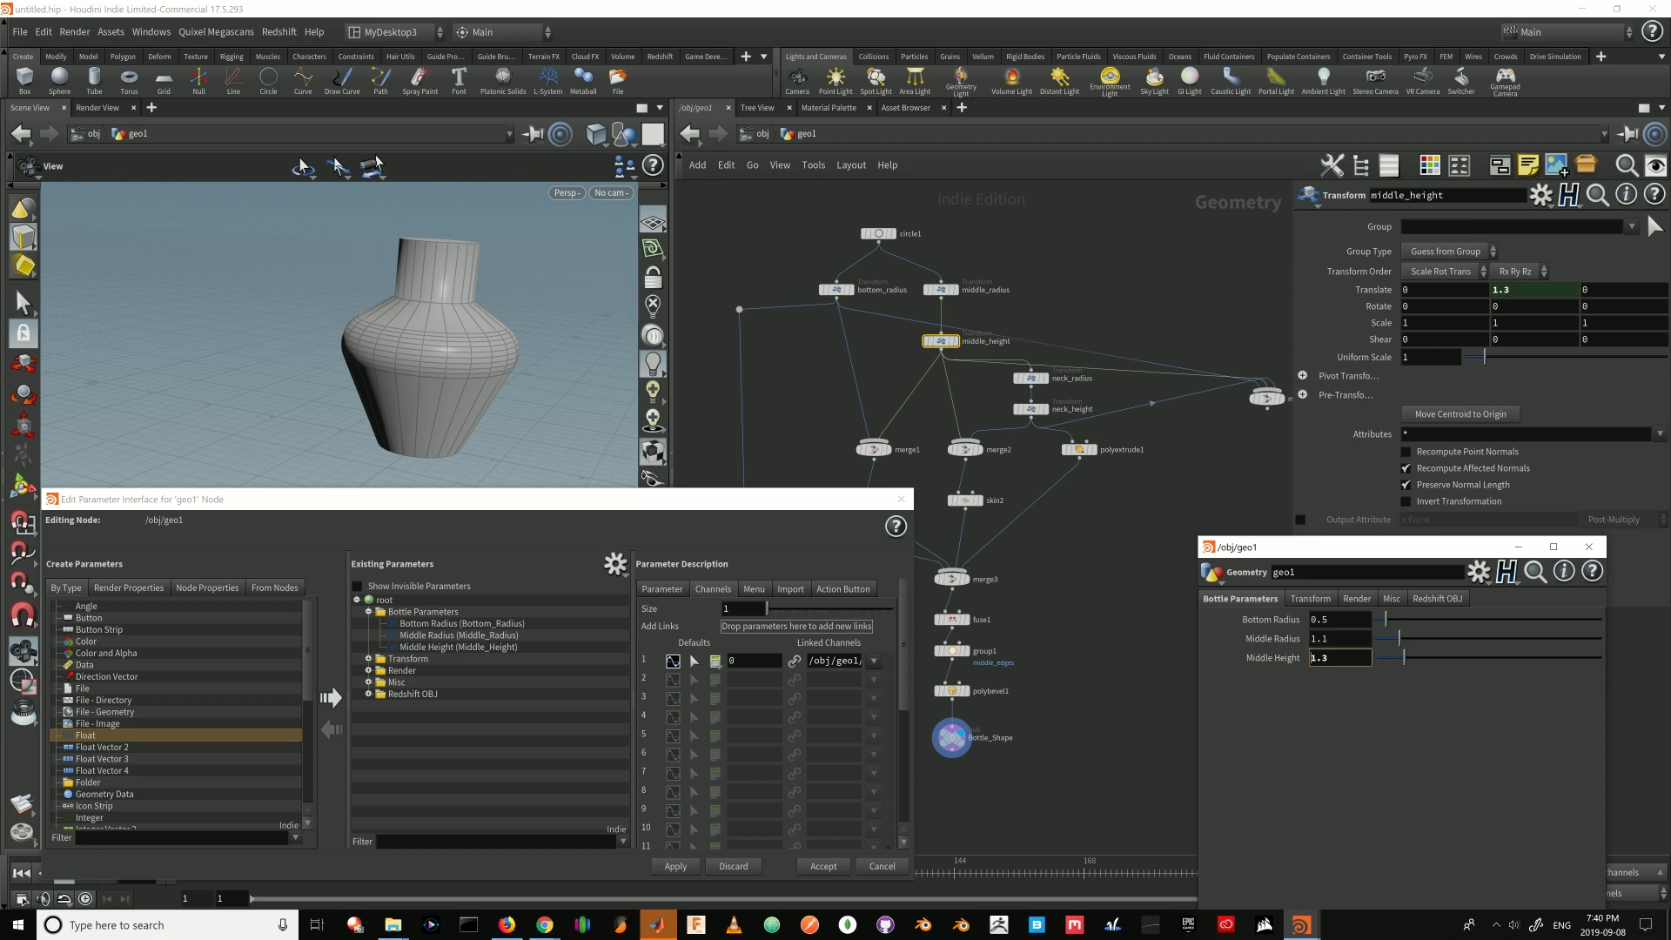
- Add a Separator and a Label parameter between Middle Radius and Middle Height, with the label's name and main label both Height
scroll(174, 713, "down", 6)
left_click_drag(94, 776, 452, 642)
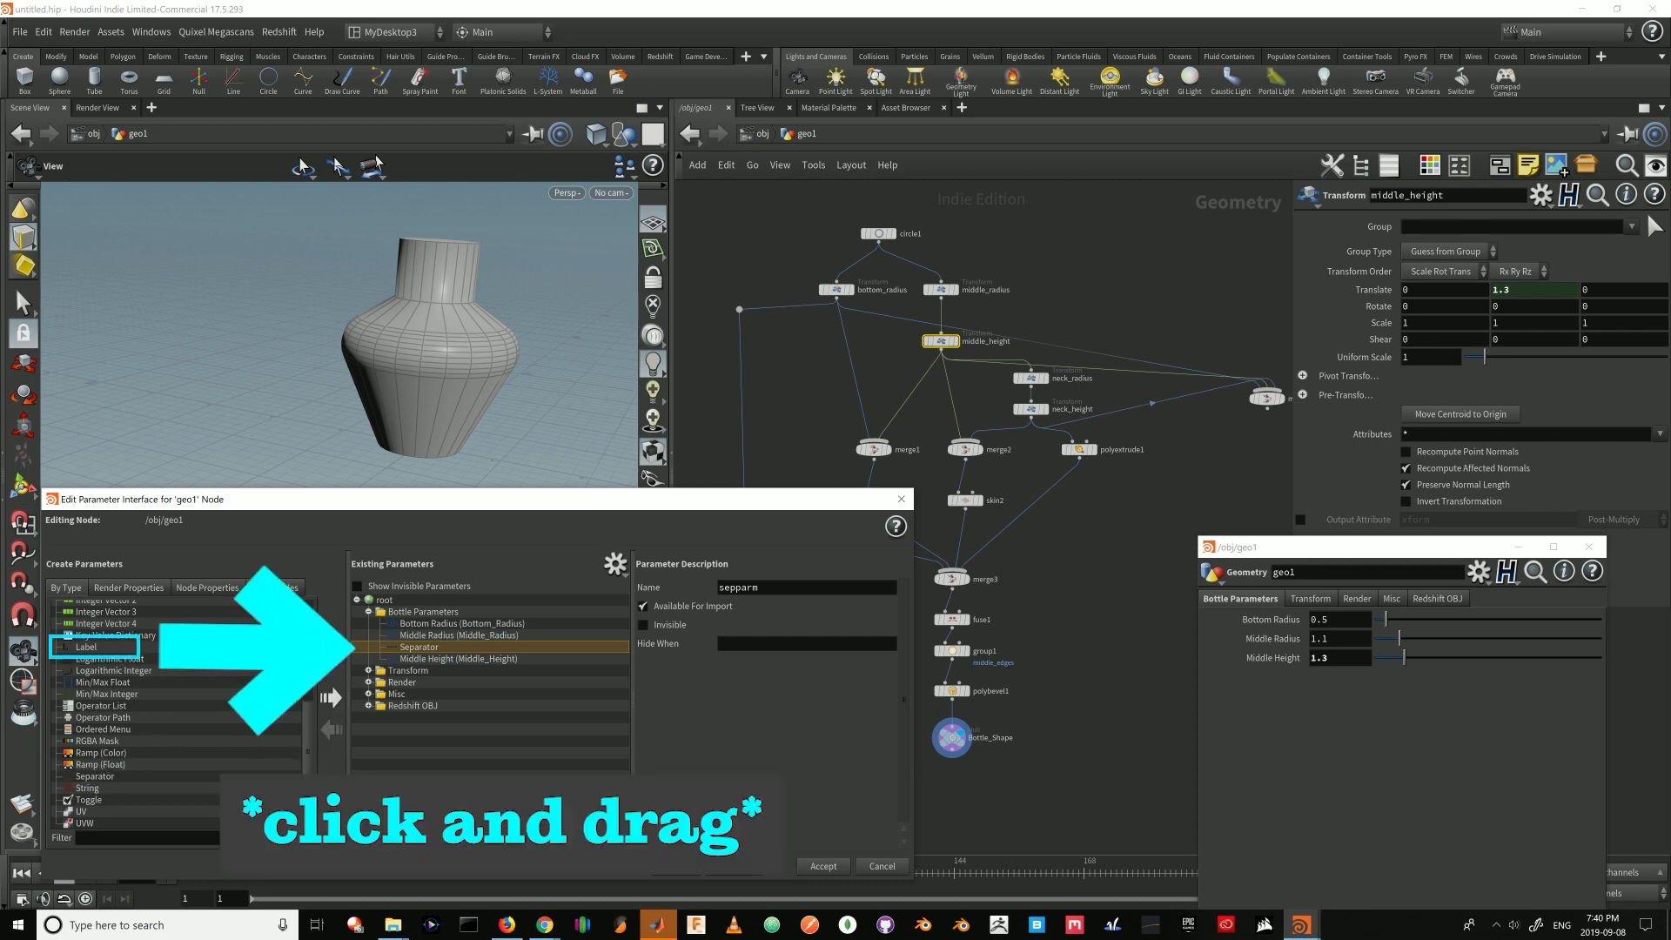
scroll(174, 714, "up", 1)
left_click_drag(86, 682, 417, 658)
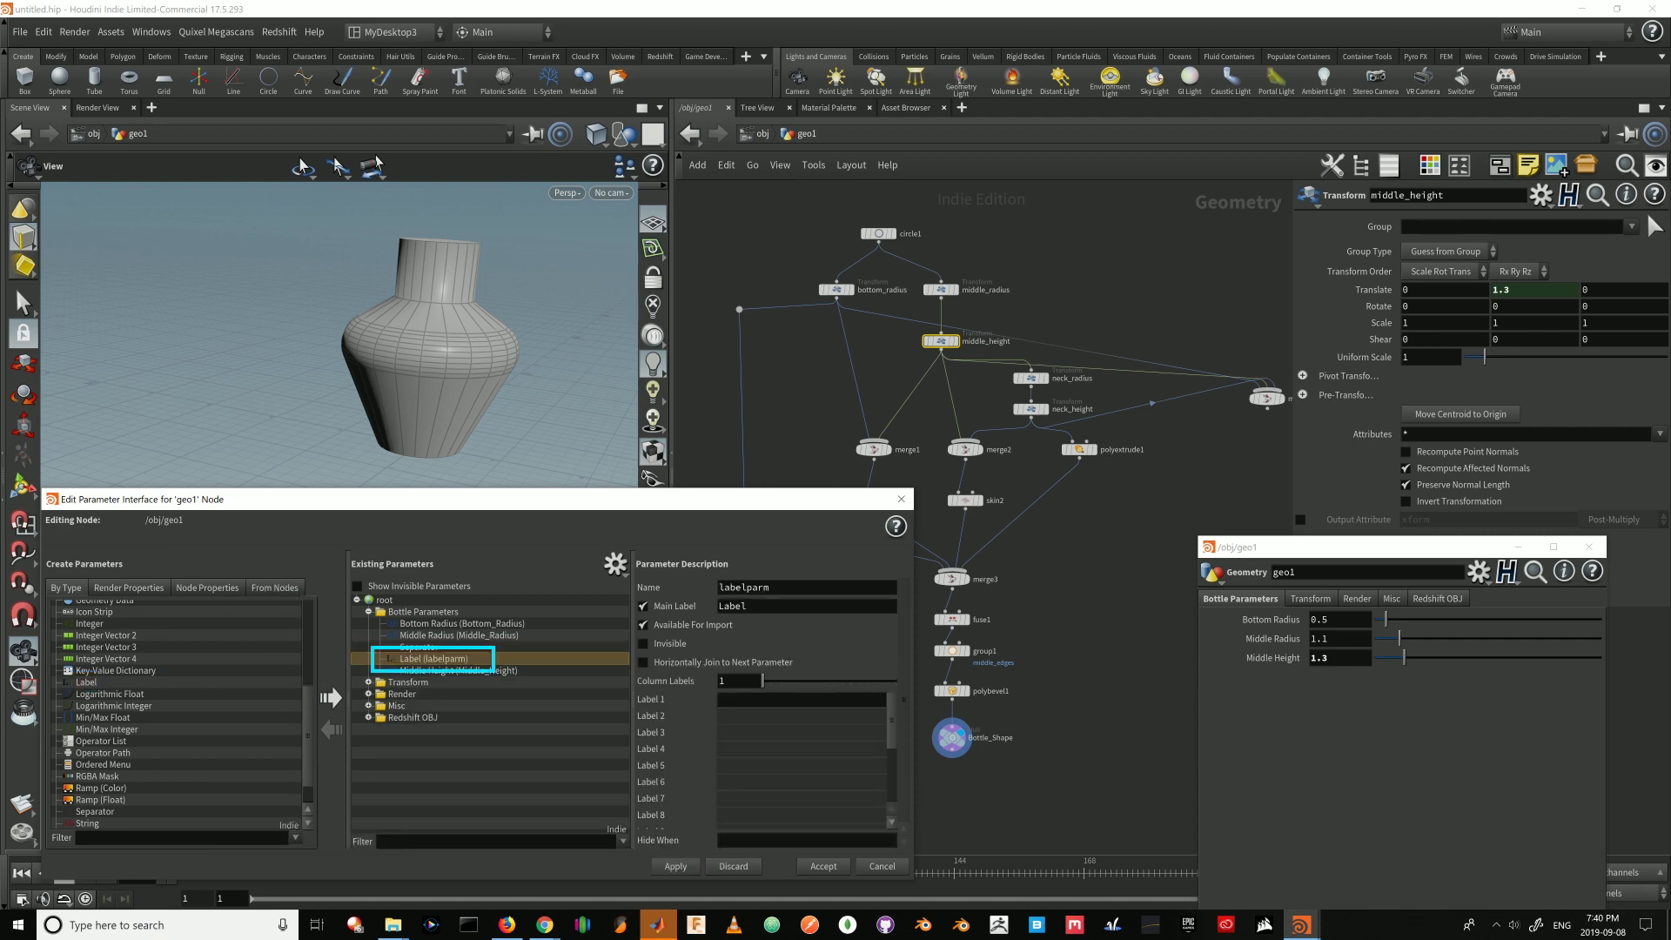
double_click(743, 587)
type("Height")
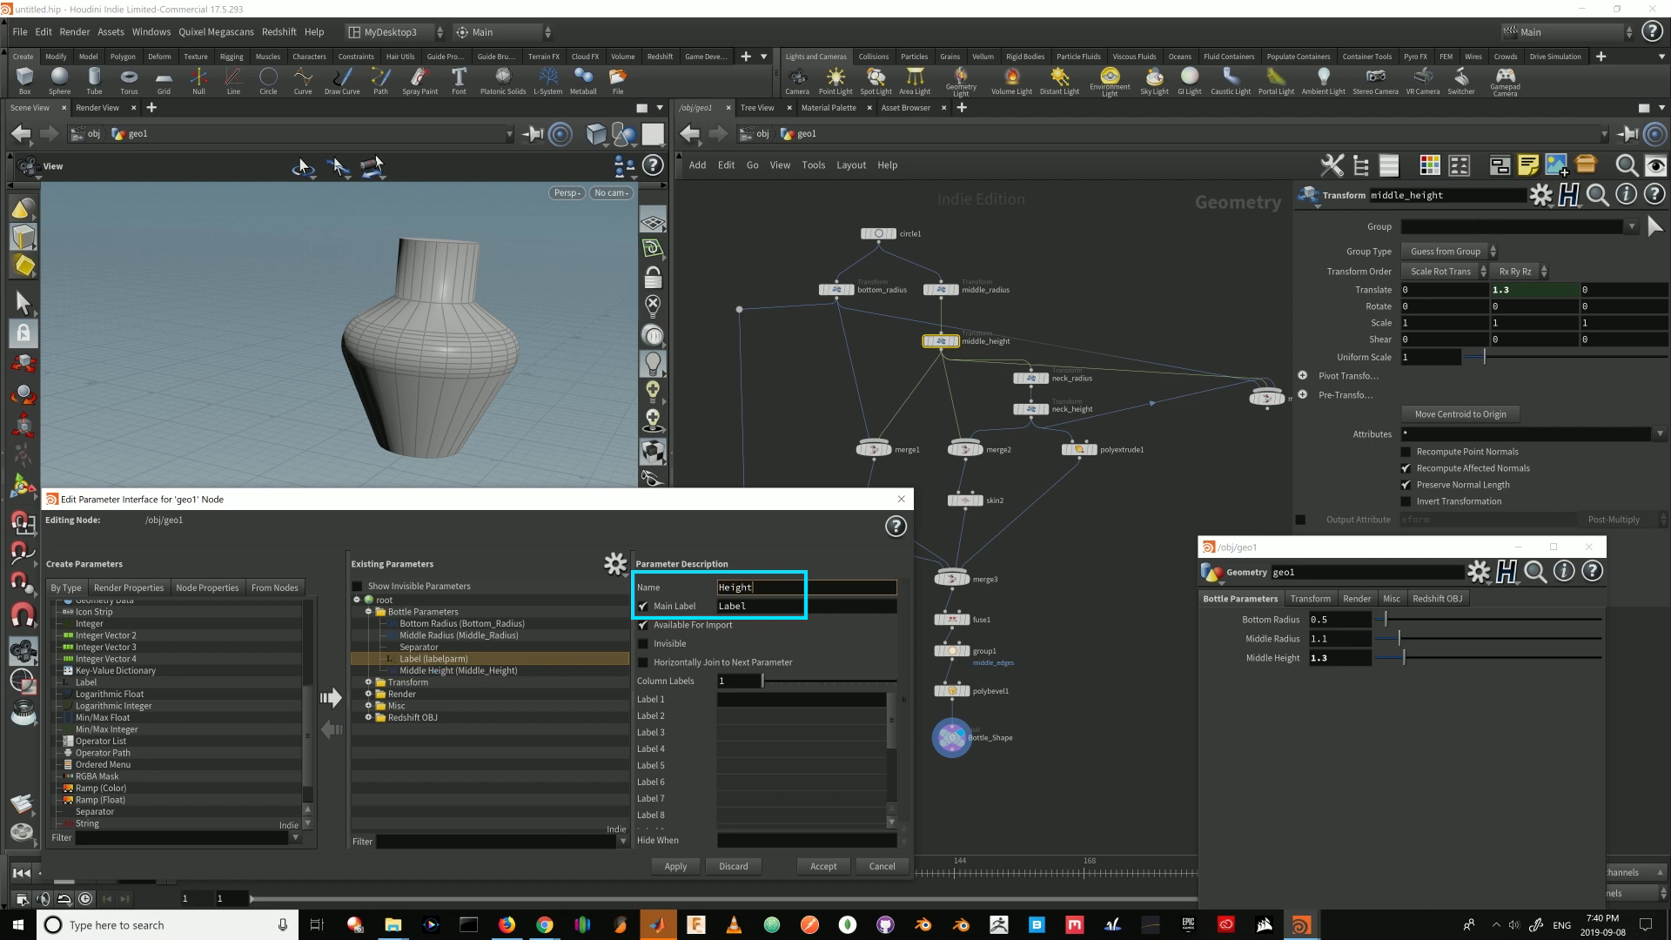
key("Tab")
type("Height")
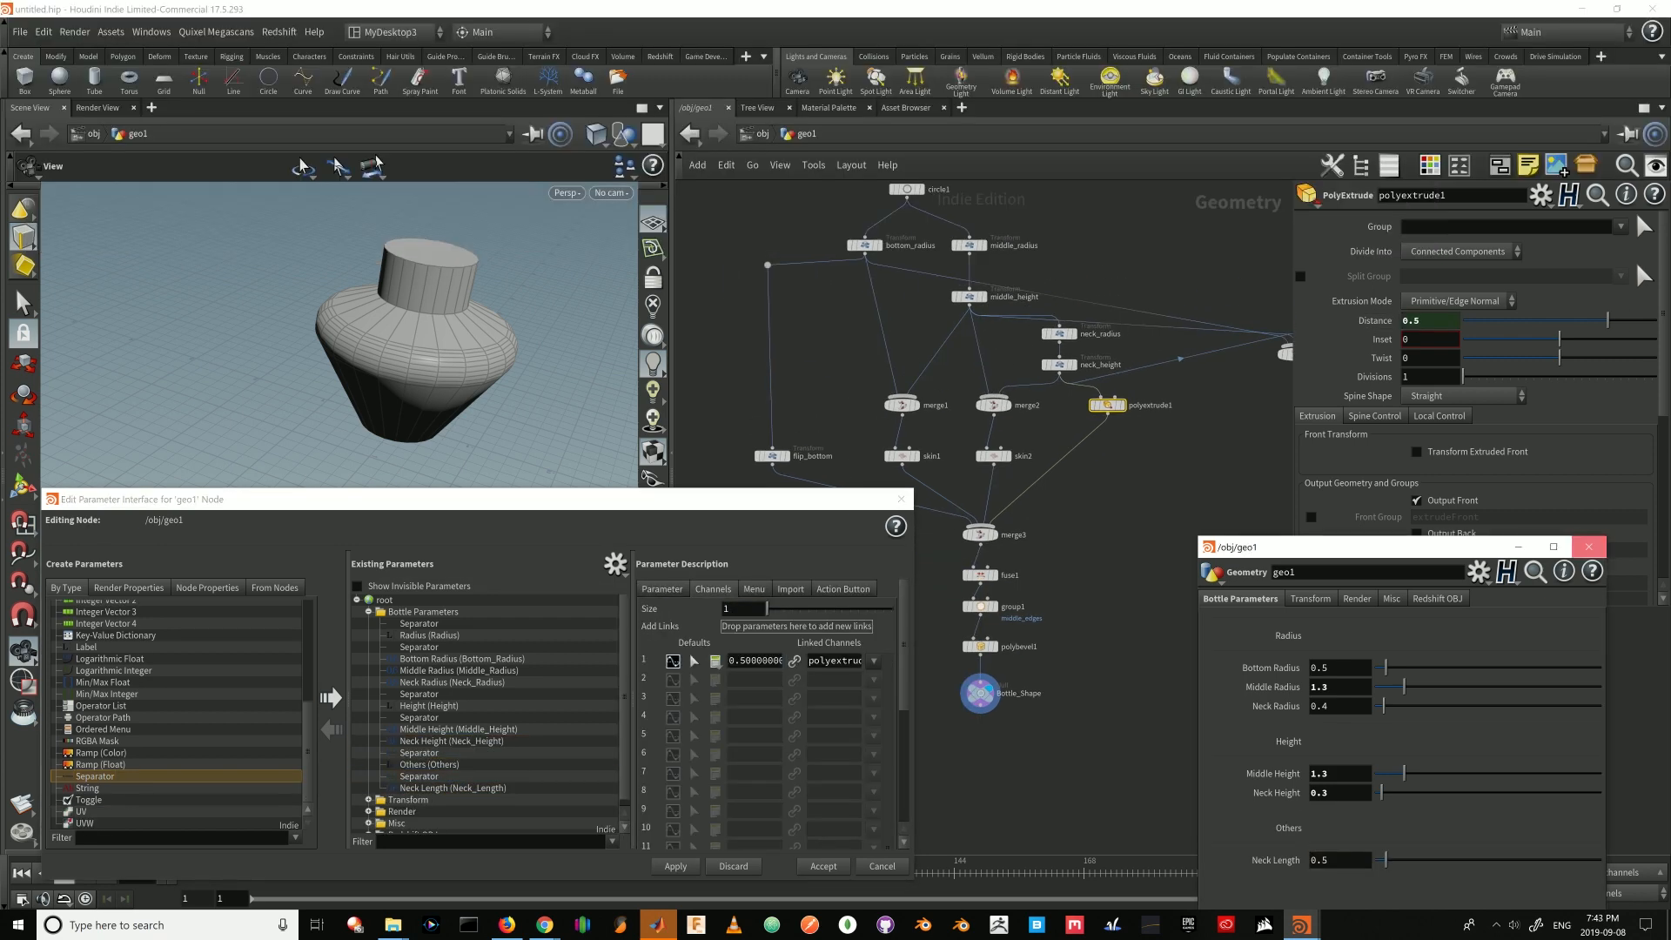
- Close the floating geo1 window, review the Bottle Parameters at object level, and return inside geo1
left_click(1589, 547)
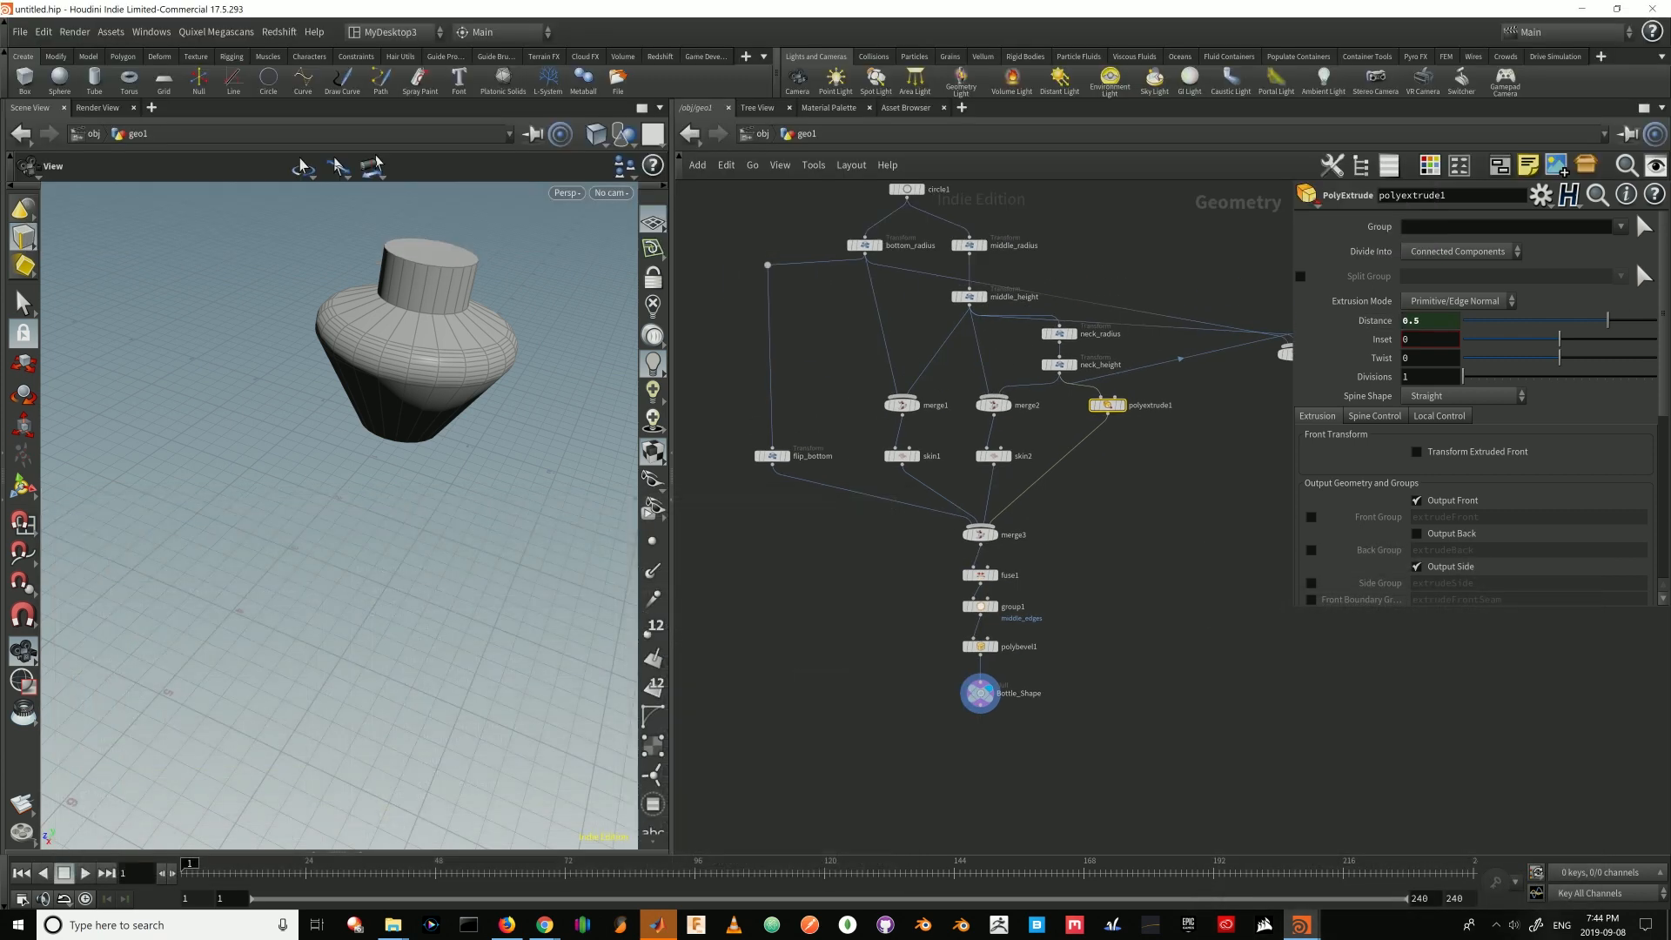
key("u")
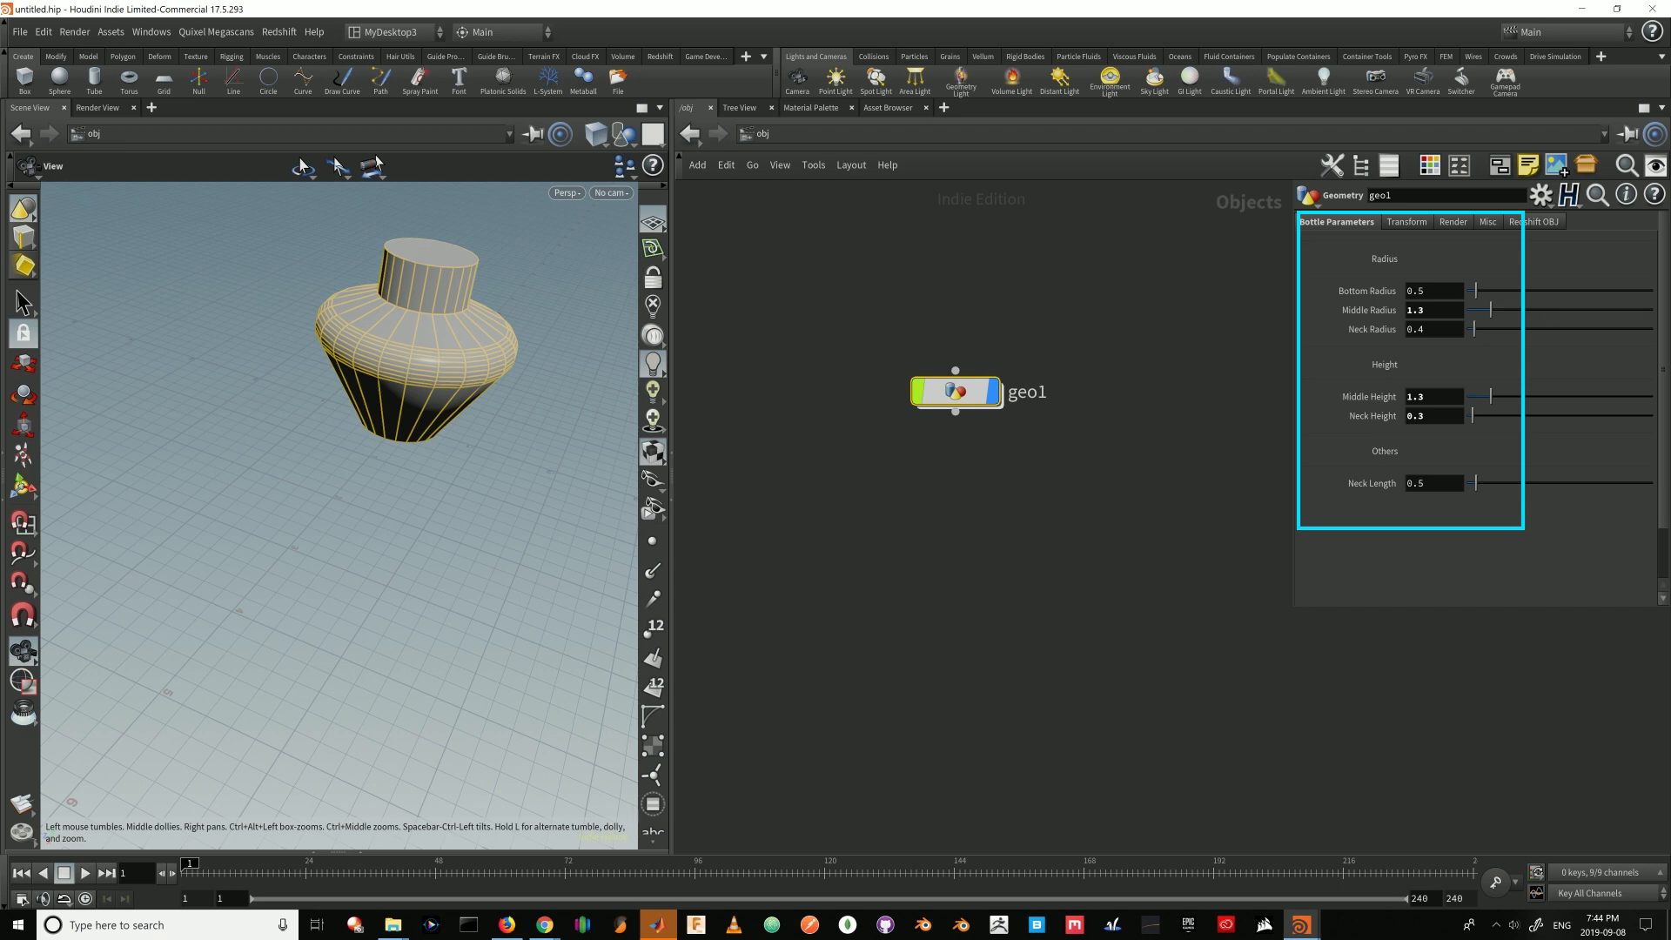
double_click(956, 391)
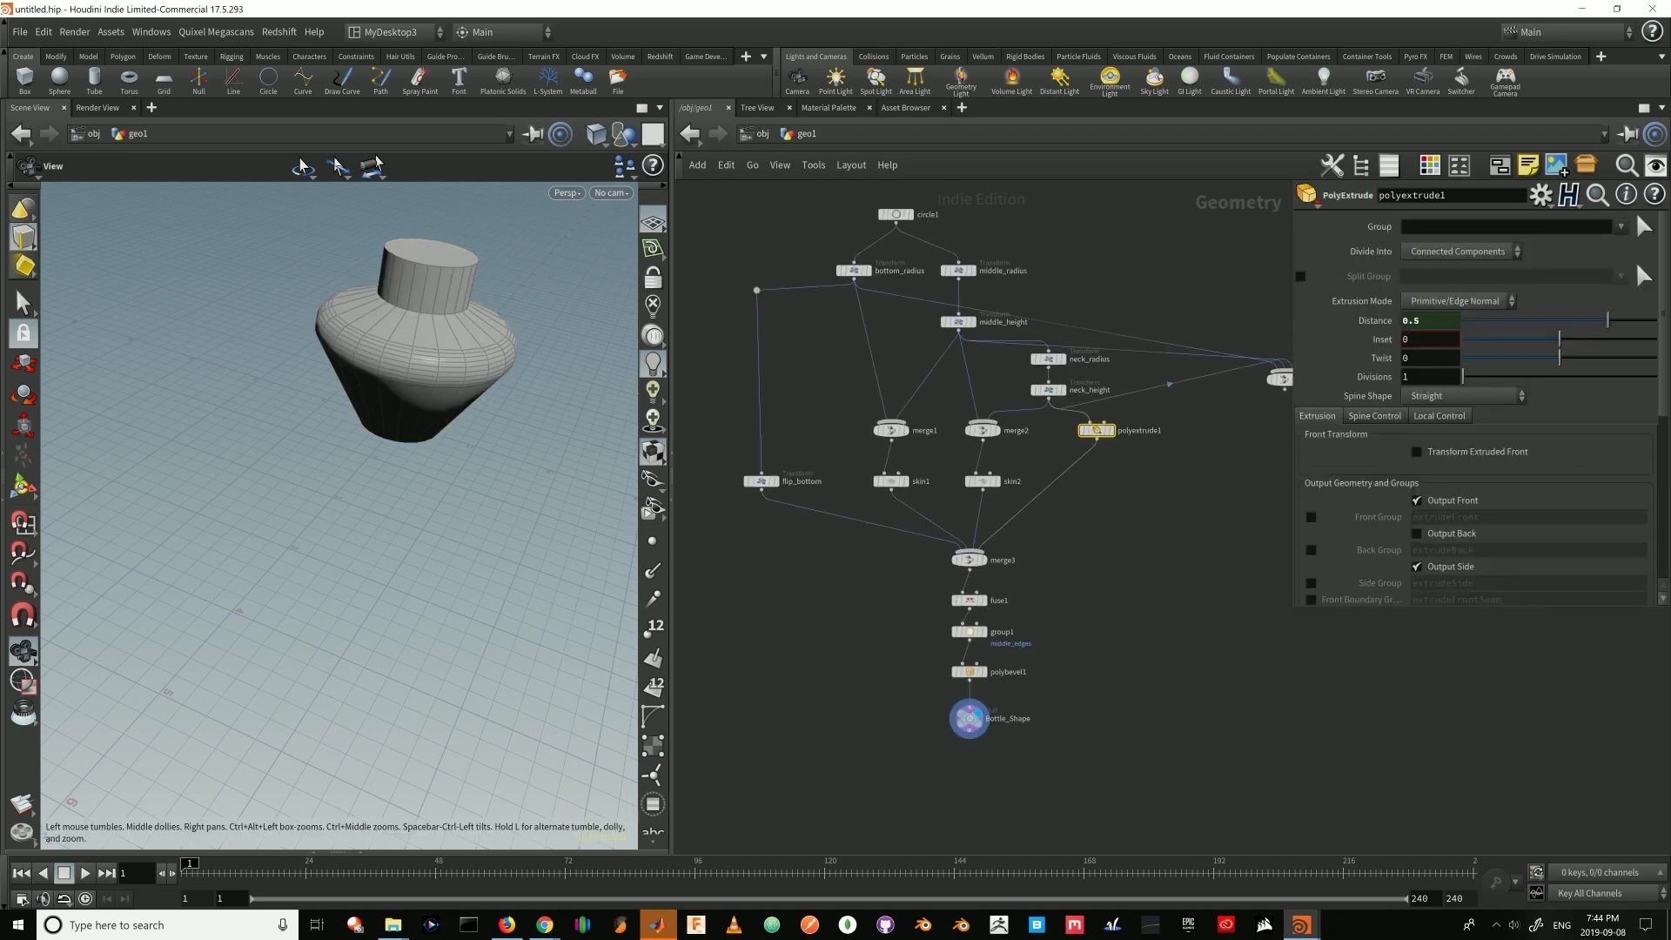
- Colour bottom_radius, middle_radius, middle_height, neck_radius, neck_height and polyextrude1 blue, and return to object level
left_click_drag(798, 248, 984, 332)
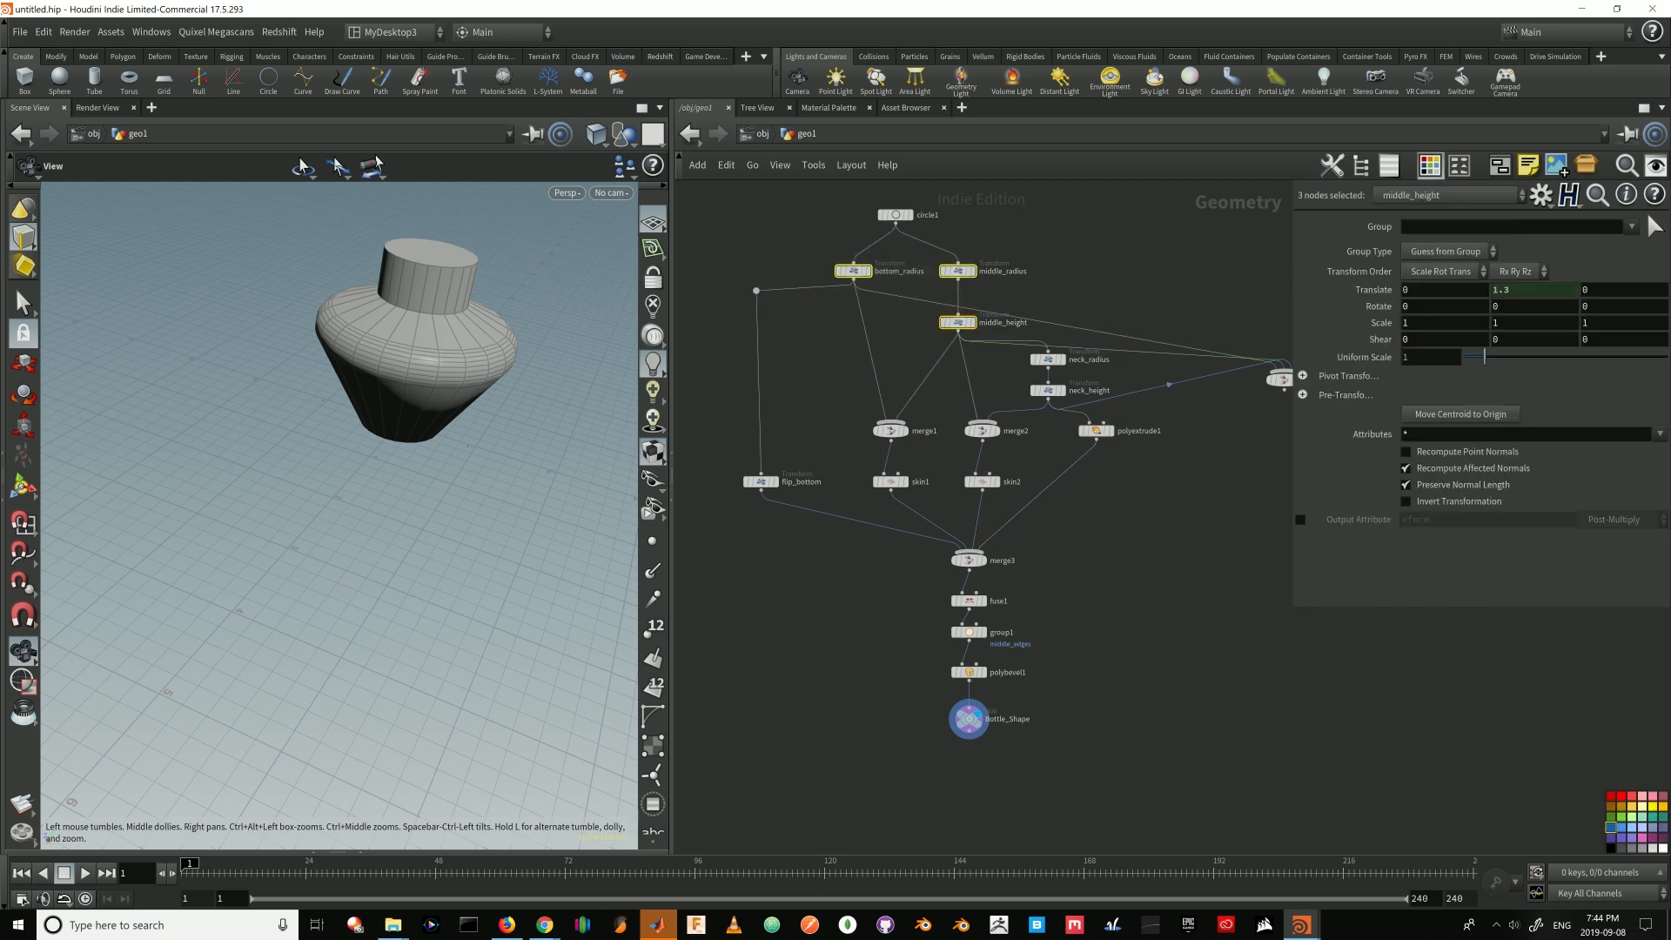
left_click(1611, 826)
left_click_drag(1040, 345, 1071, 426)
left_click(1096, 431, "shift")
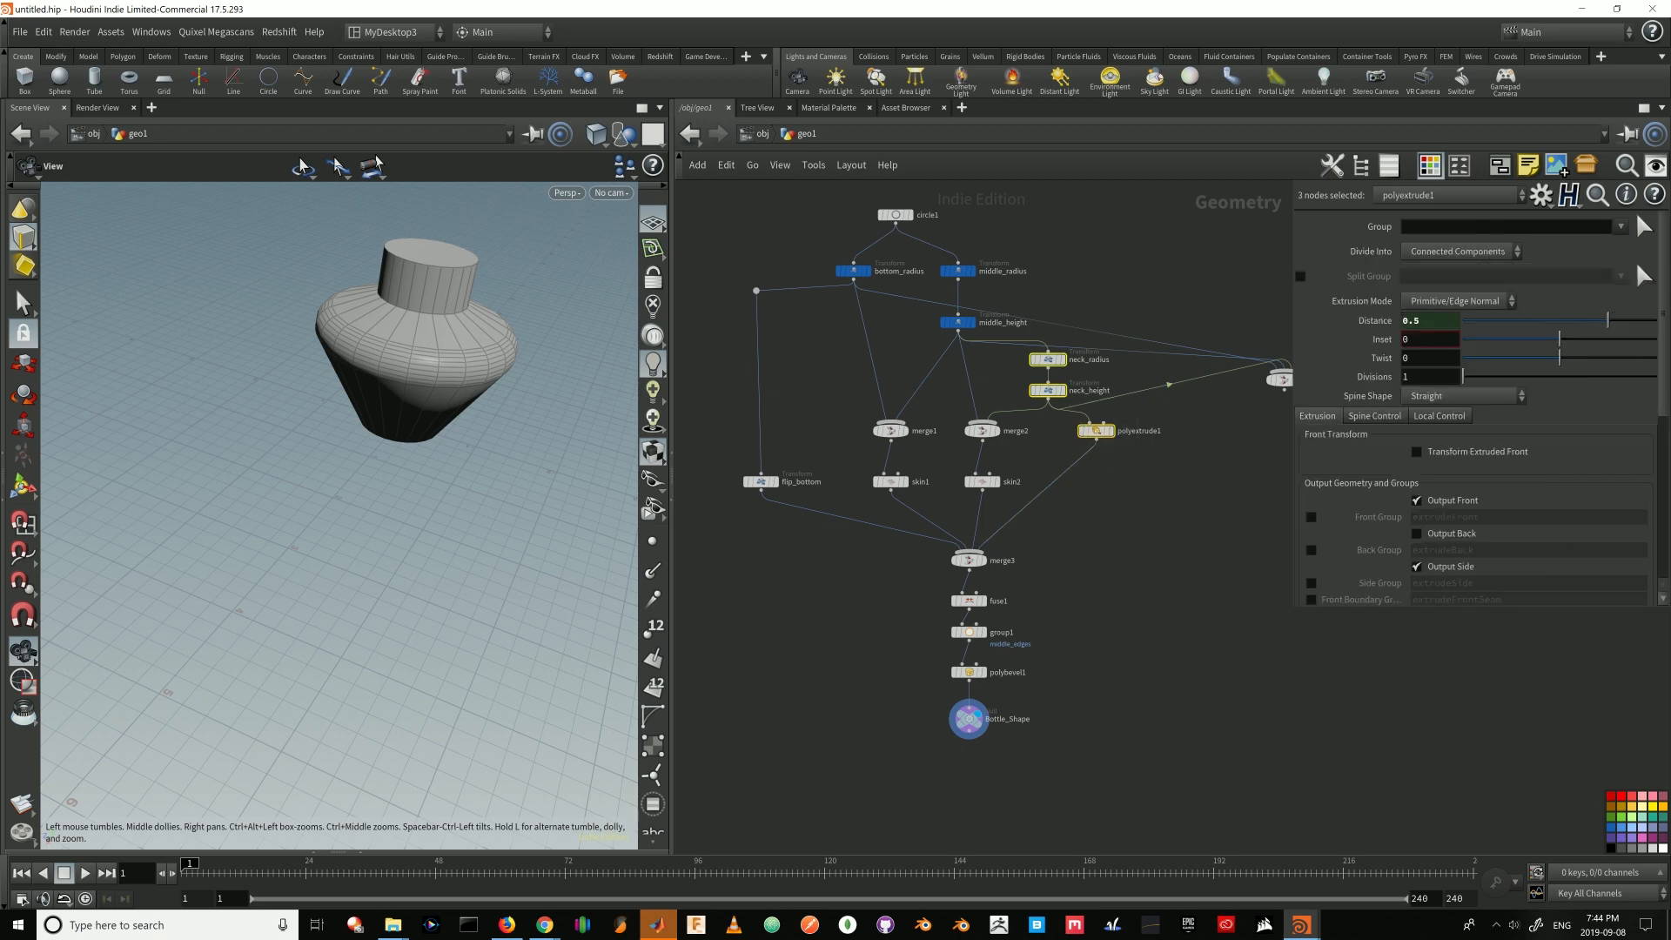
left_click(1610, 825)
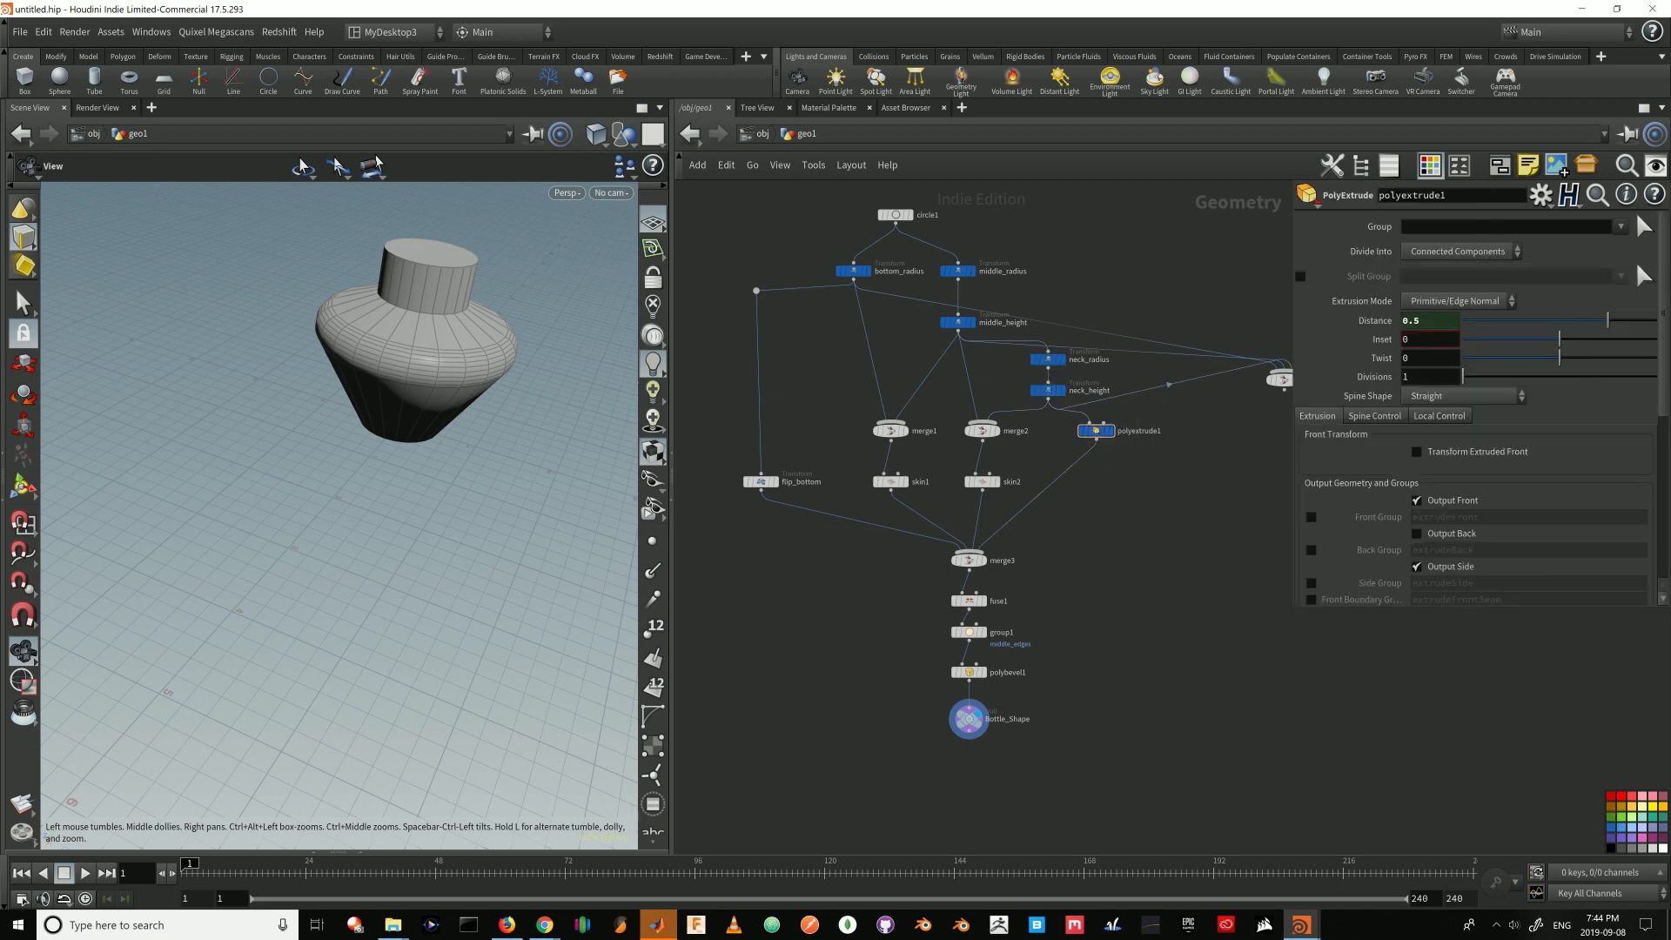
left_click(756, 133)
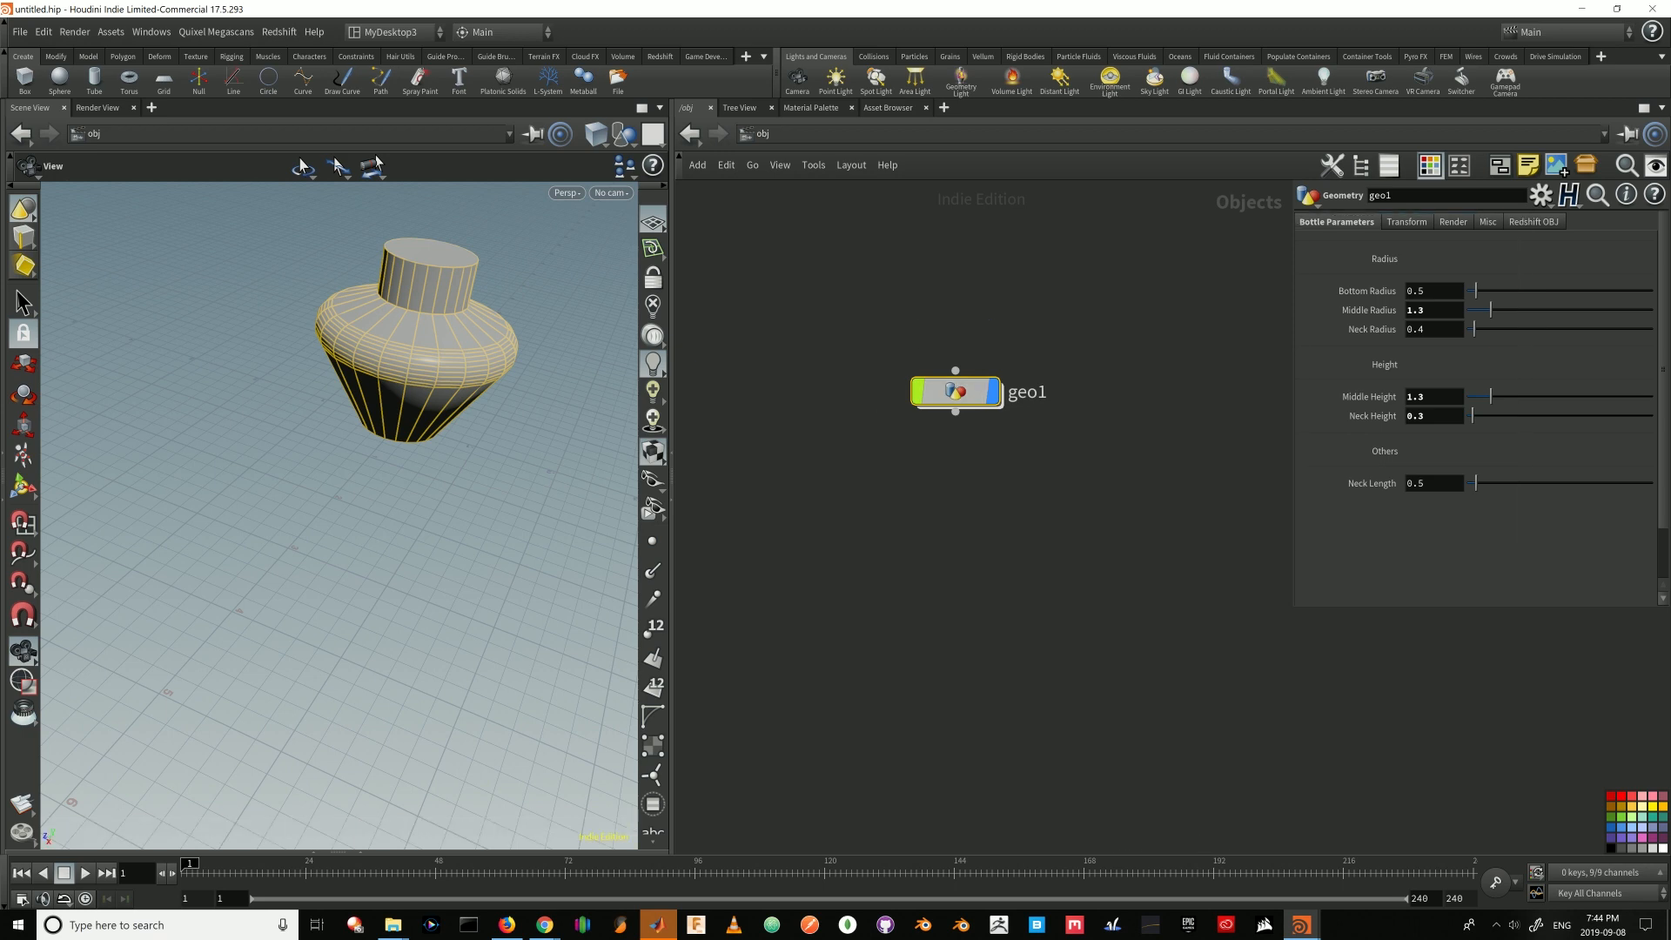
- Go inside geo1 and delete the leftover merge4 node
double_click(955, 392)
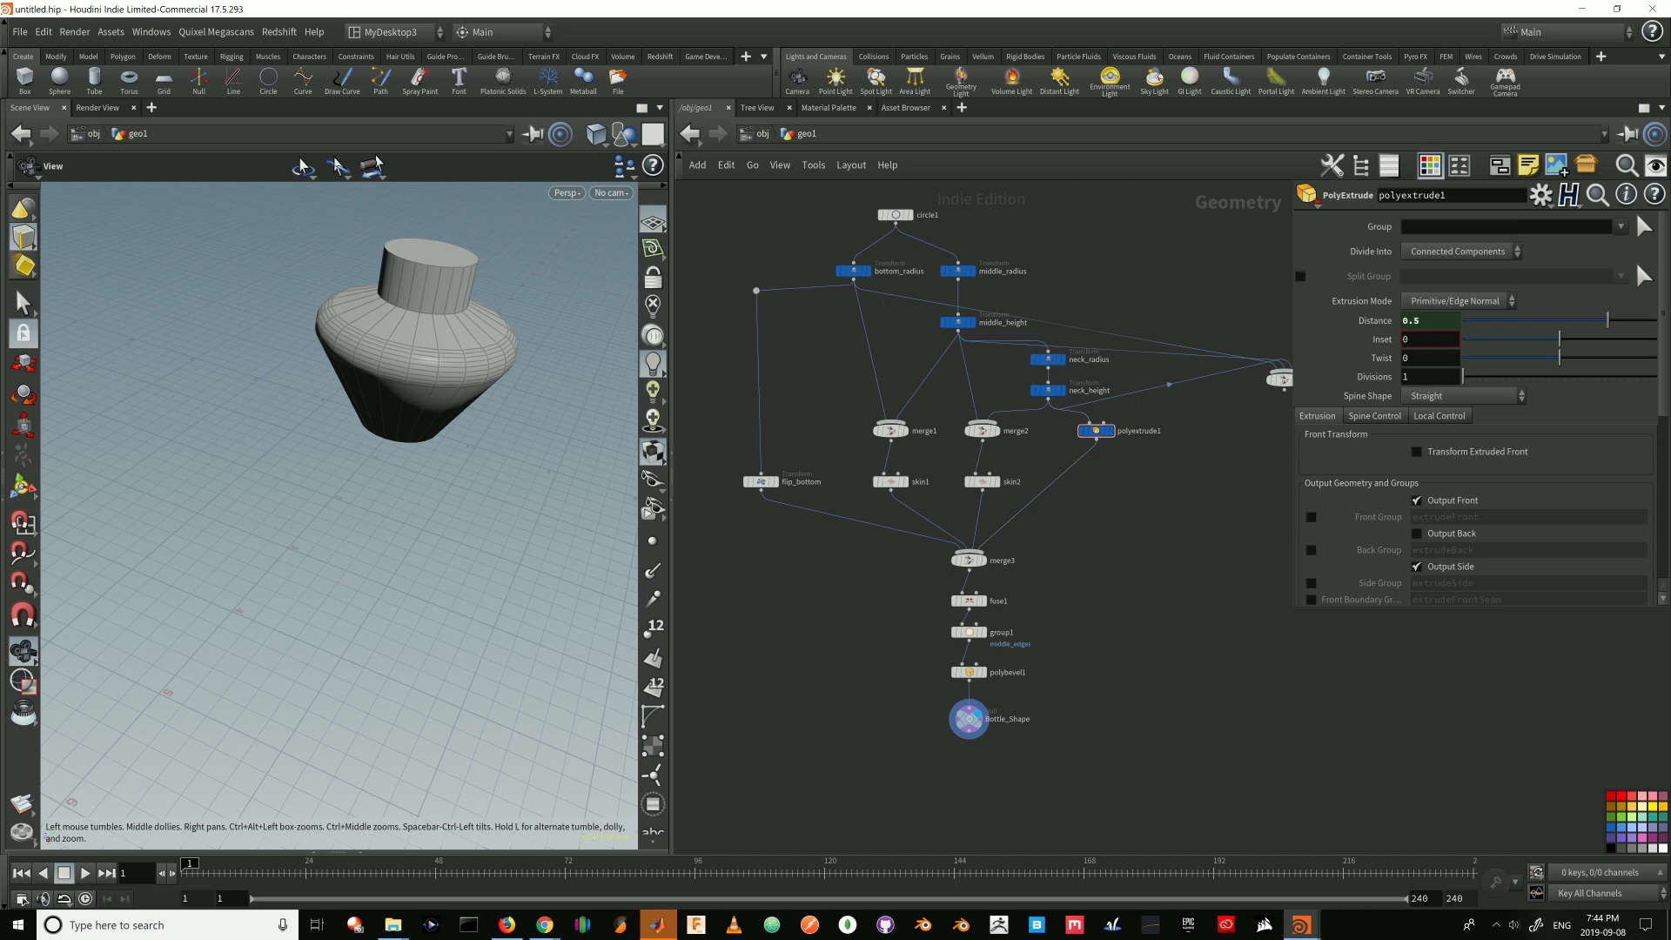
middle_click_drag(1131, 505, 1092, 494)
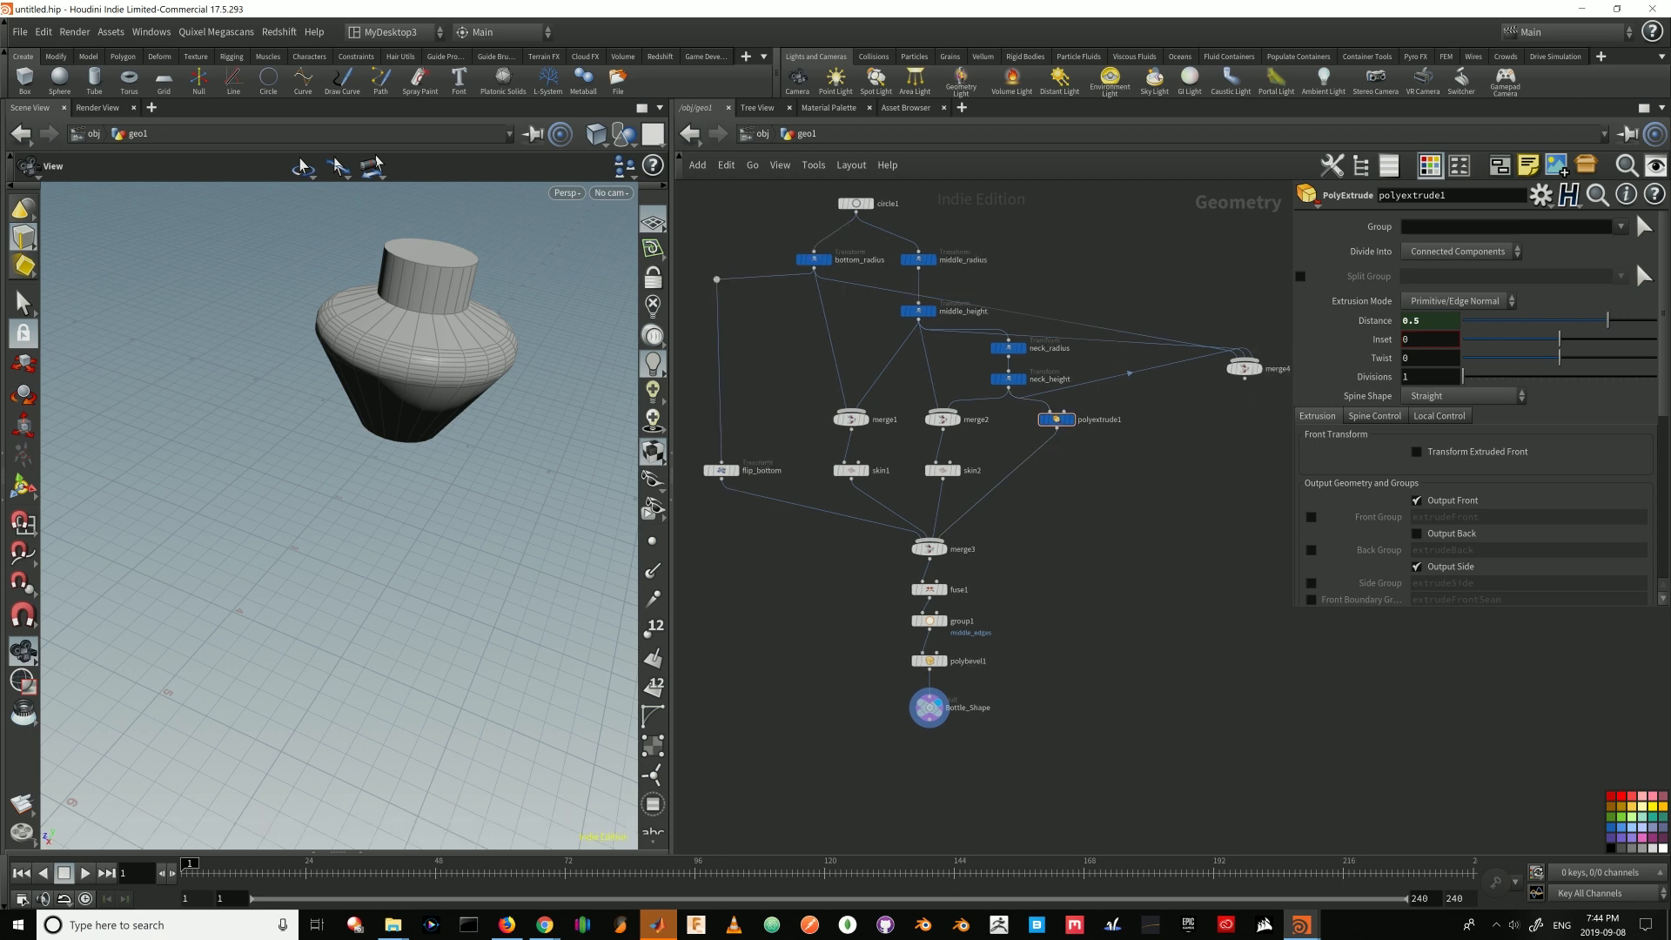
left_click(1245, 368)
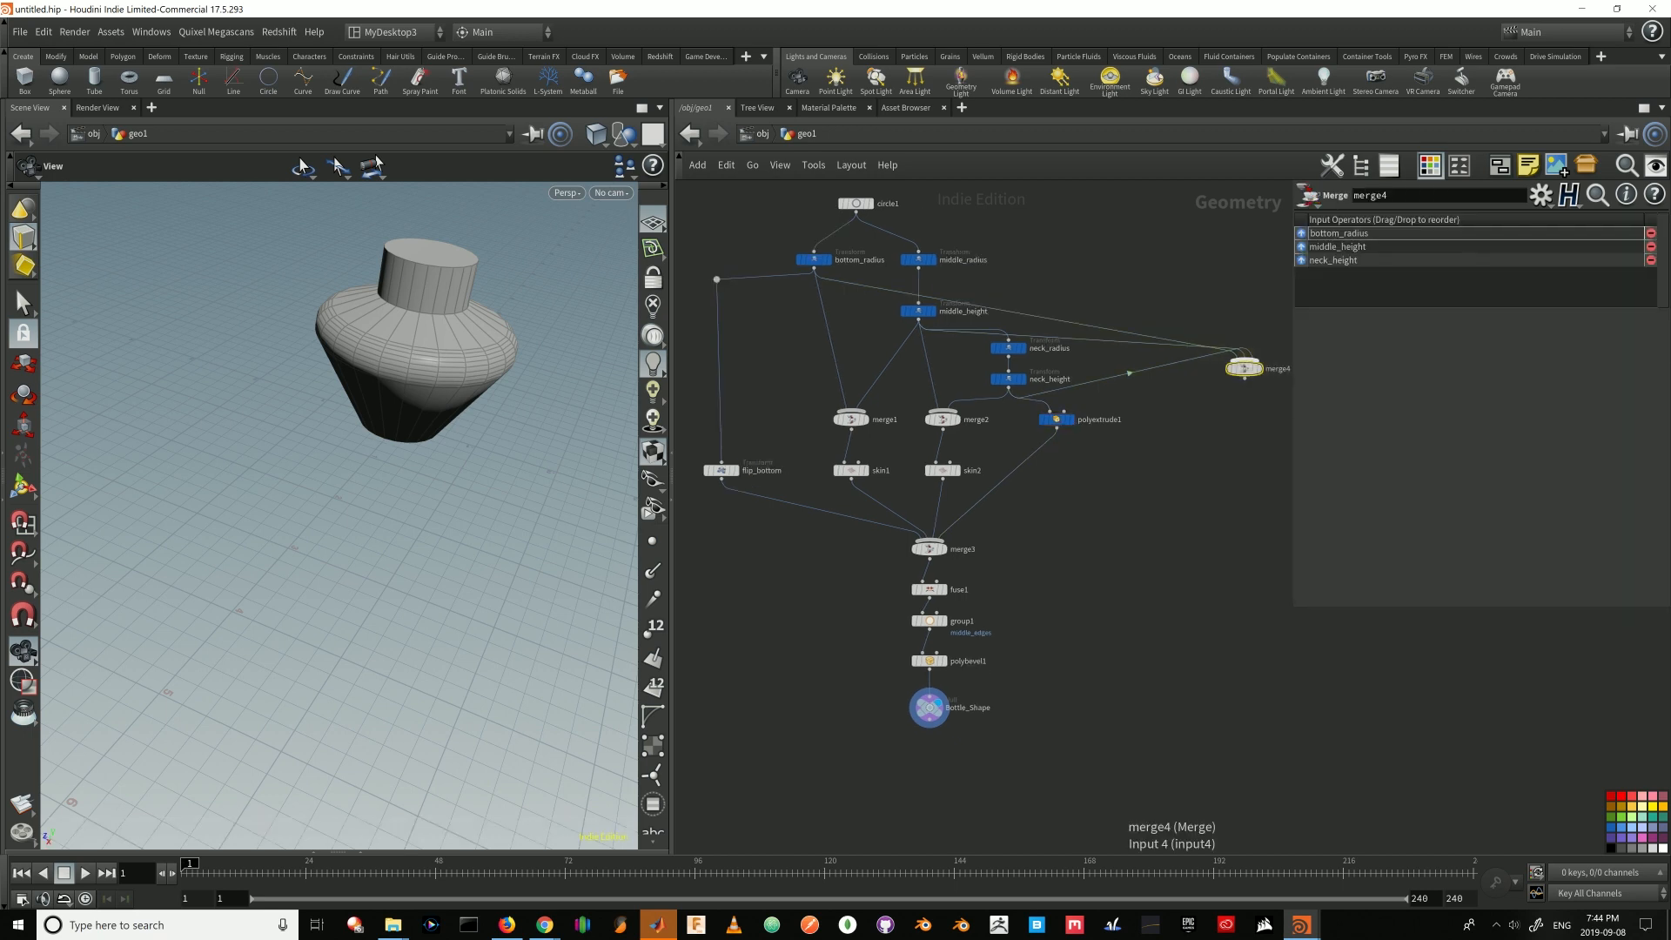
key("Delete")
middle_click_drag(1088, 504, 1159, 520)
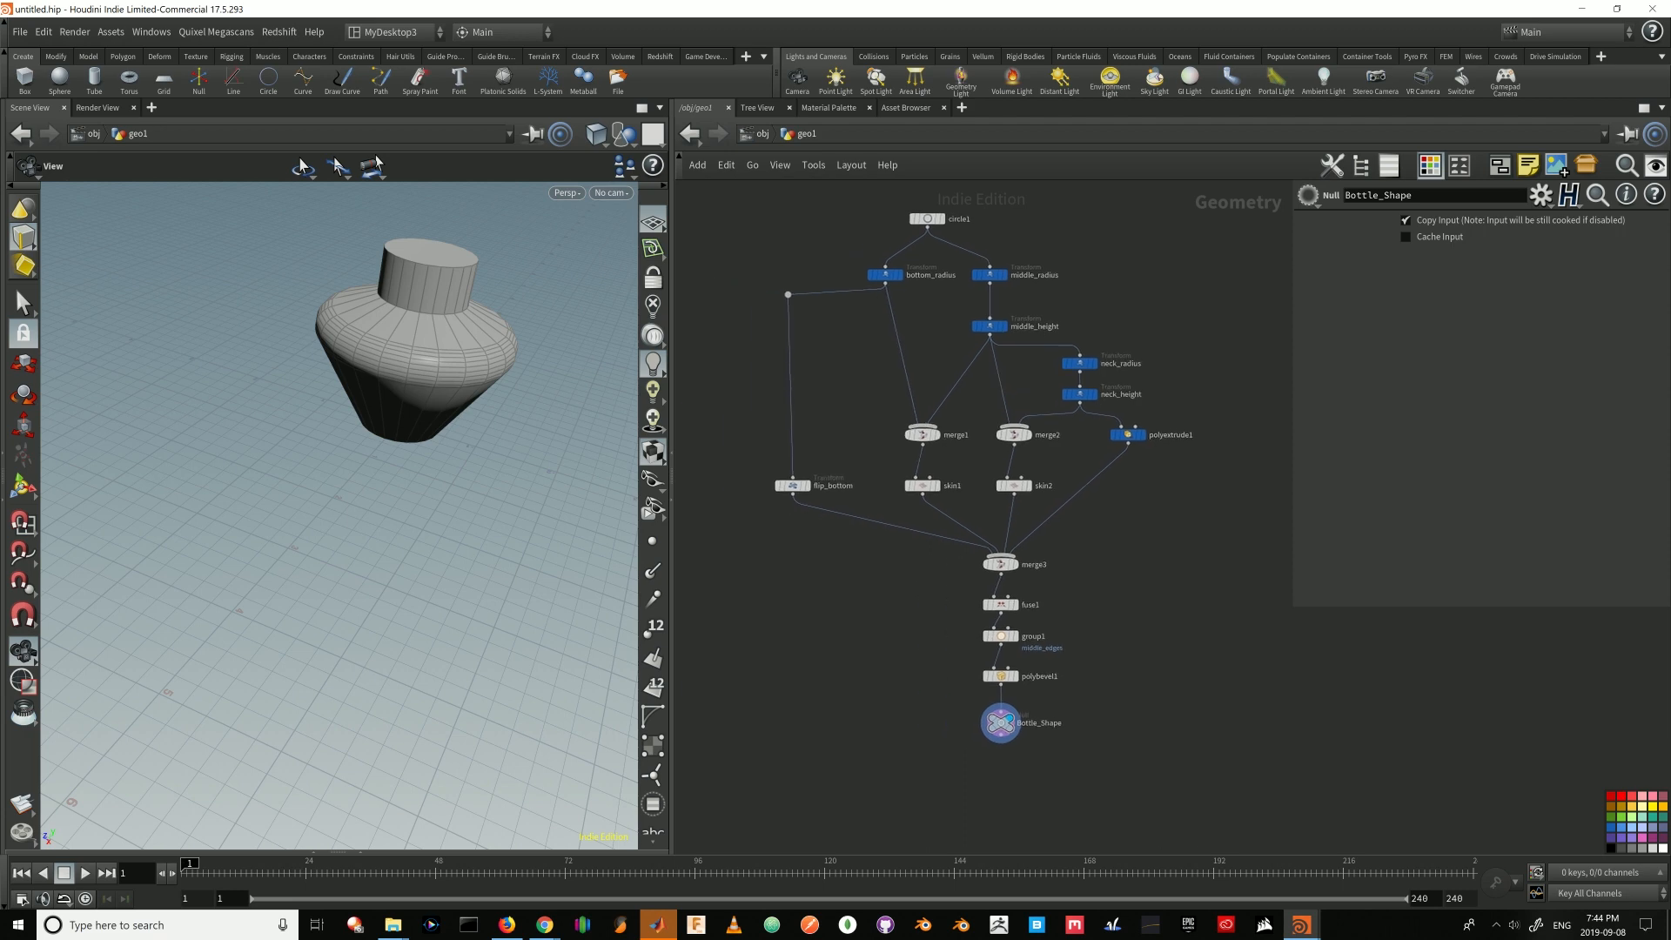
- Display the output of group1 and open circle1's parameters for review
scroll(989, 336, "up", 2)
left_click(1003, 696)
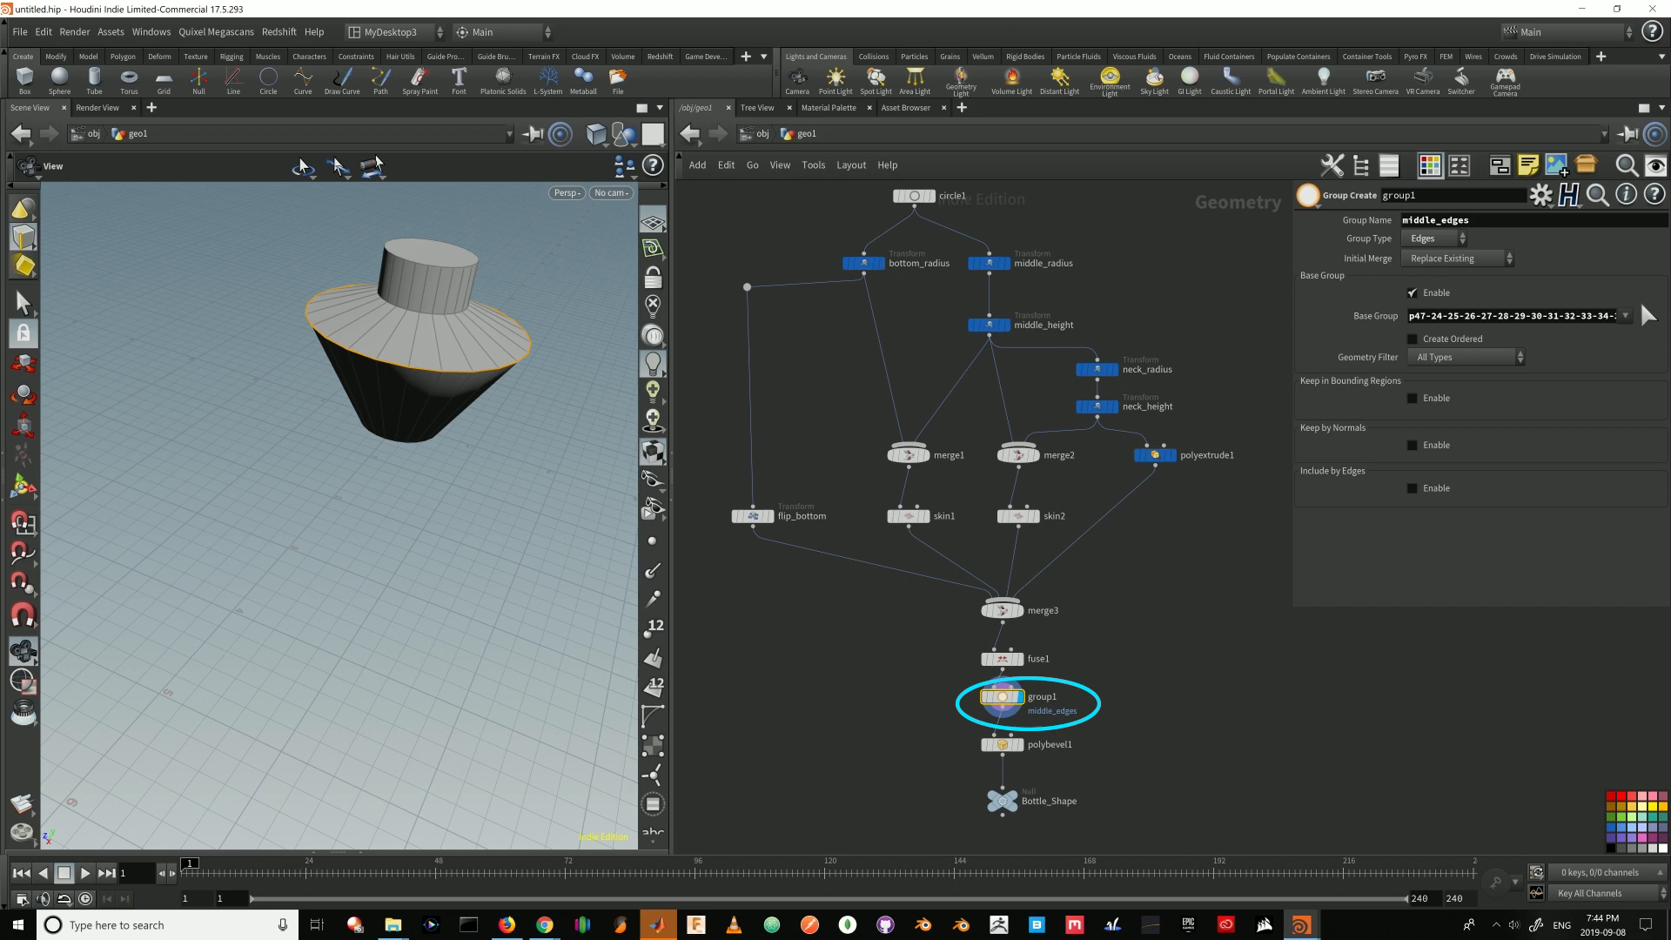
middle_click_drag(990, 452, 984, 470)
left_click(908, 213)
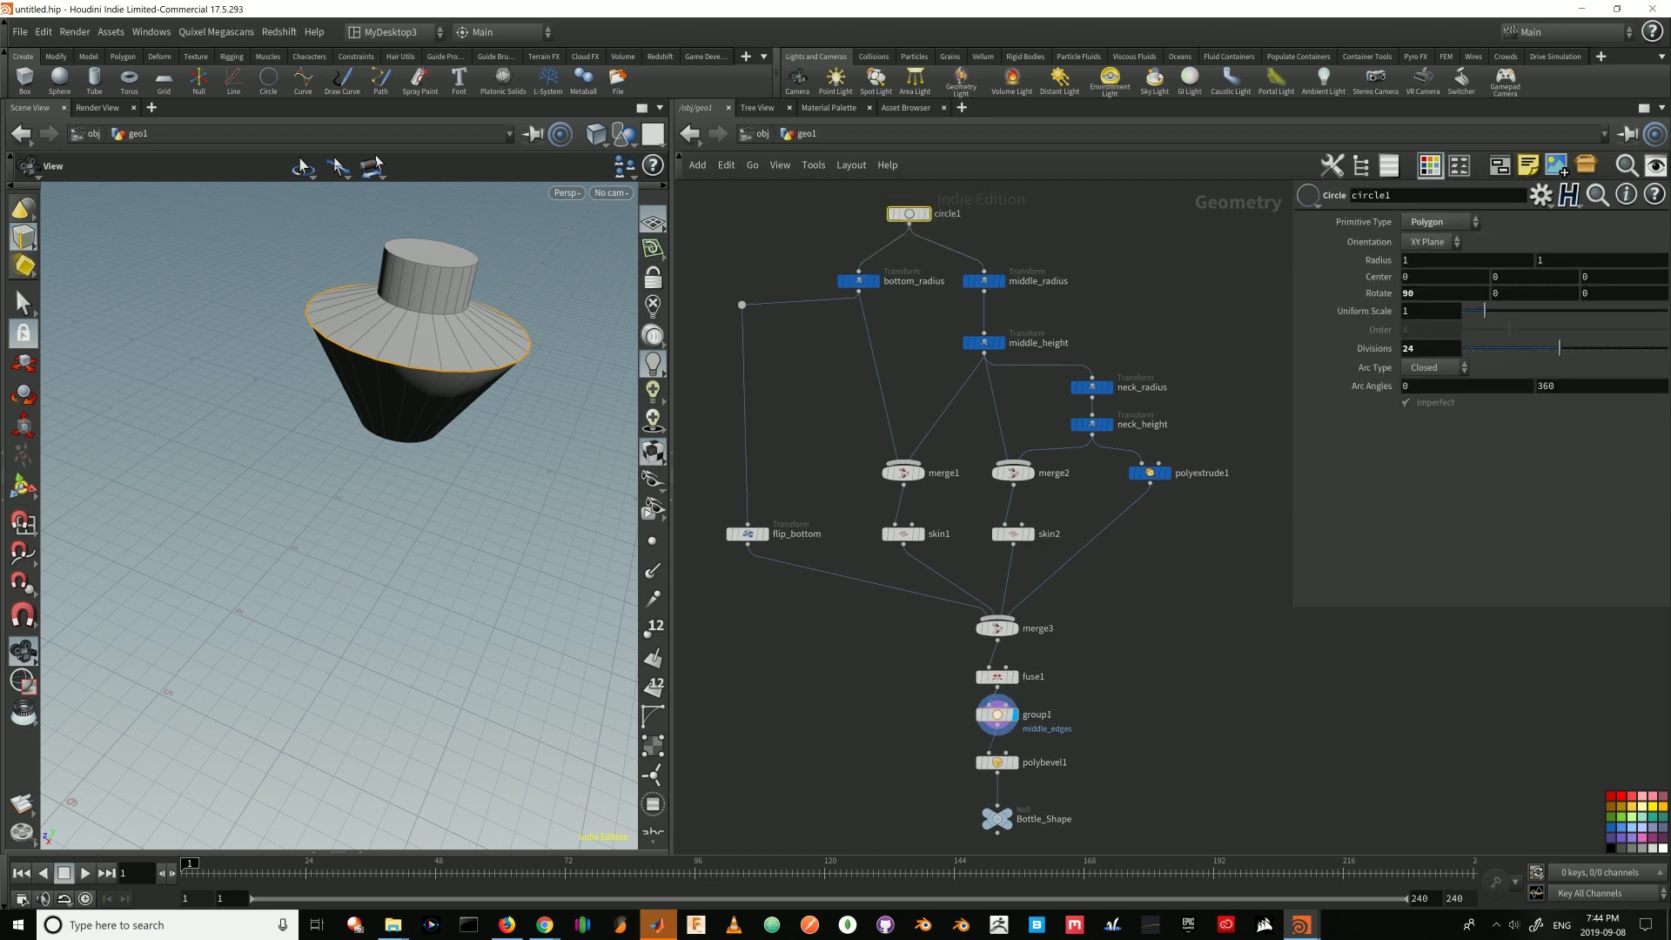
- Return to object level and open the Edit Parameter Interface window for geo1
left_click(753, 134)
right_click(953, 394)
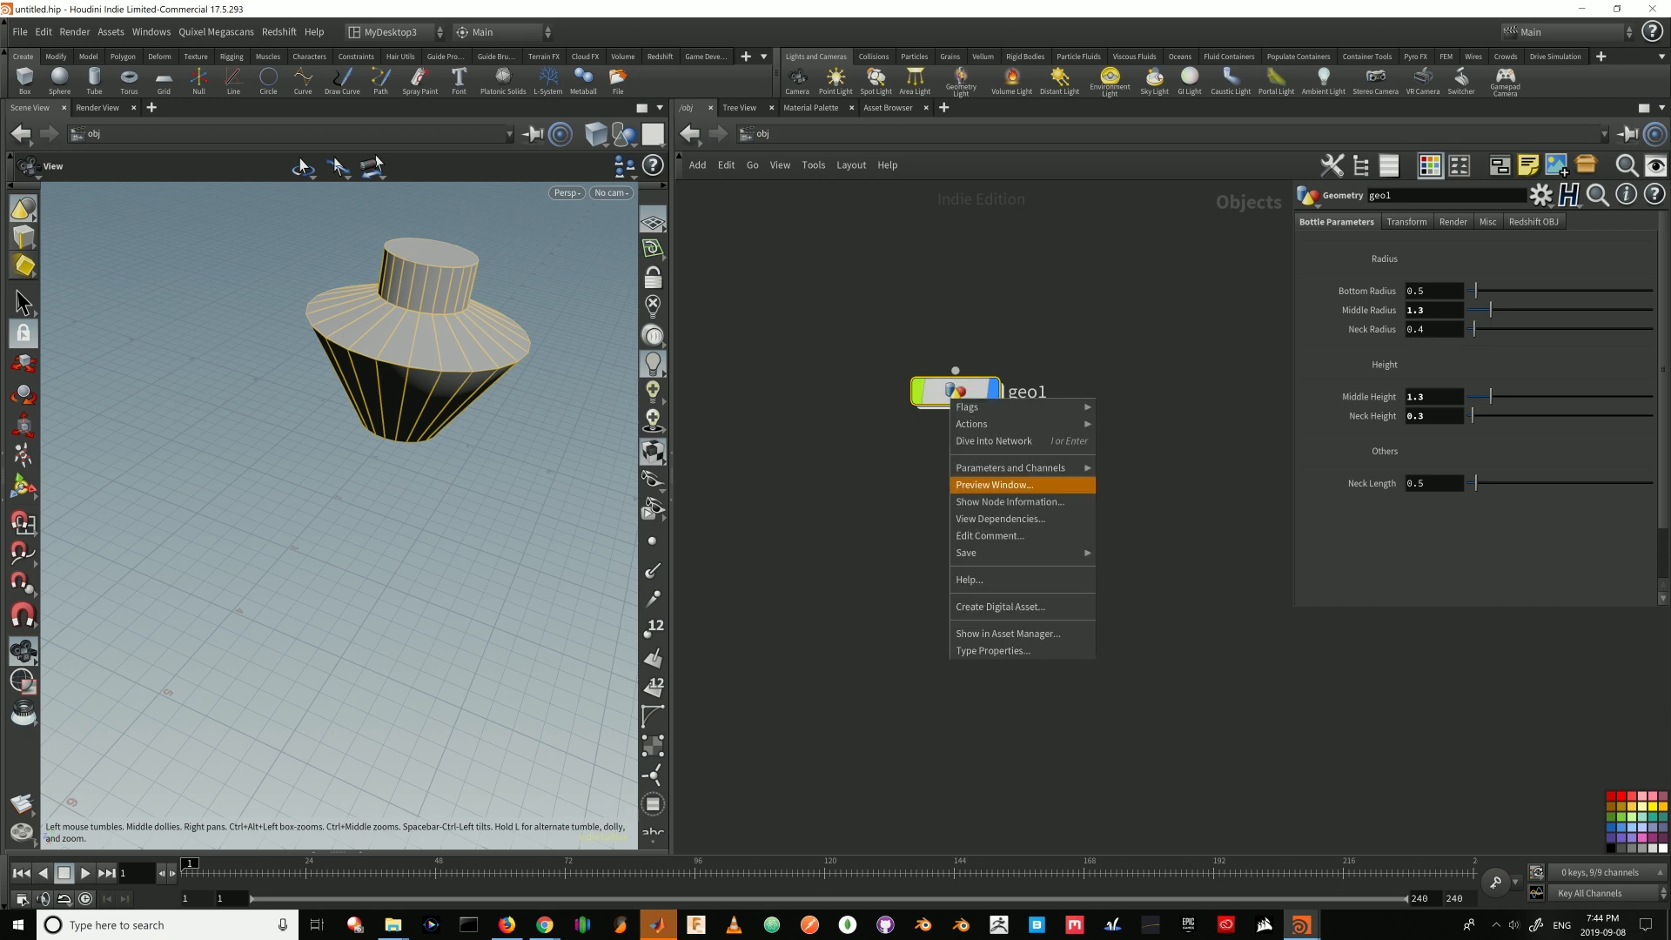
left_click(1131, 468)
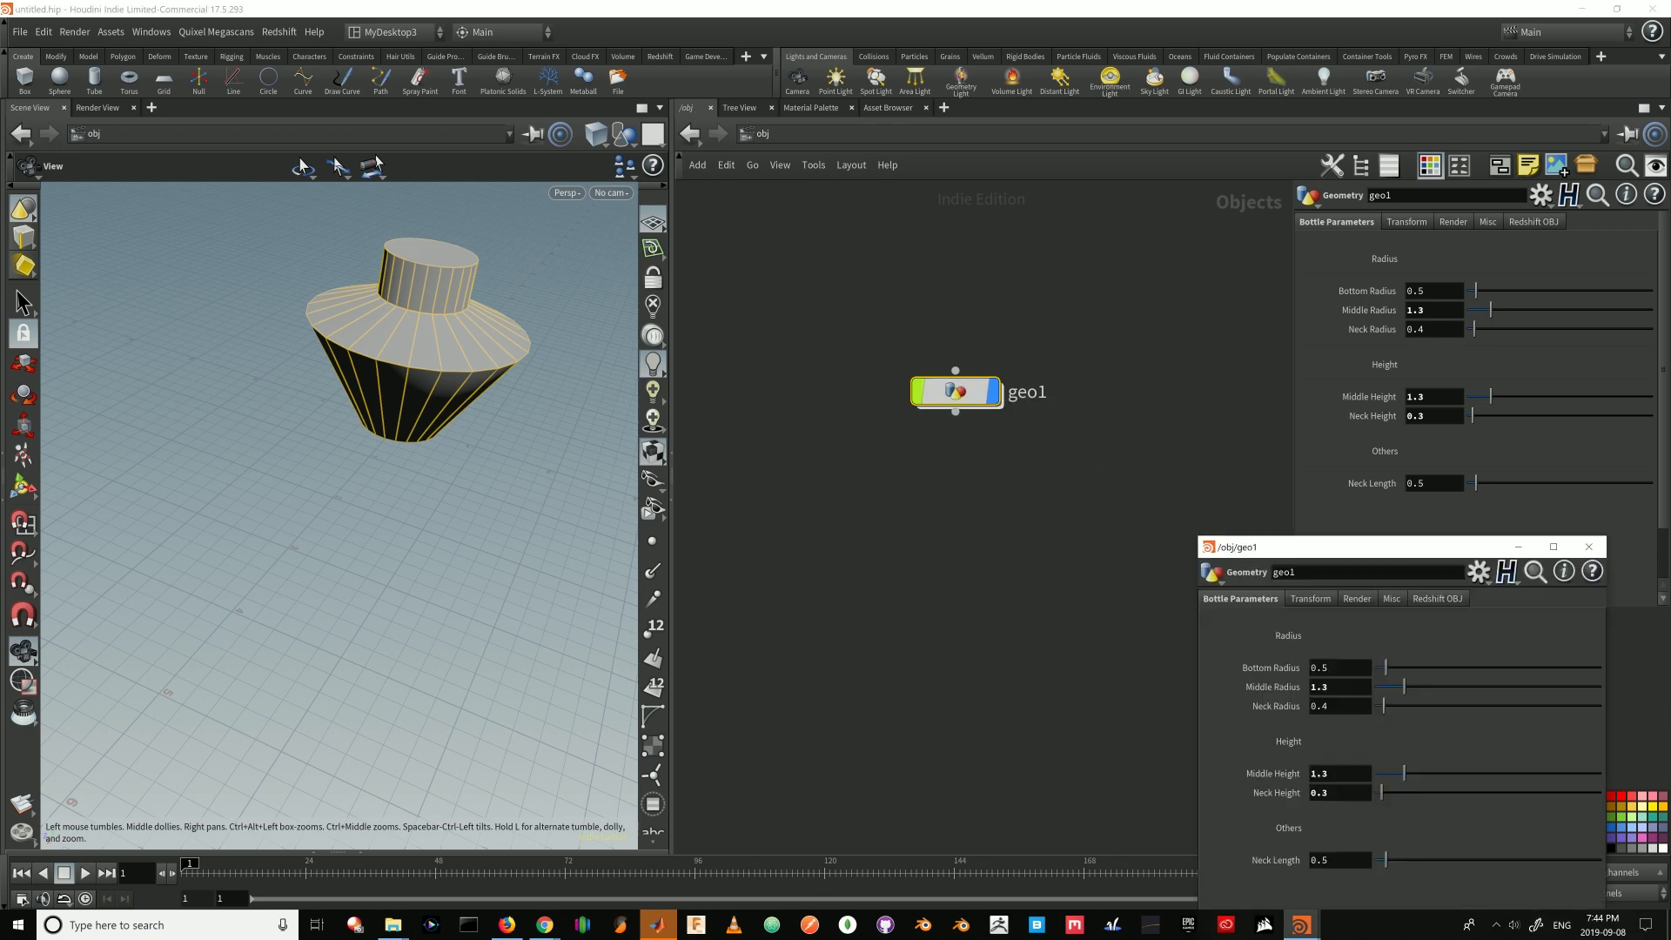
left_click_drag(1349, 546, 310, 496)
left_click(439, 520)
left_click(513, 552)
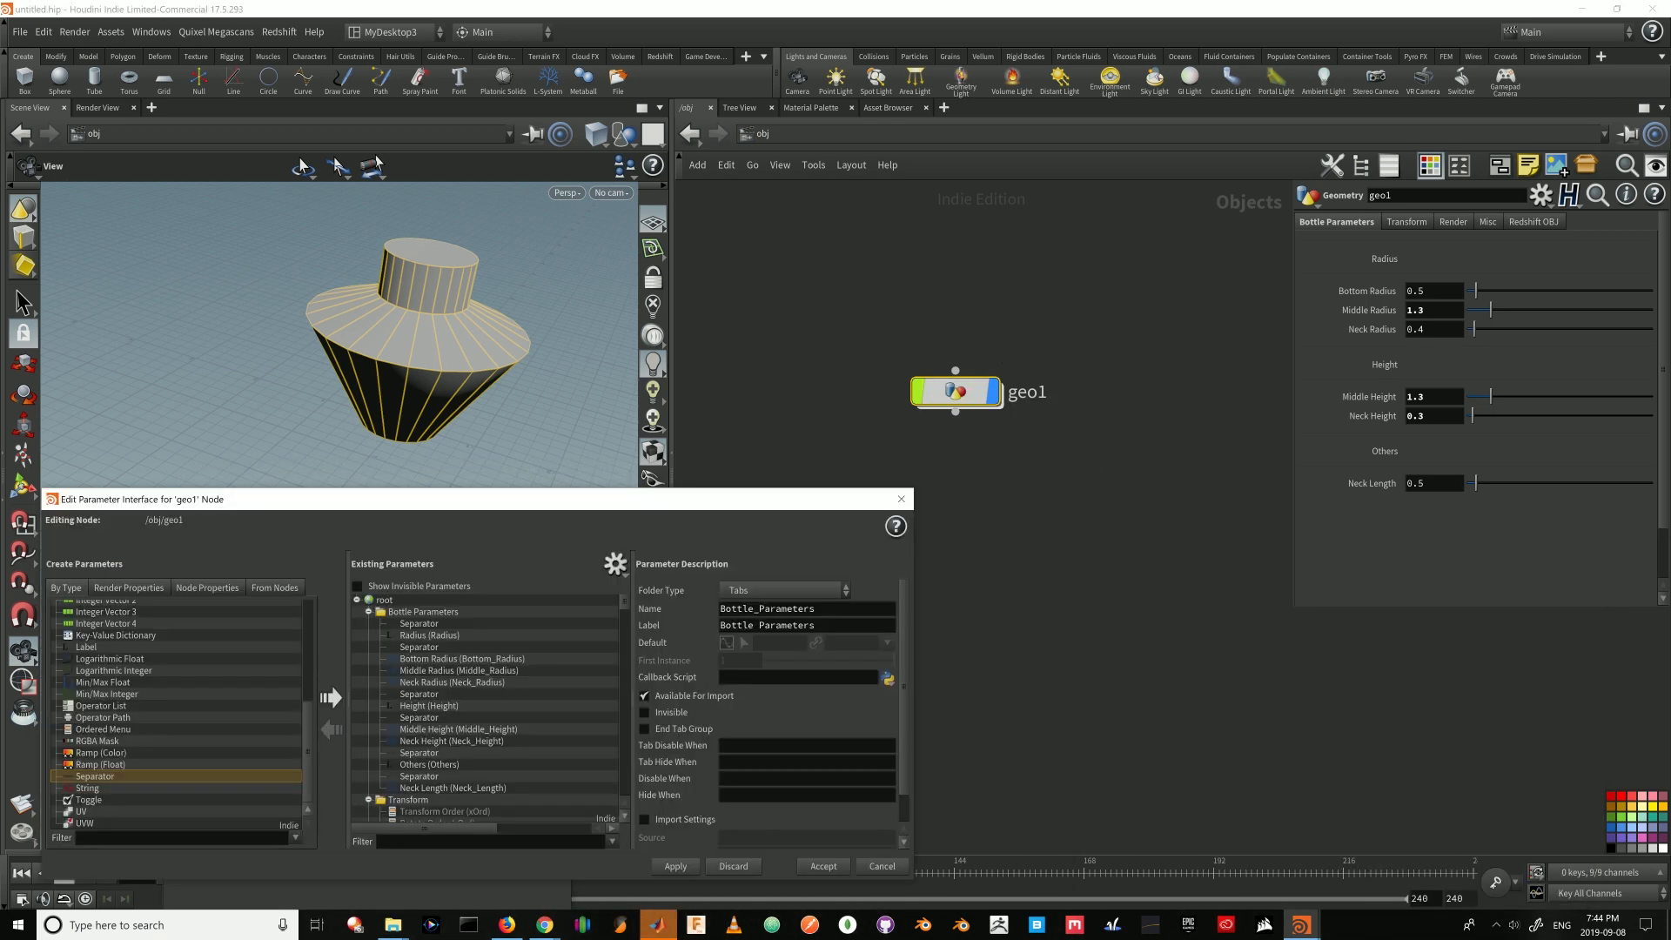
left_click_drag(857, 499, 861, 466)
- Go back inside geo1, display Bottle_Shape, and move the parameter interface window clear of the network
double_click(954, 391)
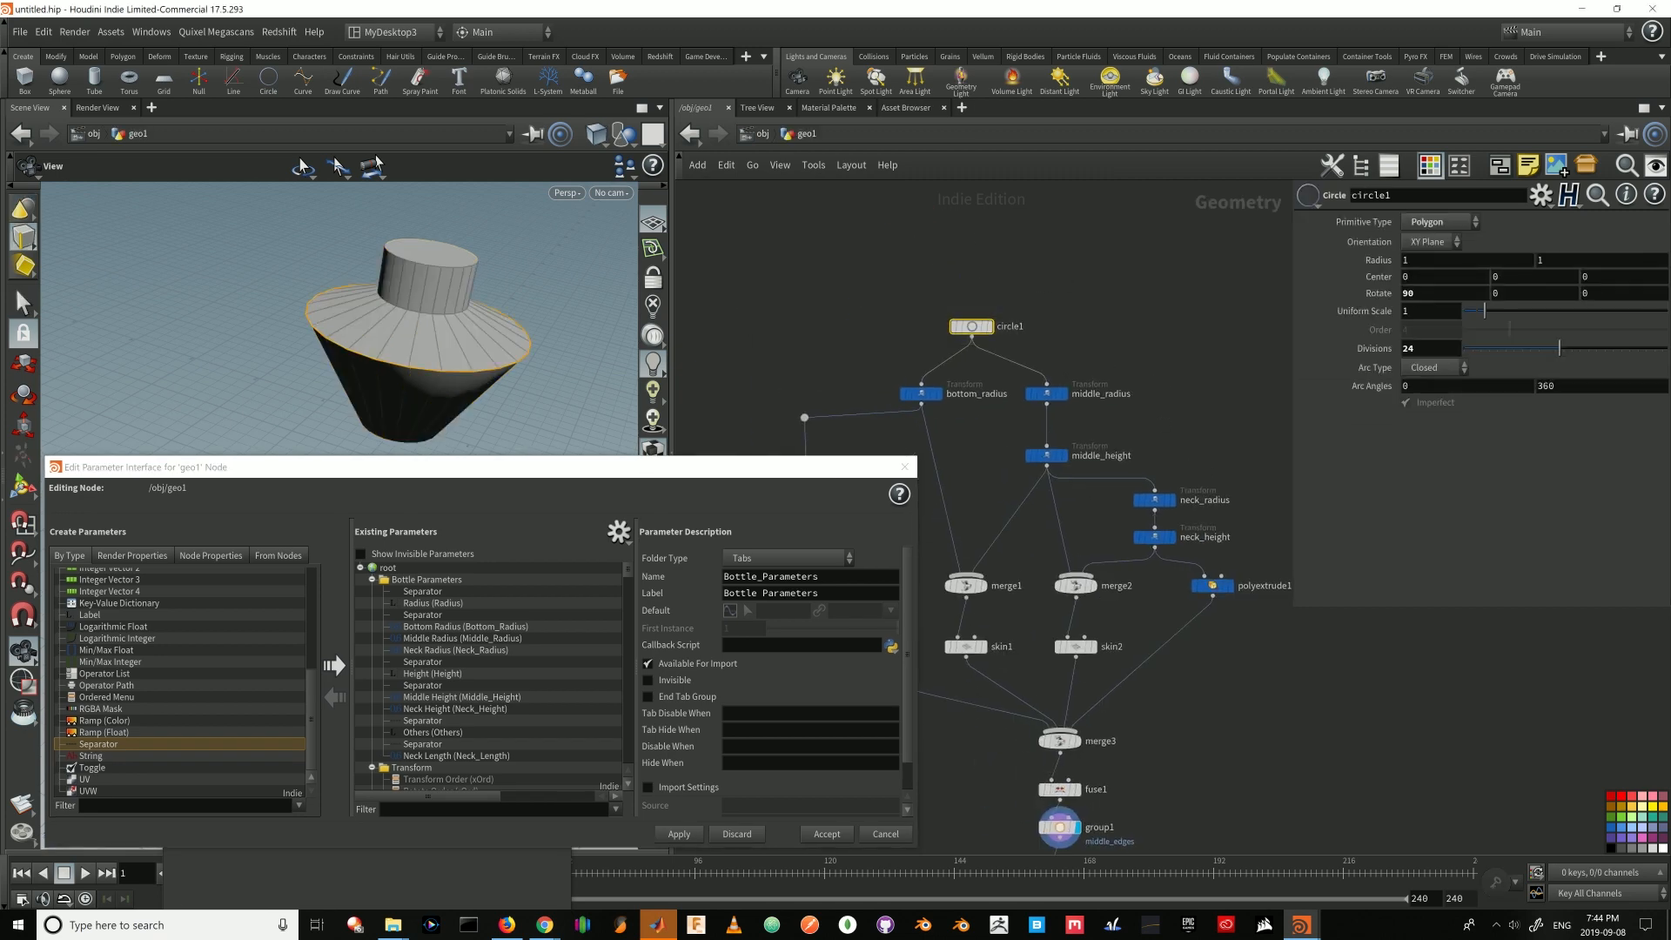
middle_click_drag(1026, 765, 1042, 559)
left_click(1086, 719)
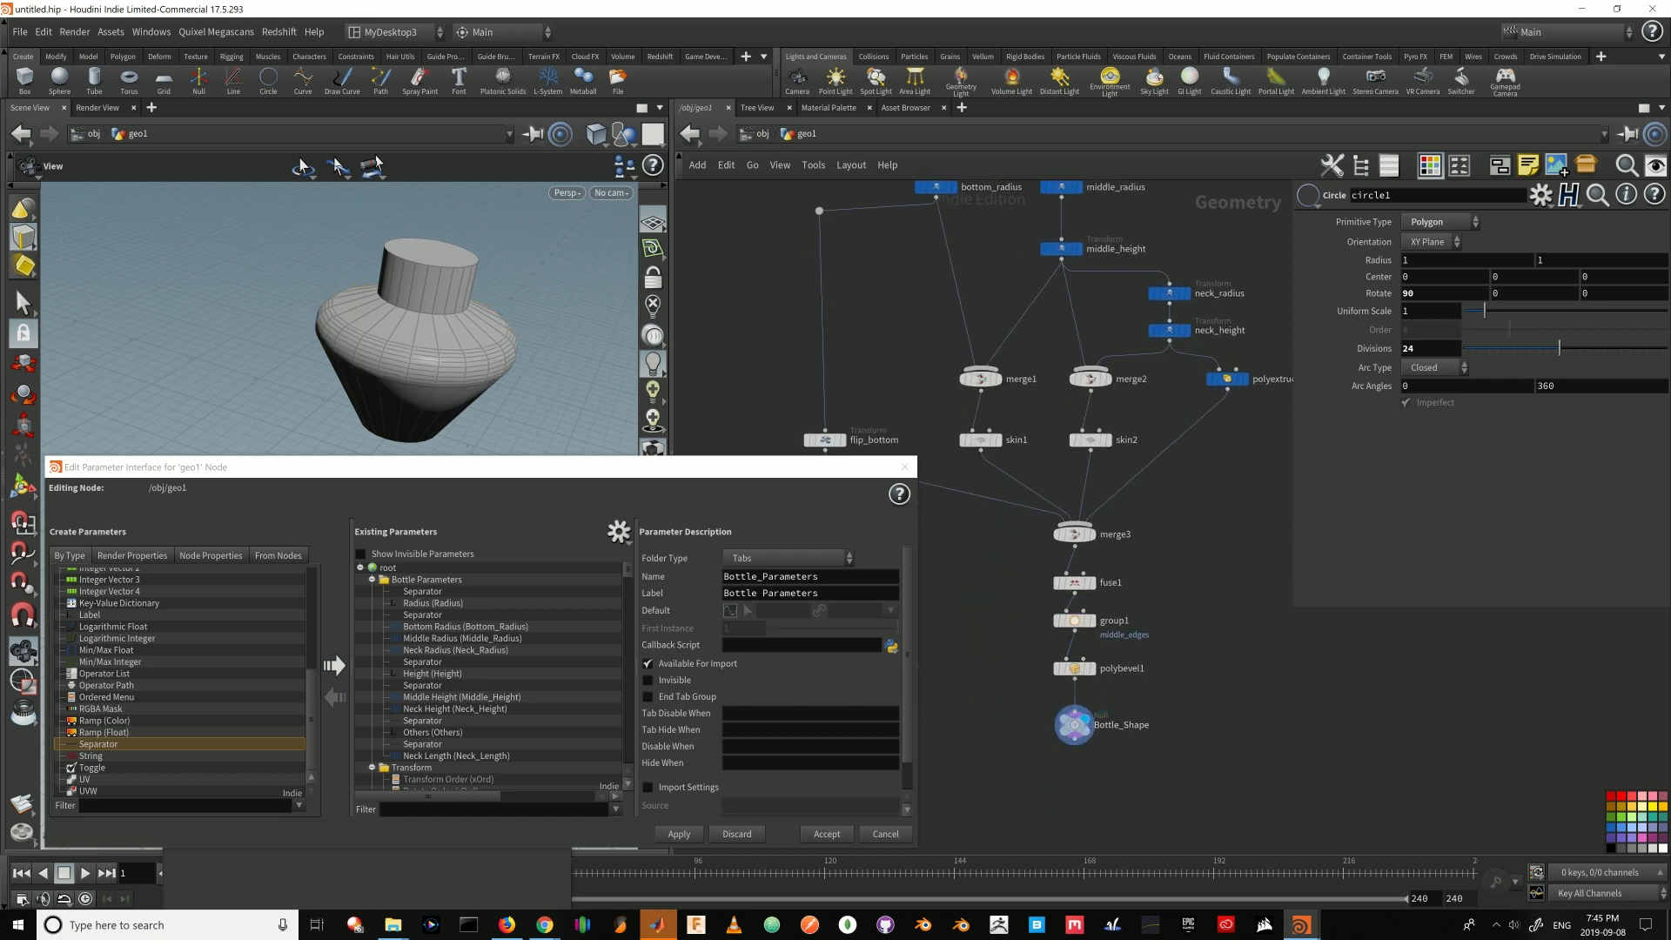
middle_click_drag(1099, 428, 1098, 526)
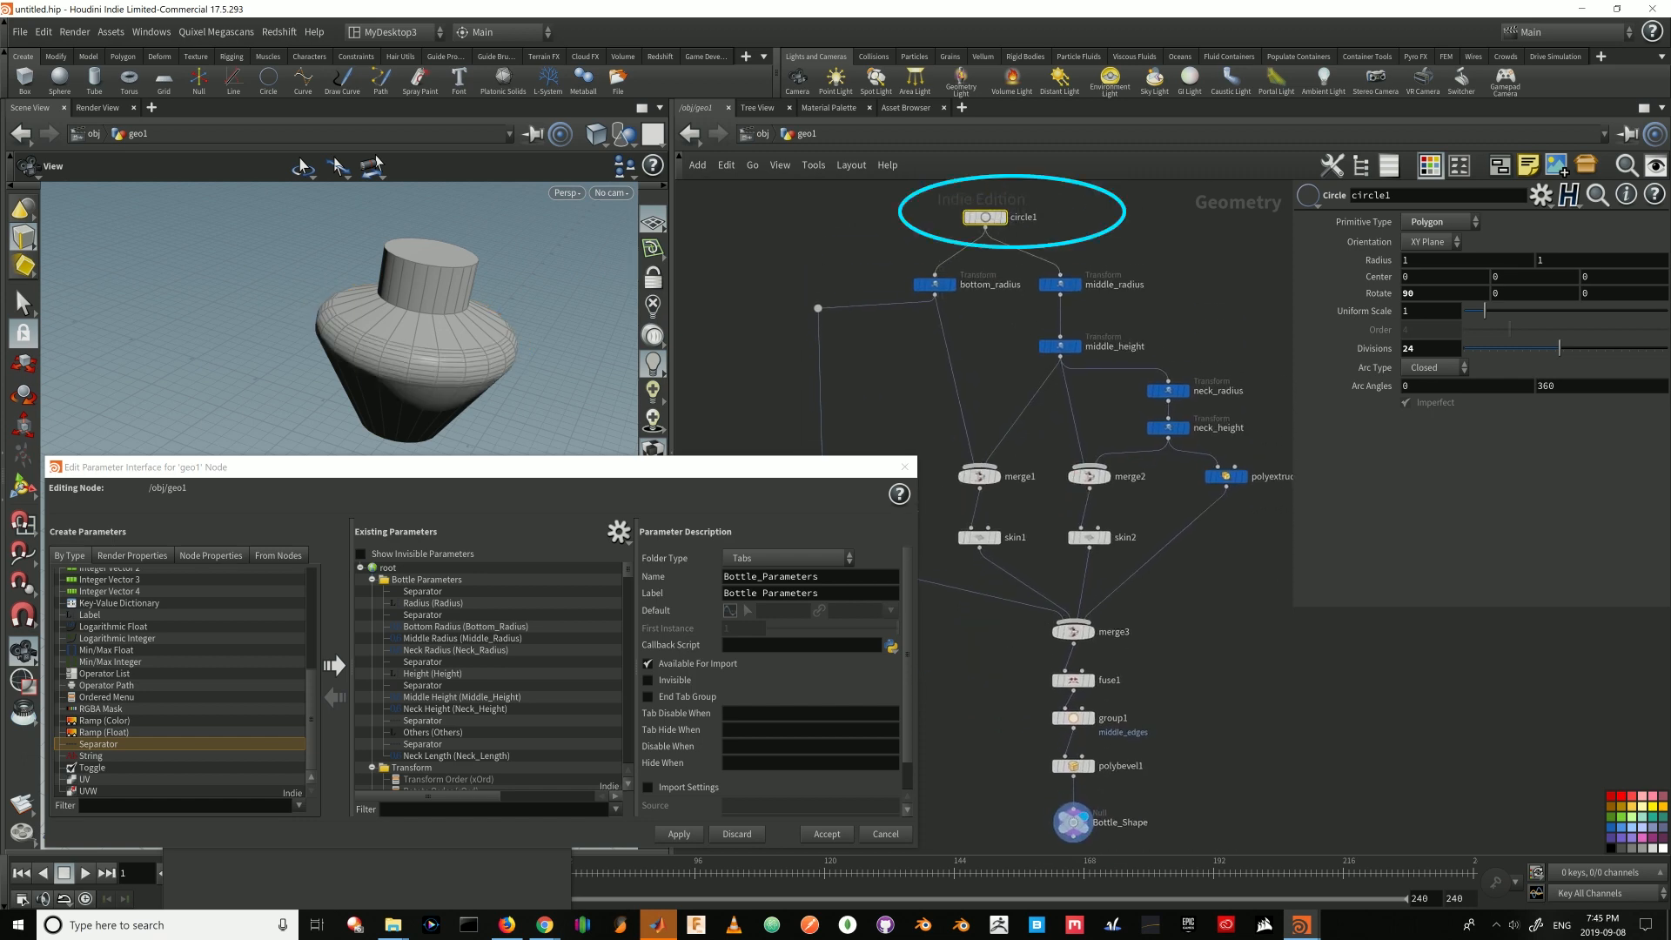
left_click_drag(797, 467, 534, 498)
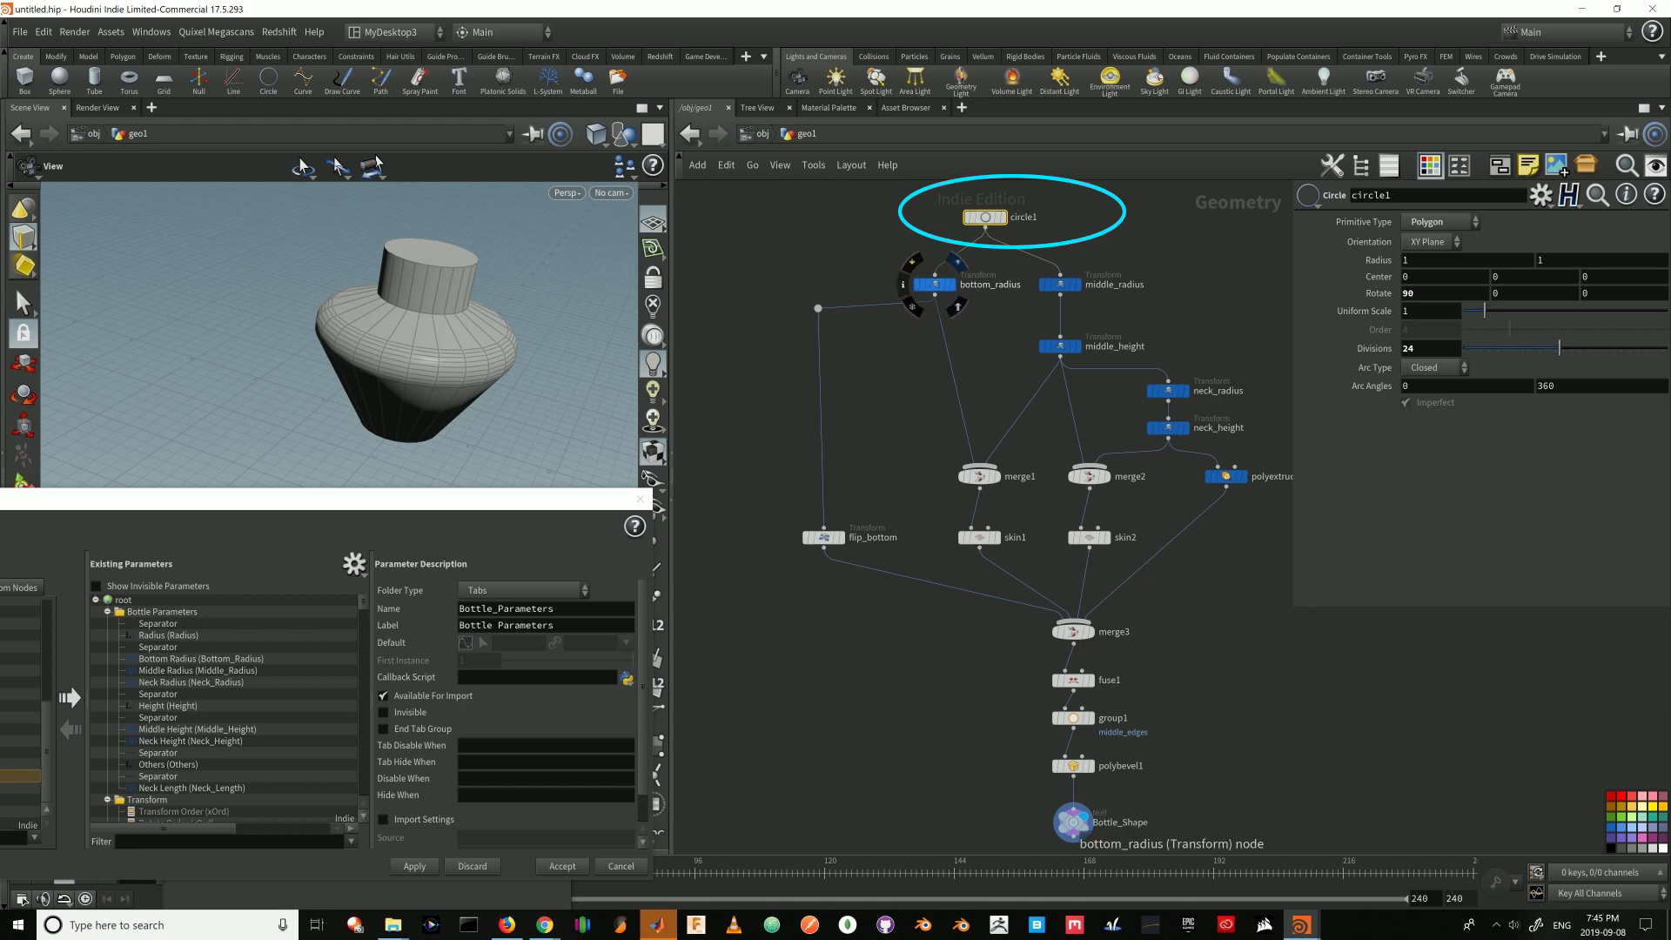
- Display bottom_radius, middle_height, neck_height, polyextrude1 and circle1 for inspection, ending each check of the chain on Bottle_Shape
mouse_move(935, 285)
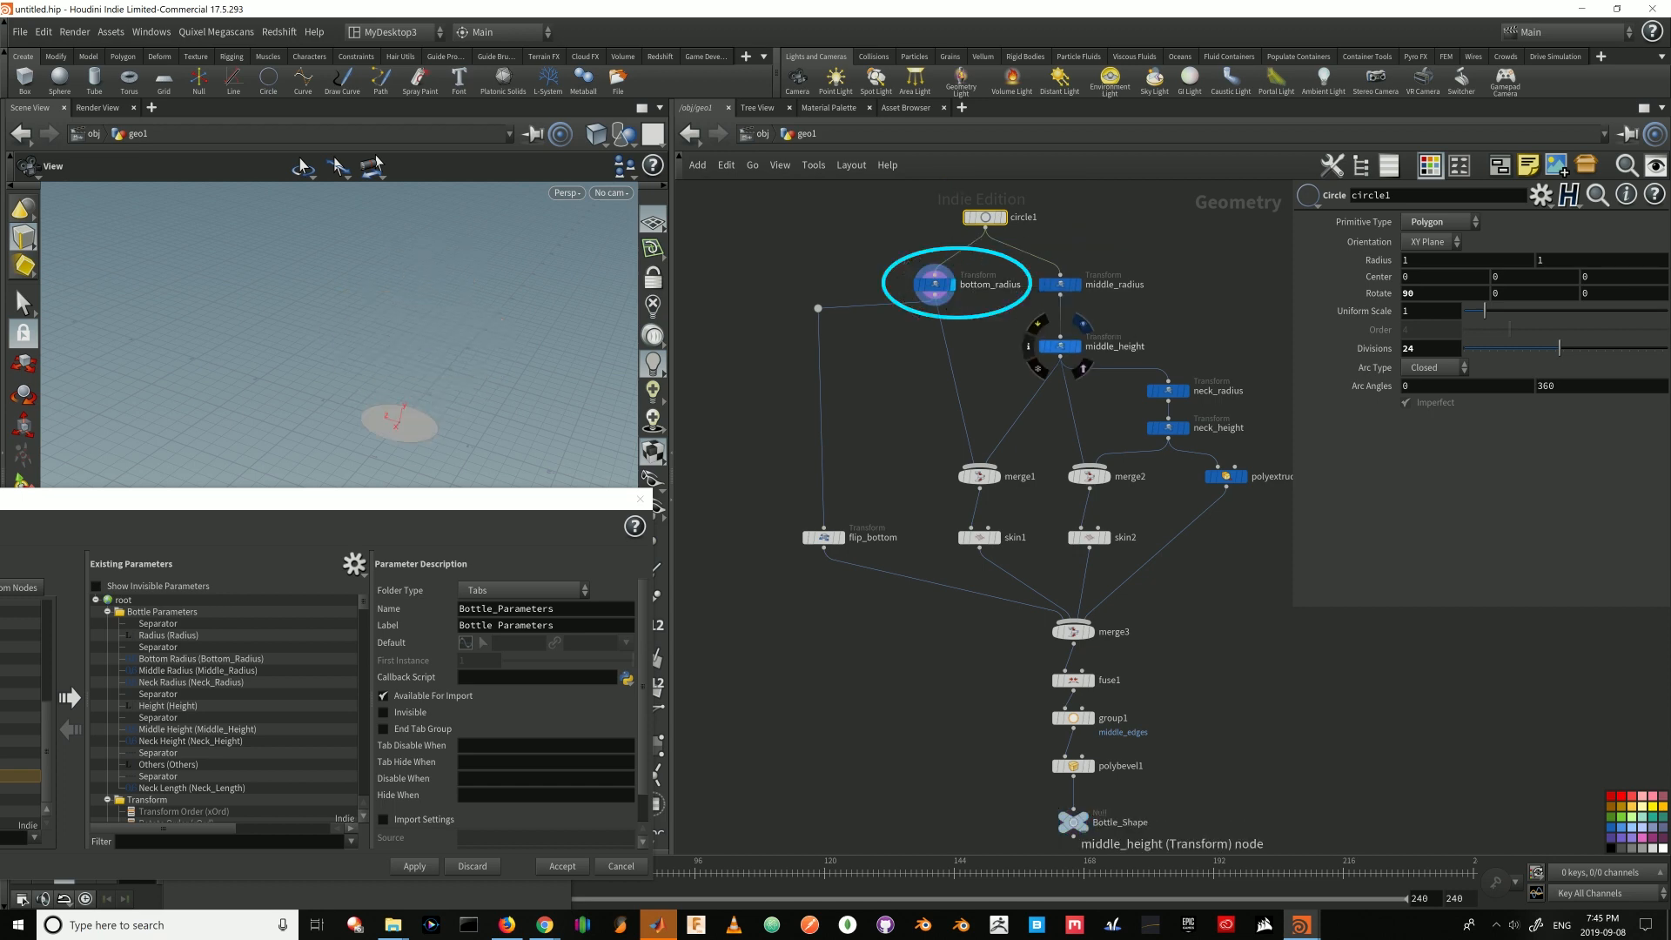
left_click(1079, 347)
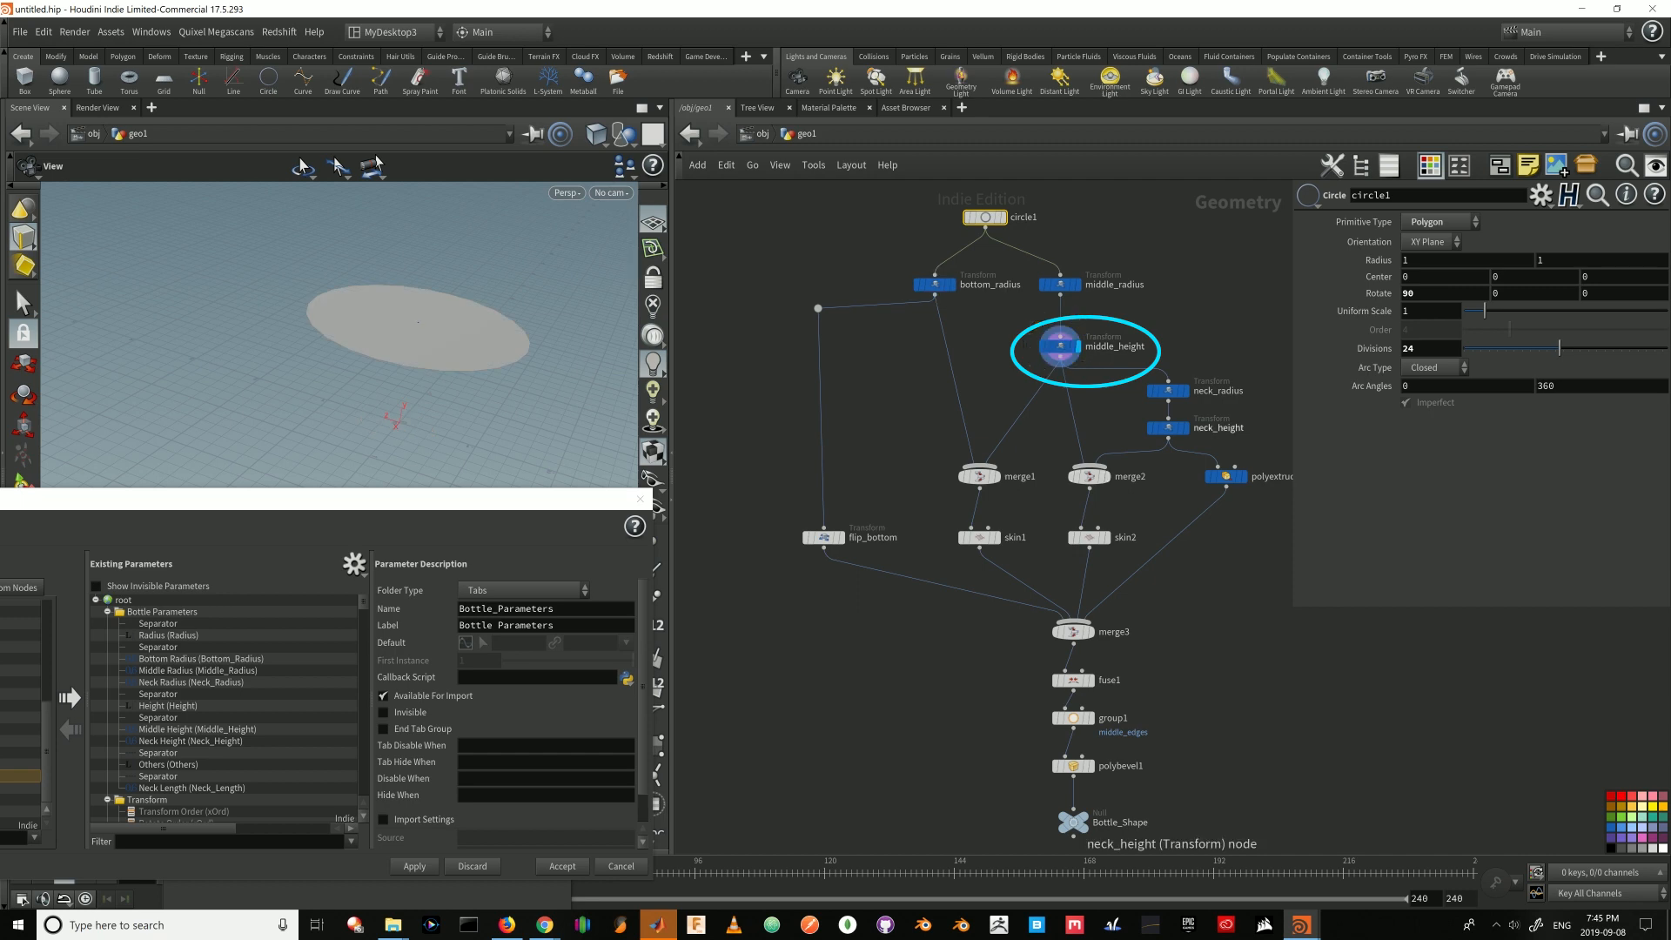
left_click(1186, 428)
left_click(1222, 476)
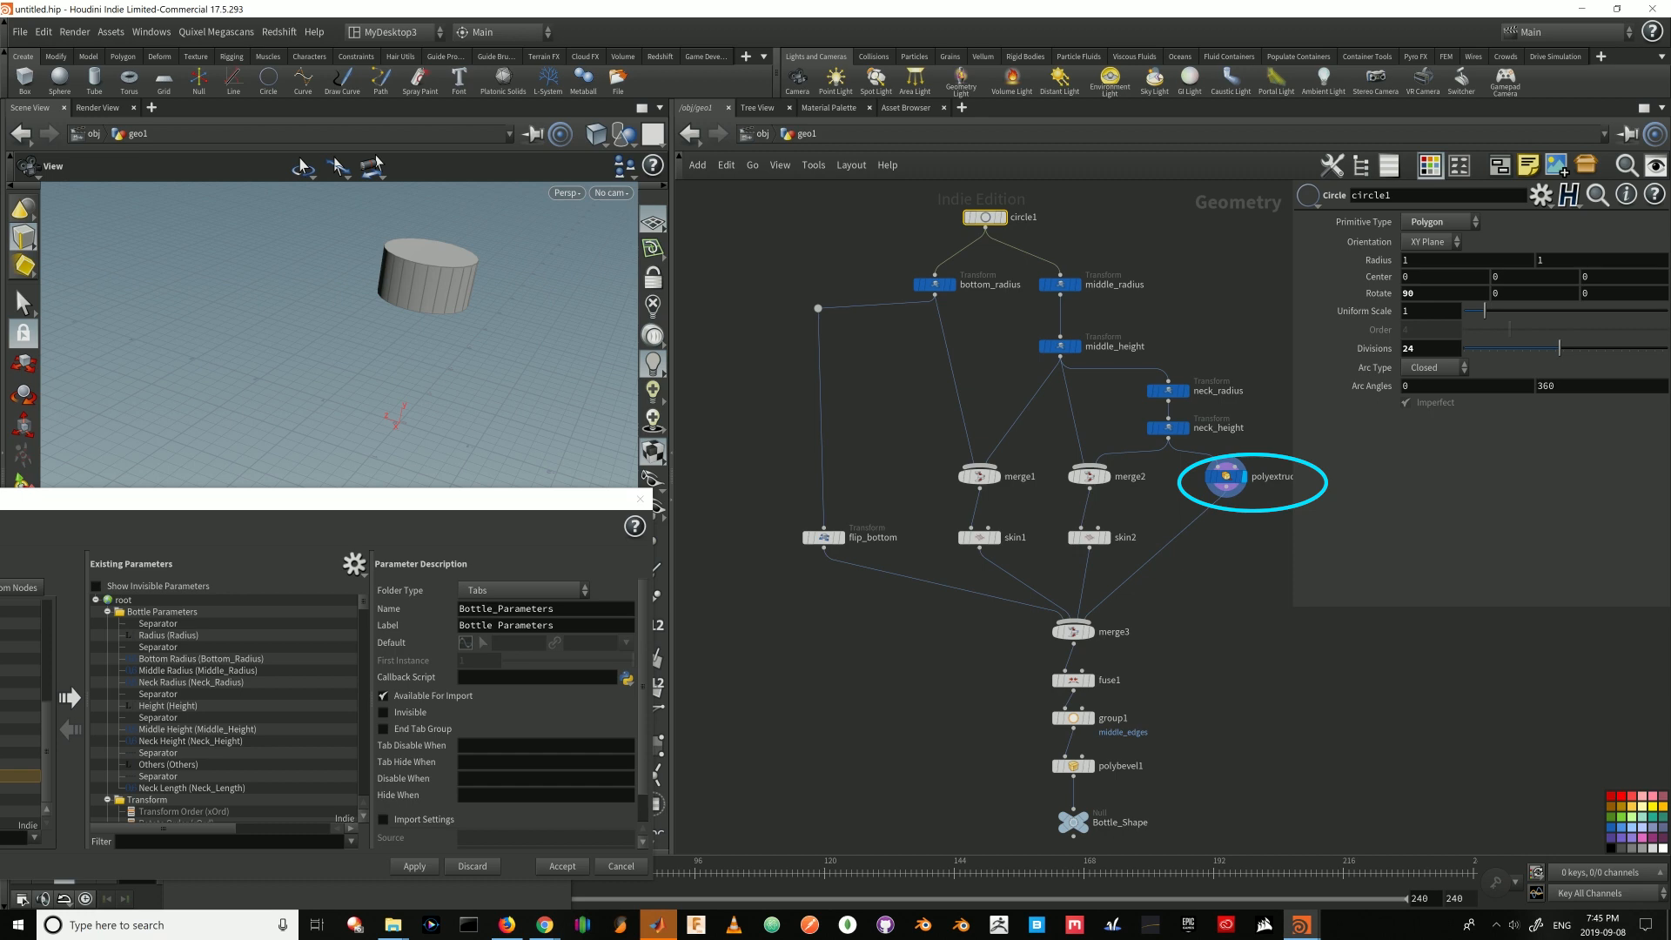
left_click(1073, 822)
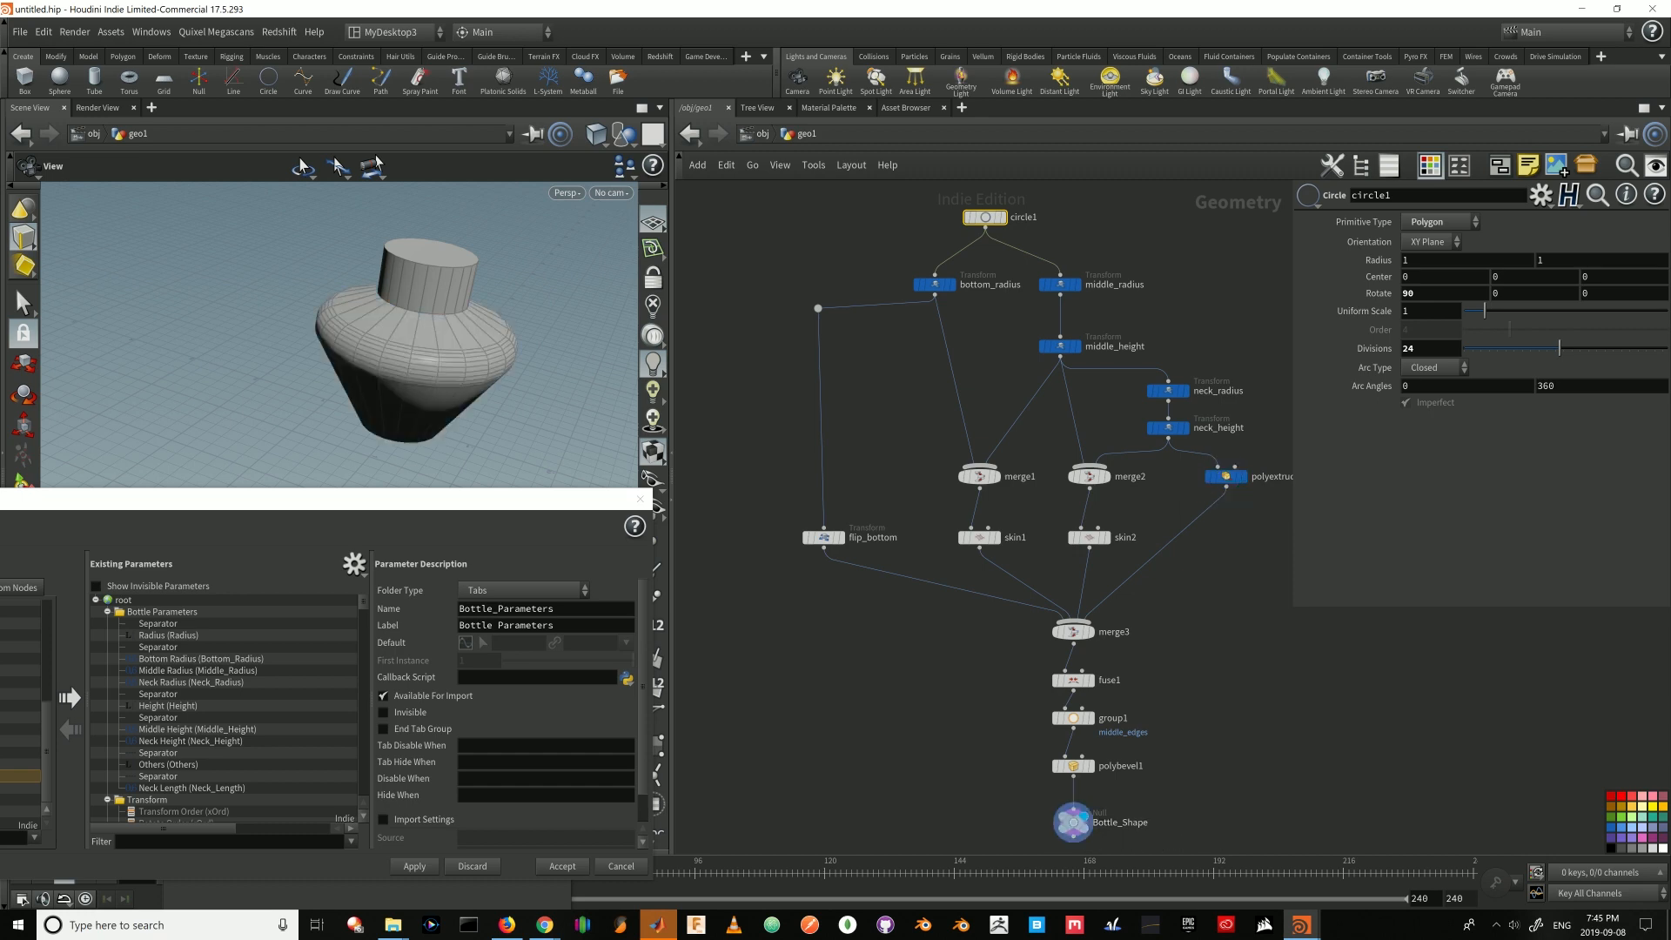
left_click(999, 217)
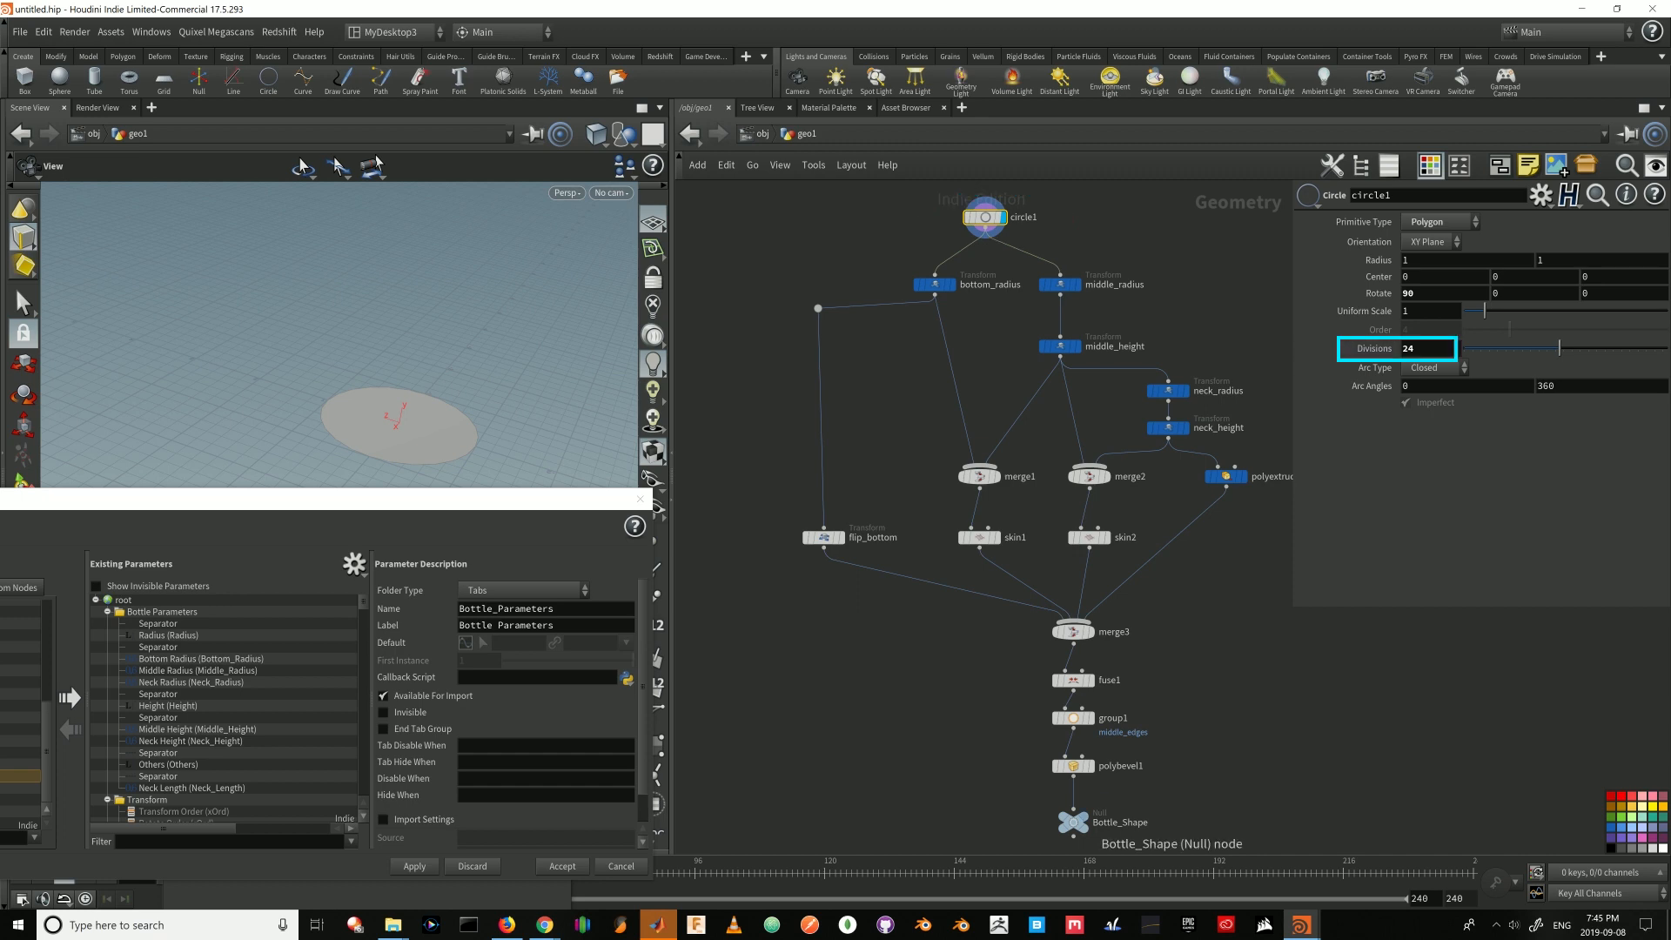
left_click(1076, 821)
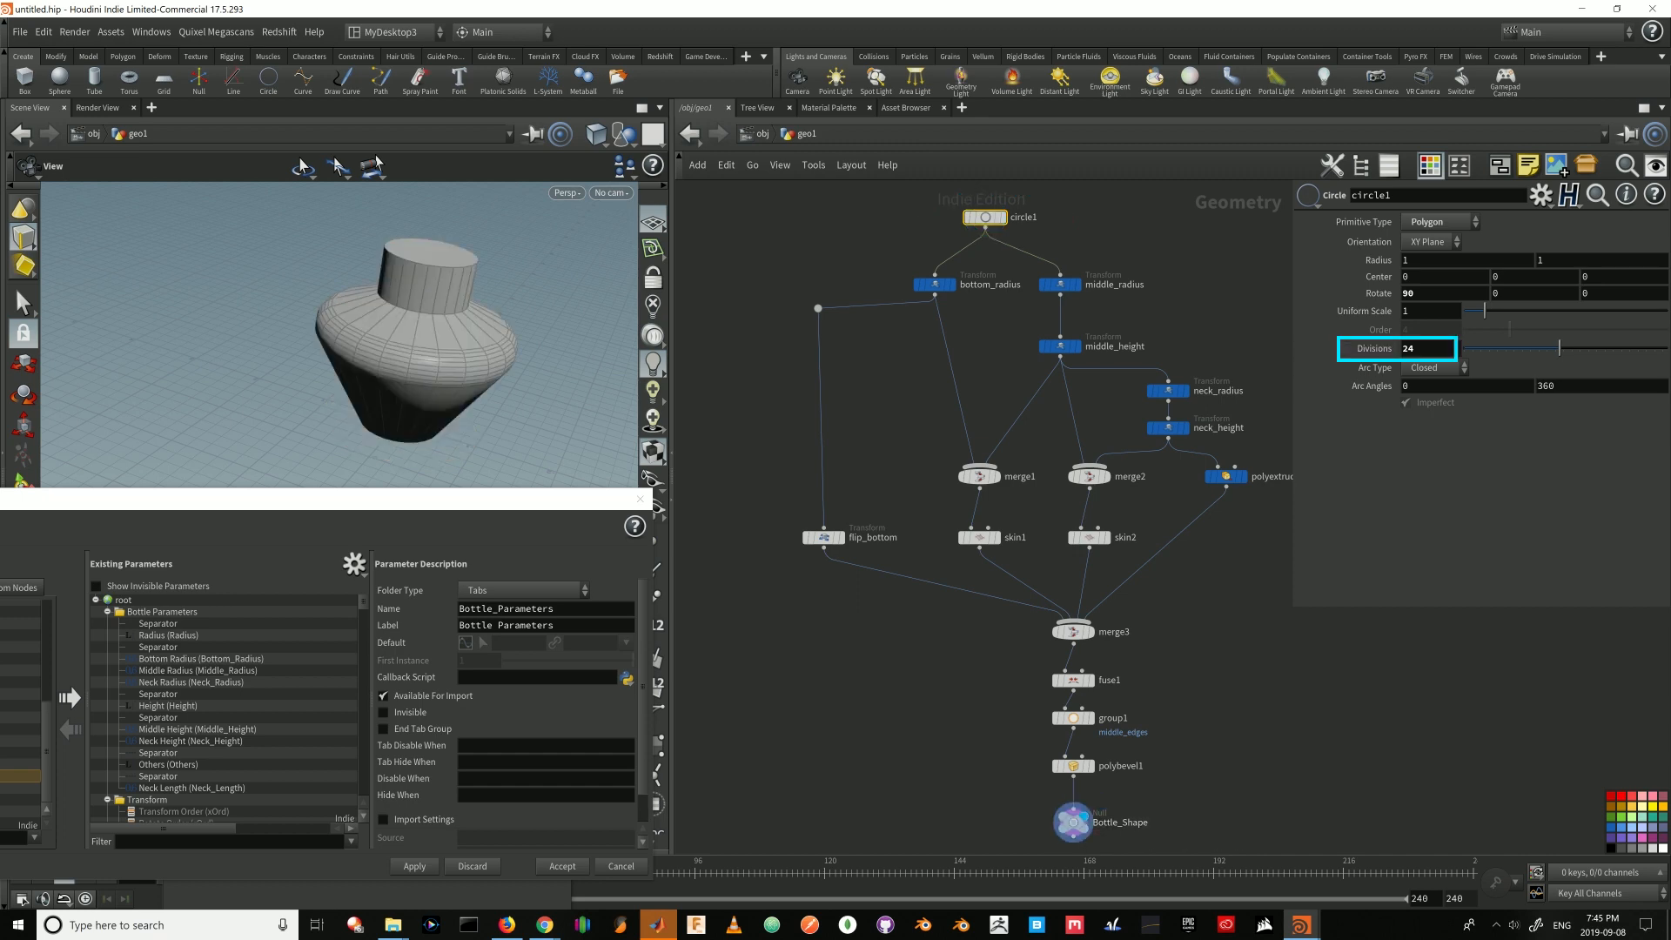
- Display fuse1 and shift group1 and polybevel1 slightly down, away from fuse1
mouse_move(1428, 349)
middle_mouse_down()
mouse_move(1428, 313)
mouse_move(1428, 348)
mouse_move(1392, 348)
mouse_move(1428, 348)
middle_mouse_up()
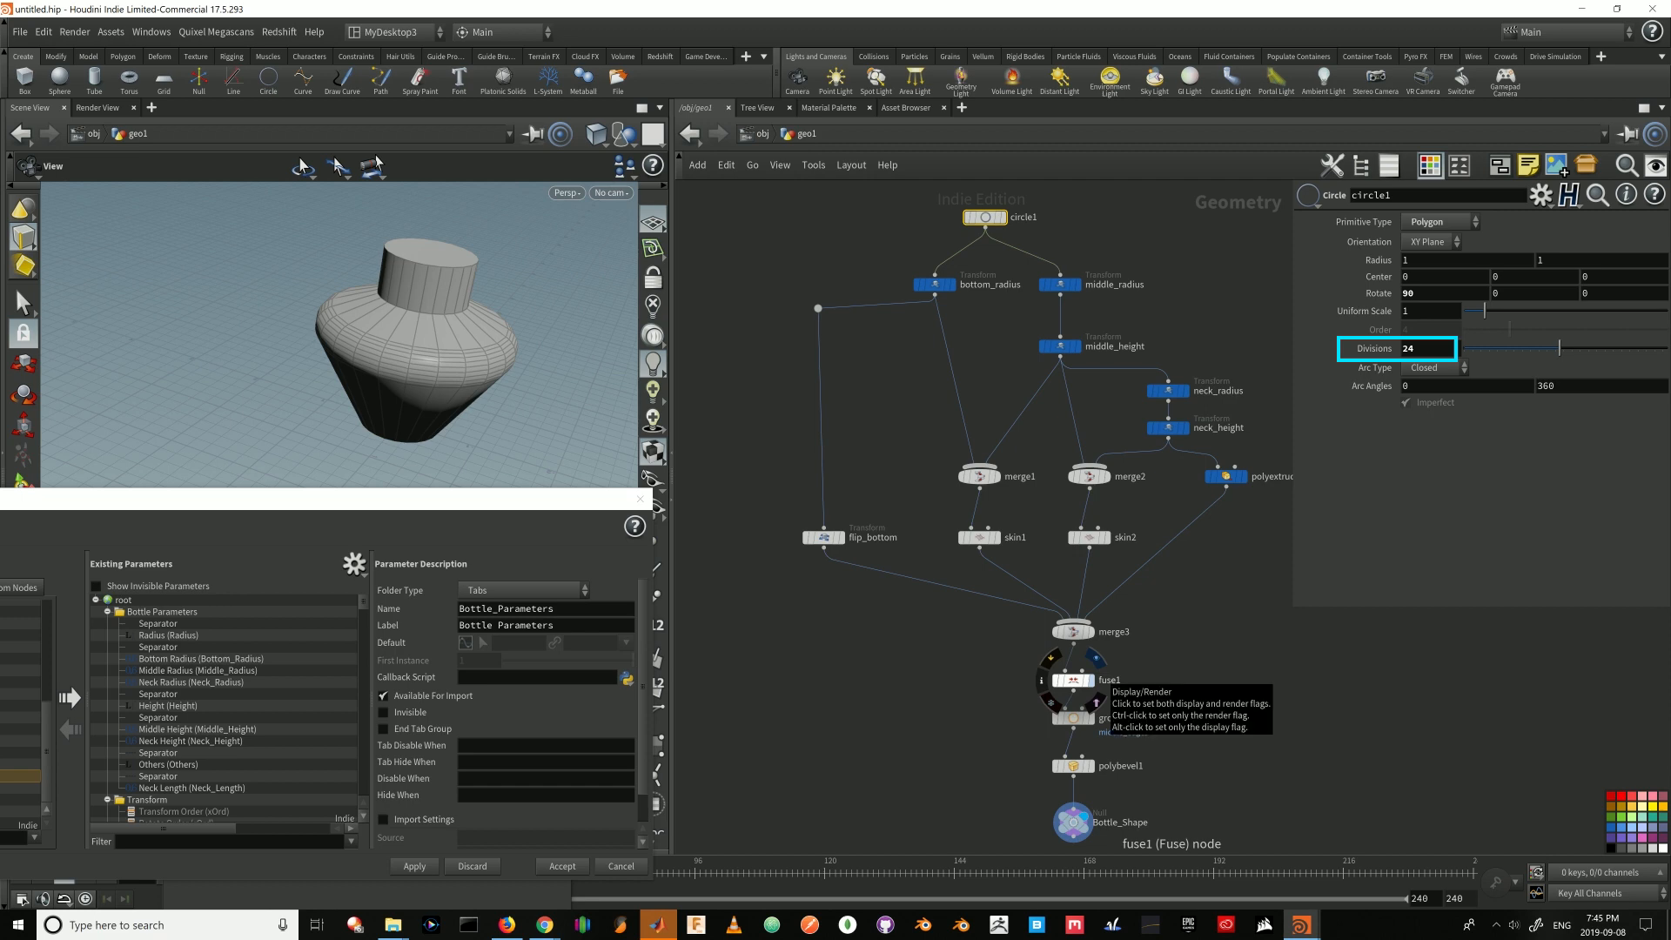
left_click(1096, 658)
left_click(1076, 678)
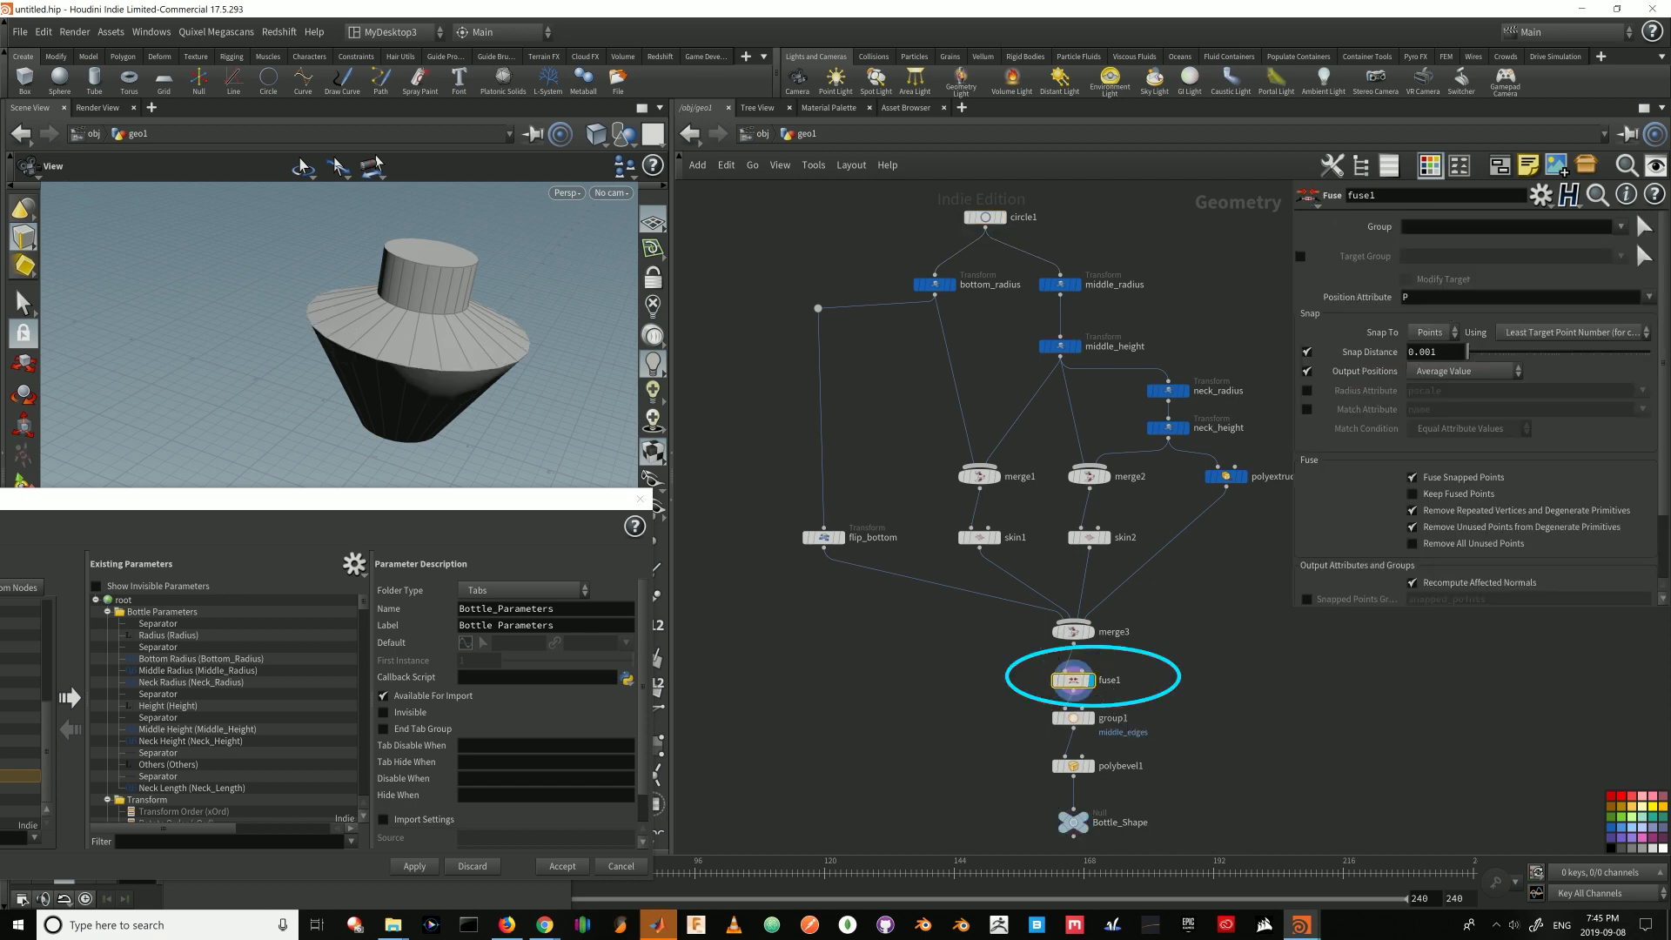
mouse_move(1028, 704)
left_mouse_down()
mouse_move(1072, 756)
mouse_move(1135, 774)
left_mouse_up()
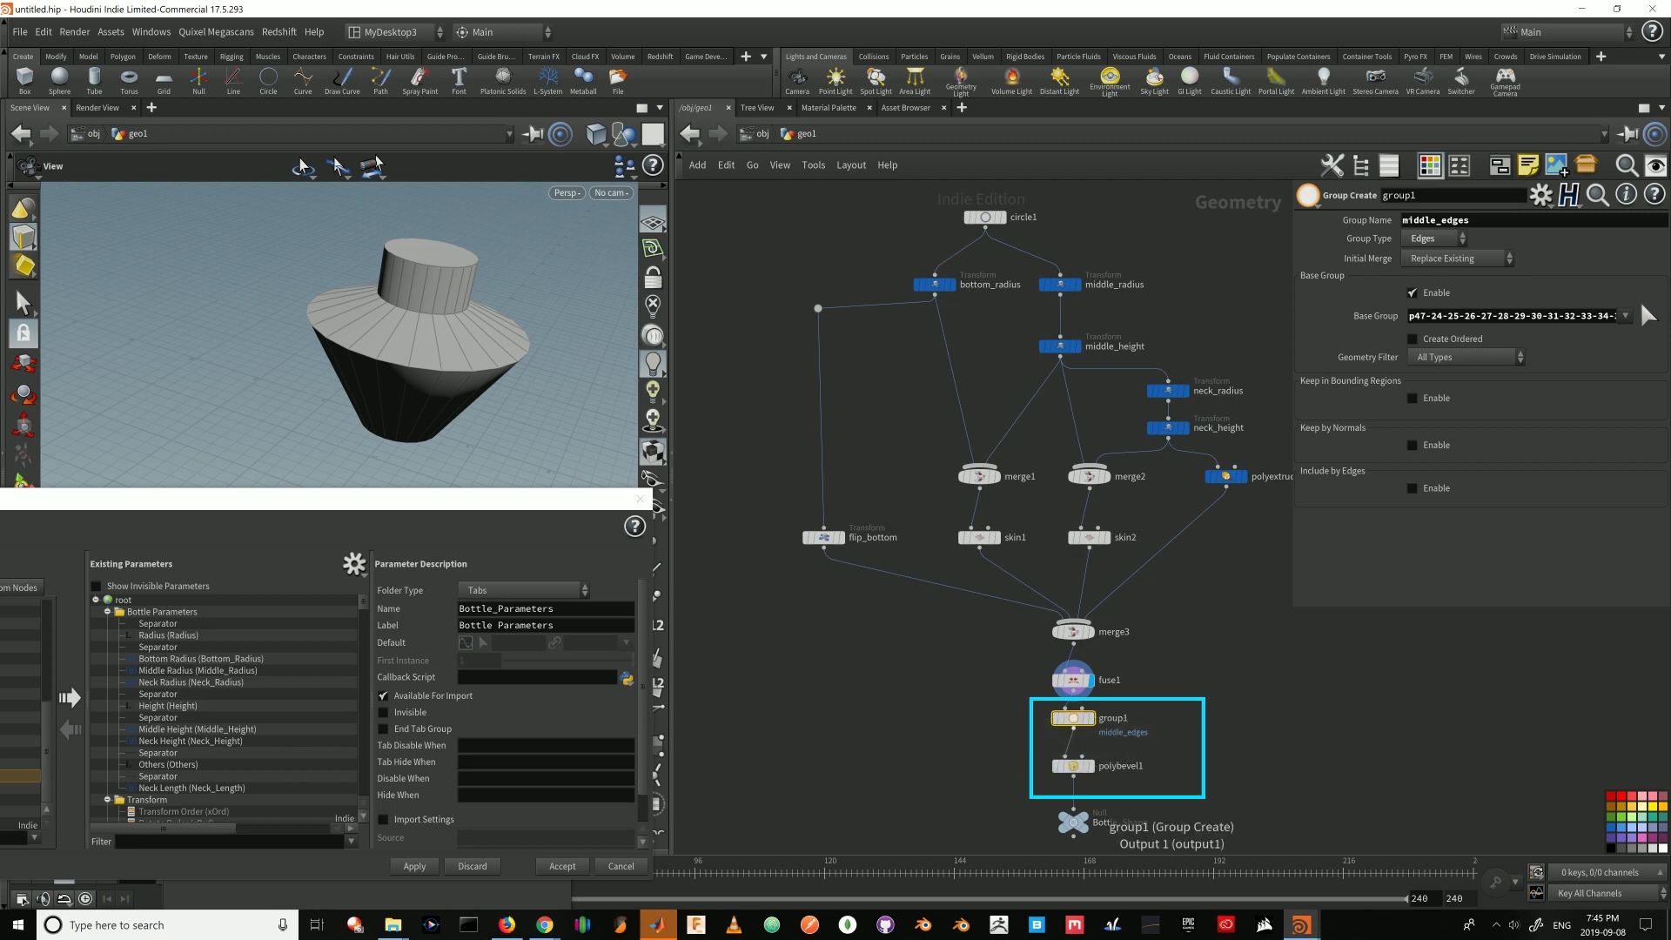
left_click_drag(1073, 718, 1073, 774)
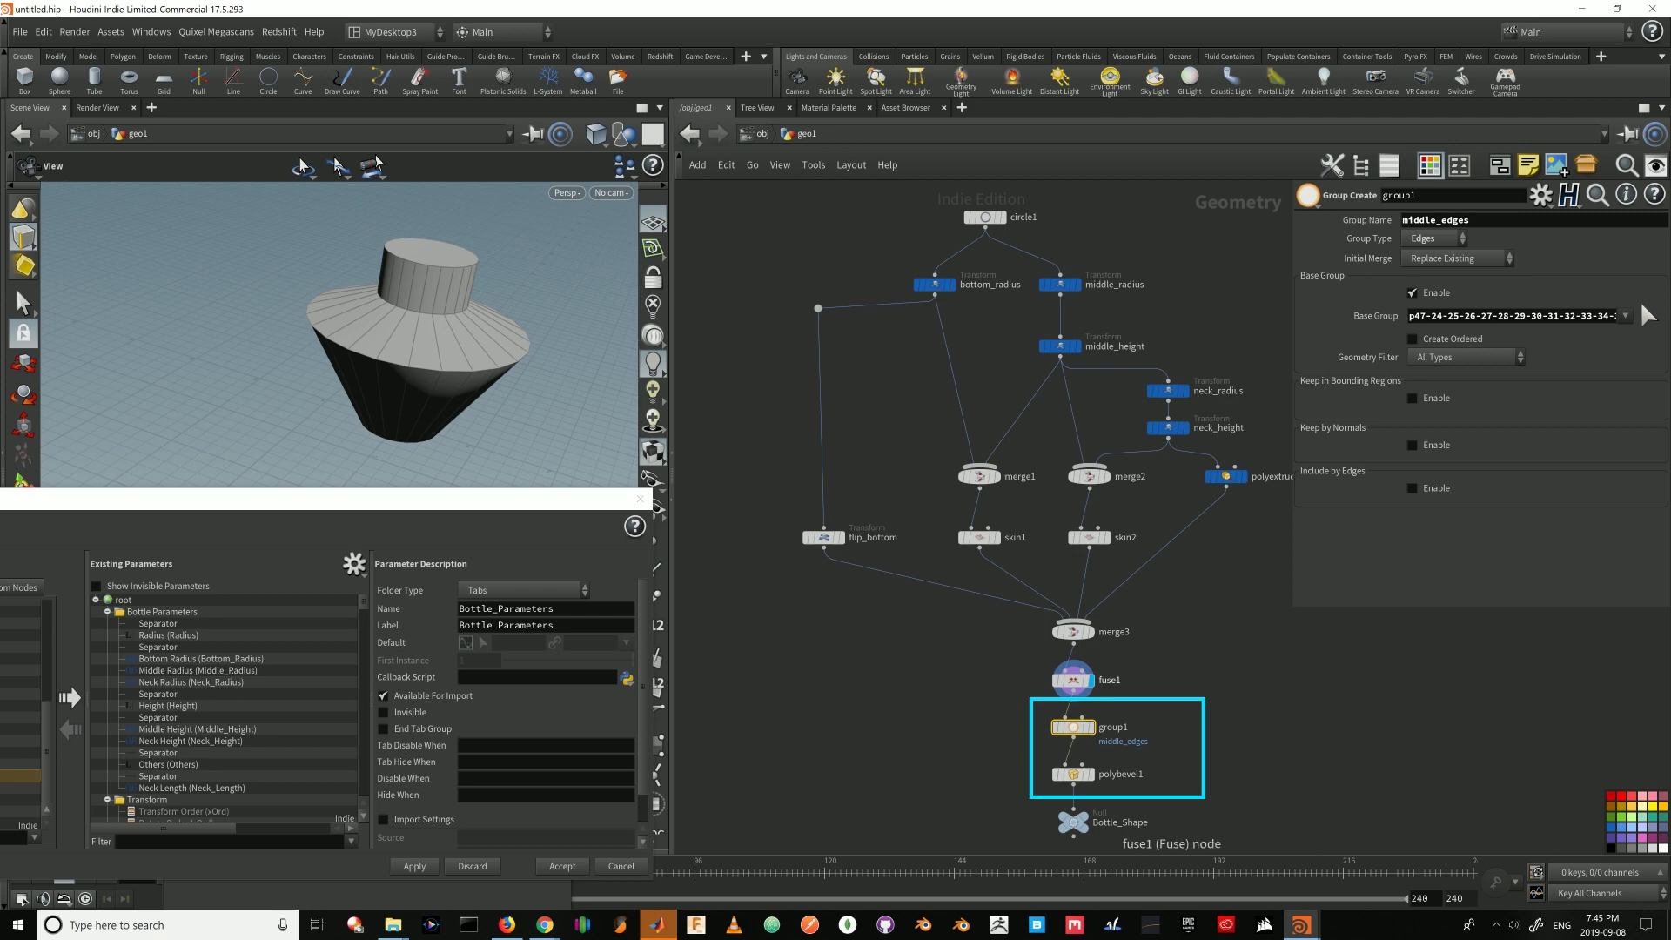
- Set the display back to Bottle_Shape and bypass both group1 and polybevel1
left_click(1073, 679)
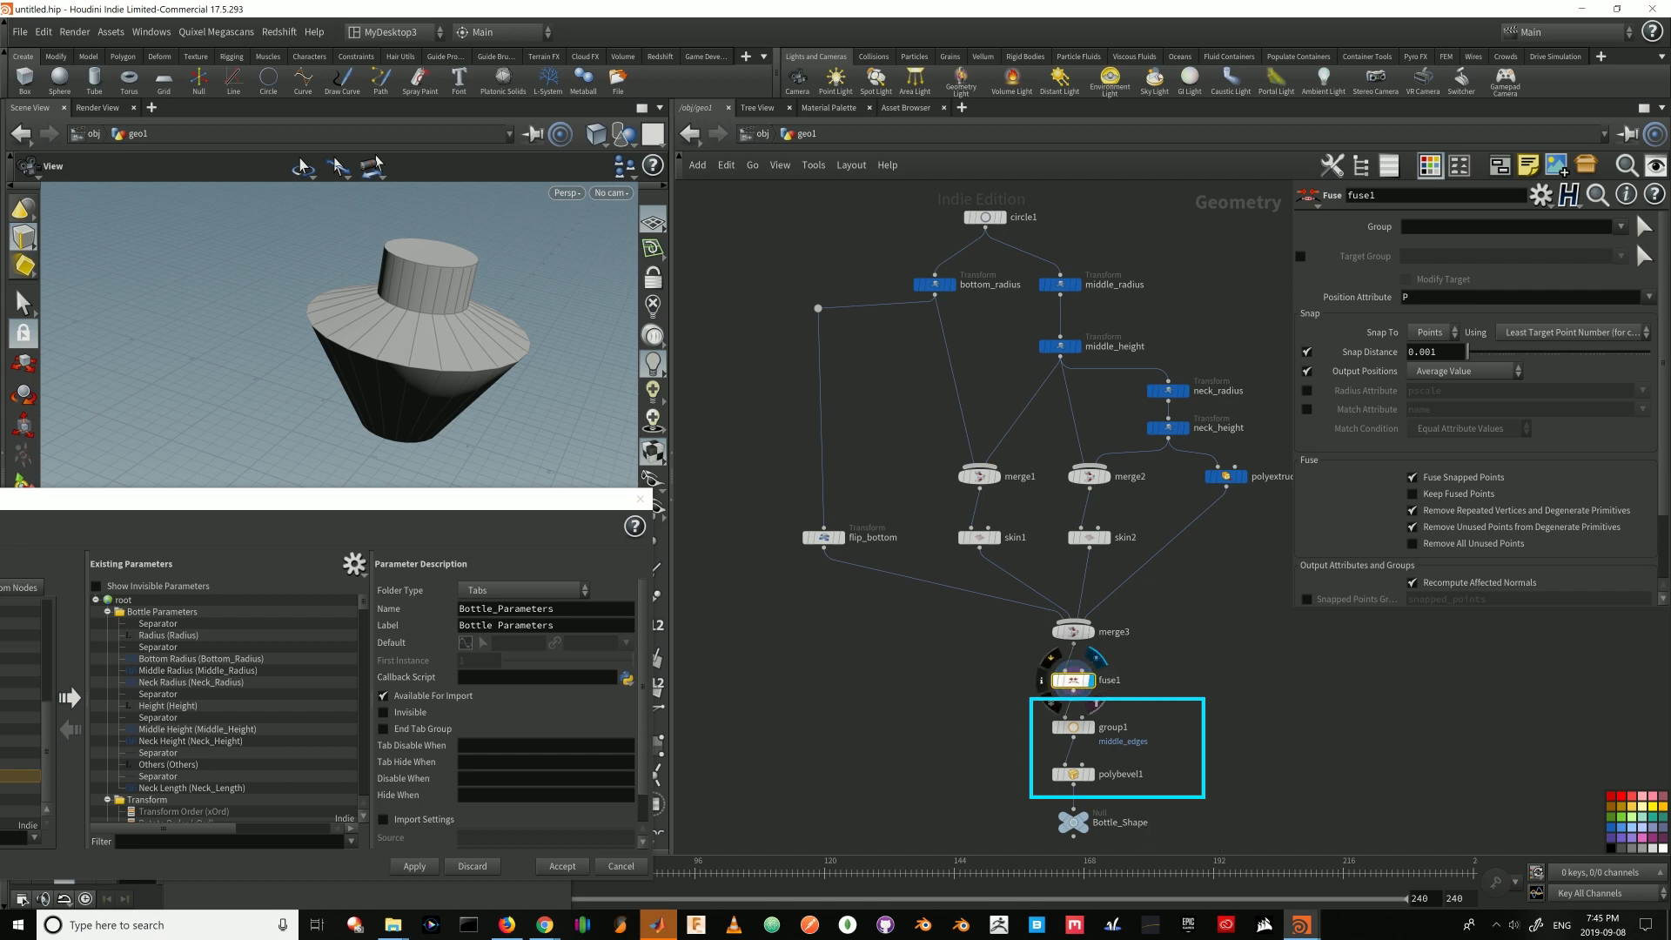
left_click(1085, 822)
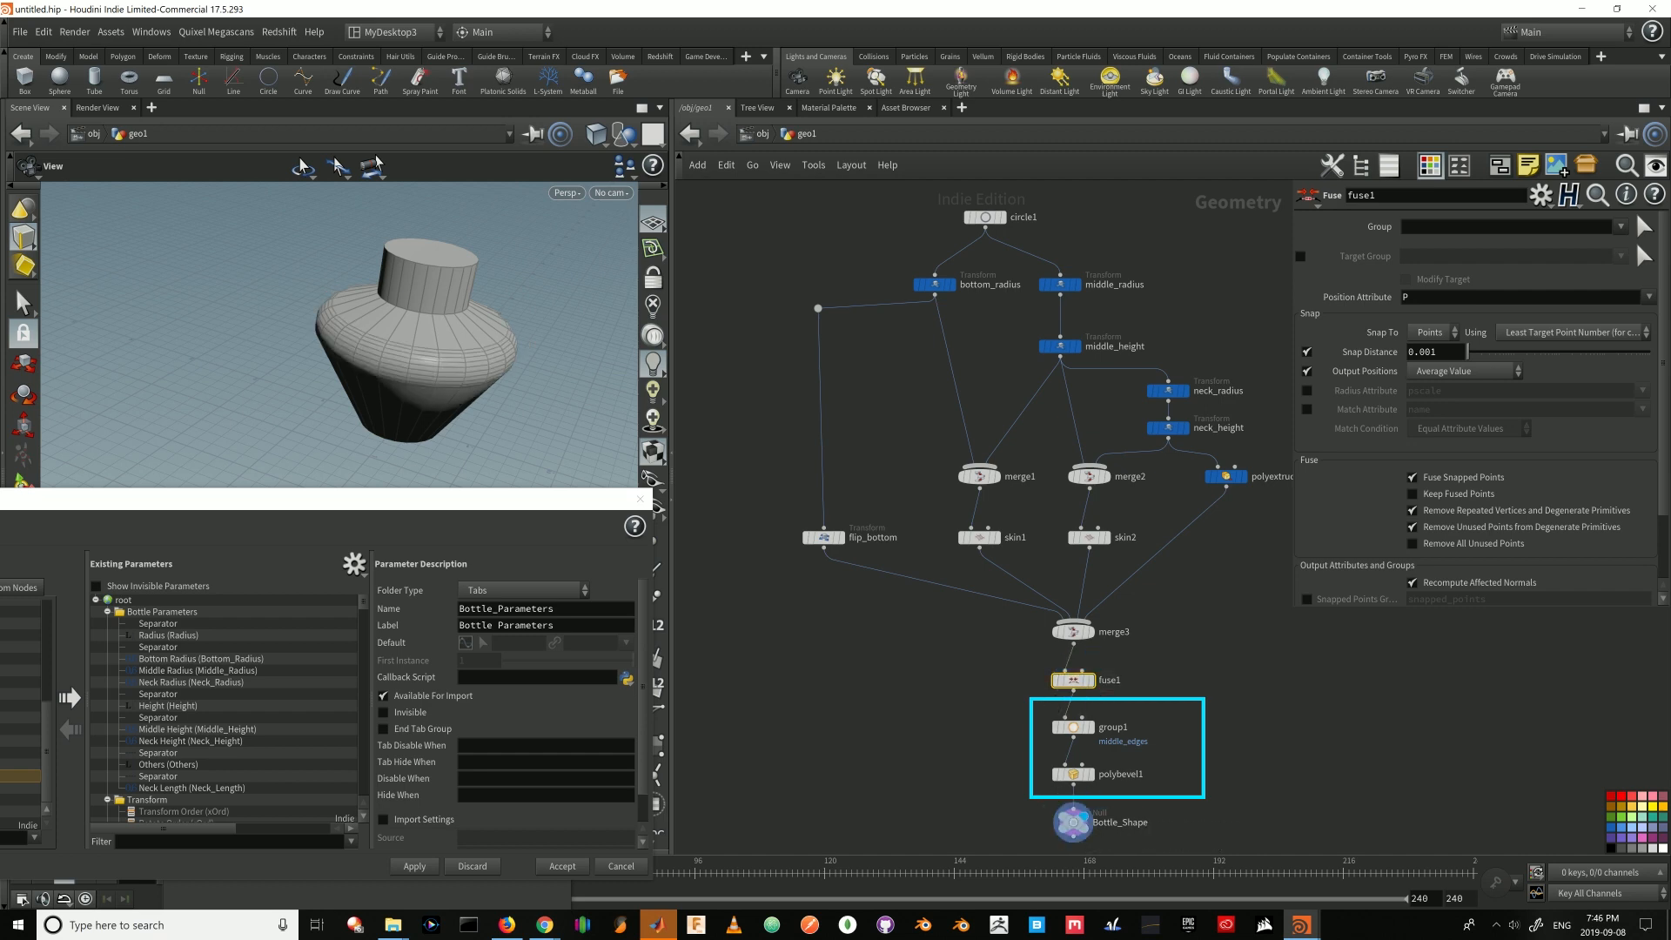
left_click_drag(1001, 711, 1123, 788)
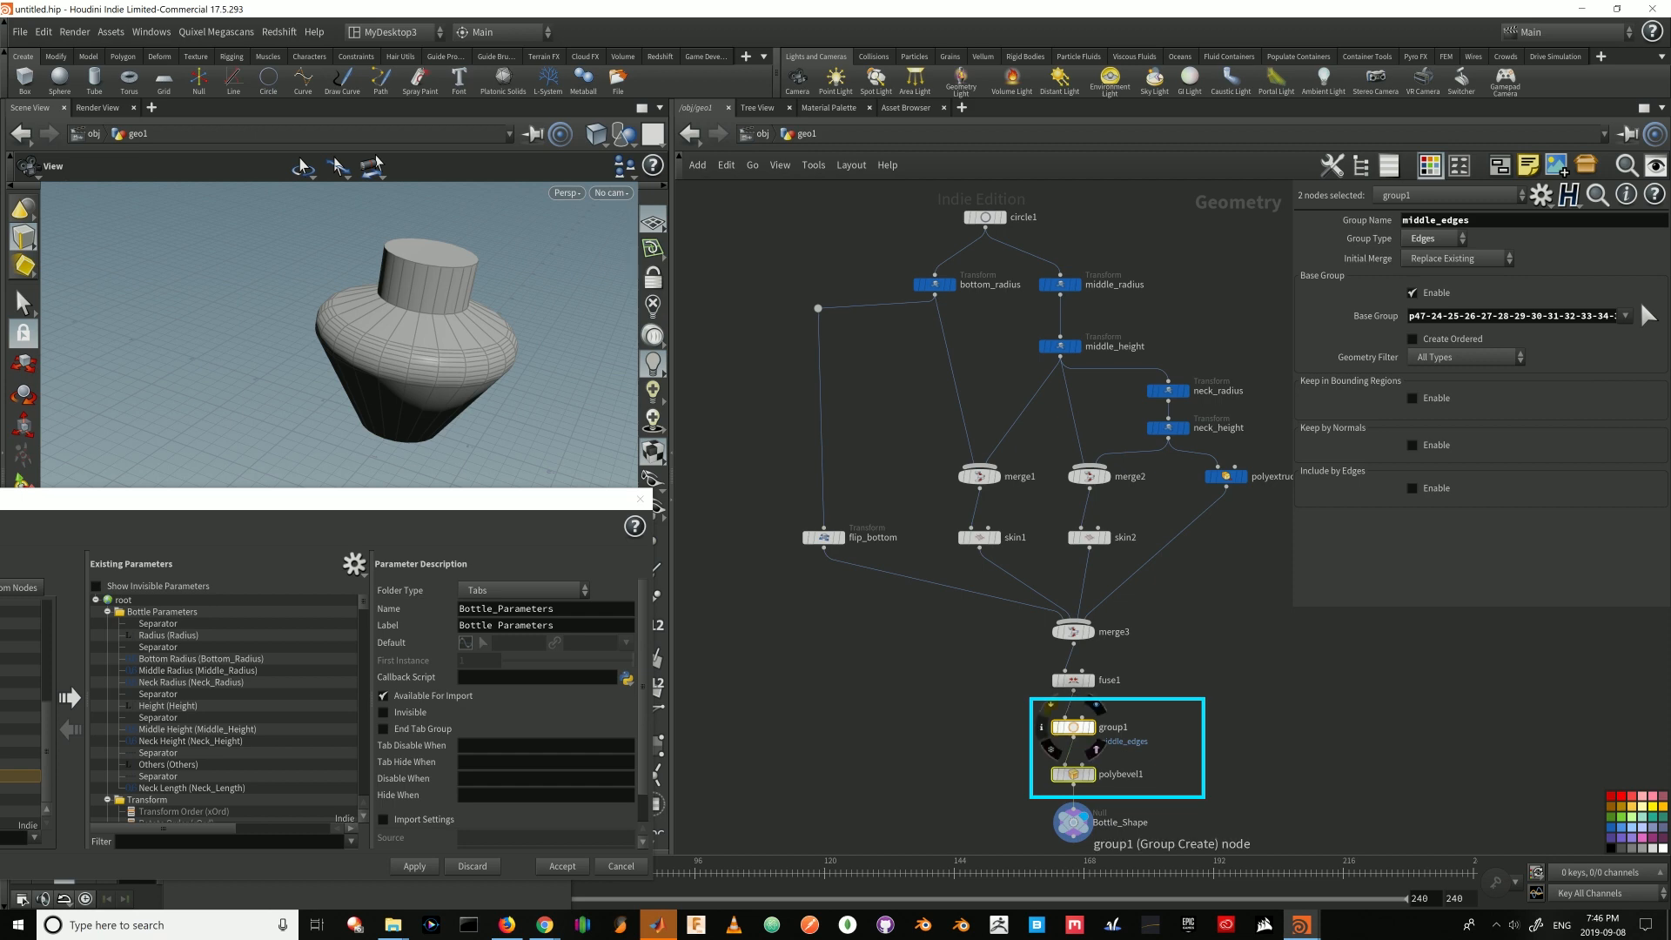
left_click(1063, 725)
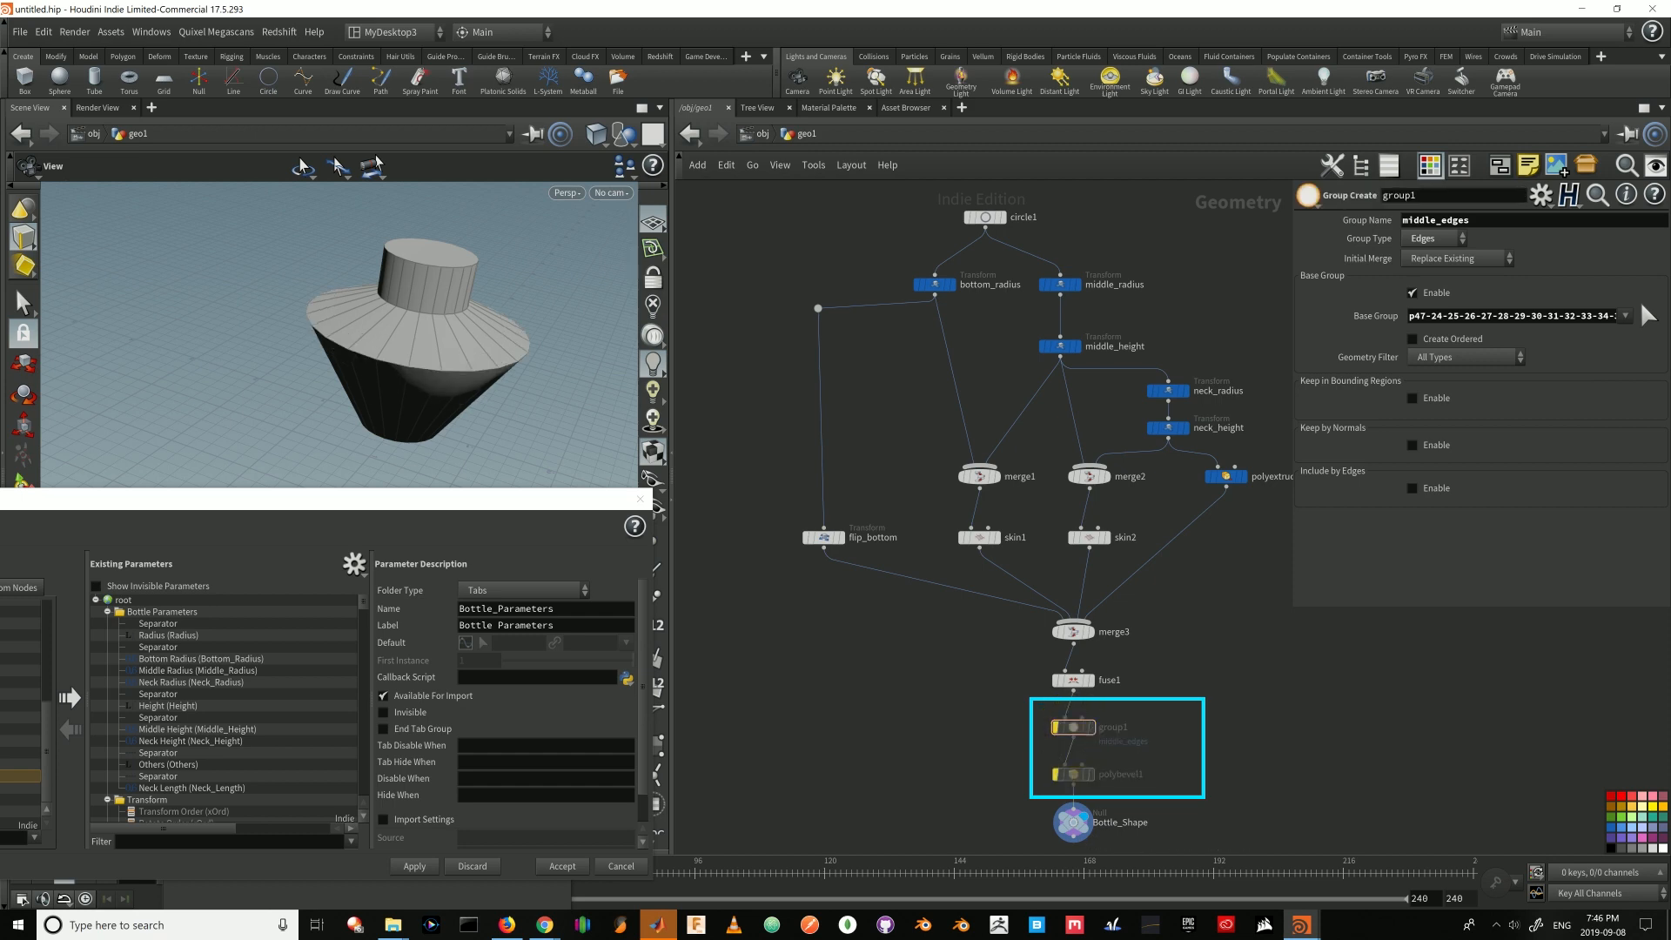
- Set the Divisions of circle1 to 45 and inspect the bottle's shape
left_click(984, 217)
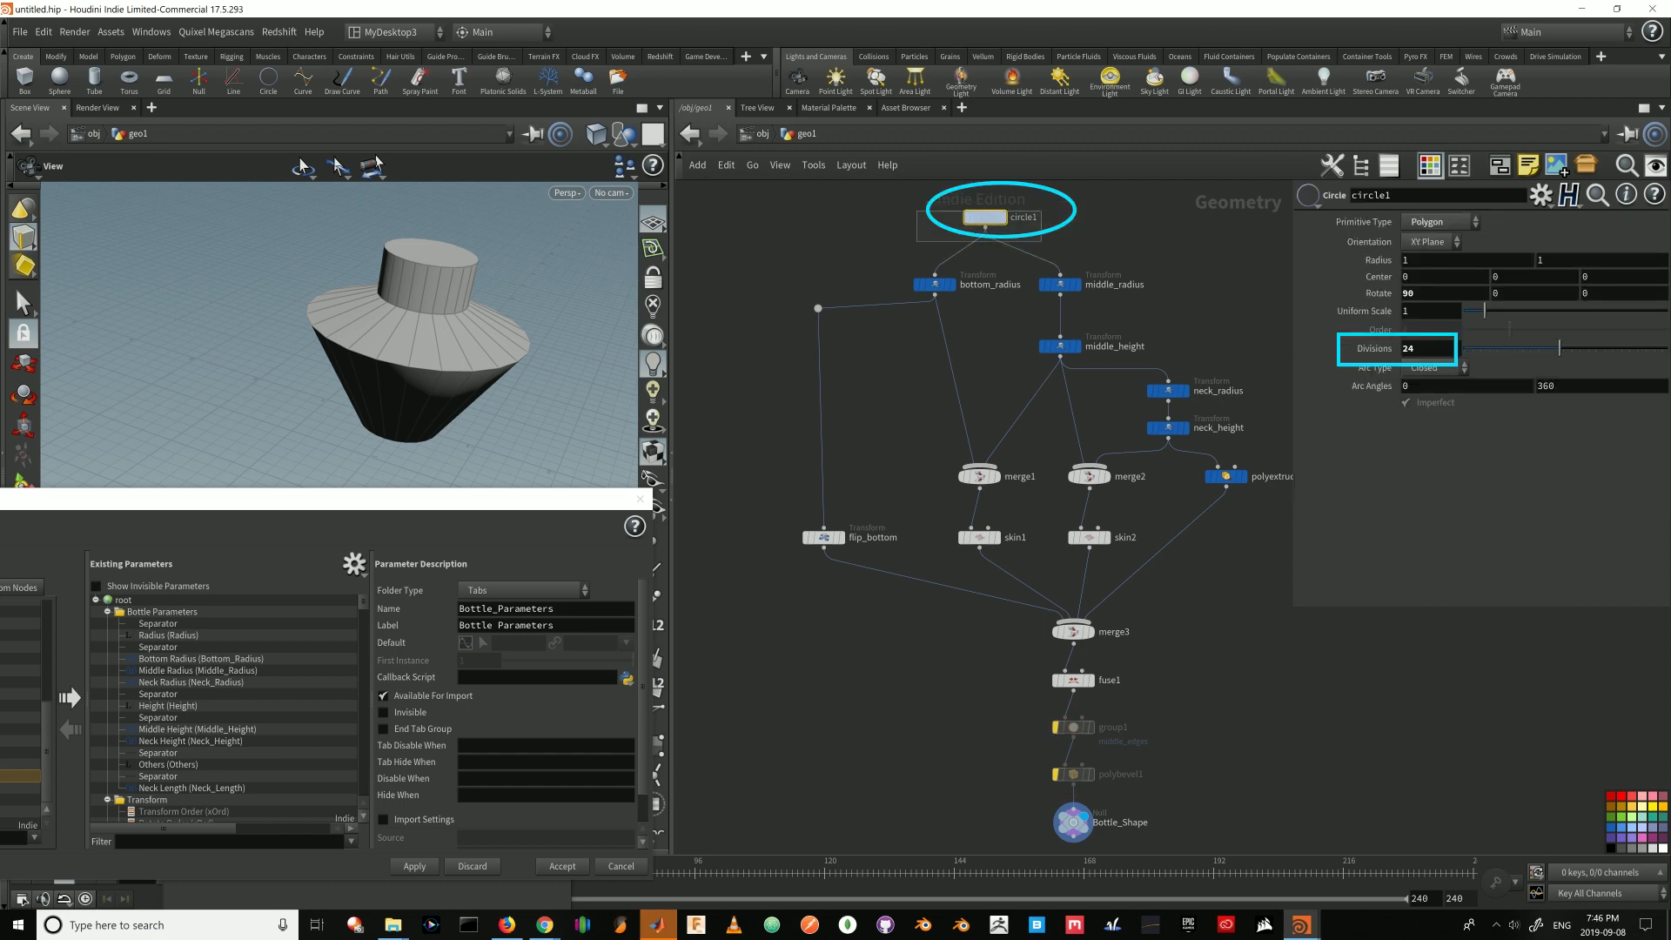
middle_click(1425, 348)
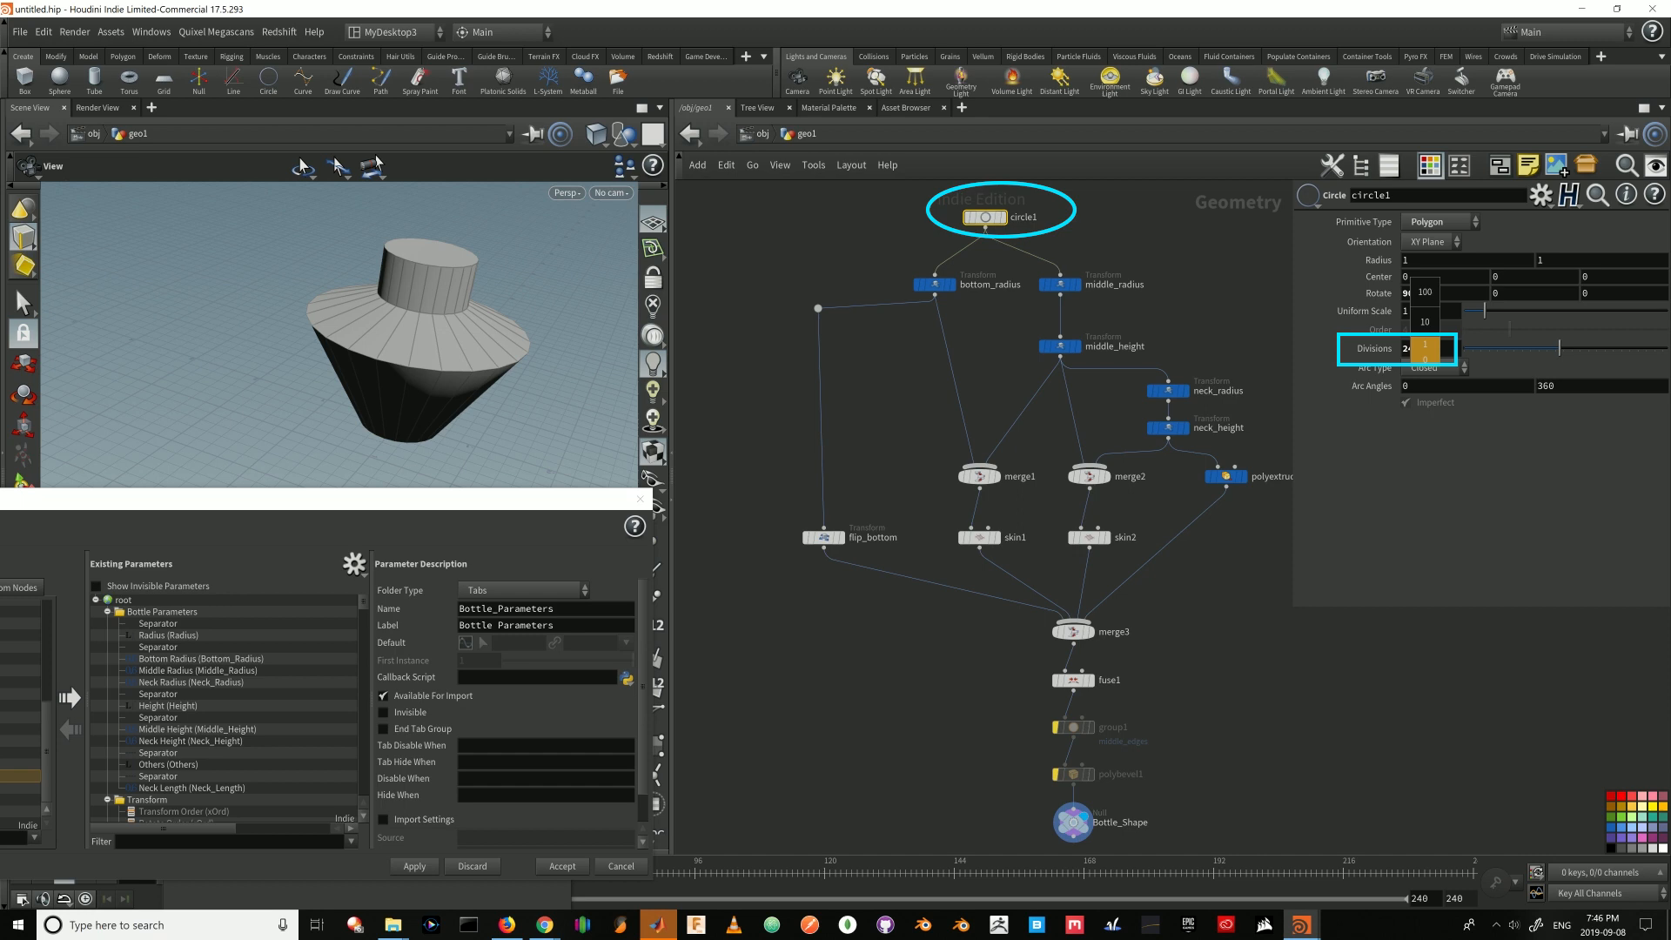
mouse_move(1424, 348)
middle_mouse_down()
mouse_move(1518, 348)
mouse_move(1458, 348)
middle_mouse_up()
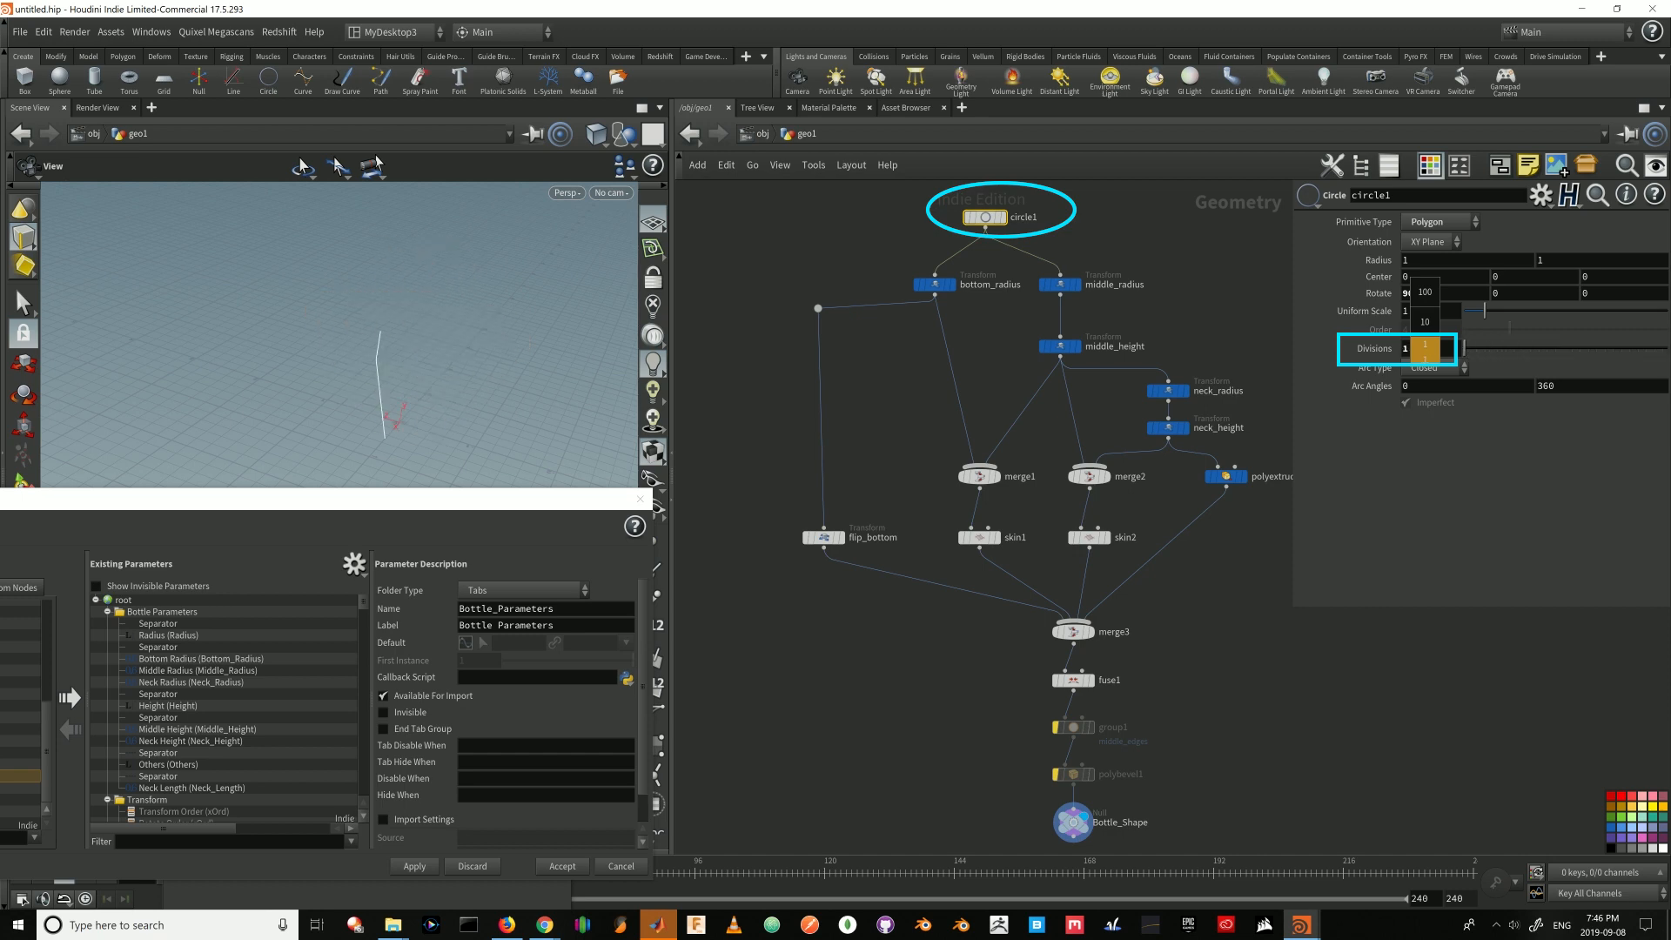
middle_click_drag(1462, 348, 1499, 348)
mouse_move(418, 348)
left_mouse_down()
mouse_move(383, 270)
mouse_move(413, 339)
mouse_move(401, 348)
mouse_move(413, 335)
left_mouse_up()
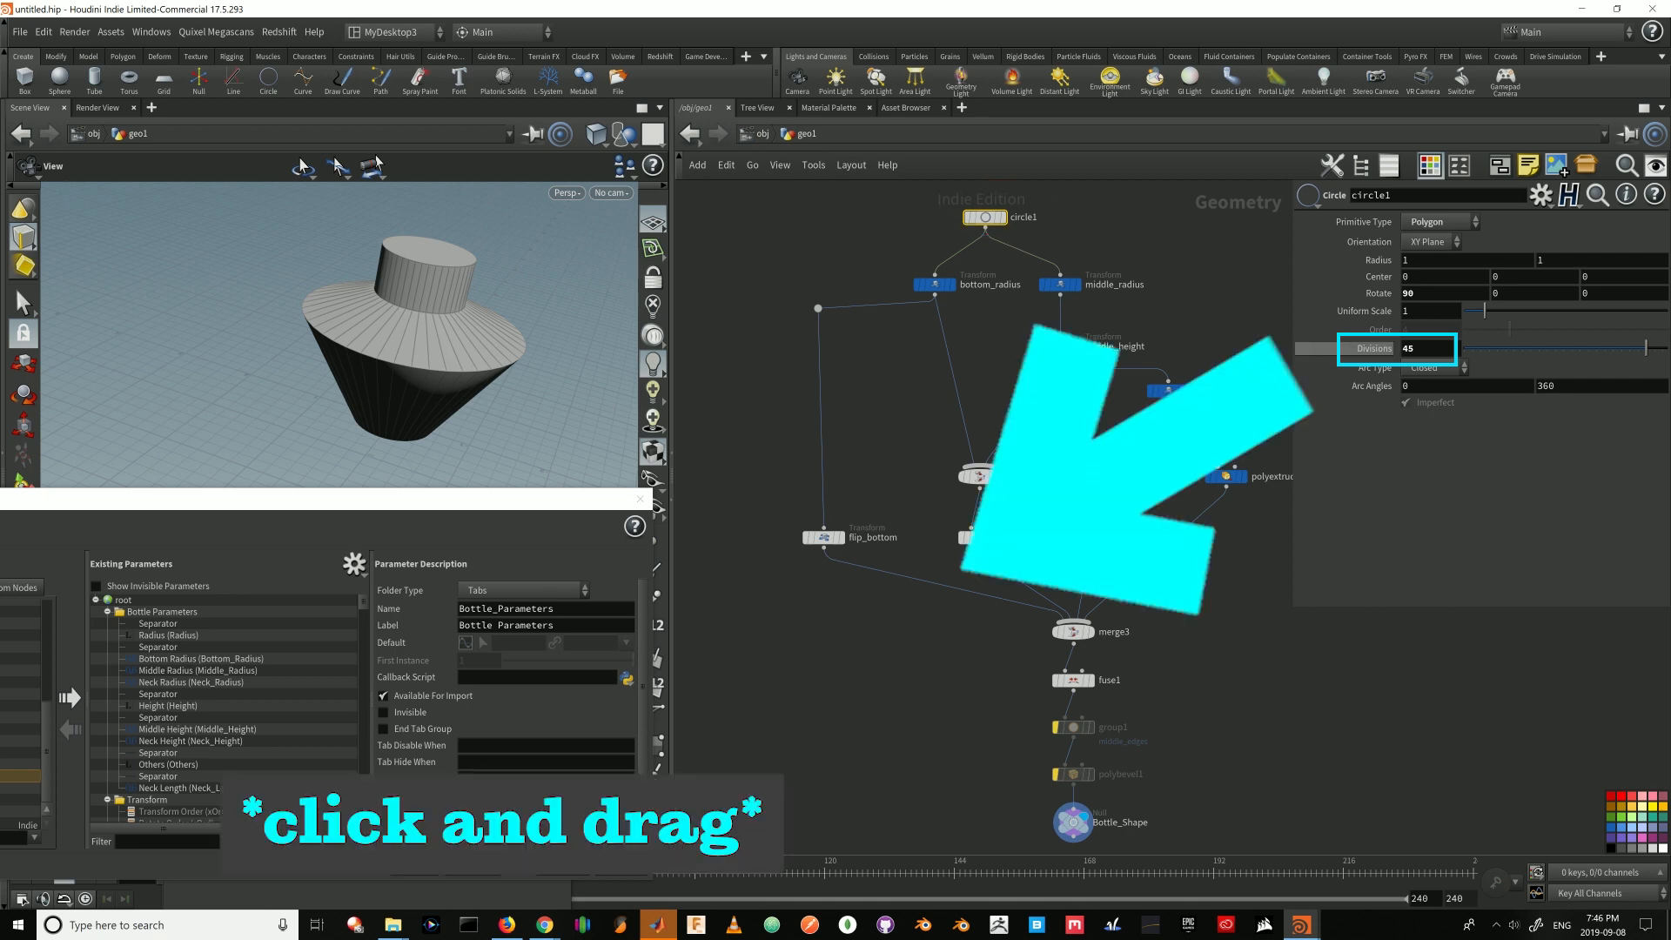
- Add circle1's Divisions to geo1's interface below Neck Length, with name and label Resolution, and accept the changes
left_click_drag(175, 745, 167, 802)
left_click(401, 588)
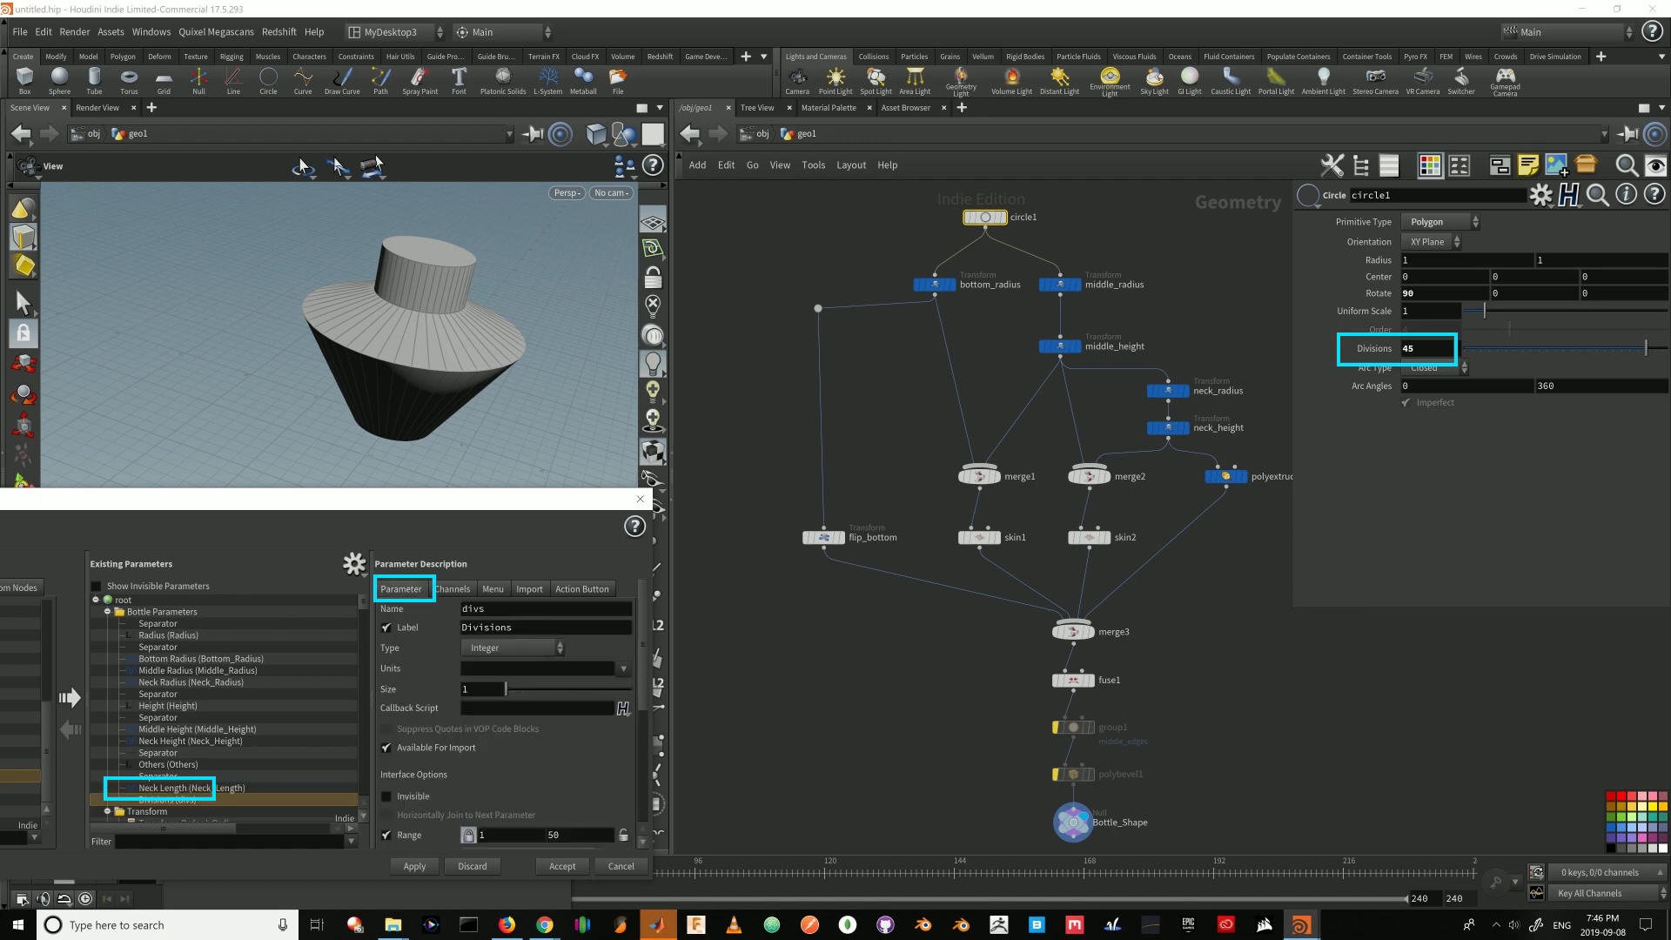
type("Resolution")
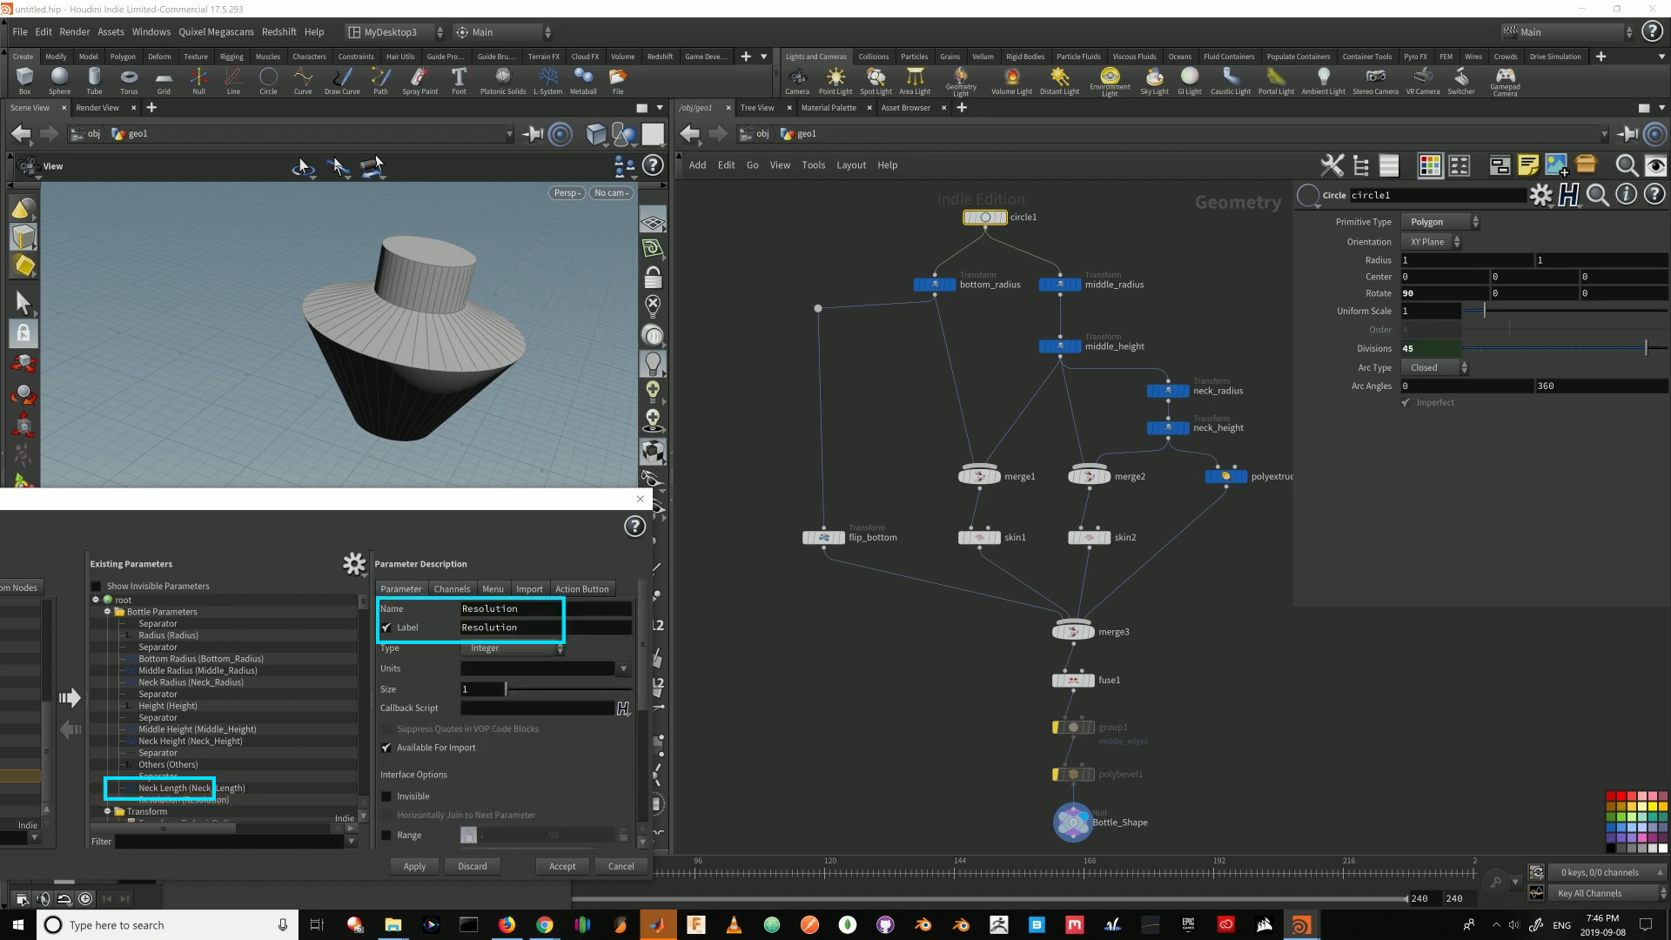
left_click(562, 866)
left_click(554, 502)
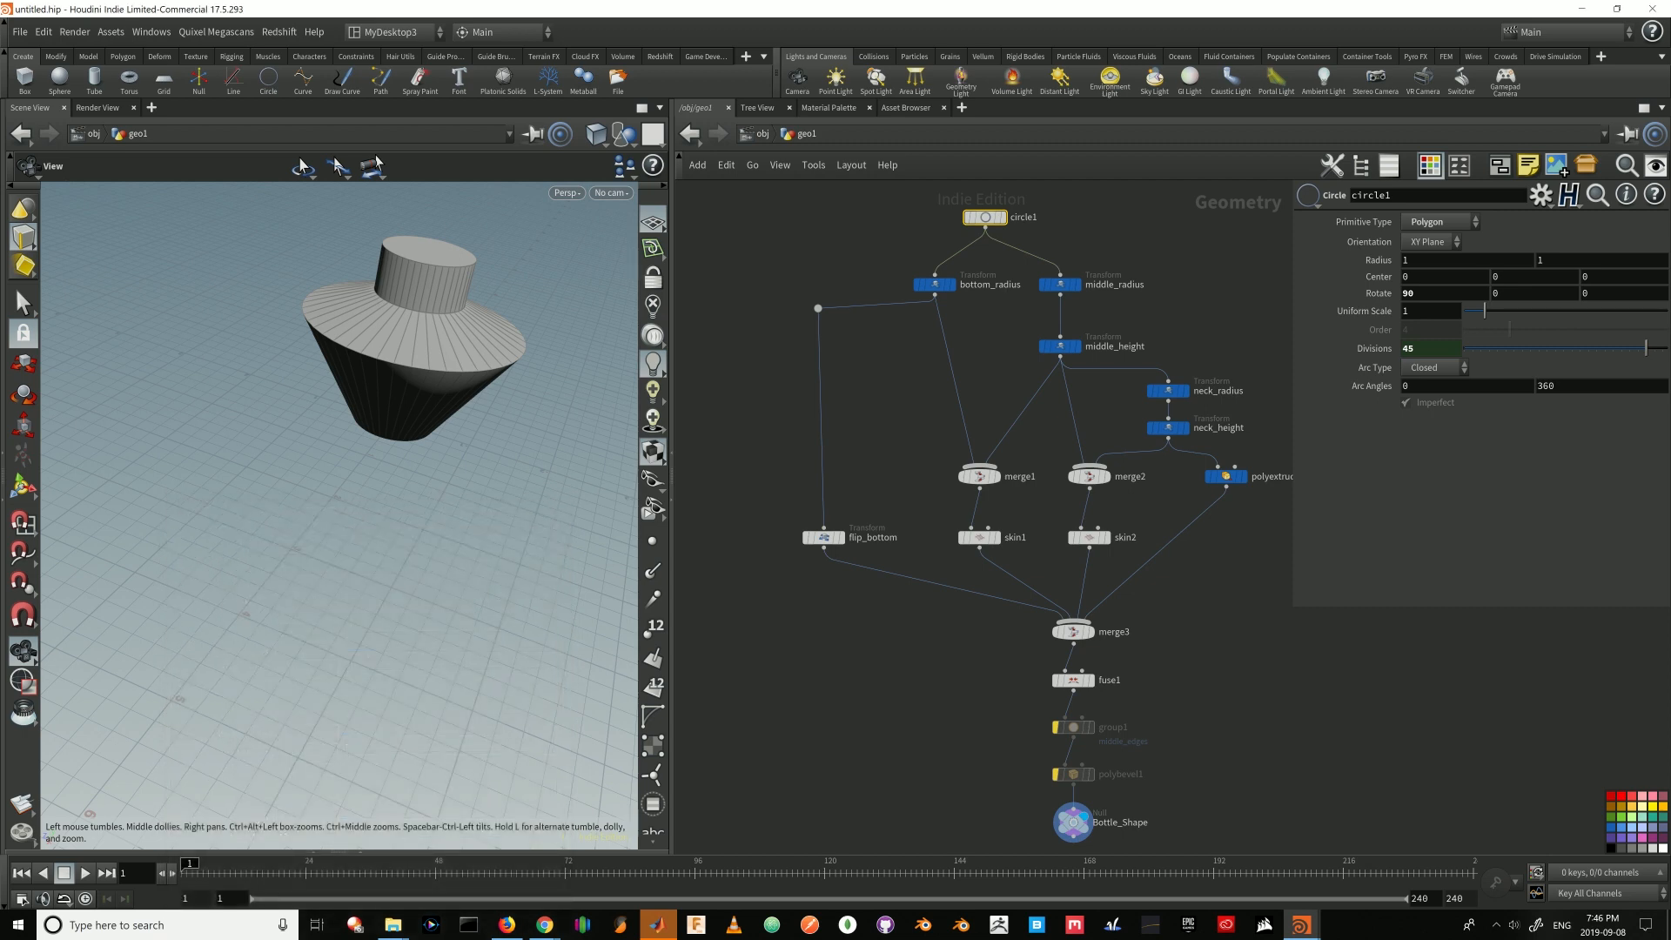
middle_click_drag(1132, 609, 1112, 537)
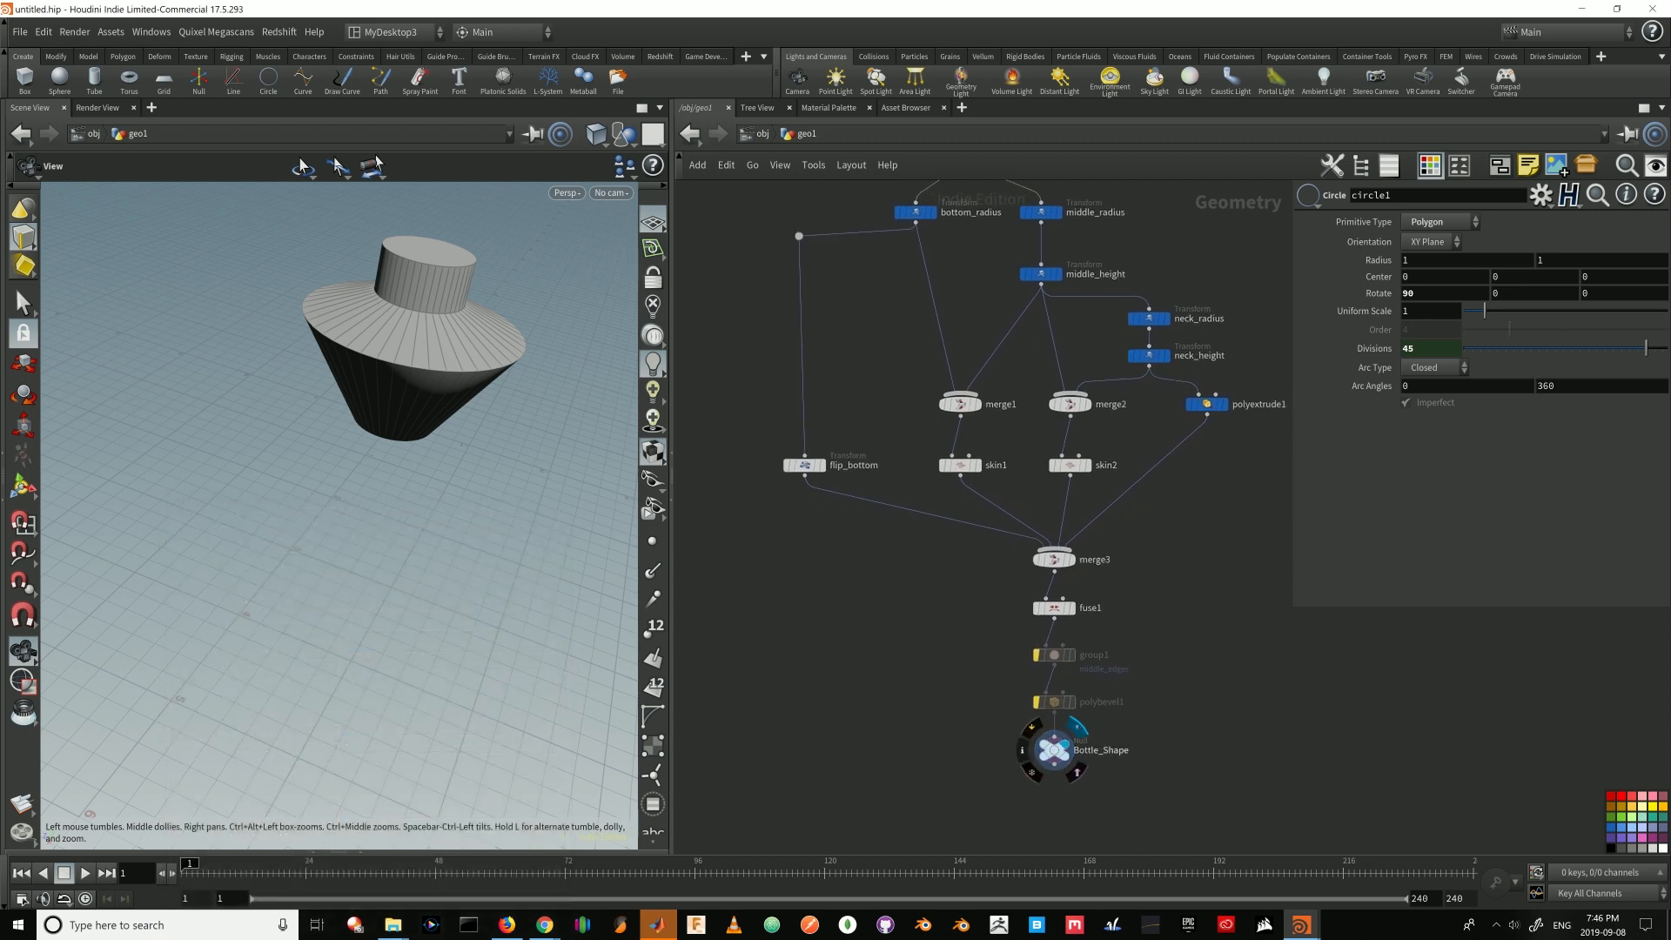
- Turn off the bypass on group1 and polybevel1 and inspect the resulting bevel on the bottle
left_click_drag(982, 630, 1090, 709)
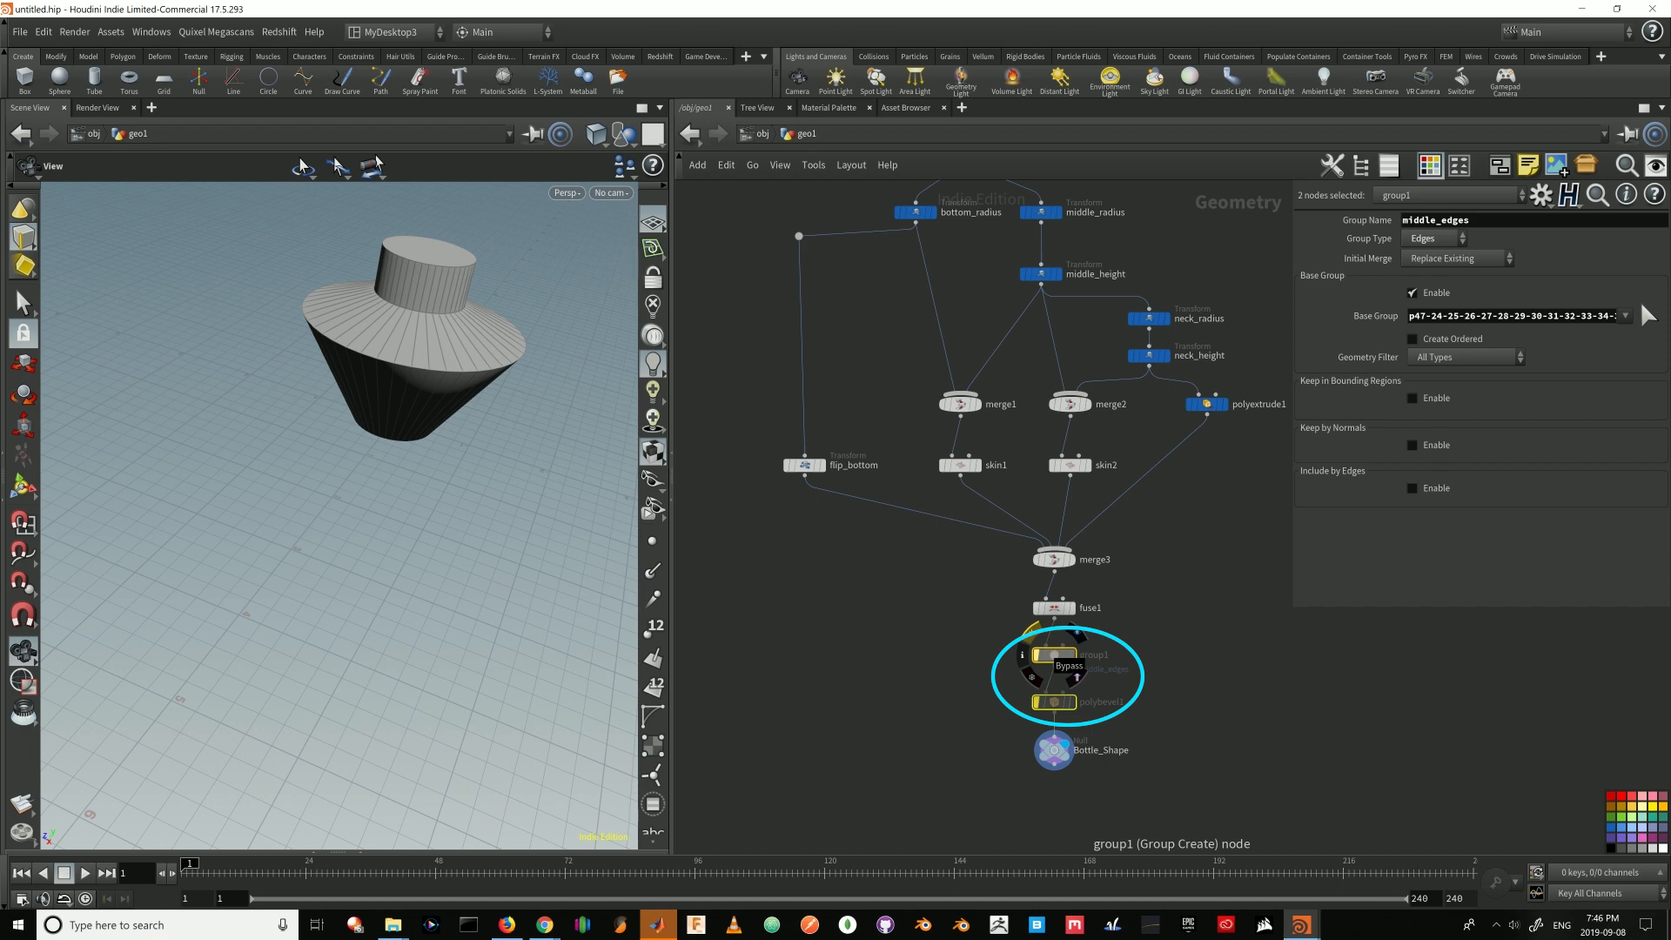
left_click(1032, 633)
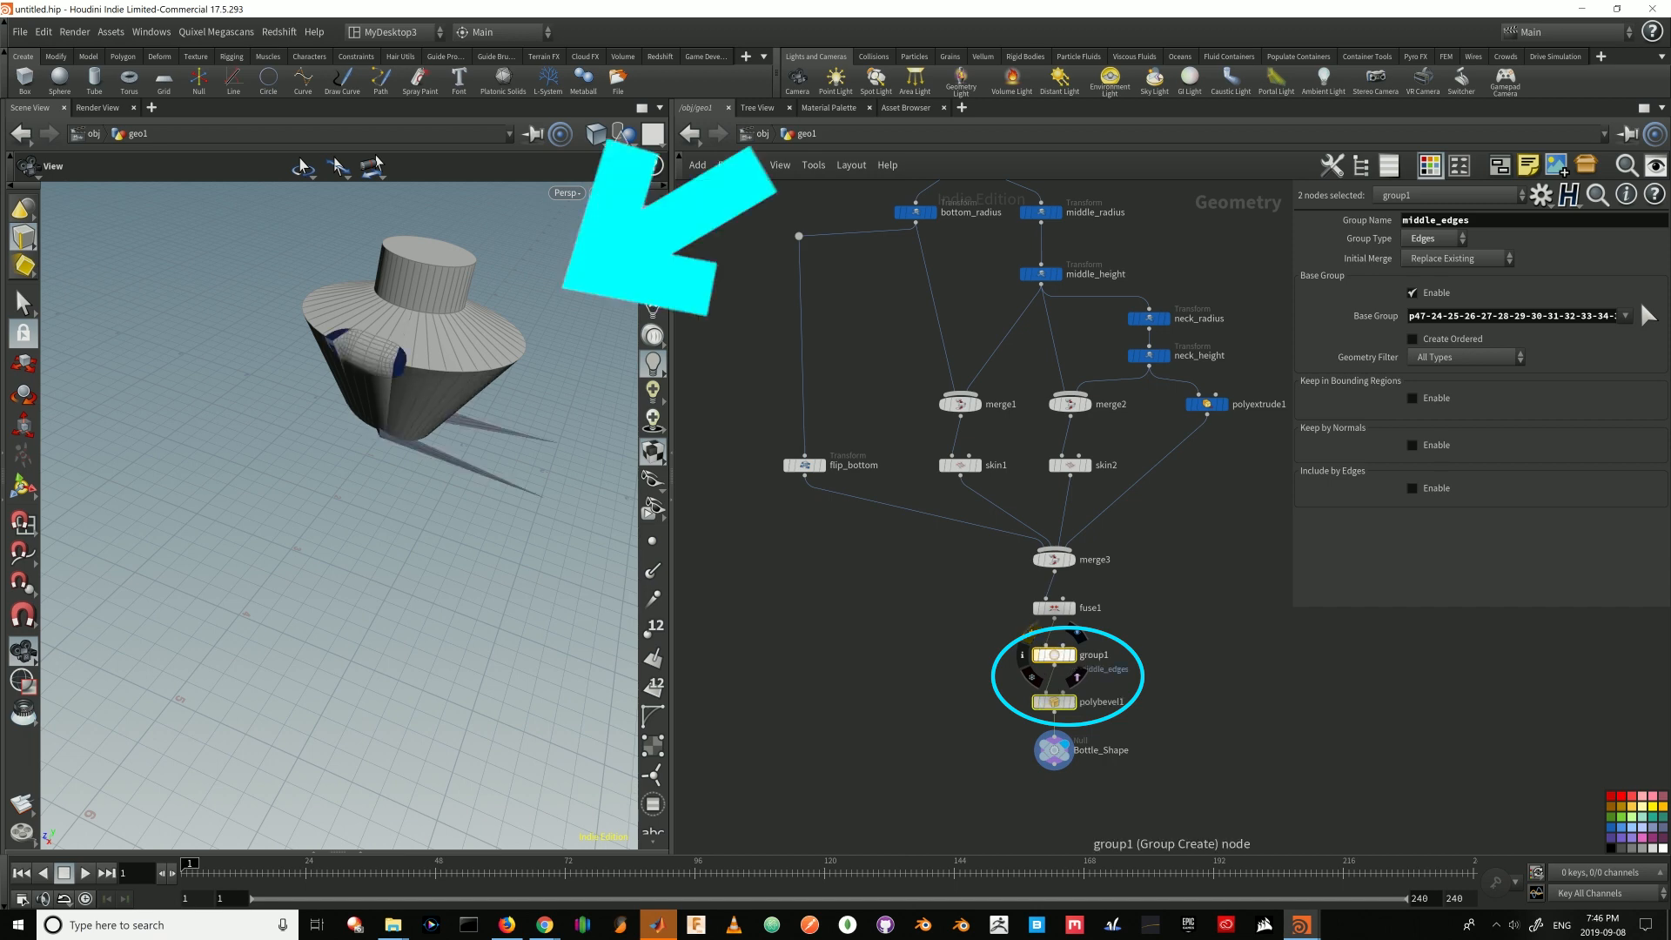
left_click_drag(391, 522, 375, 448)
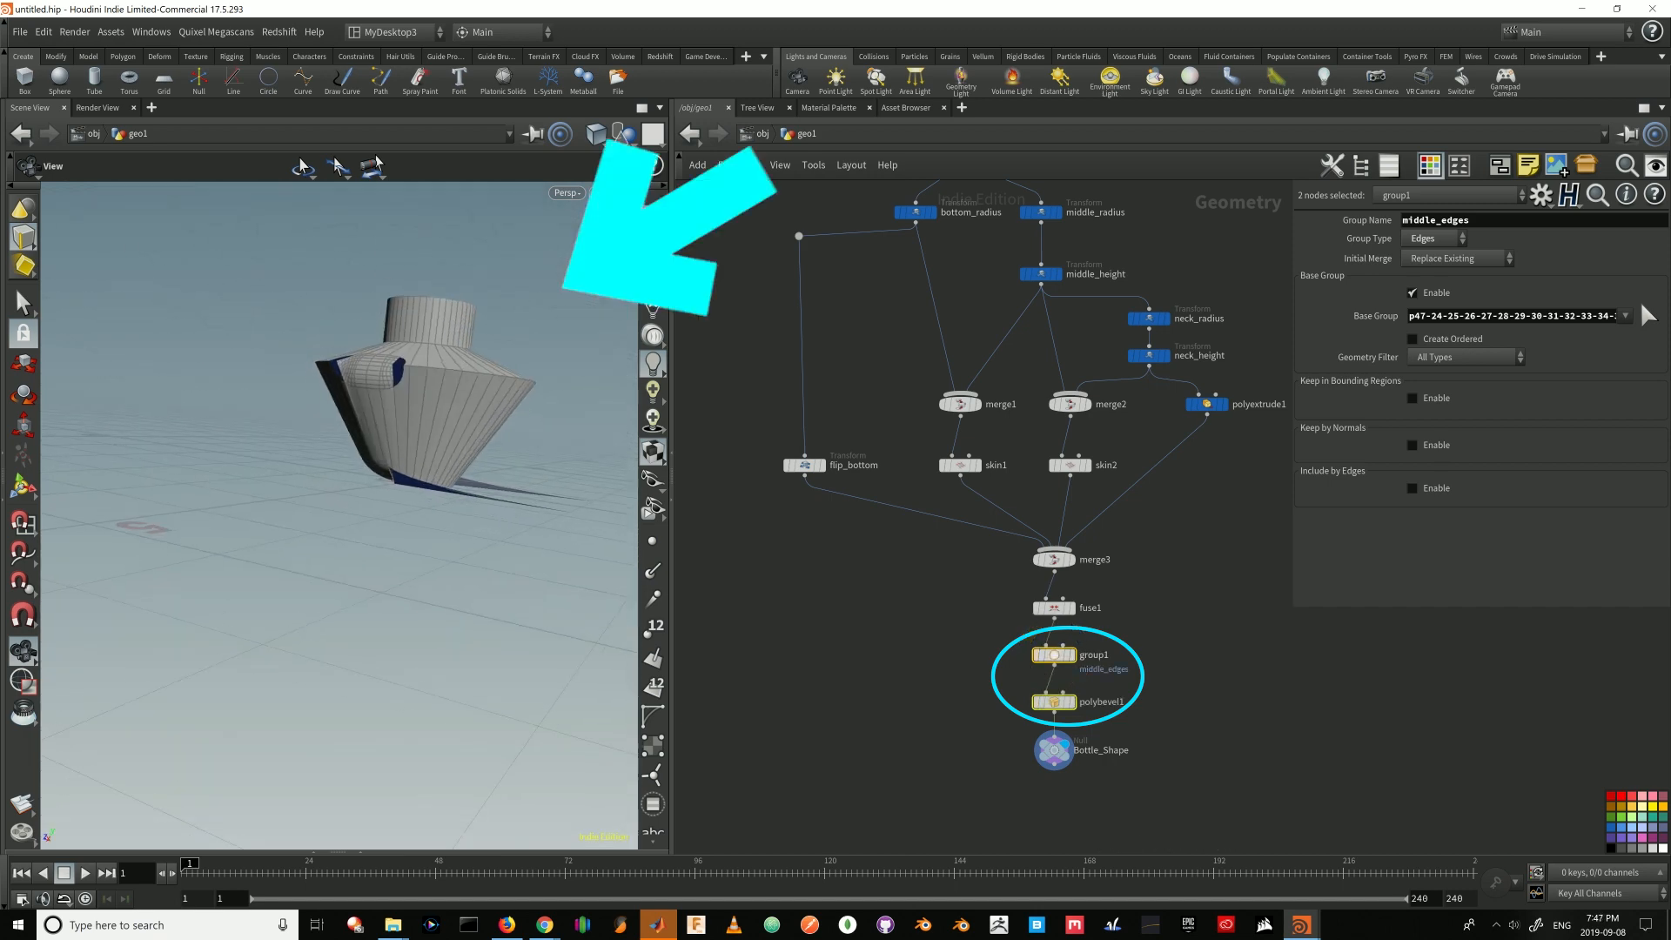
- Move group1 out of the main node chain and place polybevel1 directly above Bottle_Shape, leaving a wide gap below fuse1
left_click_drag(989, 644, 1122, 667)
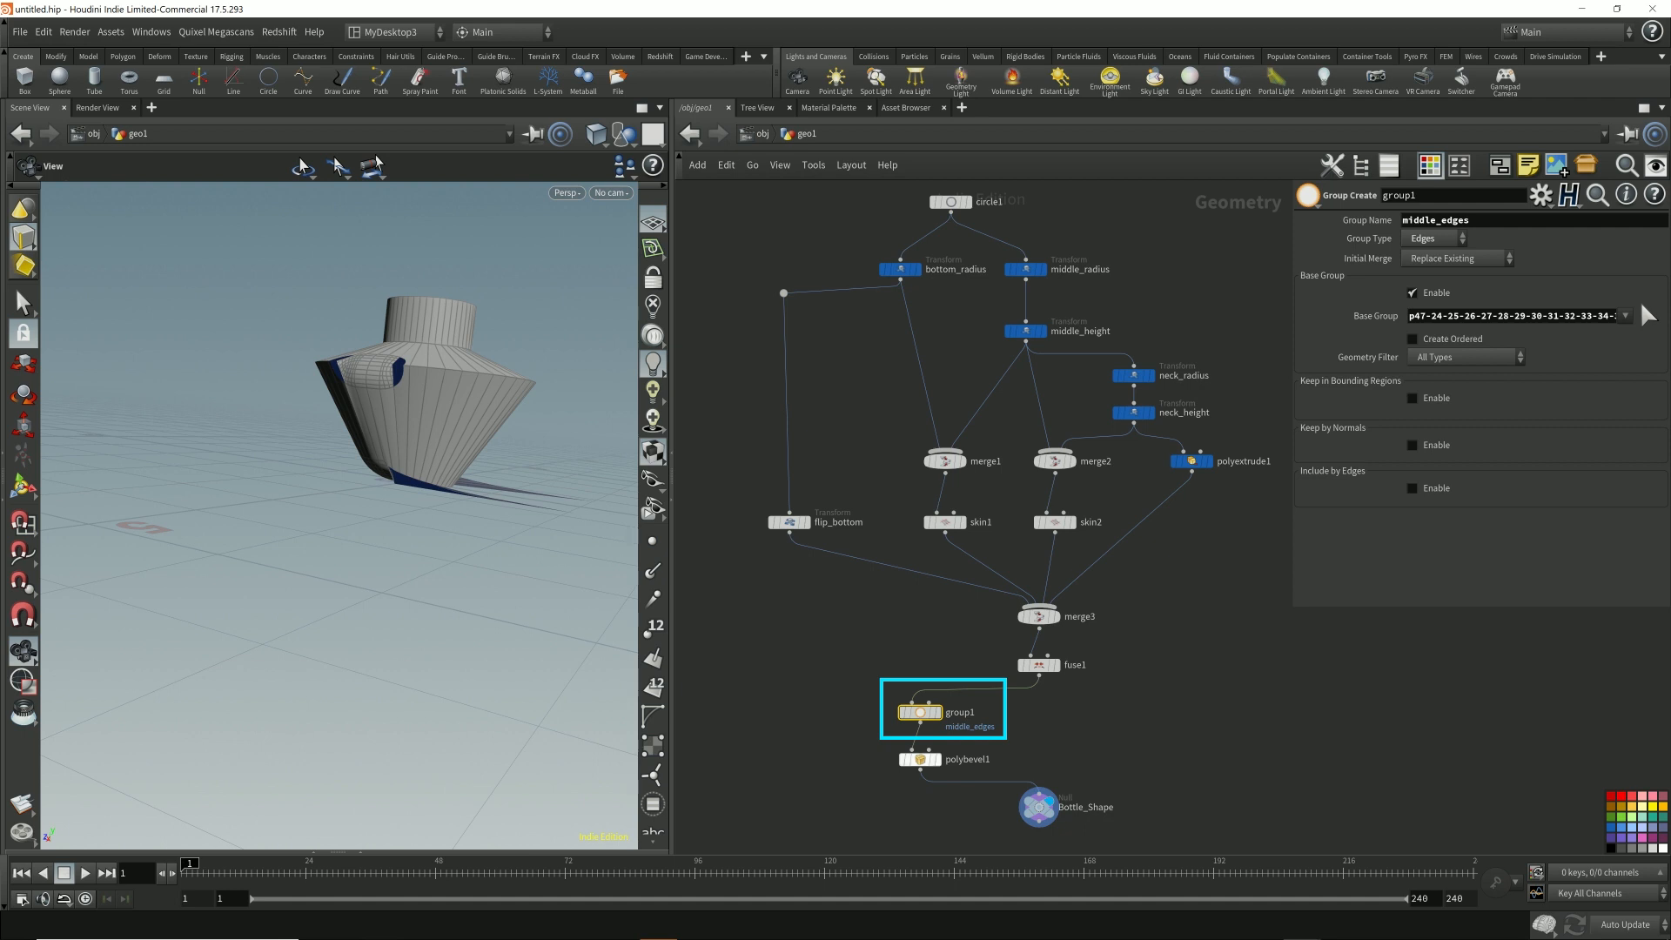
left_click(920, 759)
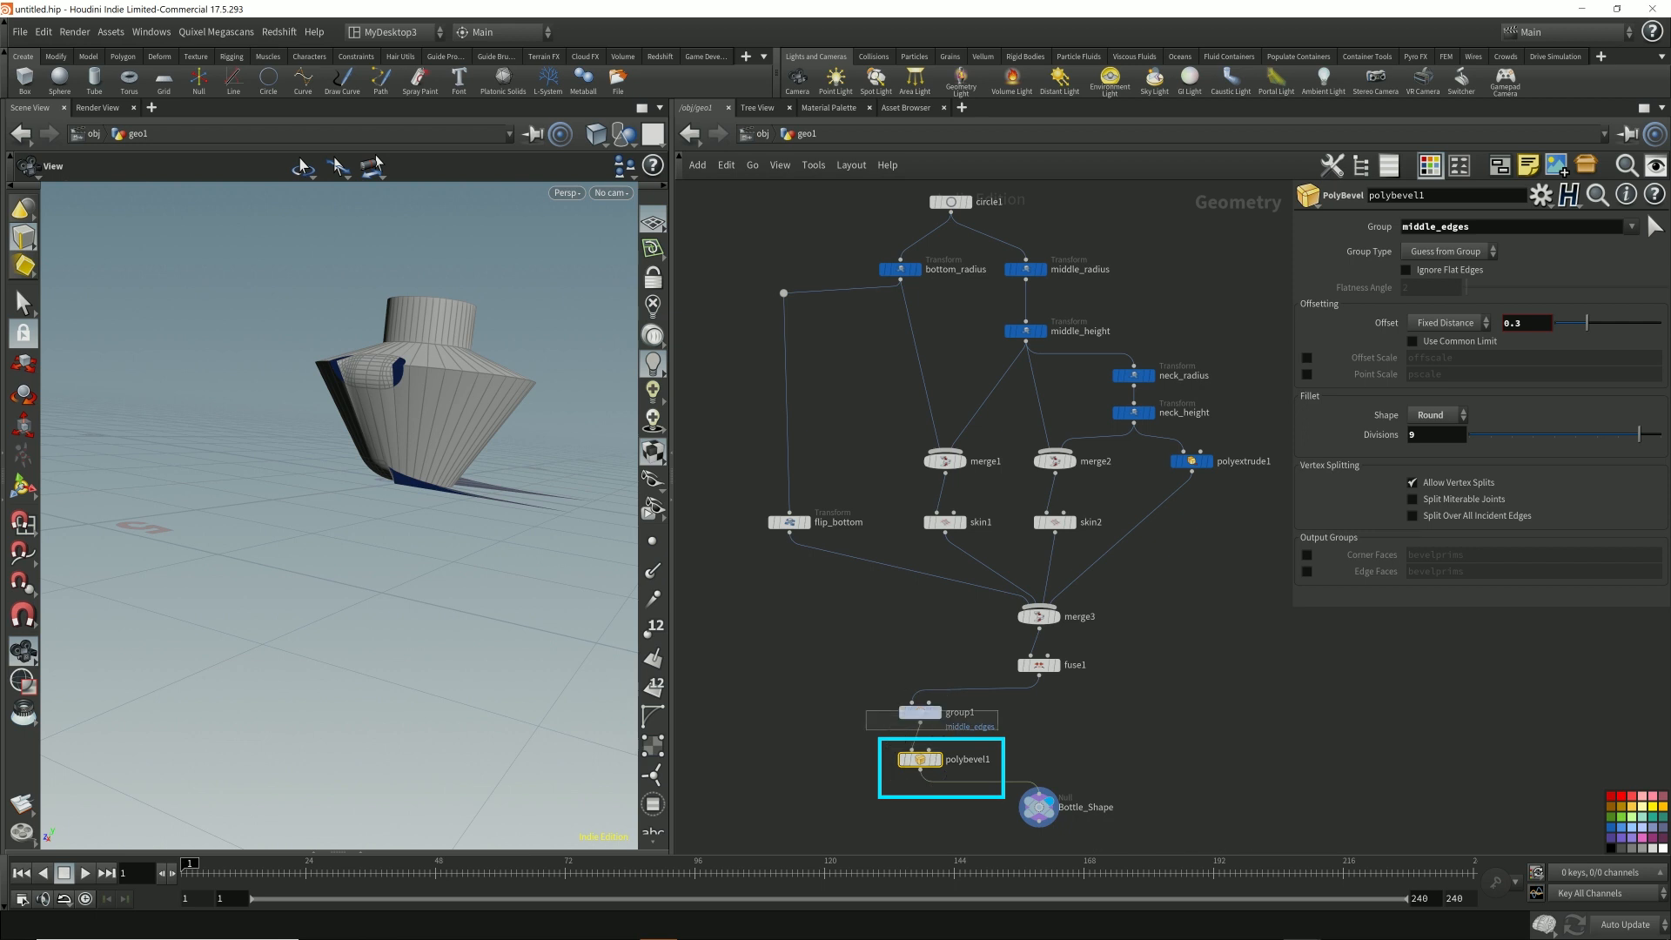
mouse_move(866, 705)
left_mouse_down()
mouse_move(1002, 730)
mouse_move(1038, 766)
left_mouse_up()
left_click(920, 759)
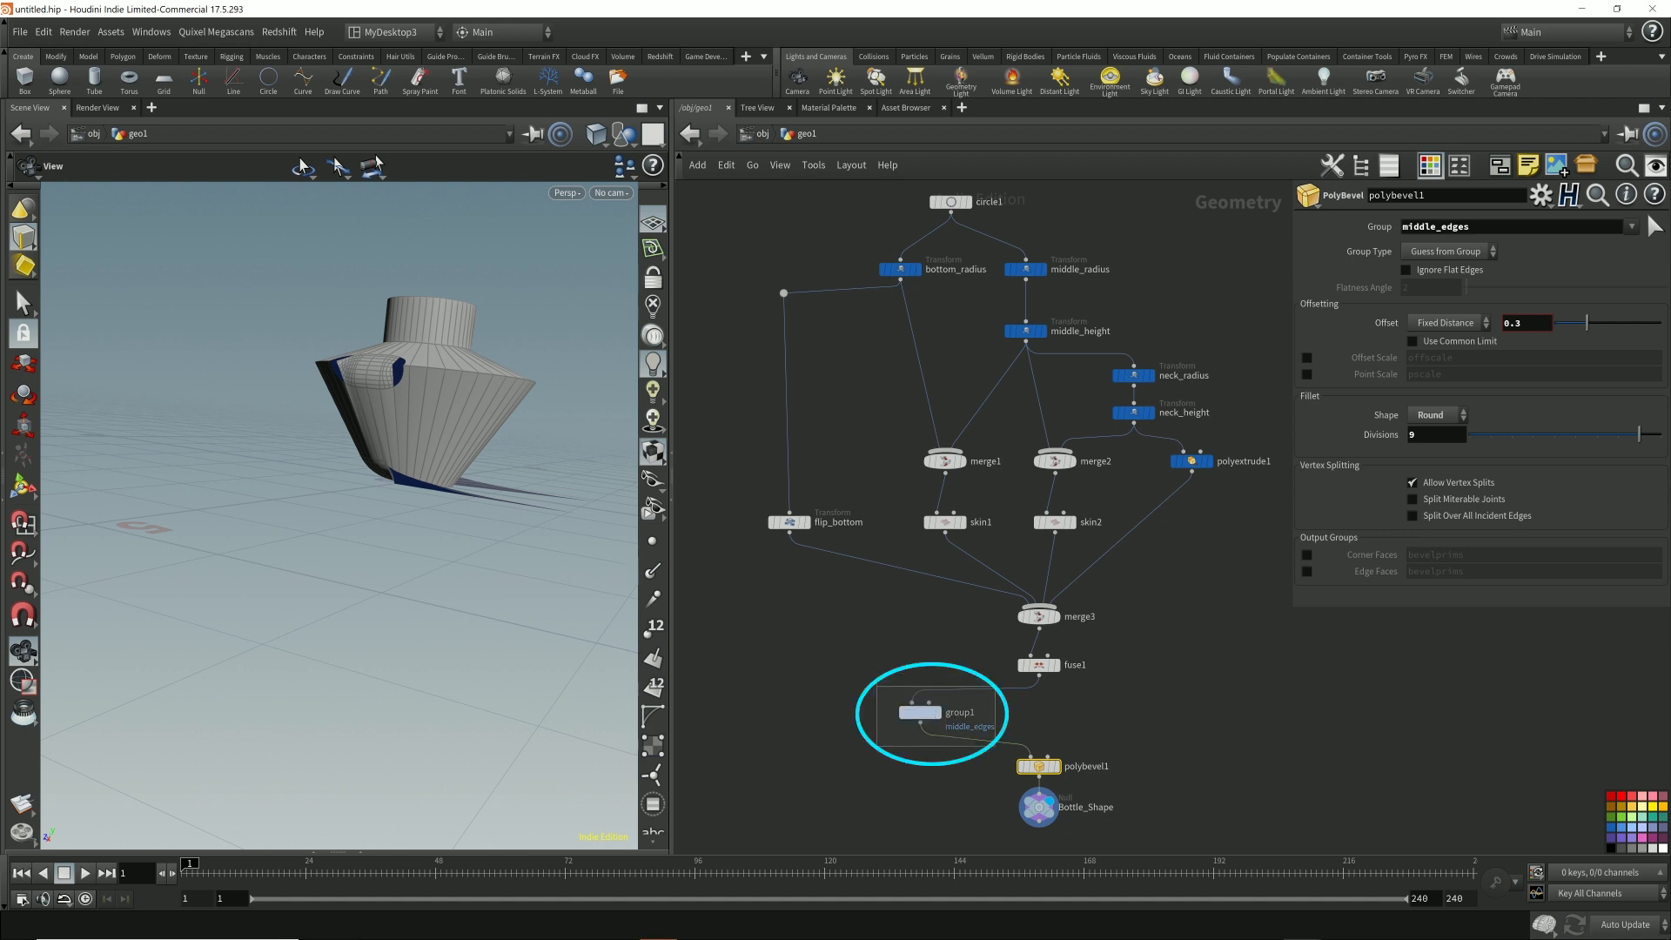
left_click_drag(876, 679, 1000, 746)
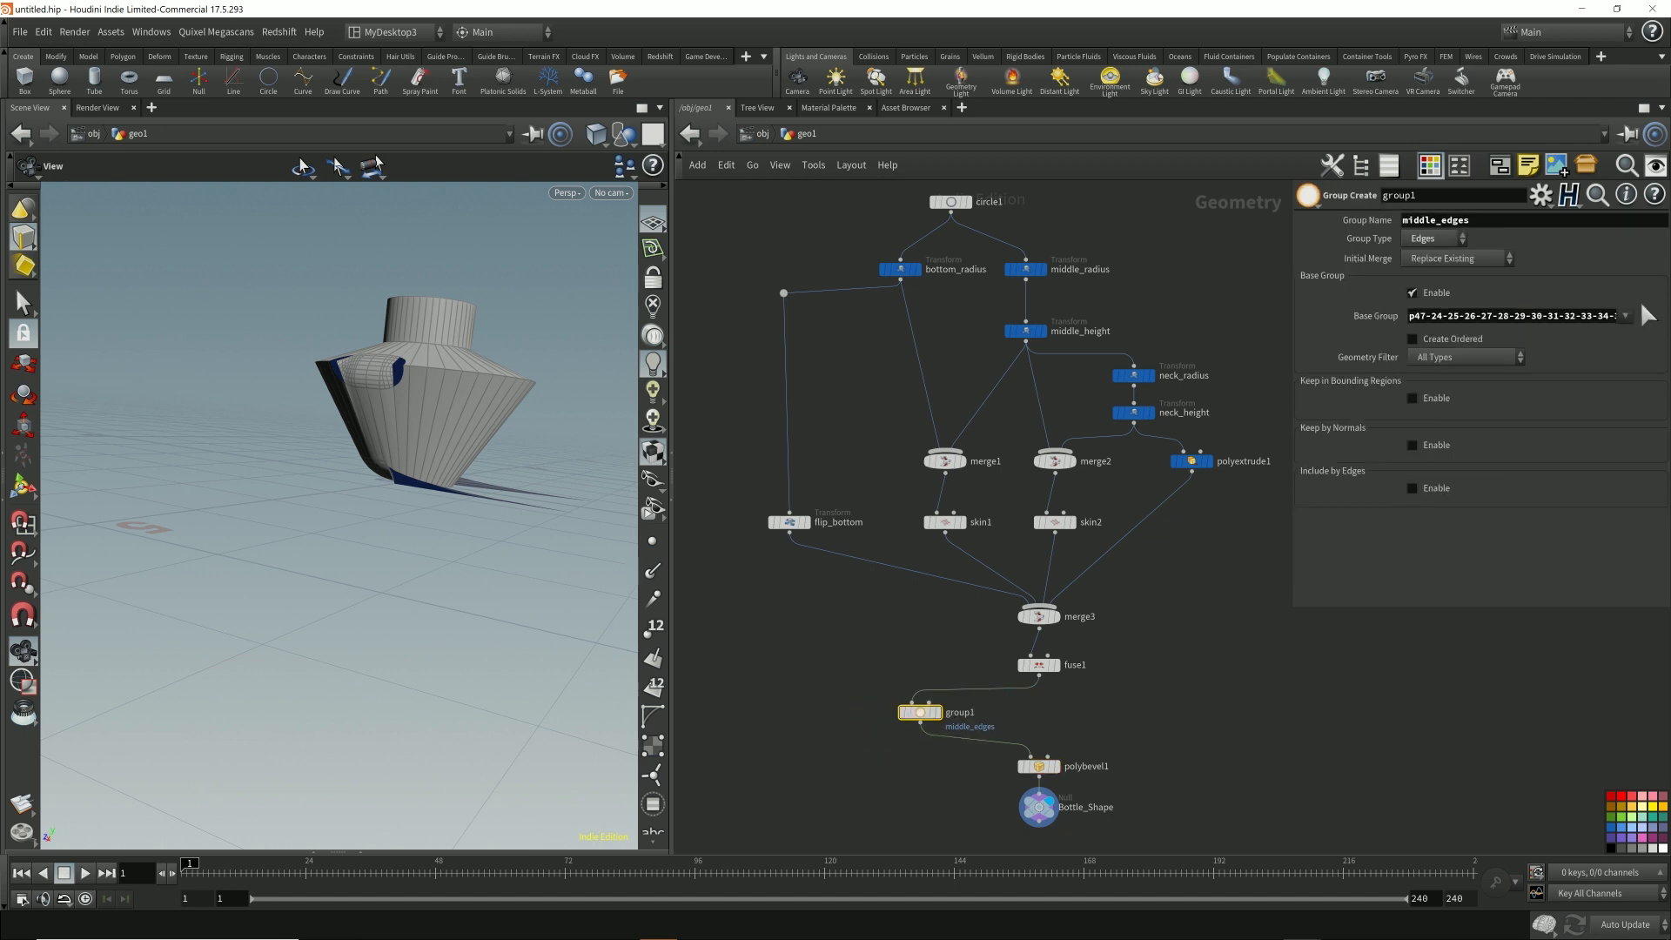
middle_click_drag(1001, 746, 1100, 601)
scroll(1036, 564, "up", 4)
left_click_drag(1072, 547, 962, 750)
left_click_drag(992, 595, 992, 724)
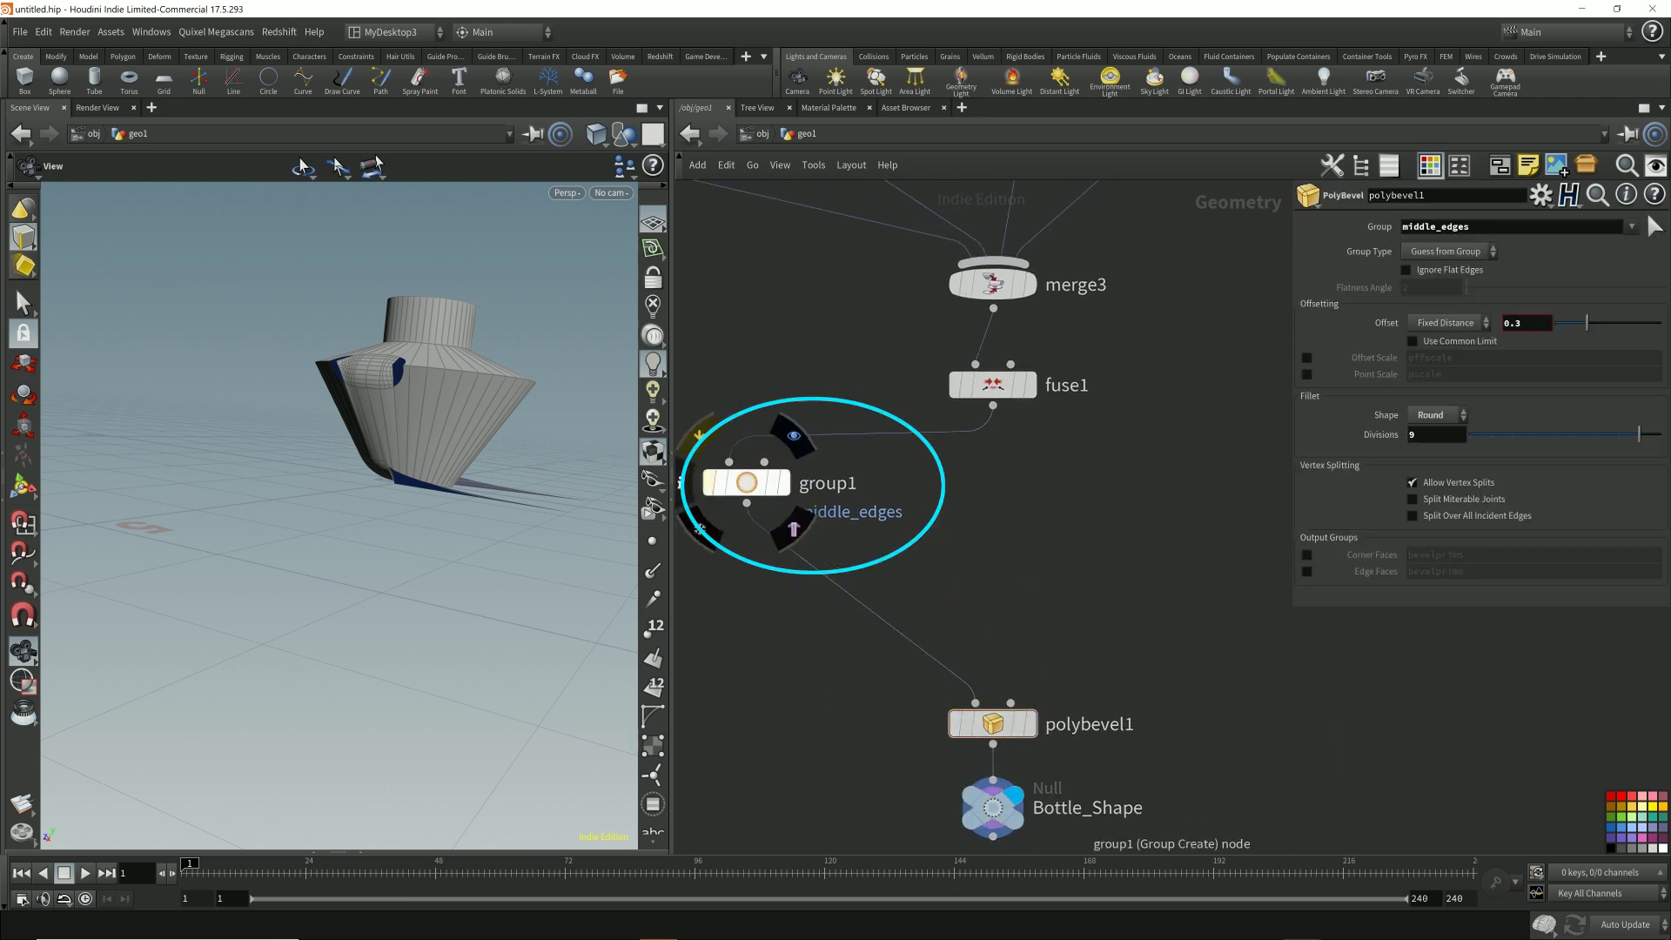
- Bypass group1 and cut its wires to fuse1 and polybevel1
left_click(688, 477)
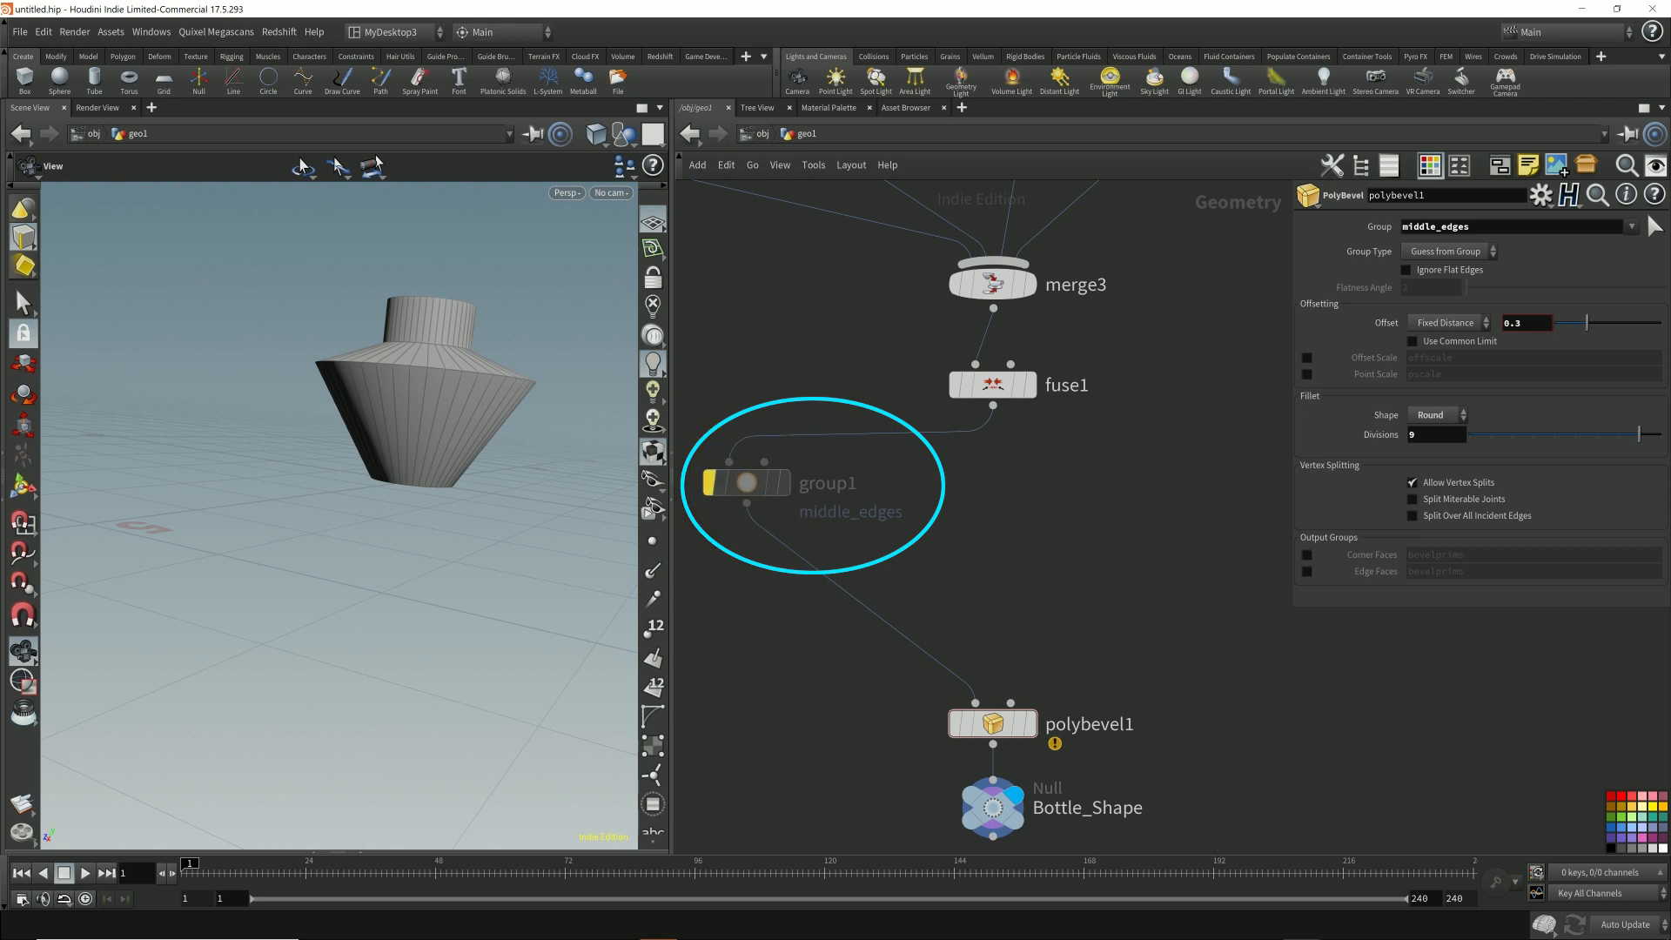
key("y")
left_click_drag(878, 411, 899, 672)
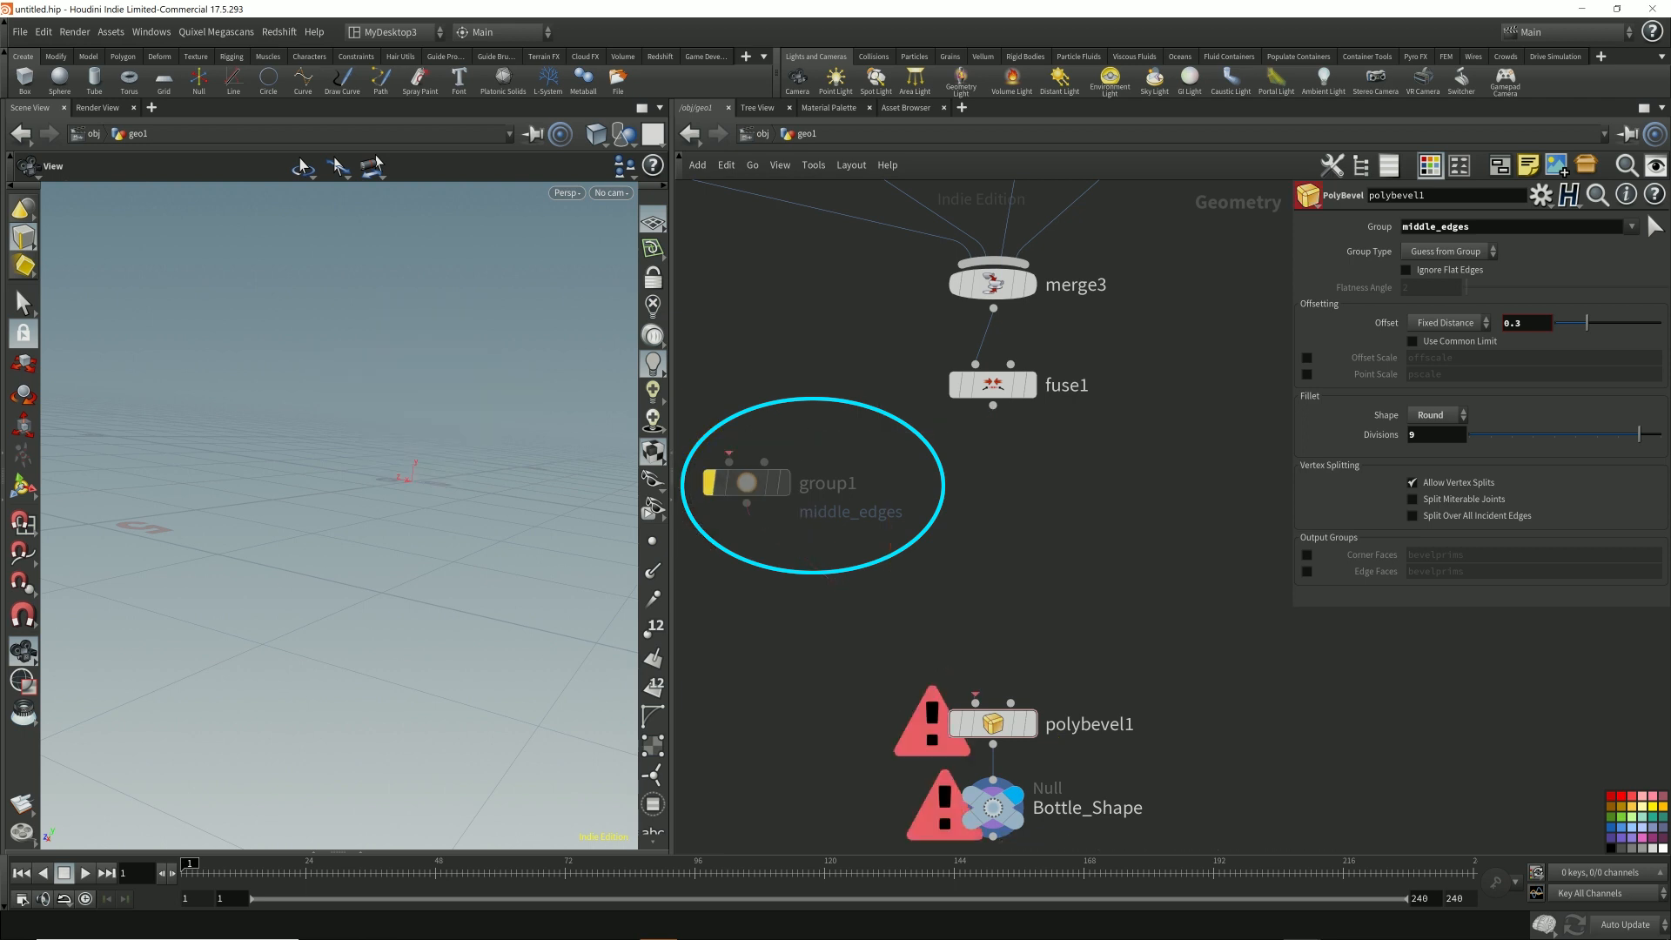
- Add an Attribute Wrangle below fuse1, connect fuse1 to its first input and display it
key("Tab")
type("attributu")
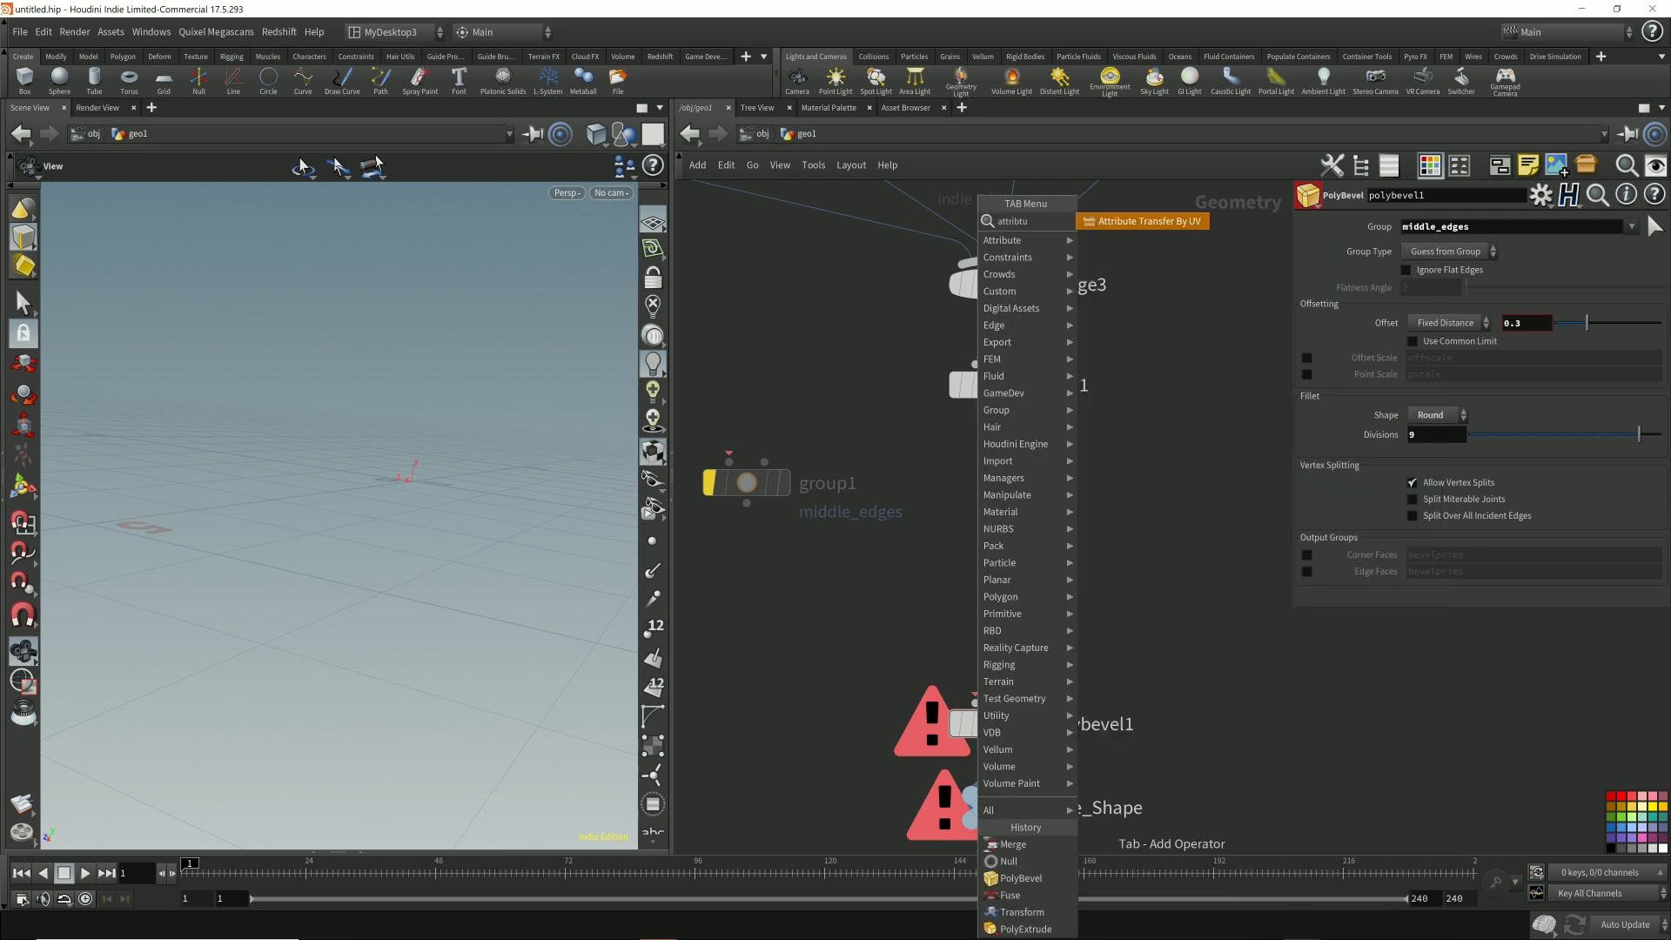
type("ewr")
key("BackSpace")
key("BackSpace")
key("BackSpace")
key("BackSpace")
key("BackSpace")
key("BackSpace")
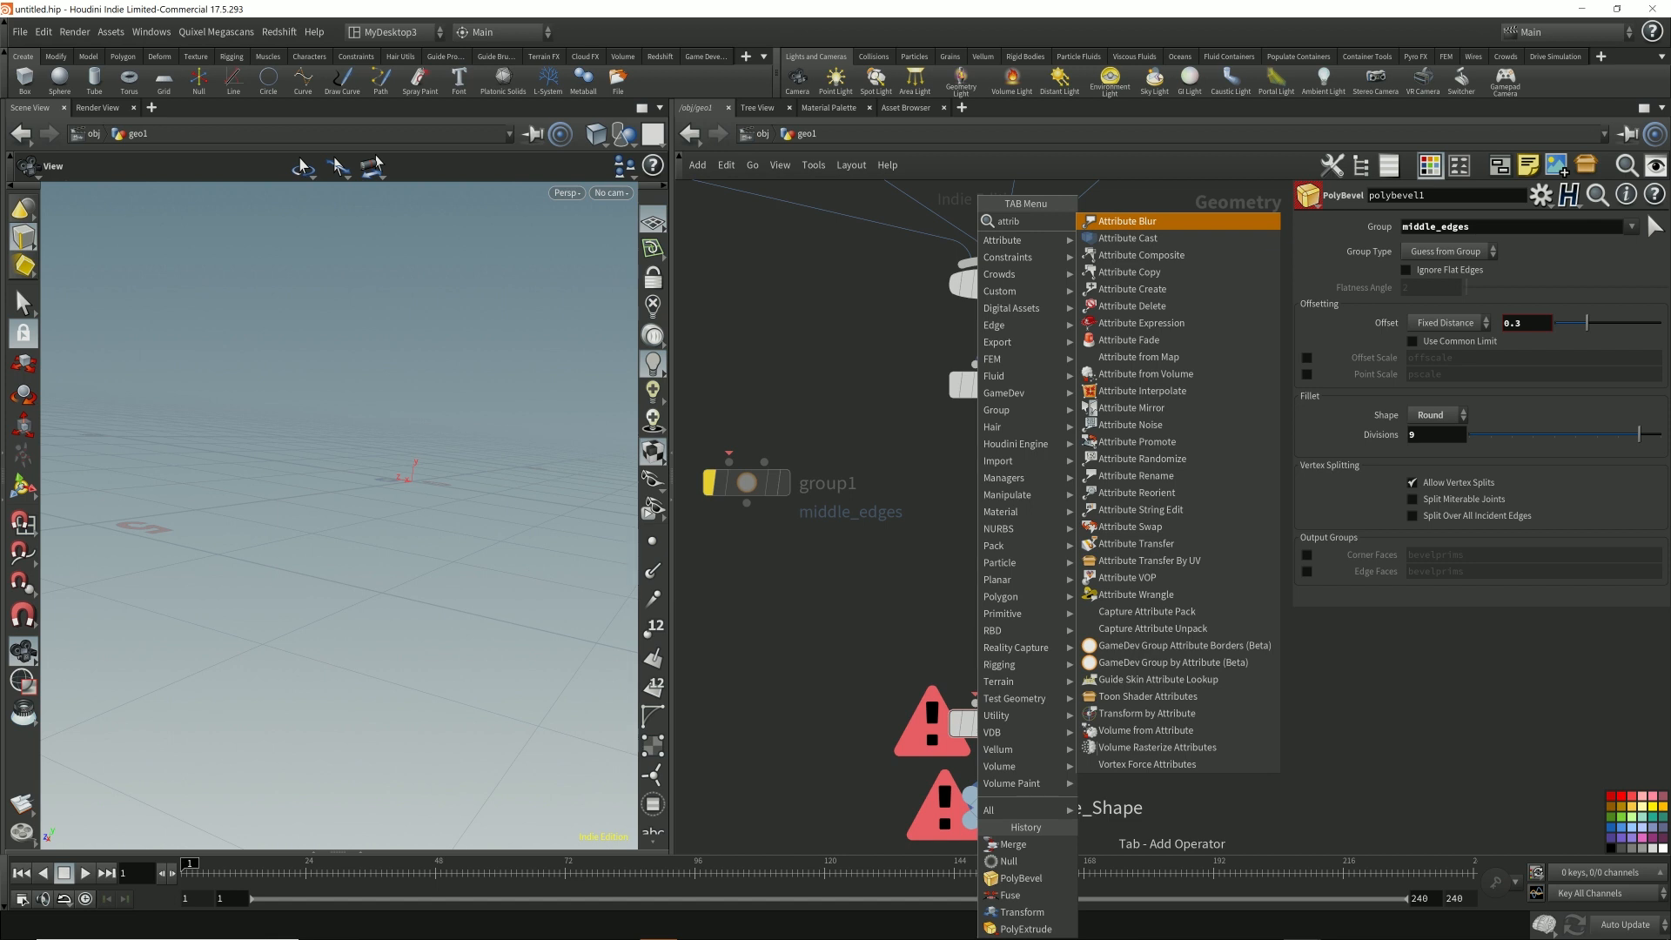
type("wr")
key("Return")
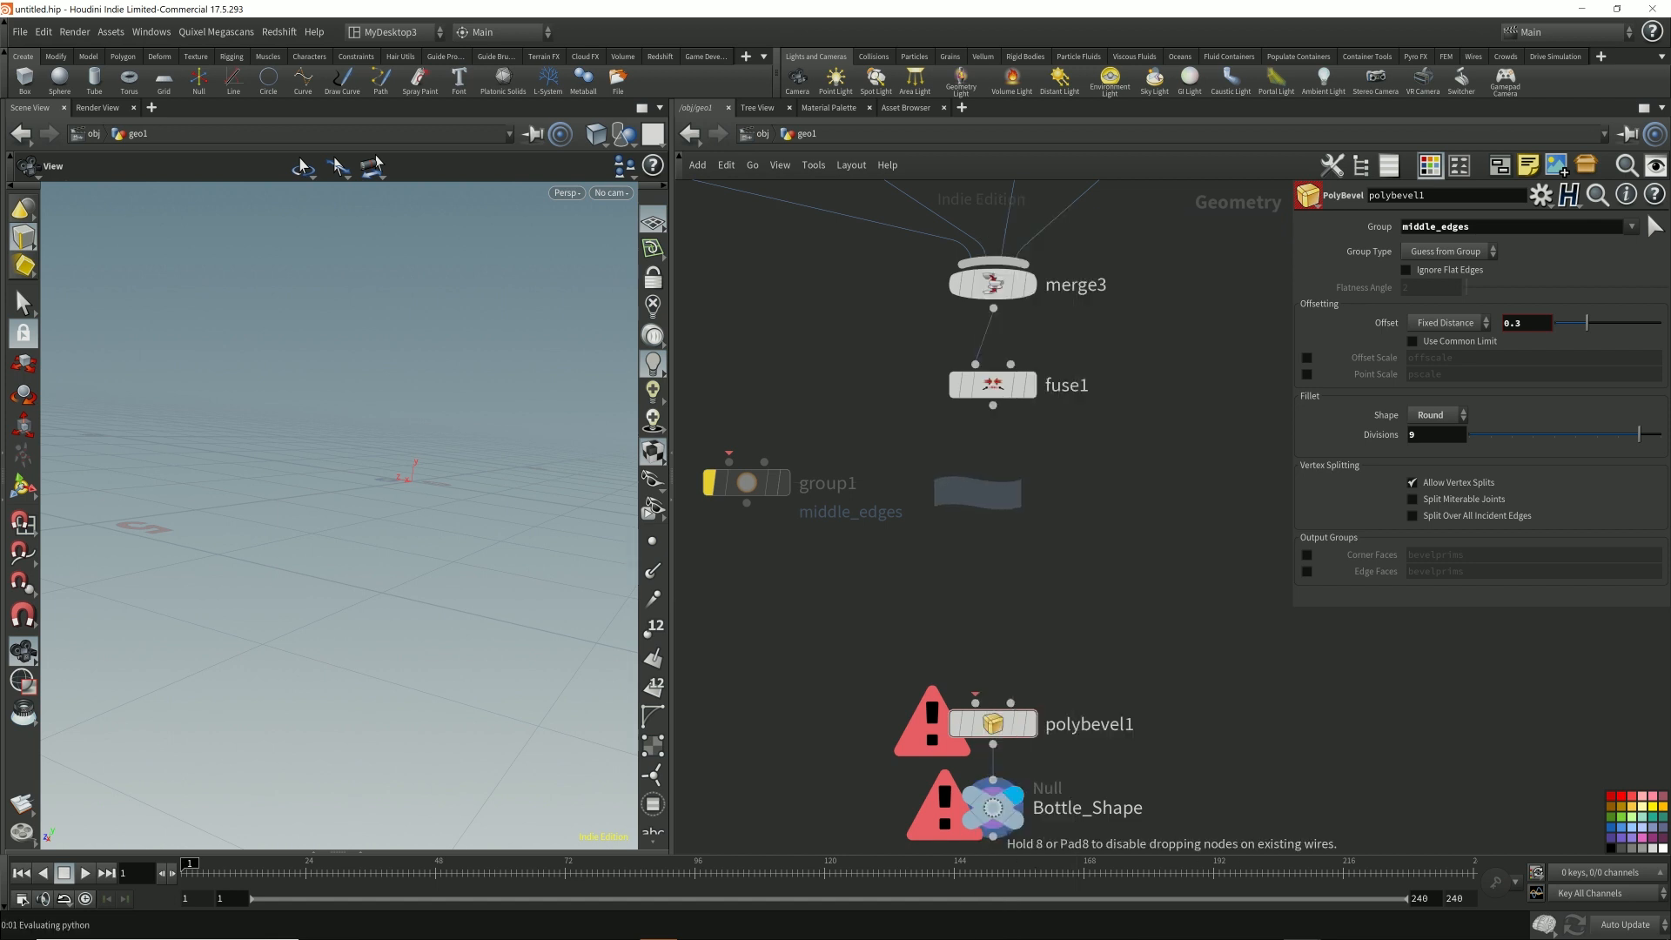
left_click(992, 482)
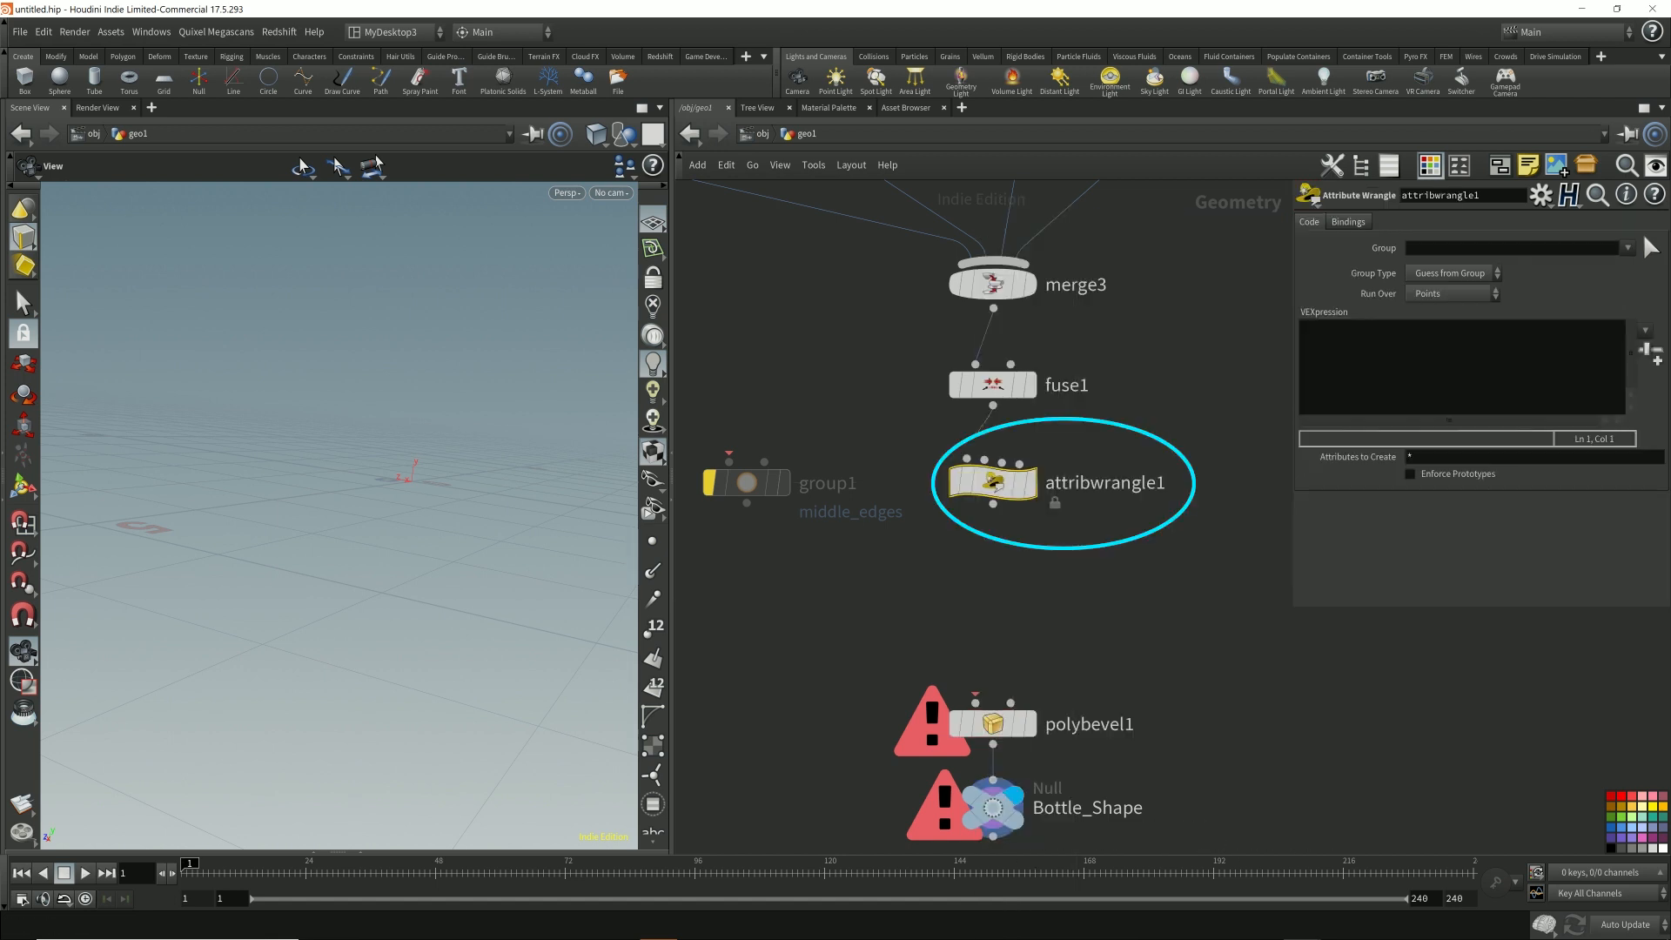
left_click_drag(992, 405, 967, 459)
left_click(1030, 483)
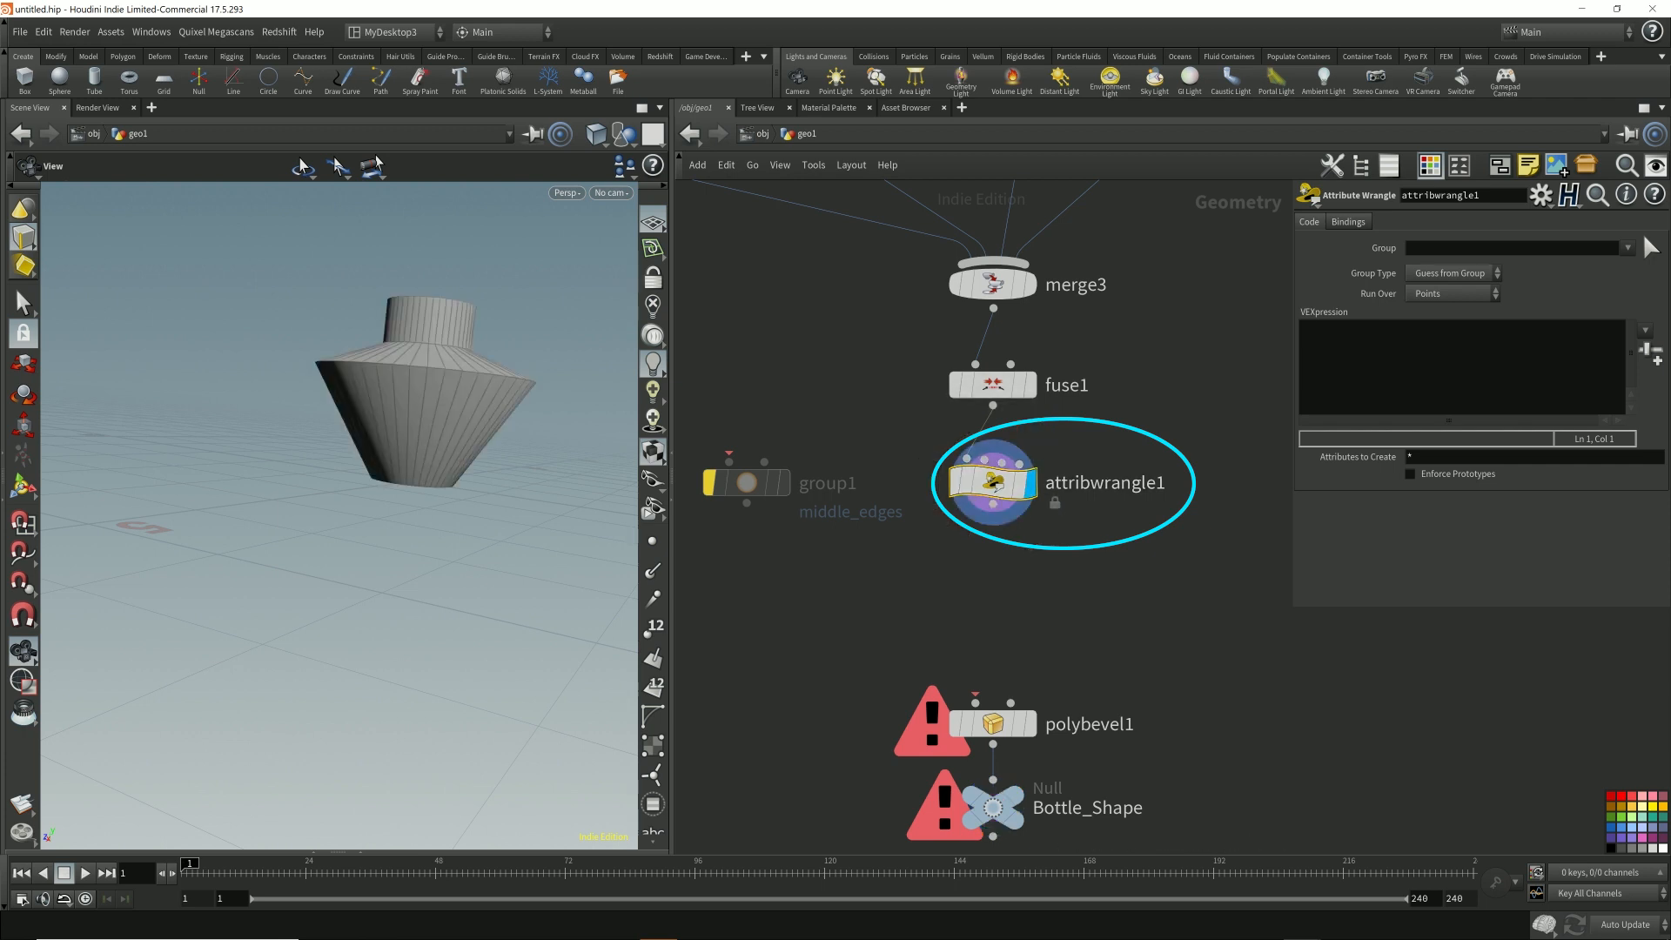
- Insert a Group Create node between fuse1 and attribwrangle1, moving the wrangle down to make room
left_click_drag(366, 409, 391, 501)
left_click_drag(992, 482, 995, 548)
key("Tab")
type("group cr")
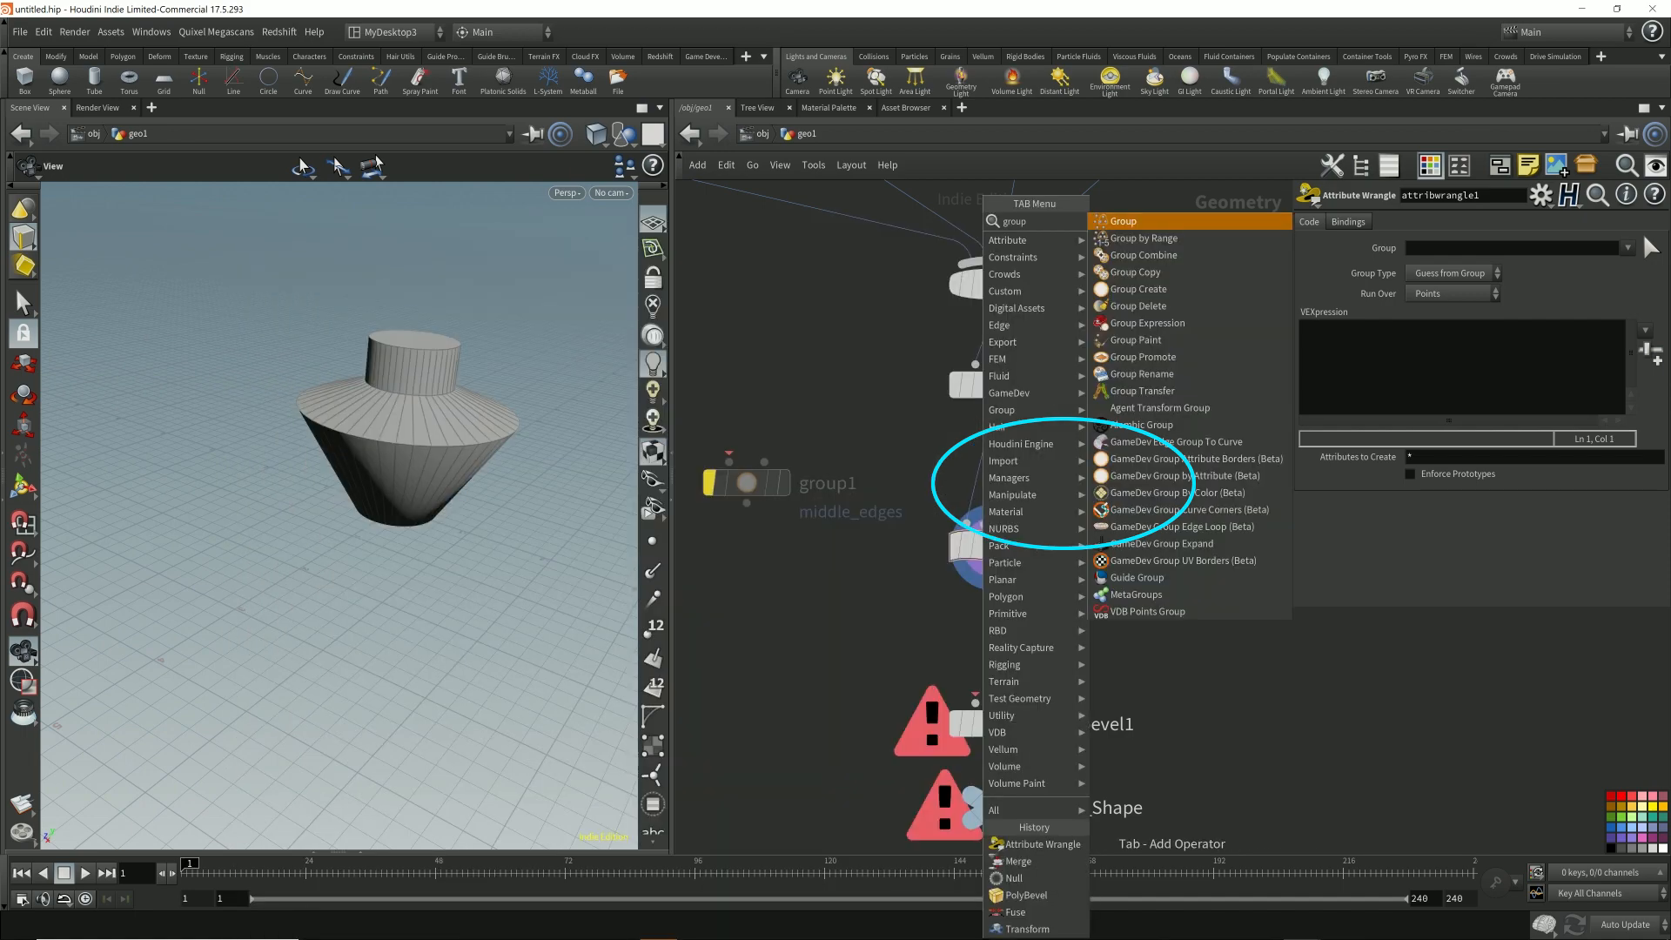
key("Return")
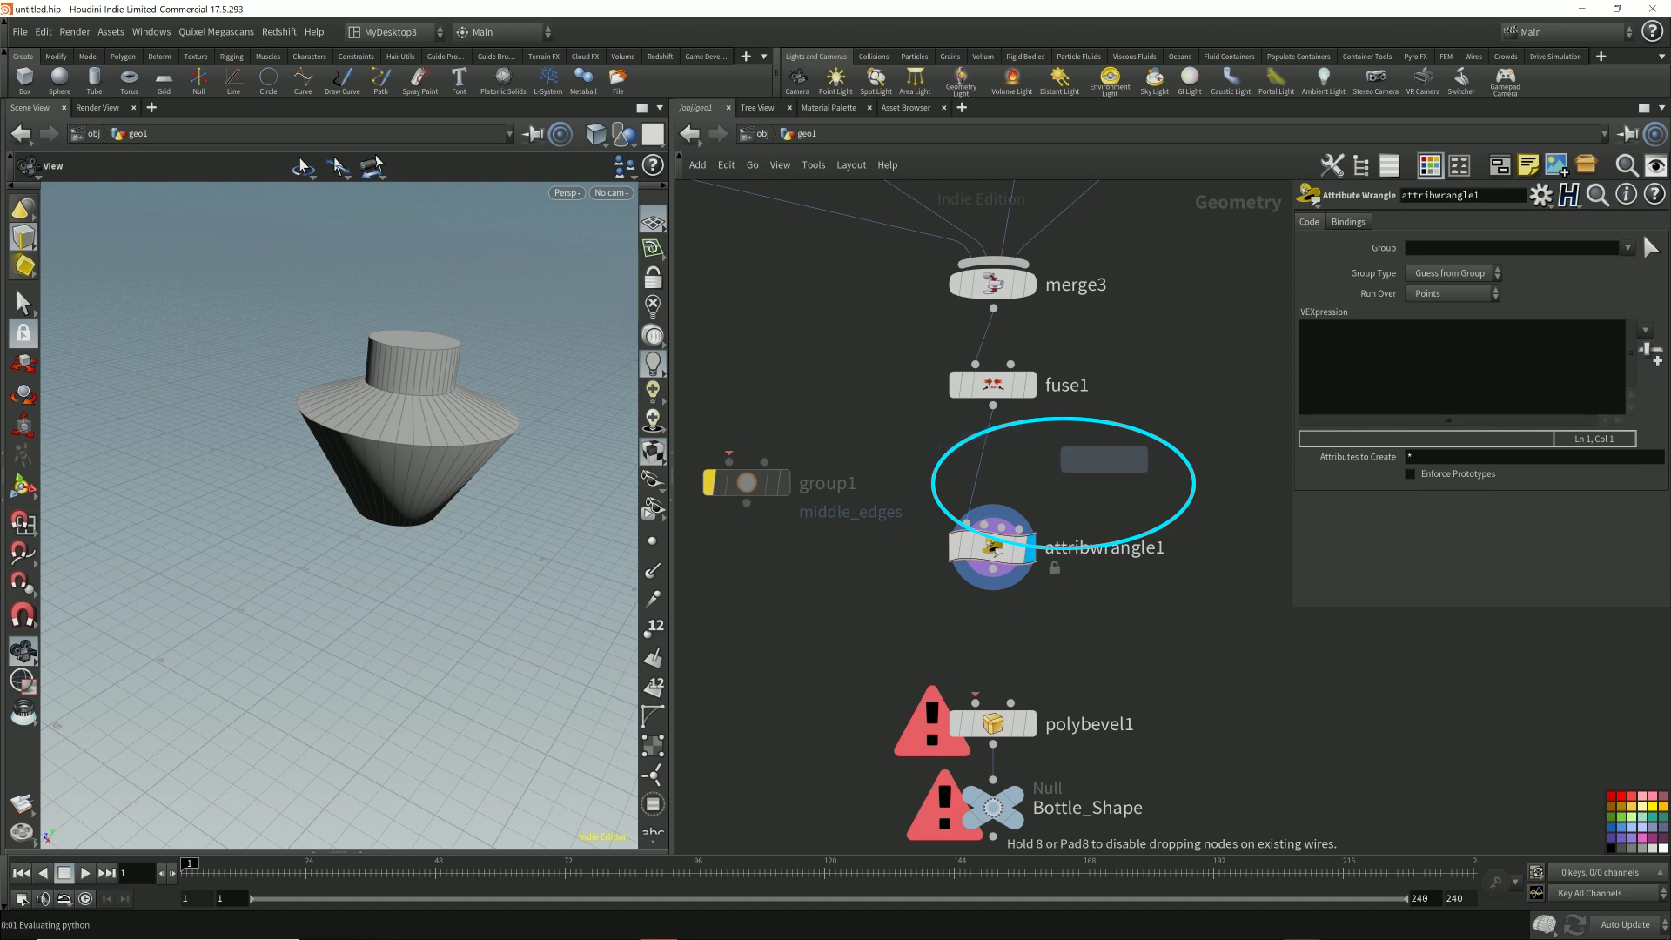
left_click(1103, 460)
left_click_drag(1103, 459, 993, 484)
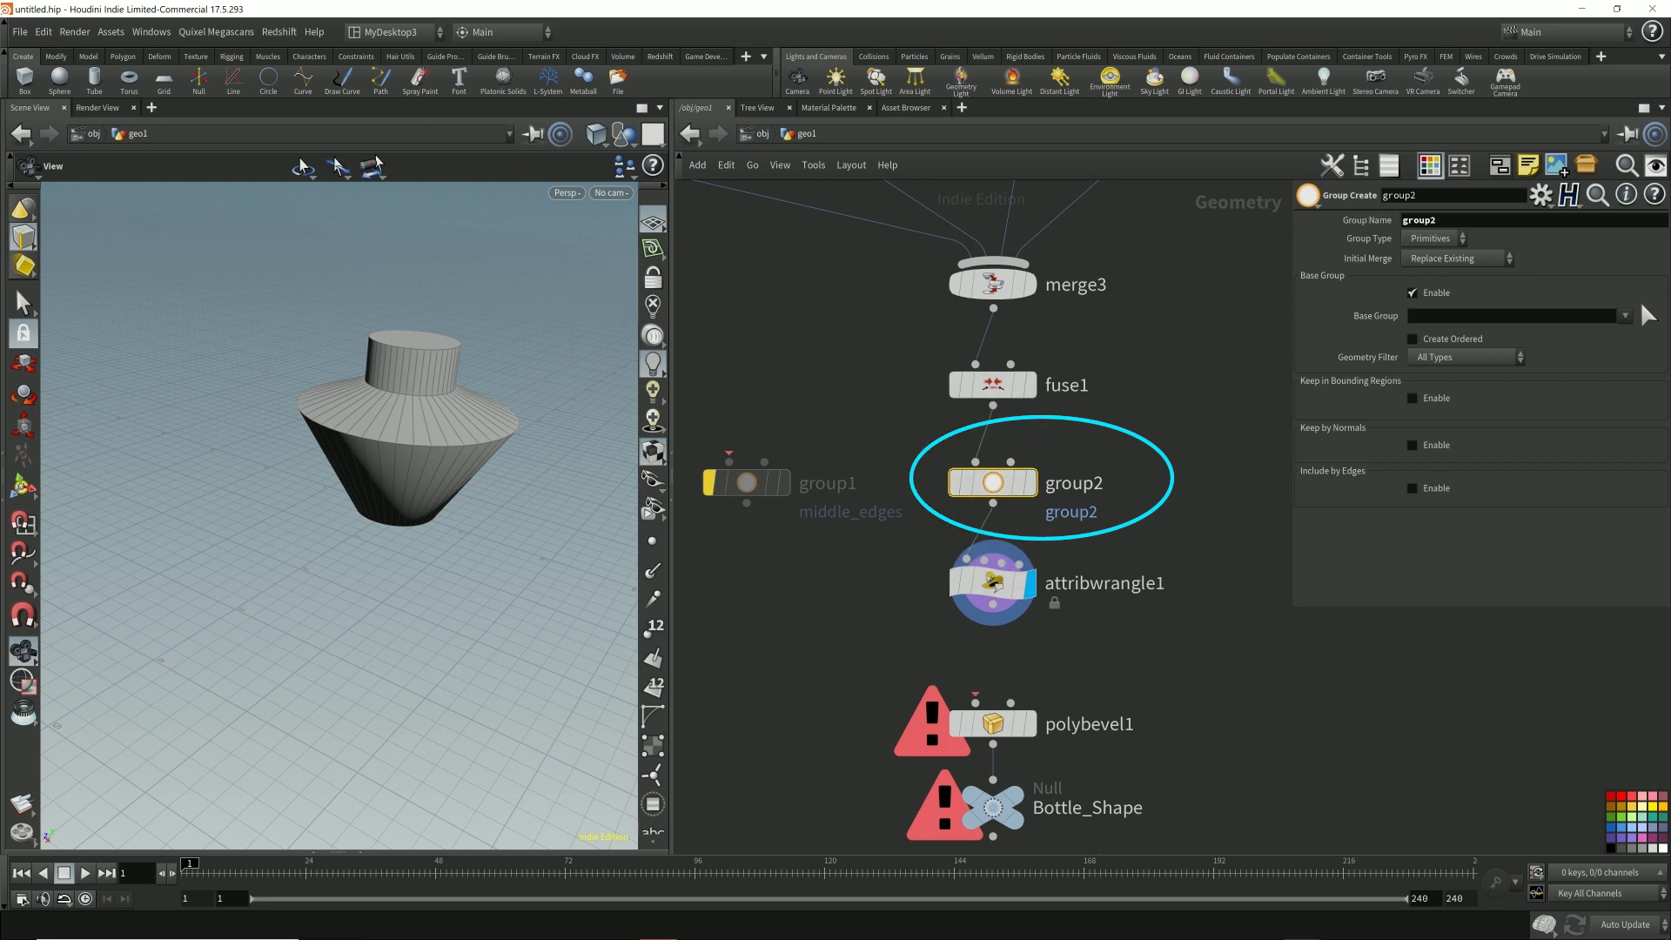
- Set the new group node's Group Name to middle_edges and disable its Base Group
type("mid")
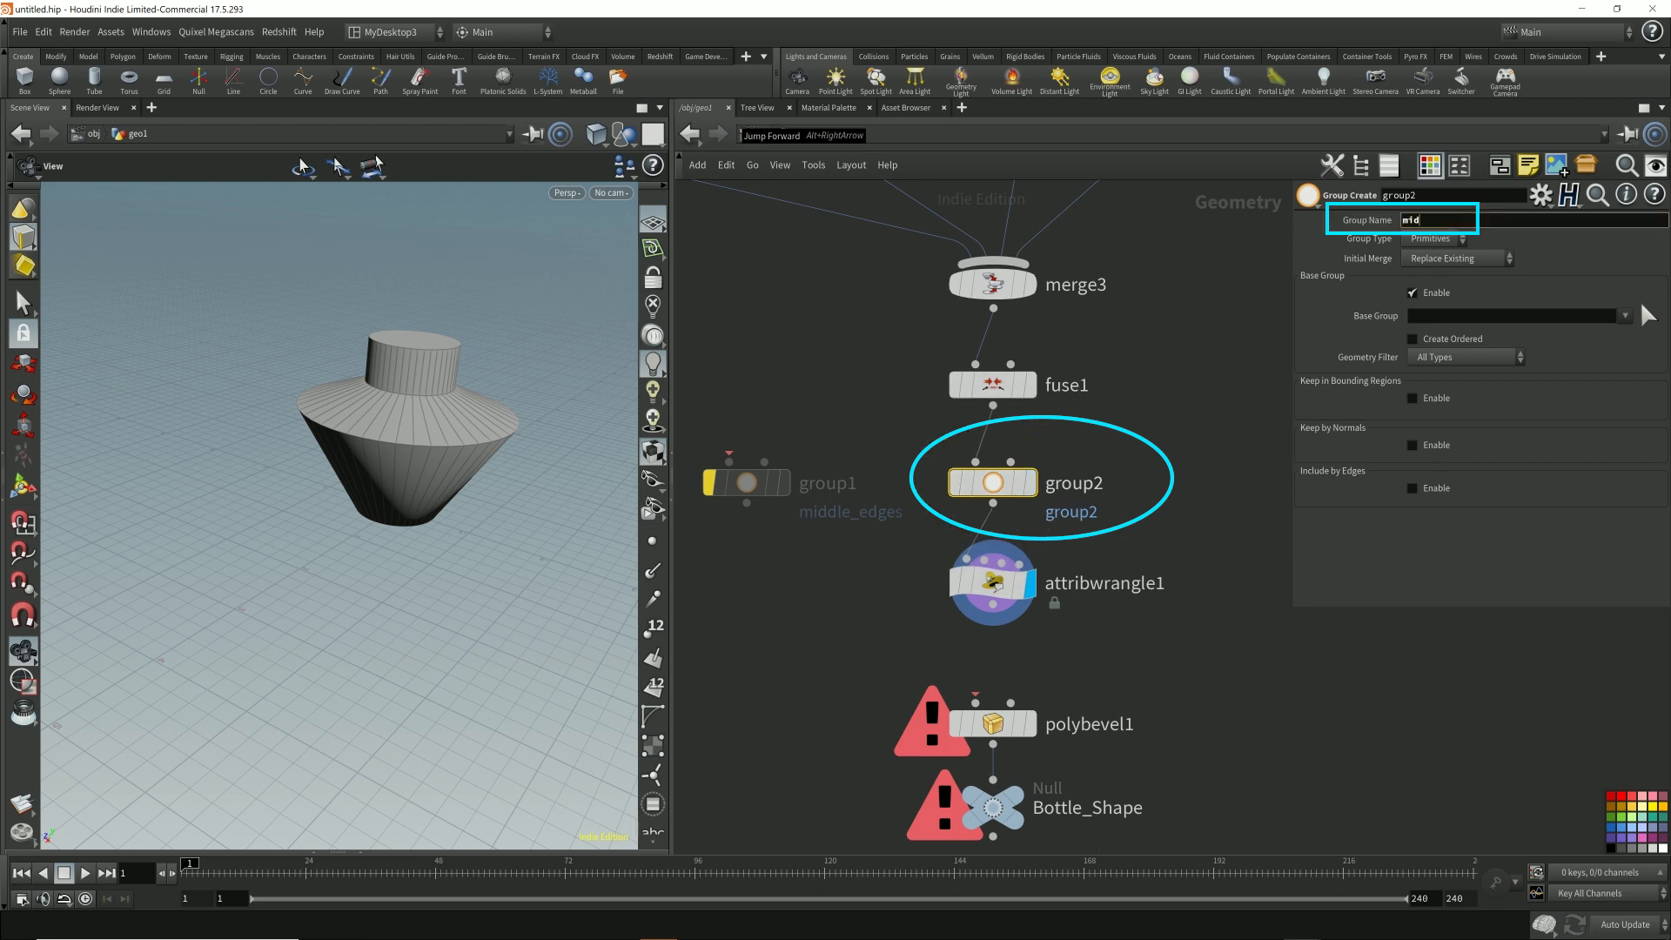
type("dle_edges")
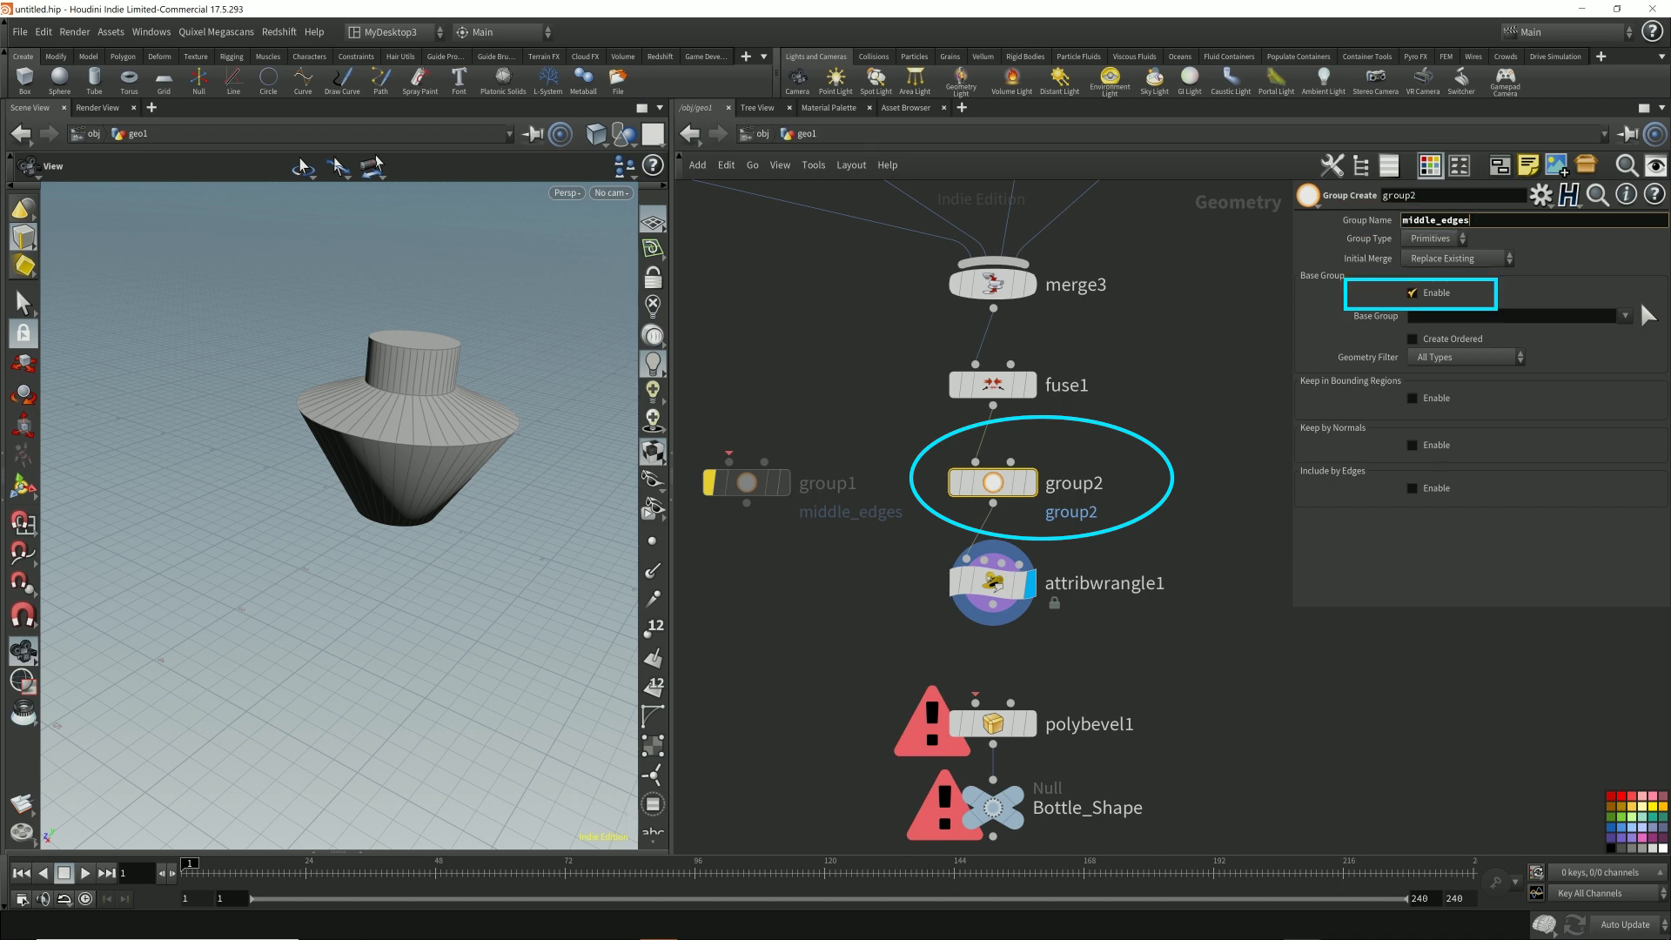
left_click(1411, 292)
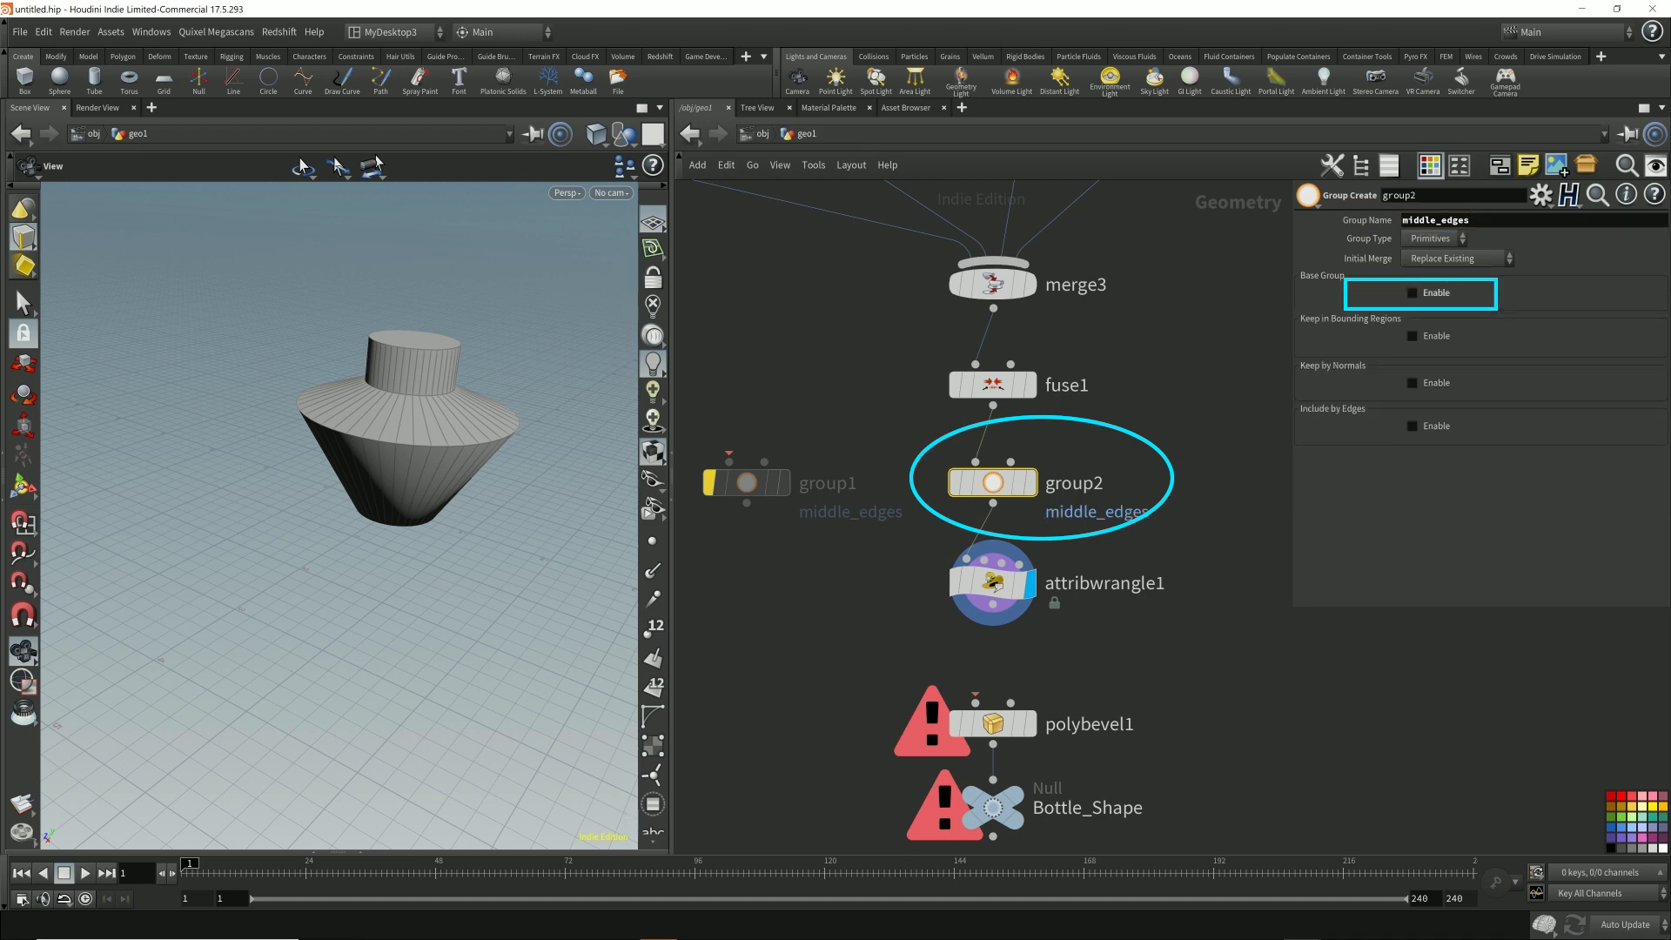
left_click(1073, 483)
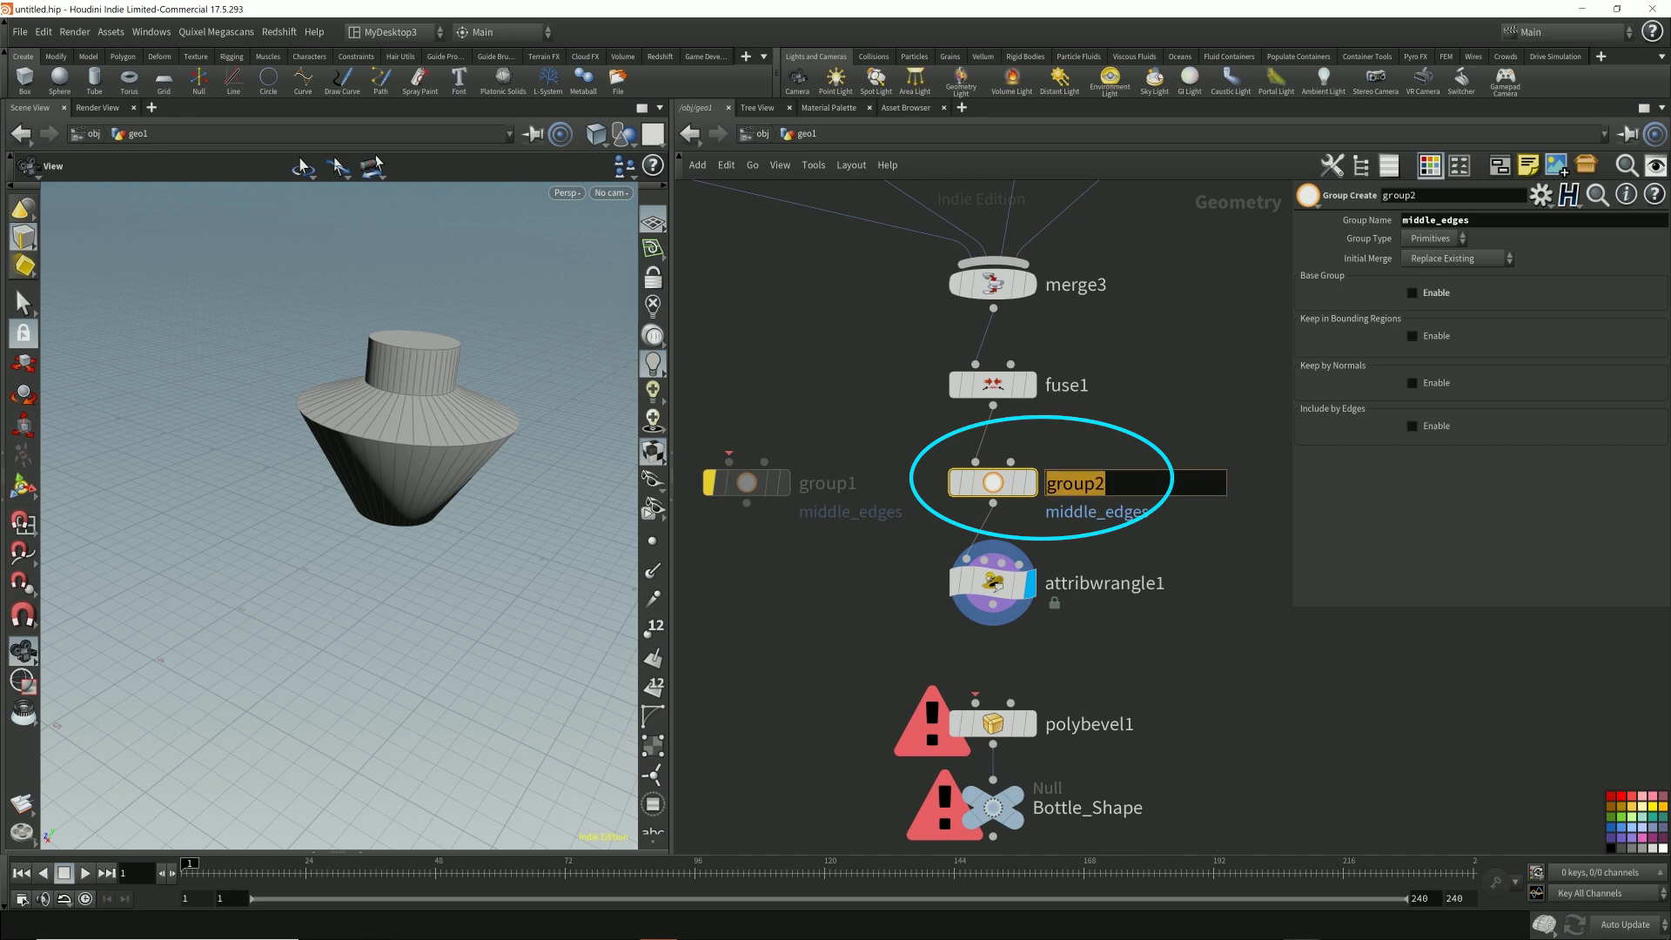
key("Escape")
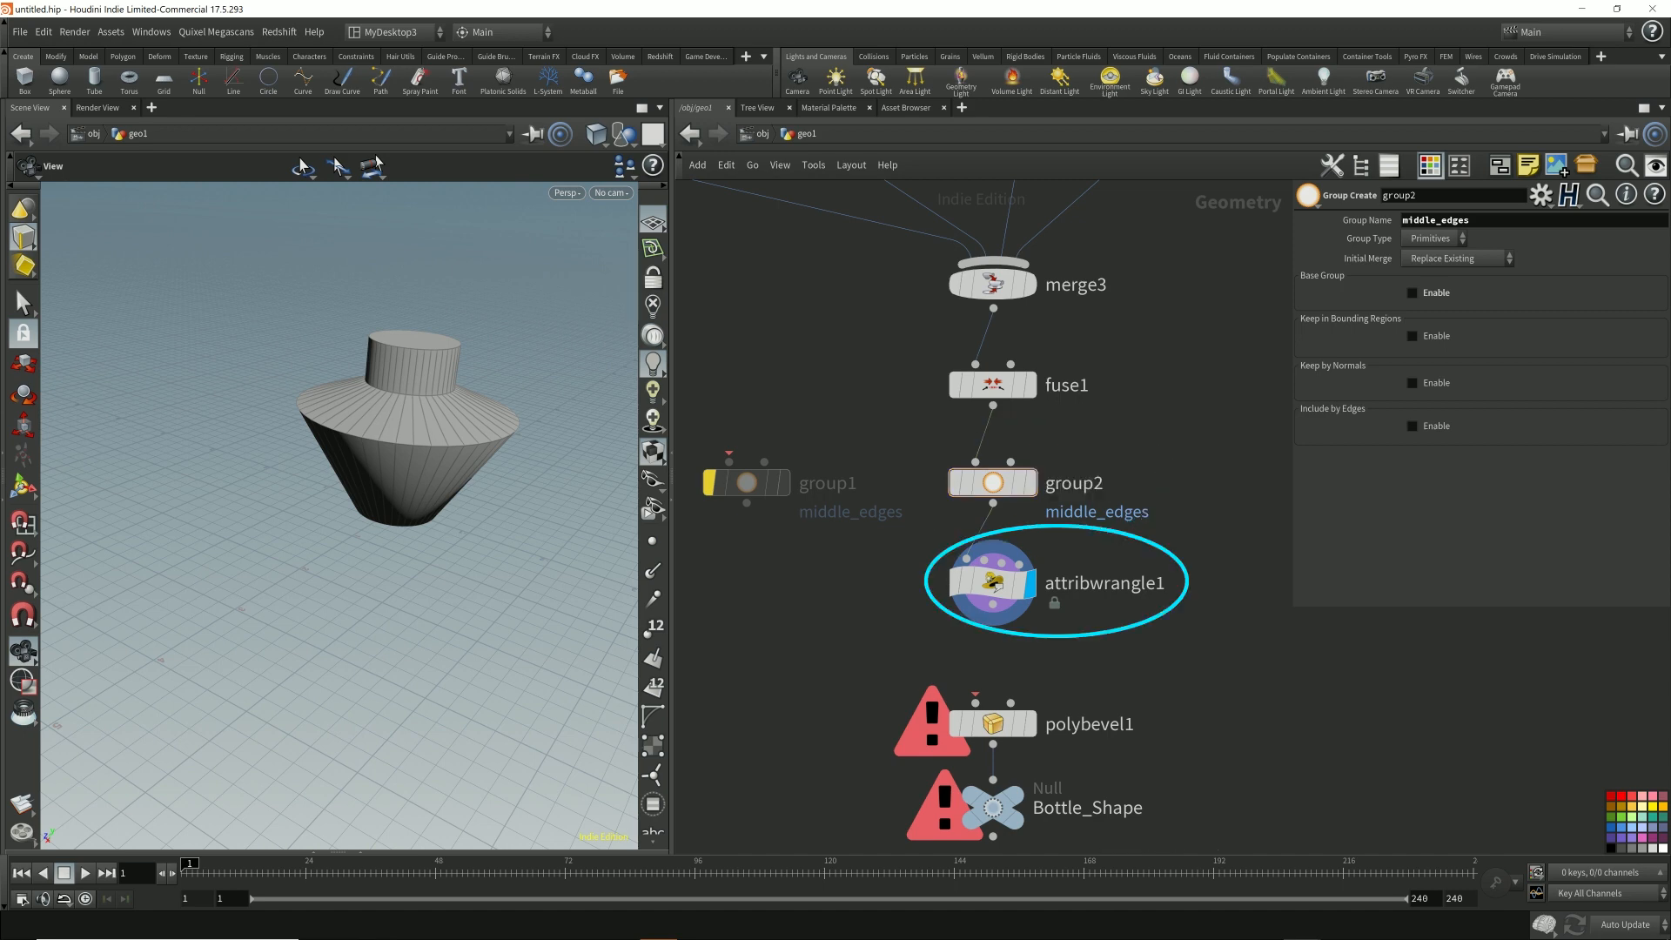
- Enter VEX in attribwrangle1 that splits npoints(0) into four sections and adds the middle section's edge loop to middle_edges with setedgegroup
left_click(994, 583)
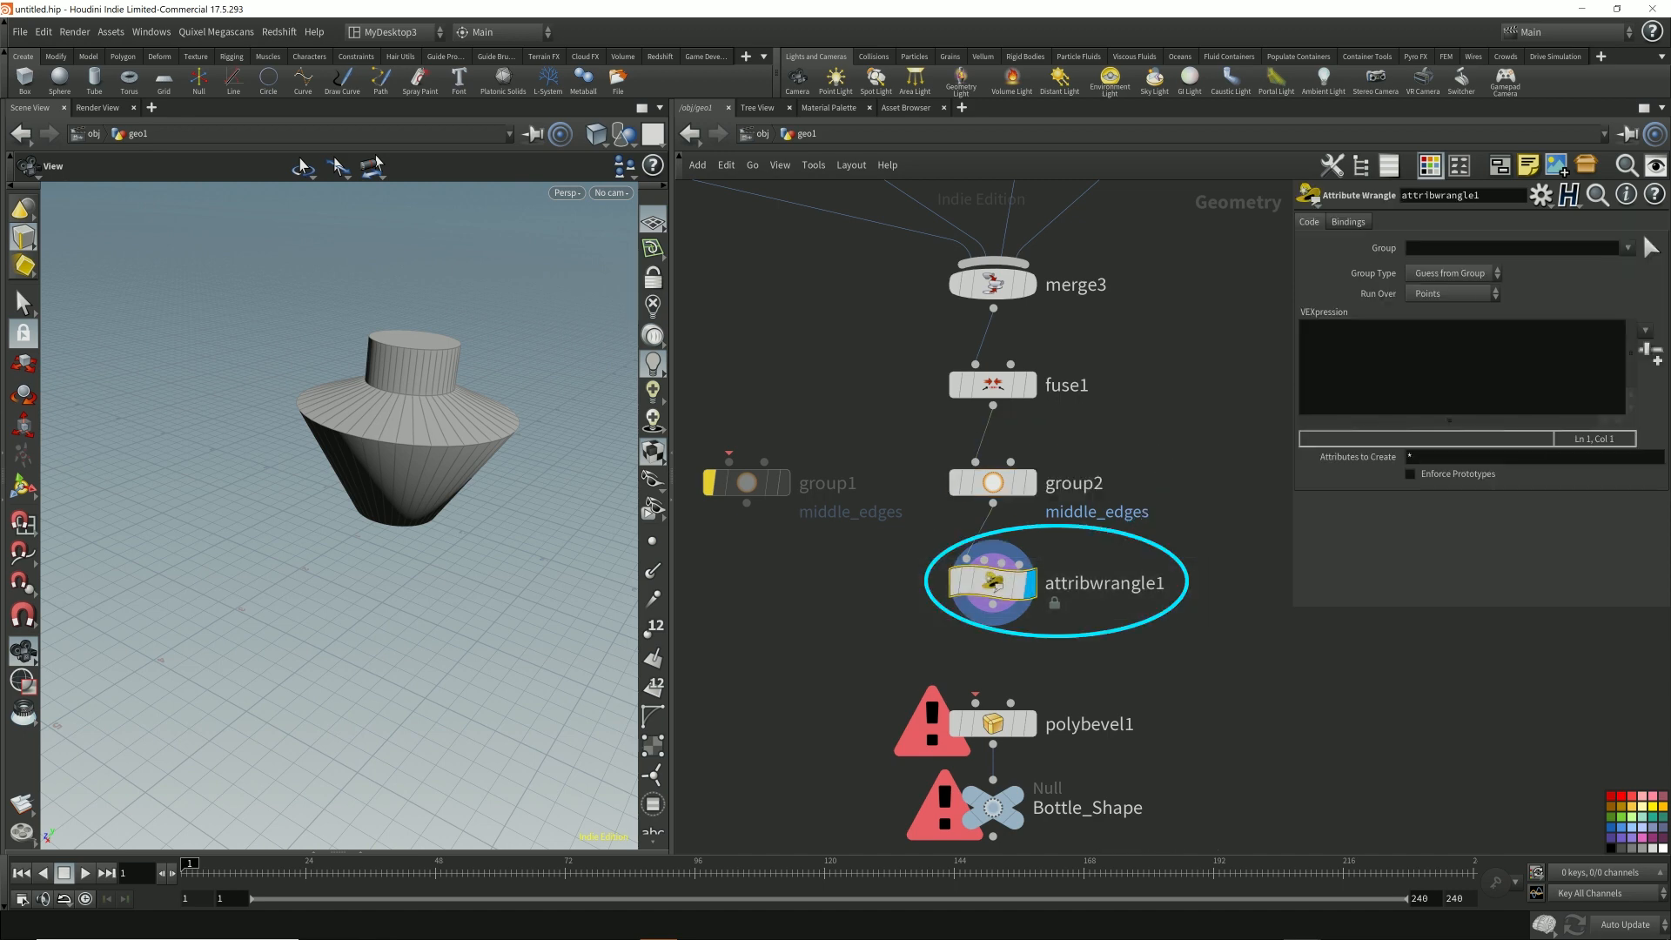
left_click(1301, 326)
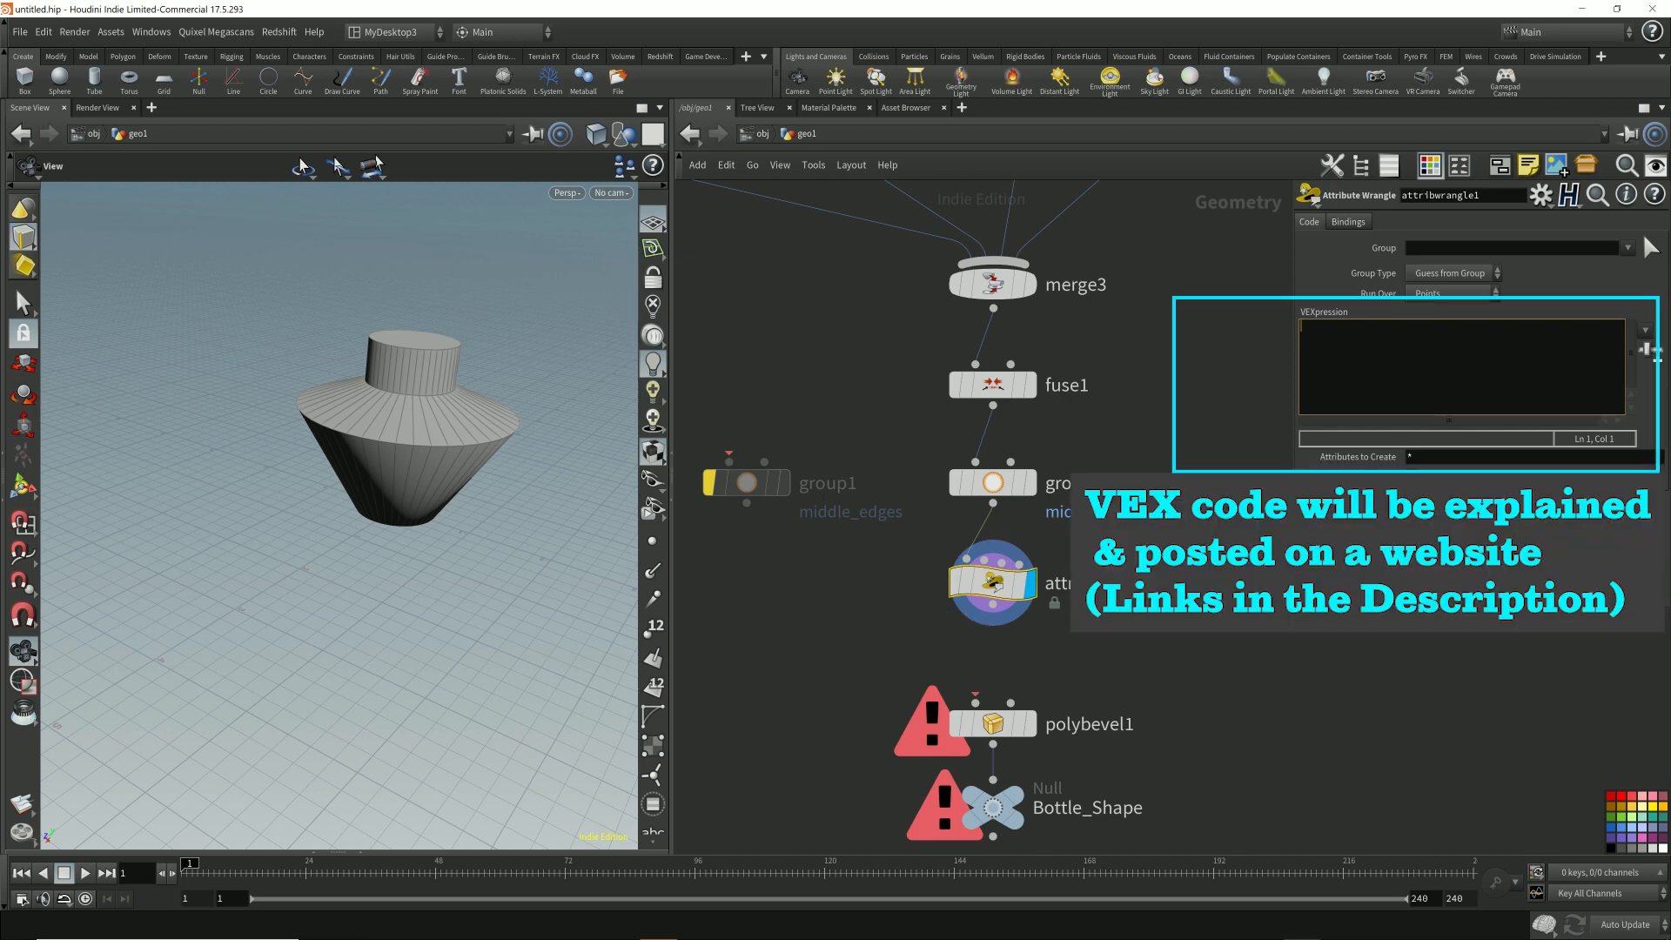
type("int totPts = npoints(0); int ptsInEdgeSect = totPts / 4;  int midSect_firstPt = ptsInEdgeSect; int midSect_lastPt = (ptsInEdgeSect*2); for(int i=midSect_firstPt; i< midSect_lastPt-1; i++) {     setedgegroup(0, \"middle_edges\", i, i+1, 1); } setedgegroup(0, \"middle_edges\", midSect_firstPt, midSect_lastPt-1, 1);")
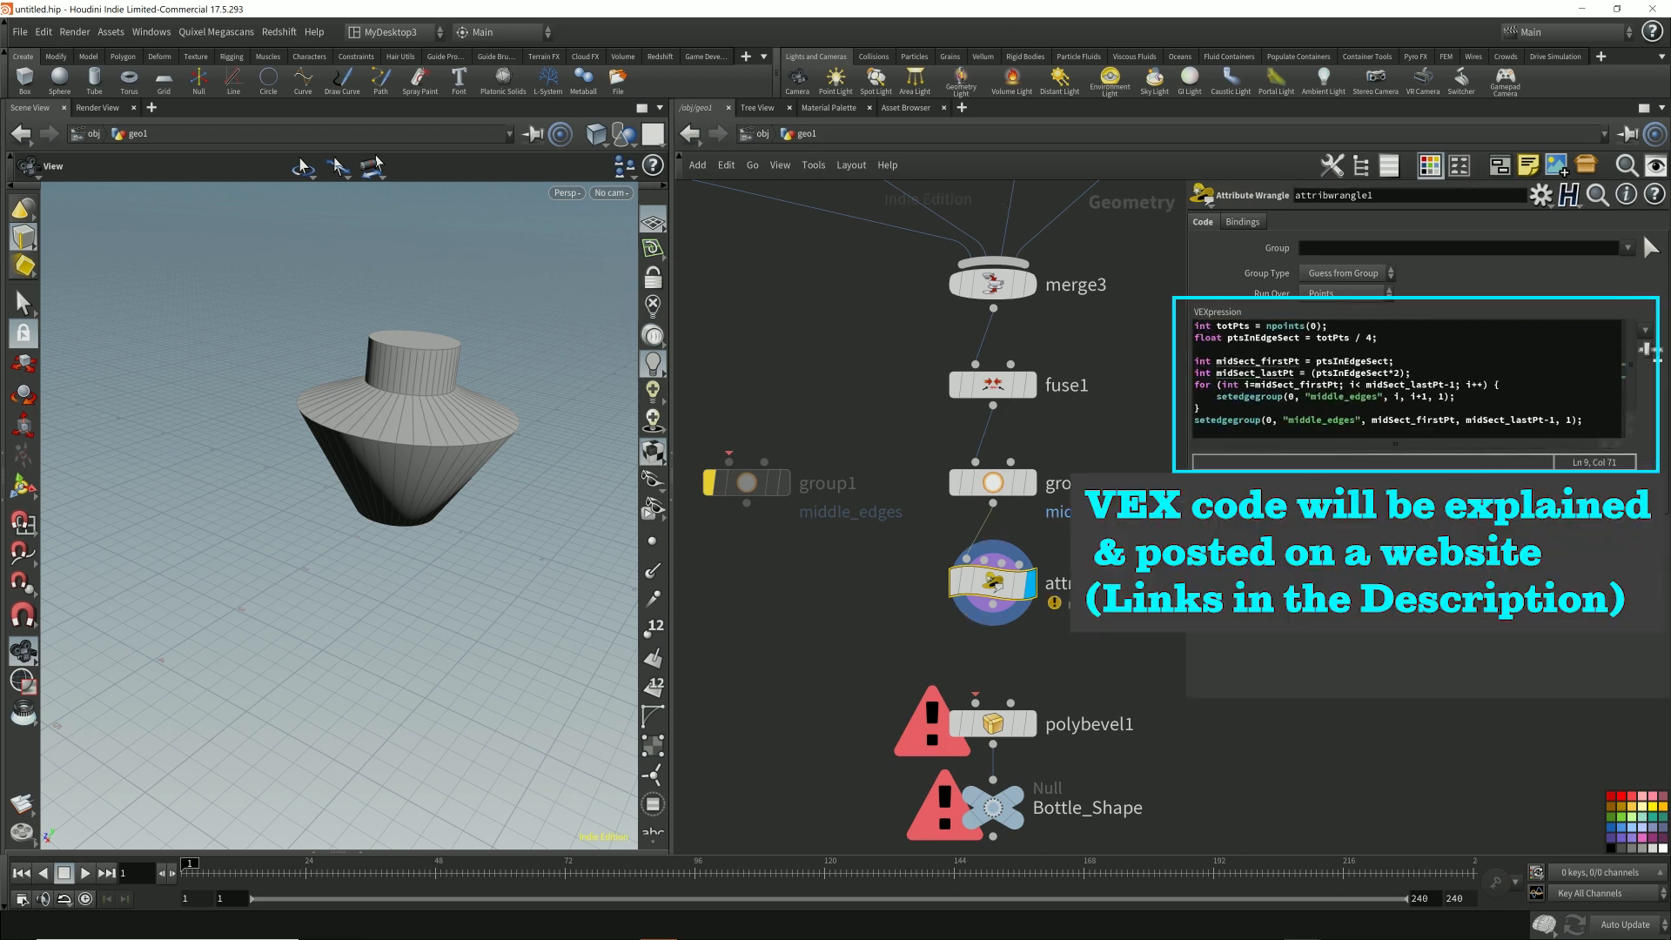
- Review the whole VEX expression in attribwrangle1, including the section point variables and the setedgegroup lines
left_click(1319, 421)
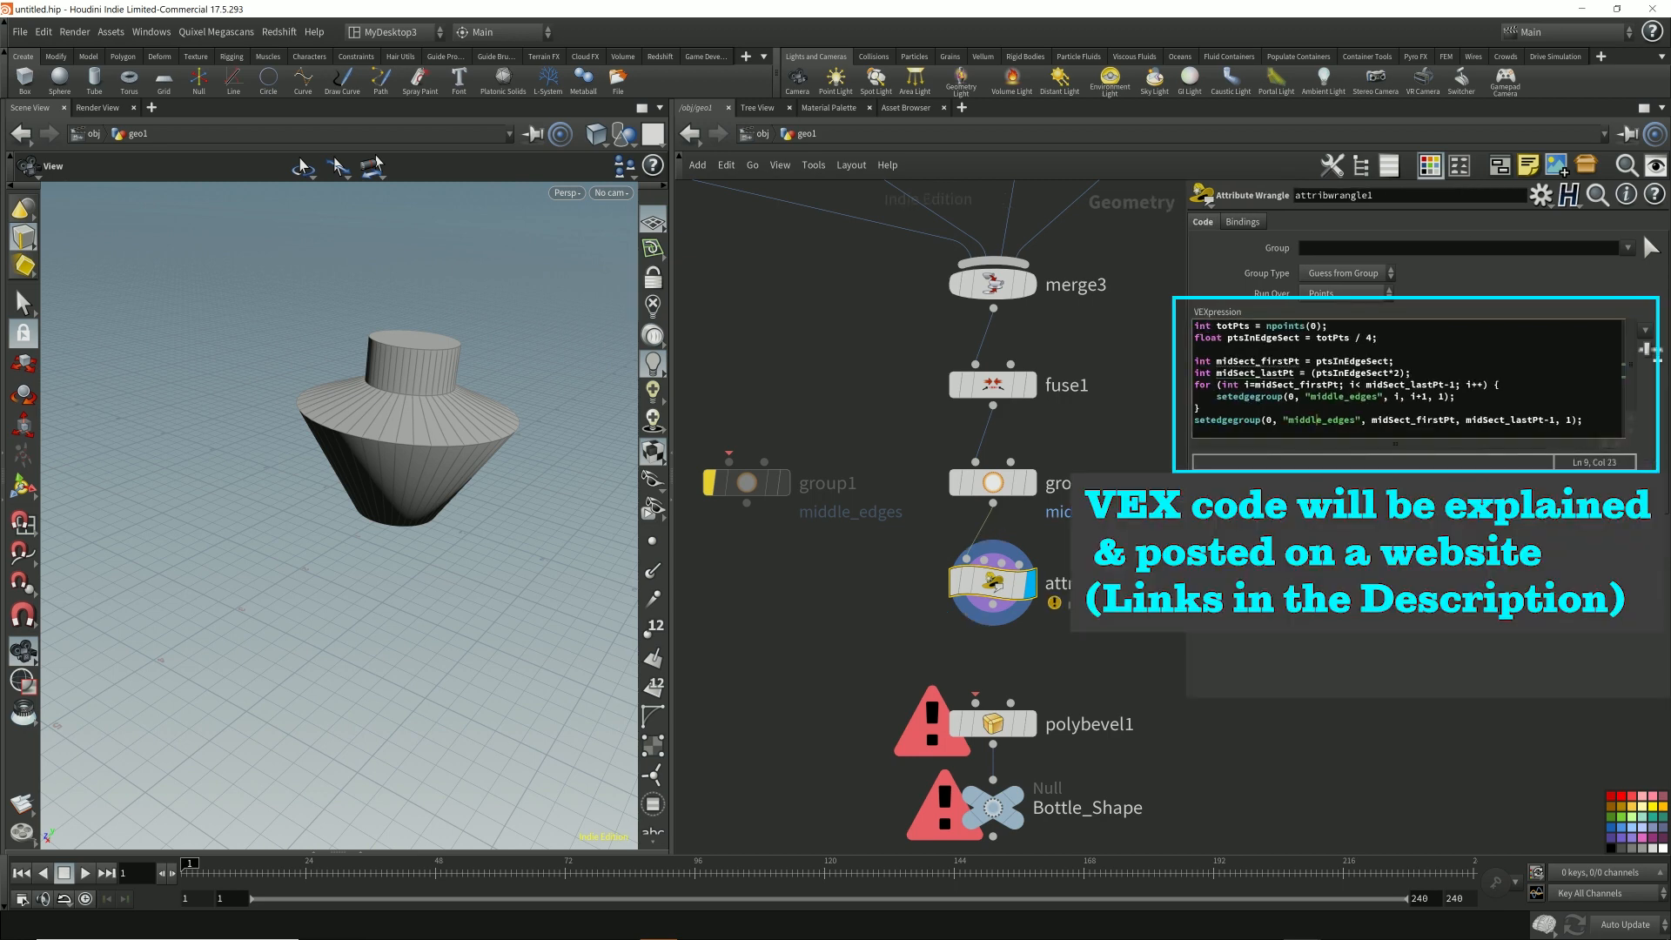
key("ctrl+a")
left_click(1299, 360)
middle_click_drag(1131, 557, 1086, 550)
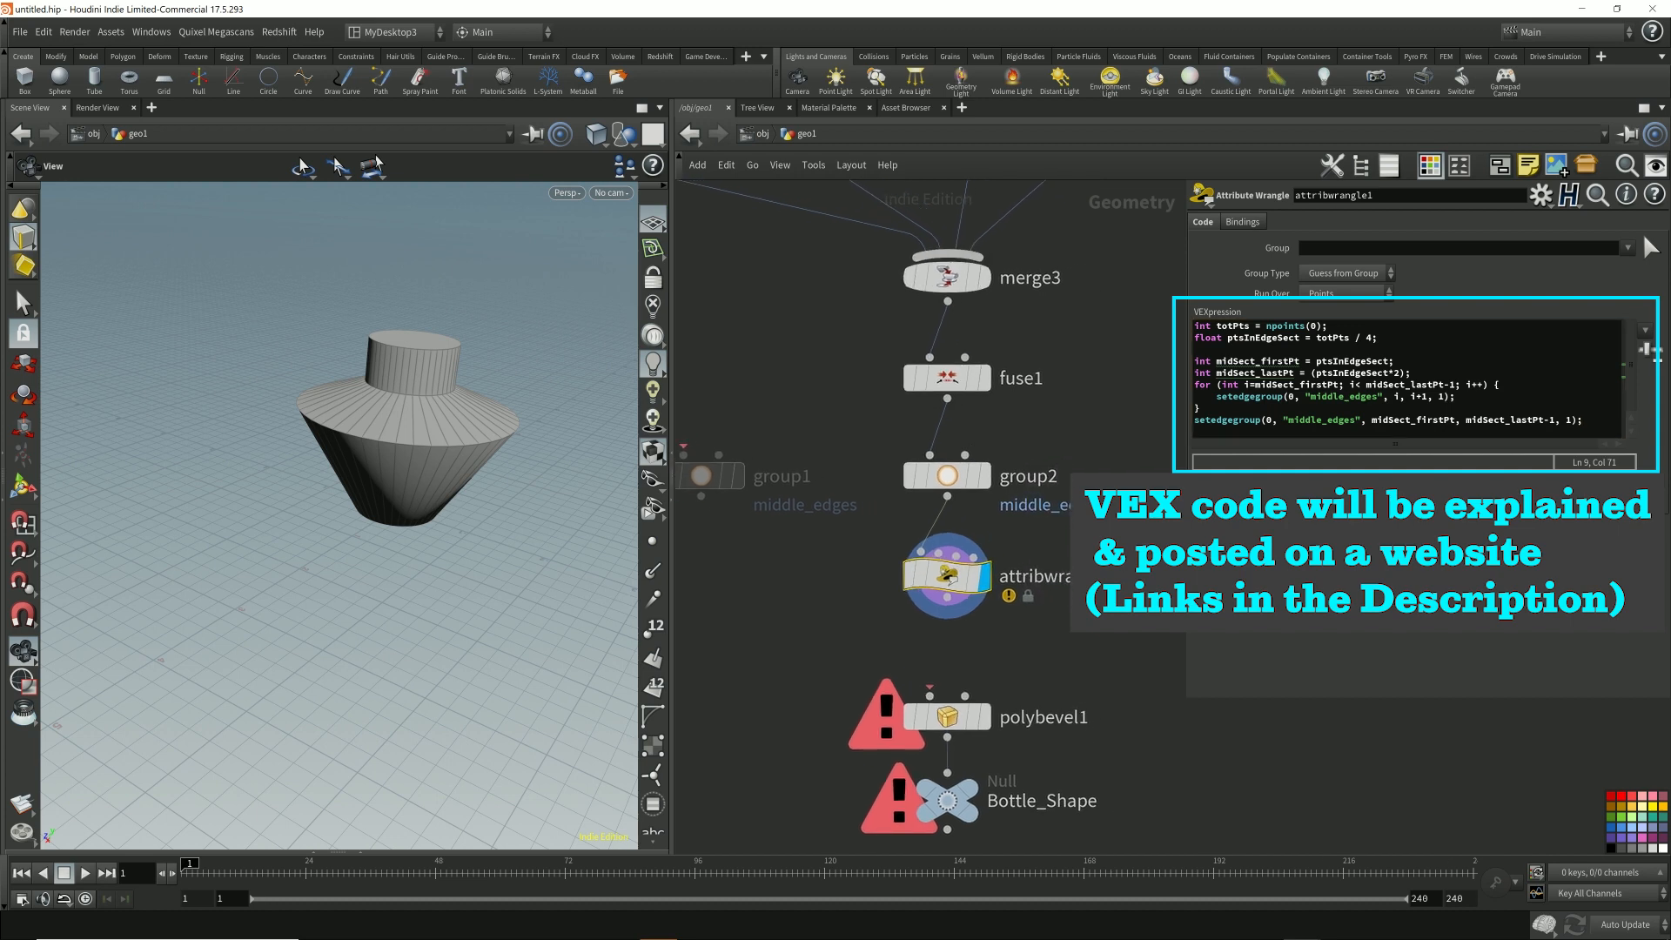
left_click_drag(1582, 420, 1194, 325)
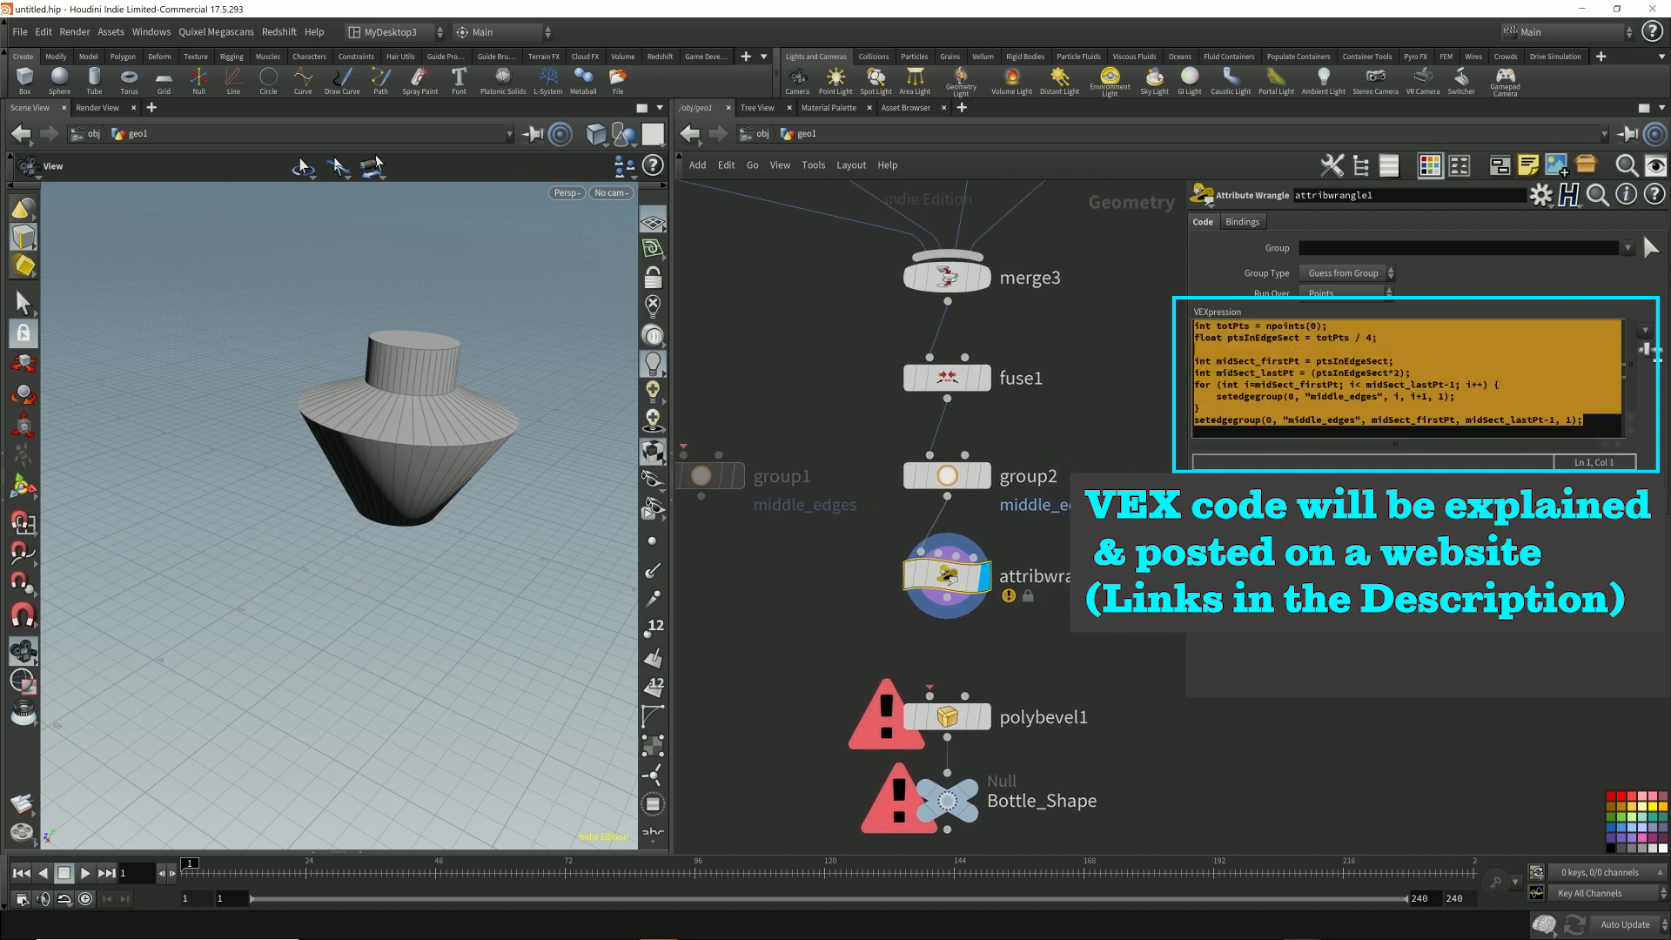
left_click(1194, 349)
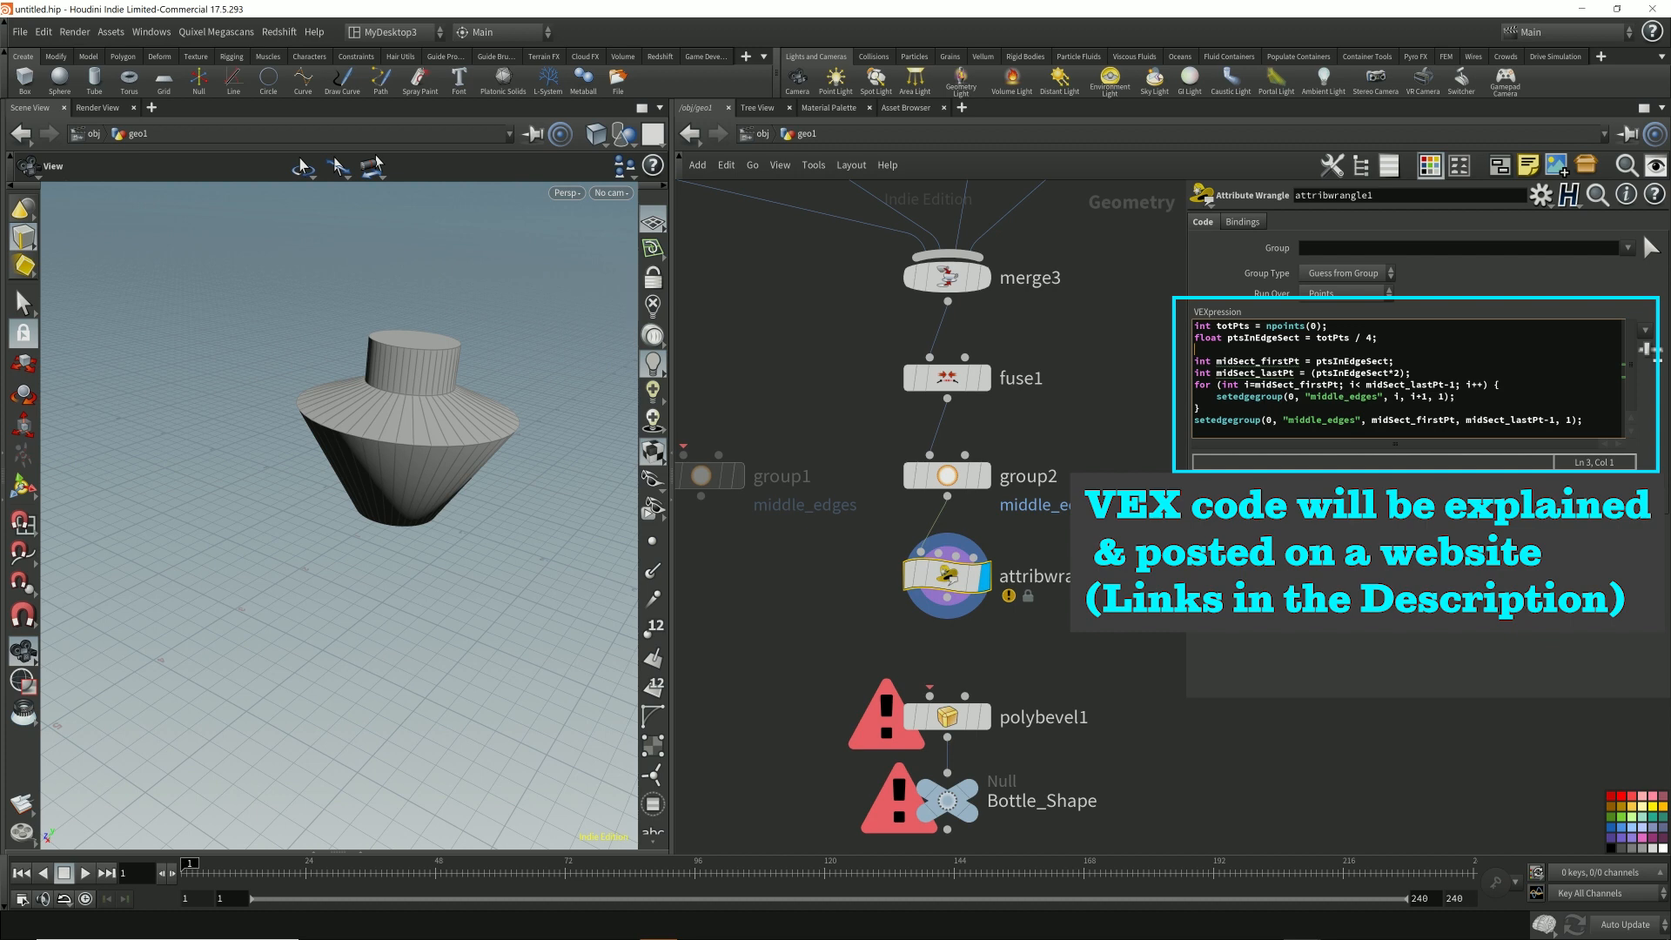
left_click_drag(1582, 420, 1194, 325)
left_click(1270, 360)
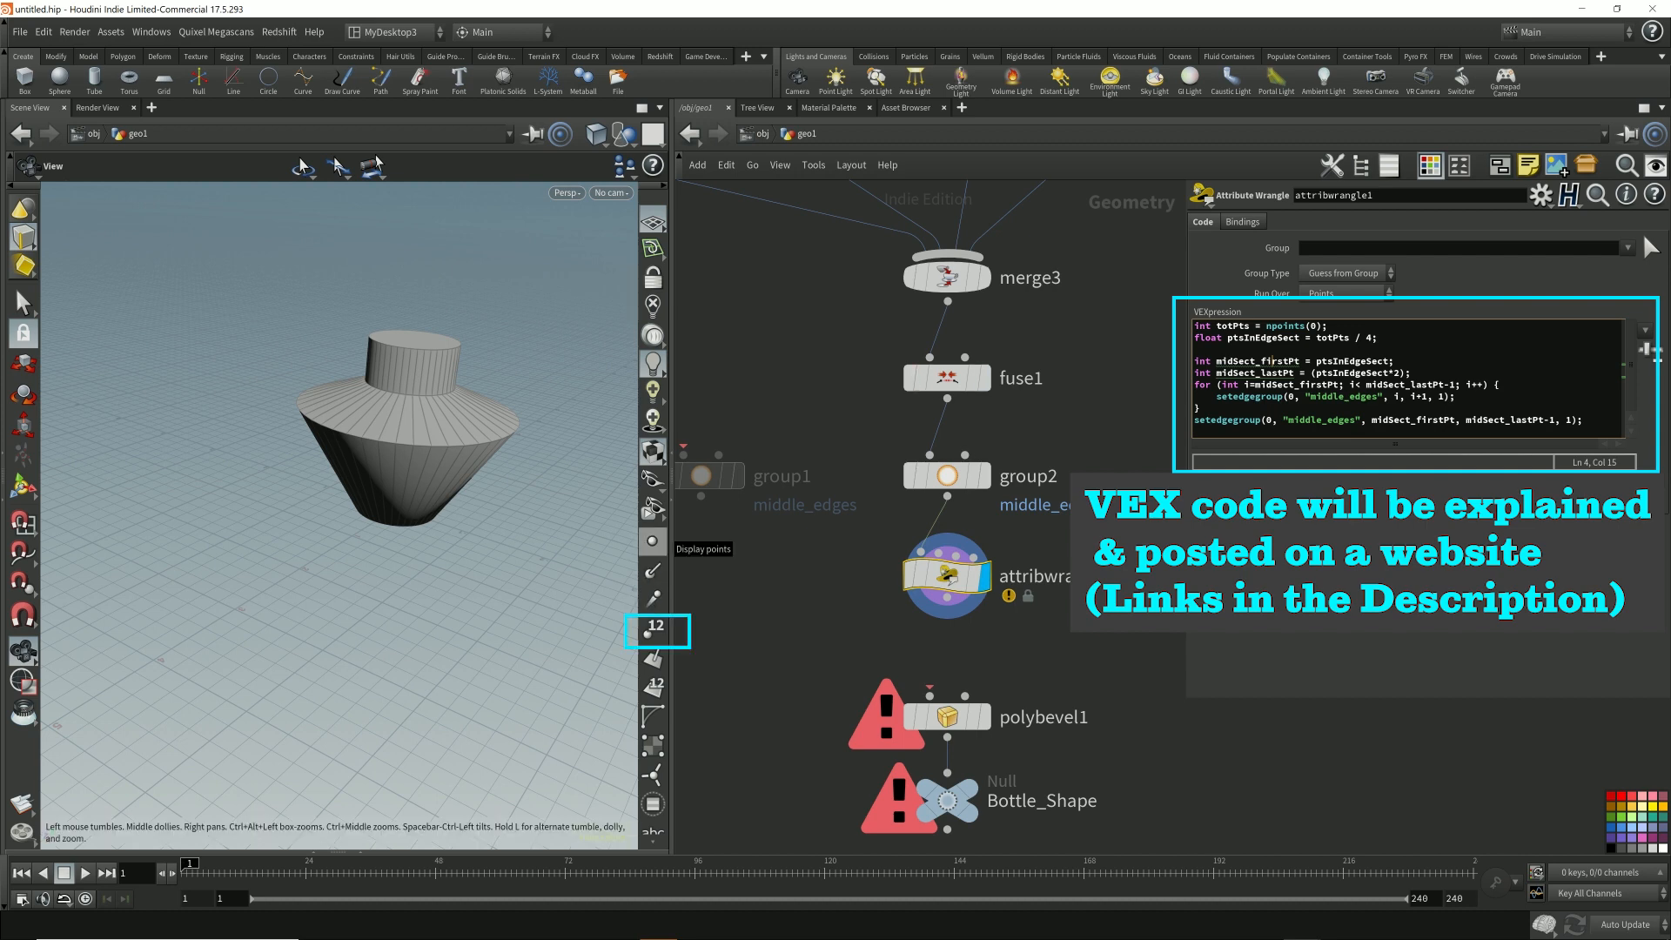
- Show point numbers, display circle1 and check its point numbering and point count in the node info
left_click(652, 627)
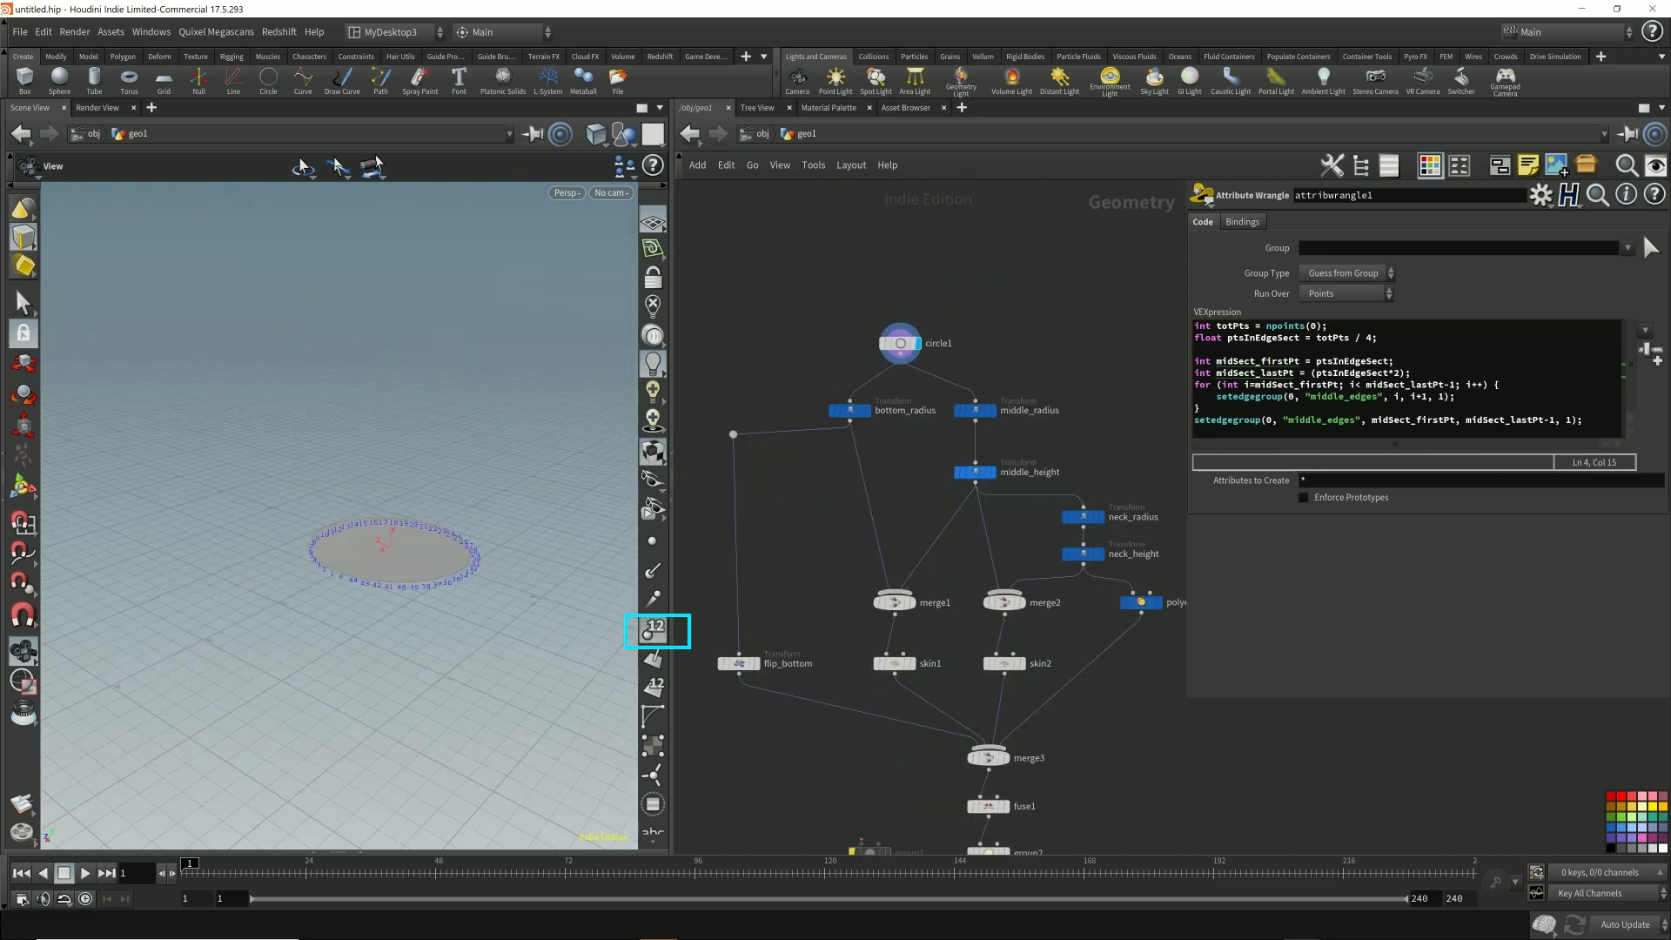
scroll(336, 546, "up", 5)
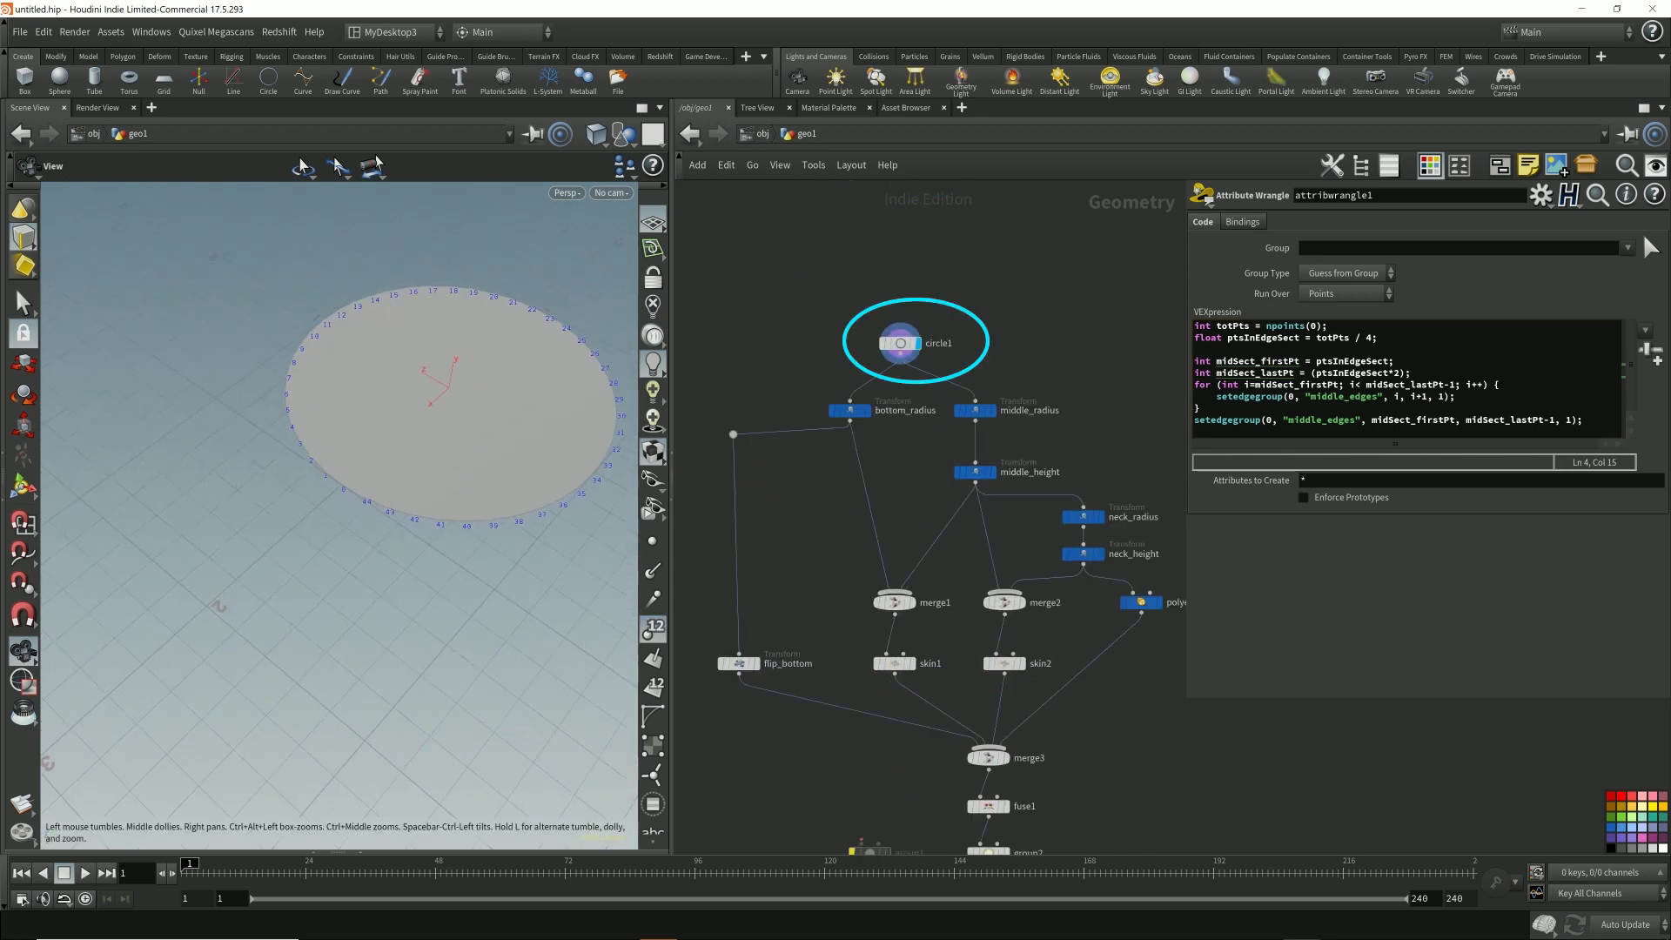
left_click_drag(336, 546, 336, 622)
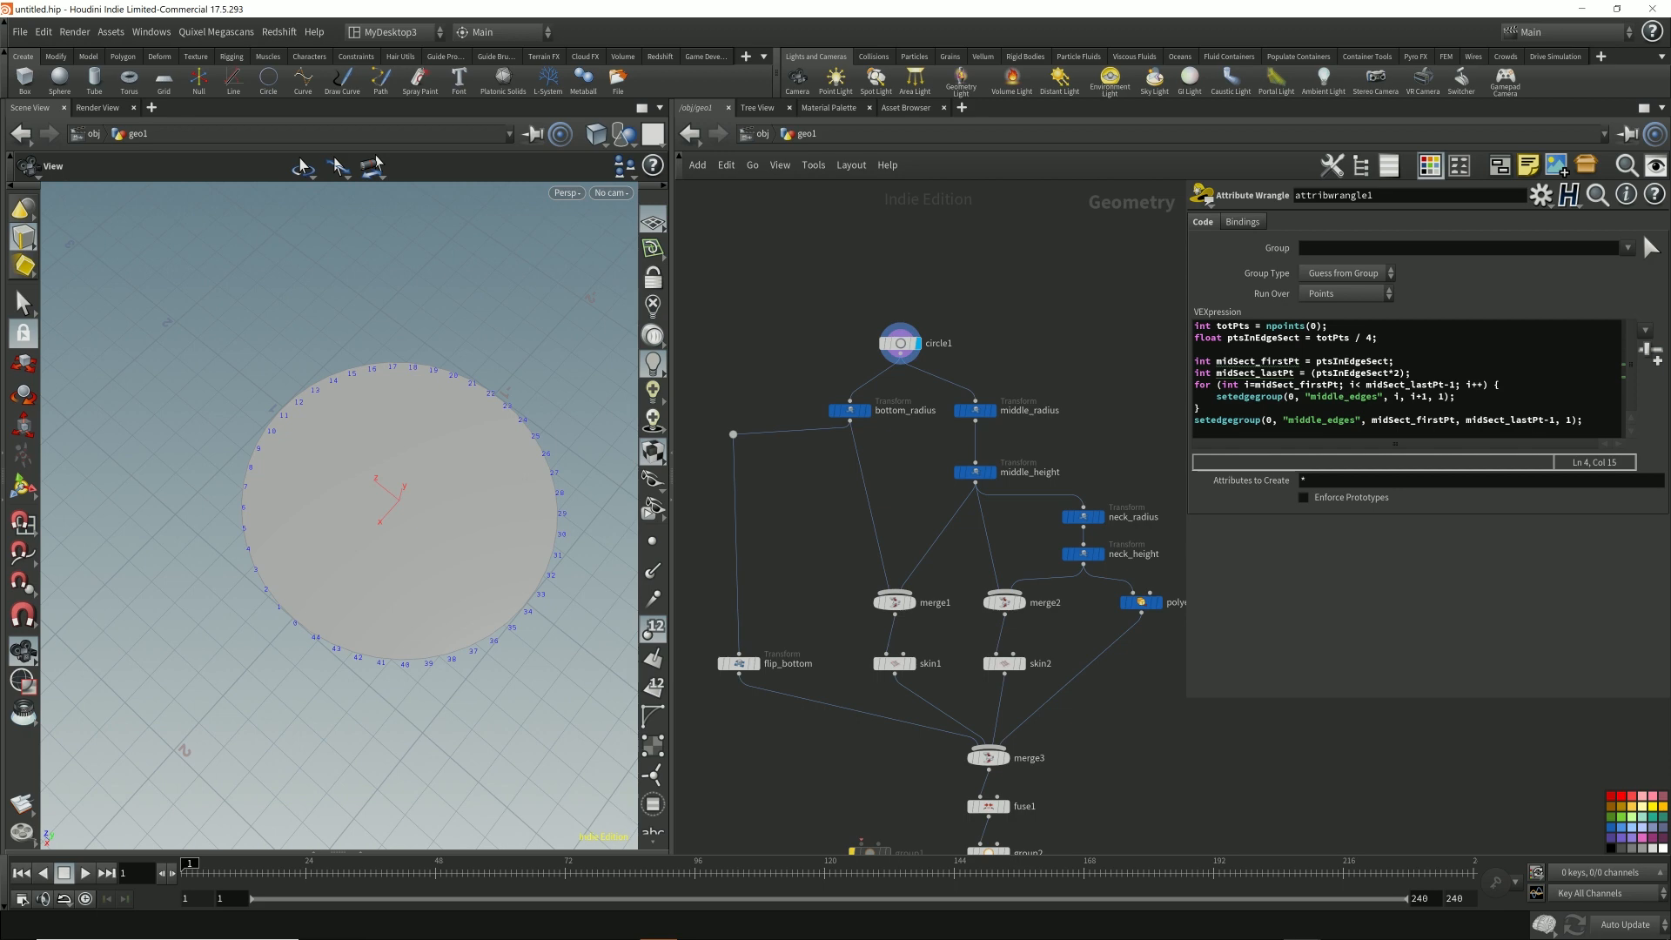
middle_click(899, 343)
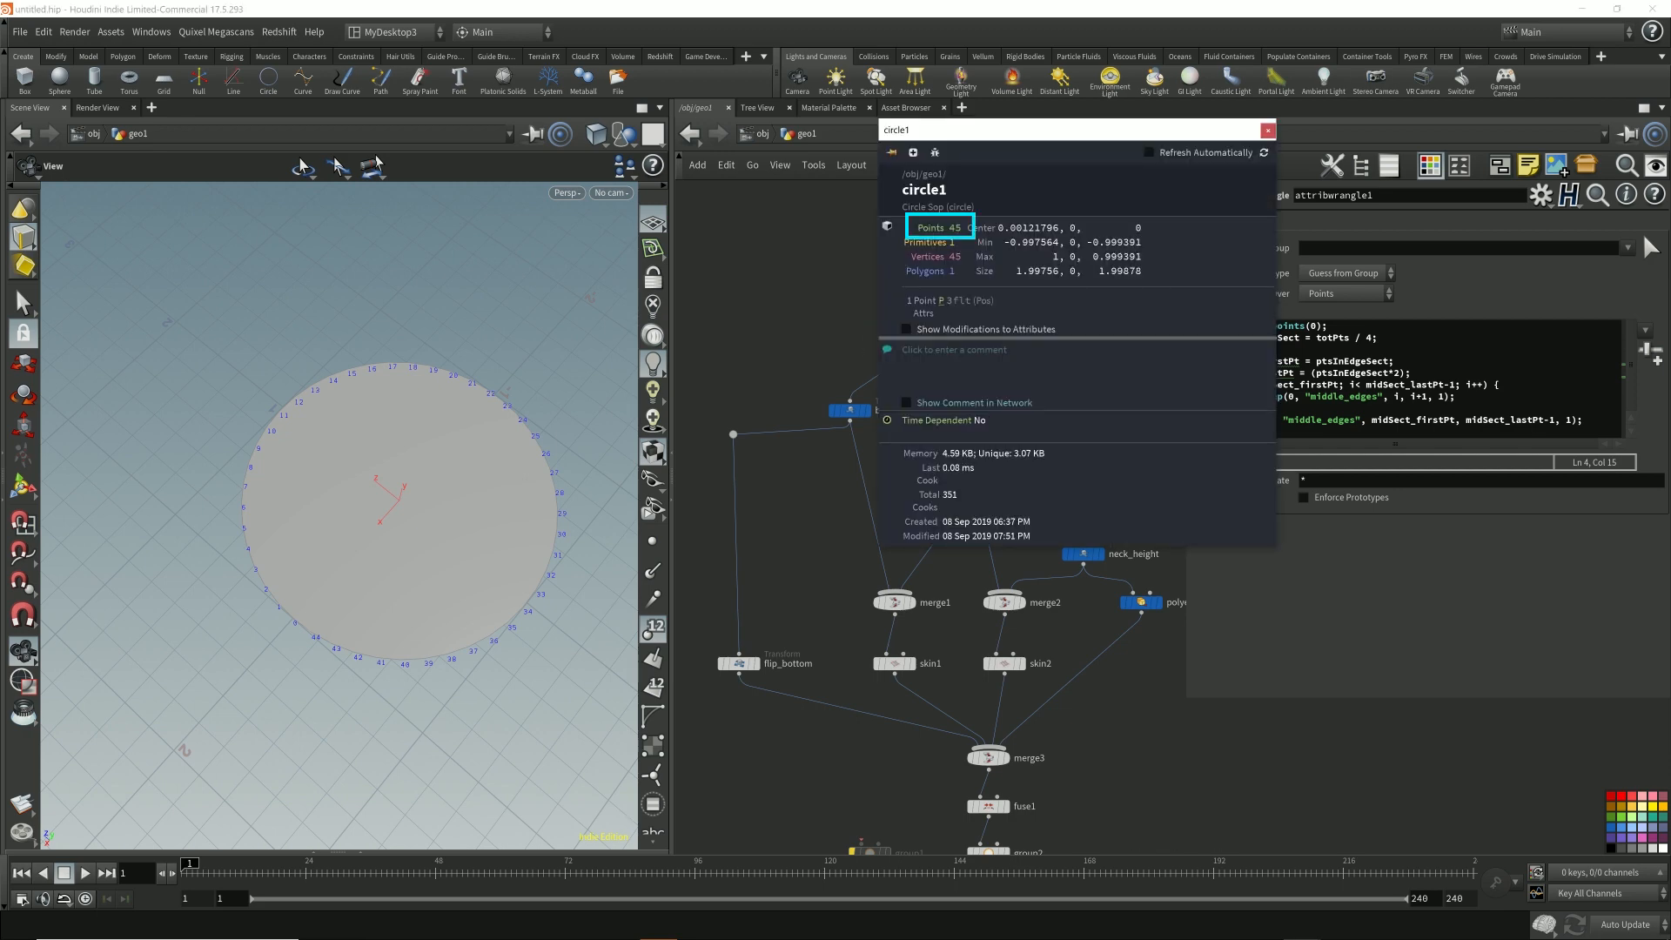
- Close the node info and display bottom_radius, middle_height and neck_height in turn to compare their point numbering
left_click(1267, 130)
left_click_drag(339, 515, 340, 401)
middle_click_drag(557, 340, 469, 409)
right_click_drag(470, 409, 350, 610)
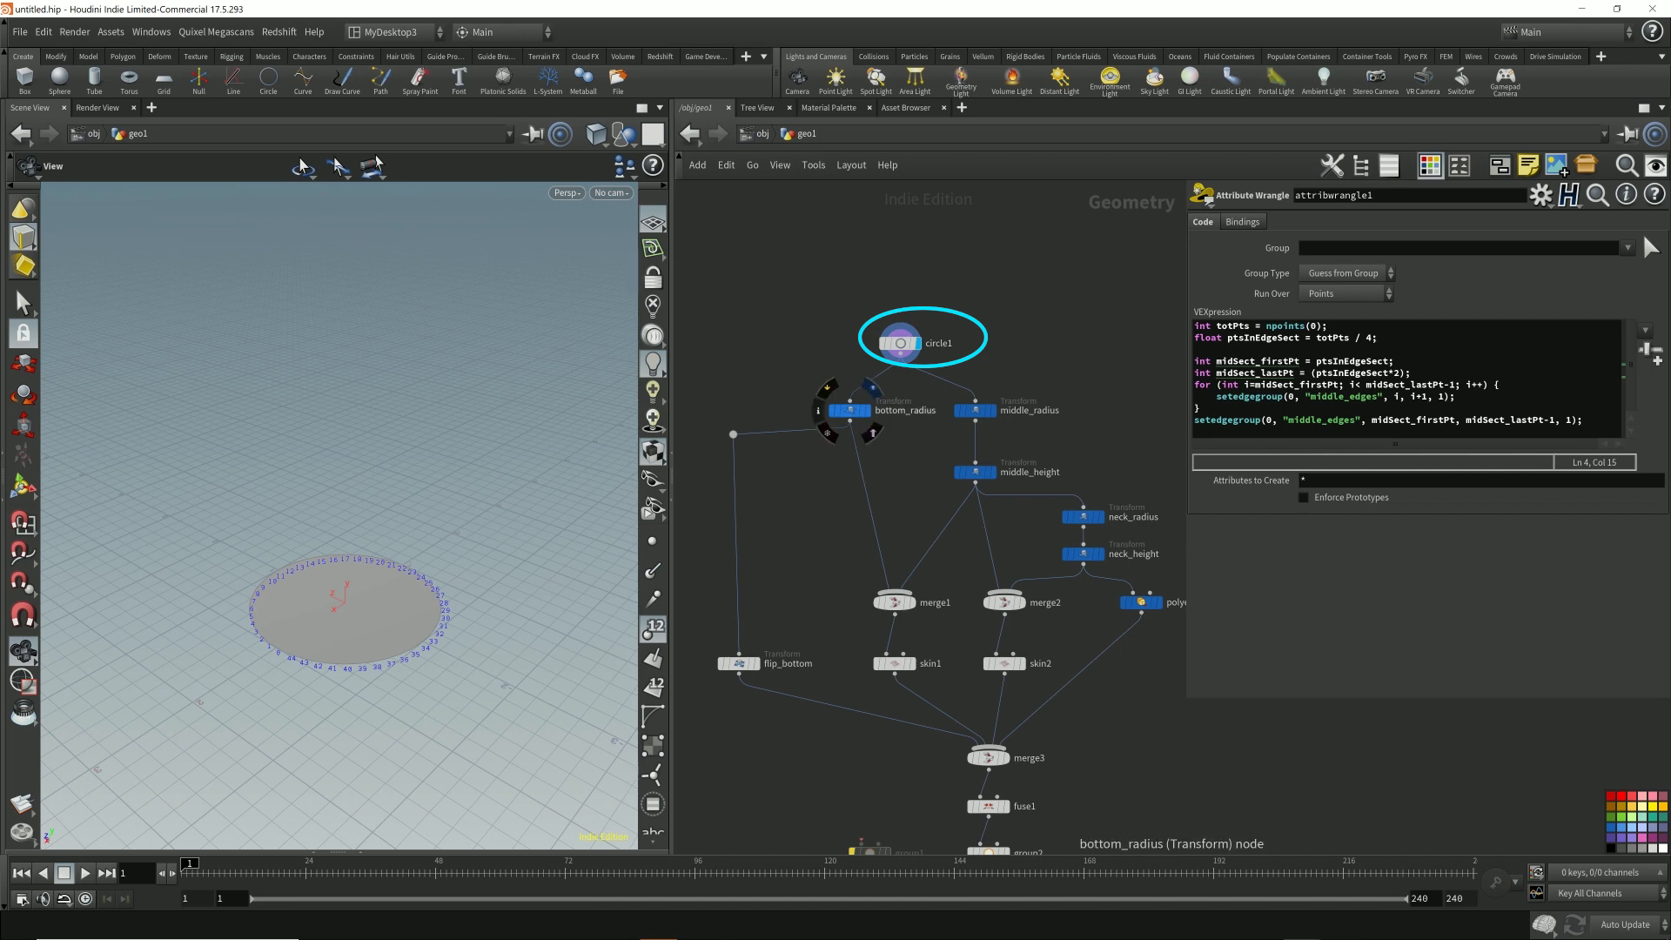
left_click(871, 387)
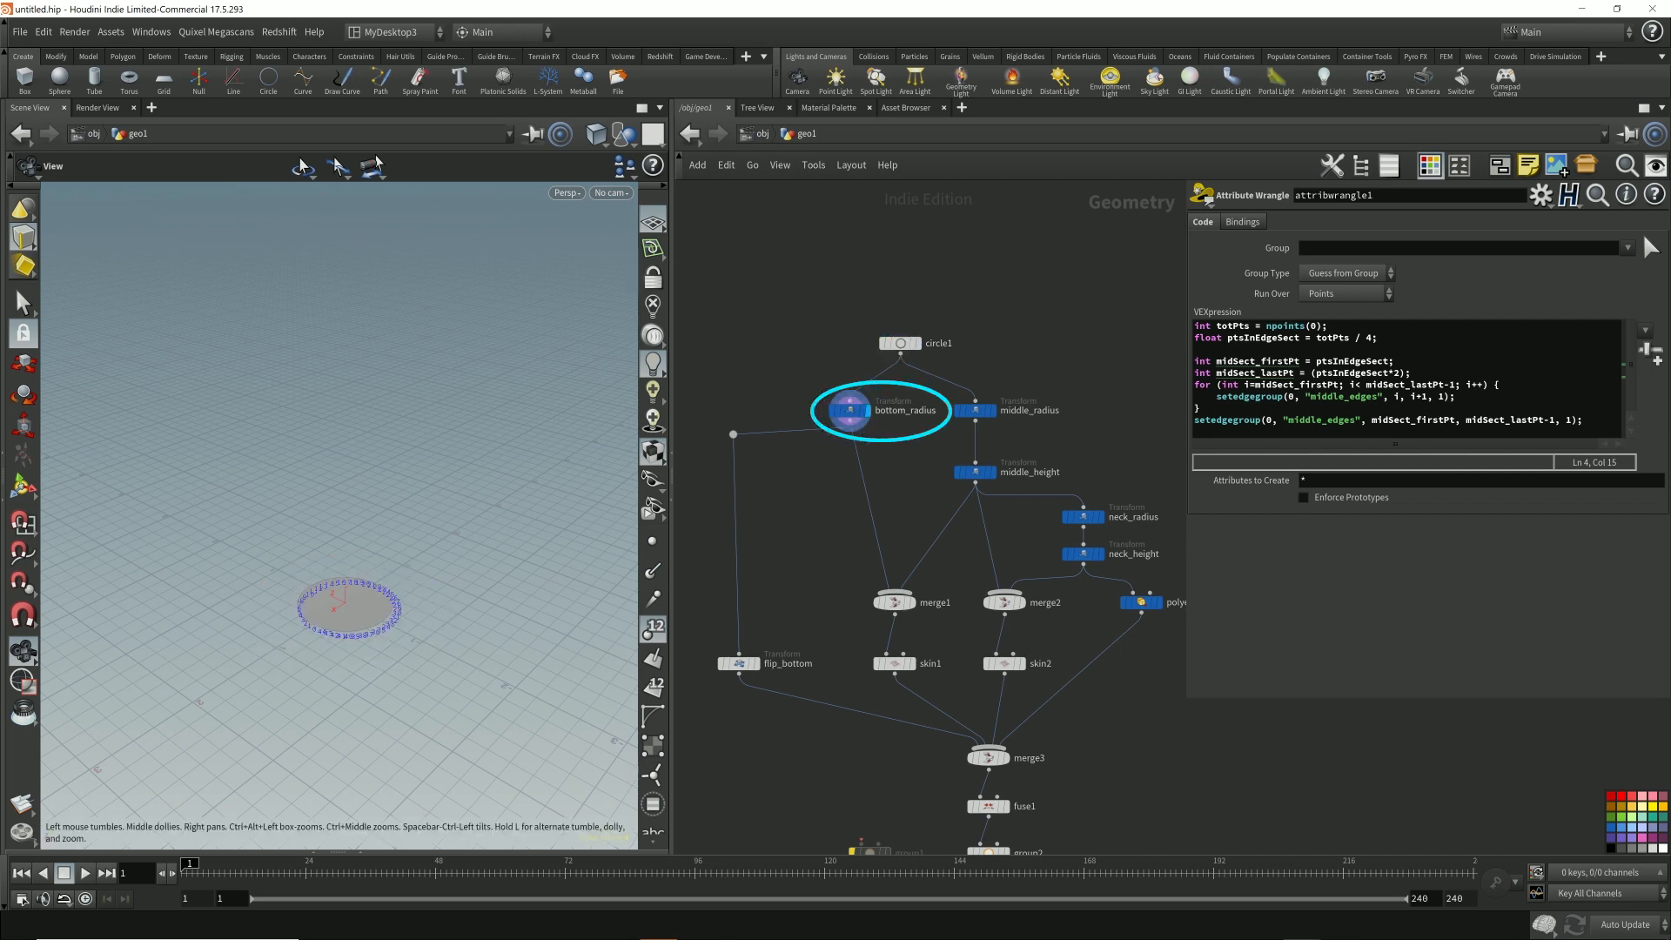
left_click(992, 472)
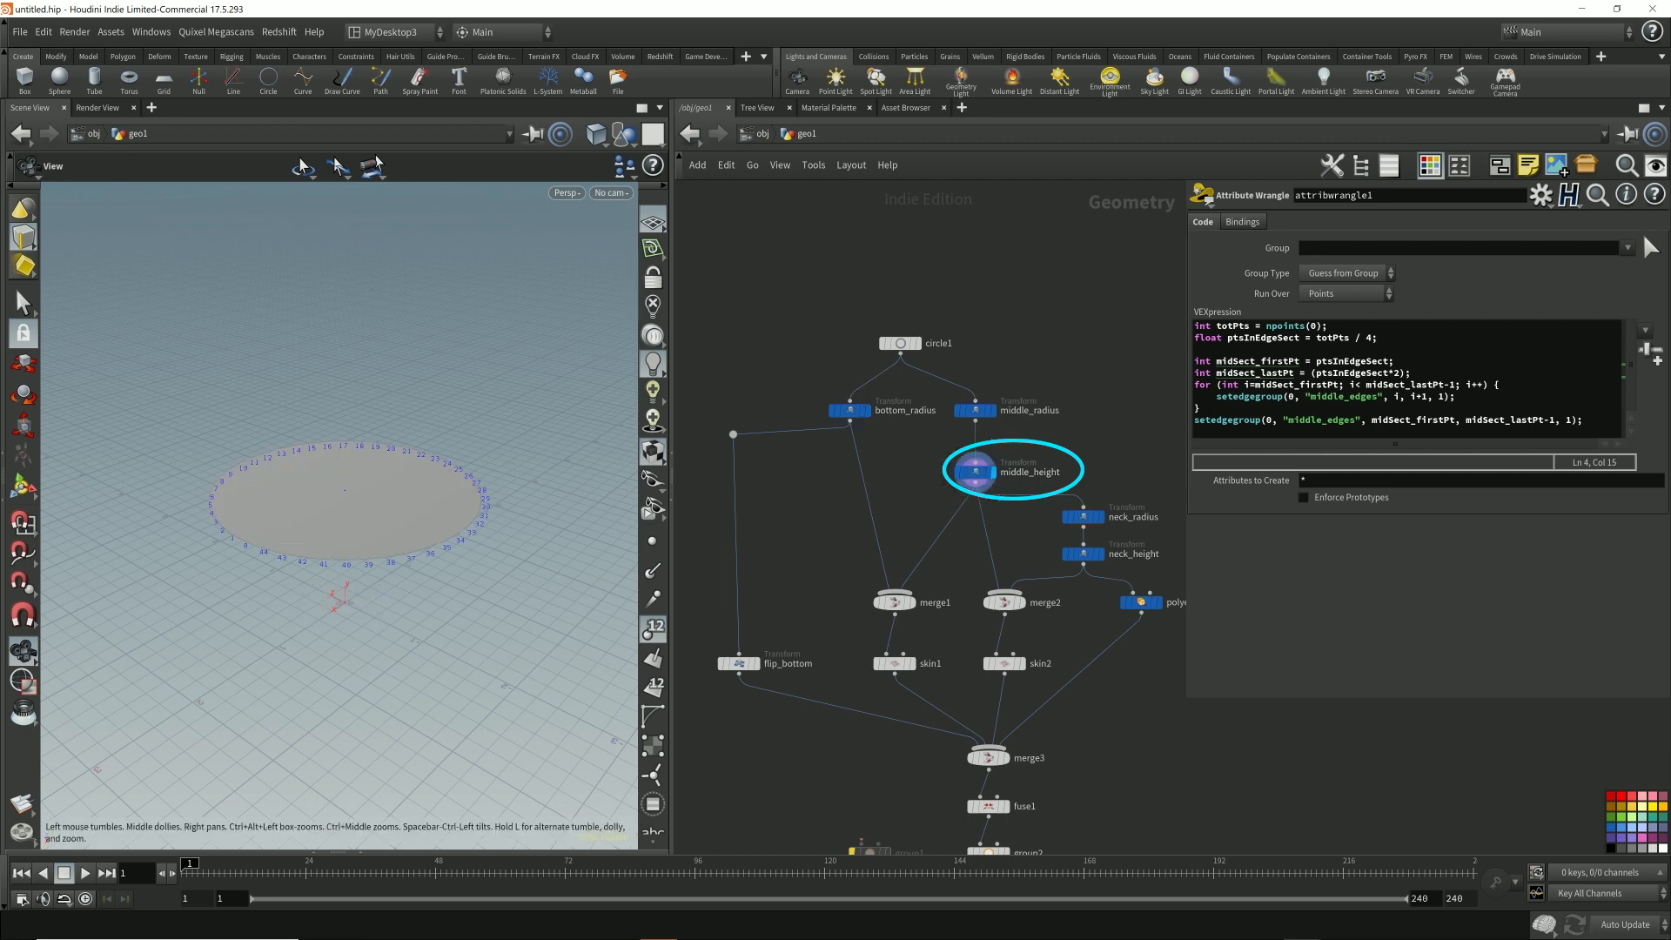
left_click(1100, 554)
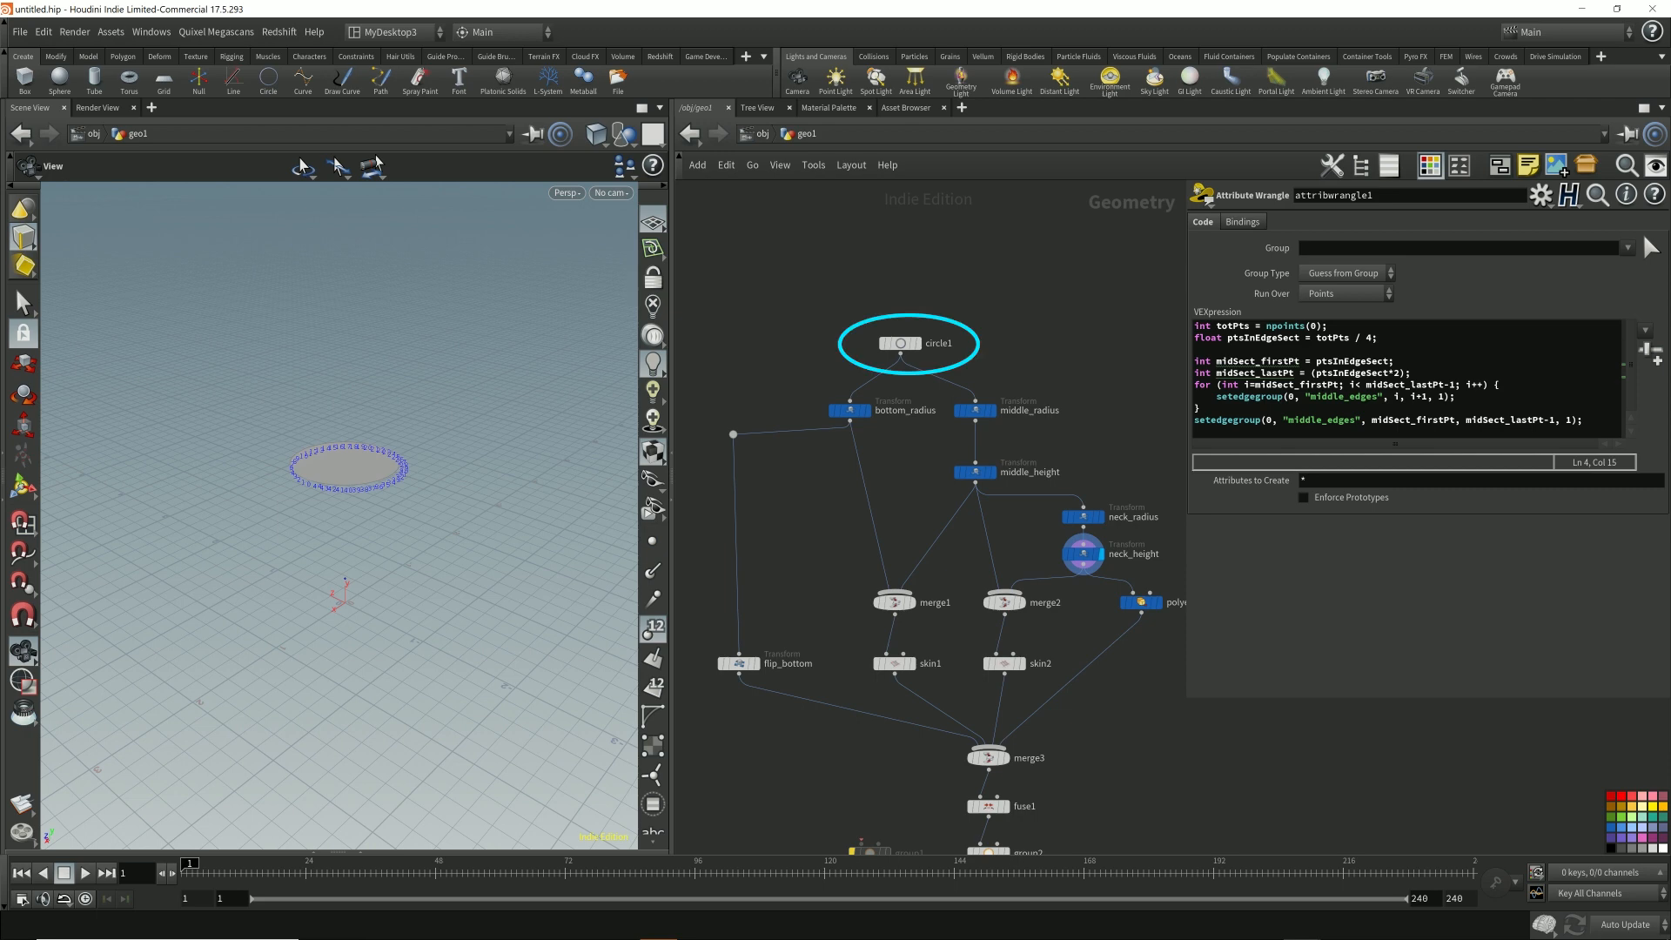
- Add a Merge node fed by bottom_radius, middle_height and neck_height, and display it
key("Tab")
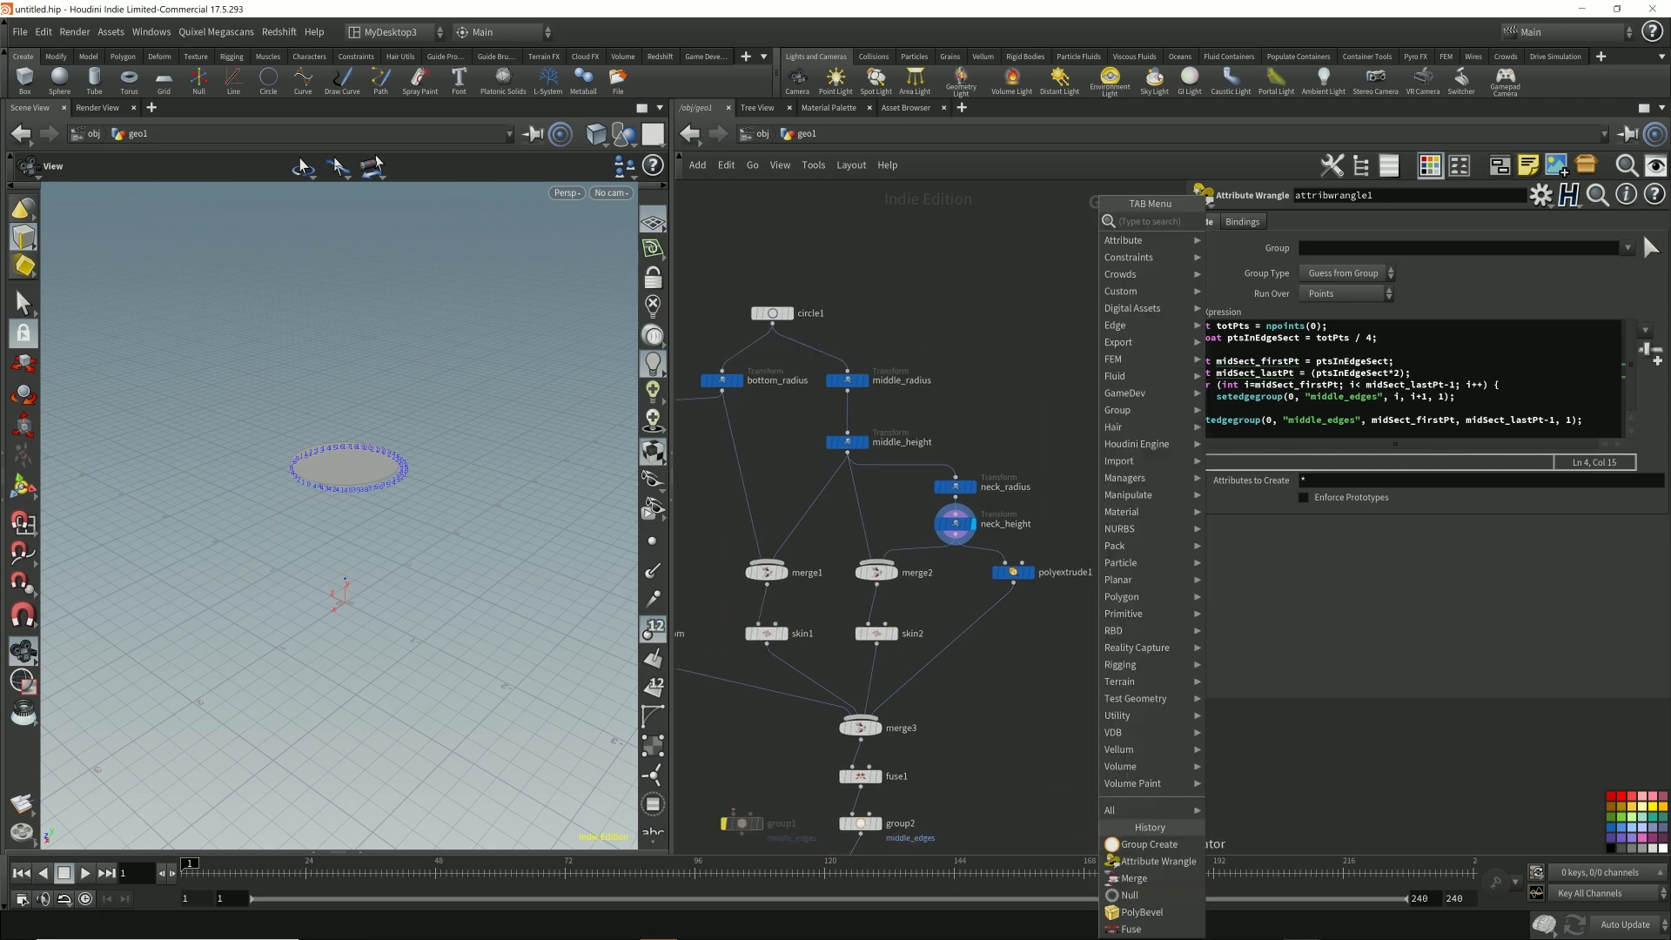
type("merge")
key("Return")
left_click(1139, 698)
left_click_drag(721, 390, 1139, 687)
left_click_drag(847, 453, 1139, 687)
left_click_drag(955, 534, 1139, 687)
left_click(1157, 698)
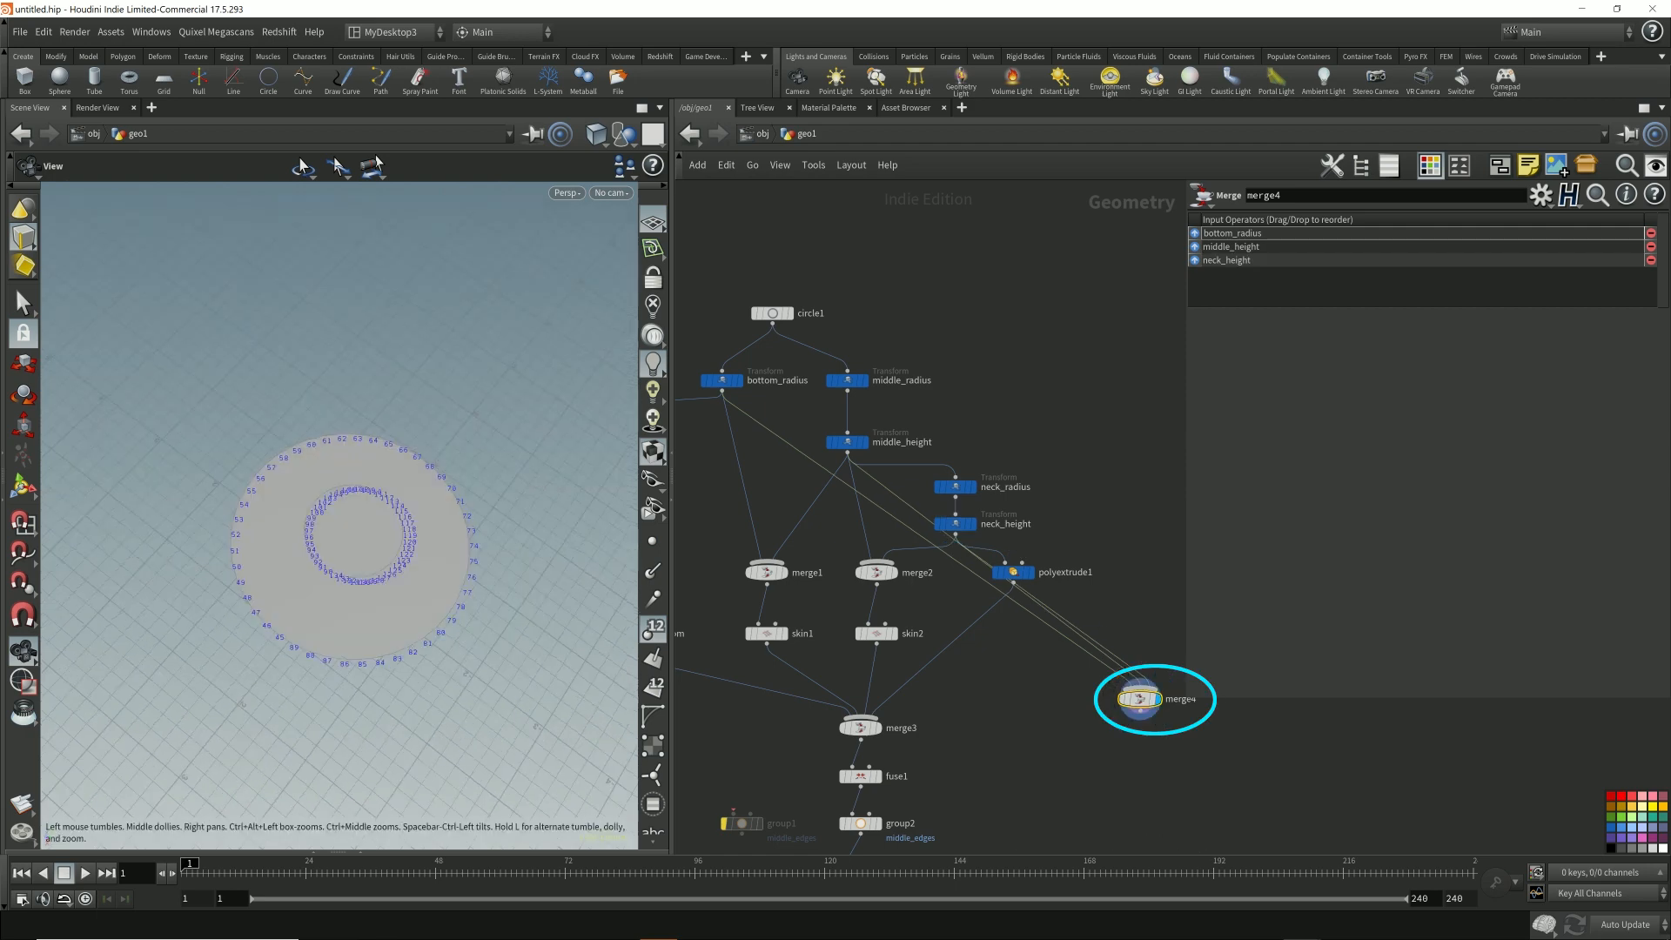
- Examine how point numbers continue across the merged bottom, middle and neck circles
left_click_drag(340, 540, 339, 435)
scroll(340, 515, "up", 3)
scroll(340, 515, "down", 3)
left_click_drag(339, 516, 348, 448)
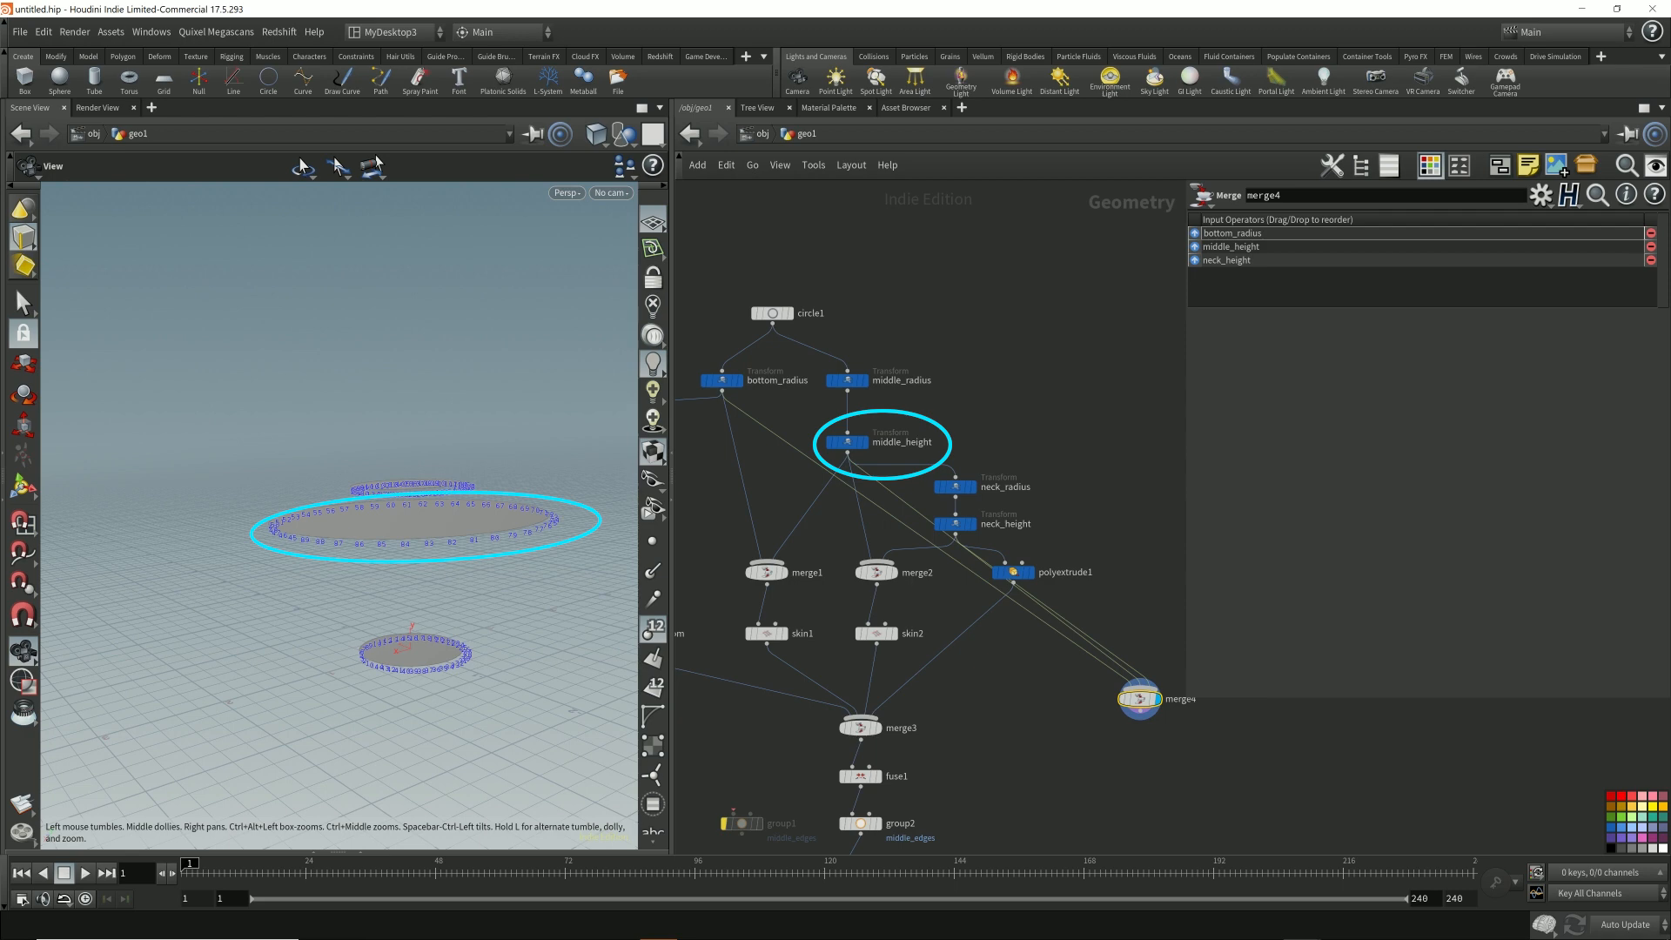
left_click_drag(348, 448, 373, 439)
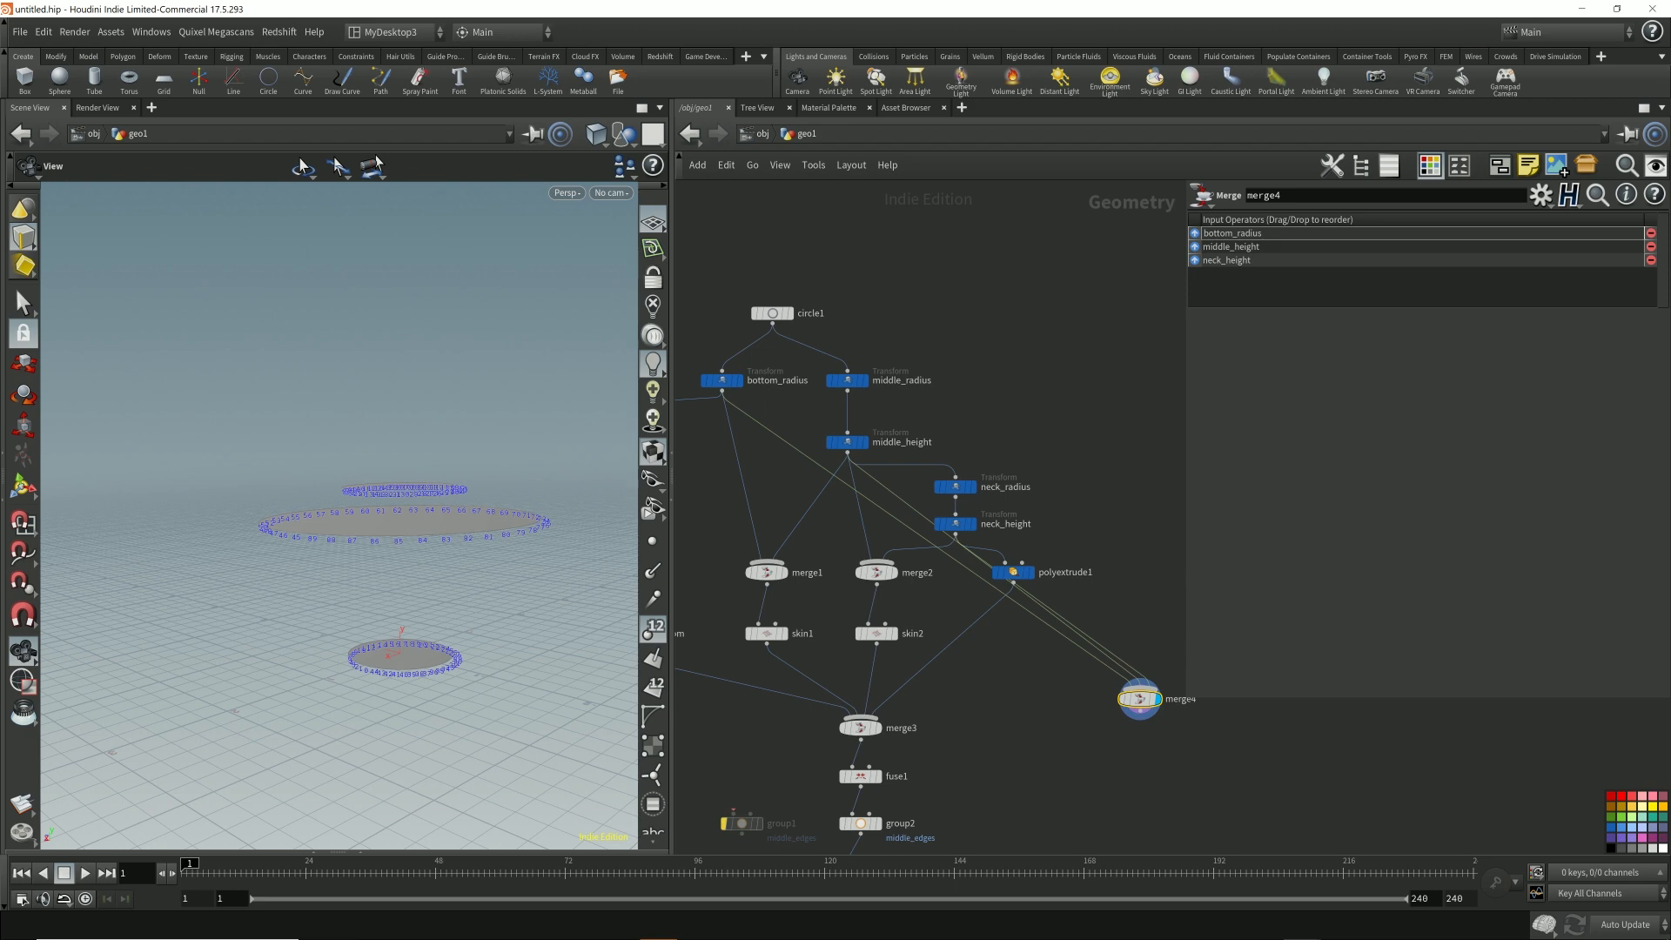
left_click_drag(365, 539, 439, 640)
scroll(287, 679, "up", 5)
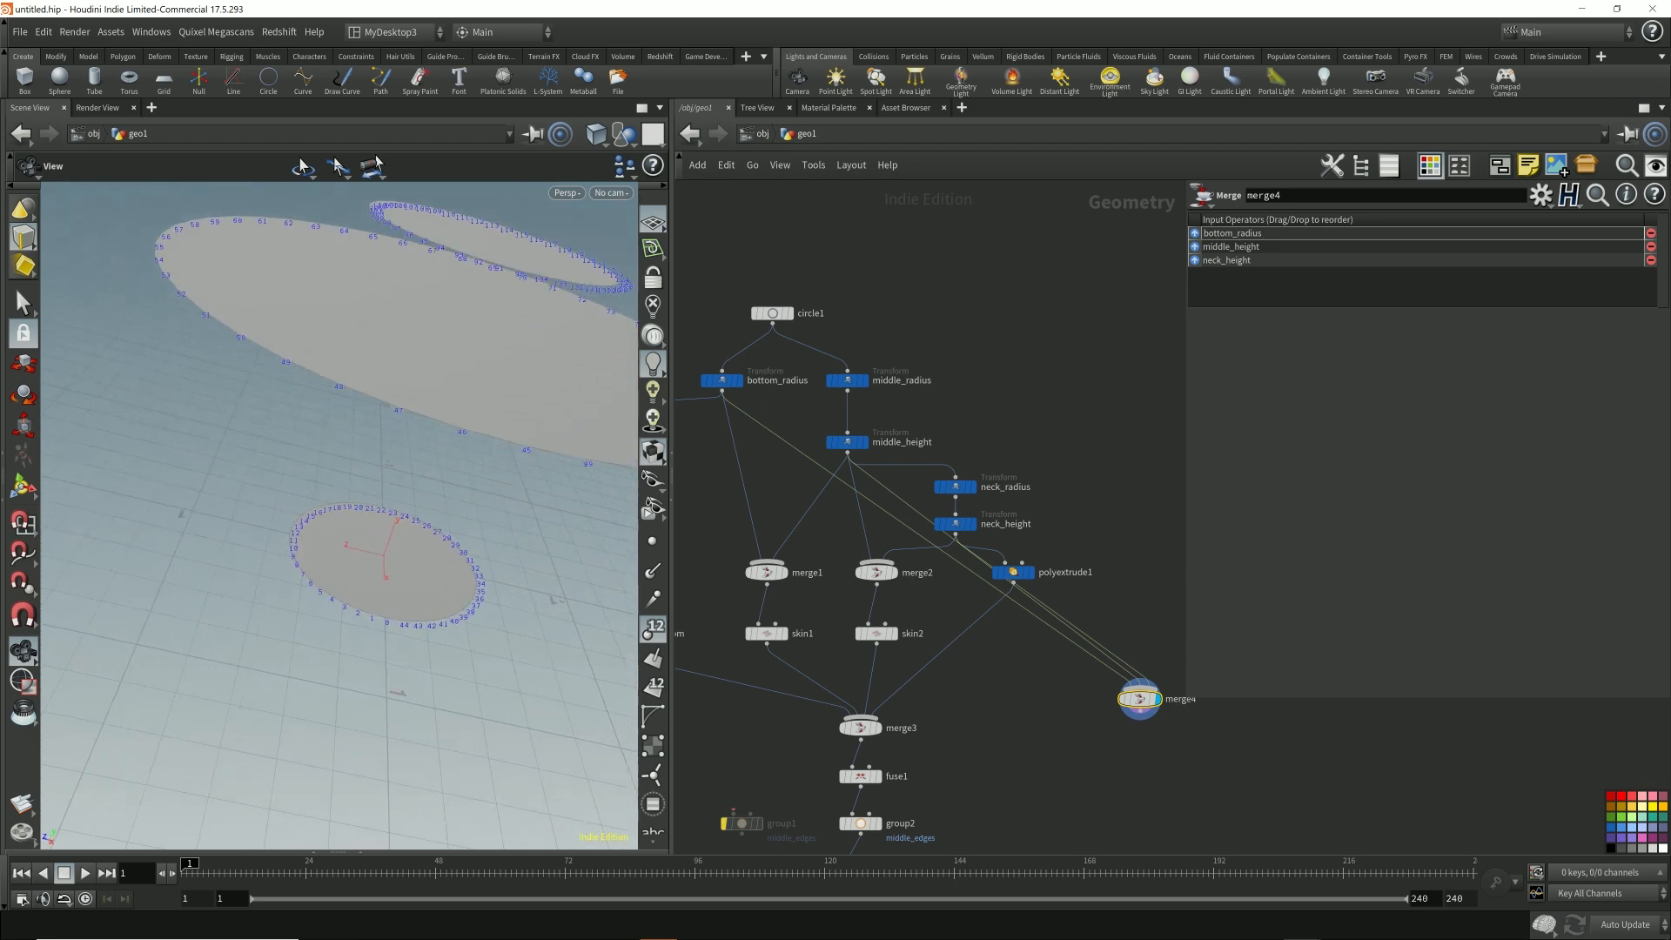
- Turn on point display and inspect the numbering around the bottom circle
middle_click_drag(399, 556, 380, 580)
left_click_drag(381, 579, 387, 513)
scroll(411, 645, "up", 5)
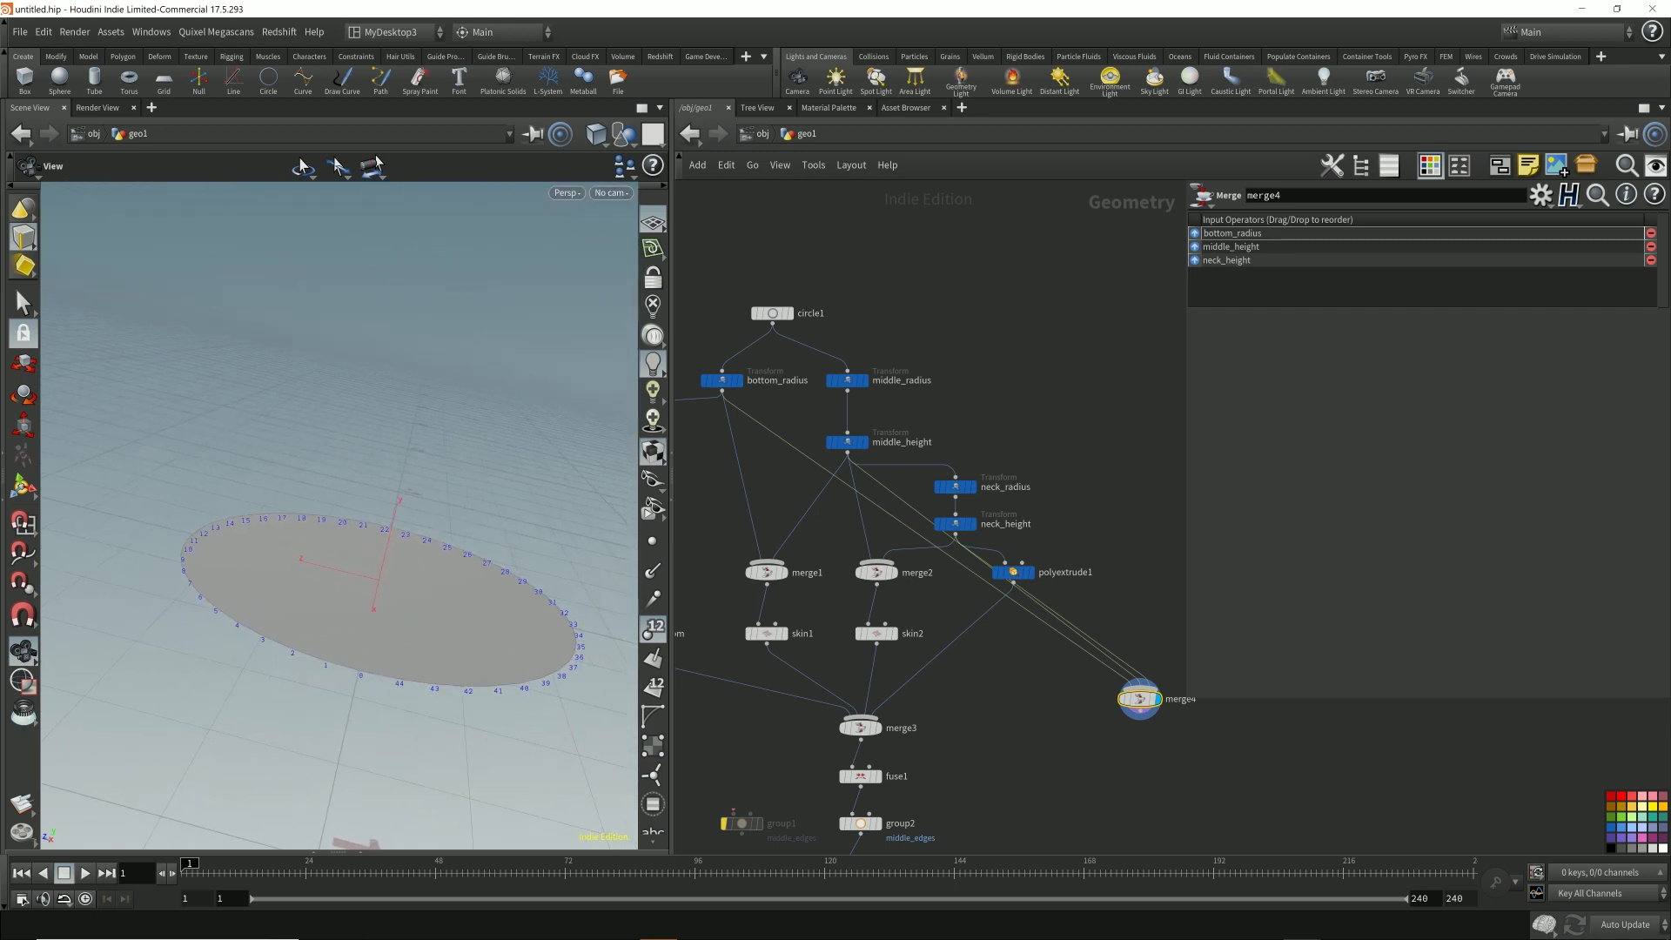
left_click(653, 542)
left_click_drag(391, 591, 396, 644)
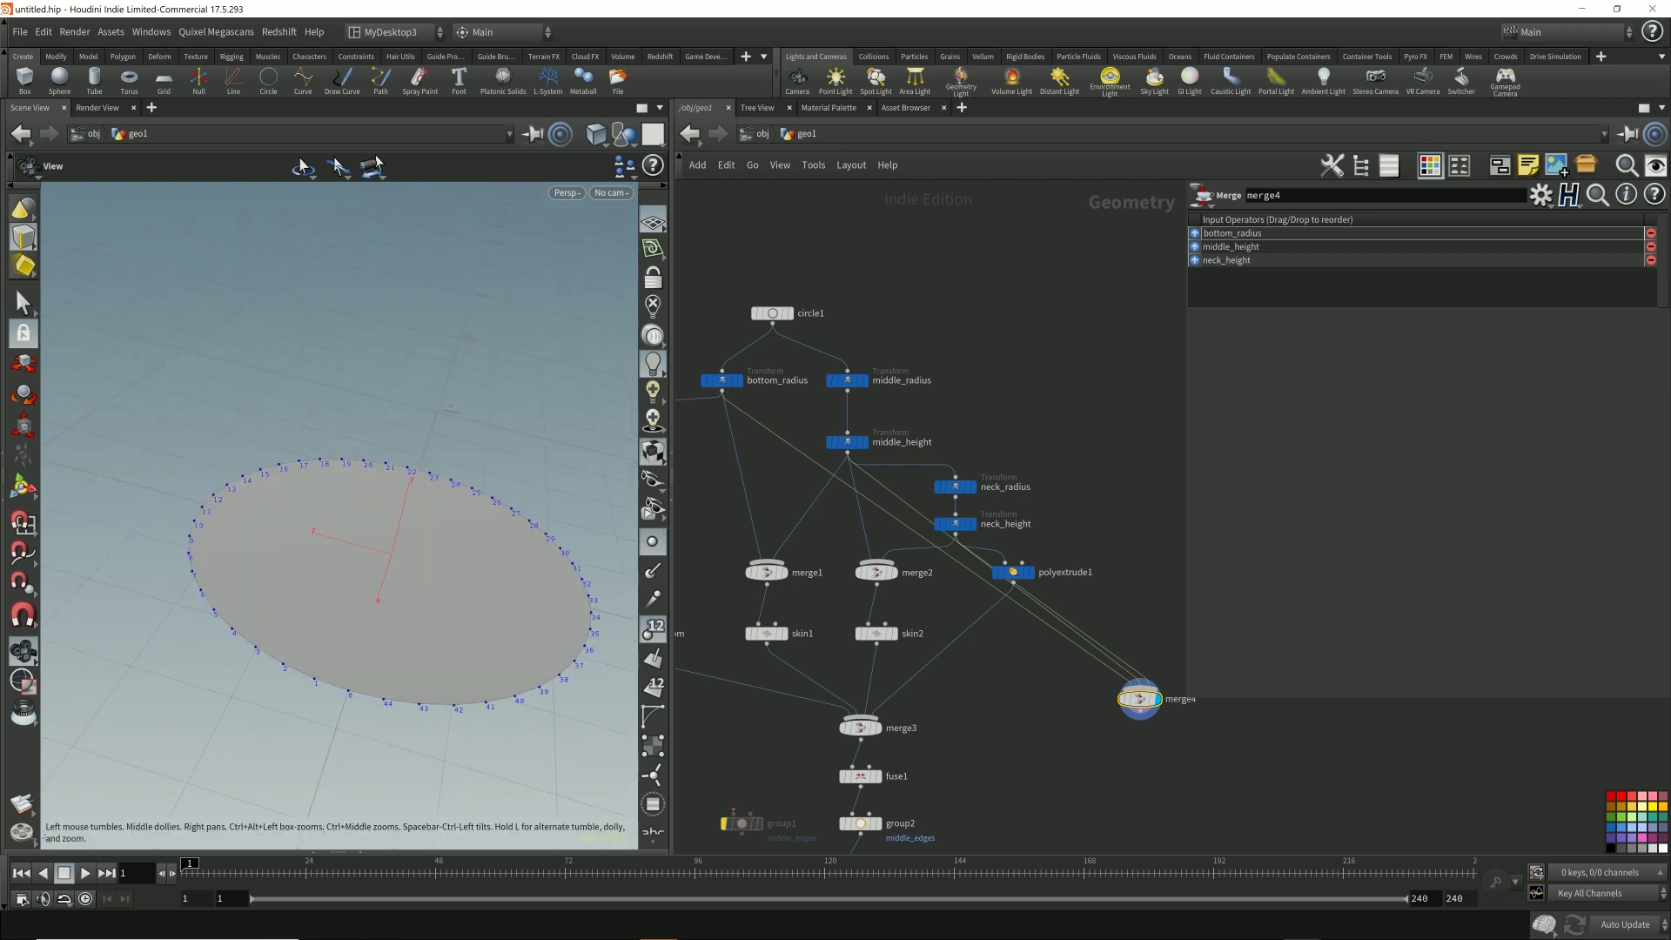
left_click(351, 690)
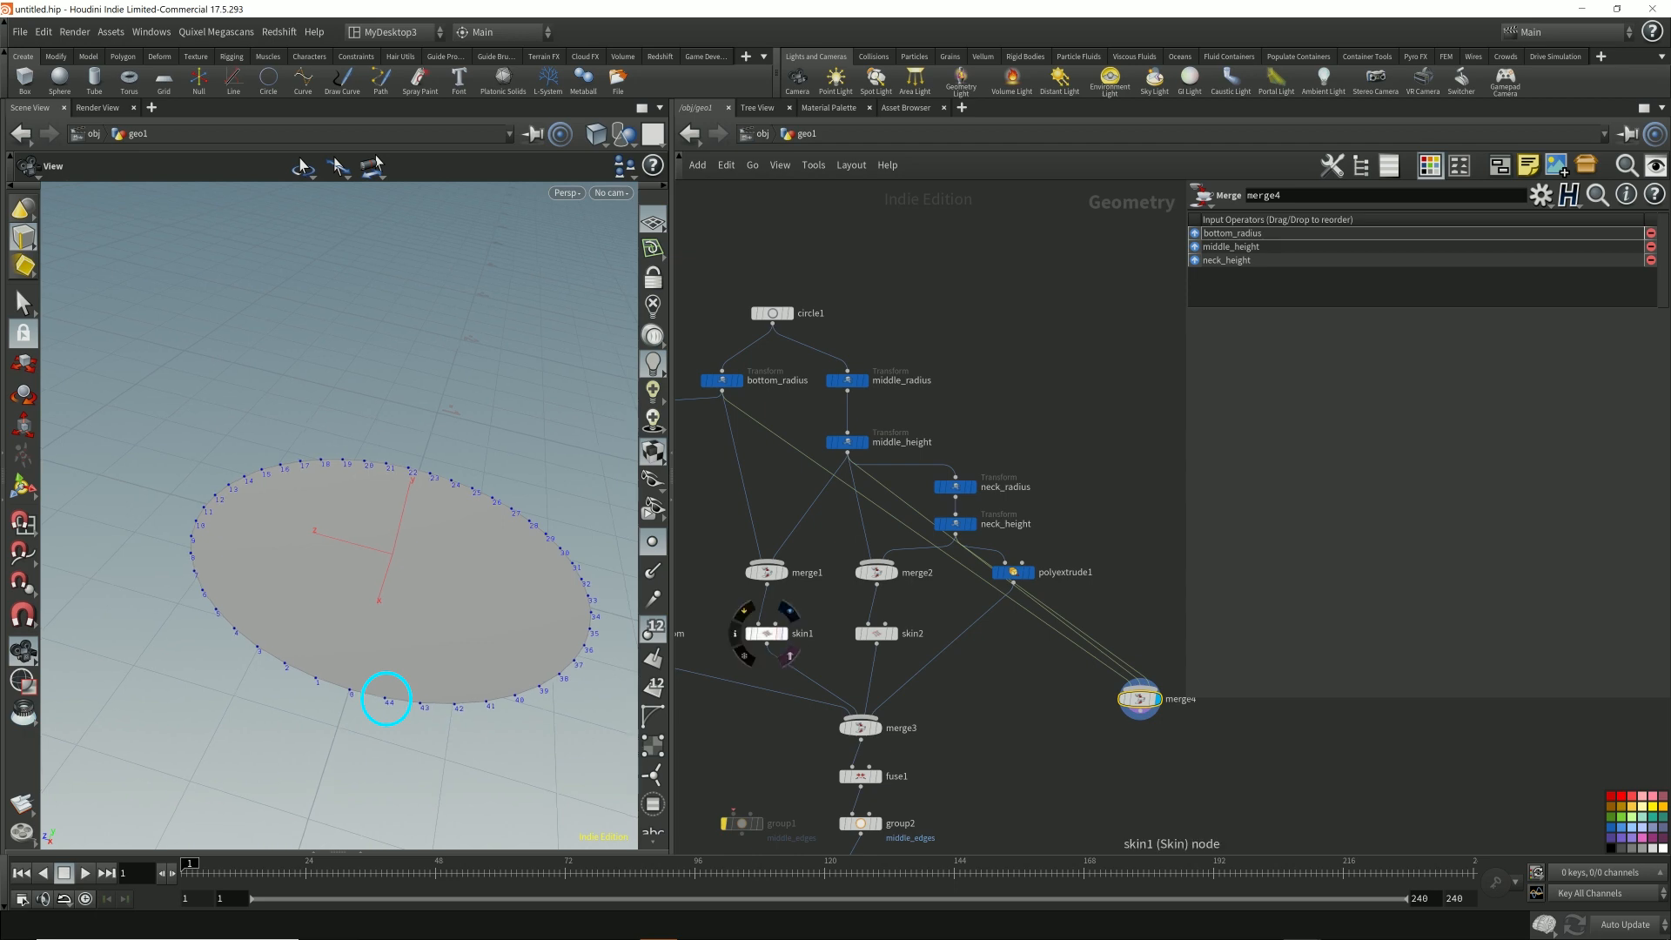
- Template skin1 over the merged circles and examine how its edges leave the bottom circle's points
left_click(777, 633)
scroll(531, 442, "down", 5)
right_click_drag(532, 442, 481, 524)
left_click_drag(481, 524, 514, 566)
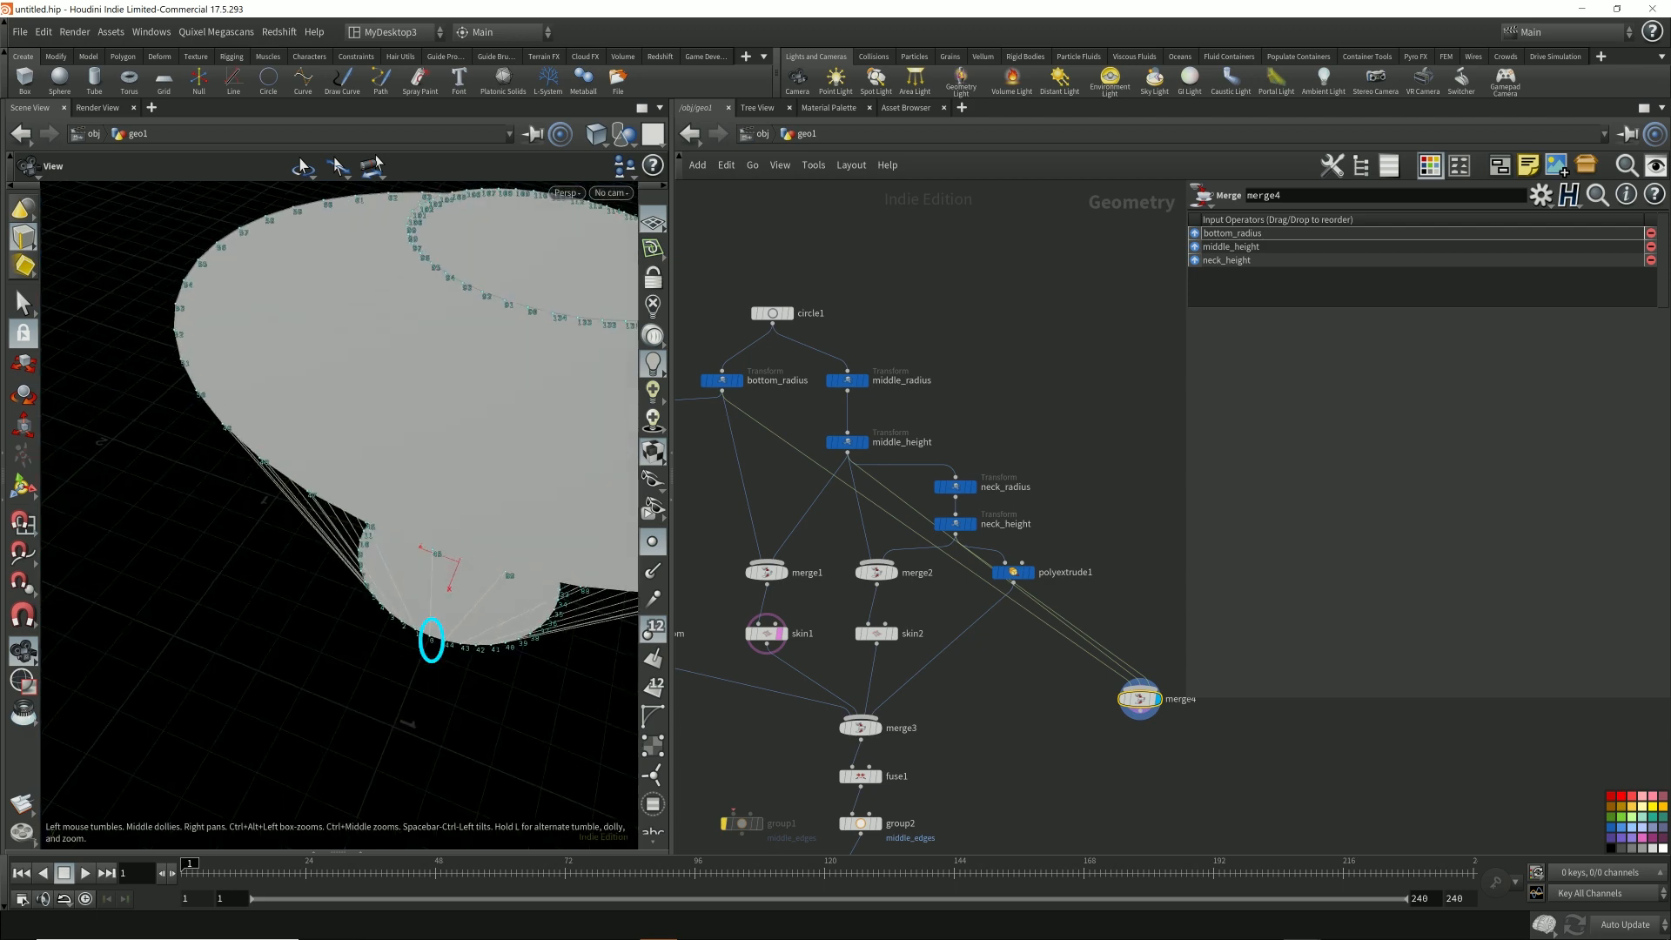
left_click_drag(514, 566, 478, 557)
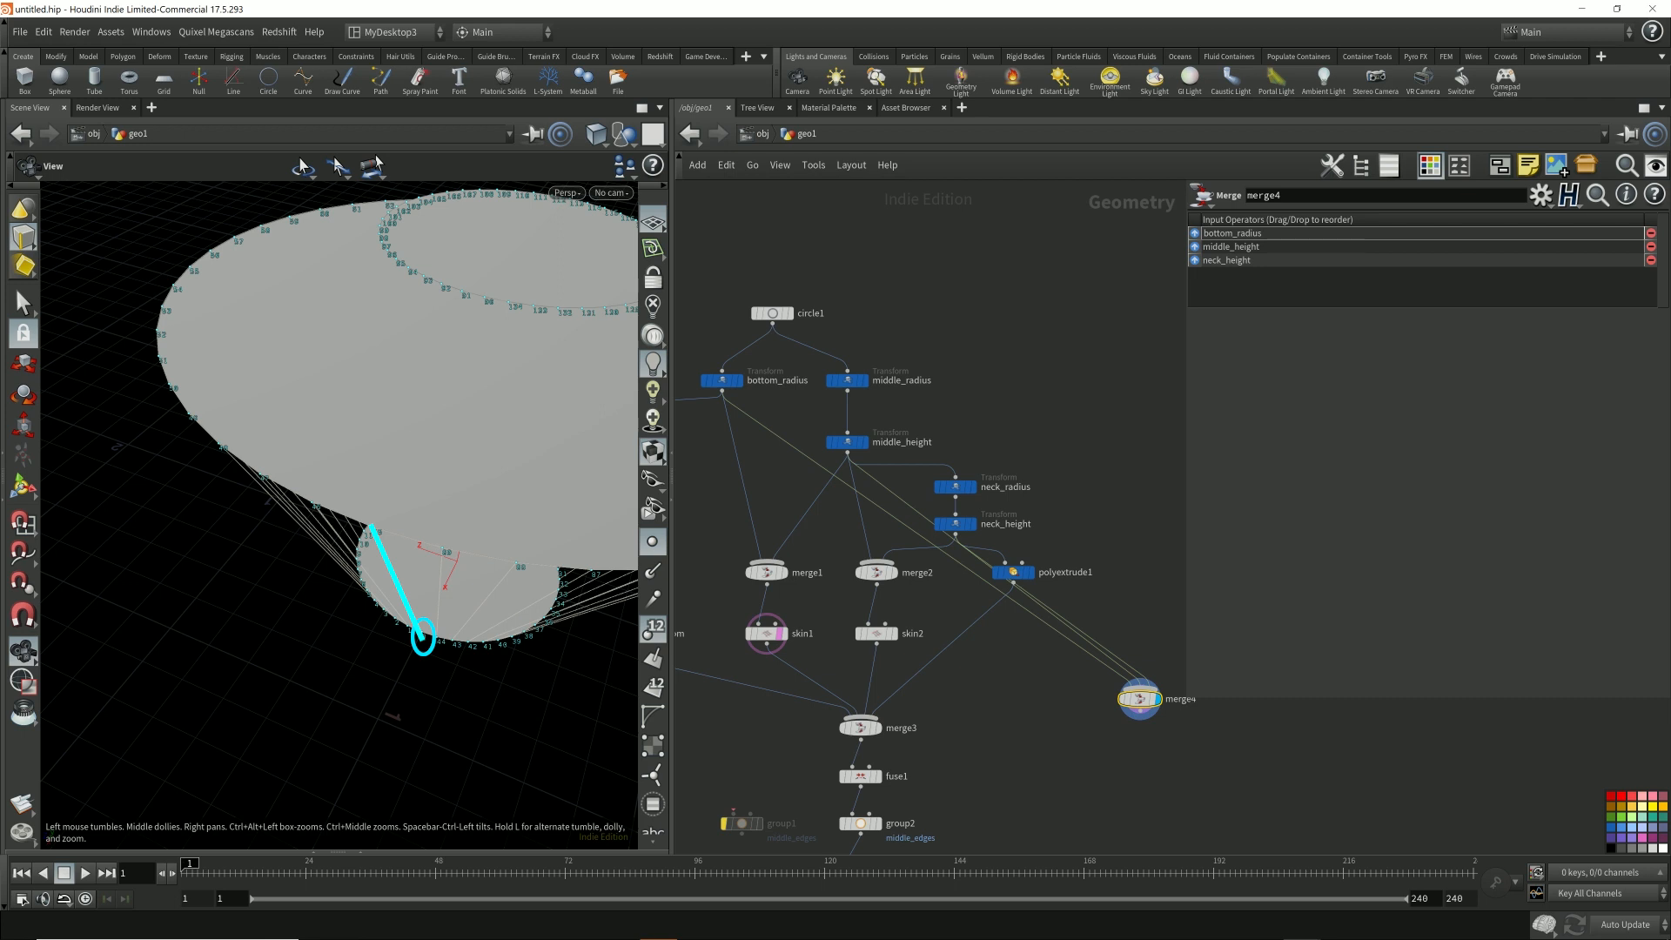
scroll(372, 539, "up", 3)
mouse_move(371, 539)
left_mouse_down()
mouse_move(383, 583)
mouse_move(391, 557)
mouse_move(383, 587)
mouse_move(366, 540)
left_mouse_up()
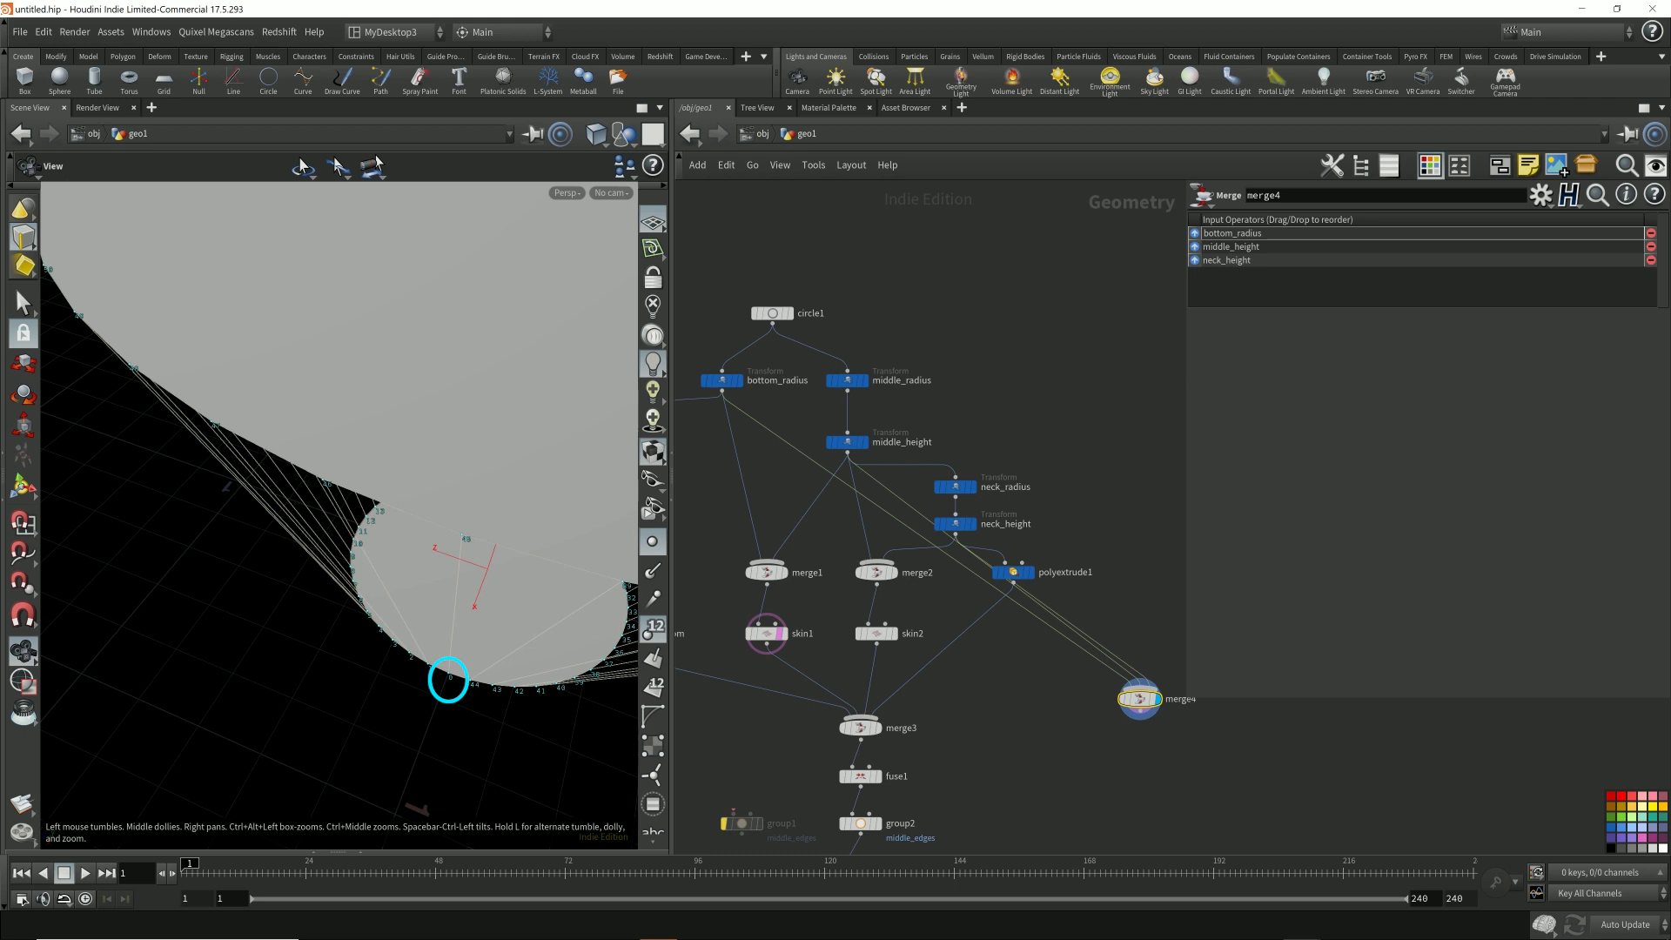
- Examine the point numbers on the larger middle circle and where the skin1 edges meet them
mouse_move(452, 654)
left_mouse_down()
mouse_move(463, 515)
mouse_move(498, 487)
mouse_move(500, 452)
left_mouse_up()
key("Escape")
scroll(500, 453, "down", 5)
middle_click_drag(500, 452, 409, 509)
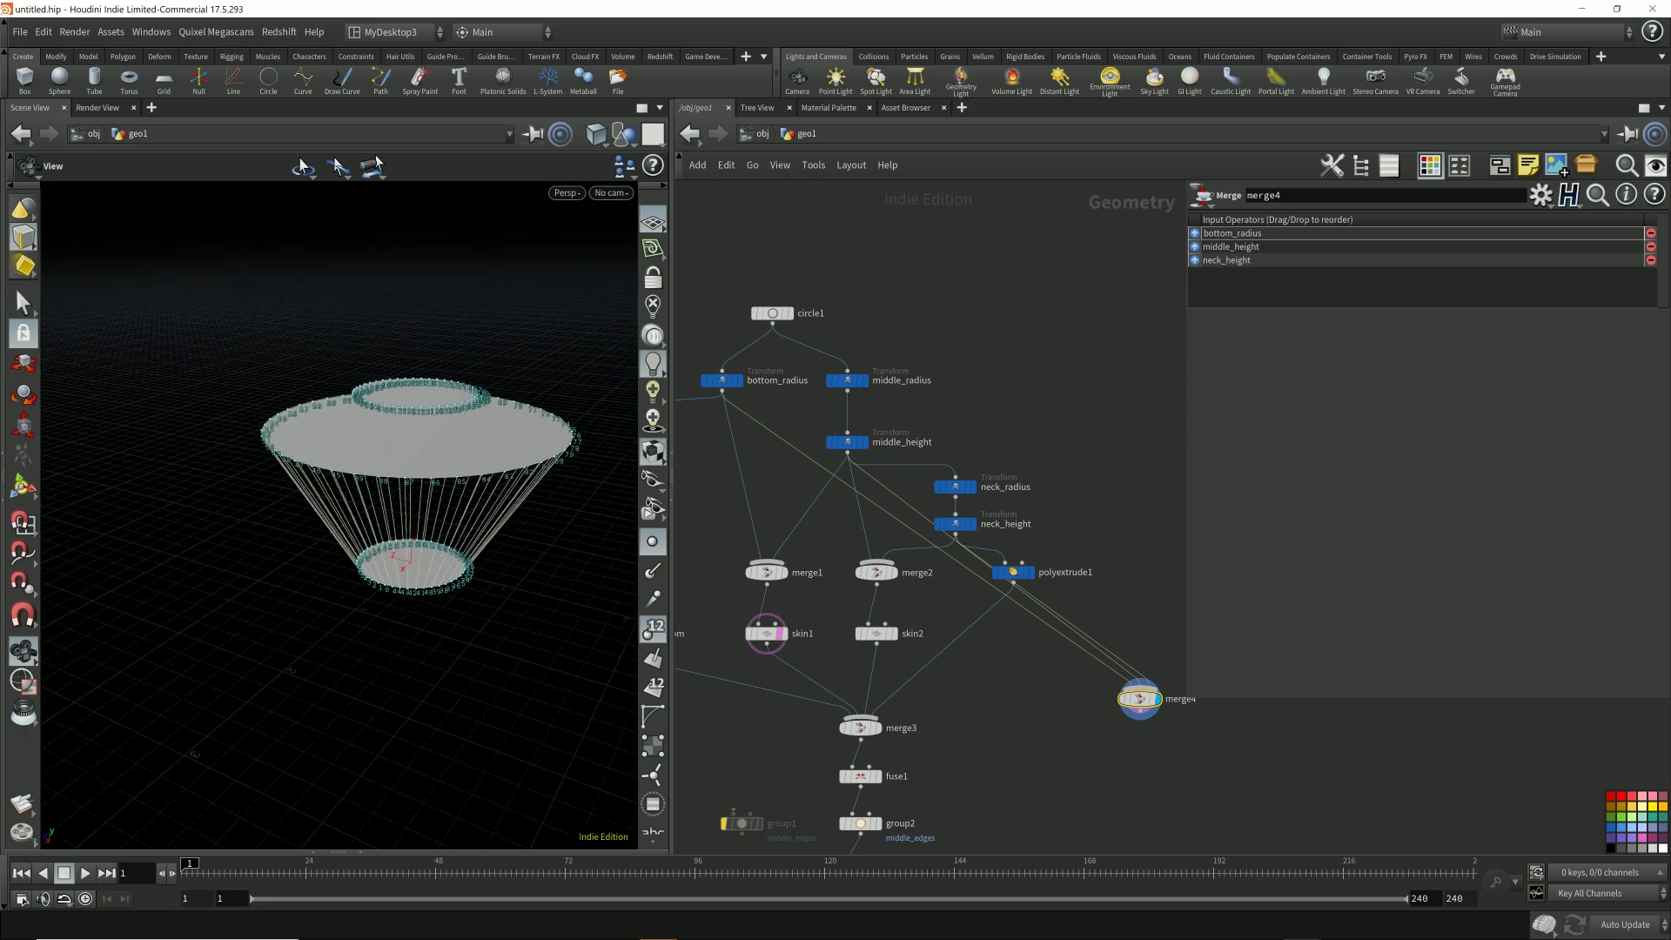
left_click_drag(409, 509, 422, 644)
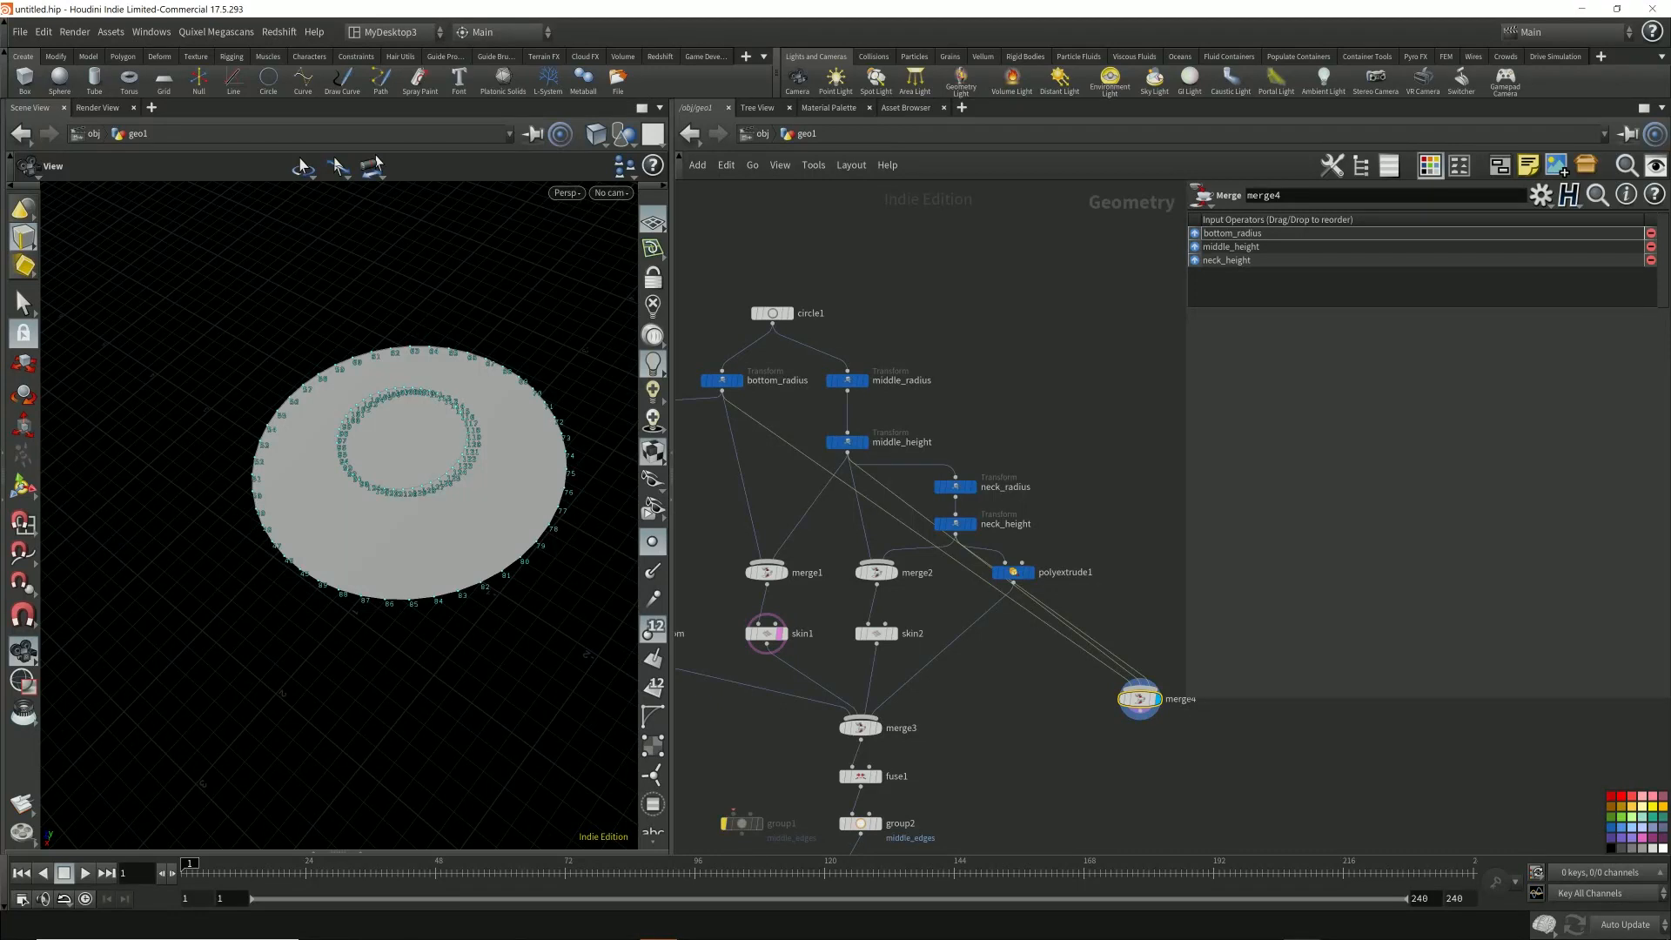
left_click(303, 573)
left_click(322, 586)
left_click_drag(322, 585, 340, 513)
mouse_move(339, 513)
left_mouse_down()
mouse_move(339, 474)
mouse_move(339, 605)
mouse_move(340, 531)
left_mouse_up()
right_click_drag(400, 557, 522, 557)
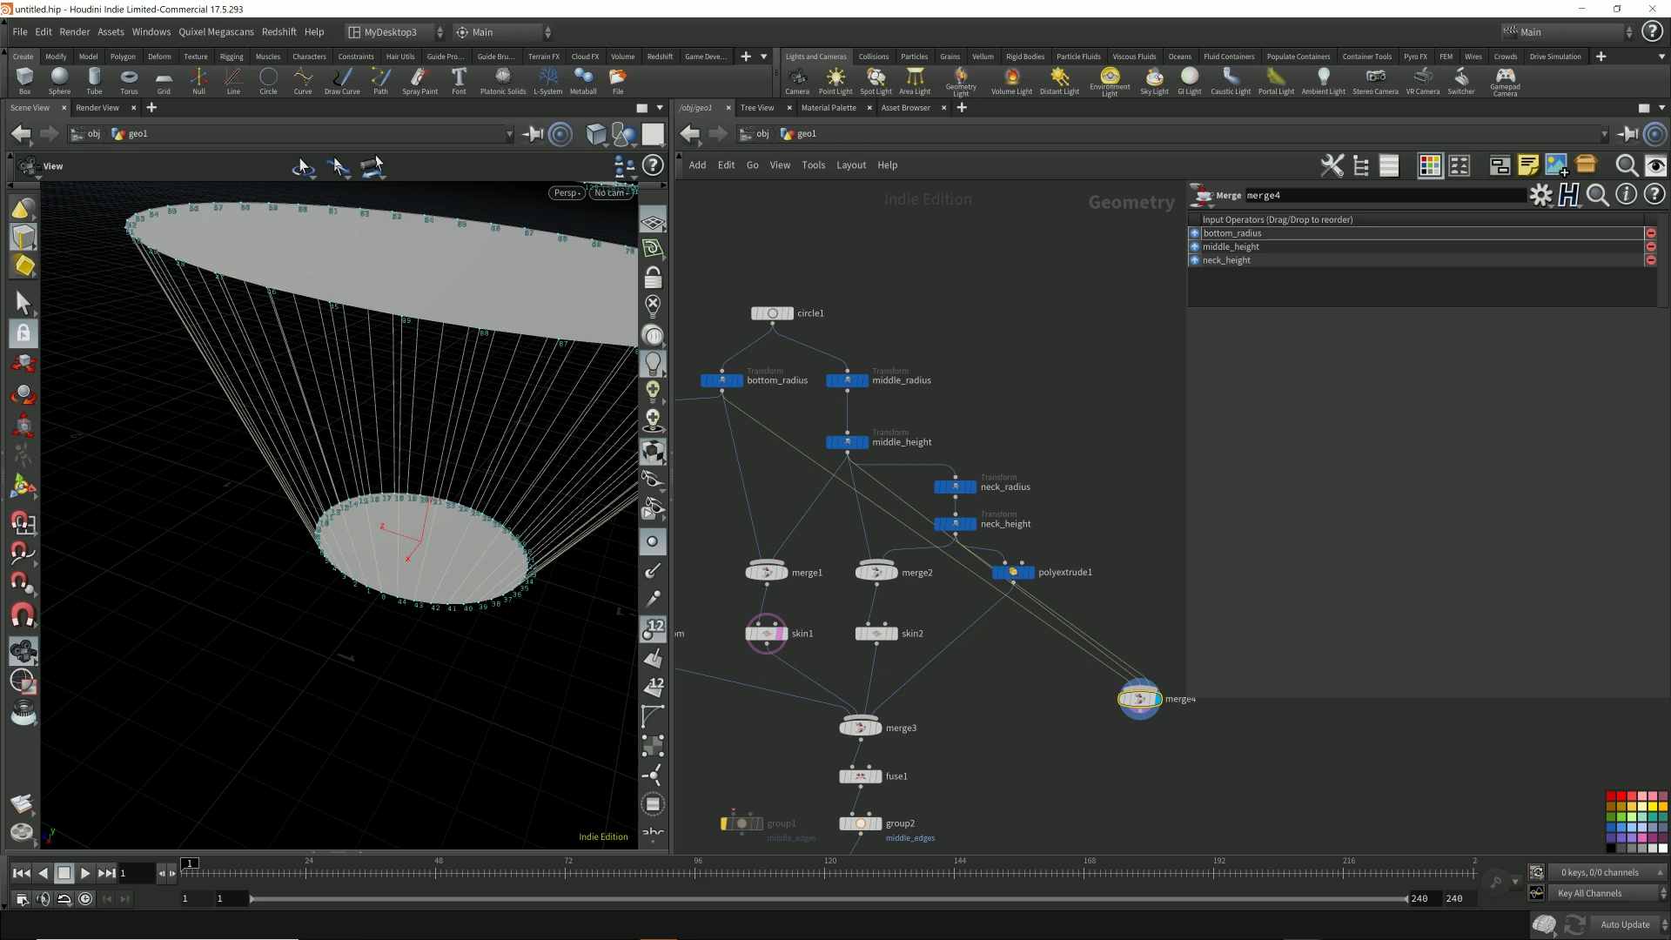
left_click(335, 301)
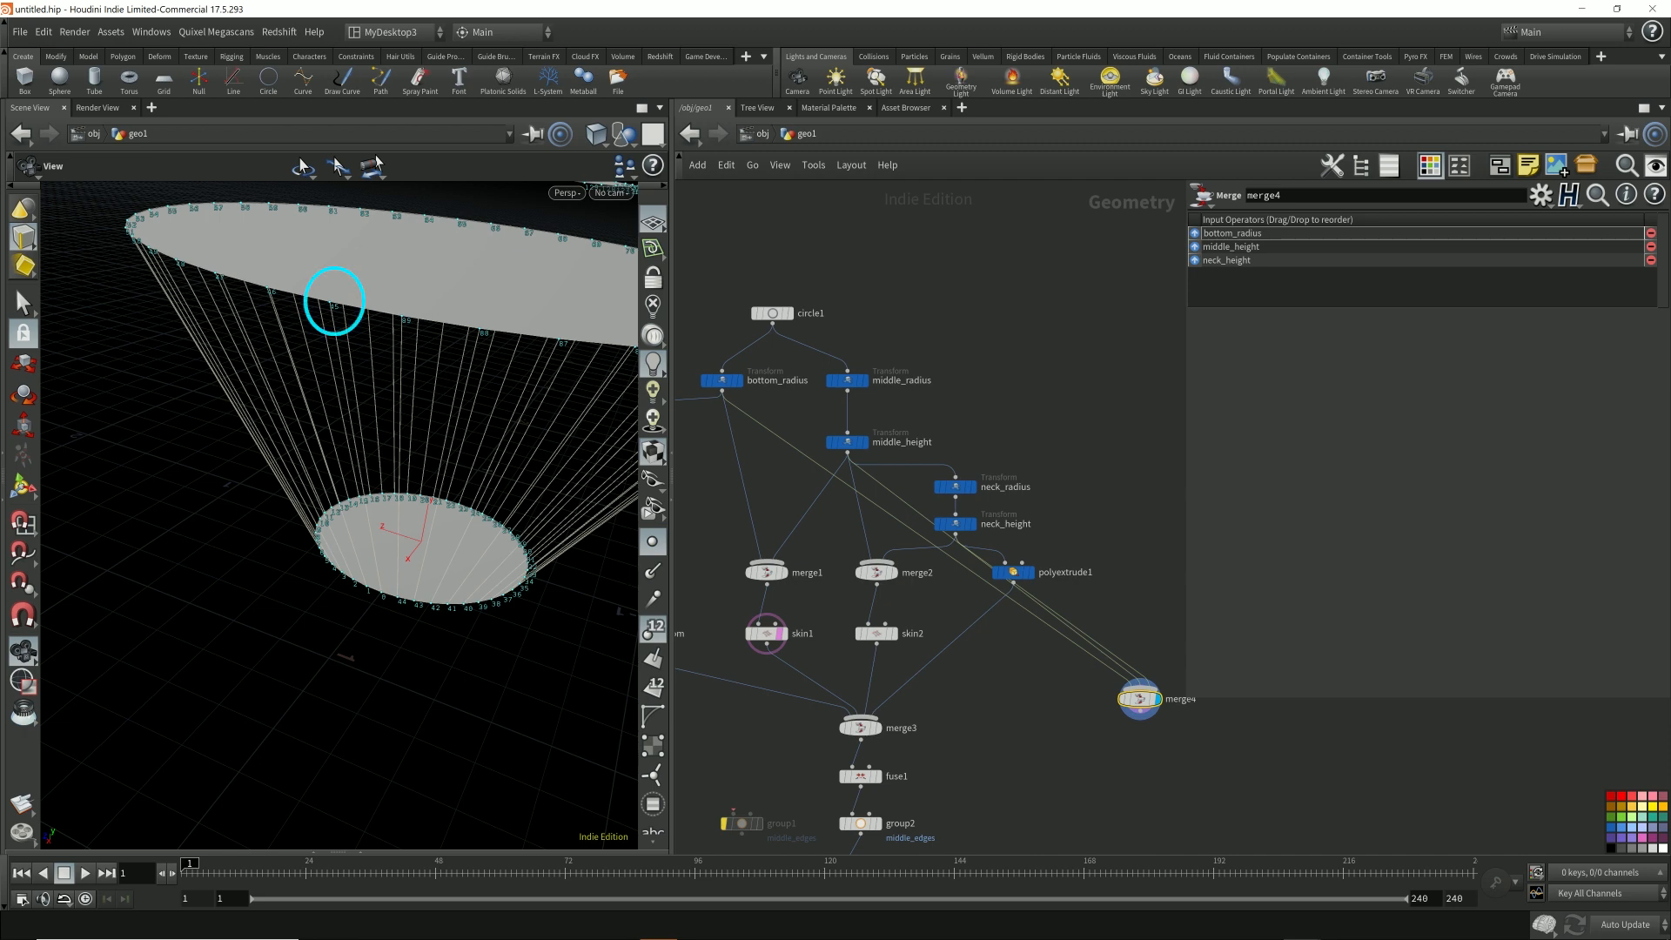
left_click_drag(334, 301, 339, 343)
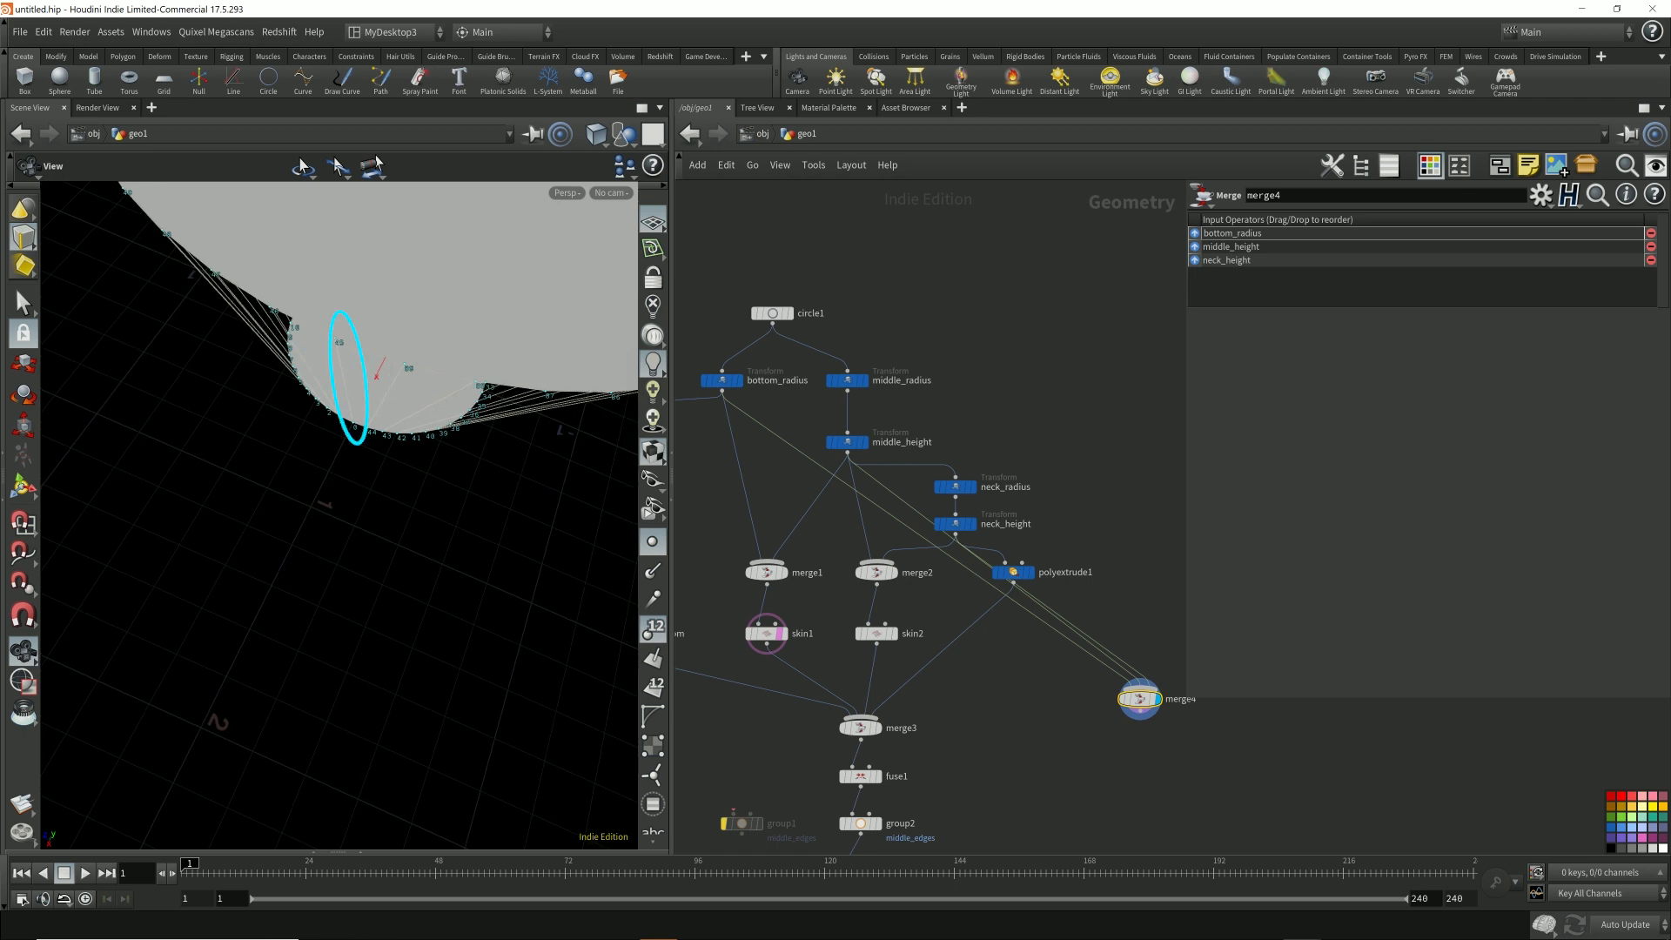
- Template skin2 instead of skin1 to examine the connection between the middle and neck circles
scroll(522, 261, "down", 4)
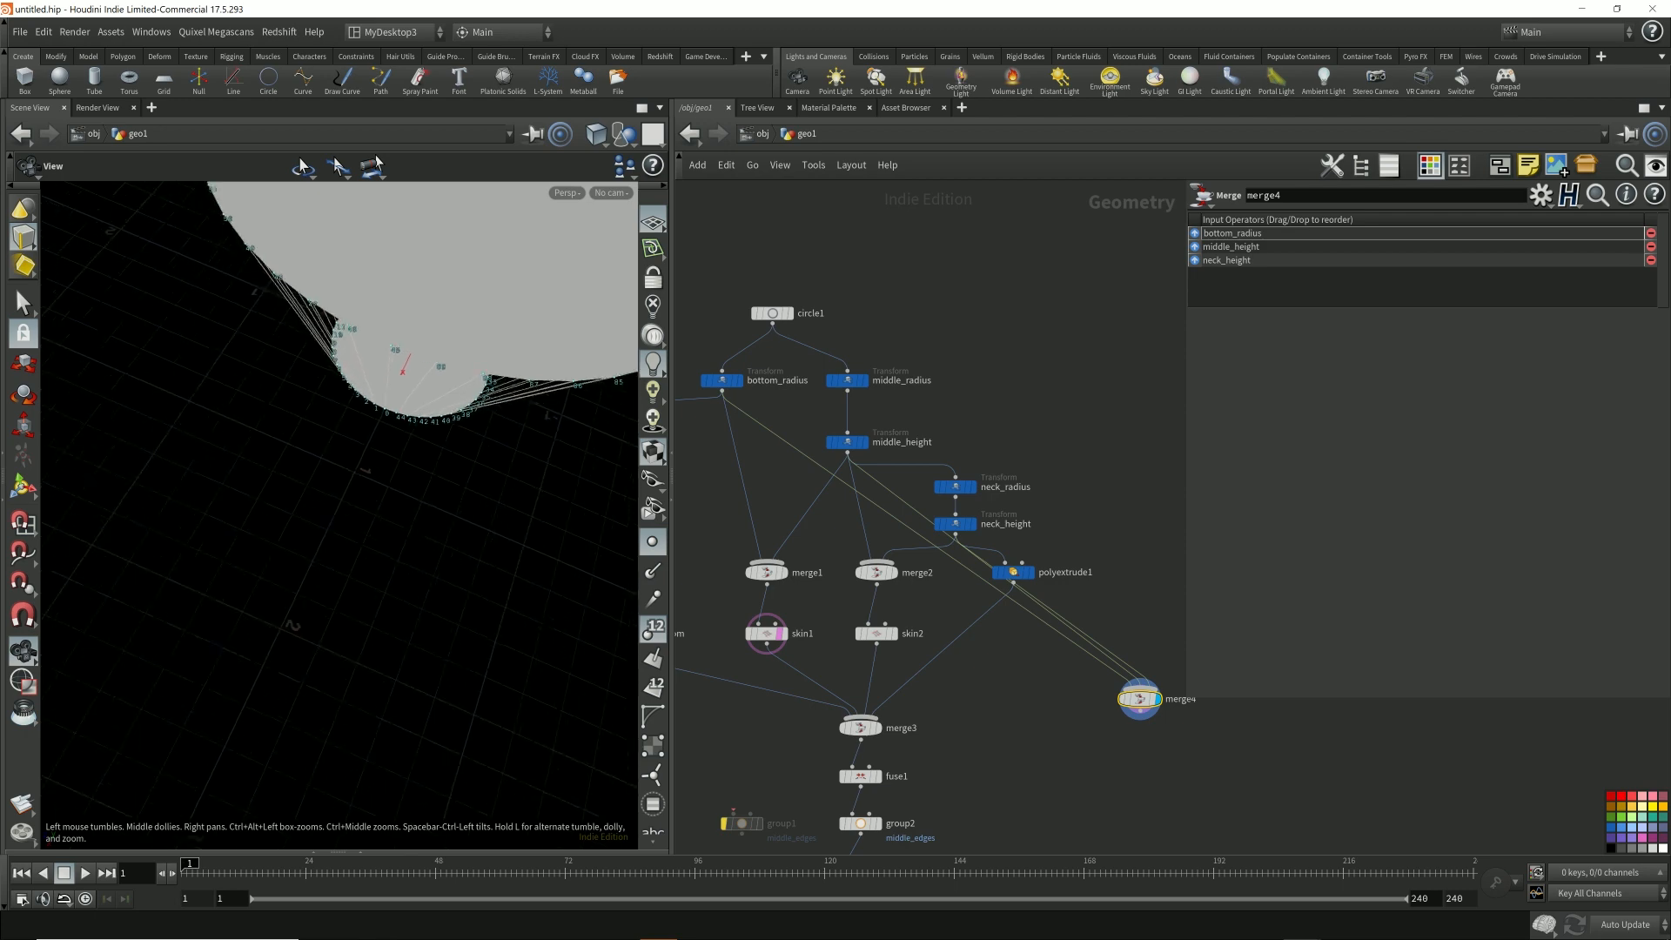
right_click_drag(522, 261, 397, 544)
left_click_drag(396, 544, 397, 487)
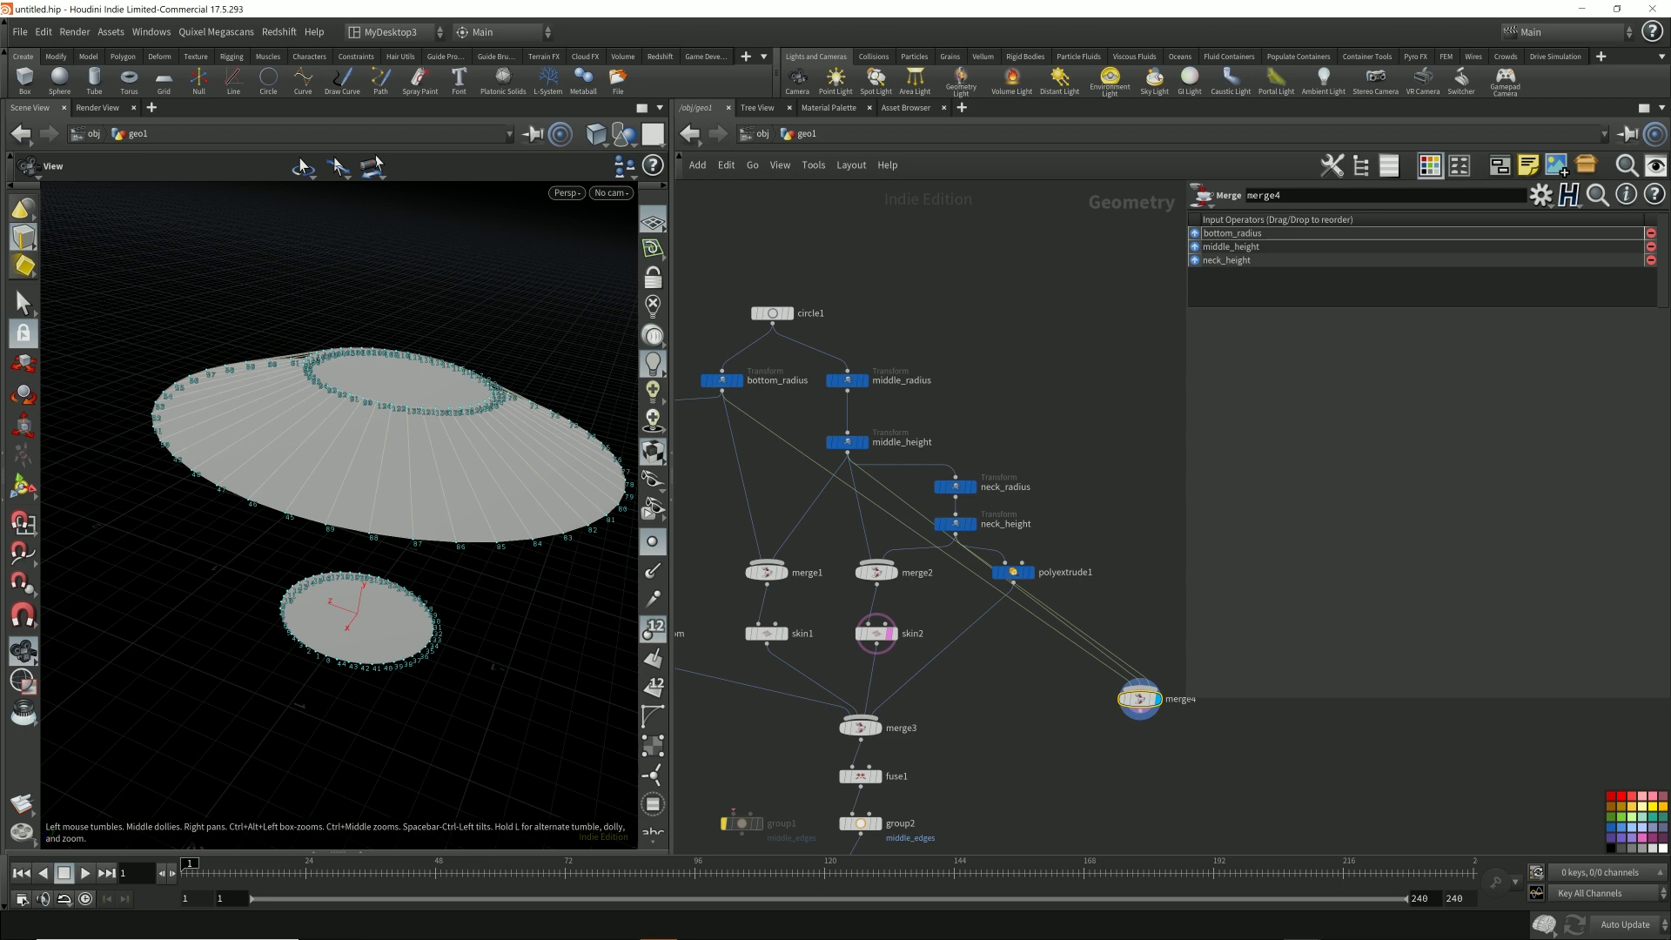
- Display attribwrangle1 and delete the temporary merge4 node
middle_click_drag(958, 707, 974, 540)
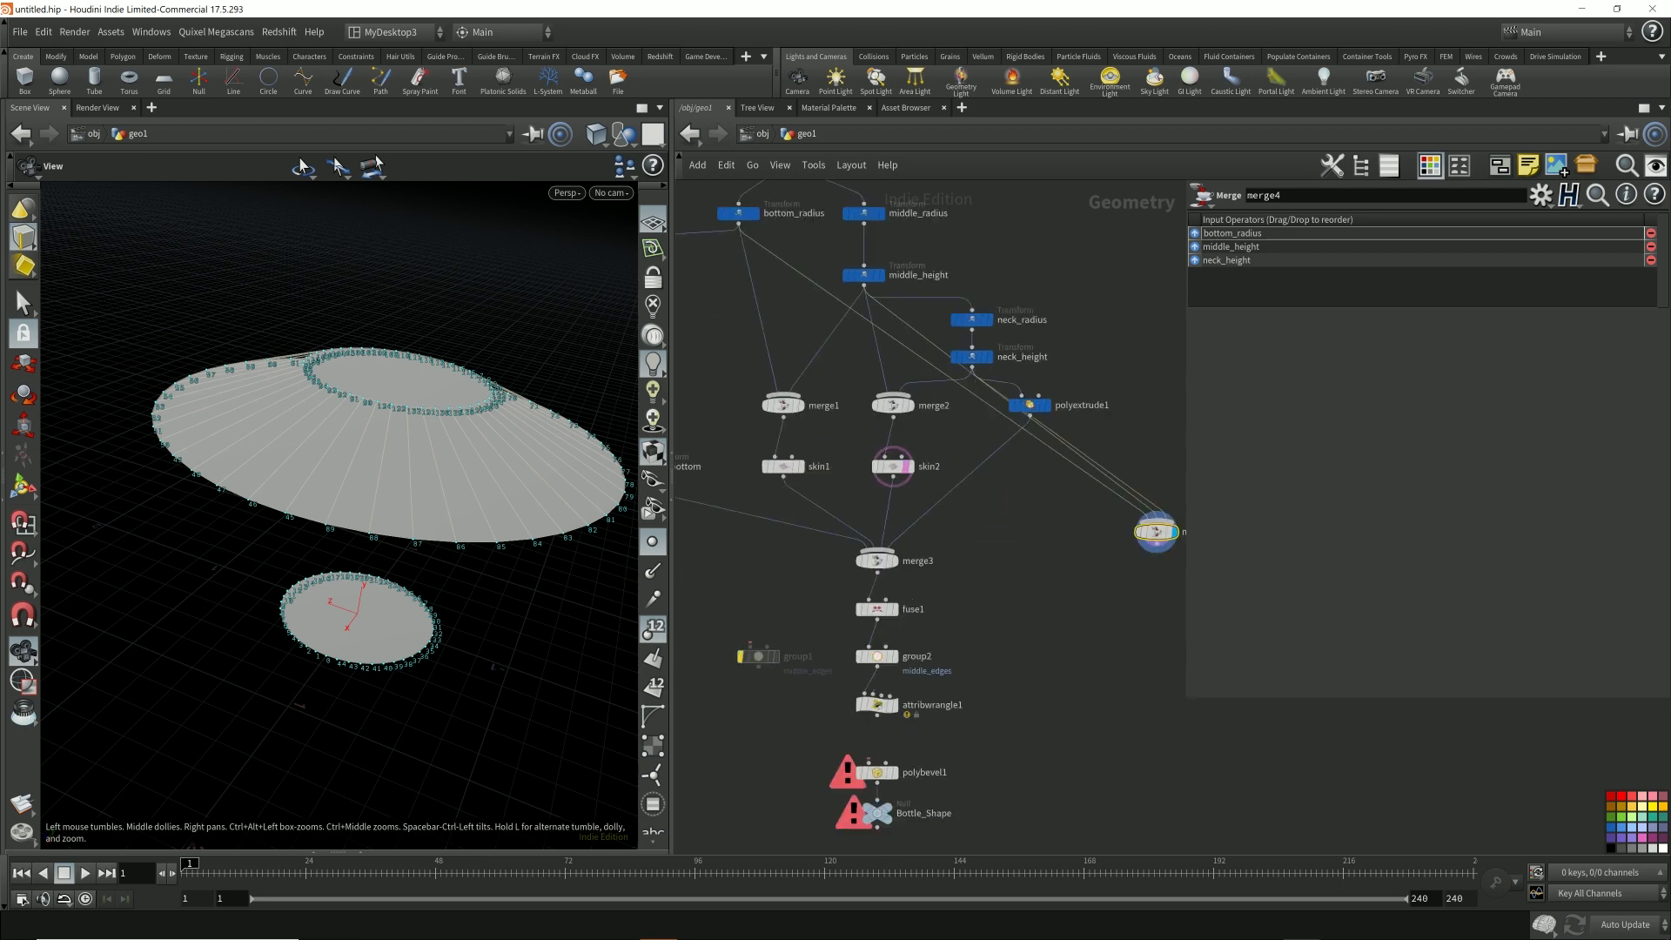
mouse_move(889, 705)
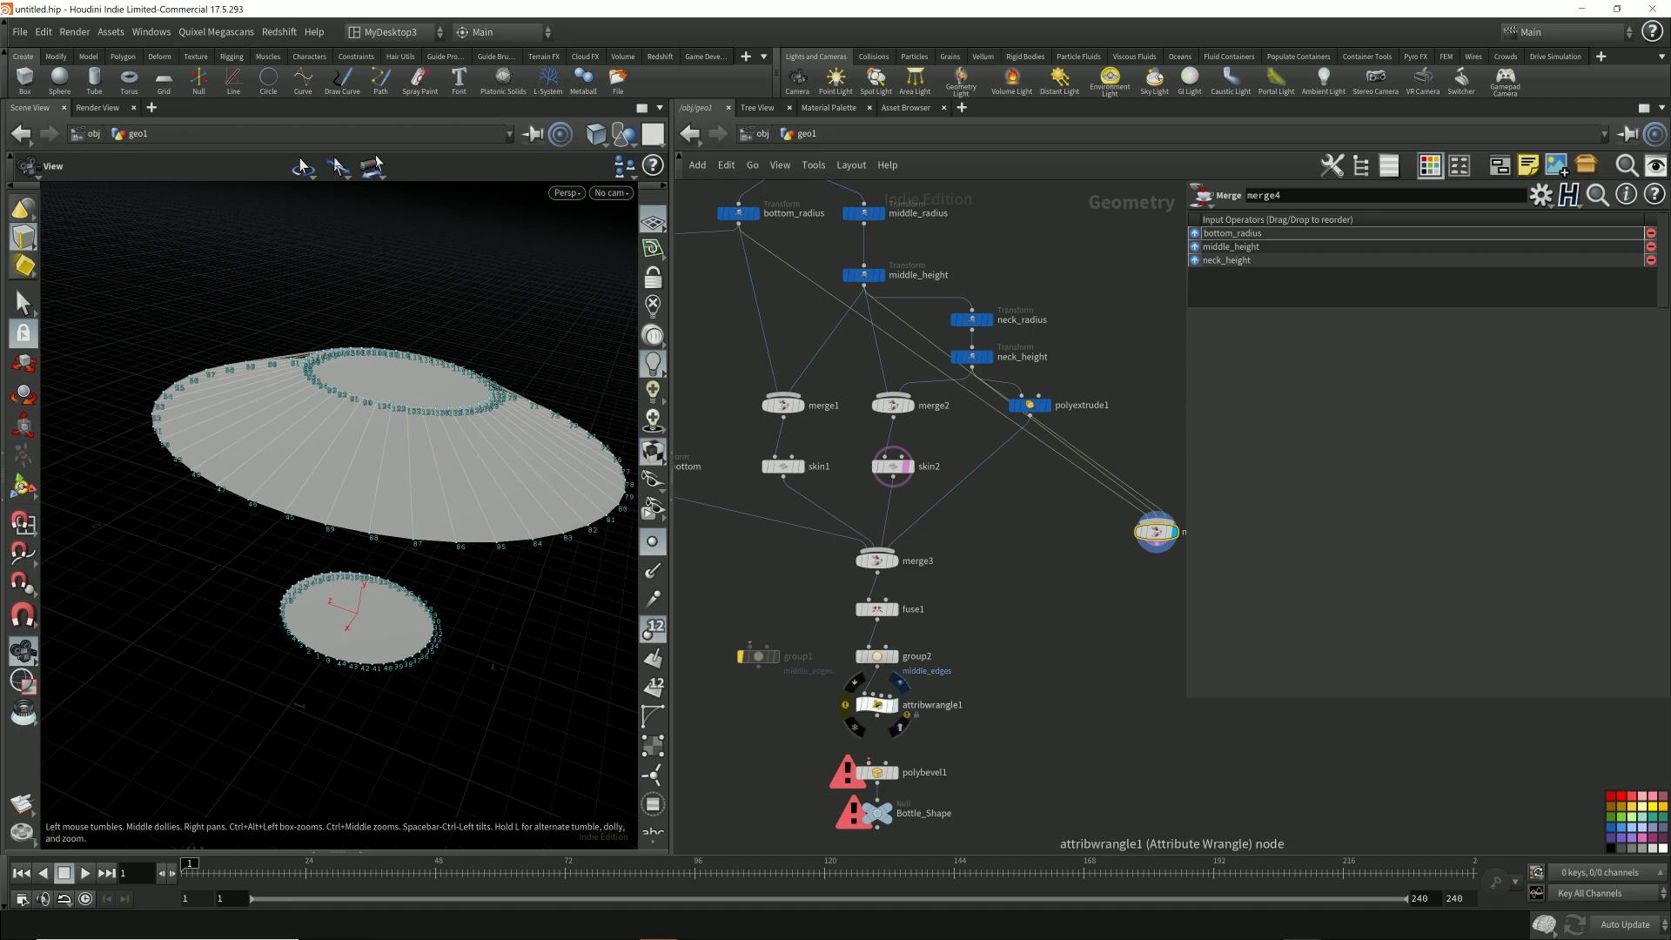
left_click(905, 714)
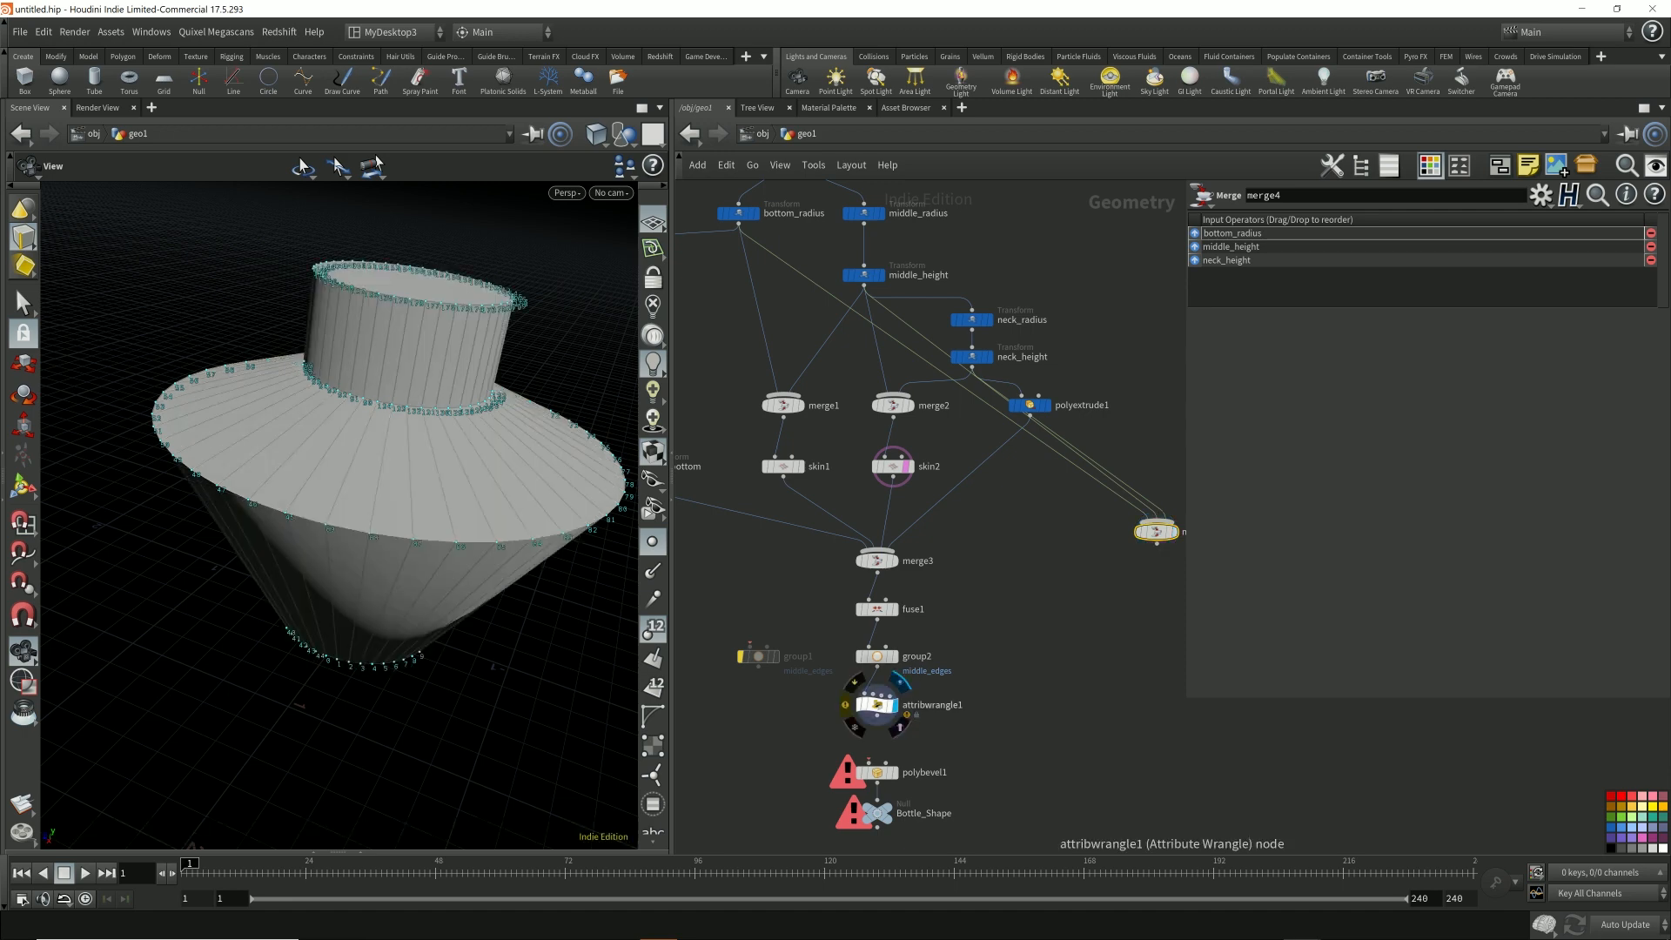
left_click(877, 705)
key("ctrl+z")
key("Delete")
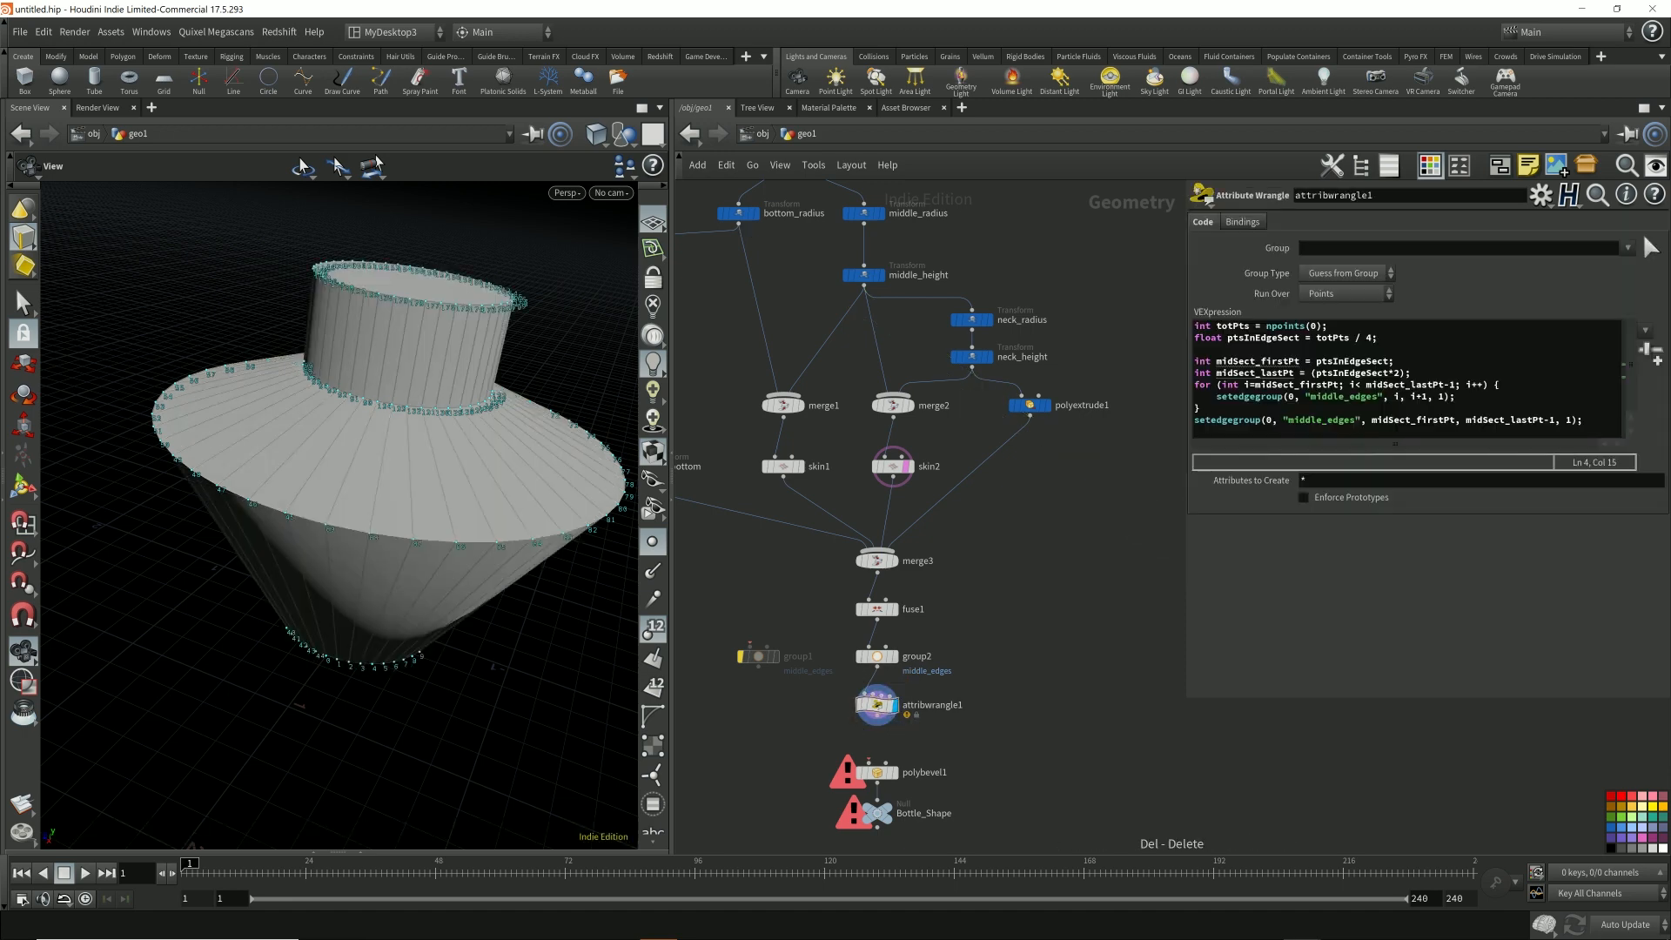
- Review the complete VEX expression in attribwrangle1
scroll(946, 694, "up", 4)
middle_click_drag(946, 694, 1064, 508)
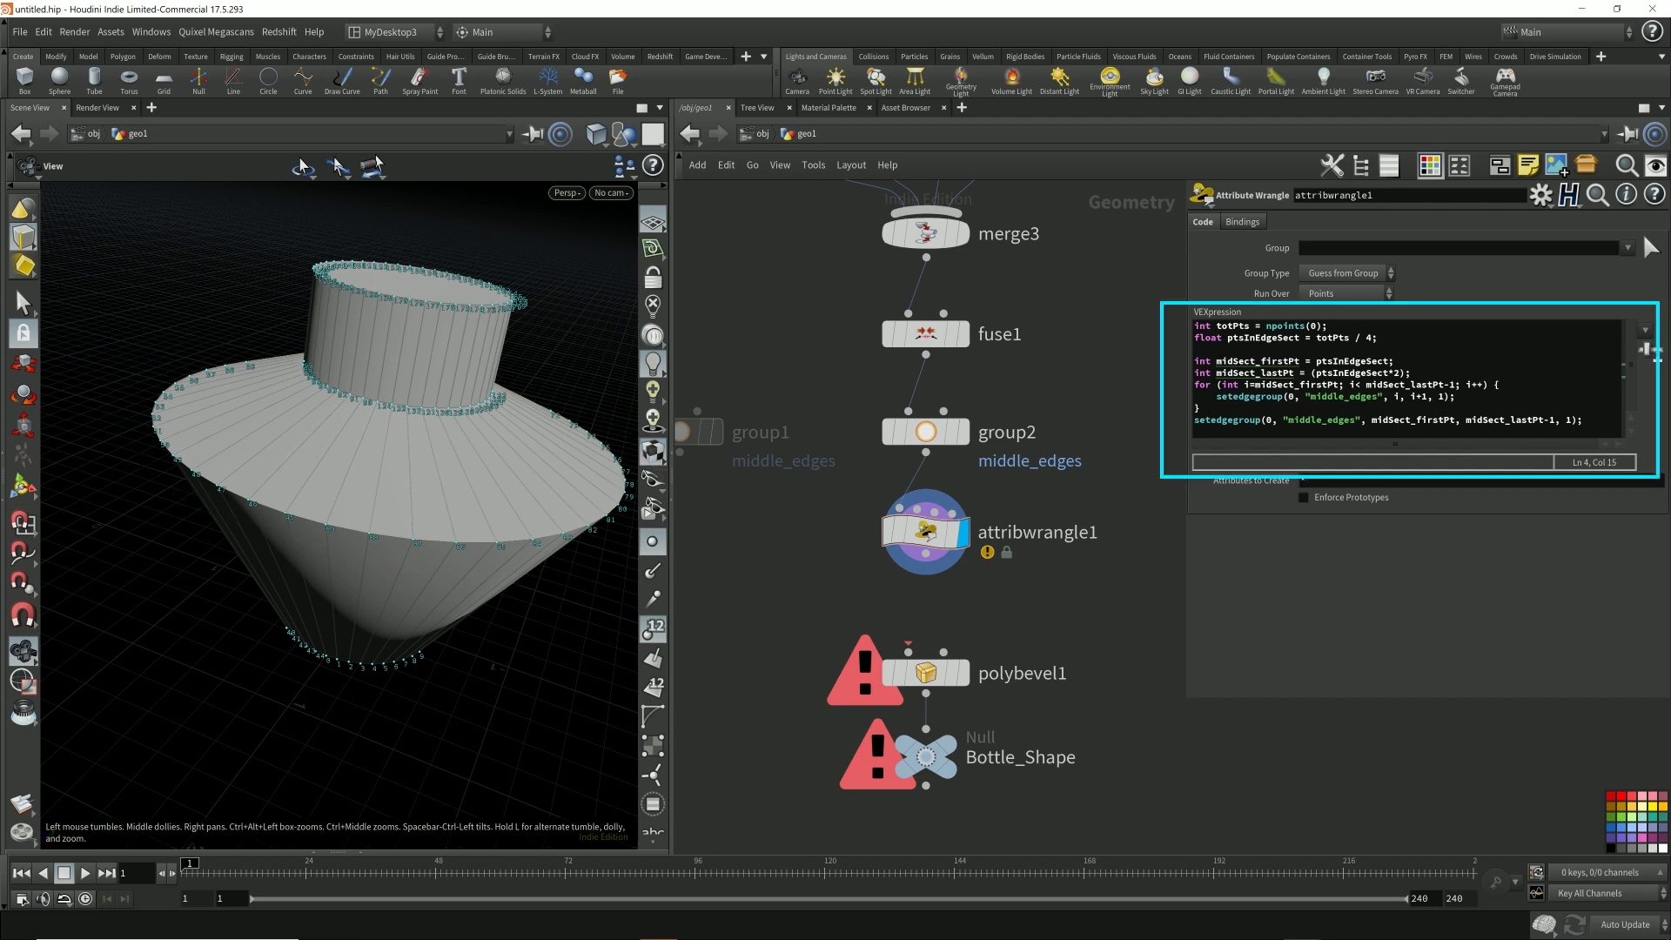
left_click_drag(1583, 420, 1194, 326)
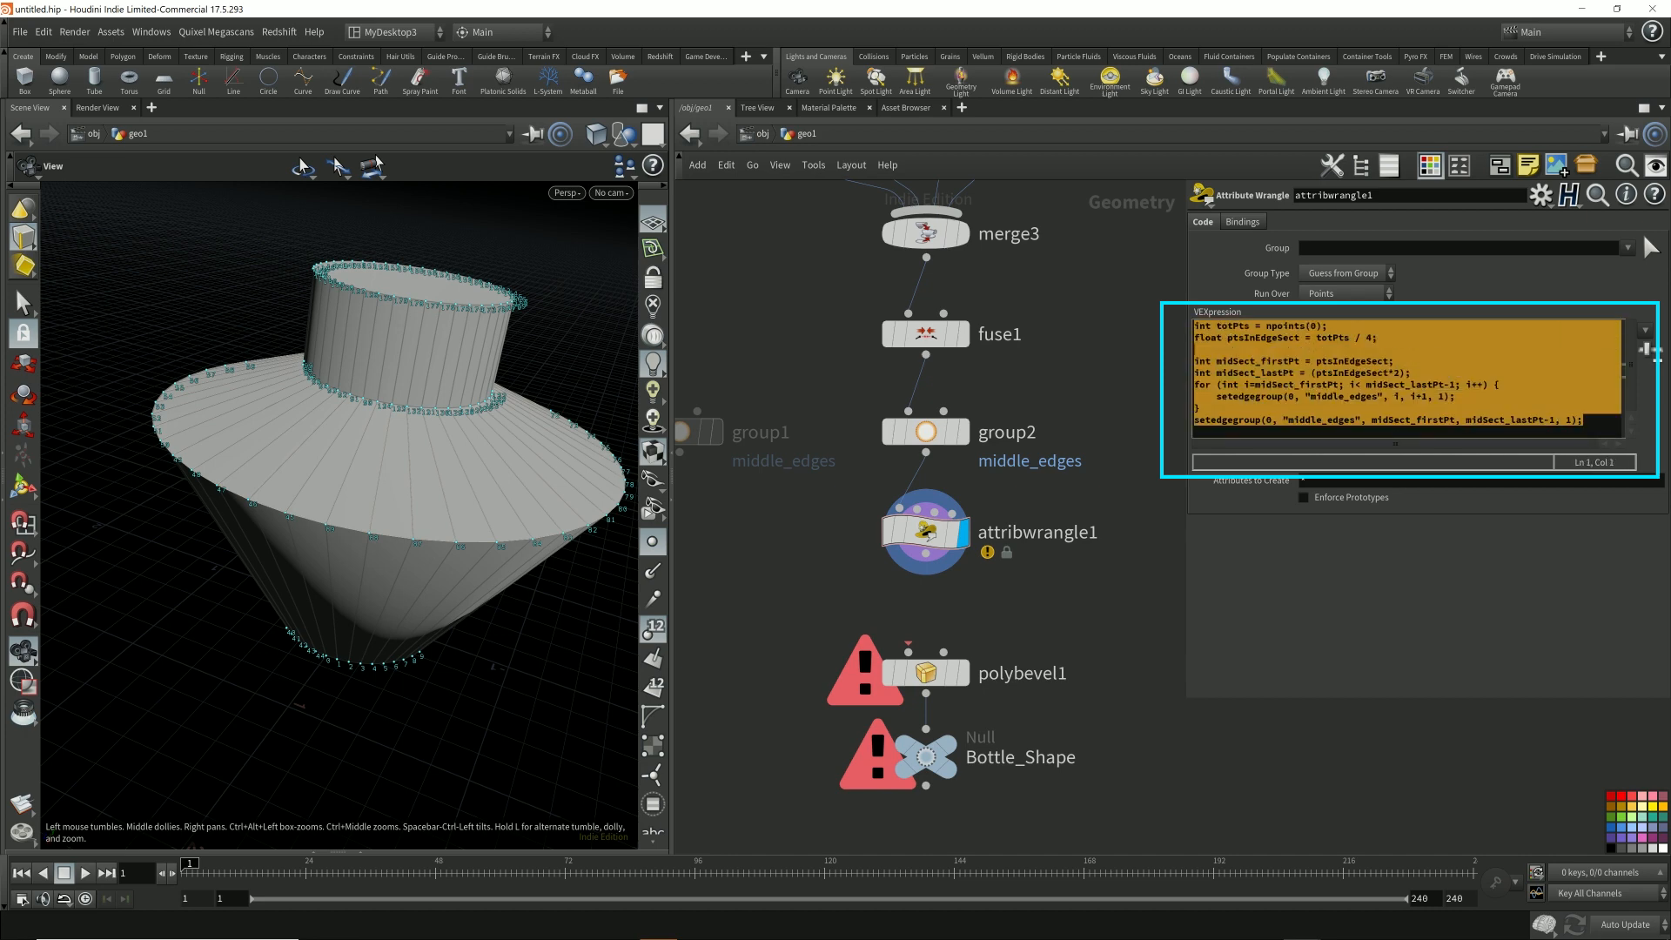
left_click(1311, 347)
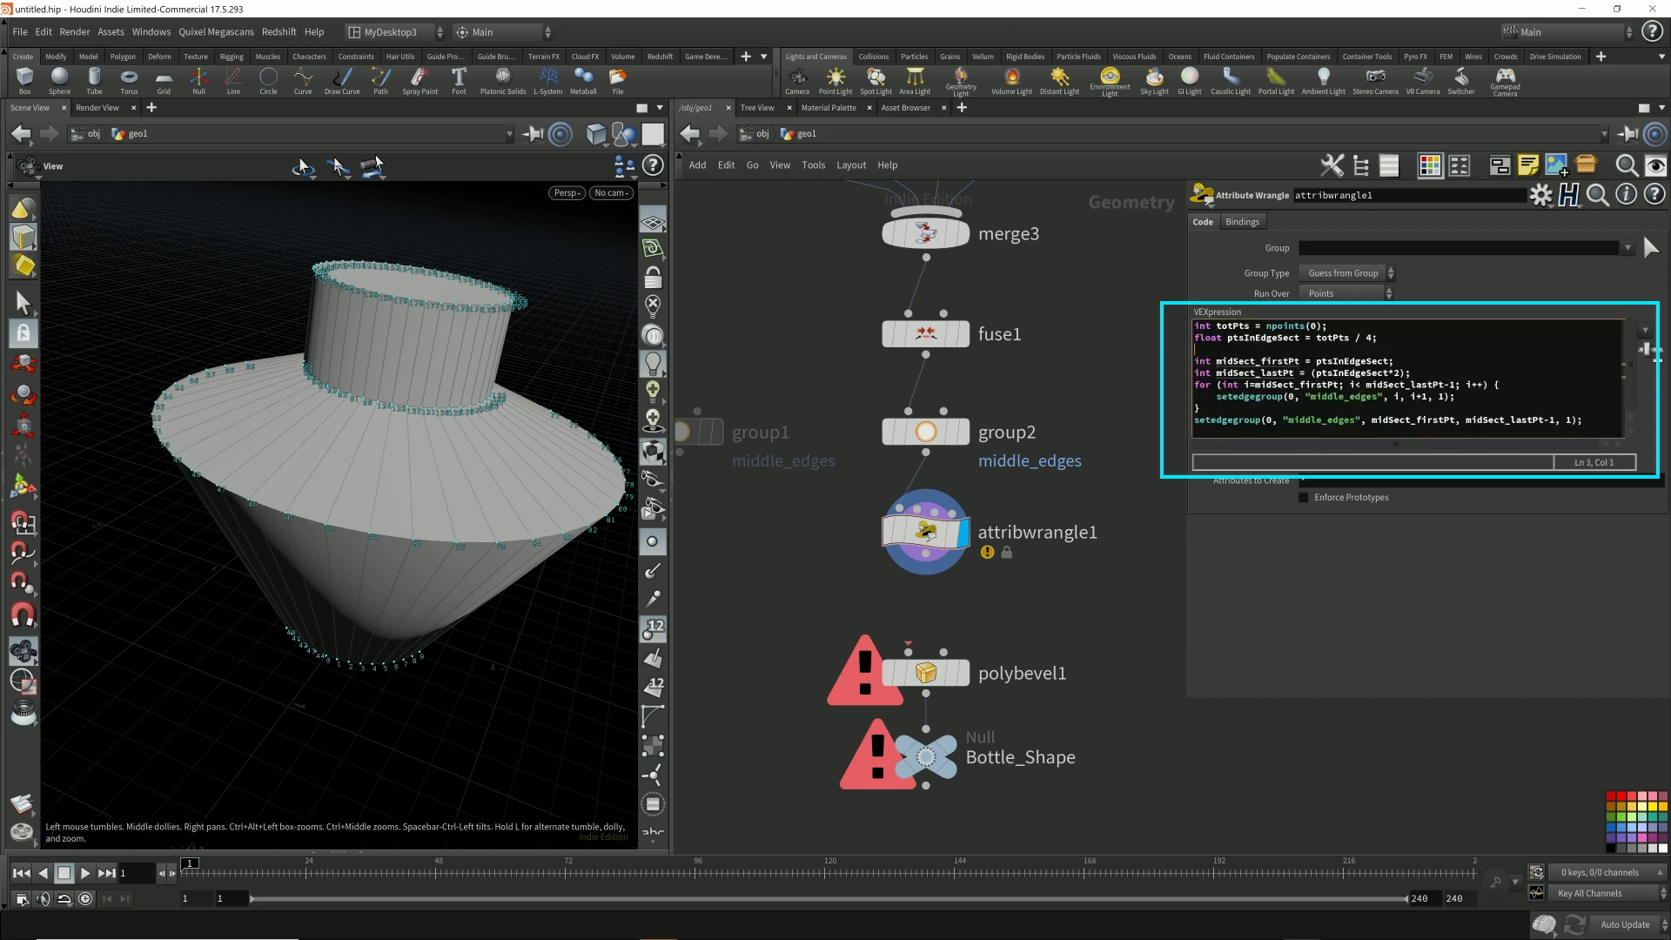
- Check the Divisions expression on circle1 and its evaluated value
scroll(928, 517, "down", 3)
middle_click_drag(927, 209, 971, 826)
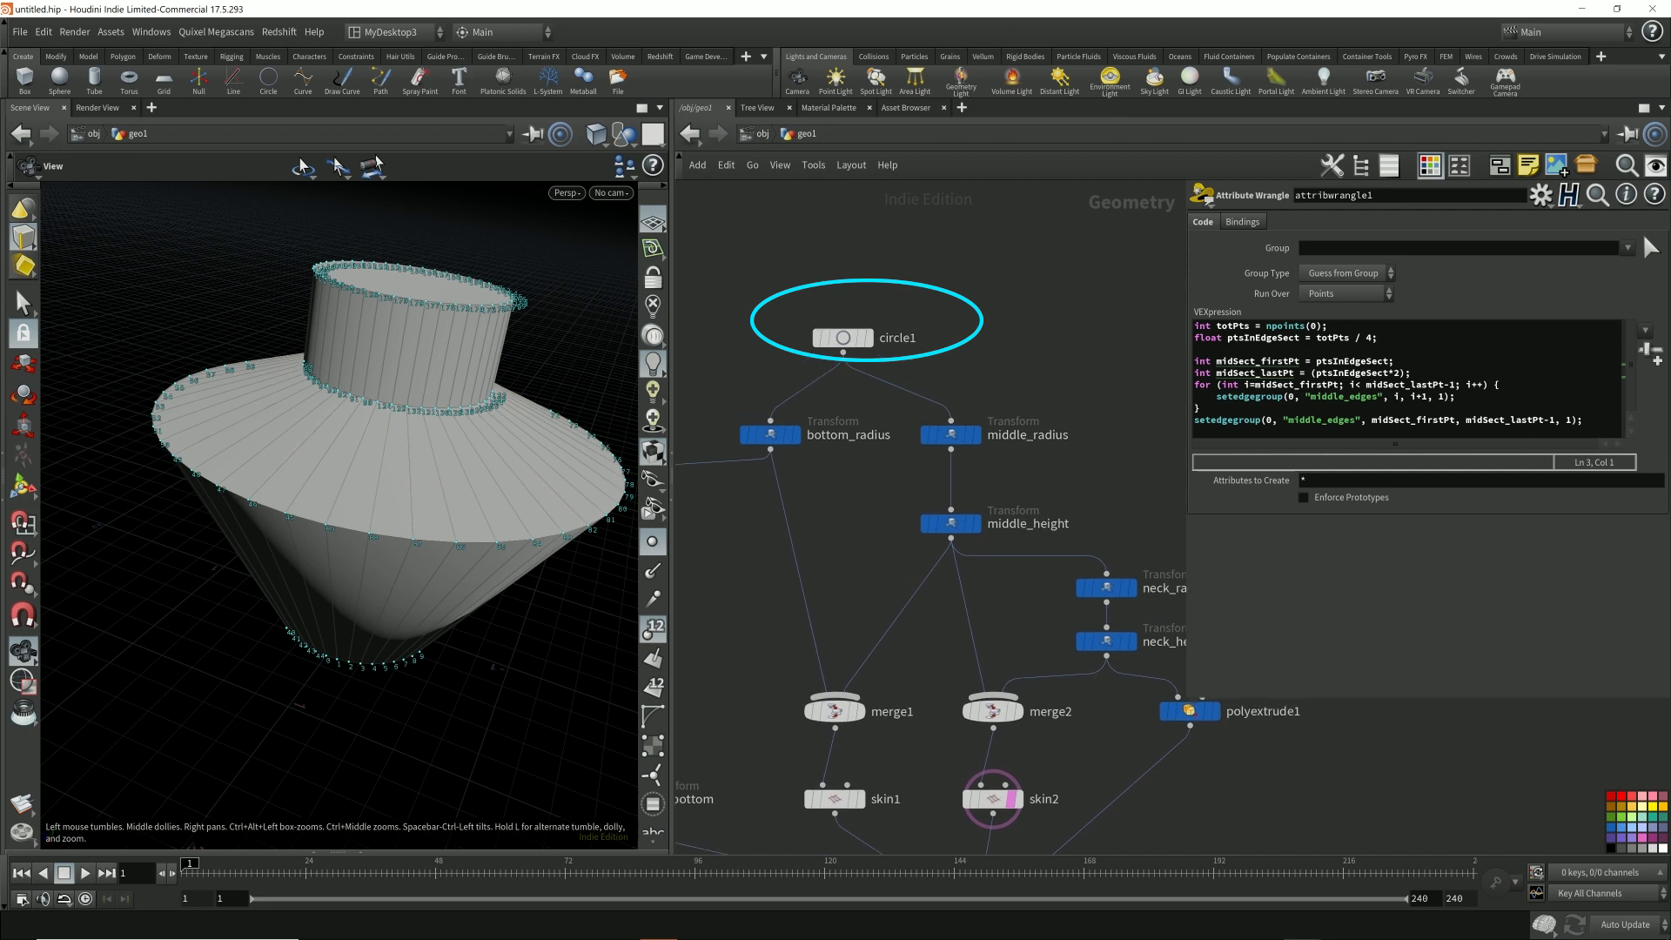
left_click(842, 338)
left_click(1239, 348)
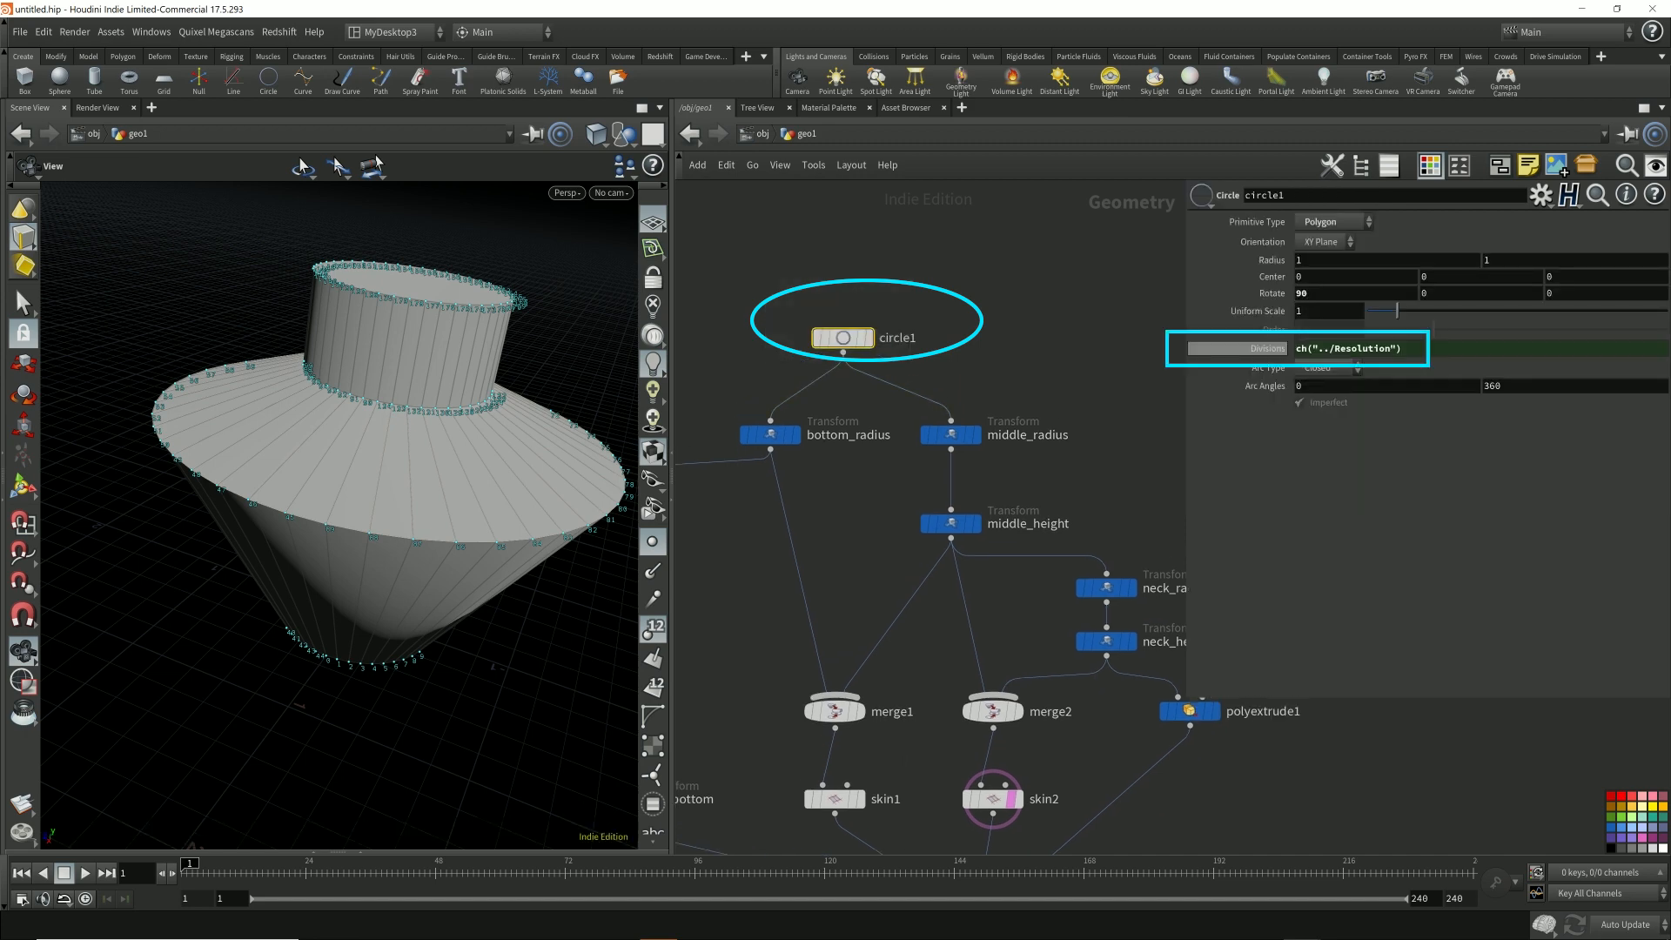
left_click(1238, 348)
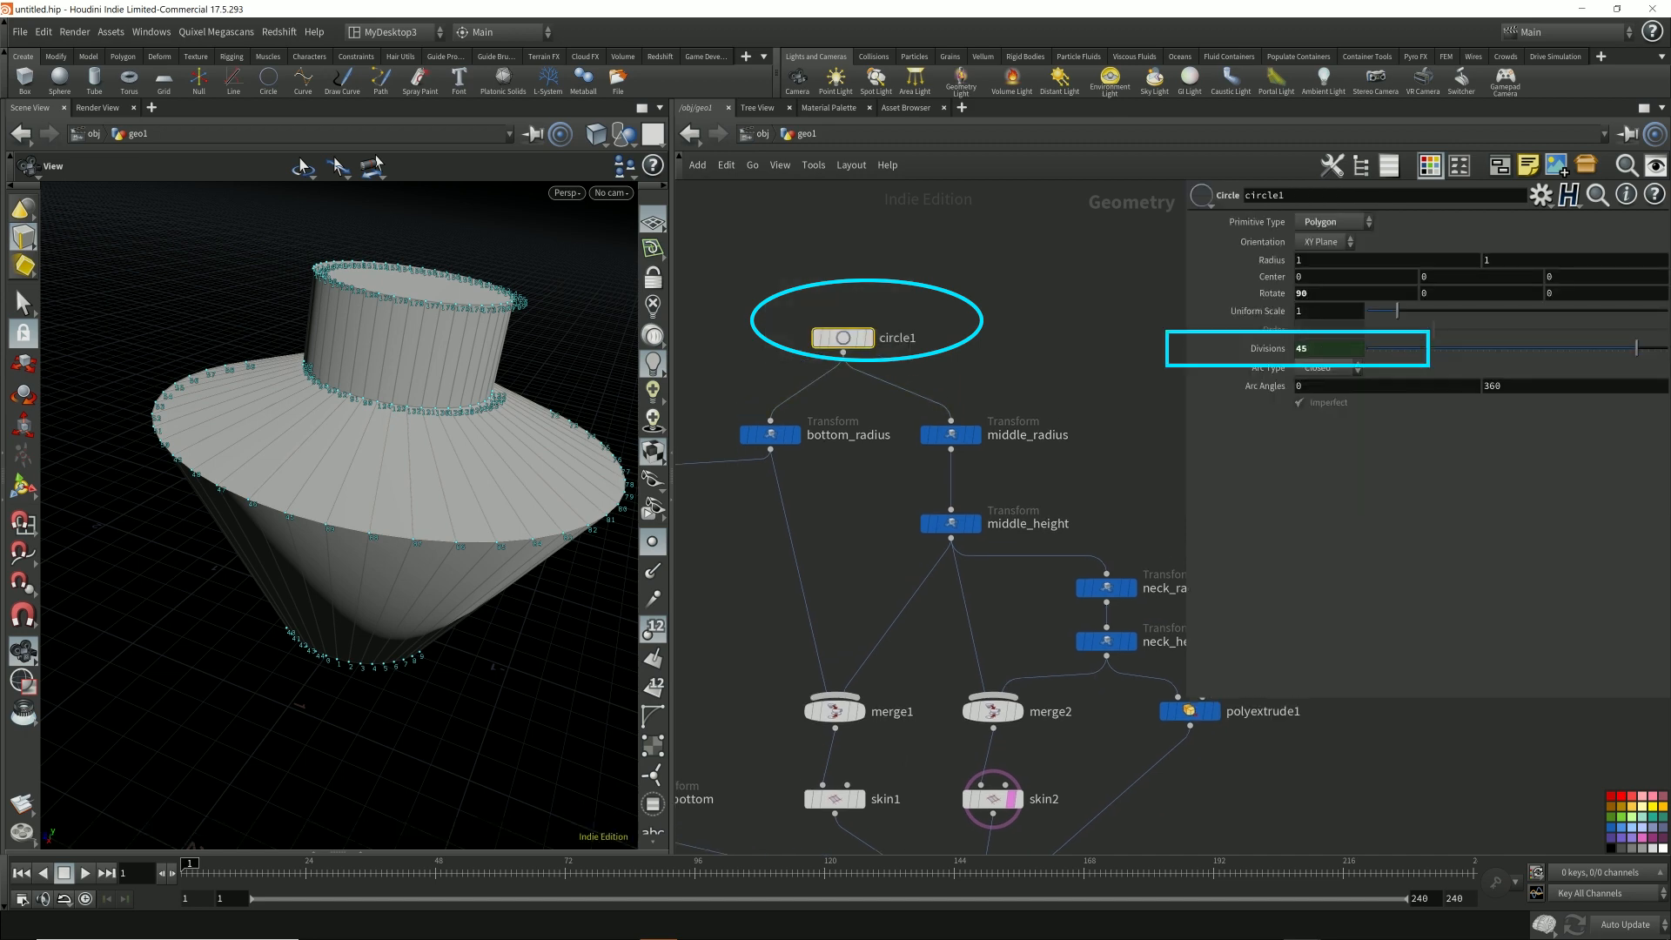
double_click(1303, 348)
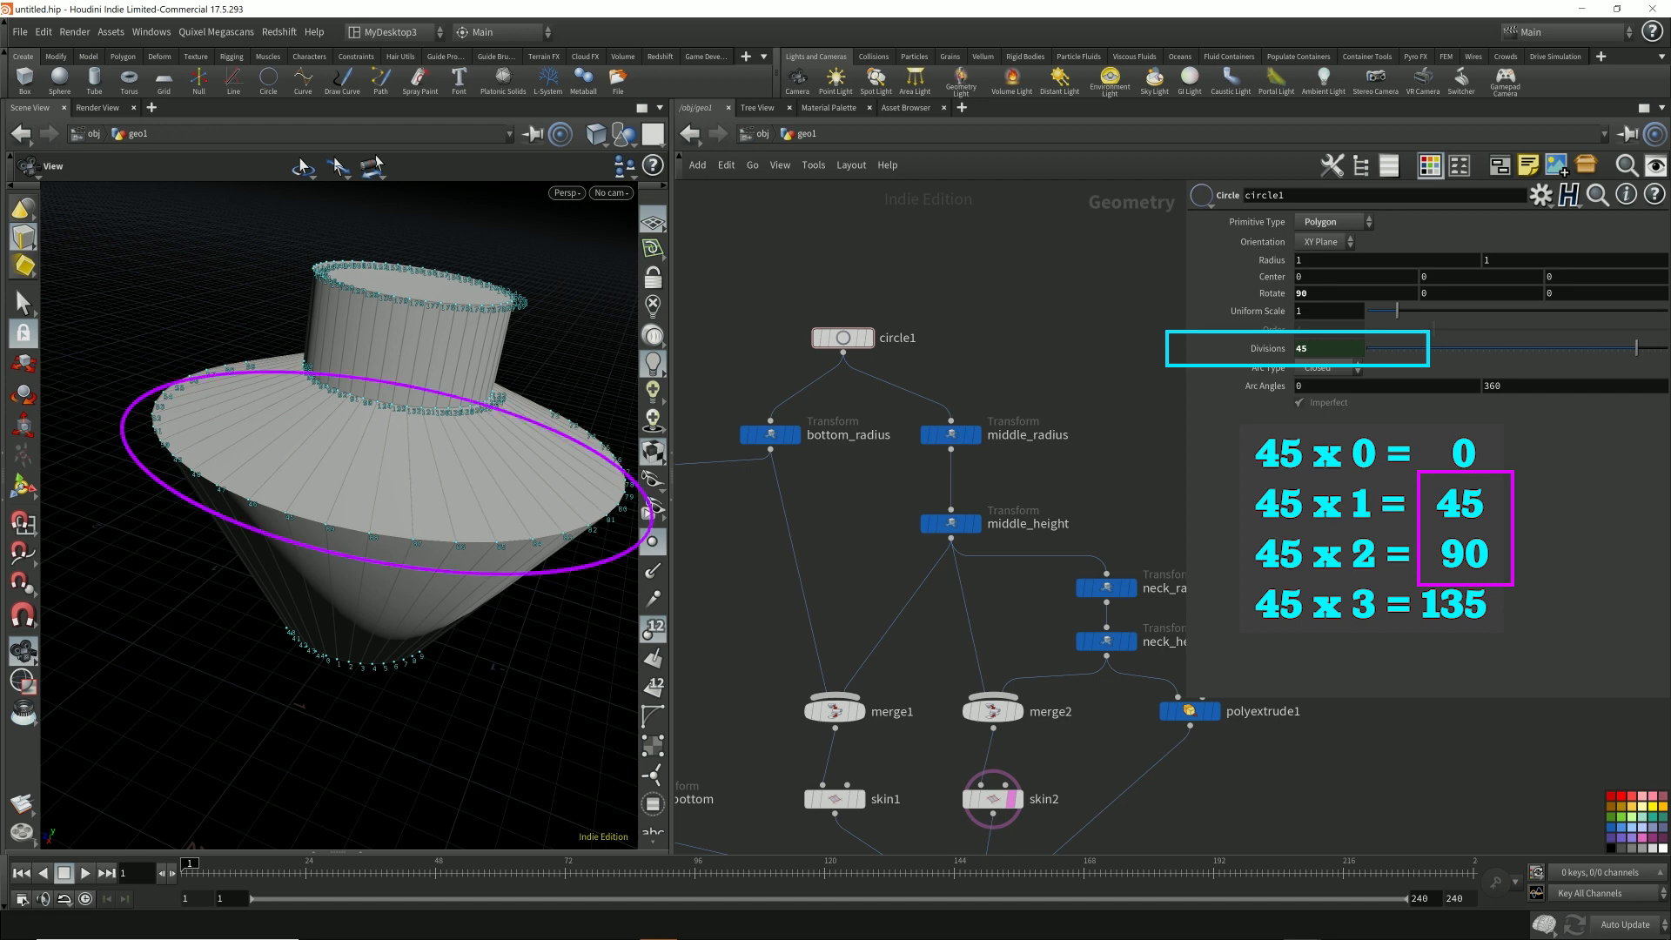
scroll(1039, 631, "down", 3)
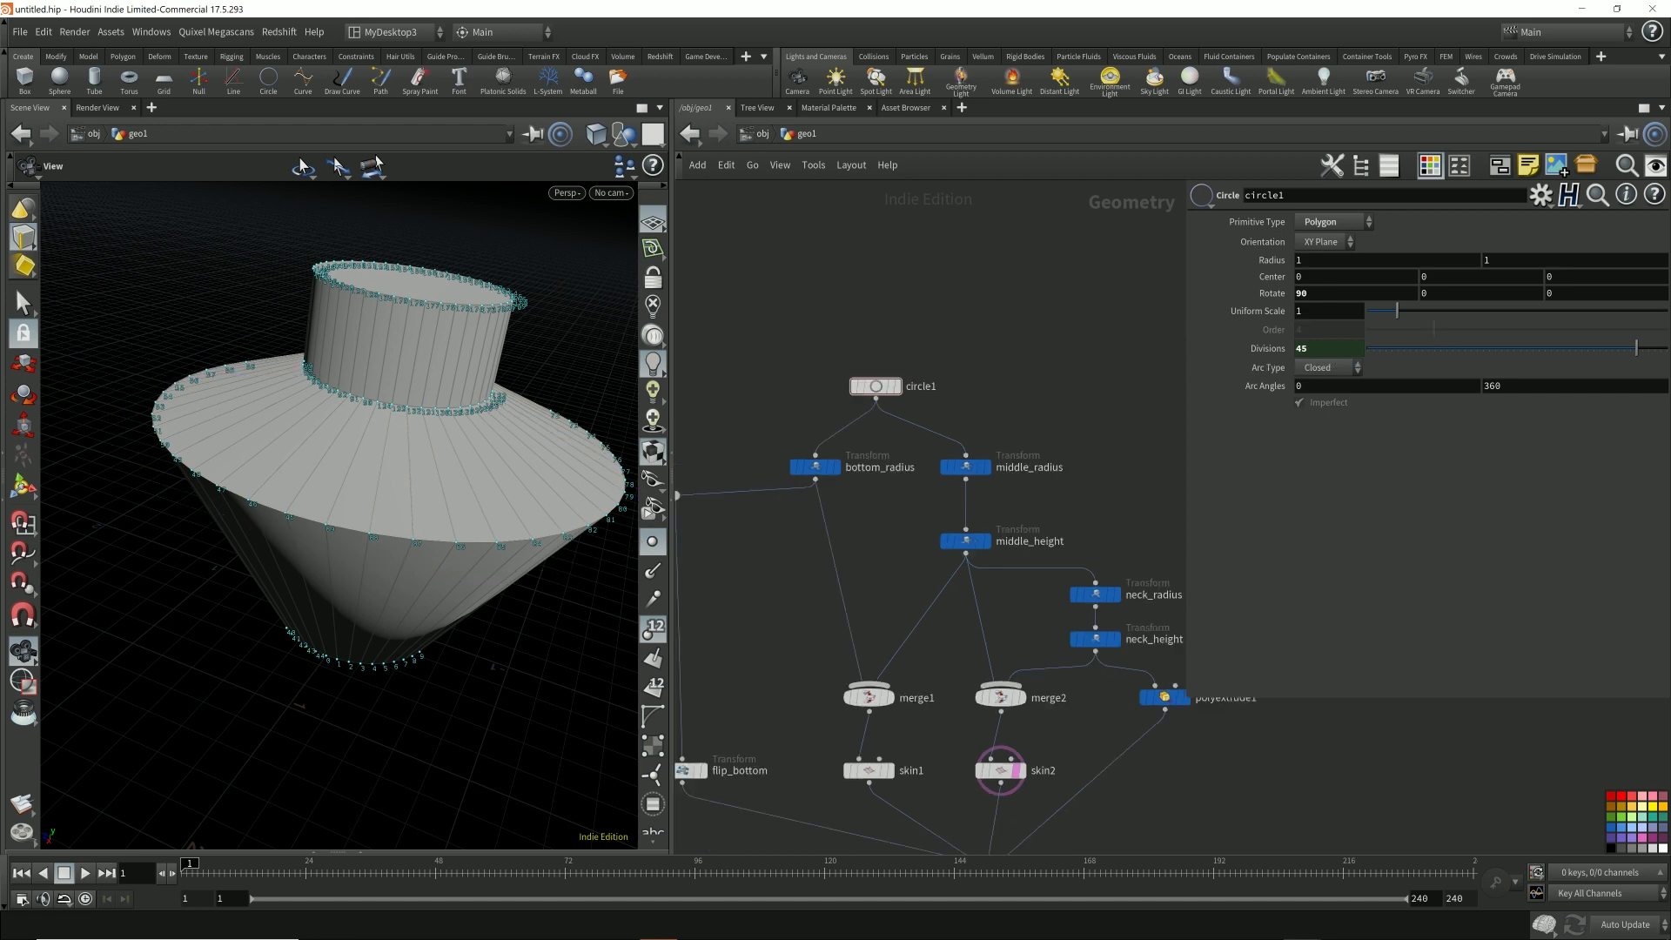
mouse_move(1039, 631)
middle_mouse_down()
mouse_move(1005, 338)
mouse_move(1005, 354)
middle_mouse_up()
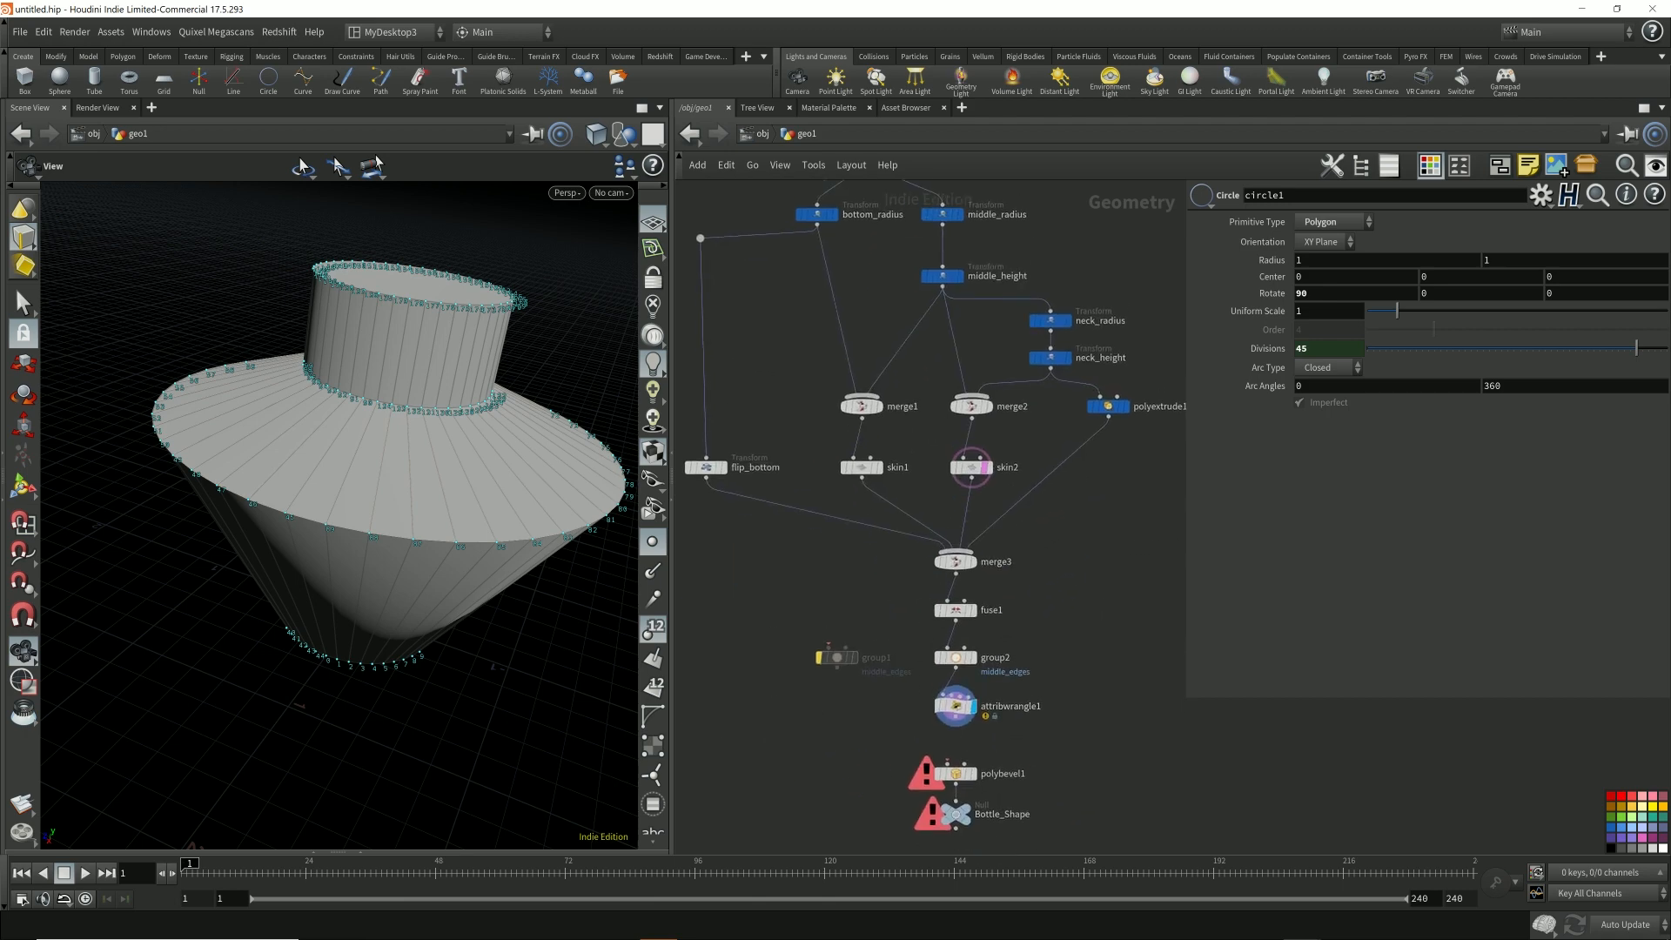
- Check the middle_edges group name in attribwrangle1's VEX expression against the group created by group2
left_click(956, 705)
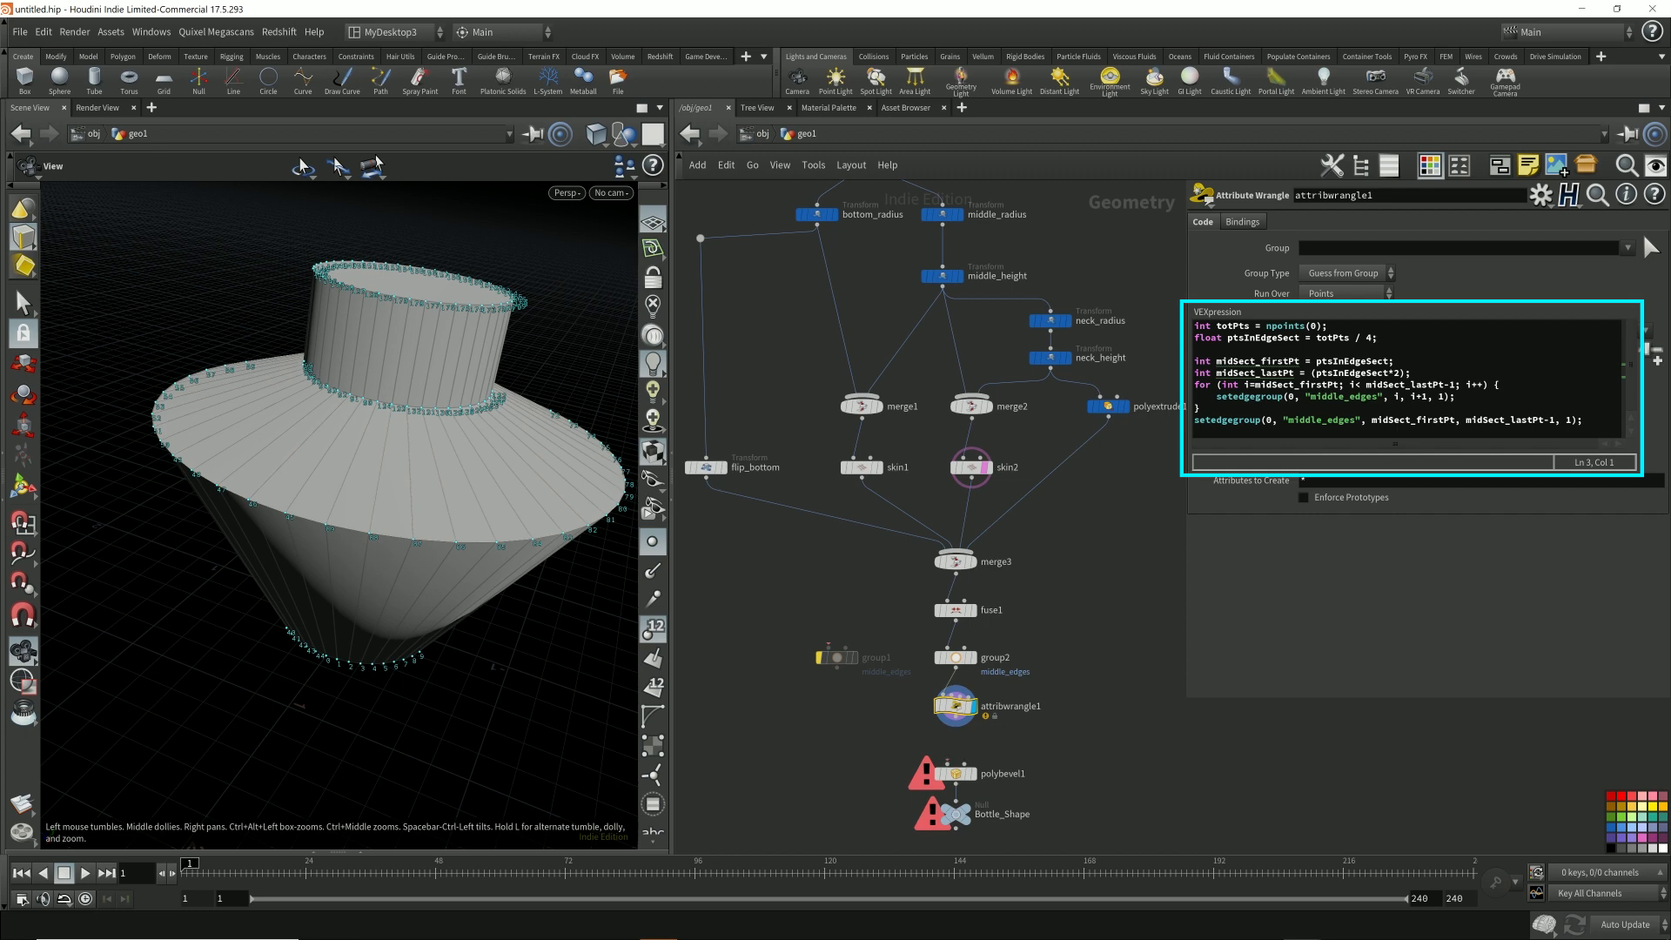
middle_click_drag(1071, 610, 1074, 523)
scroll(1072, 633, "up", 3)
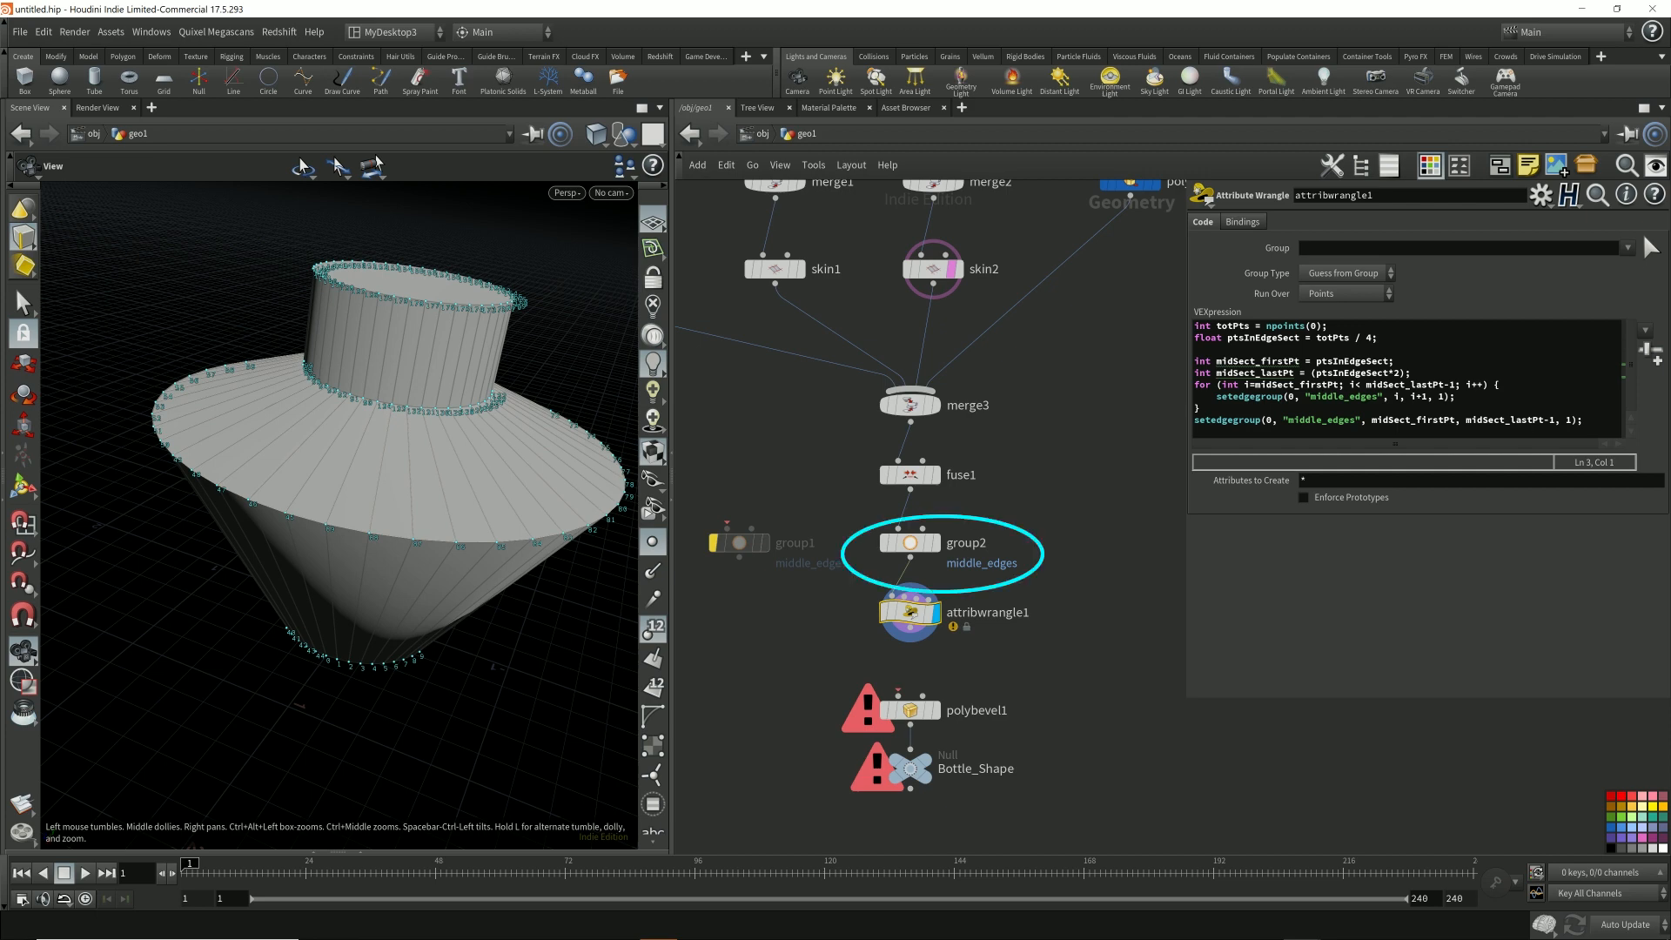
double_click(1321, 419)
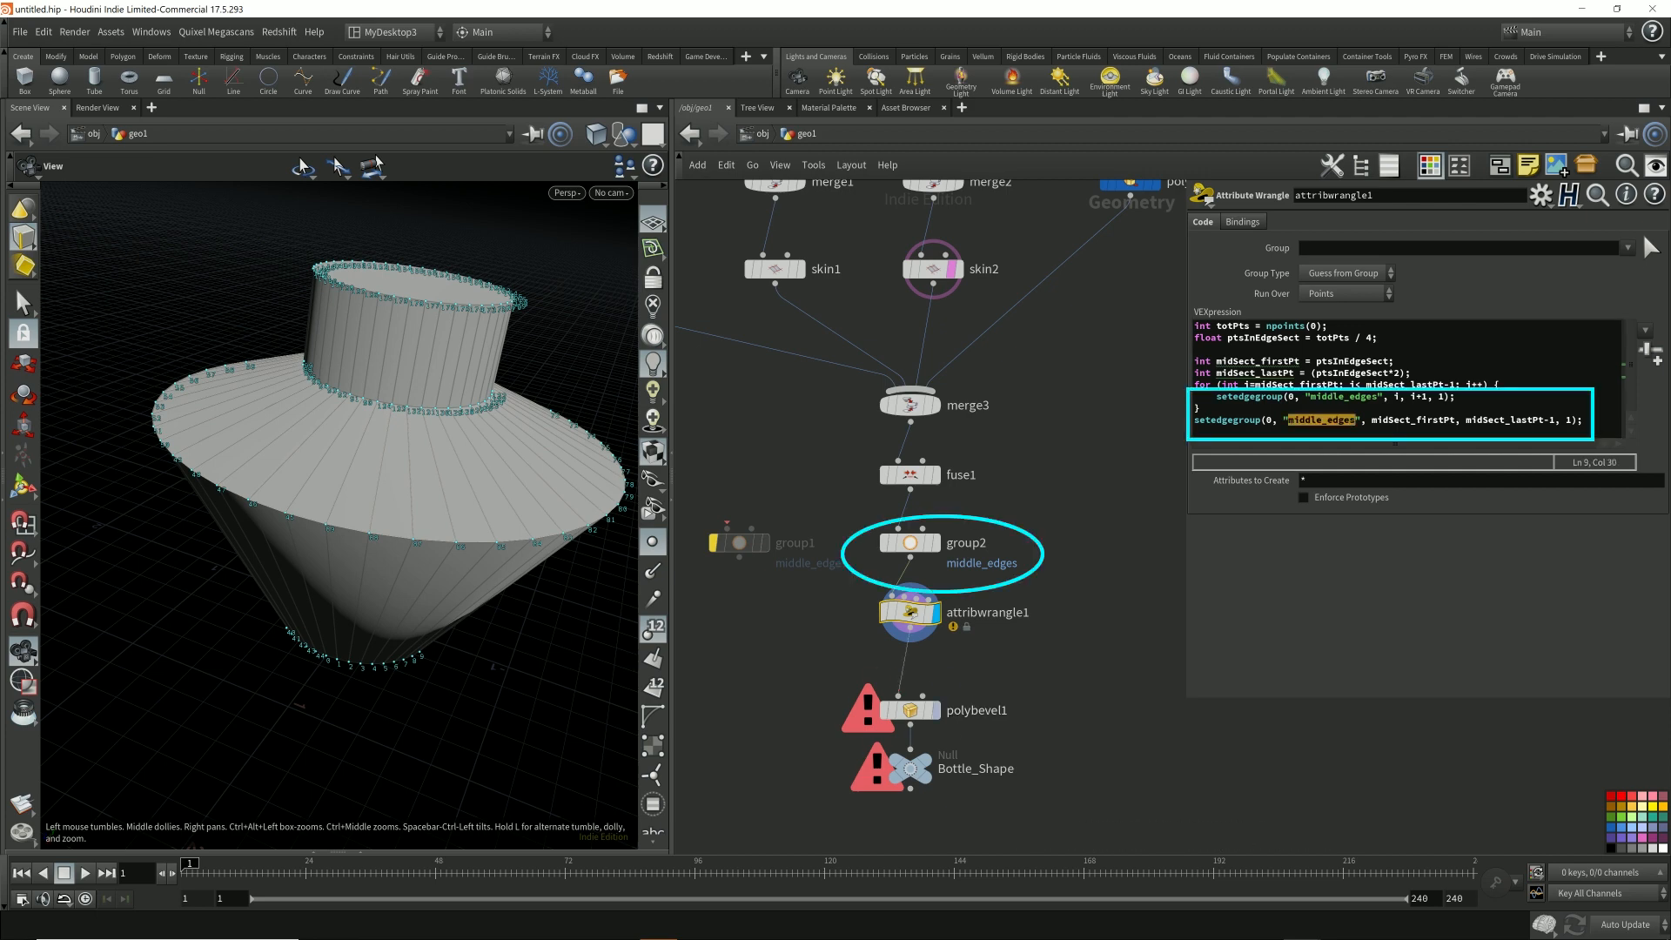
- Connect attribwrangle1's output to polybevel1, display Bottle_Shape and open polybevel1's parameters
left_click_drag(910, 628, 898, 695)
left_click(935, 710)
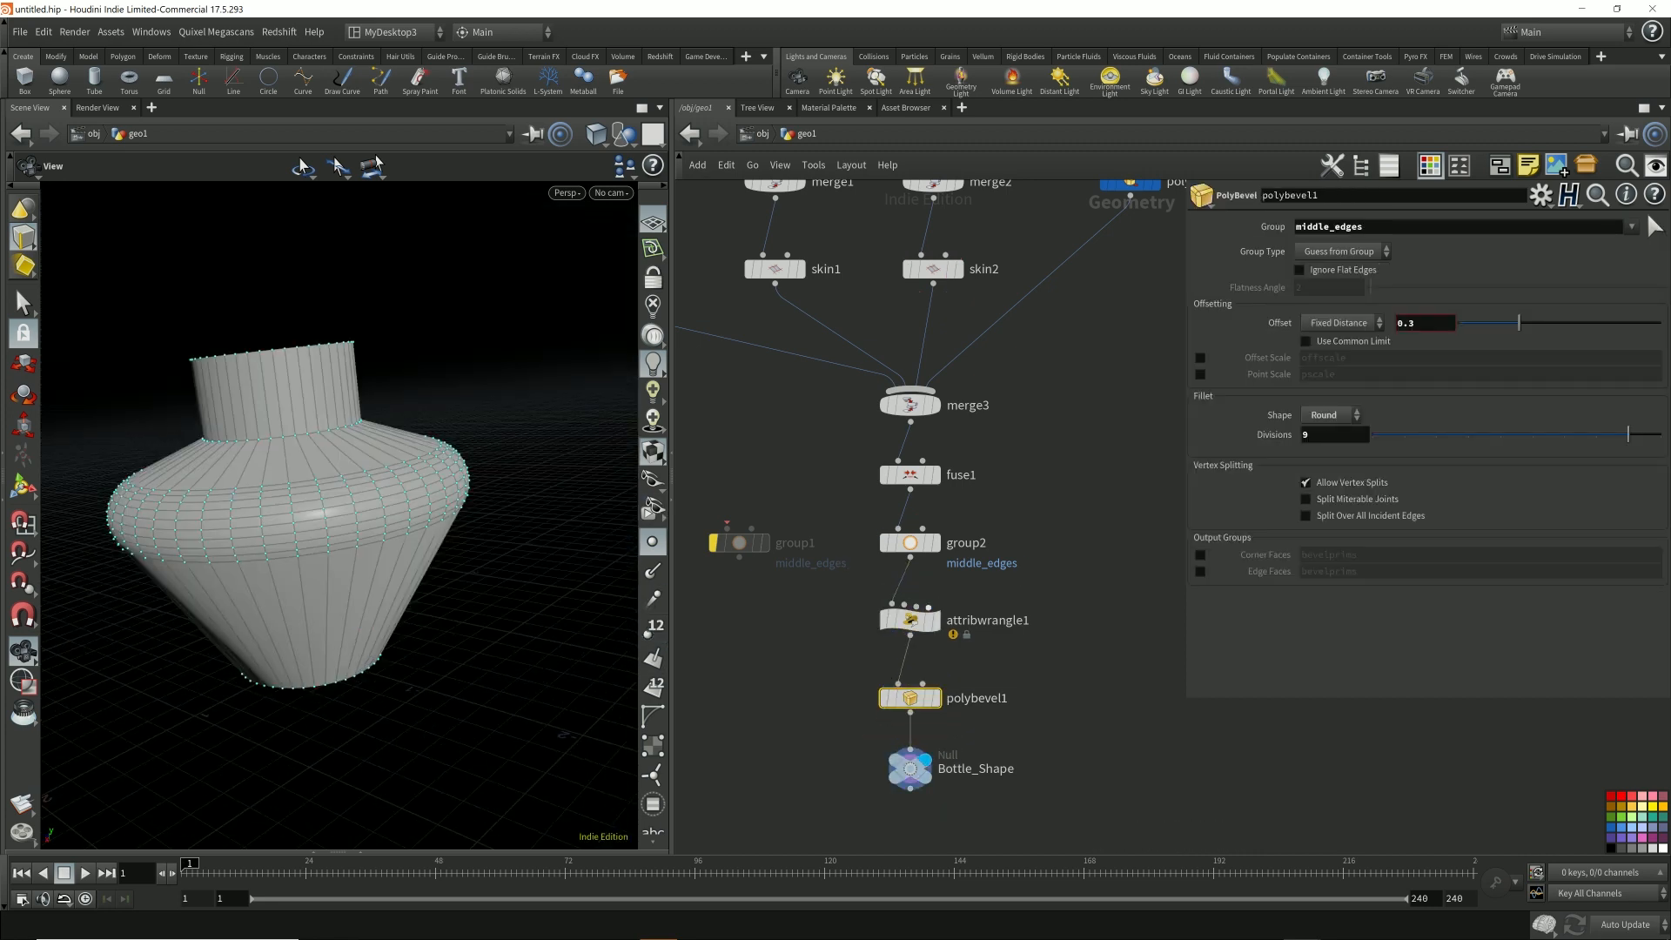
- Set the Resolution in geo1's bottle parameters to 35 to test the bevel, and reopen the geo1 network
scroll(1057, 785, "down", 5)
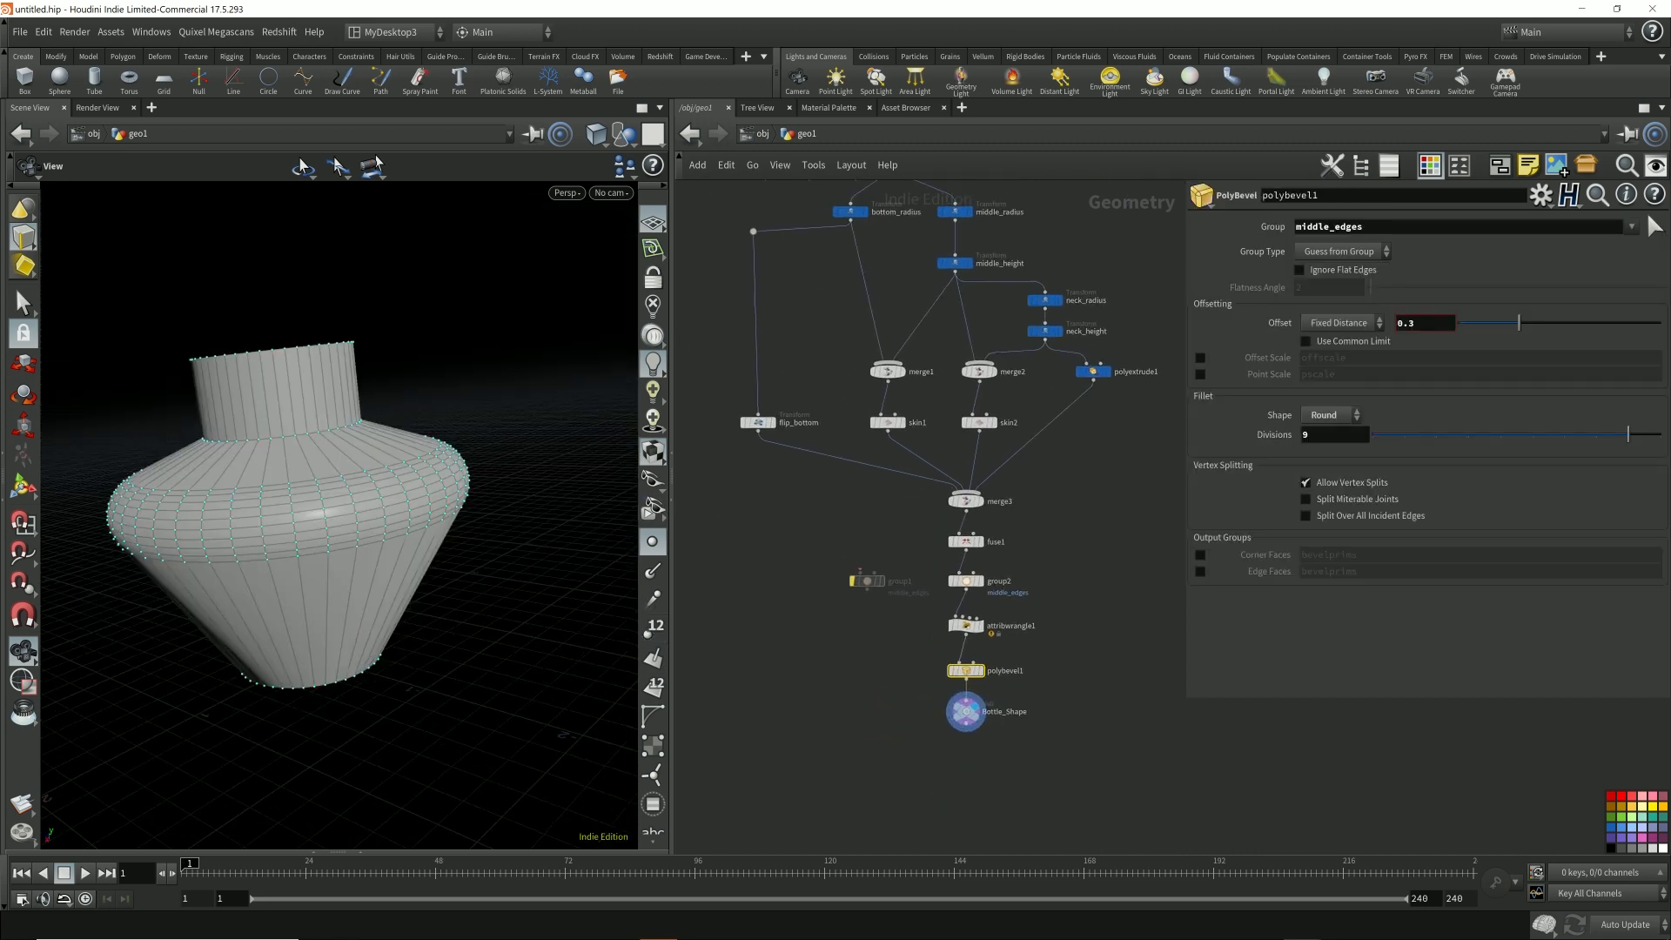
middle_click_drag(1057, 785, 1054, 779)
left_click_drag(838, 224, 923, 233)
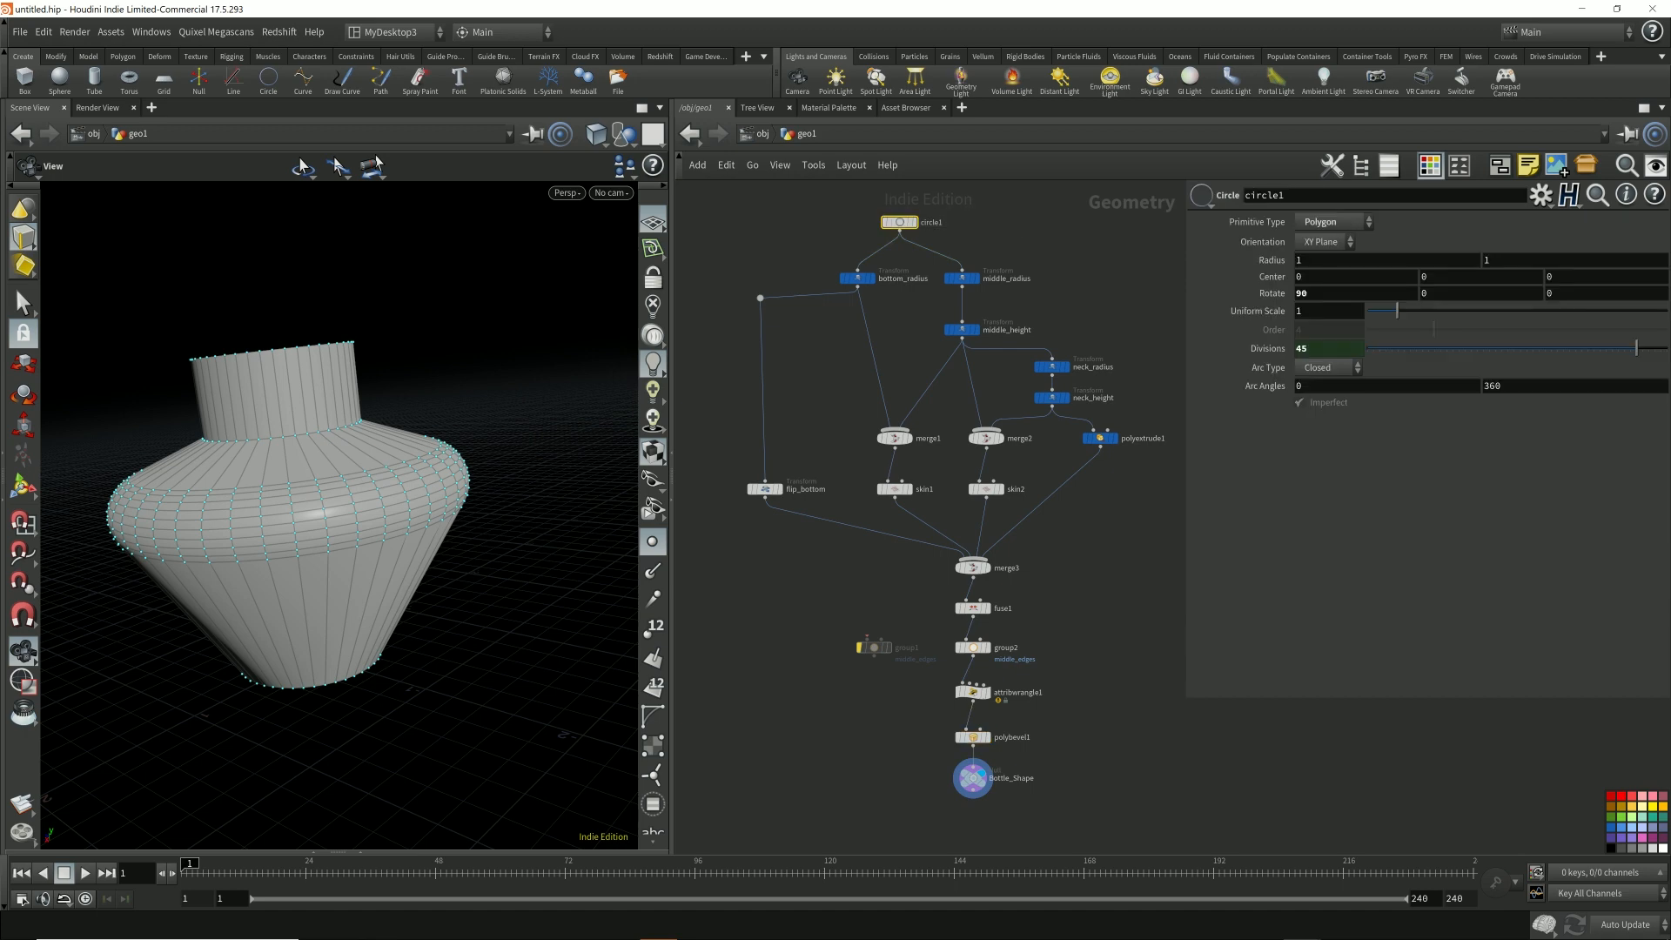
key("u")
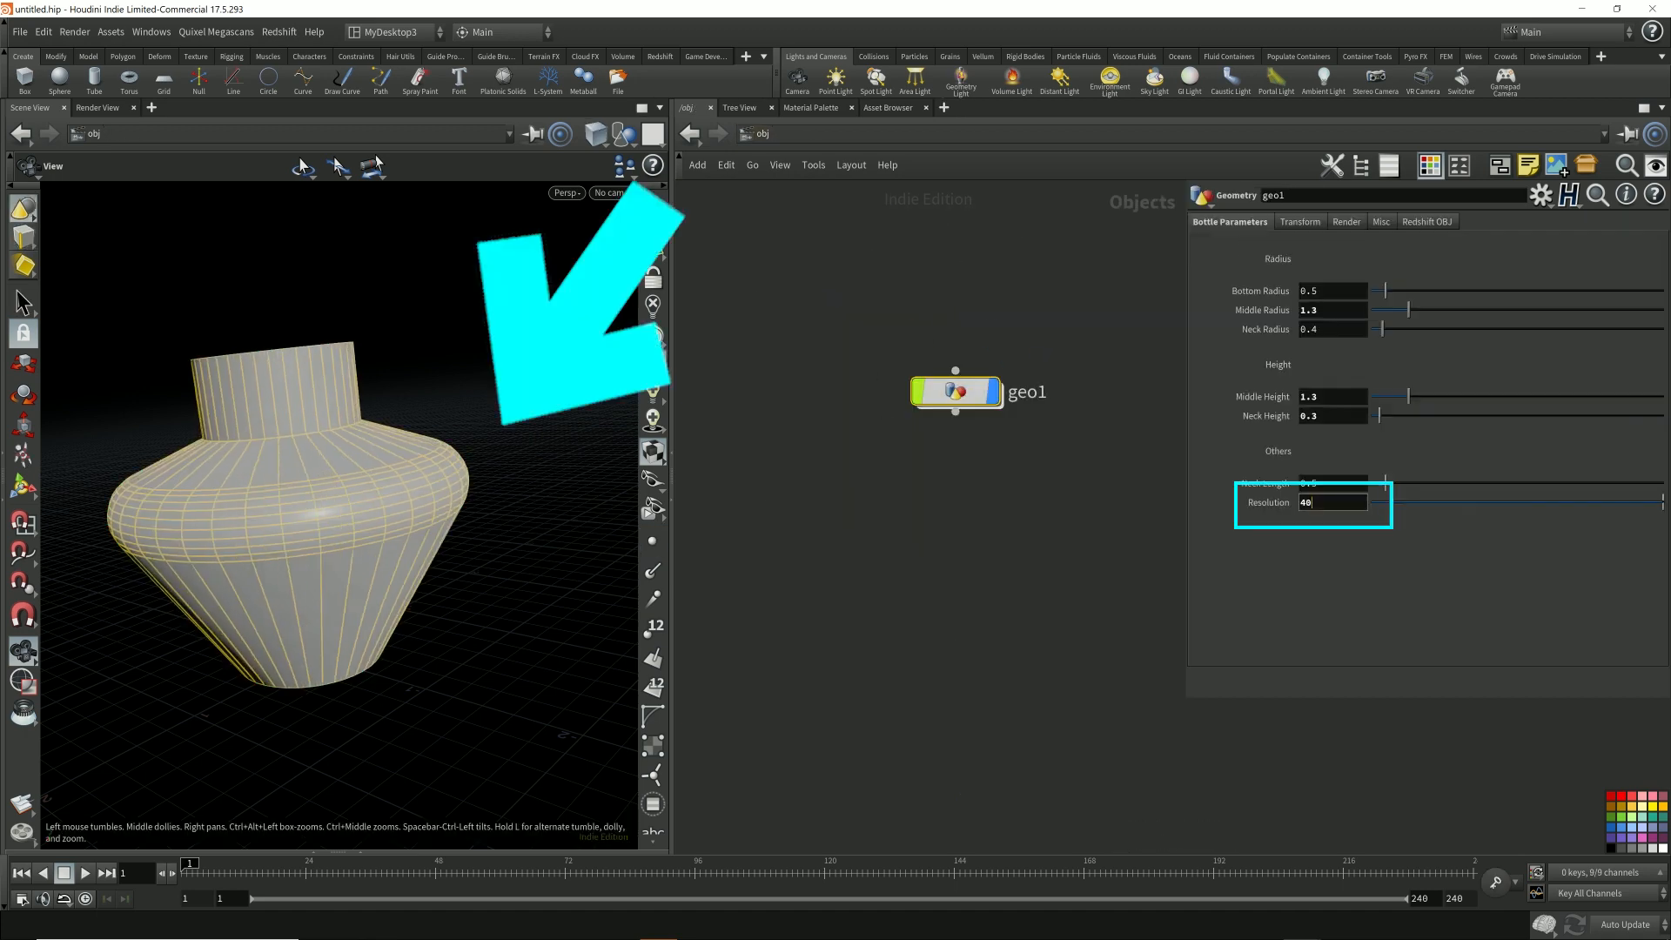
mouse_move(1330, 502)
middle_mouse_down()
mouse_move(1244, 503)
mouse_move(1382, 503)
mouse_move(1343, 503)
middle_mouse_up()
mouse_move(907, 344)
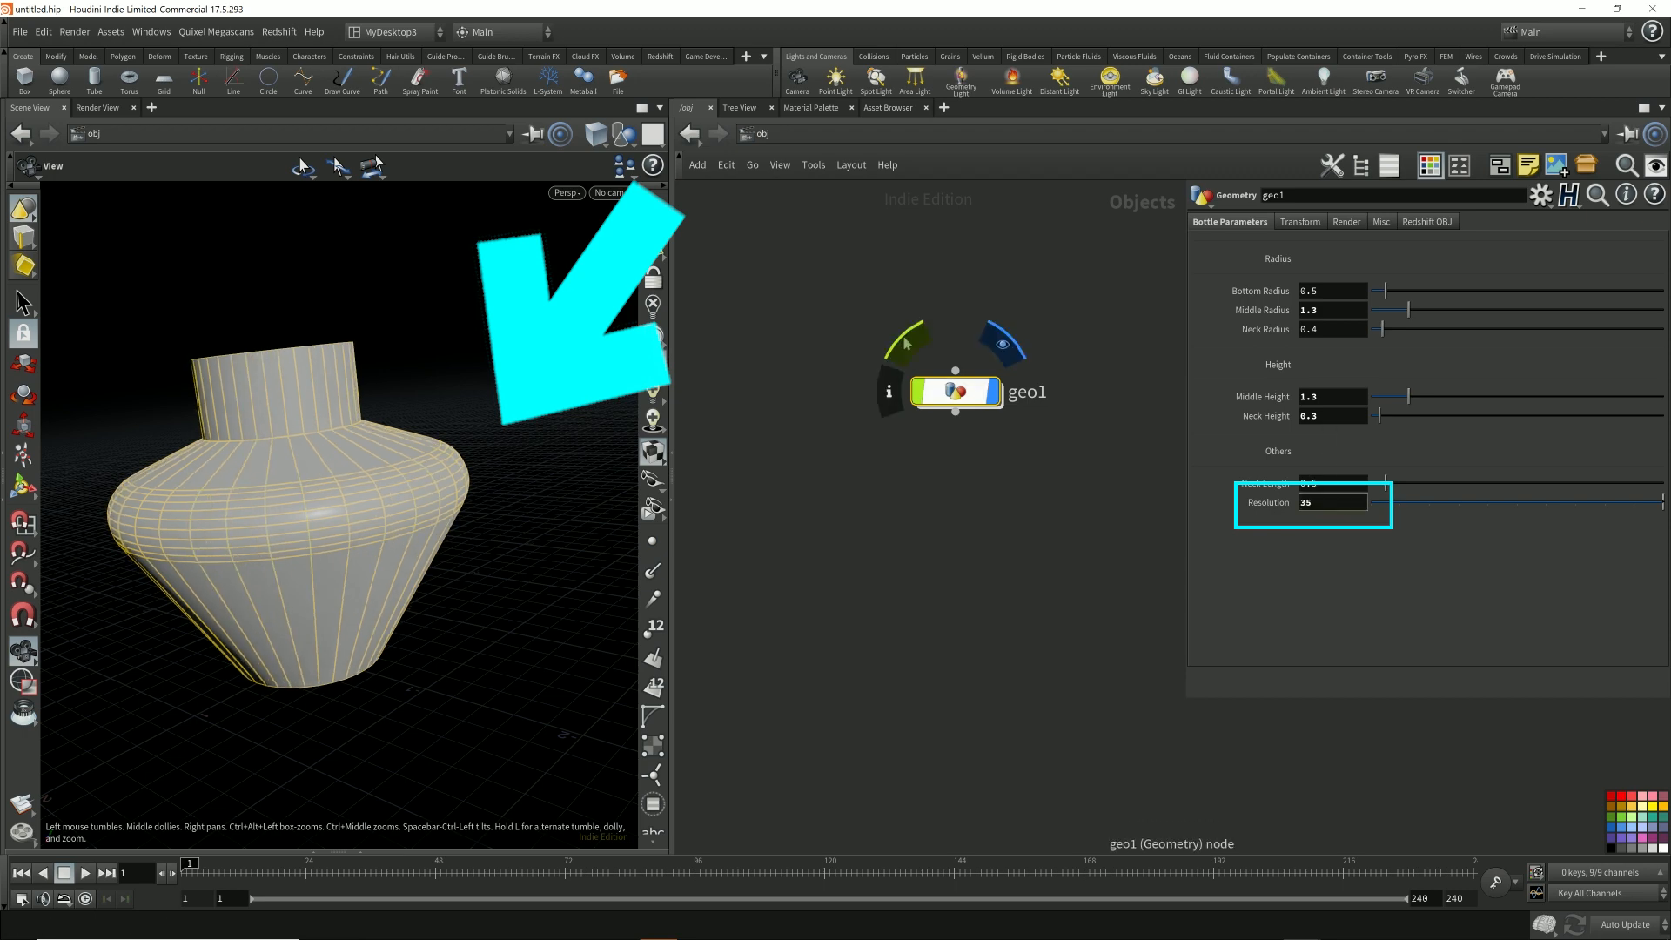
double_click(955, 391)
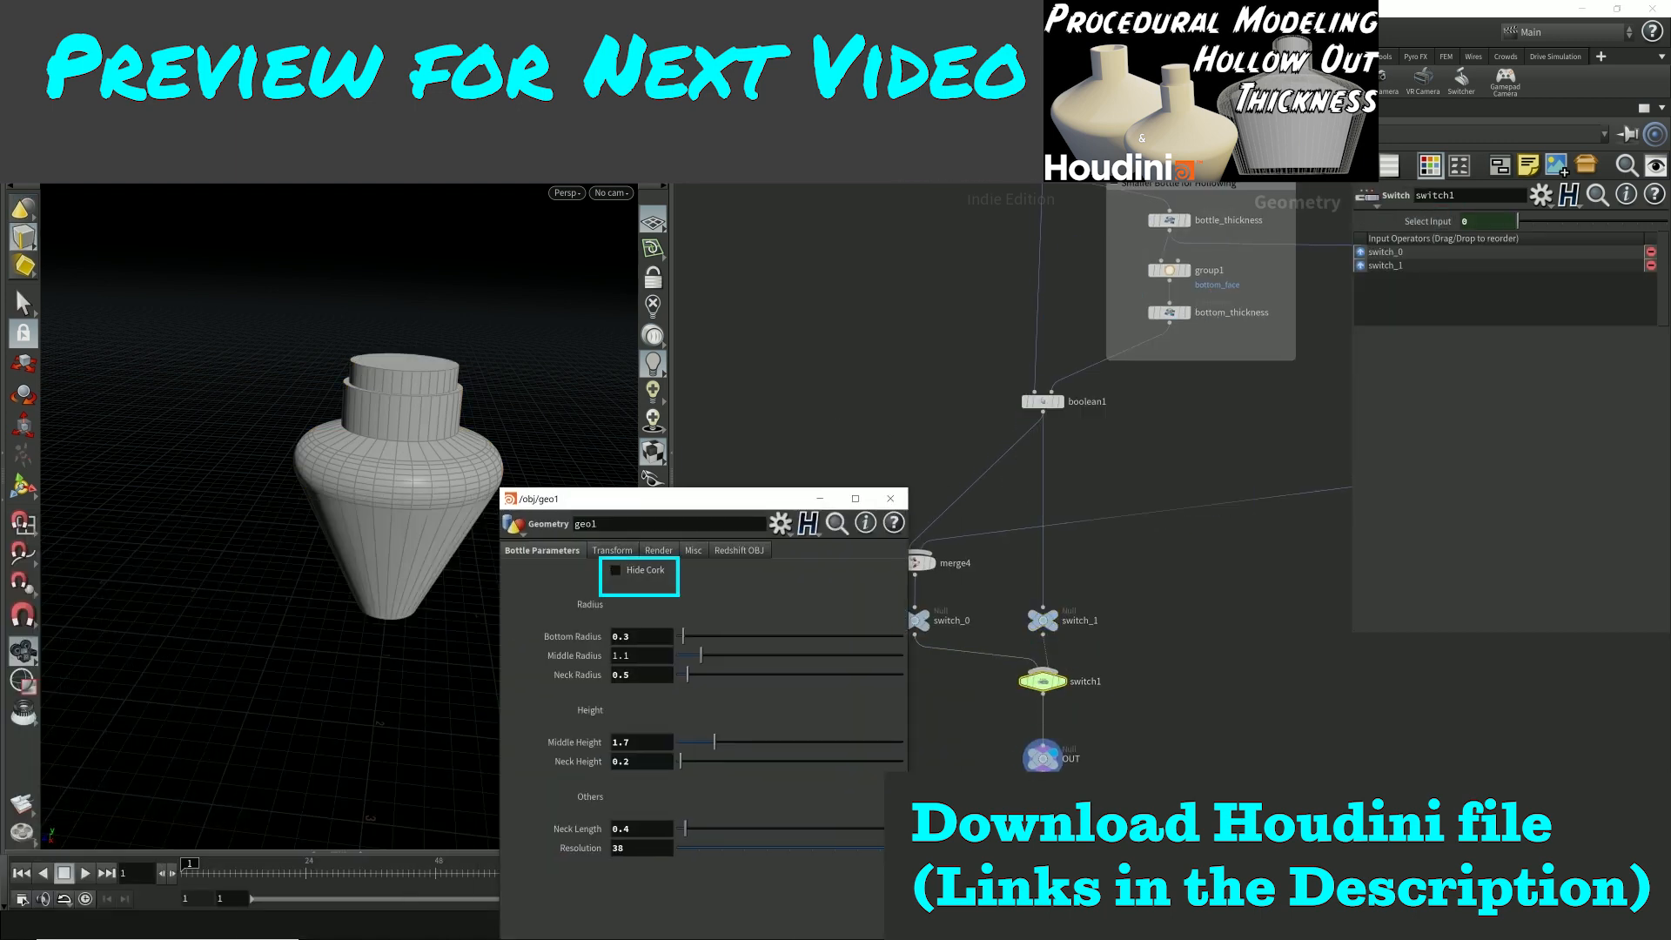
- Enable Hide Cork in geo1's bottle parameters and select the switch_1 null feeding switch1
left_click(615, 570)
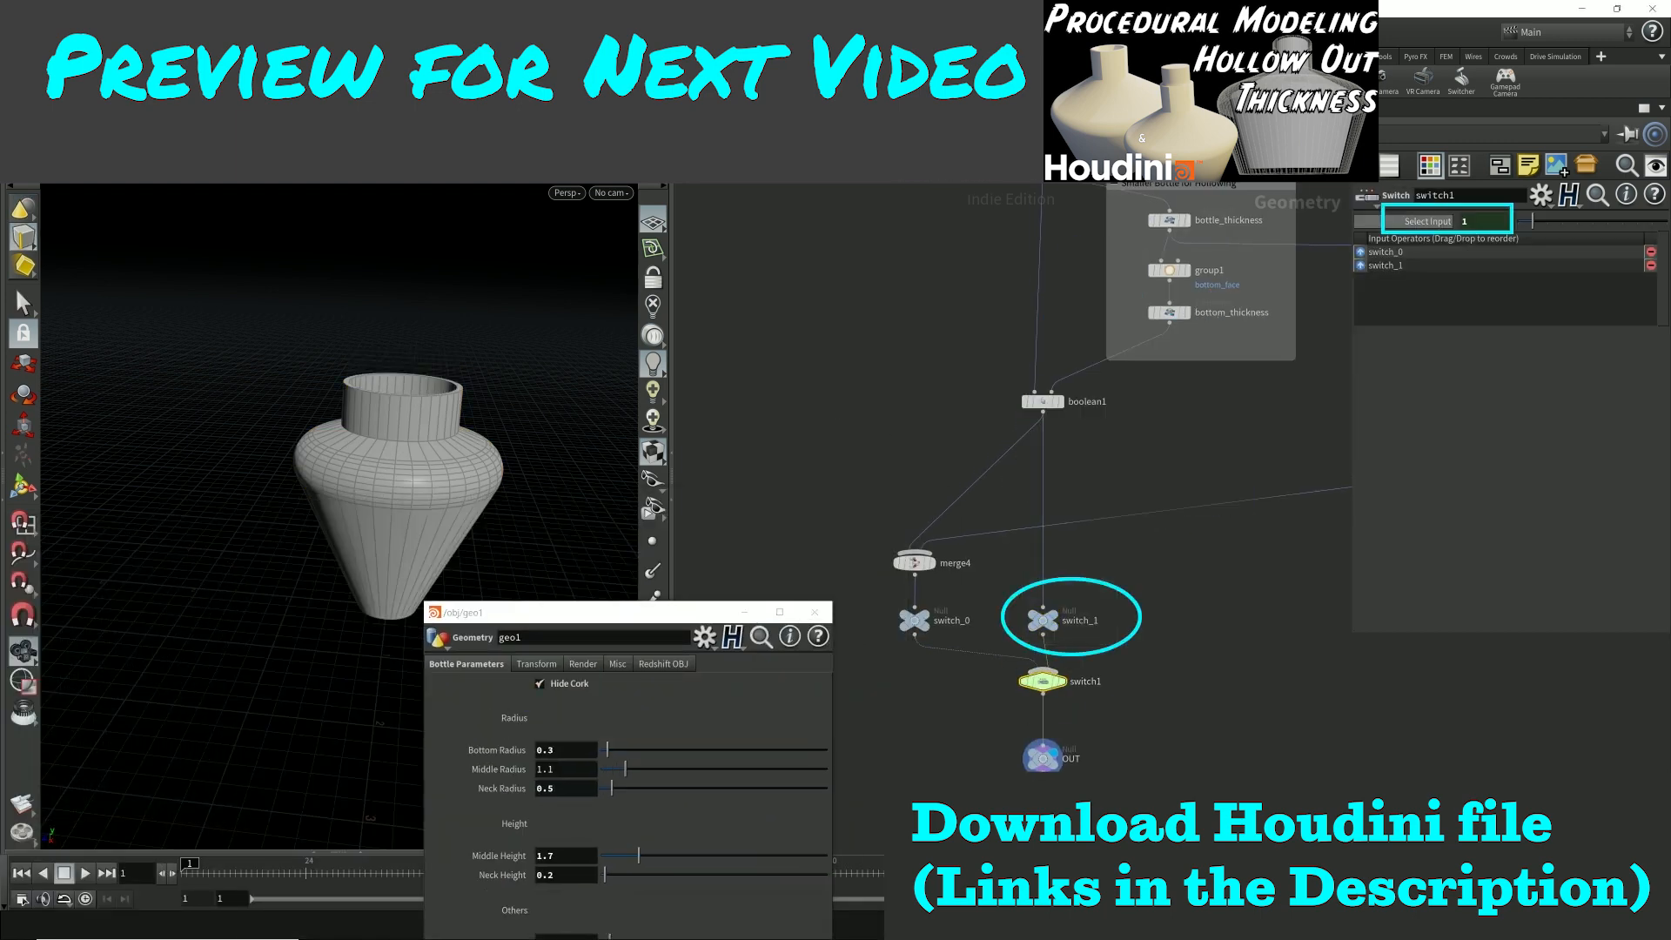
left_click(1041, 620)
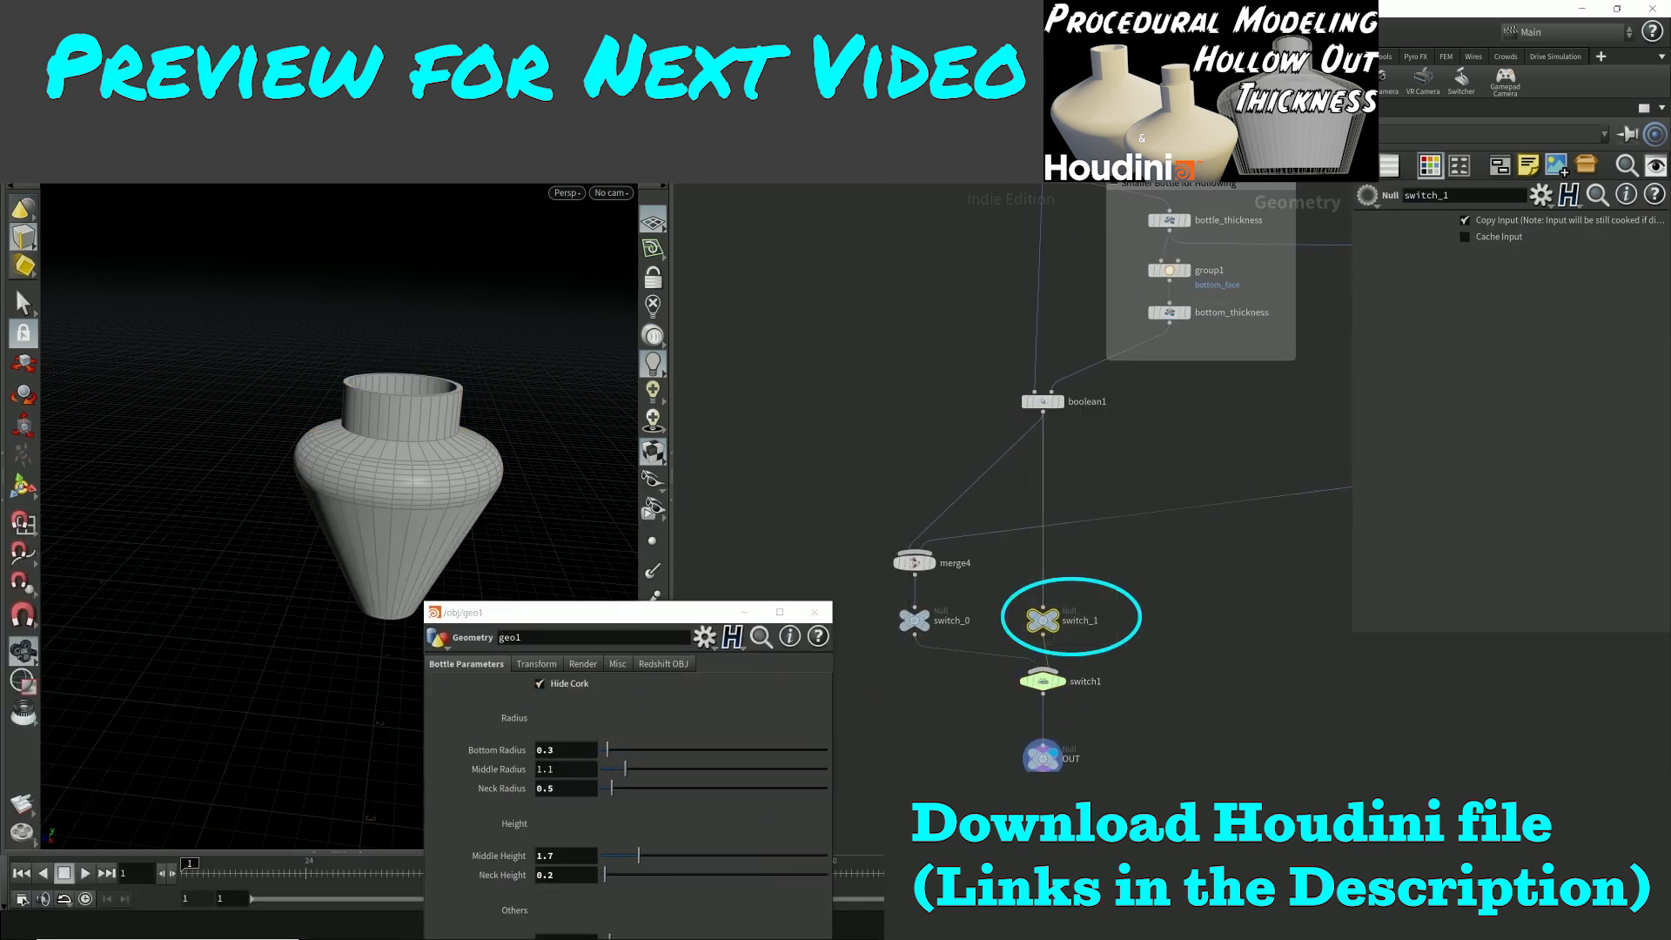